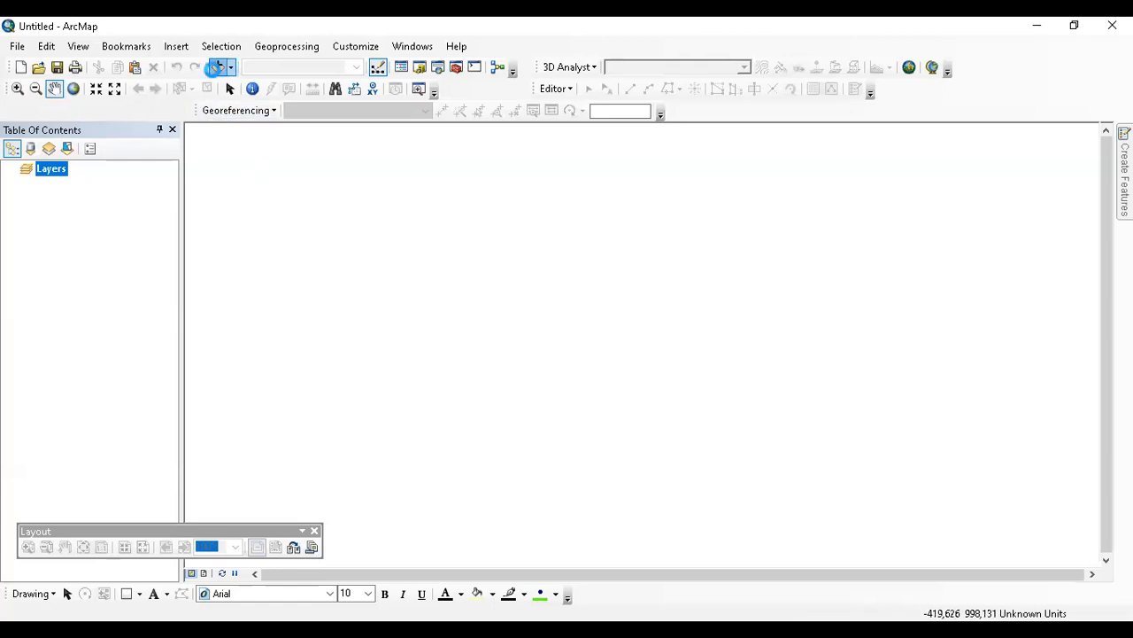
Add DAS_Wawar.shp from D:\latihan digitasi\FILE GIS Input XY to the map.
left_click(216, 68)
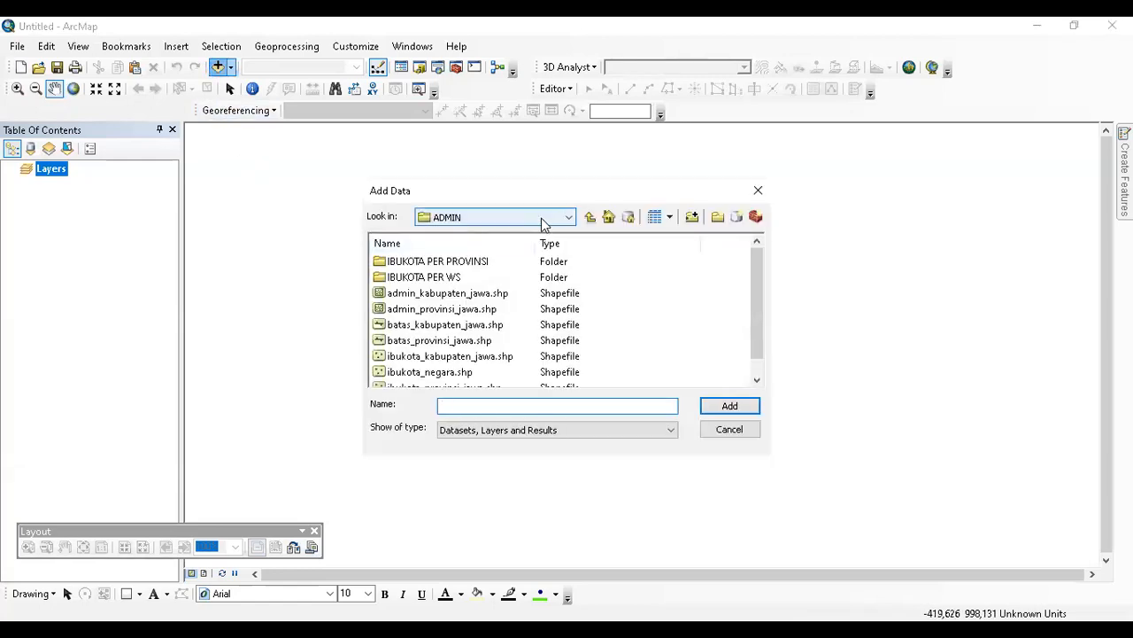
left_click(544, 224)
left_click(503, 260)
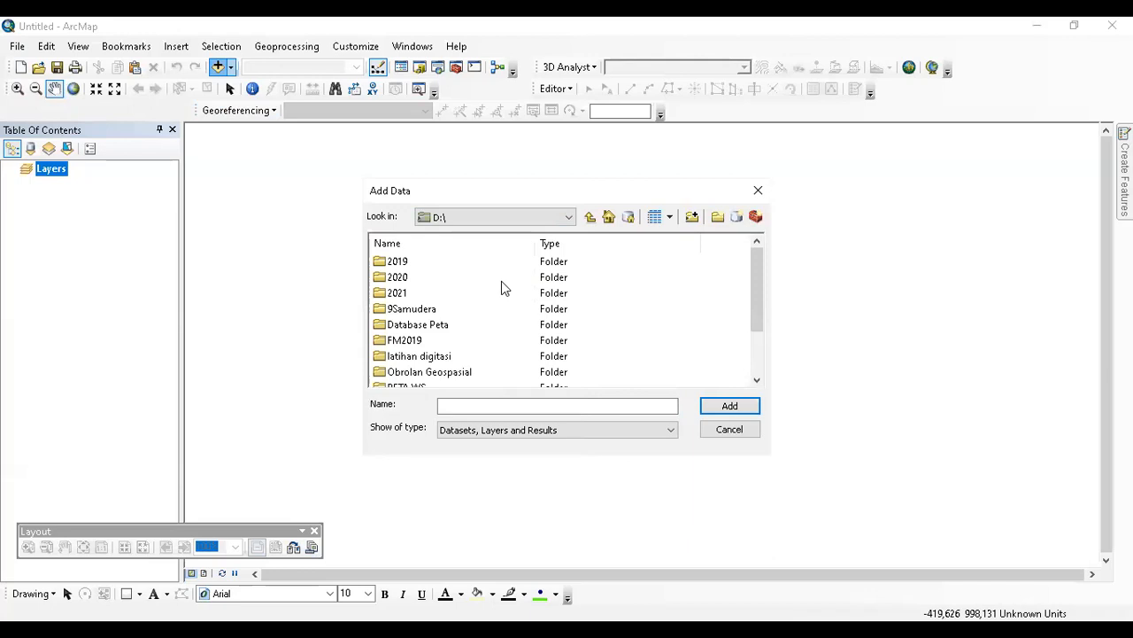
double_click(440, 325)
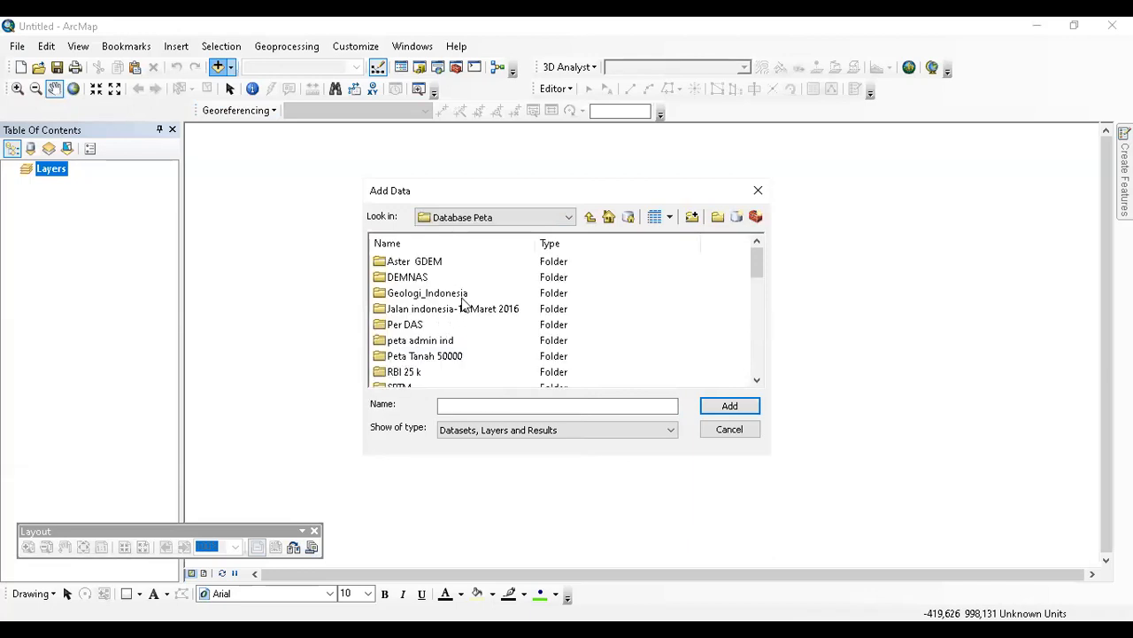
left_click(590, 216)
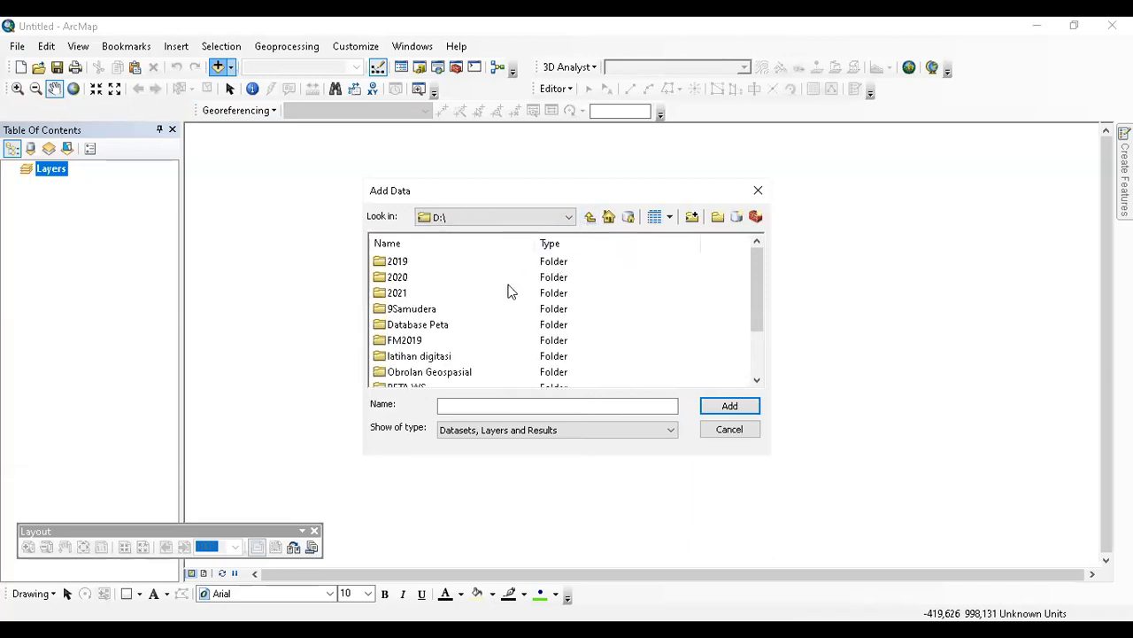
left_click(430, 358)
double_click(431, 357)
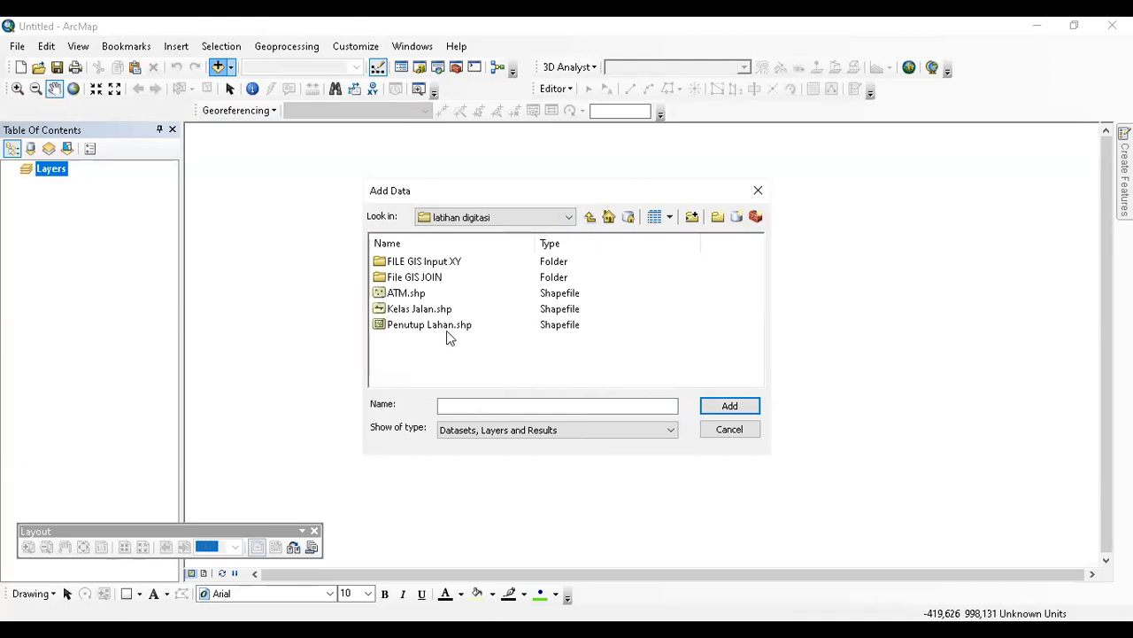
left_click(454, 266)
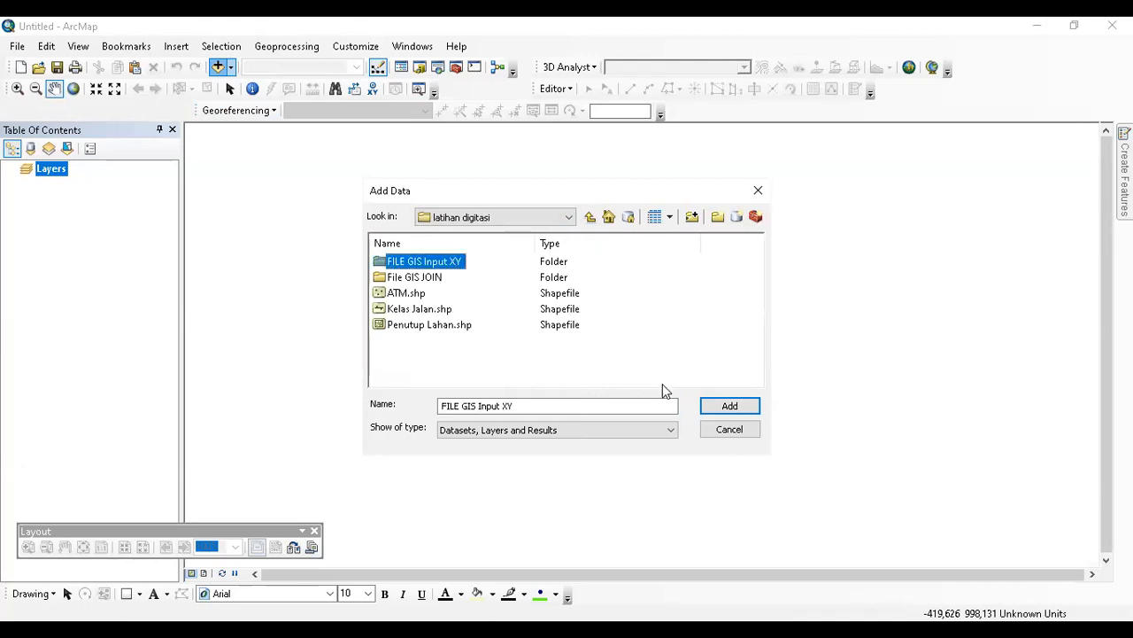
left_click(710, 405)
left_click(449, 262)
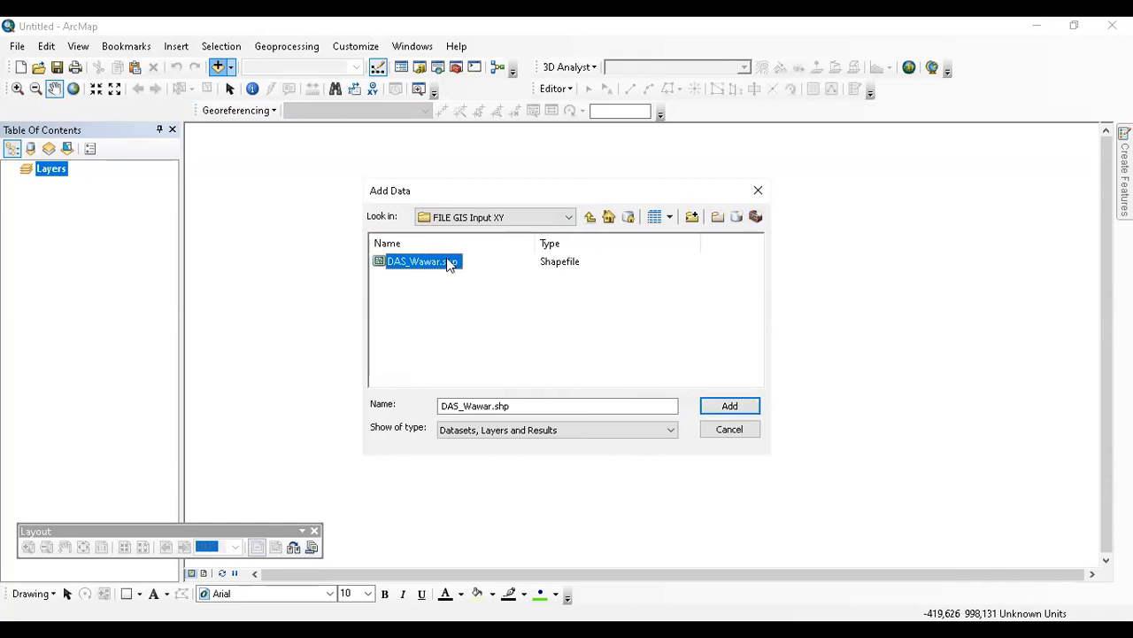
left_click(713, 407)
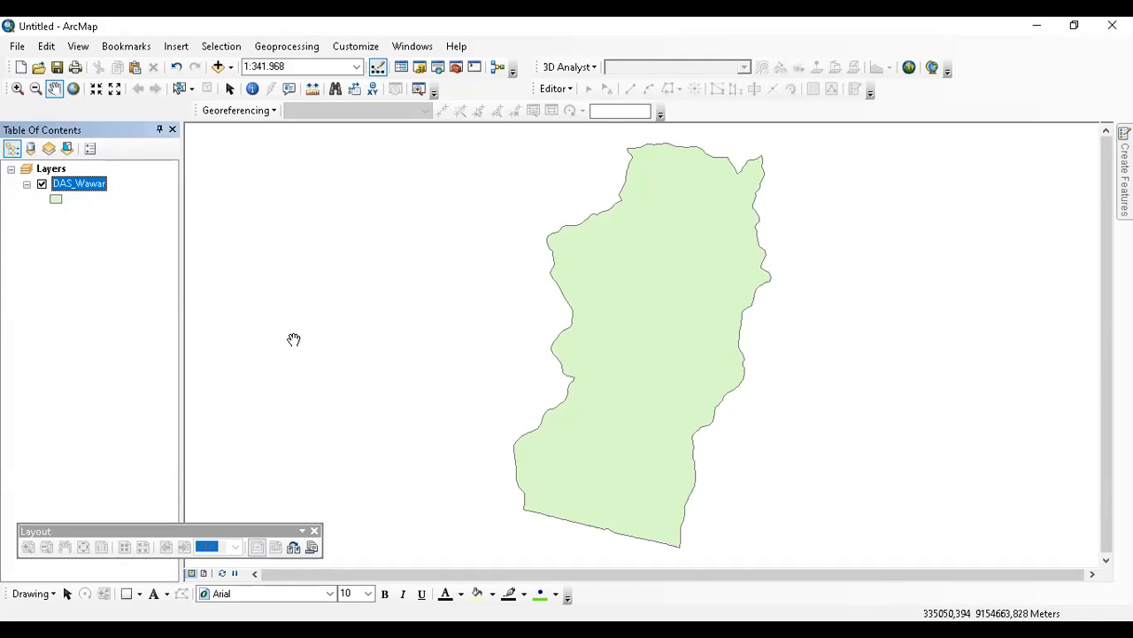
left_click(53, 169)
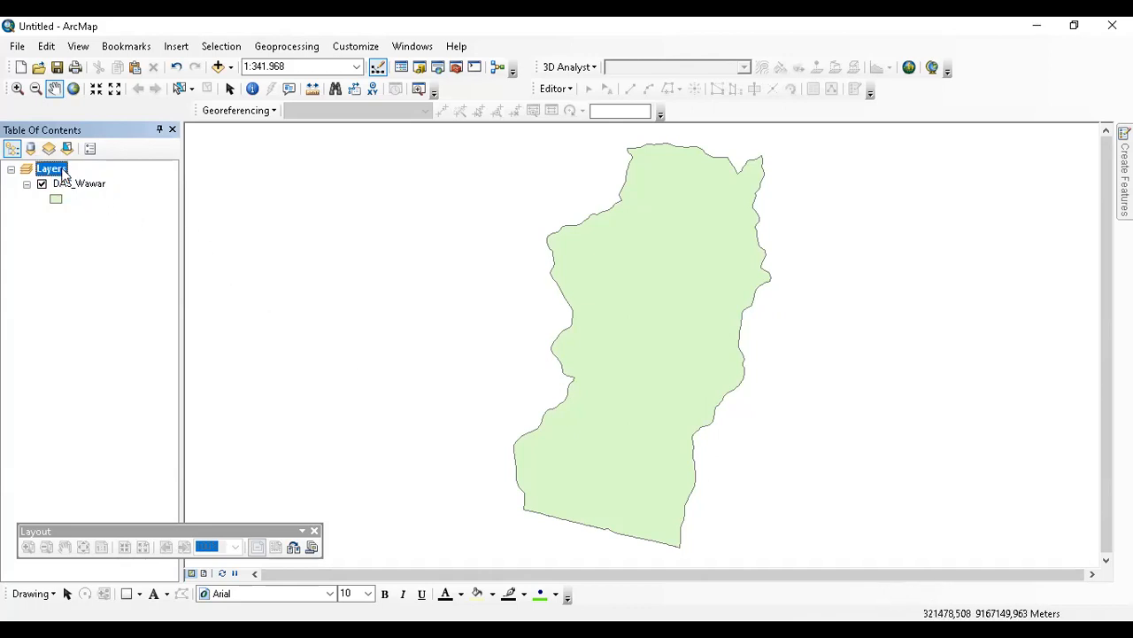
double_click(59, 170)
left_click(401, 117)
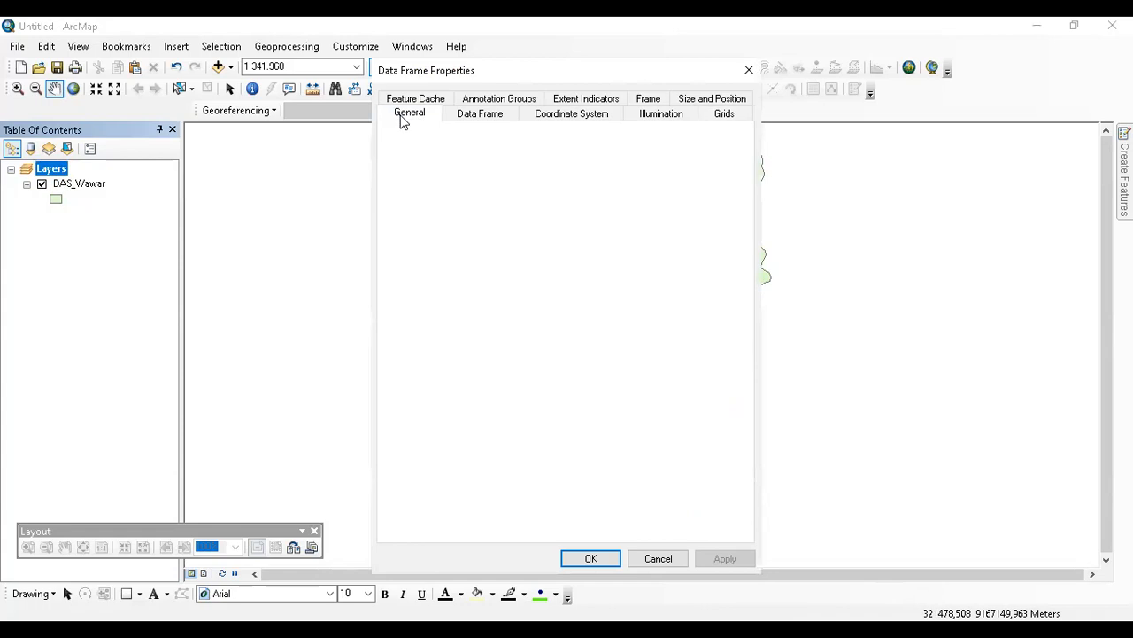
left_click(547, 116)
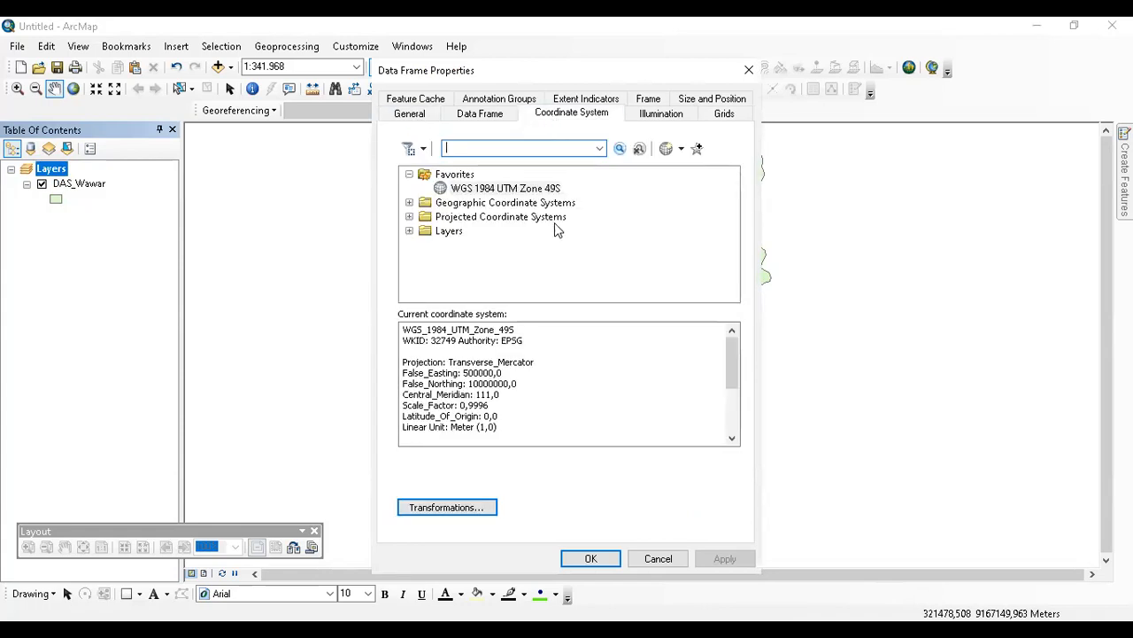
left_click(748, 70)
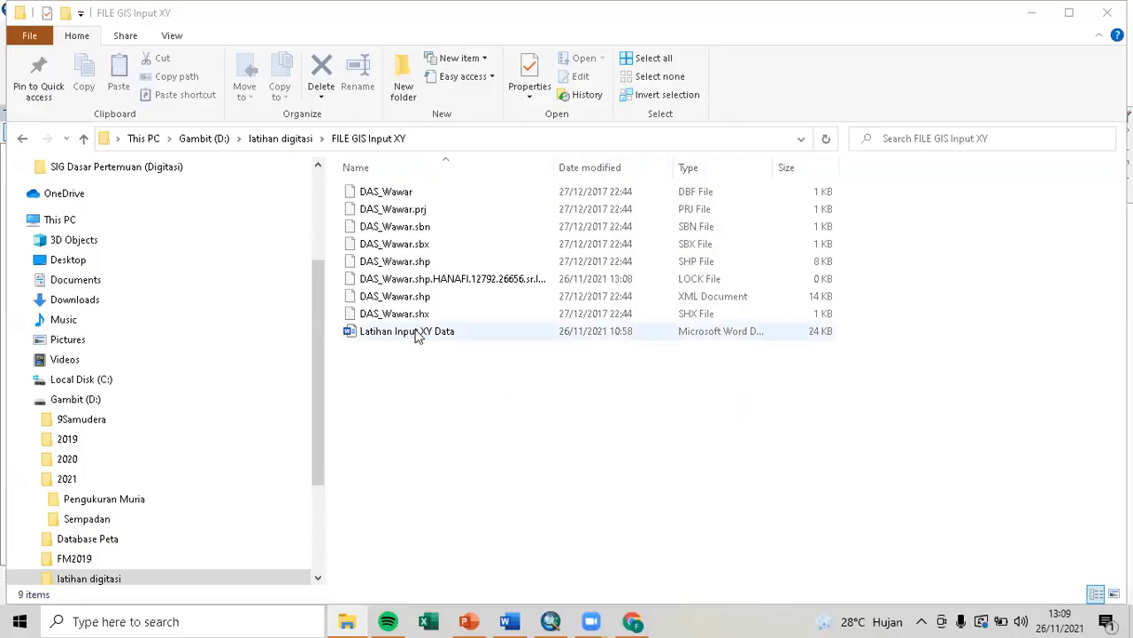
Open the Latihan Input XY Data Word document from the FILE GIS Input XY folder.
left_click(421, 332)
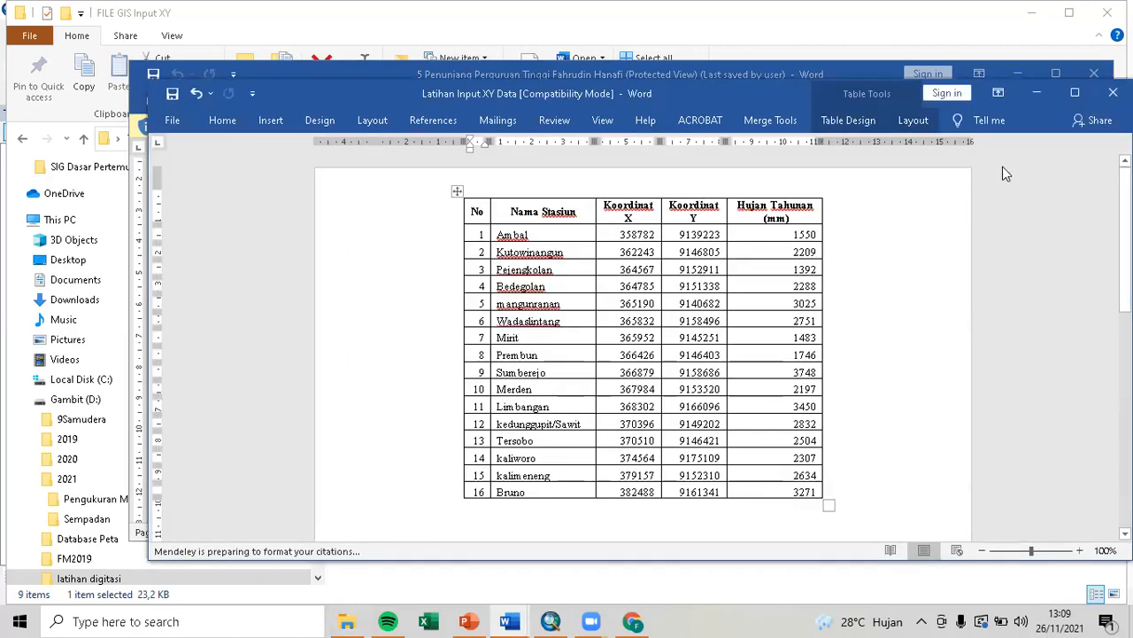
Maximize Word and select the whole 16-station coordinate and annual rainfall table.
left_click(1055, 73)
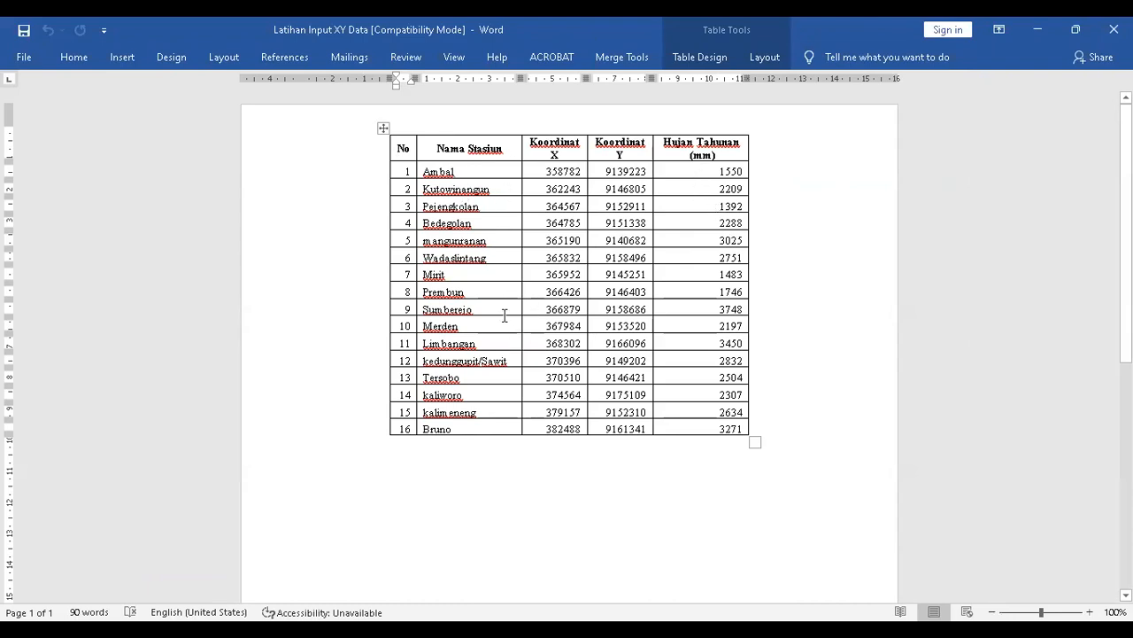
left_click(448, 171)
left_click_drag(540, 172, 567, 428)
left_click_drag(600, 174, 624, 428)
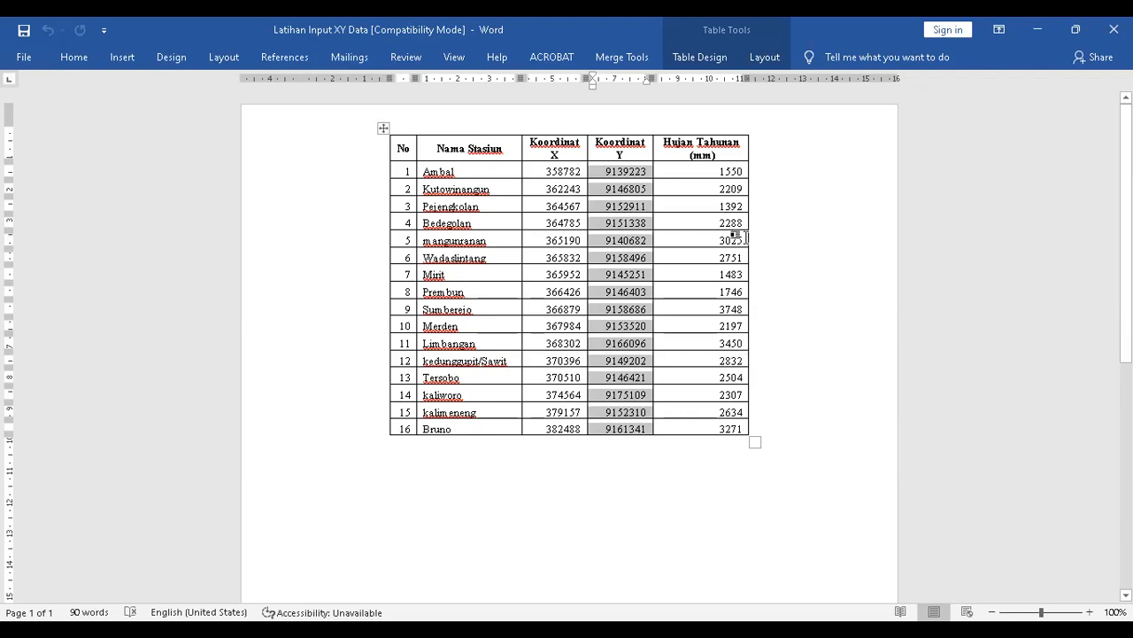
left_click(772, 264)
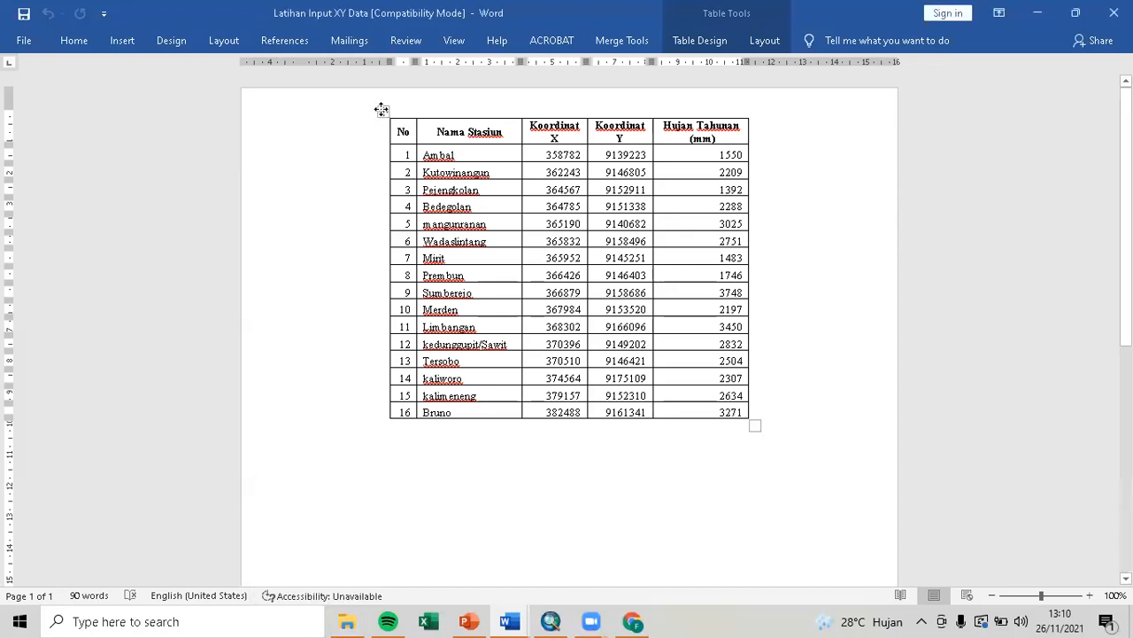
left_click(383, 109)
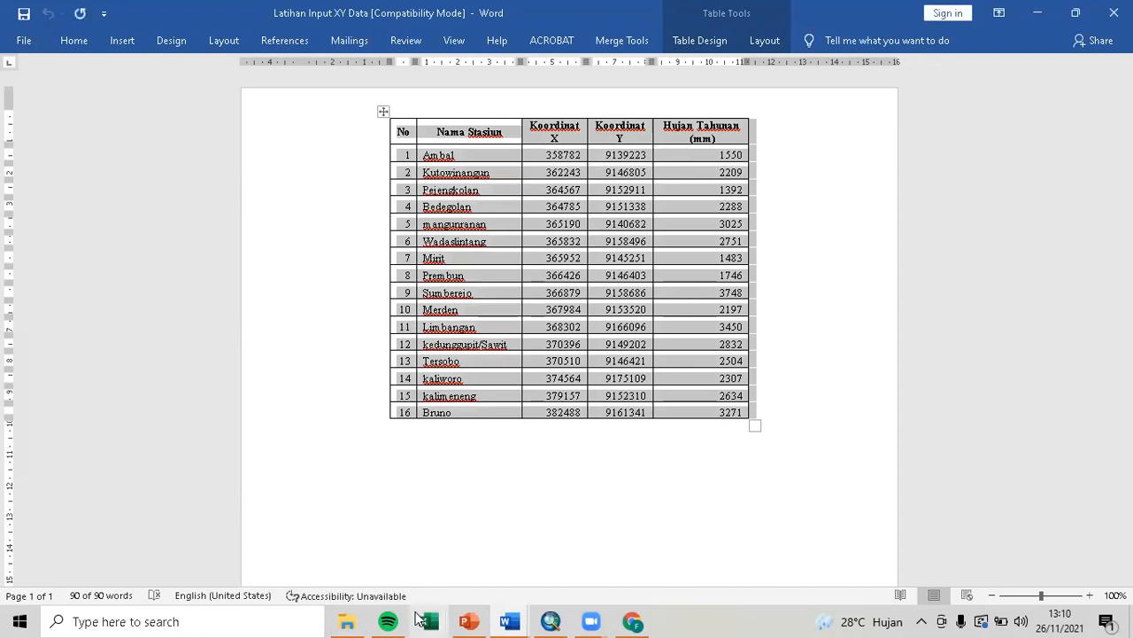
left_click(428, 621)
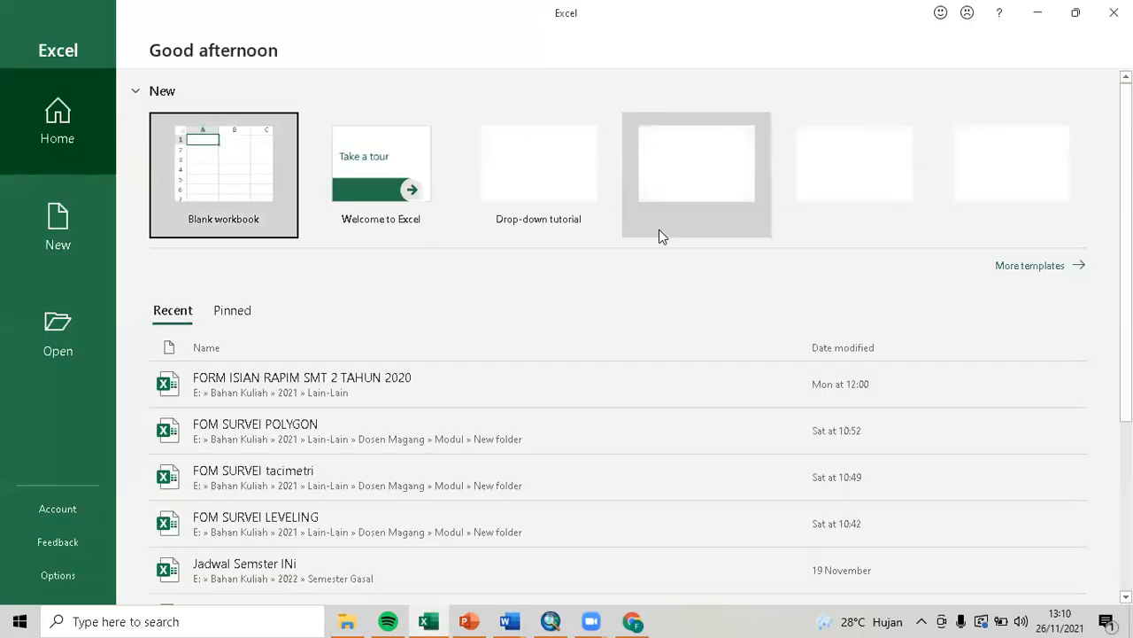
Paste the station table into a new blank workbook at A1 and autofit all columns.
left_click(243, 193)
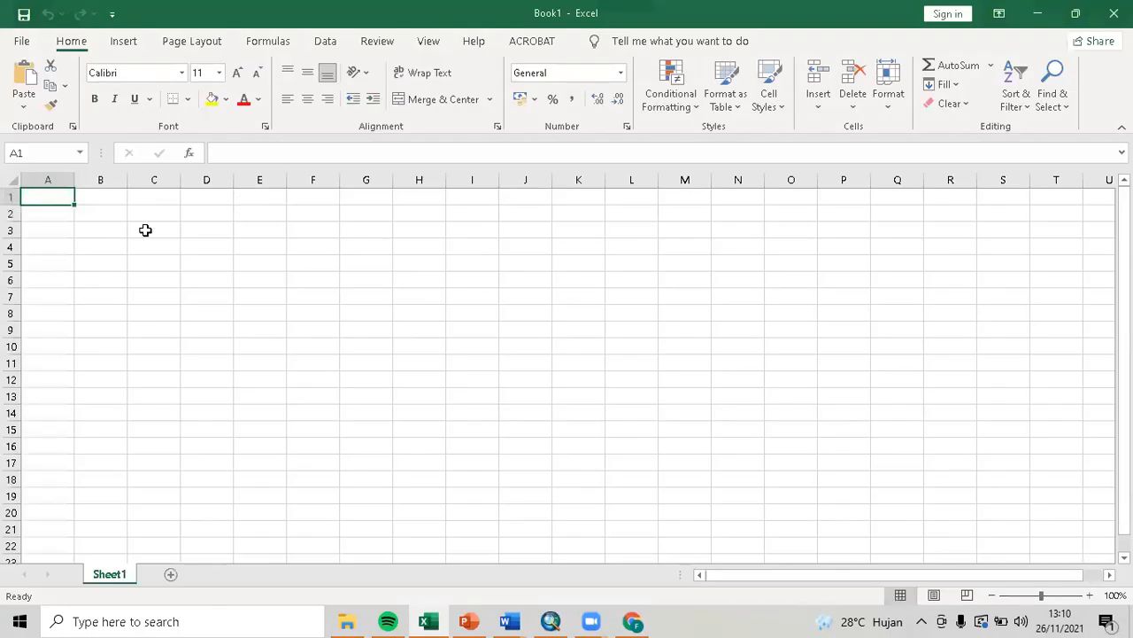
key("ctrl+v")
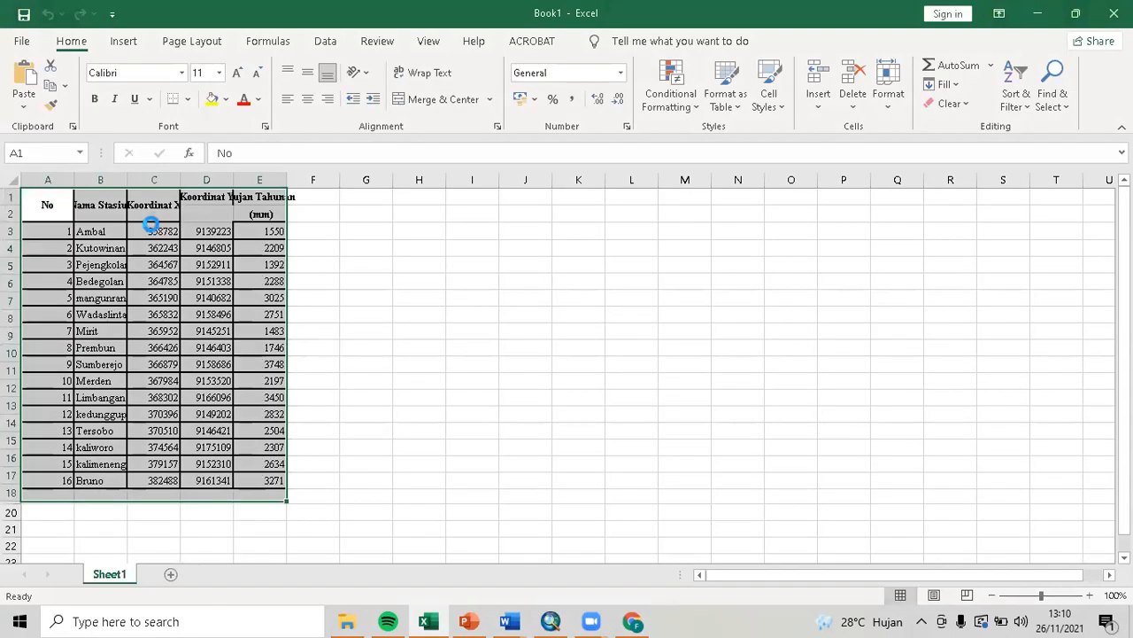
left_click(10, 179)
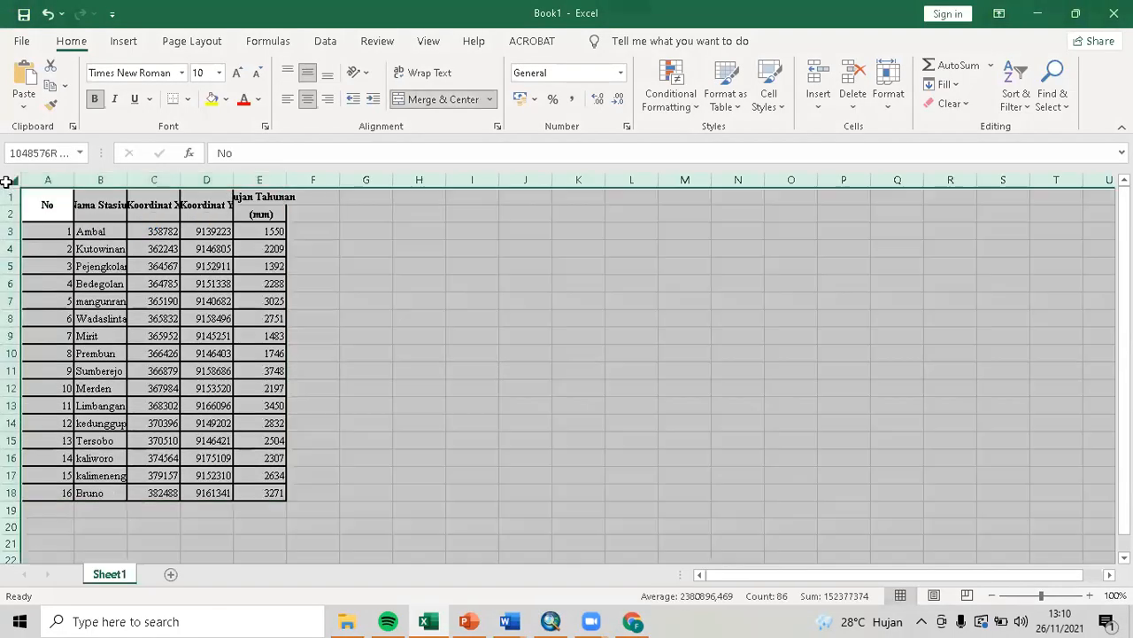
double_click(232, 175)
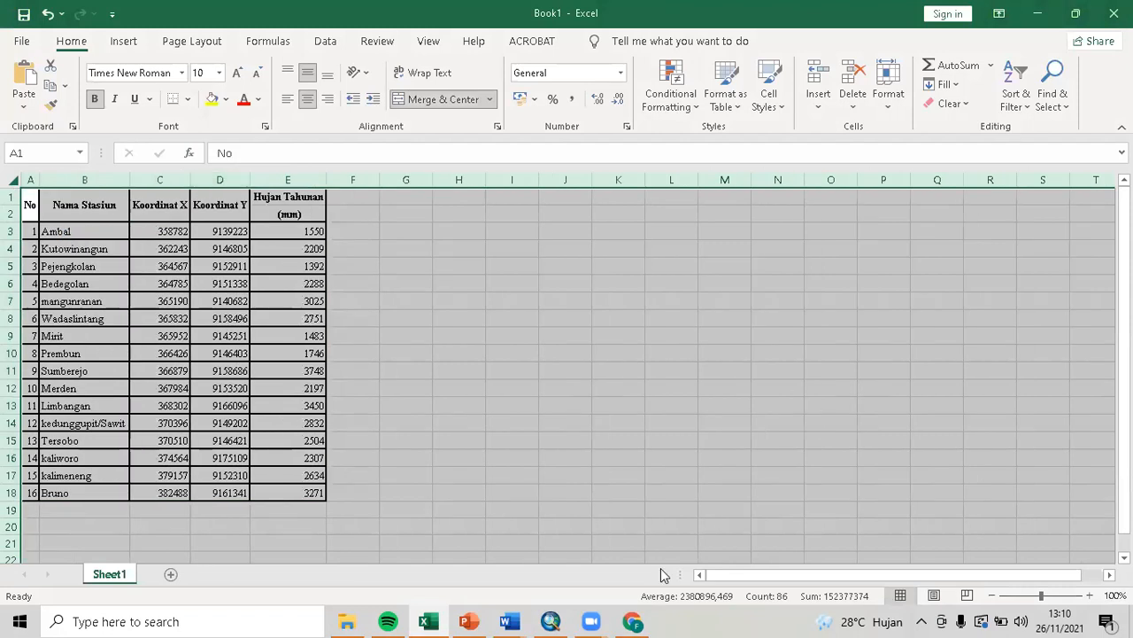
key("ctrl+s")
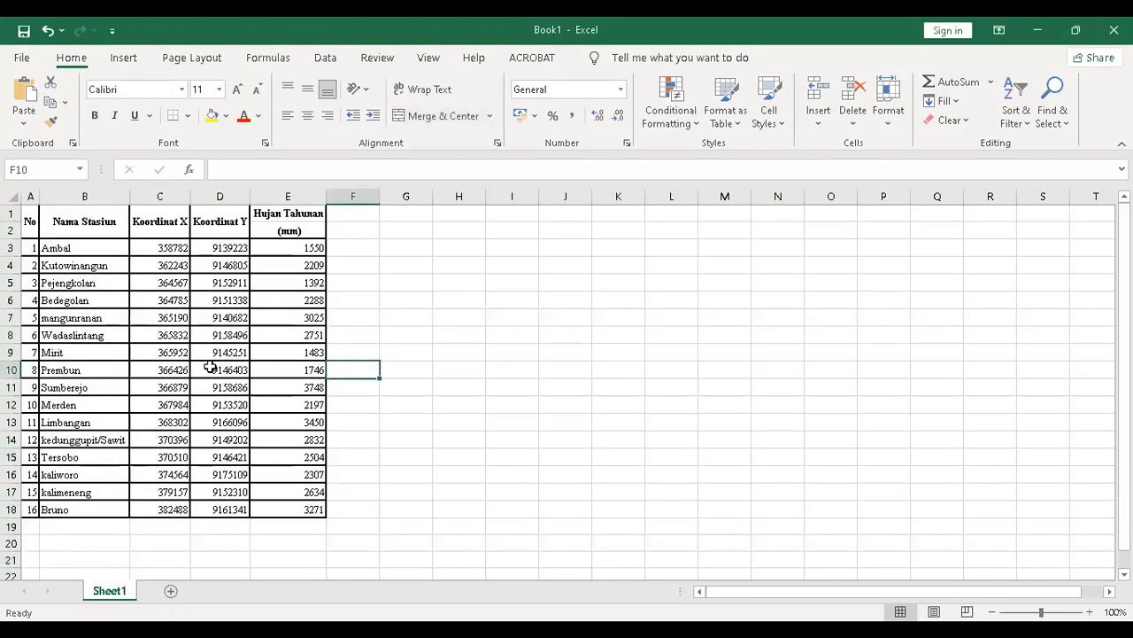
Rename Sheet1 to 'Stasiun Hujan'.
double_click(121, 599)
type("Stasiun Hujan")
left_click(485, 289)
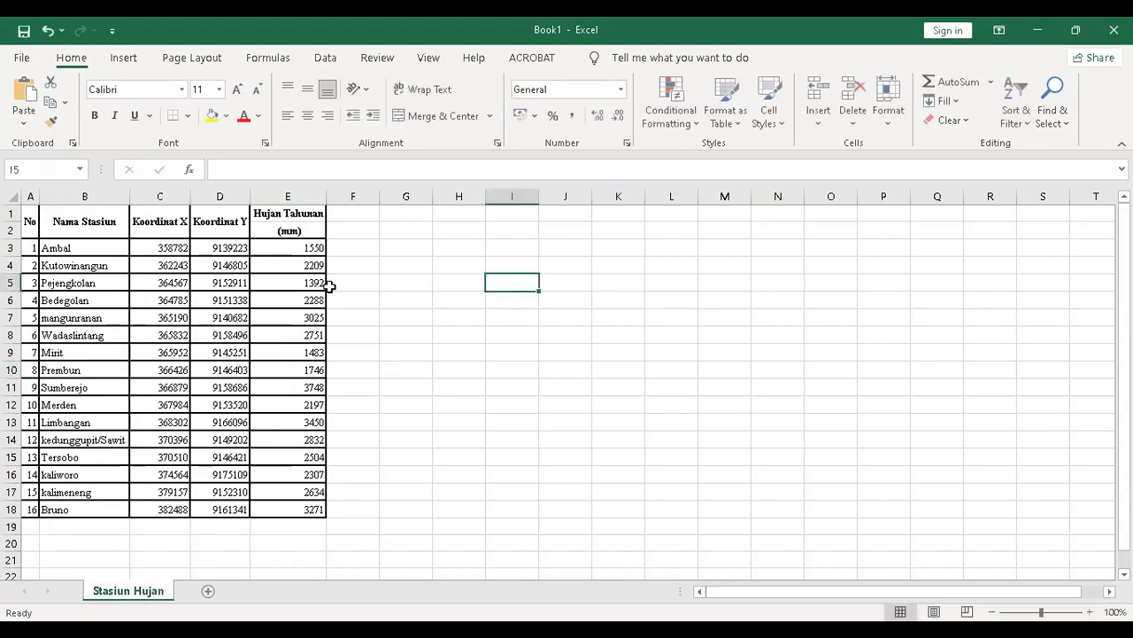
Save Book1 as an Excel workbook in D:\latihan digitasi\FILE GIS Input XY.
left_click(24, 31)
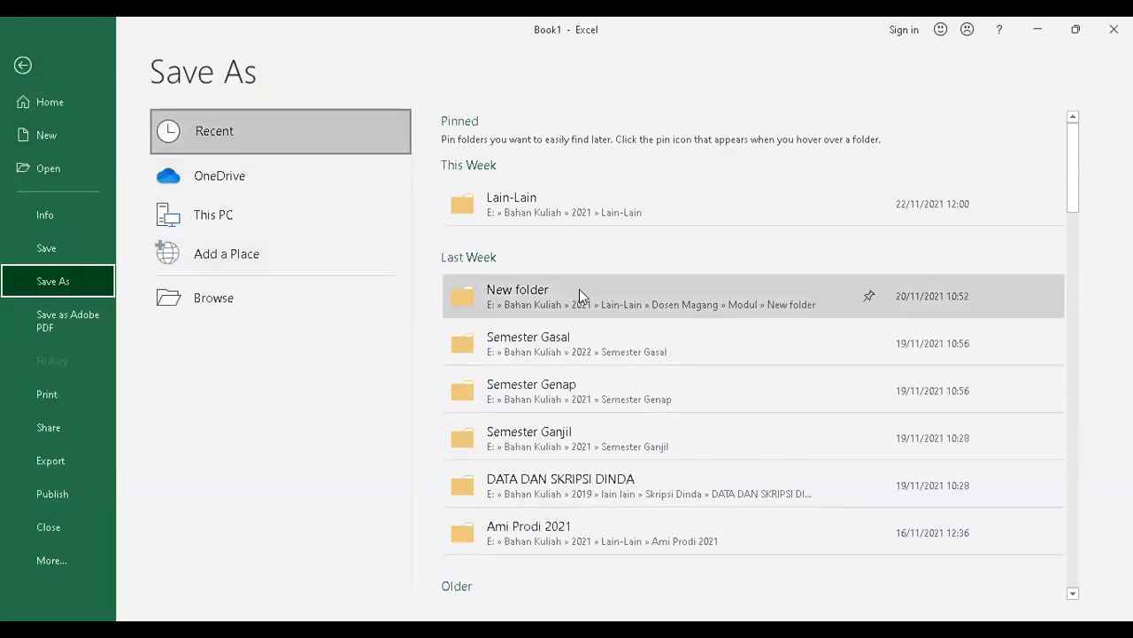
left_click(263, 297)
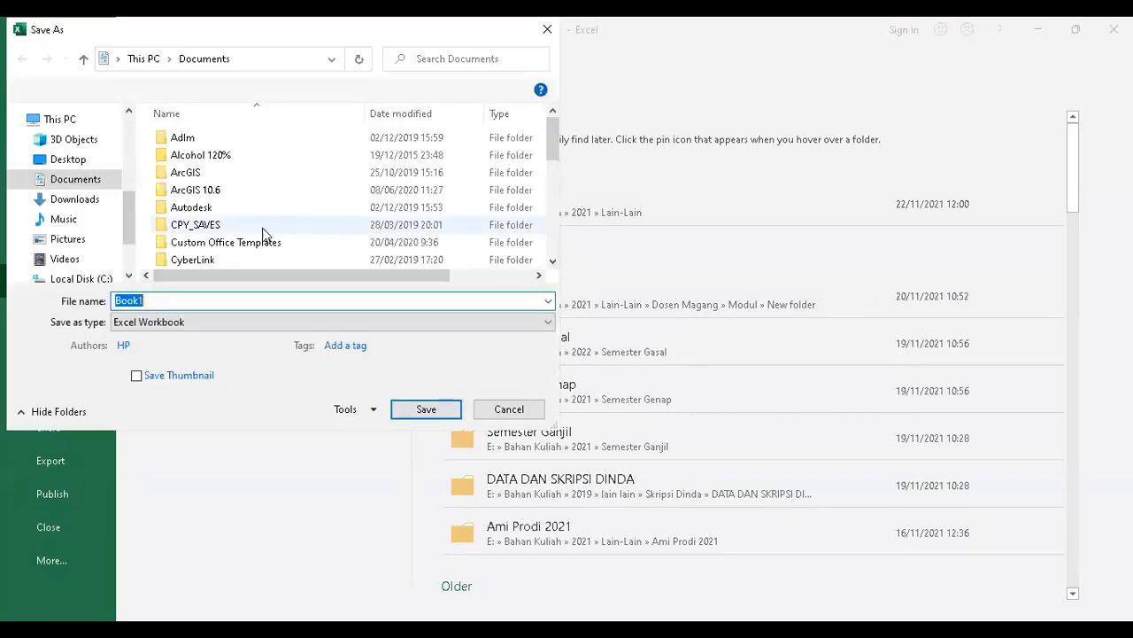
scroll(89, 257, "down", 2)
left_click(94, 213)
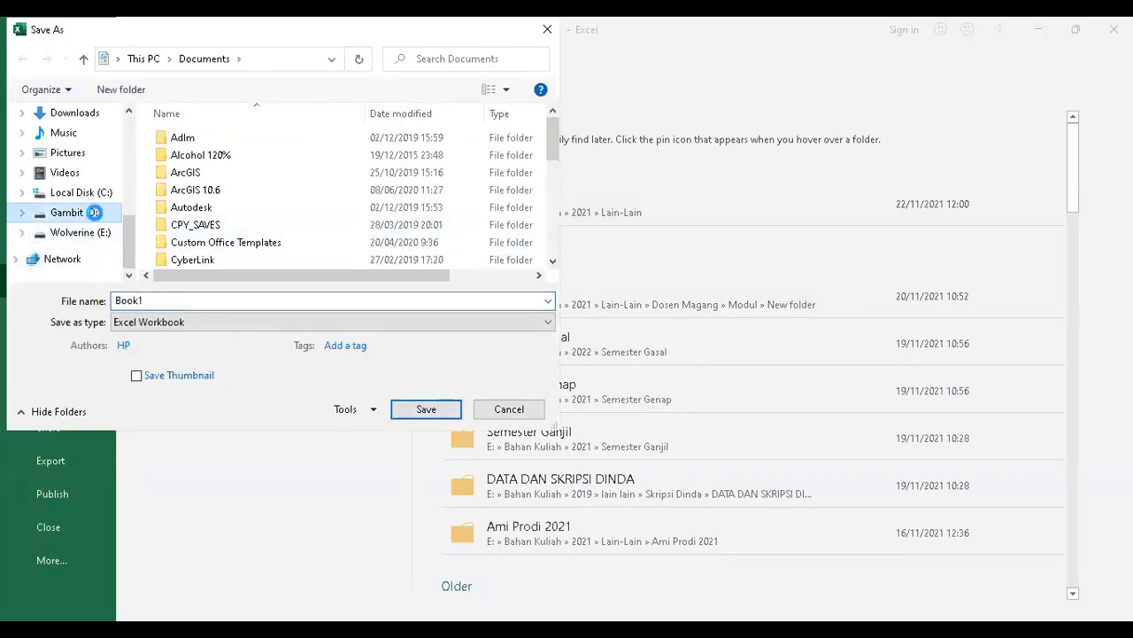
left_click(240, 248)
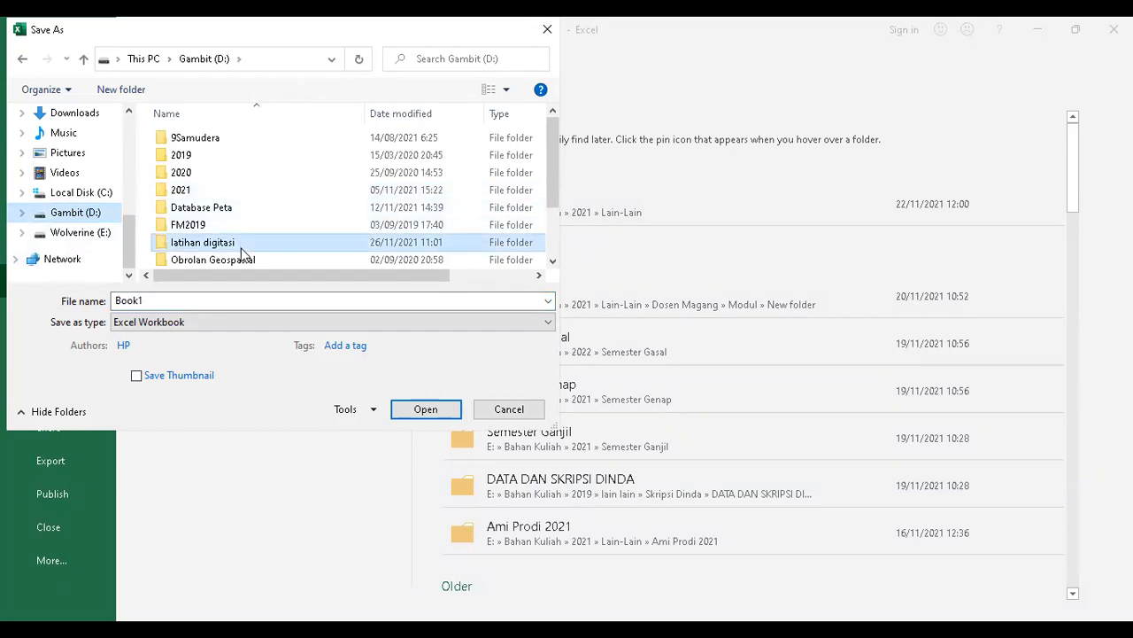
double_click(240, 248)
double_click(243, 142)
double_click(237, 298)
left_click(426, 409)
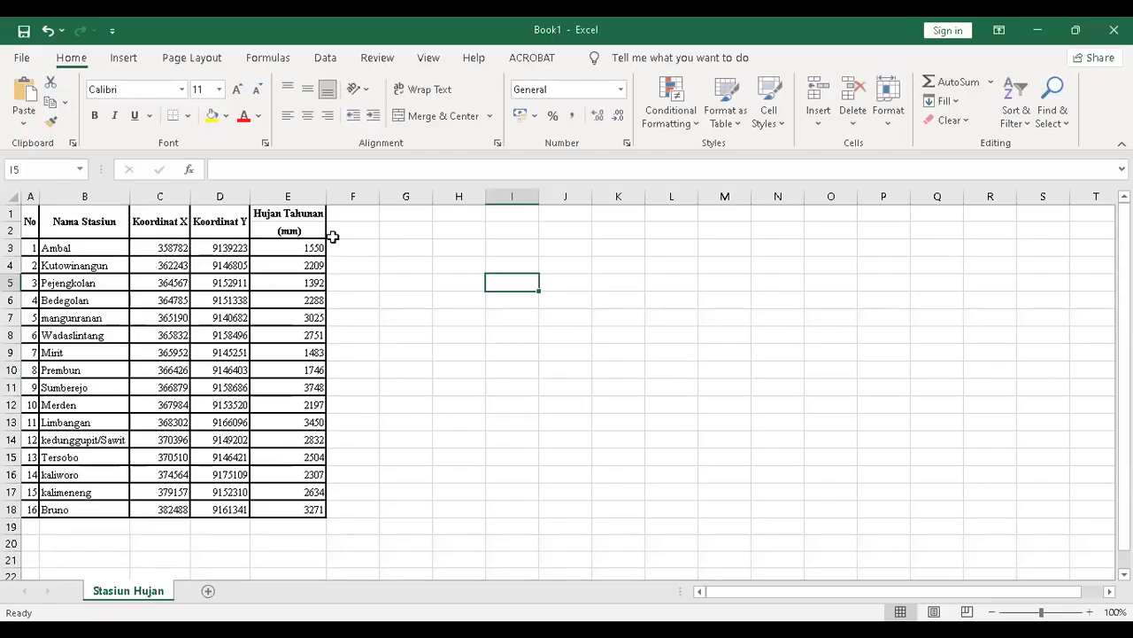
Delete the (mm) unit label from the second header row.
left_click(11, 213)
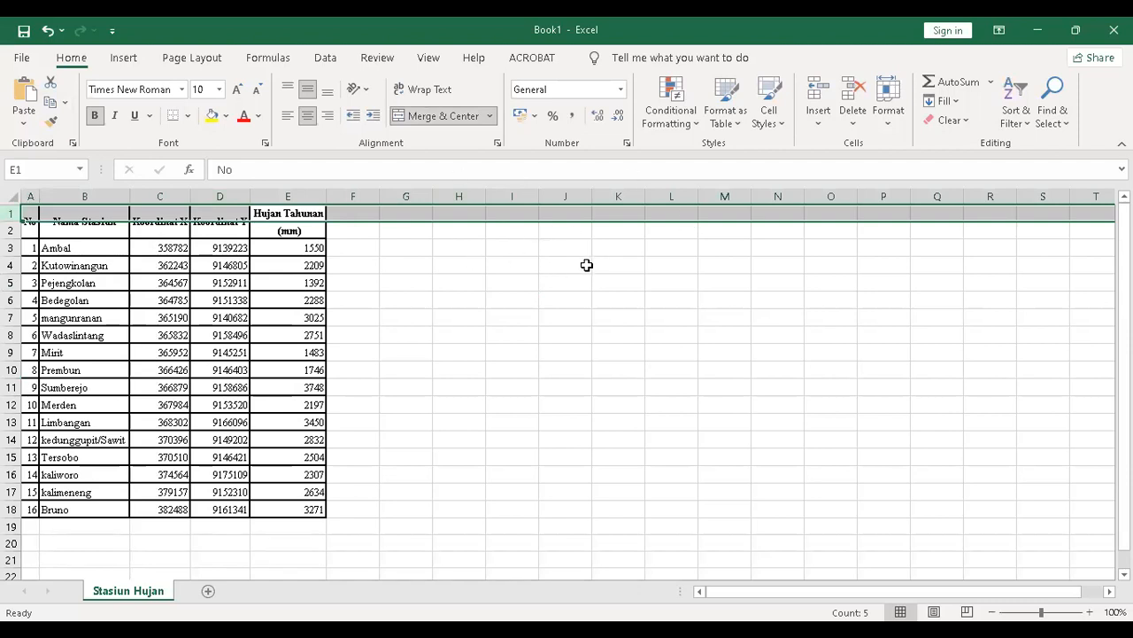
left_click(11, 230)
left_click(11, 214)
left_click(12, 230)
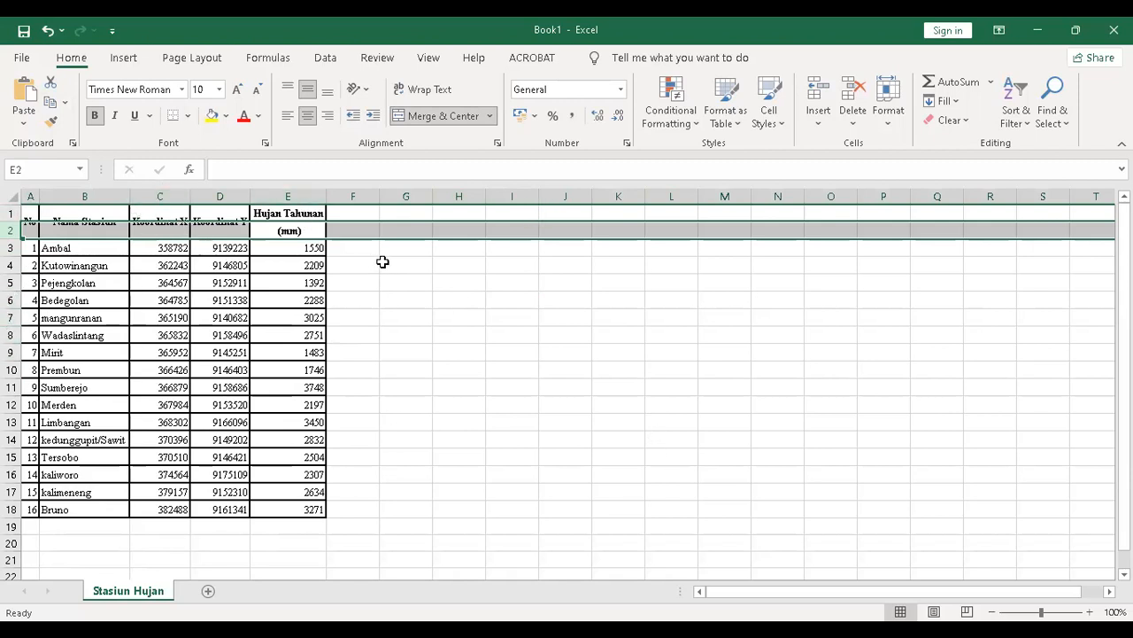
left_click(413, 314)
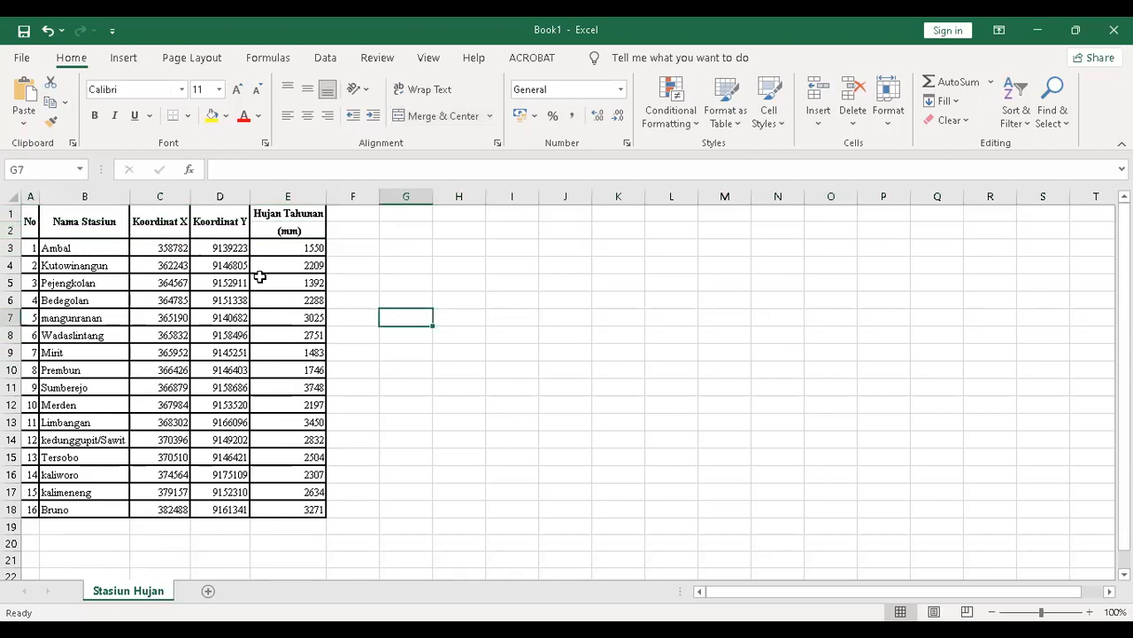
left_click(202, 234)
left_click(281, 231)
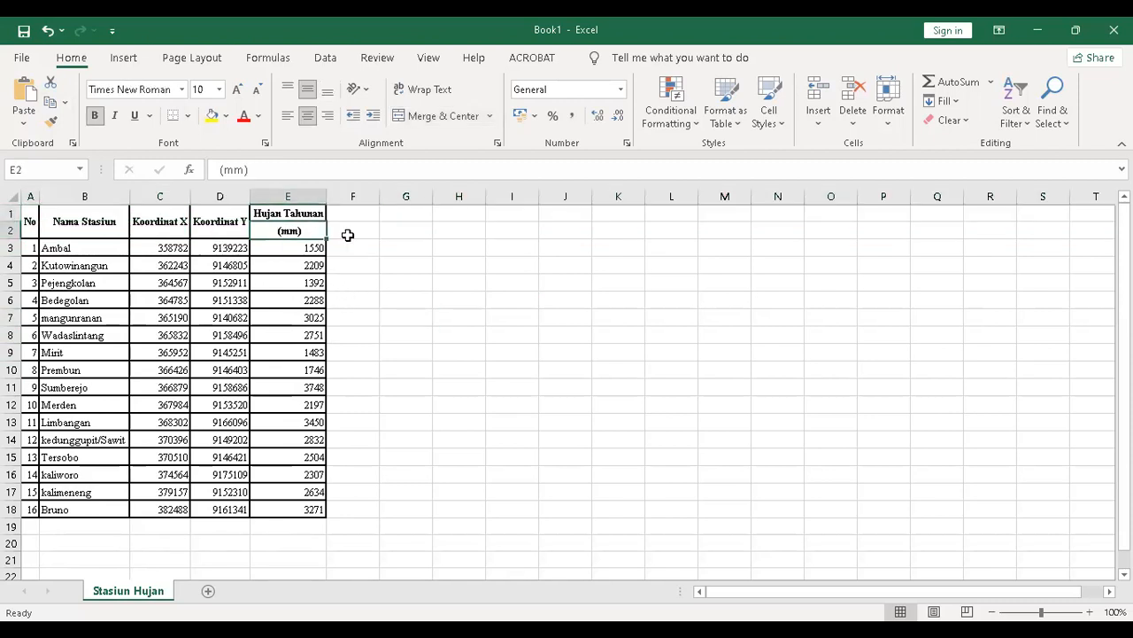
Delete the now-empty row 2, leaving a single header row above the 16 stations.
left_click(404, 247)
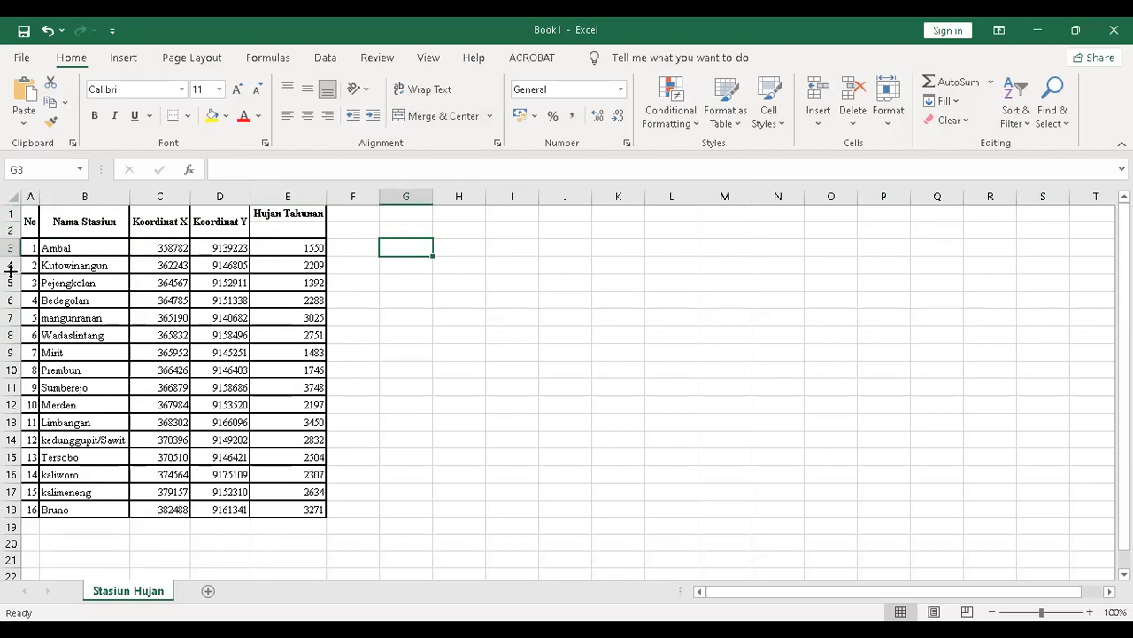
left_click_drag(11, 230, 10, 233)
right_click(11, 232)
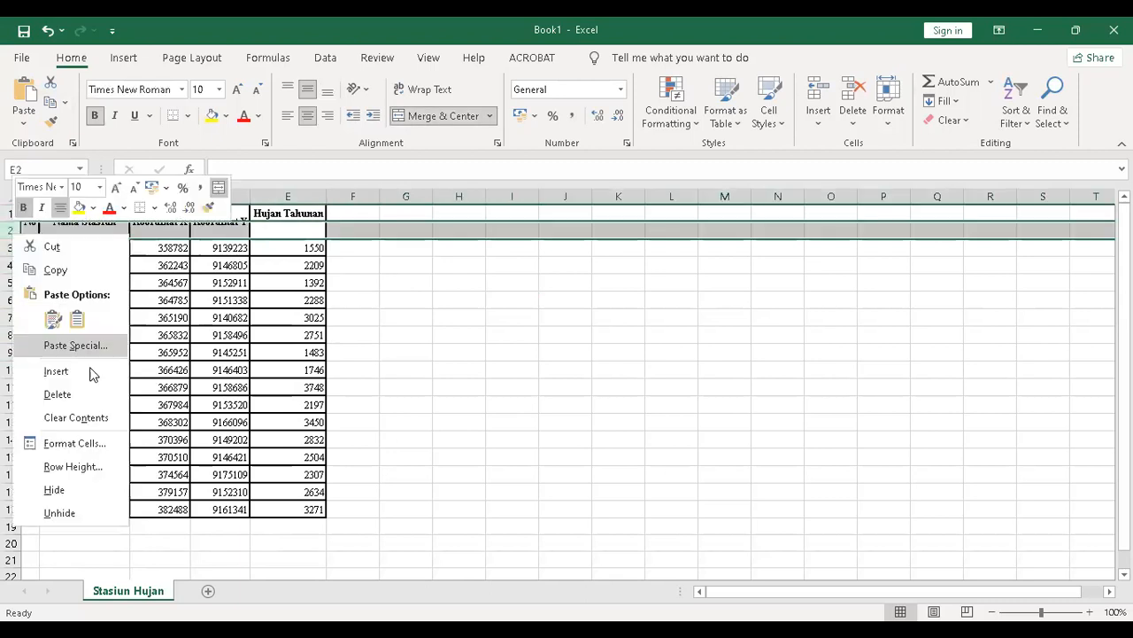
left_click(93, 393)
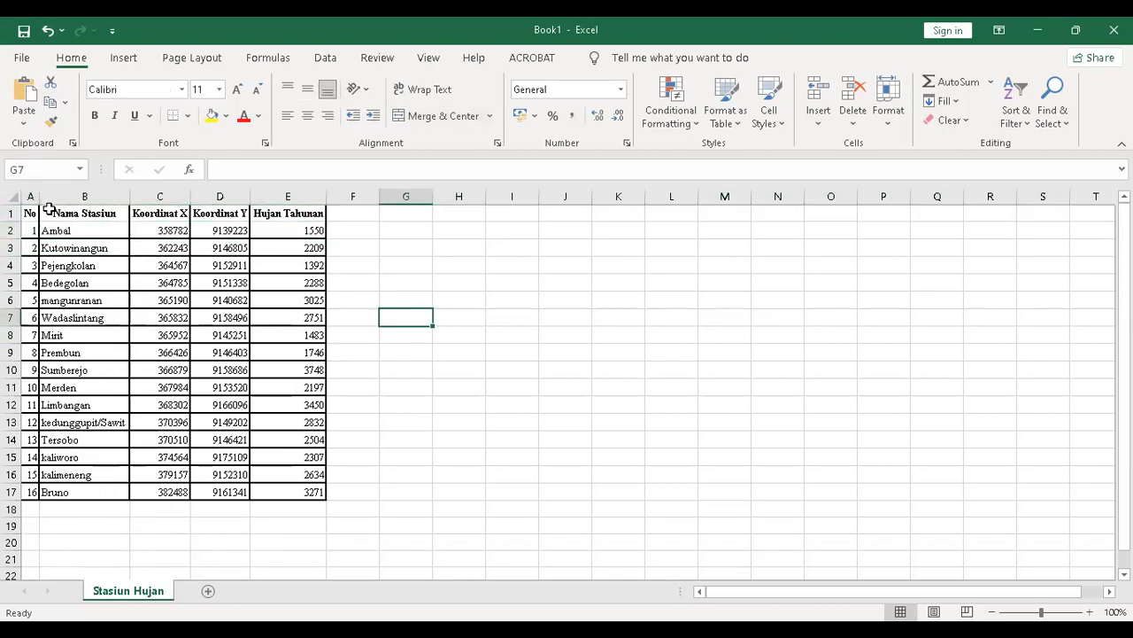
left_click(10, 196)
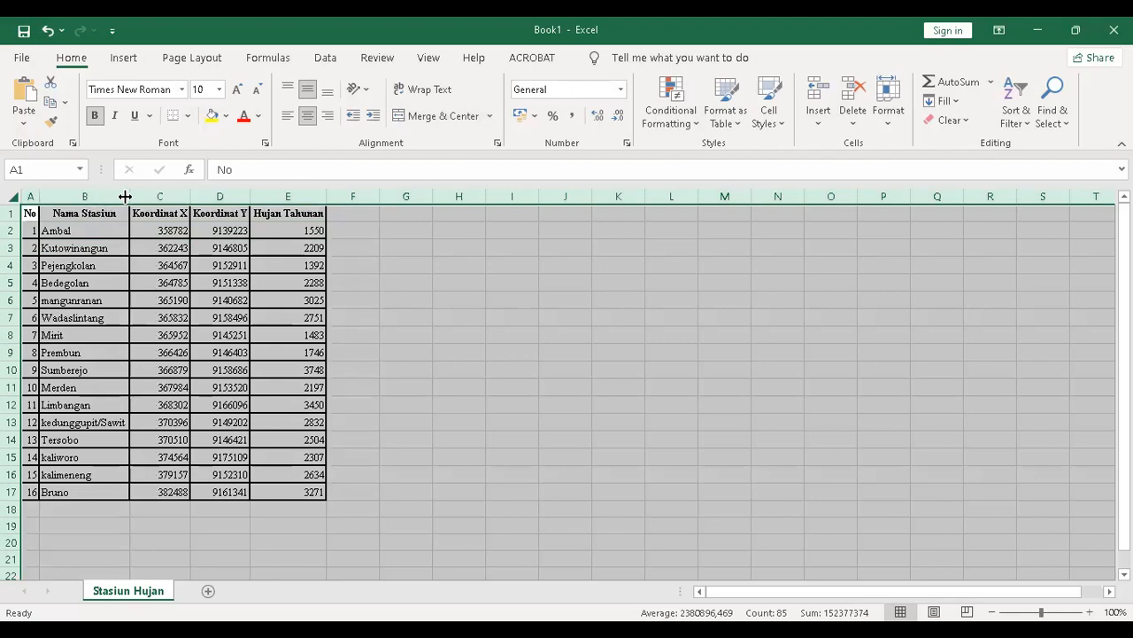
Autofit columns A, C and D to their contents.
double_click(124, 197)
left_click(92, 196)
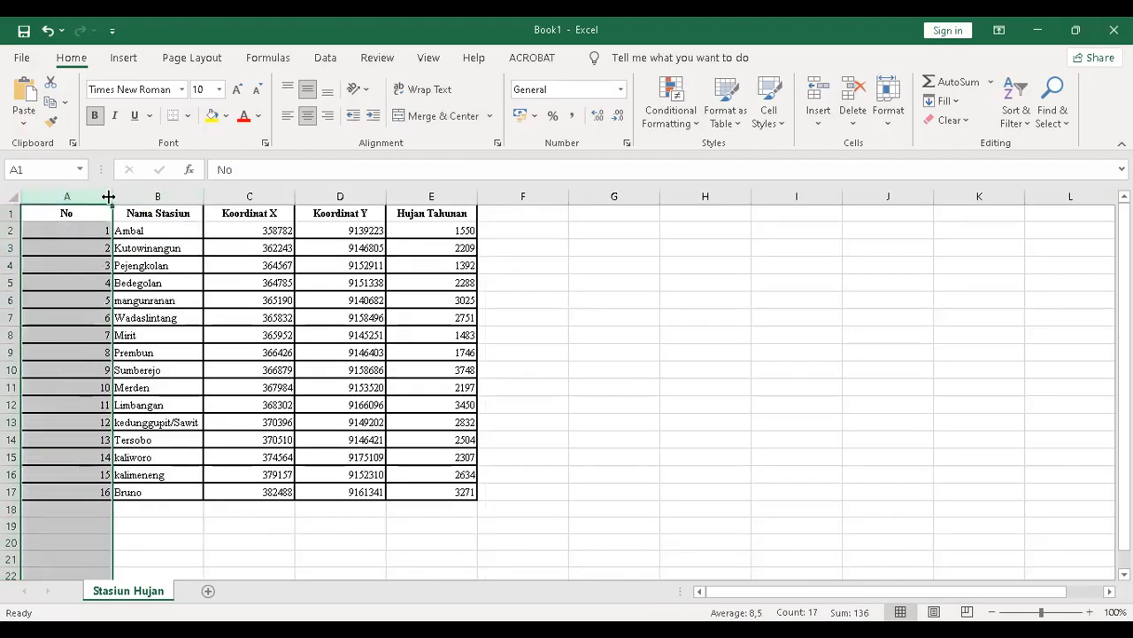
double_click(108, 197)
left_click_drag(202, 248, 202, 264)
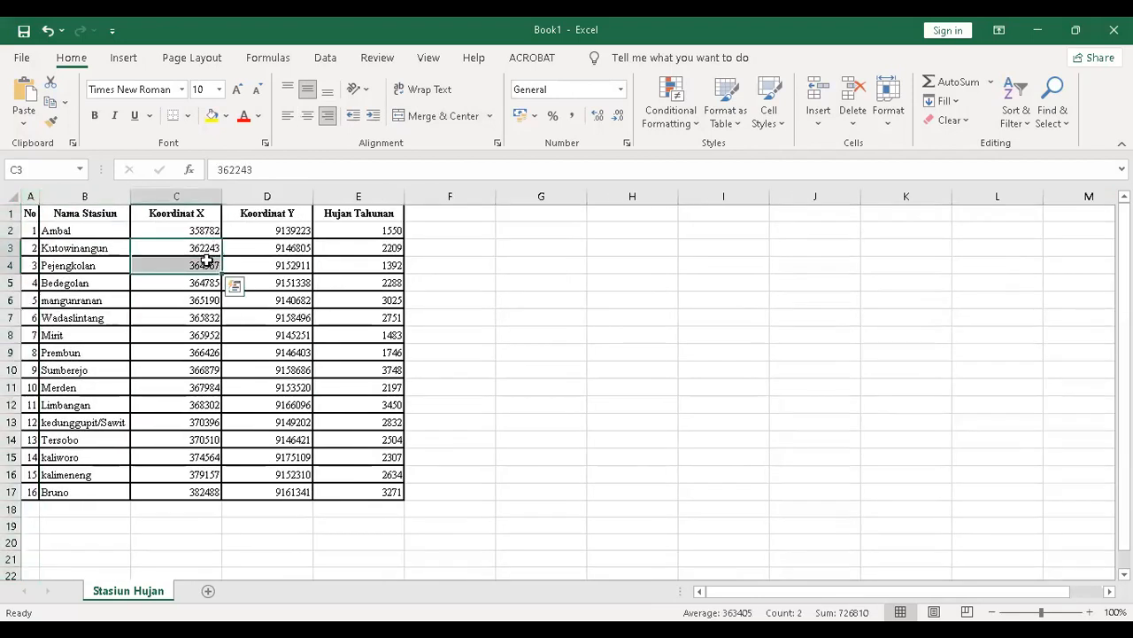
left_click(436, 330)
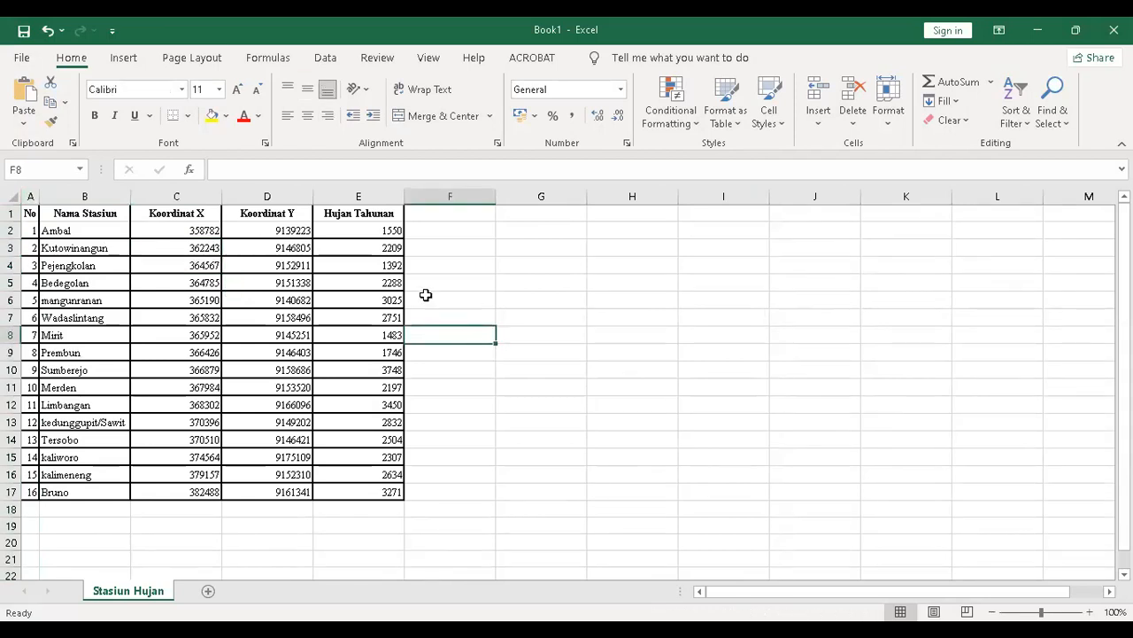
left_click(470, 246)
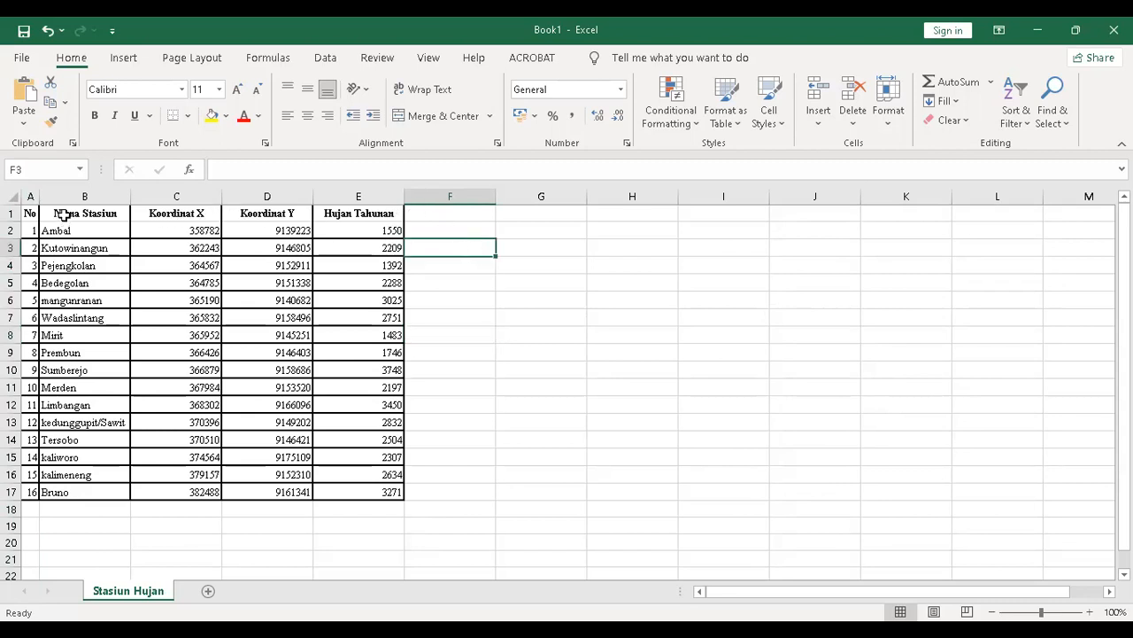
left_click(369, 215)
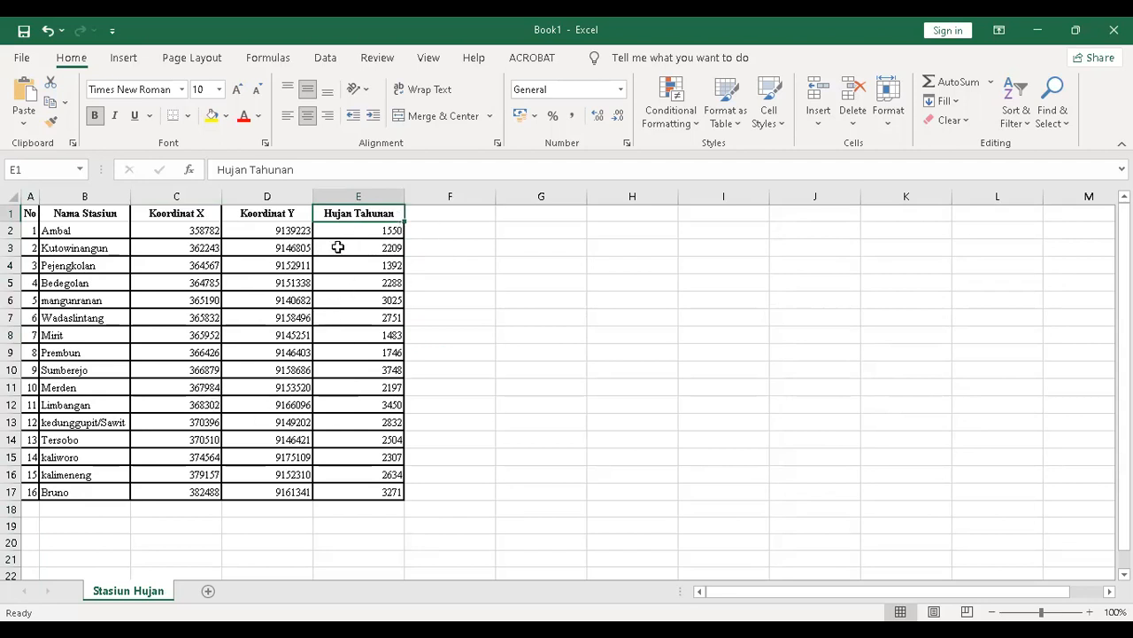
double_click(218, 197)
double_click(285, 197)
left_click(356, 306)
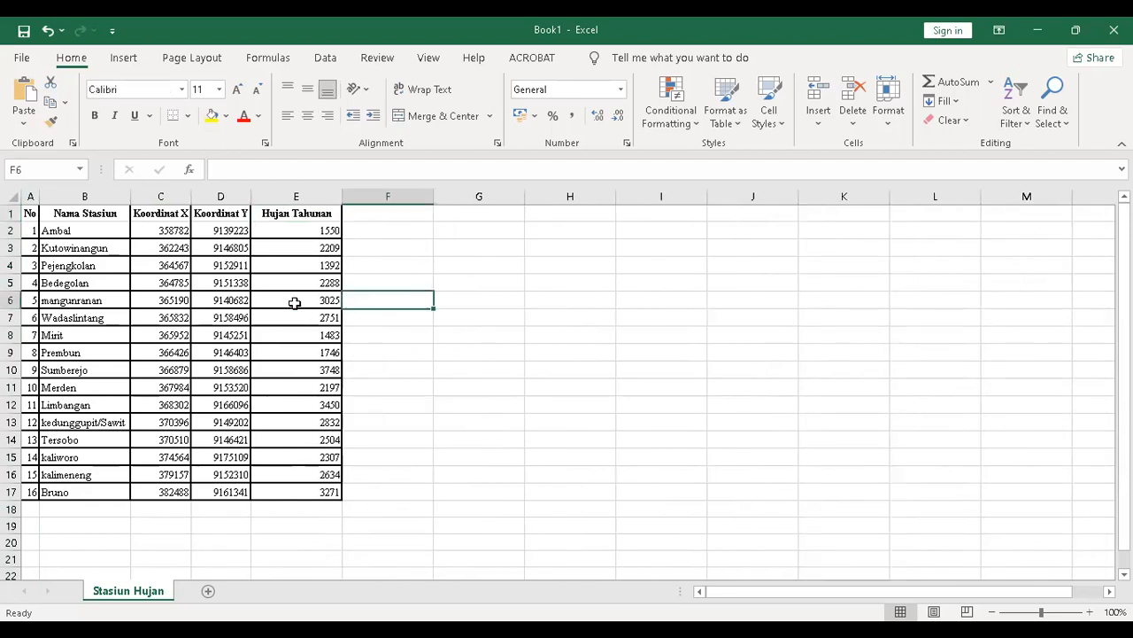
Remove all cell borders from the table A1:E17.
left_click(11, 212)
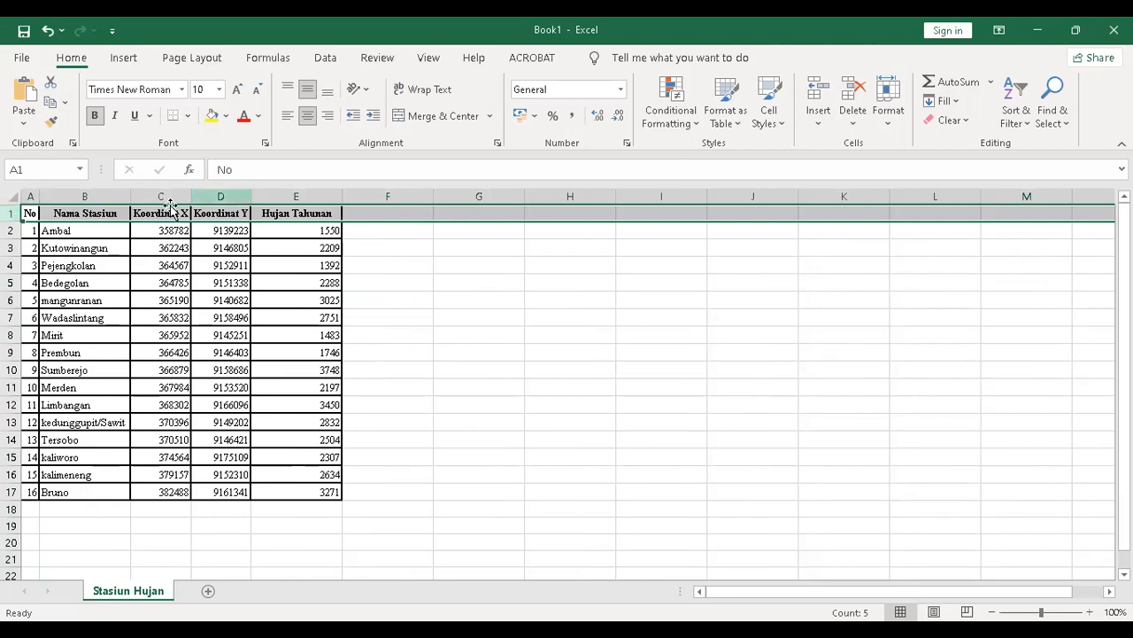
left_click(181, 267)
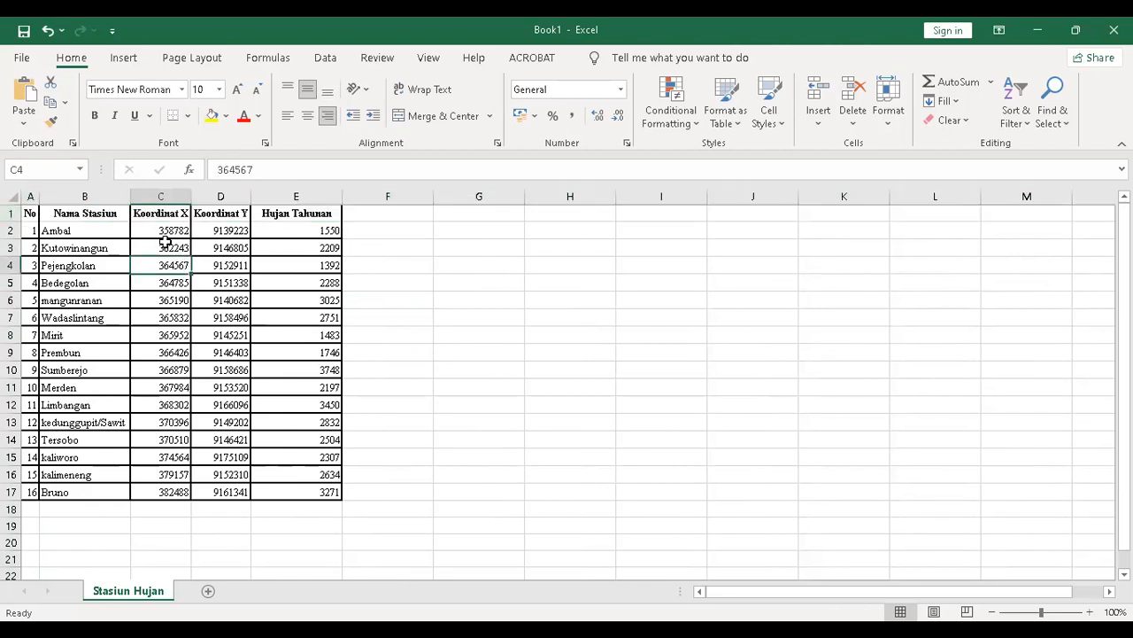
left_click_drag(159, 226, 270, 489)
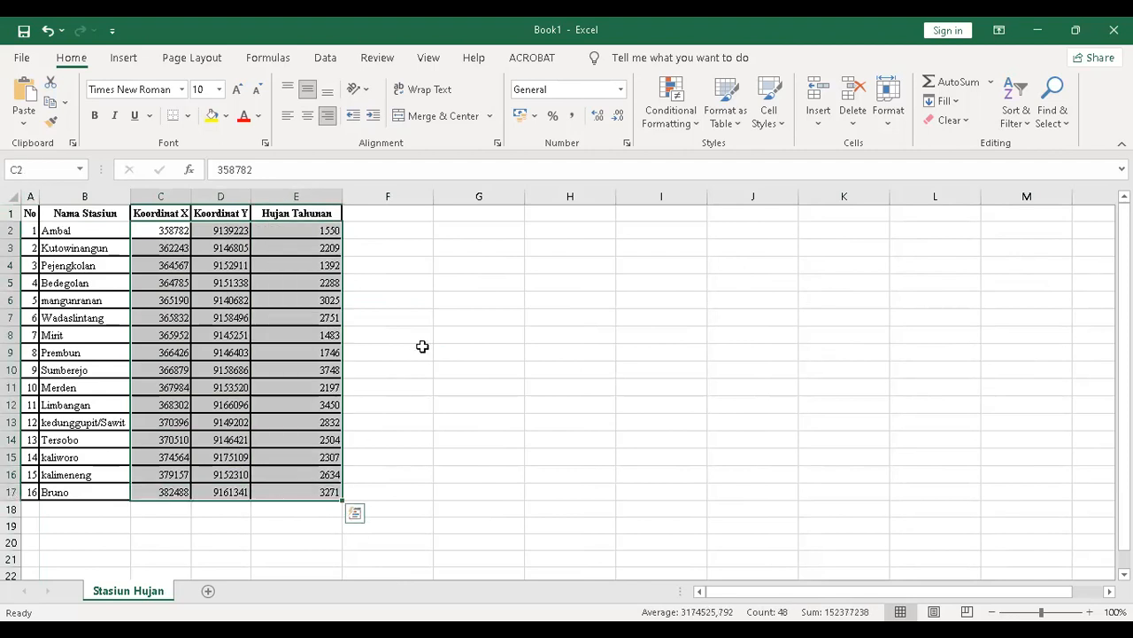
left_click(427, 316)
left_click(169, 227)
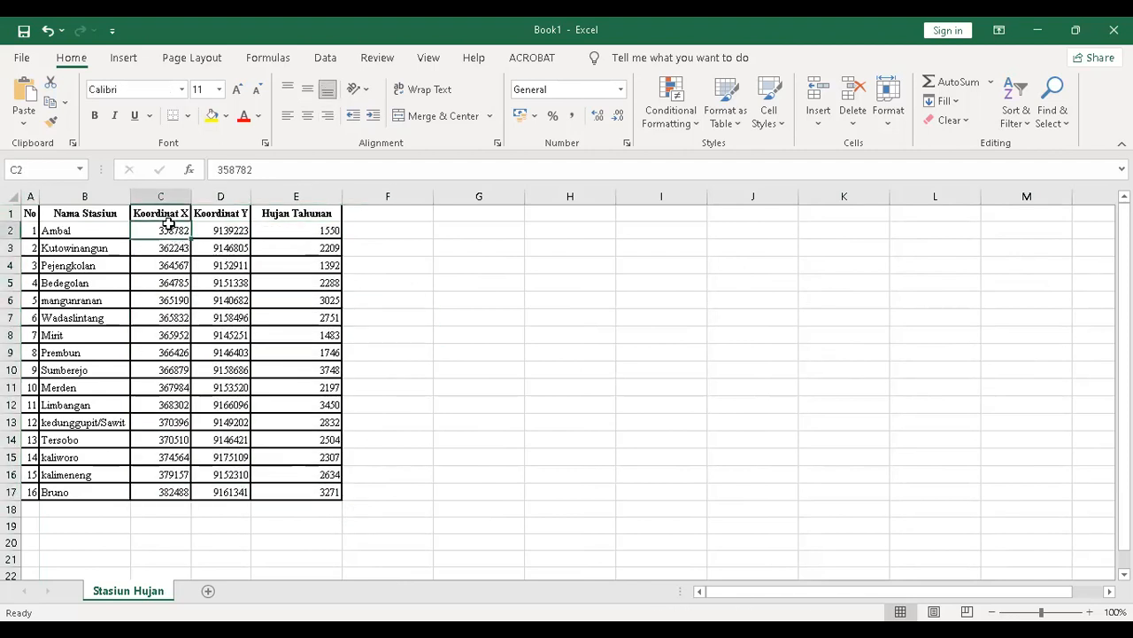
left_click_drag(30, 210, 332, 484)
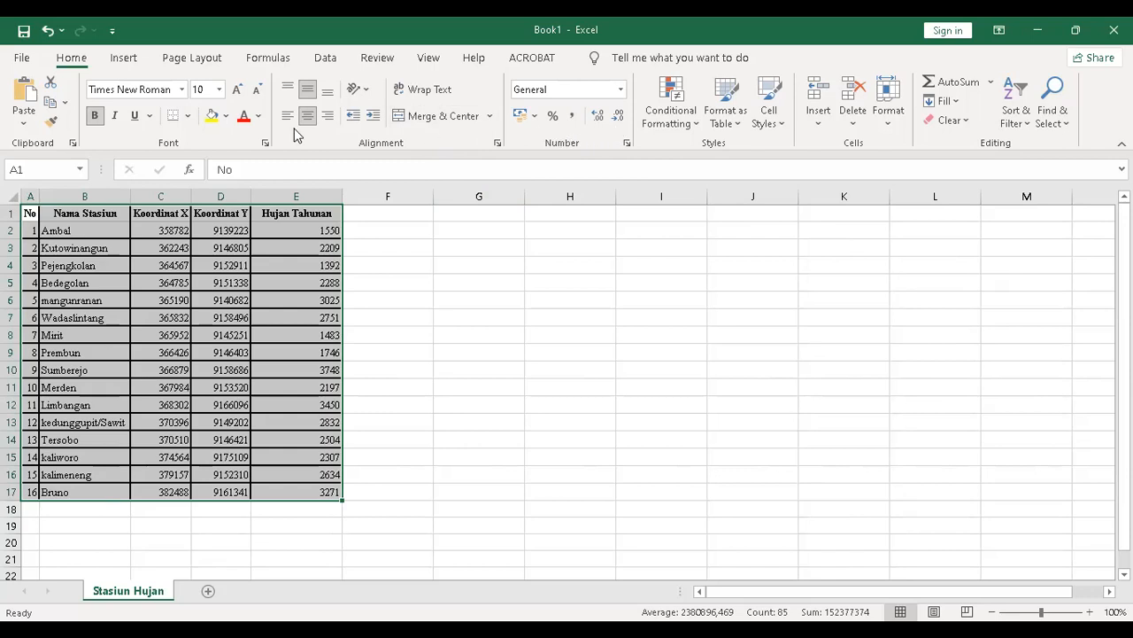
left_click(188, 116)
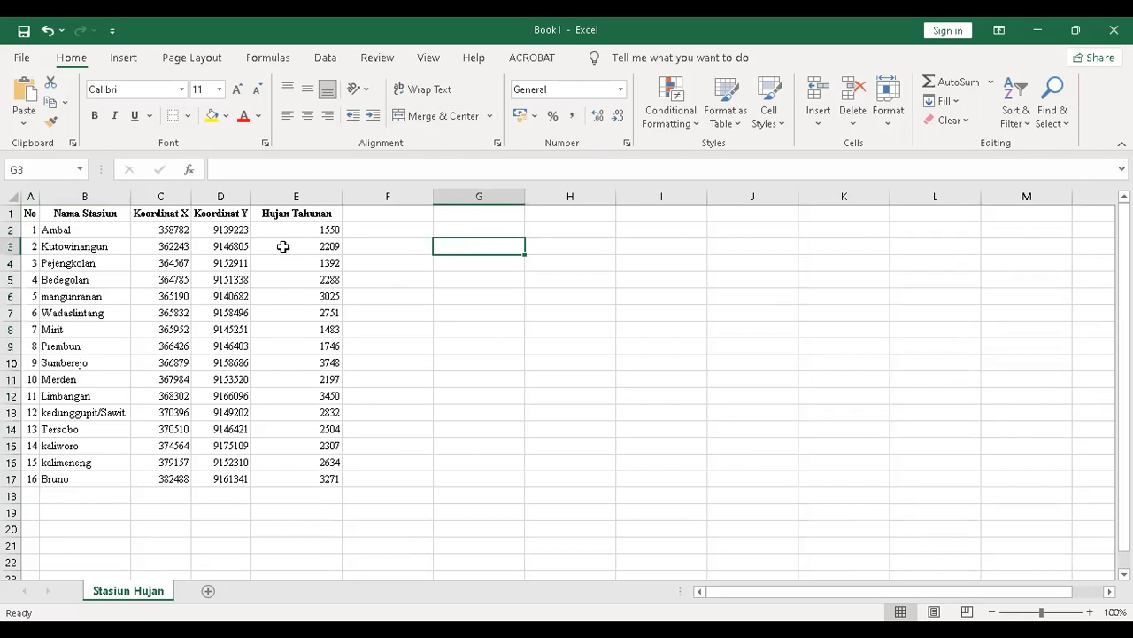
Fix an accidental edit in C2, restoring the value 358782.
left_click_drag(170, 223, 189, 480)
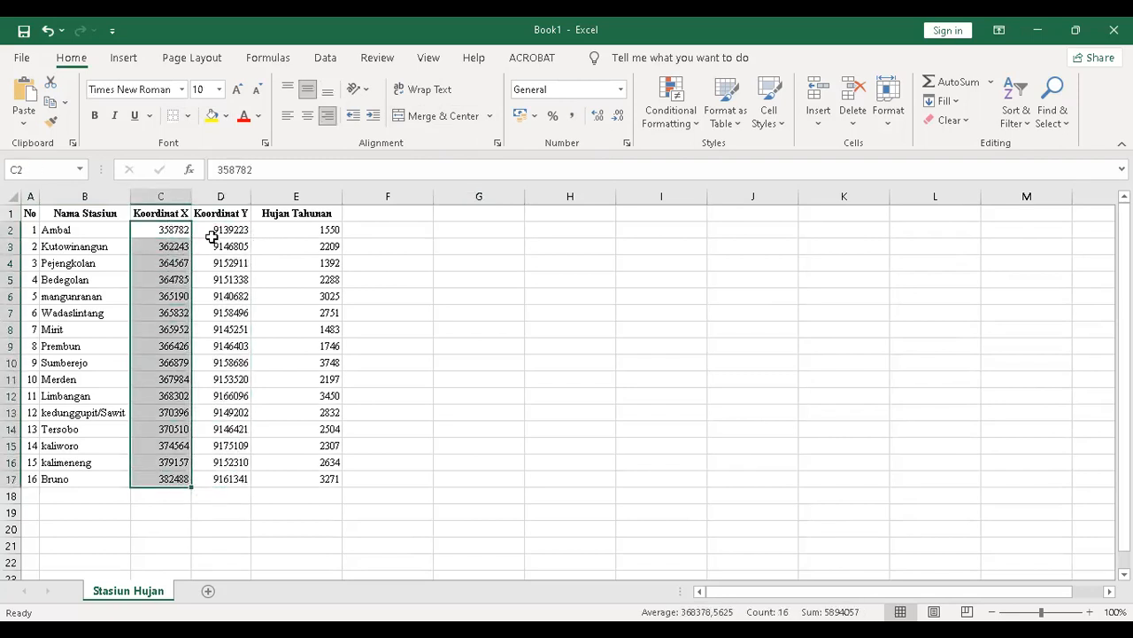
left_click(178, 193)
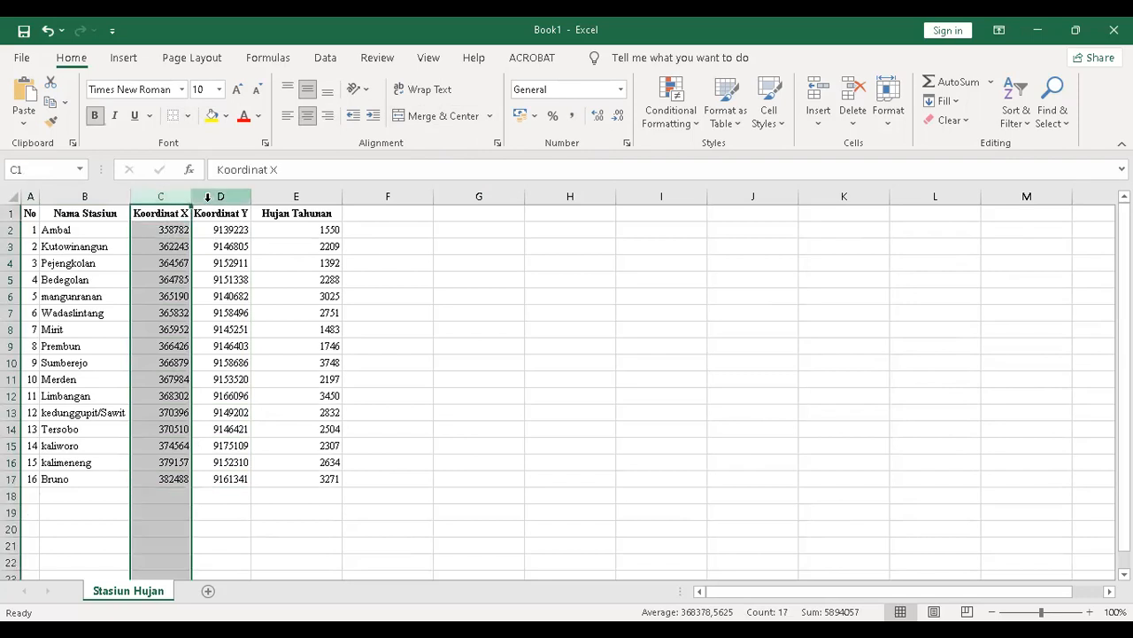
left_click(216, 195)
left_click(224, 244)
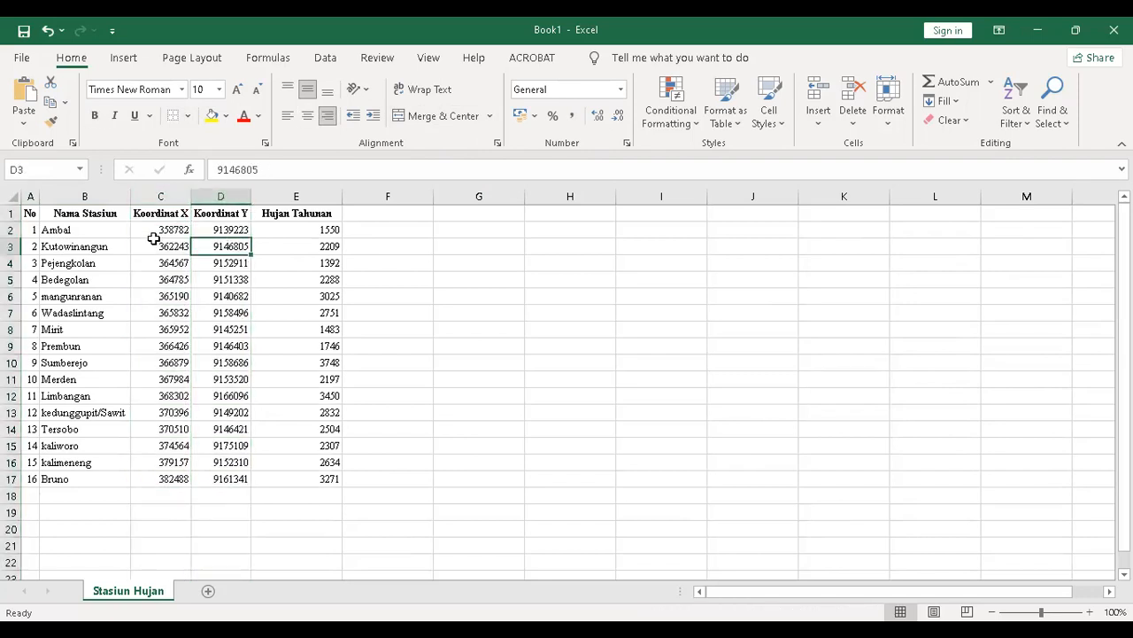
left_click(163, 228)
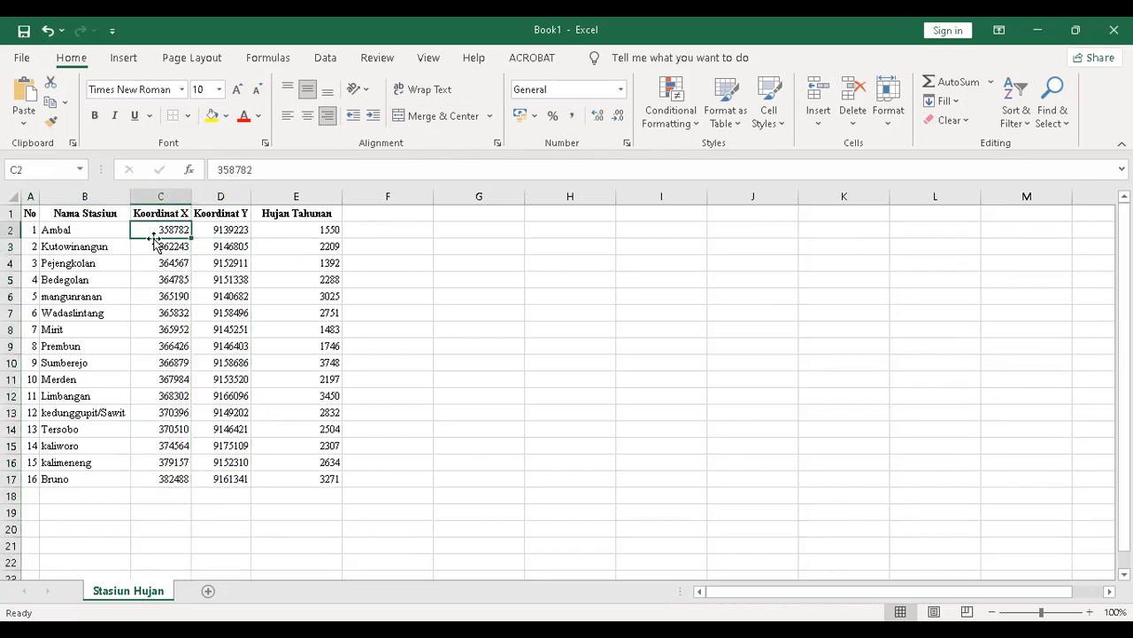
double_click(150, 231)
type("d")
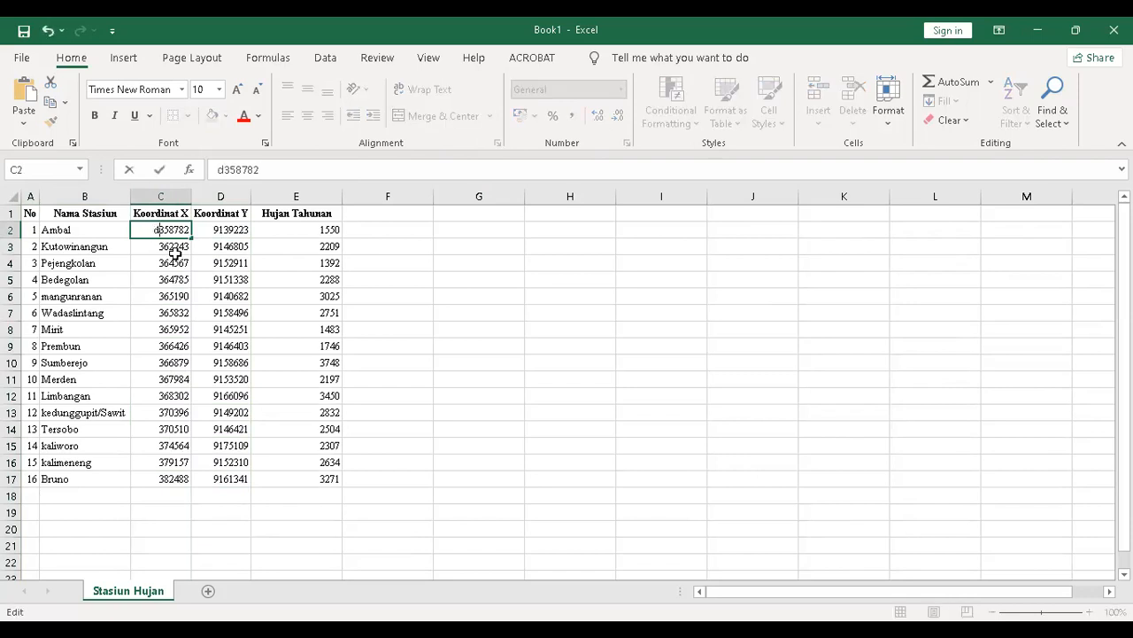
left_click(435, 262)
double_click(161, 231)
key("BackSpace")
left_click(434, 246)
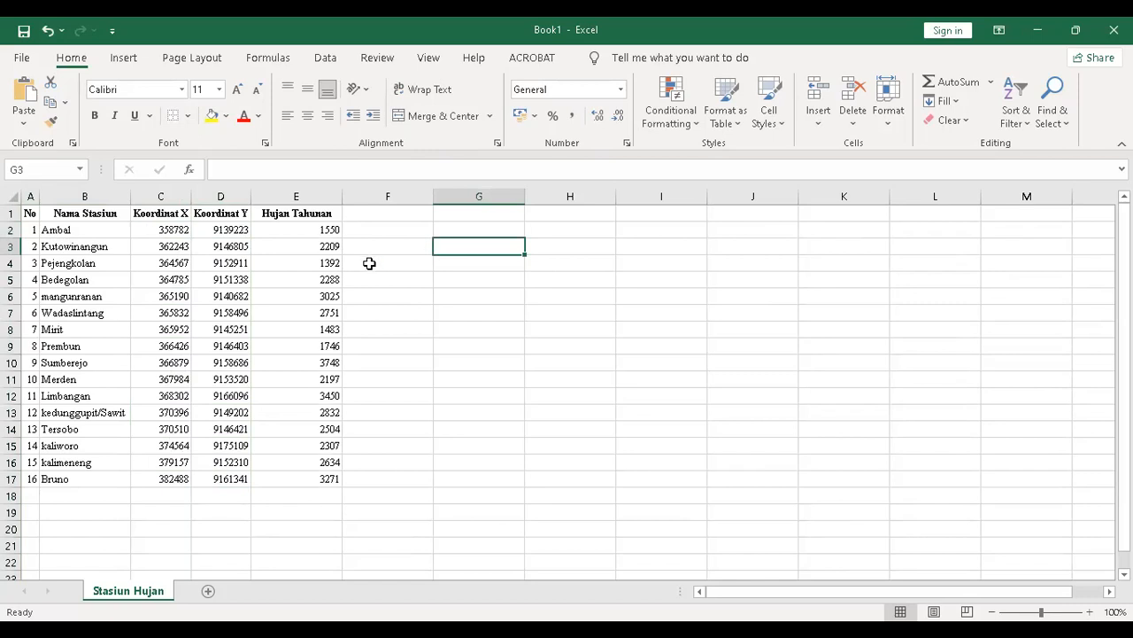
Autofit column E and close Excel.
double_click(337, 196)
left_click(367, 260)
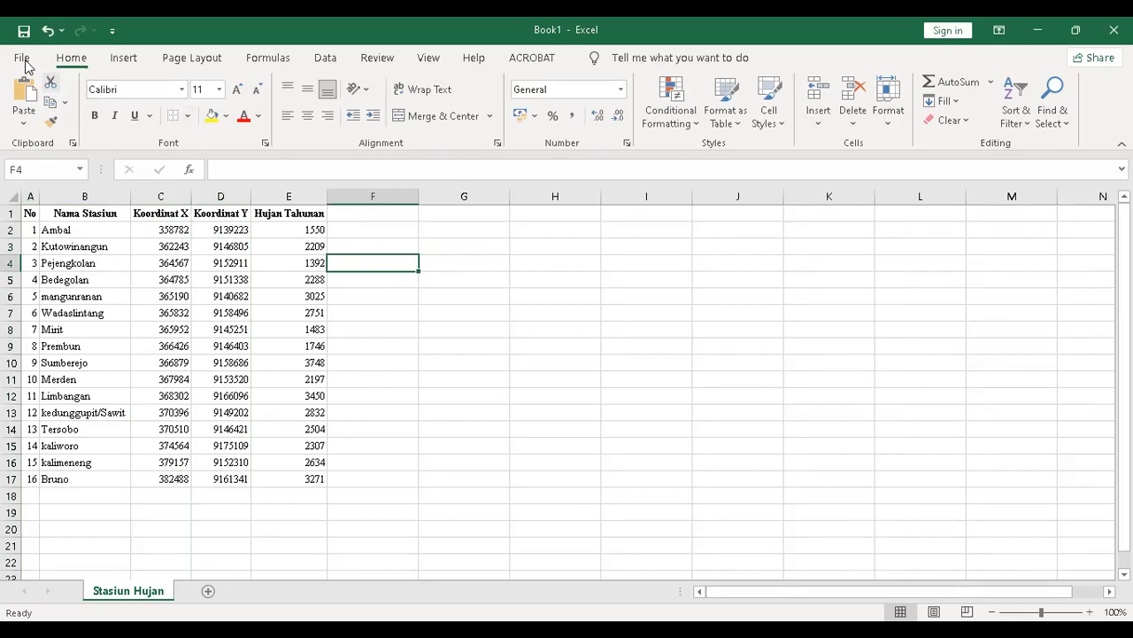
left_click(1113, 30)
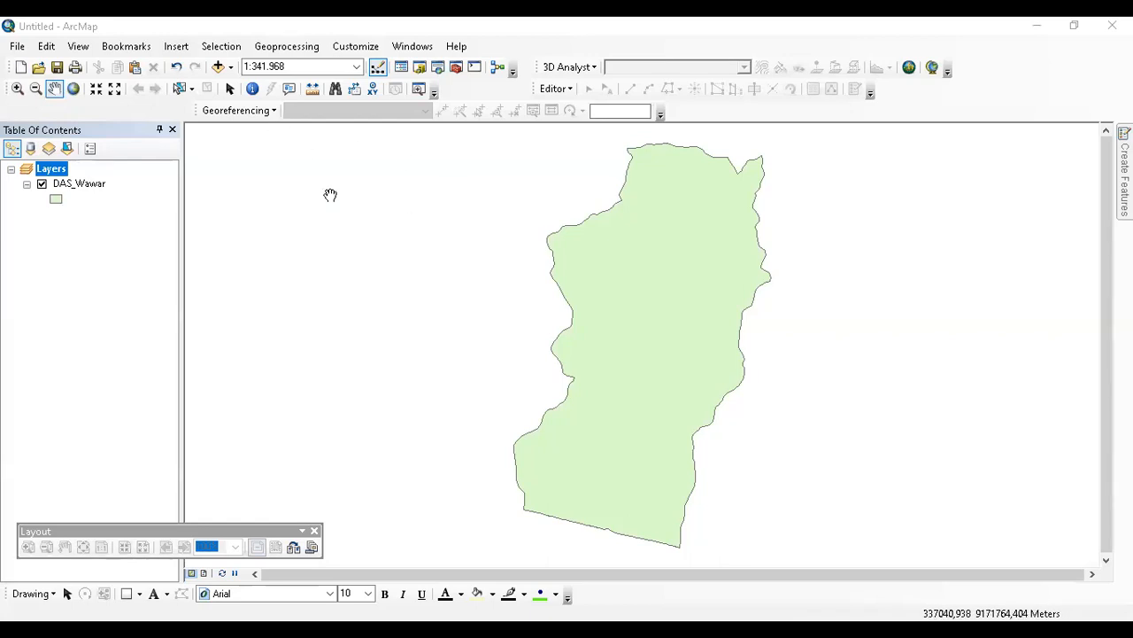
Add the 'Stasiun Hujan$' sheet of Book1.xlsx to the map as a standalone table.
left_click(218, 67)
left_click(409, 262)
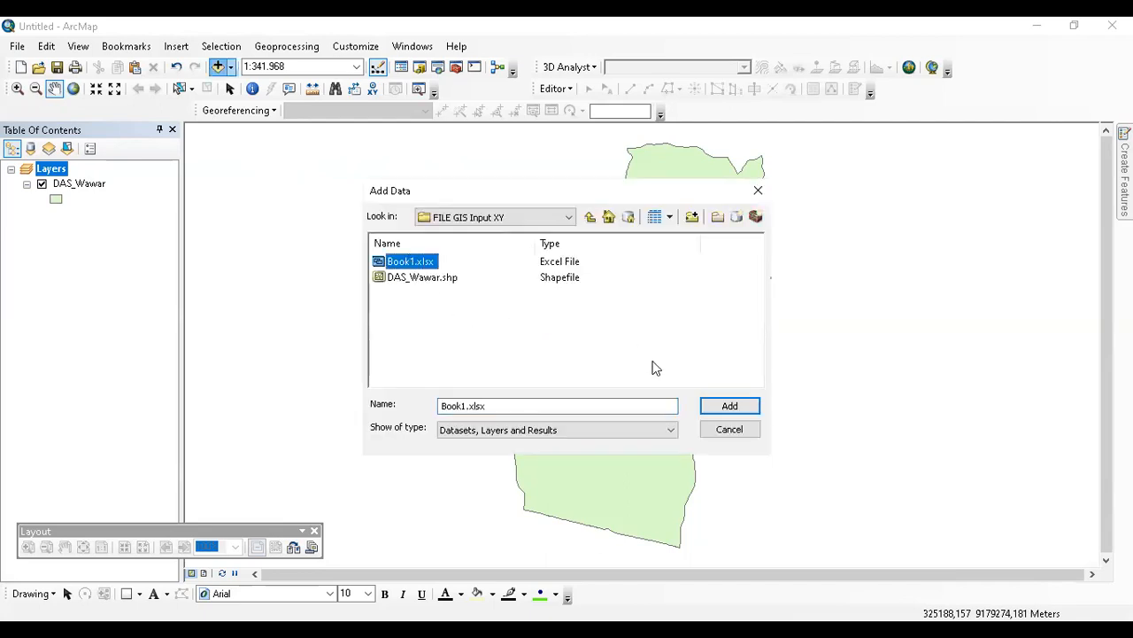
left_click(711, 405)
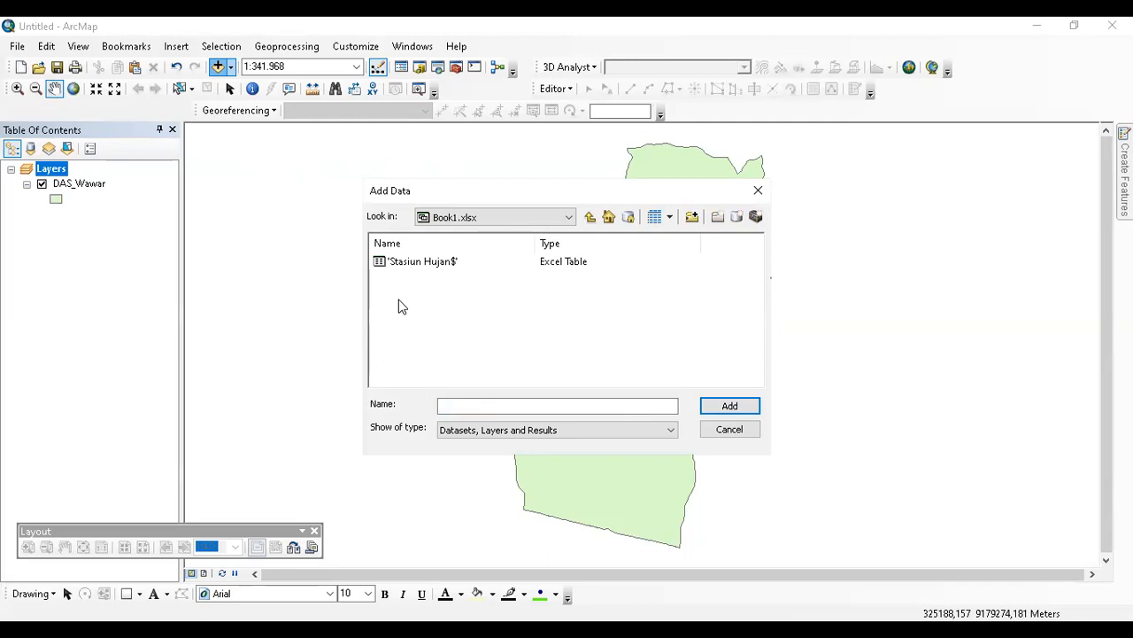
left_click(589, 217)
left_click(427, 262)
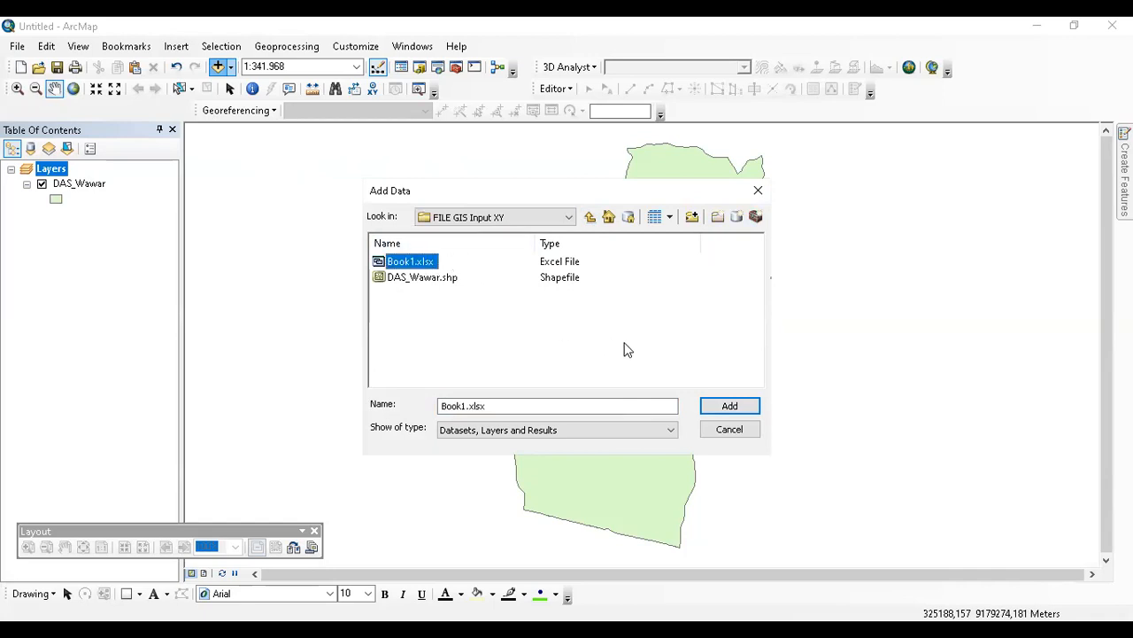
left_click(714, 405)
left_click(447, 265)
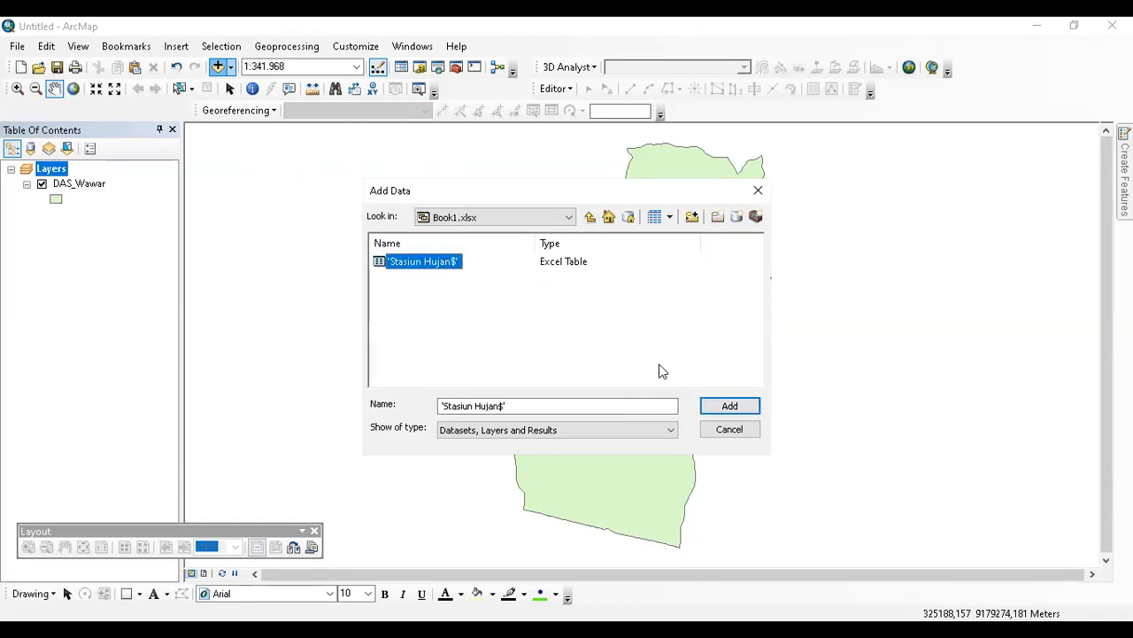
left_click(715, 406)
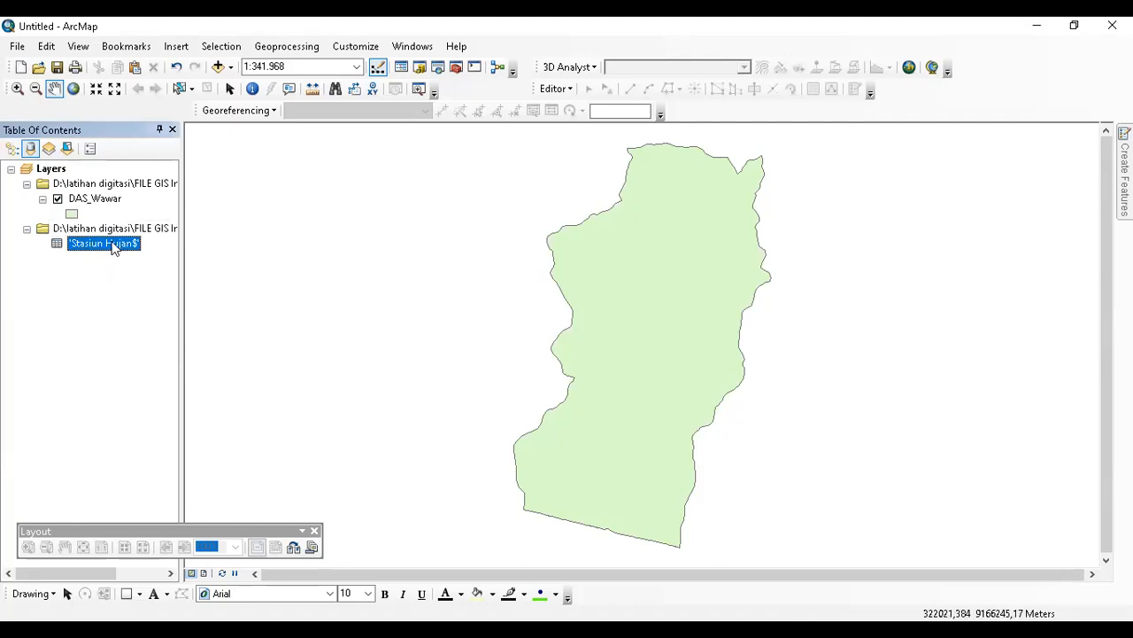
right_click(111, 243)
Open the Stasiun Hujan$ attribute table to review its 16 stations, then close it.
left_click(127, 253)
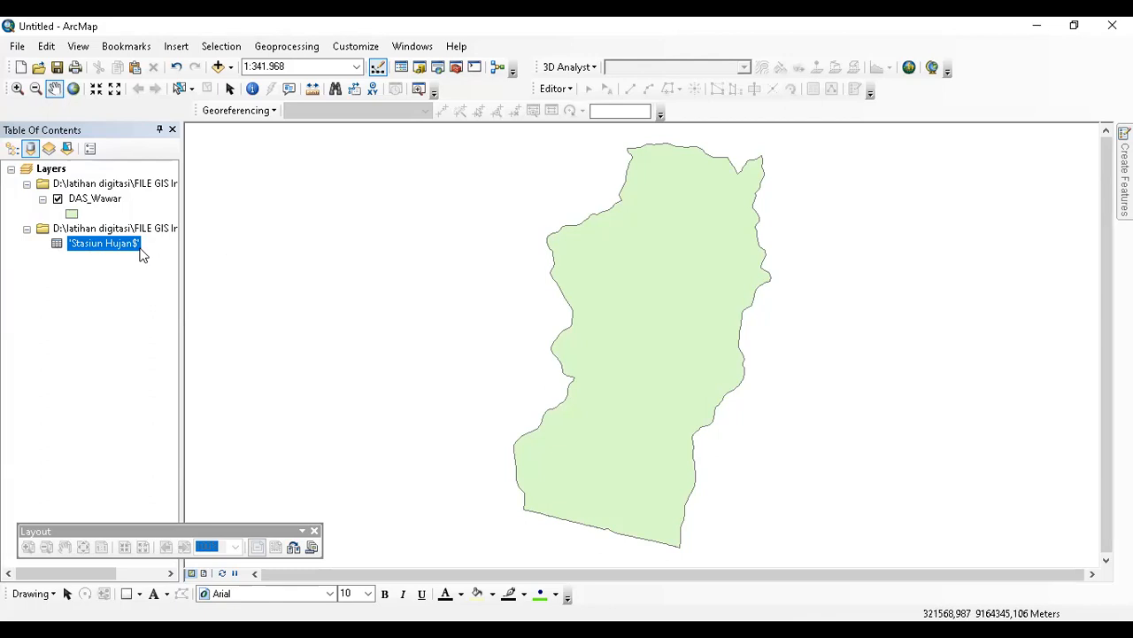
right_click(109, 247)
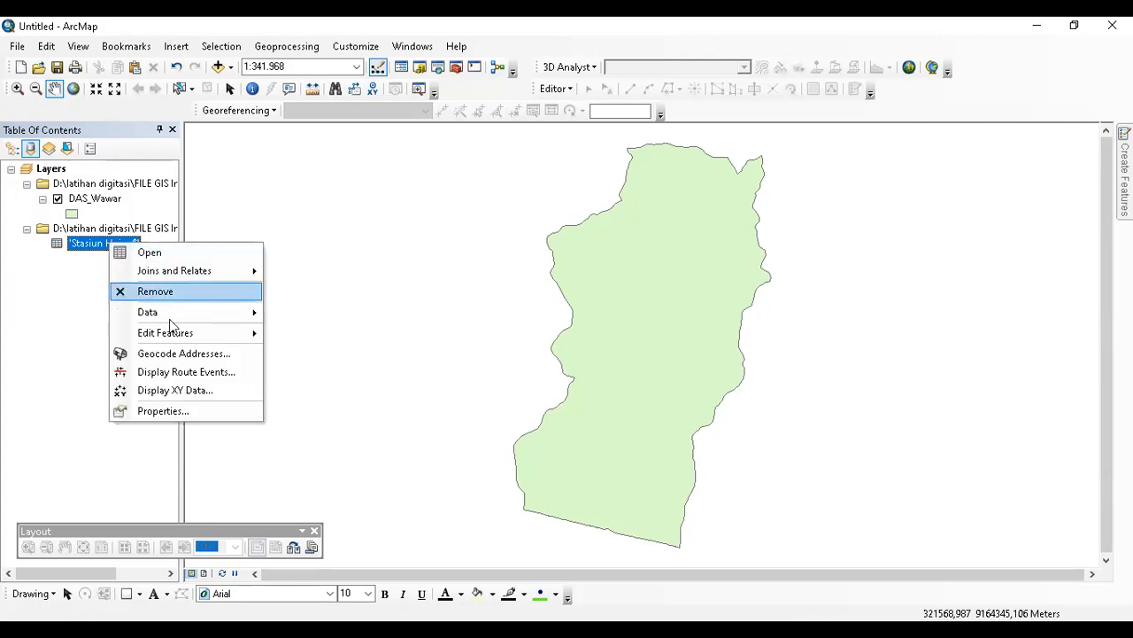
left_click(150, 253)
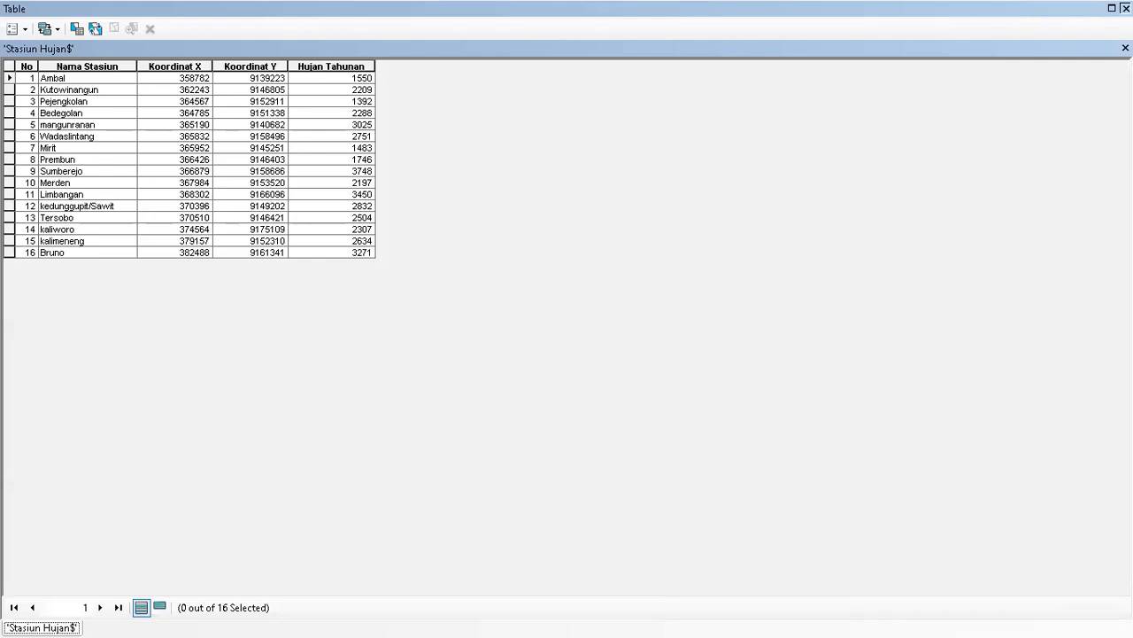
left_click(1125, 8)
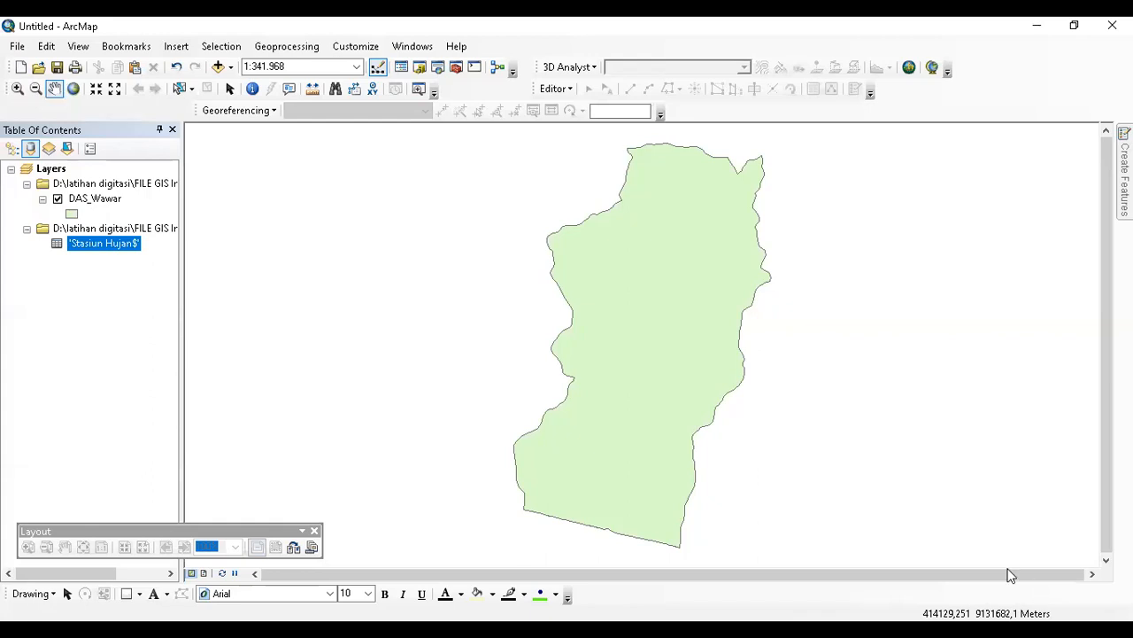
Display XY data with X = Koordinat X, Y = Koordinat Y, Z = None, accepting the Object-ID warning.
right_click(131, 251)
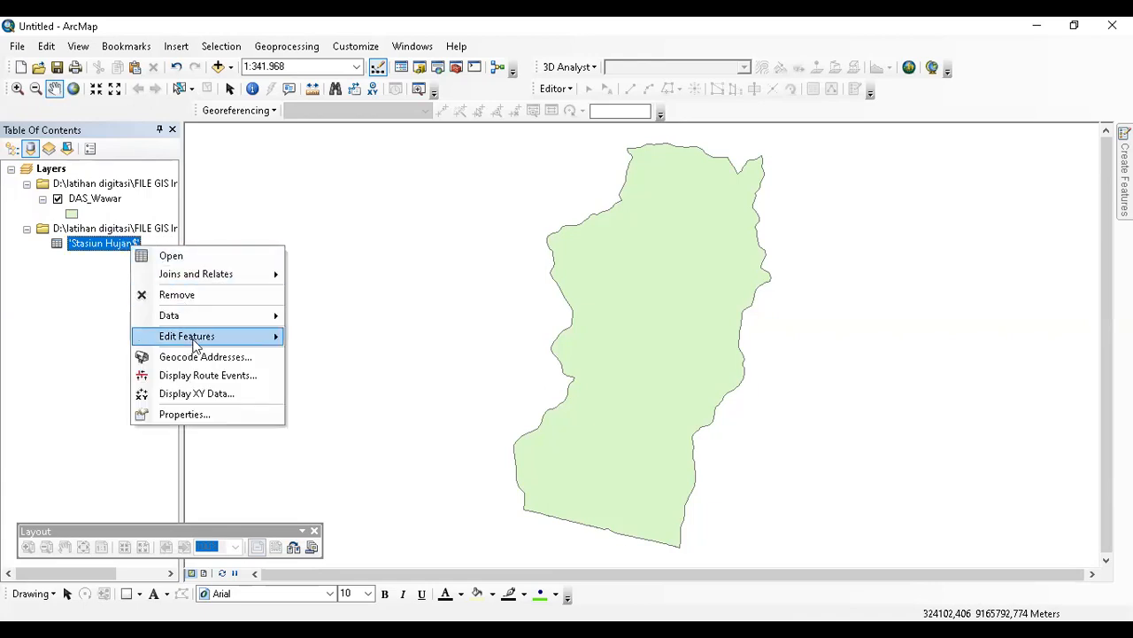
left_click(216, 397)
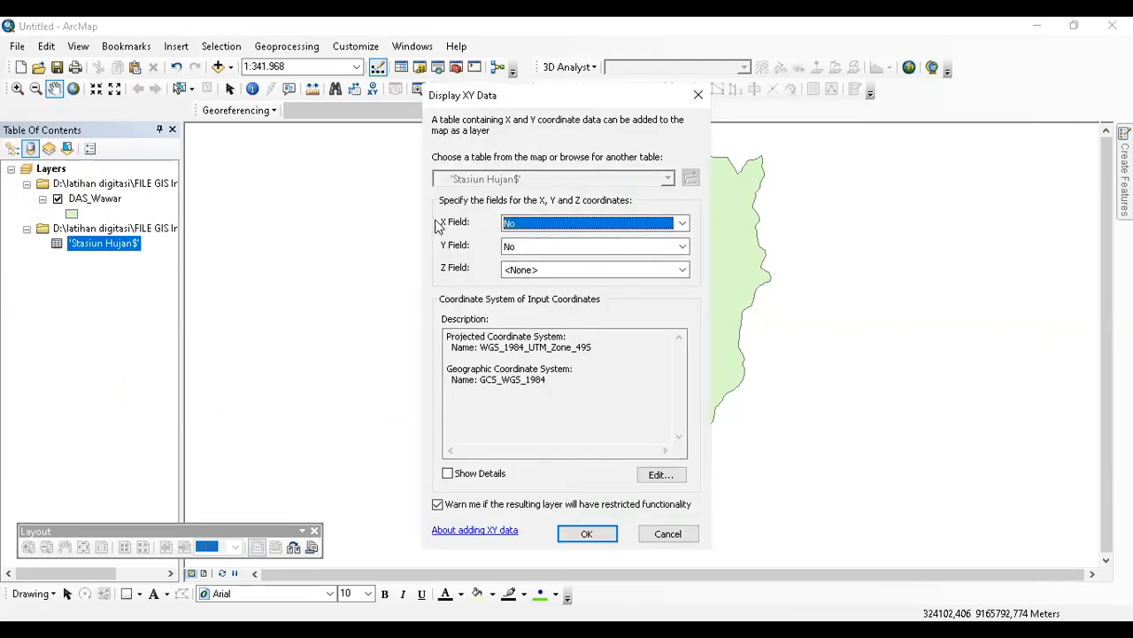
left_click(681, 224)
left_click(671, 250)
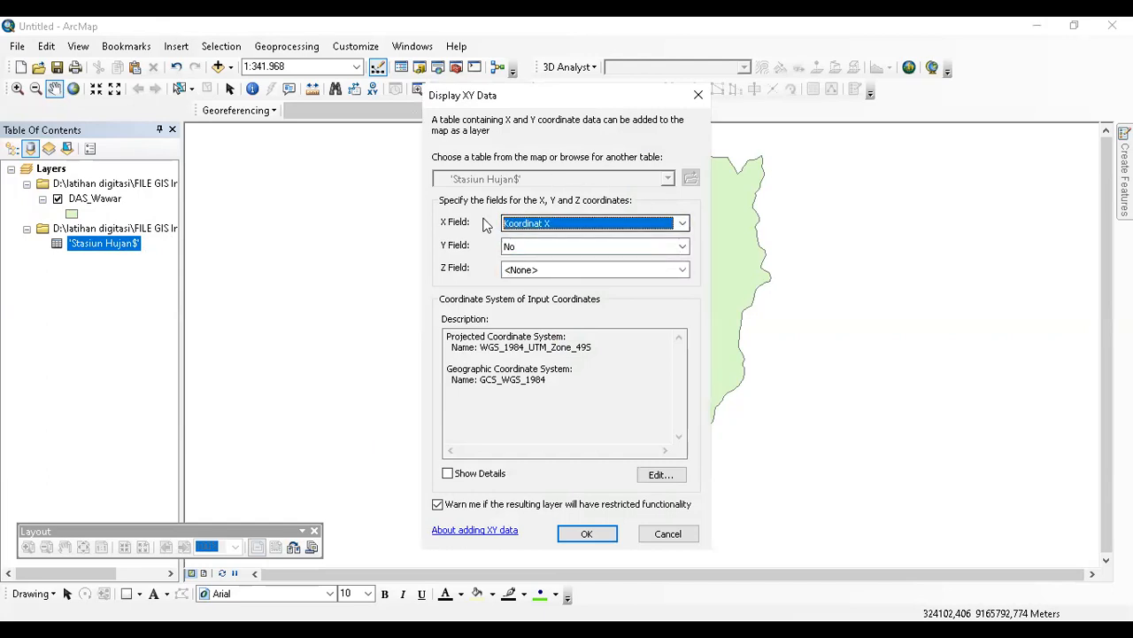
left_click(682, 247)
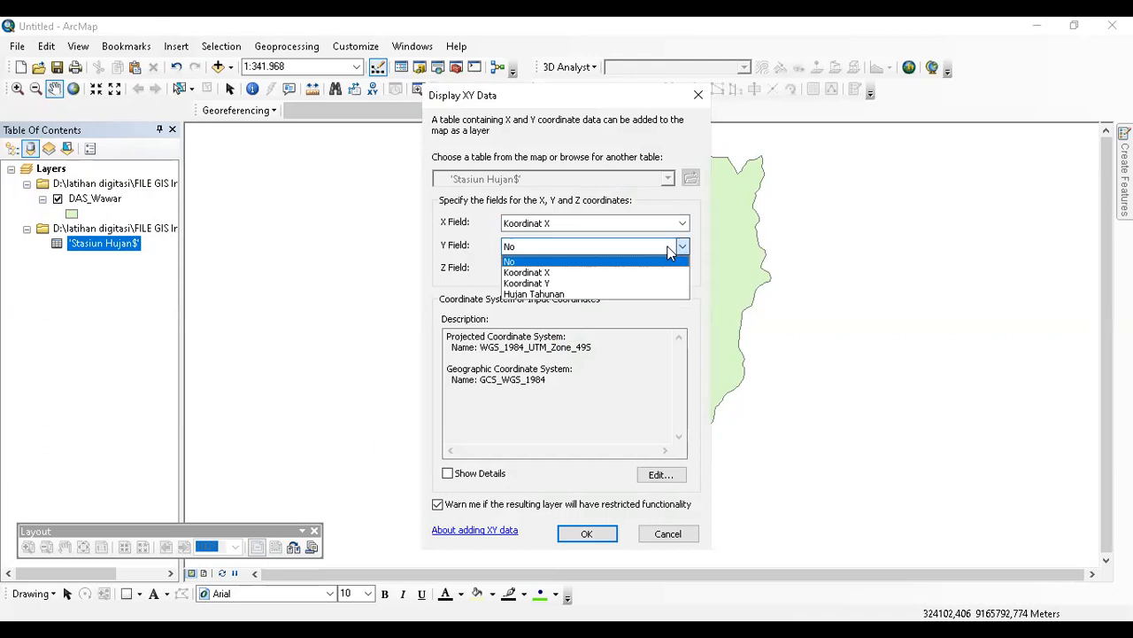
left_click(624, 284)
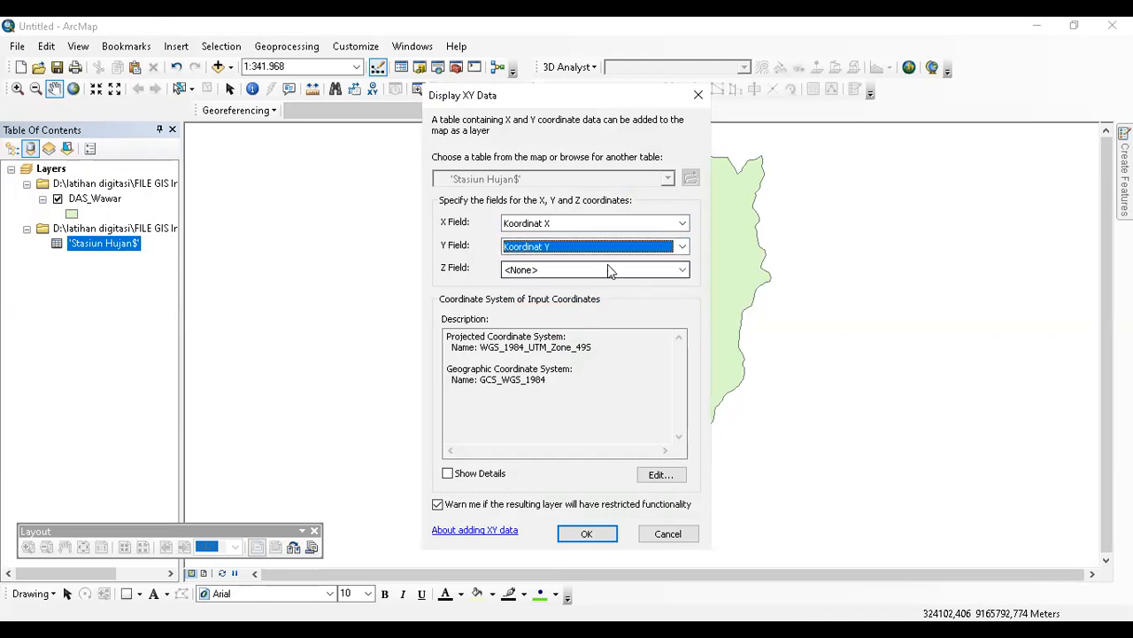
left_click(549, 269)
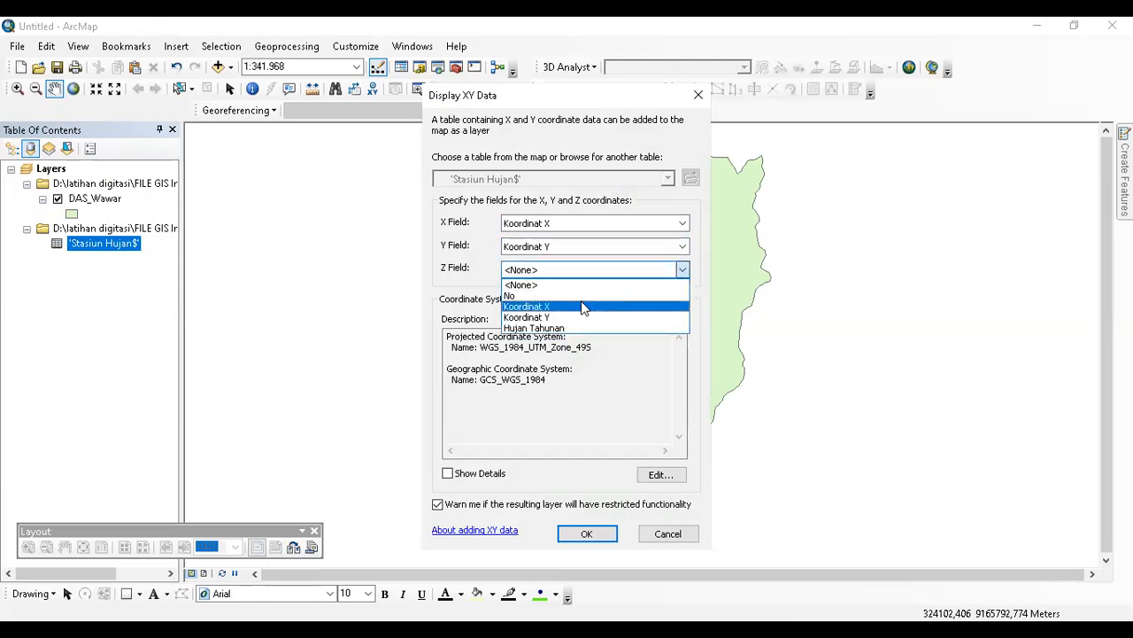
left_click(485, 276)
left_click_drag(562, 395, 483, 346)
left_click(461, 342)
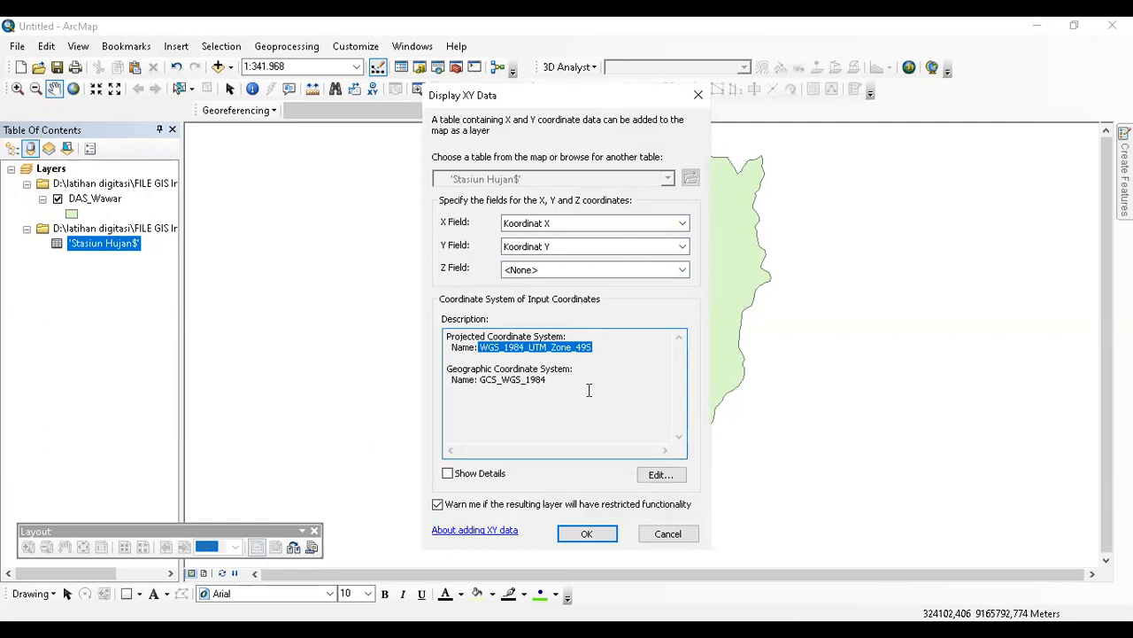
left_click(584, 536)
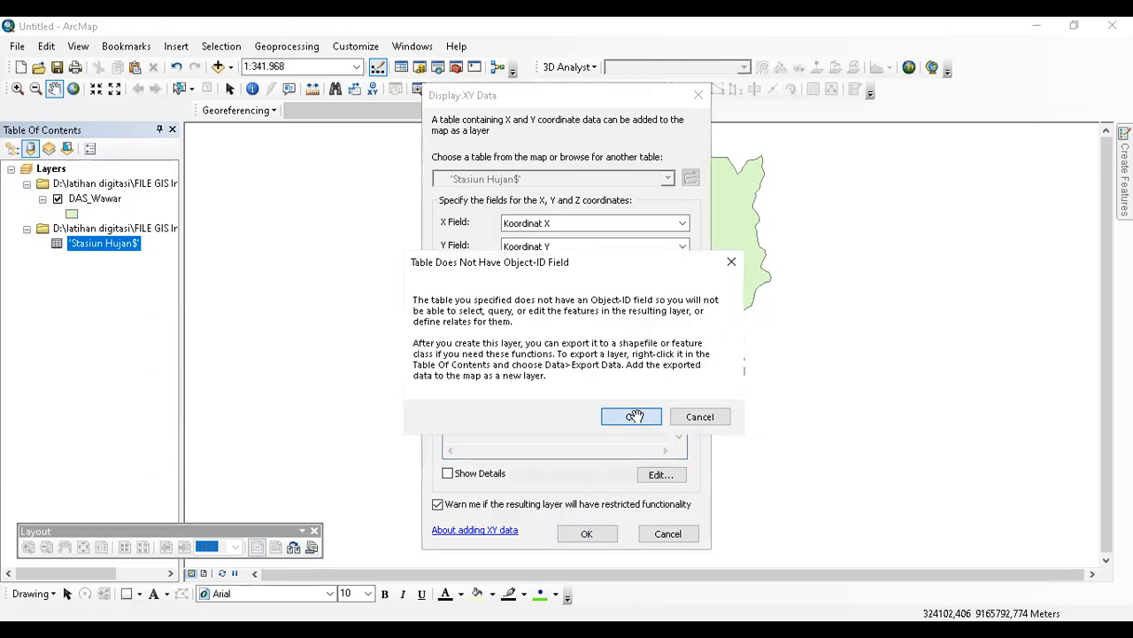
left_click(634, 416)
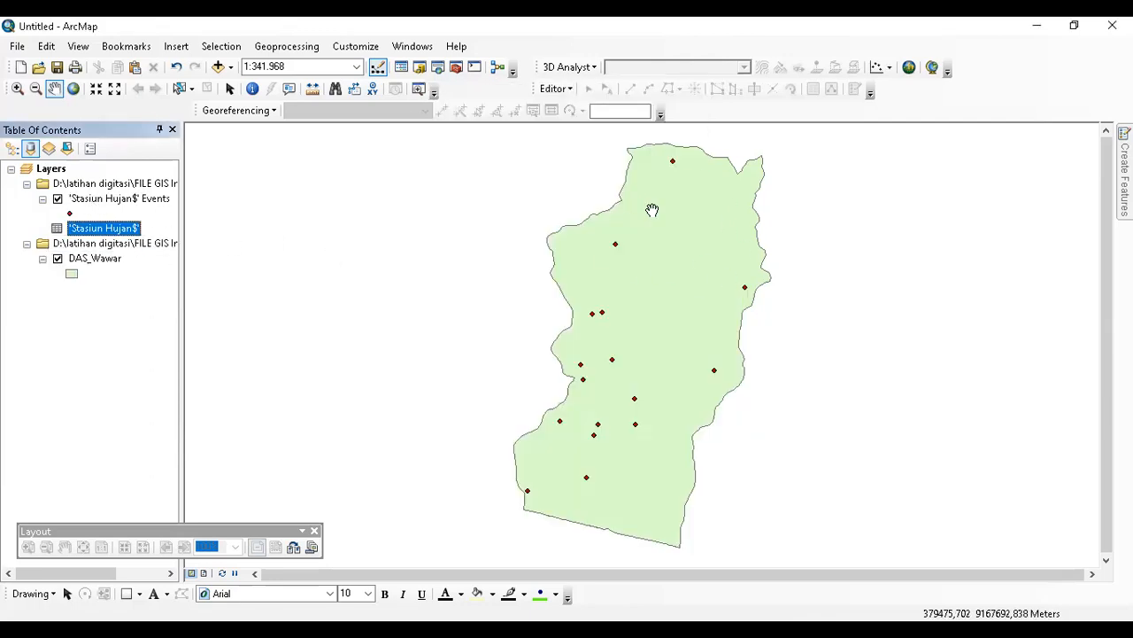
Label each Stasiun Hujan$ Events point with its station name.
left_click(111, 200)
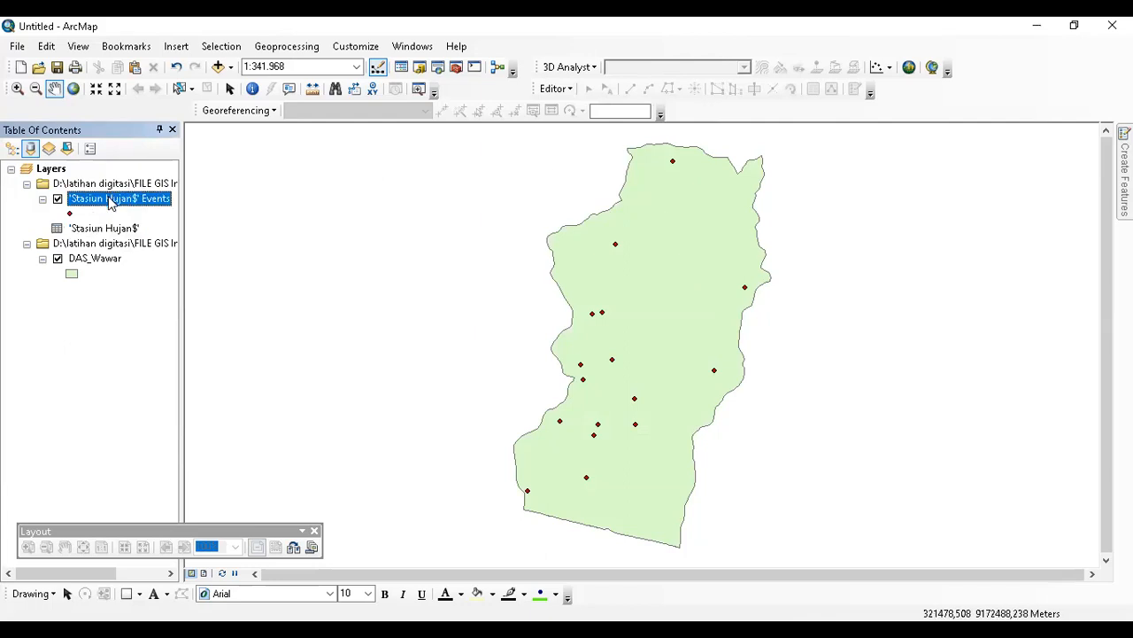
right_click(111, 200)
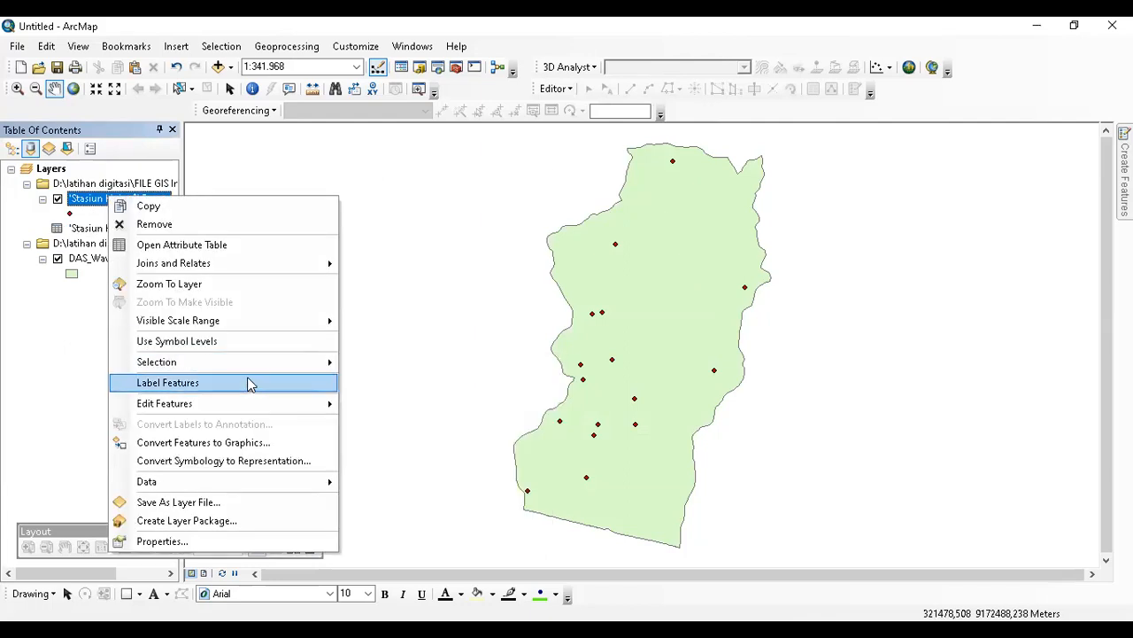
left_click(248, 382)
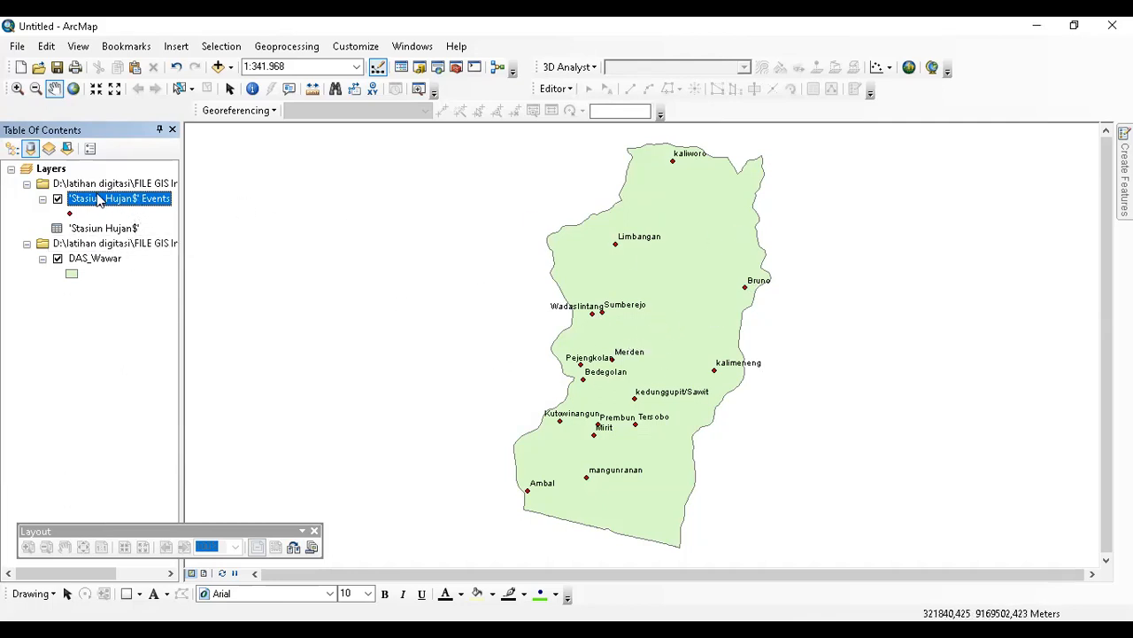
Widen the Table of Contents panel and reselect the Stasiun Hujan$ Events layer.
left_click_drag(182, 168, 270, 178)
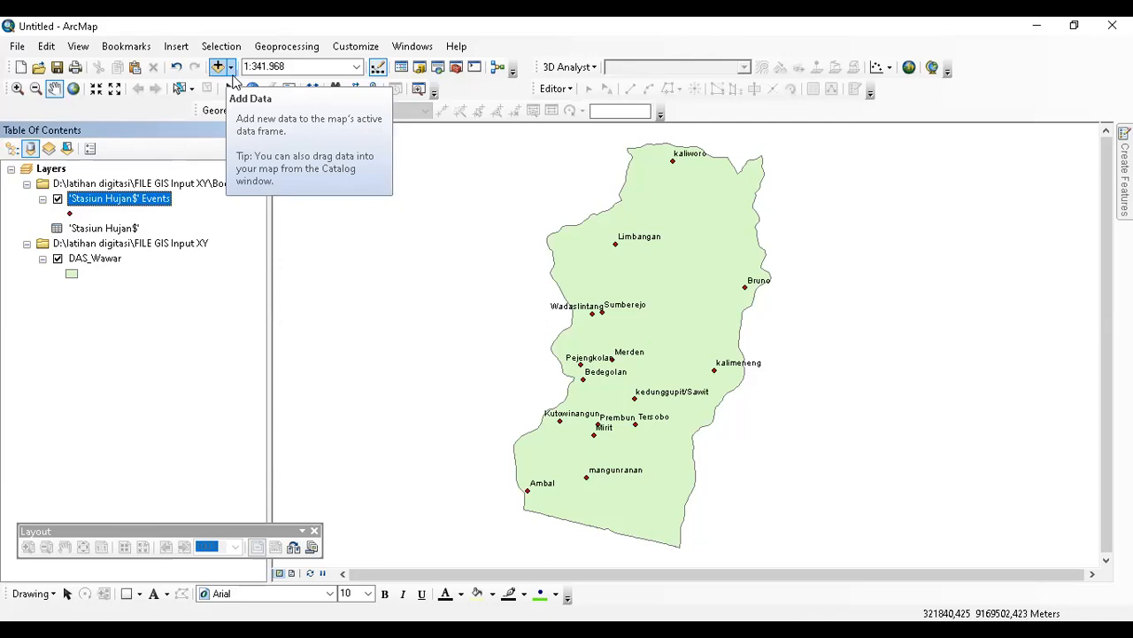
left_click(176, 47)
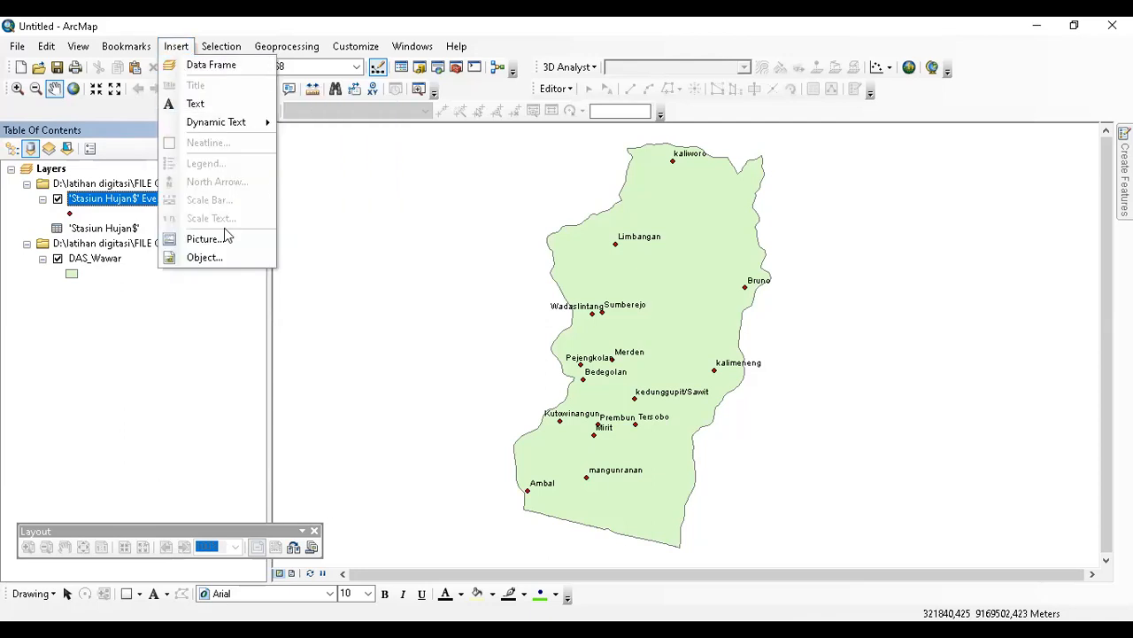
left_click(156, 325)
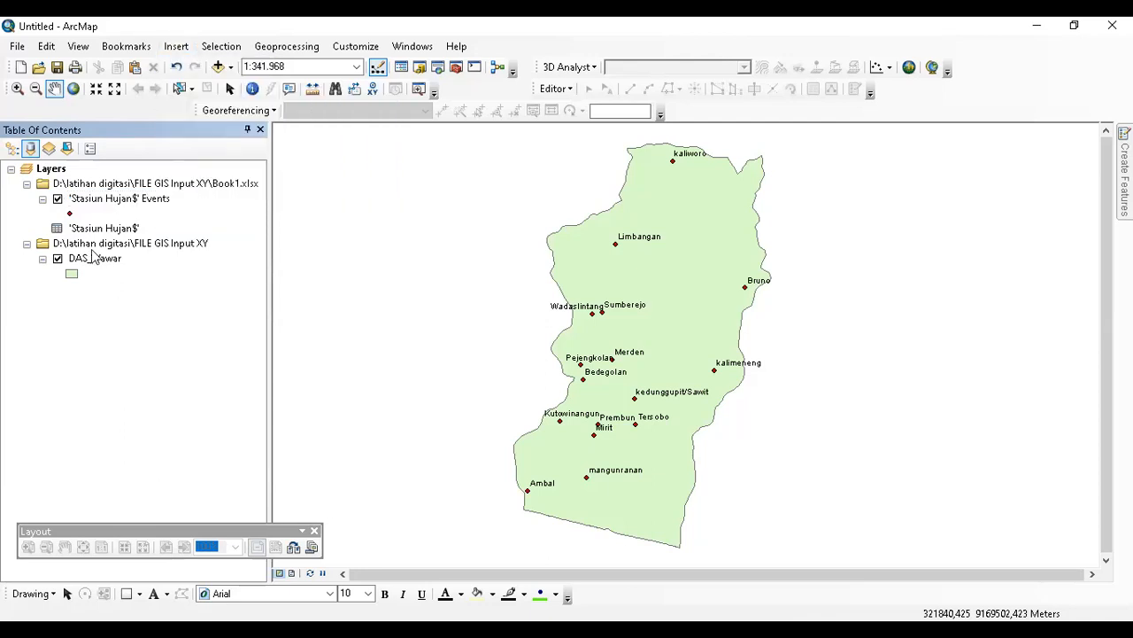
left_click(134, 203)
Start exporting the station points into D:\latihan digitasi\FILE GIS Input XY.
right_click(135, 203)
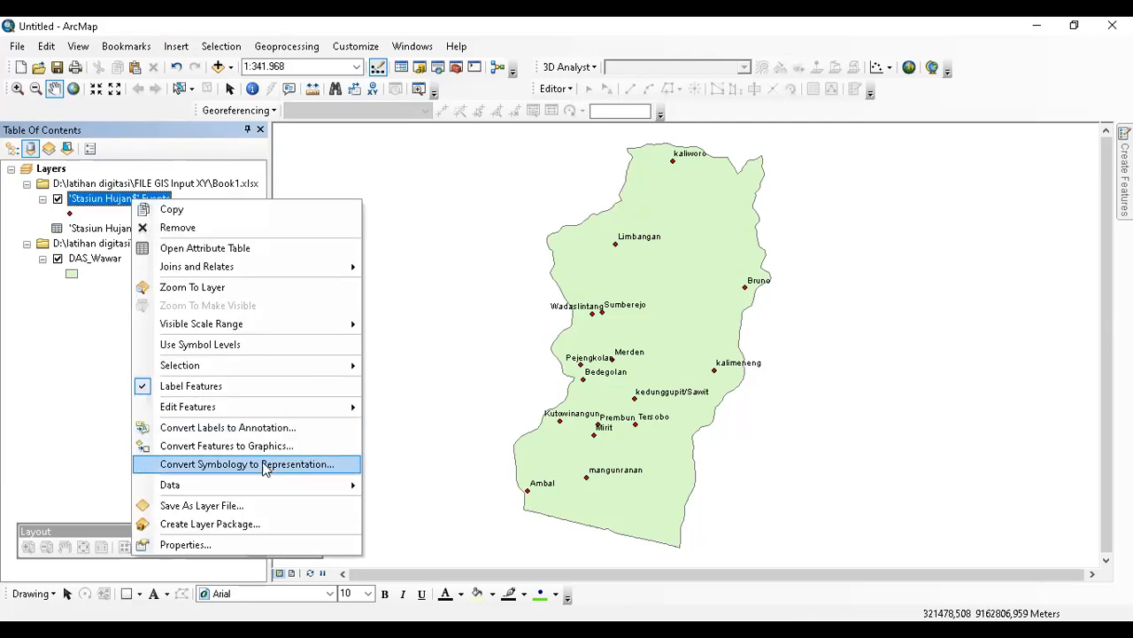
mouse_move(274, 492)
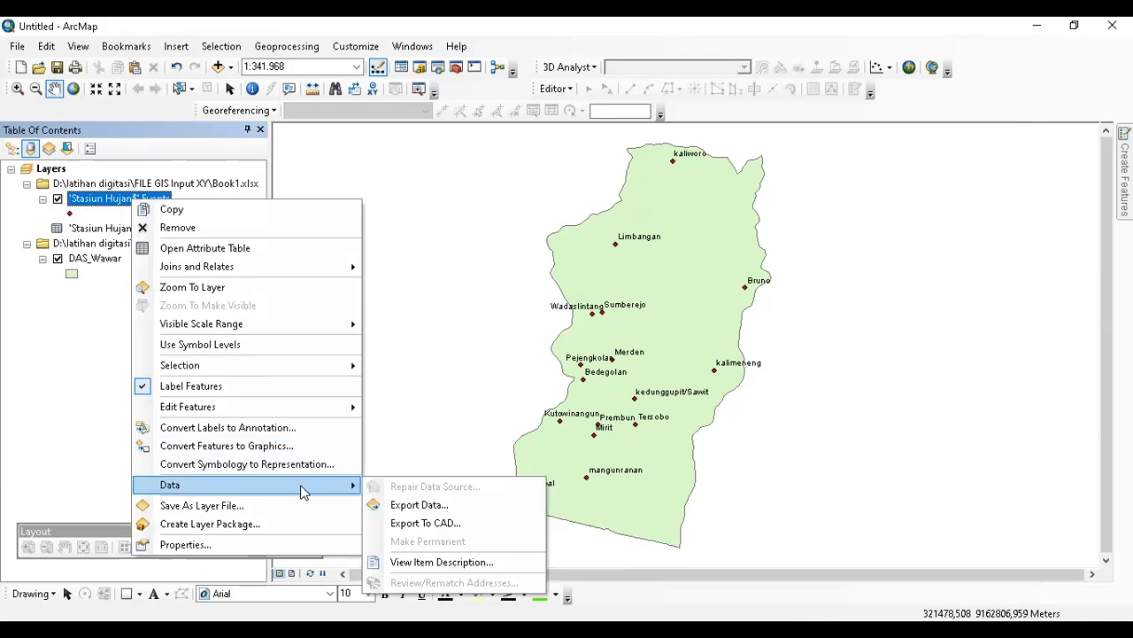
left_click(420, 509)
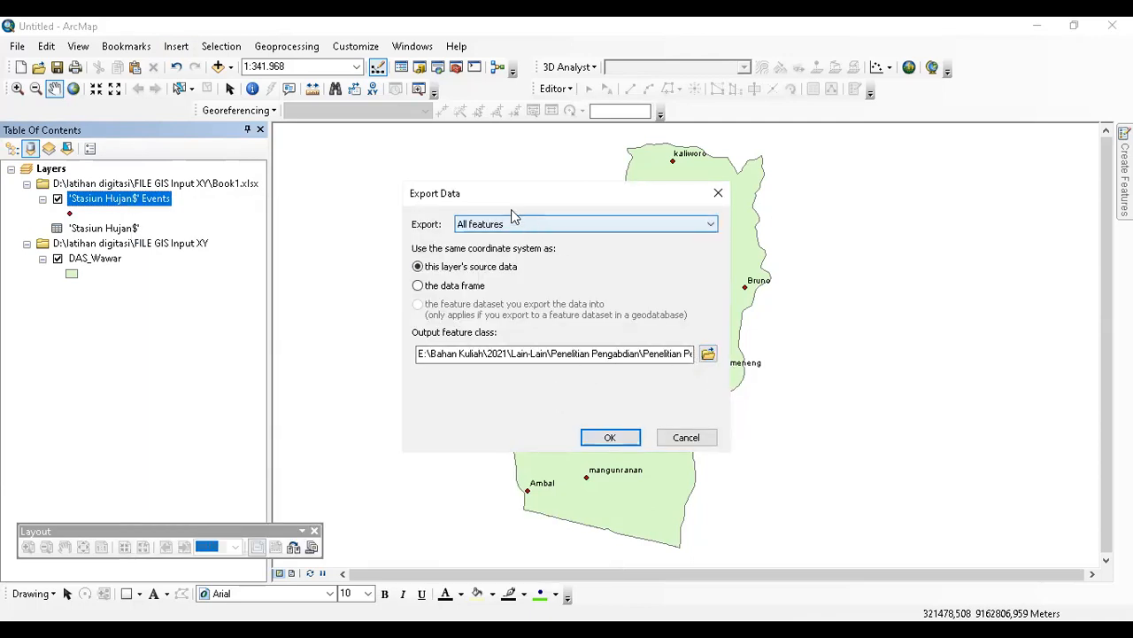
left_click(708, 354)
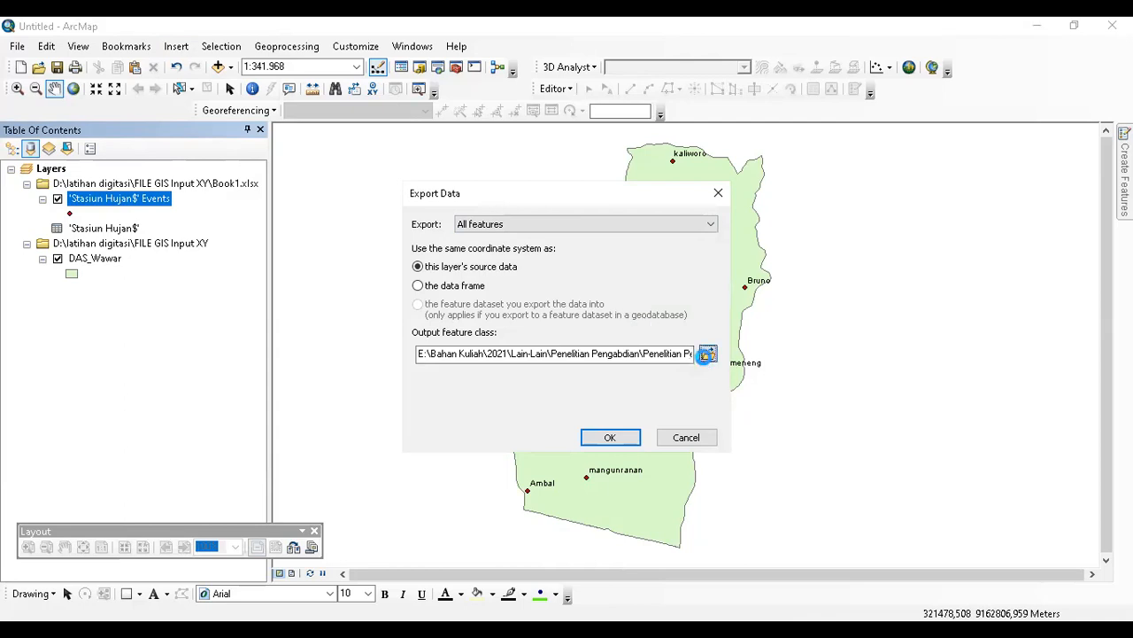
left_click(513, 218)
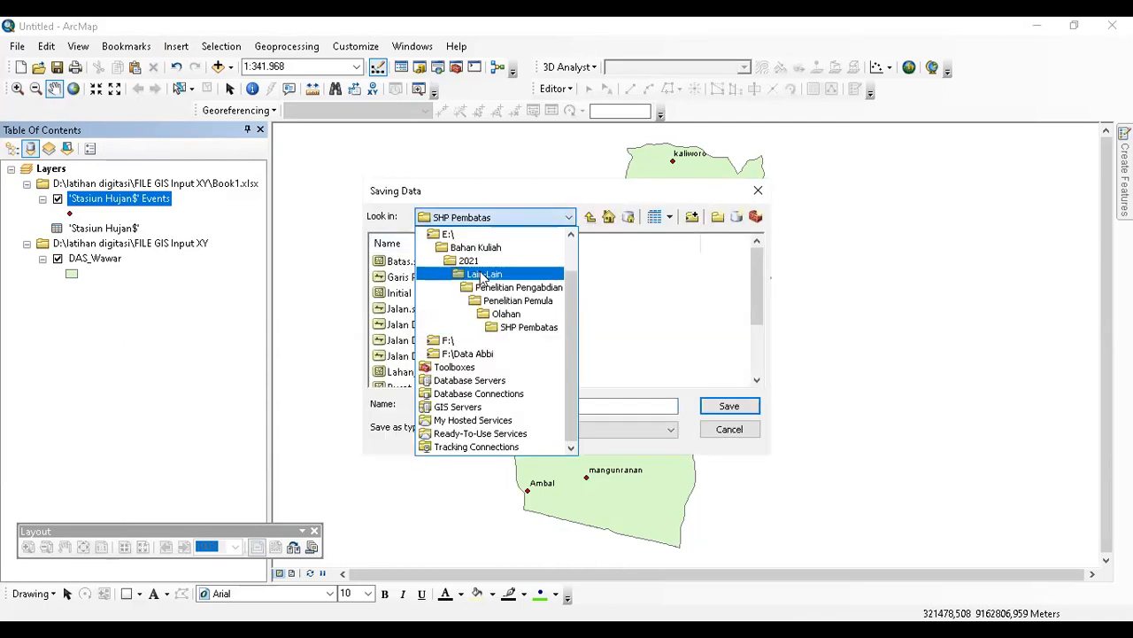
scroll(483, 275, "up", 1)
left_click(479, 271)
double_click(434, 356)
double_click(428, 261)
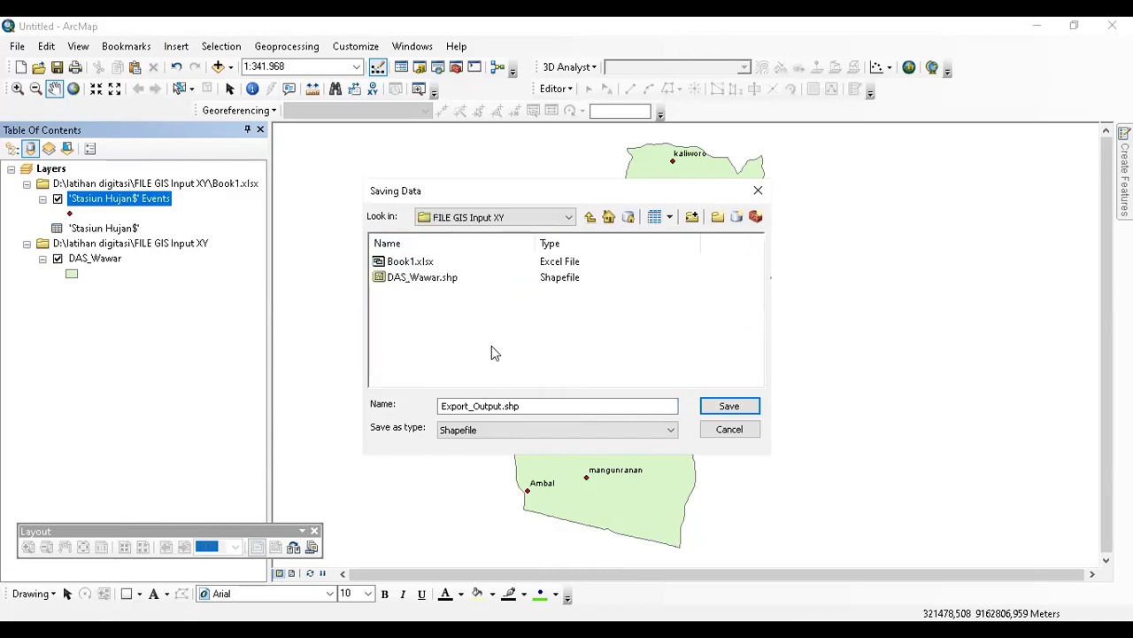
Name the export 'Stasiun Hujan' with Shapefile as the type, and save it.
left_click_drag(533, 405, 420, 400)
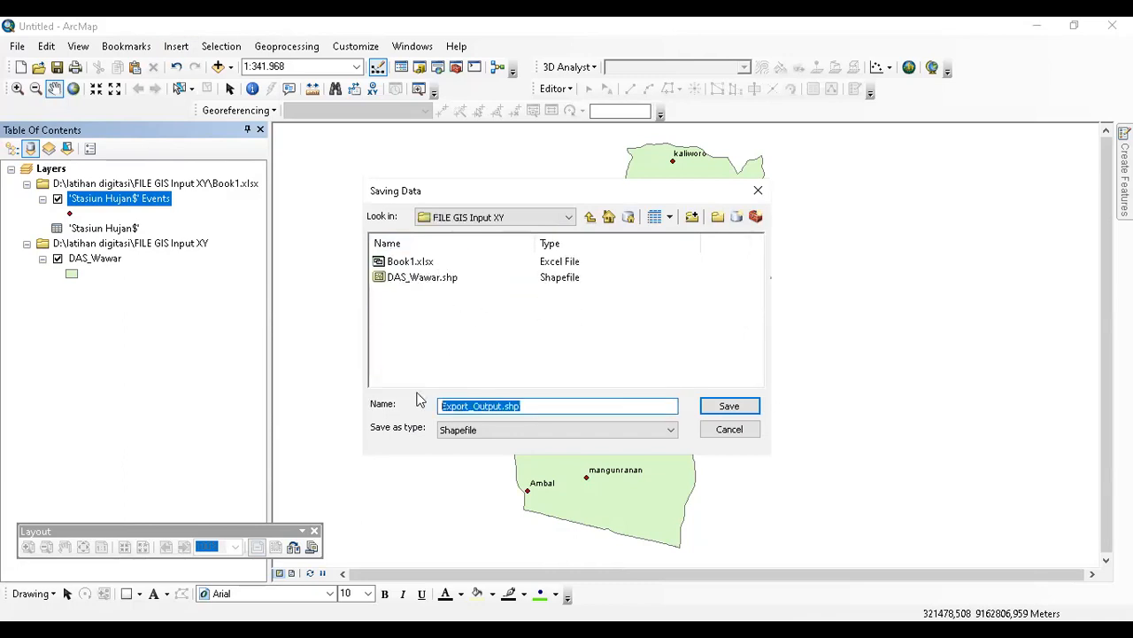
type("Stasiun Hujan")
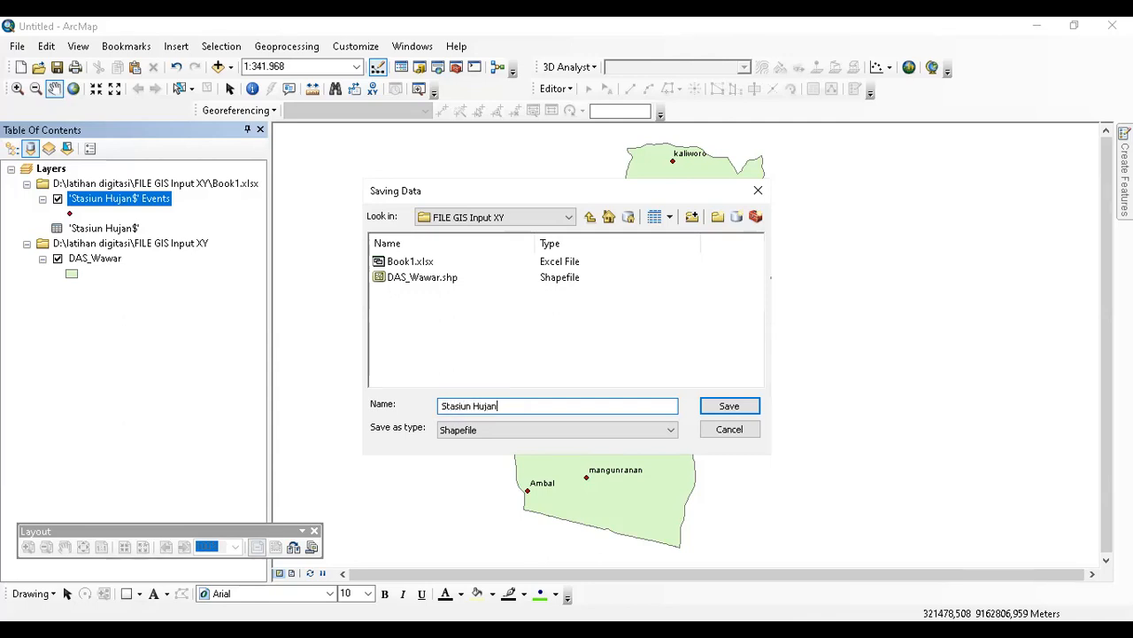
left_click(521, 430)
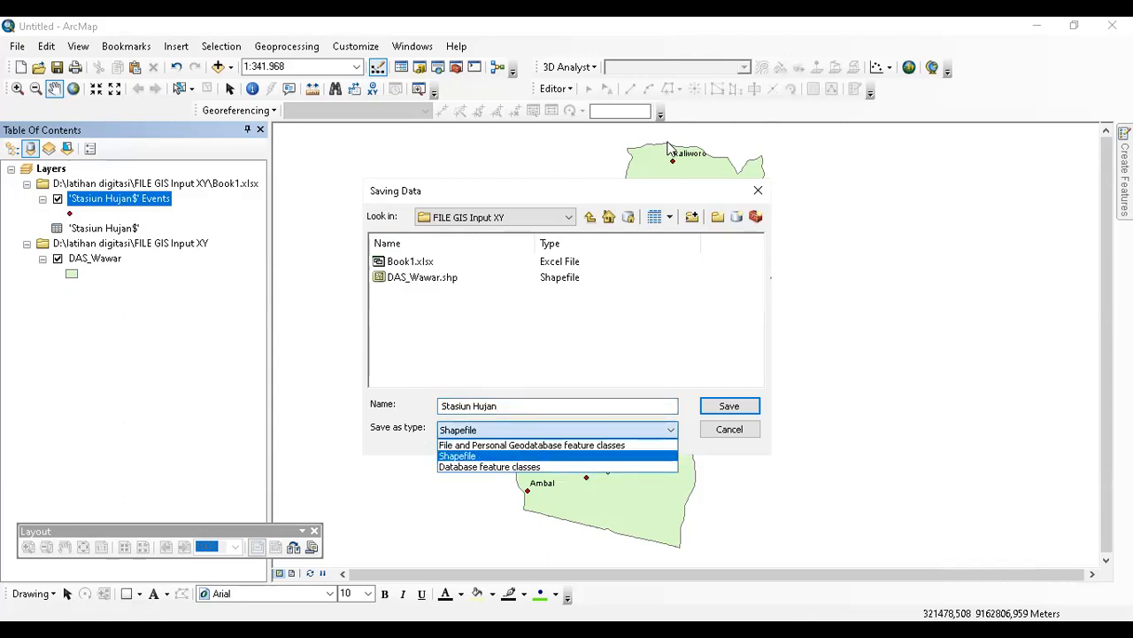
left_click(537, 430)
left_click(537, 430)
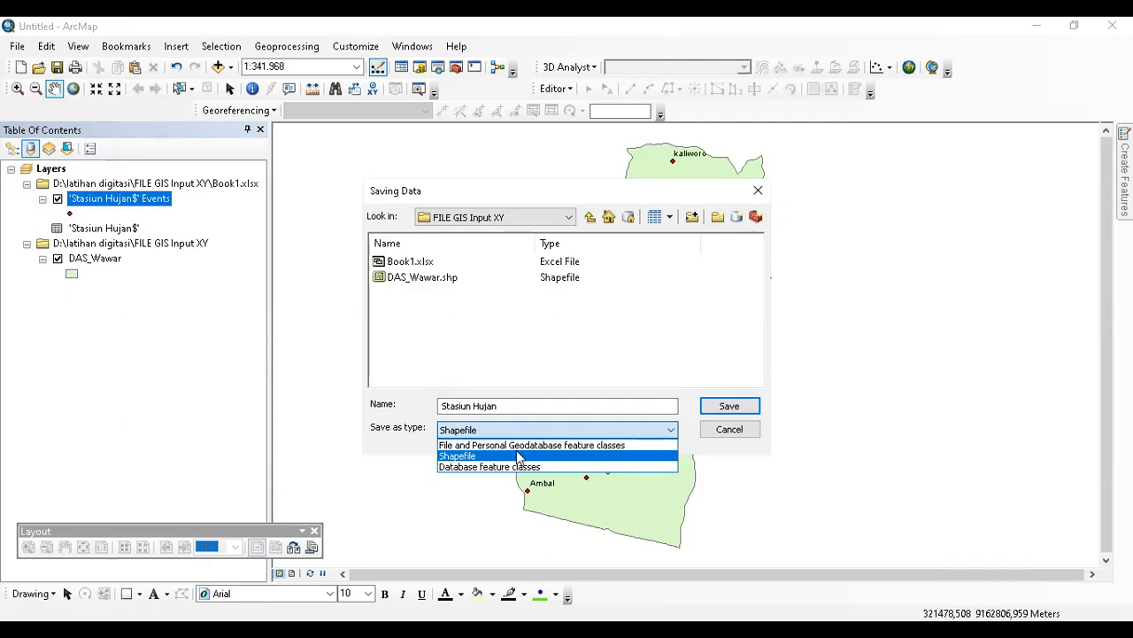
left_click(527, 444)
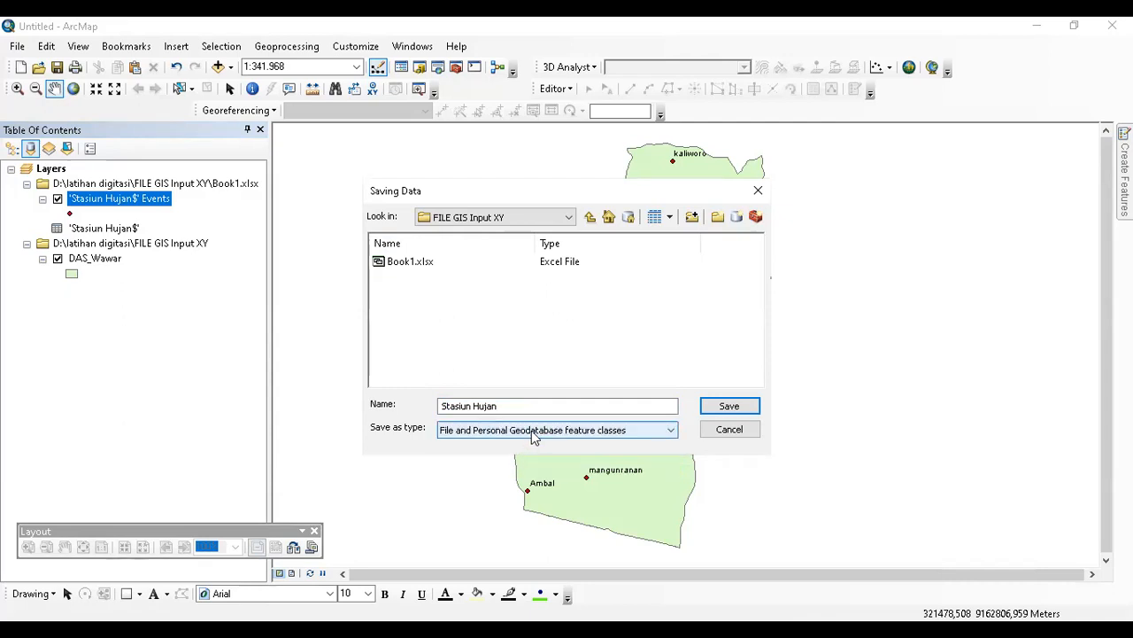
left_click(534, 432)
left_click(513, 455)
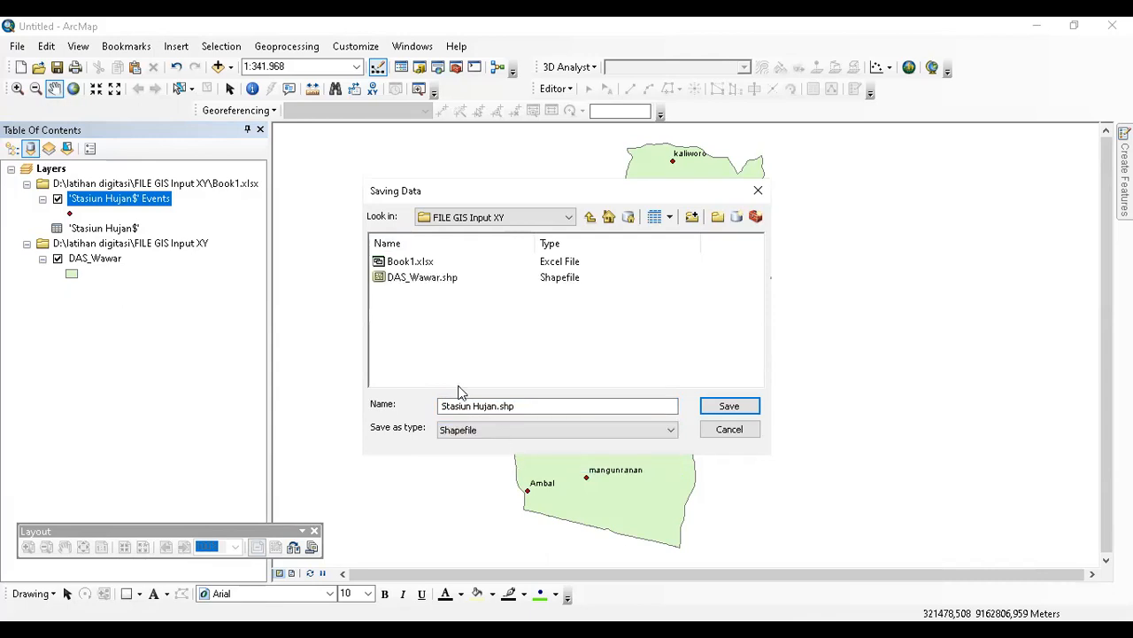
left_click(740, 406)
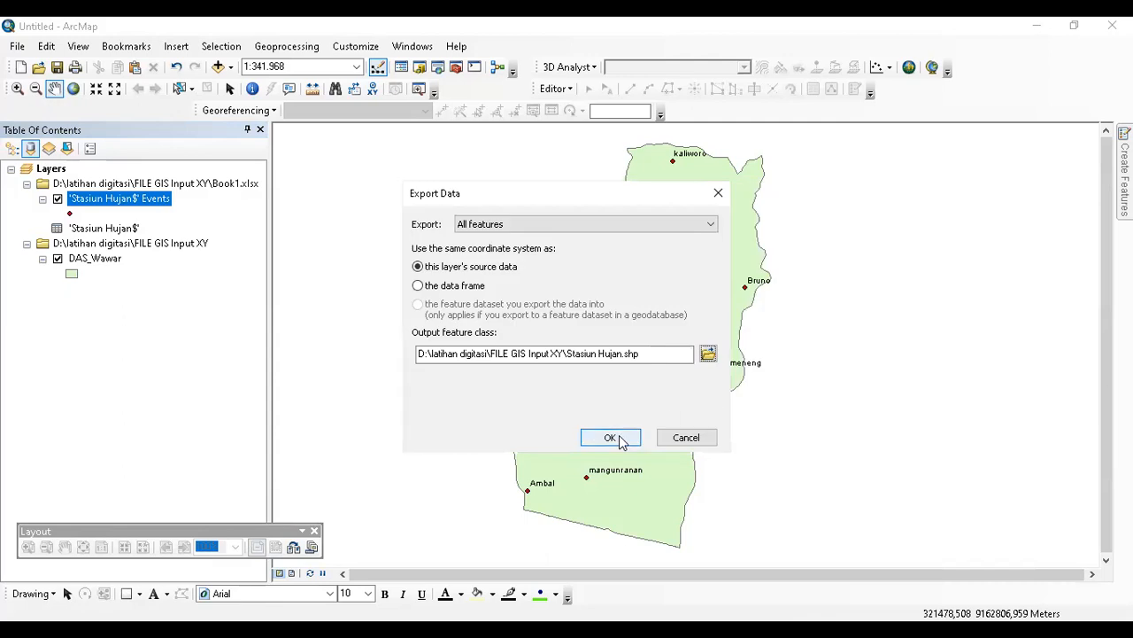
Export all features, add Stasiun_Hujan to the map, and list layers by drawing order.
left_click(621, 441)
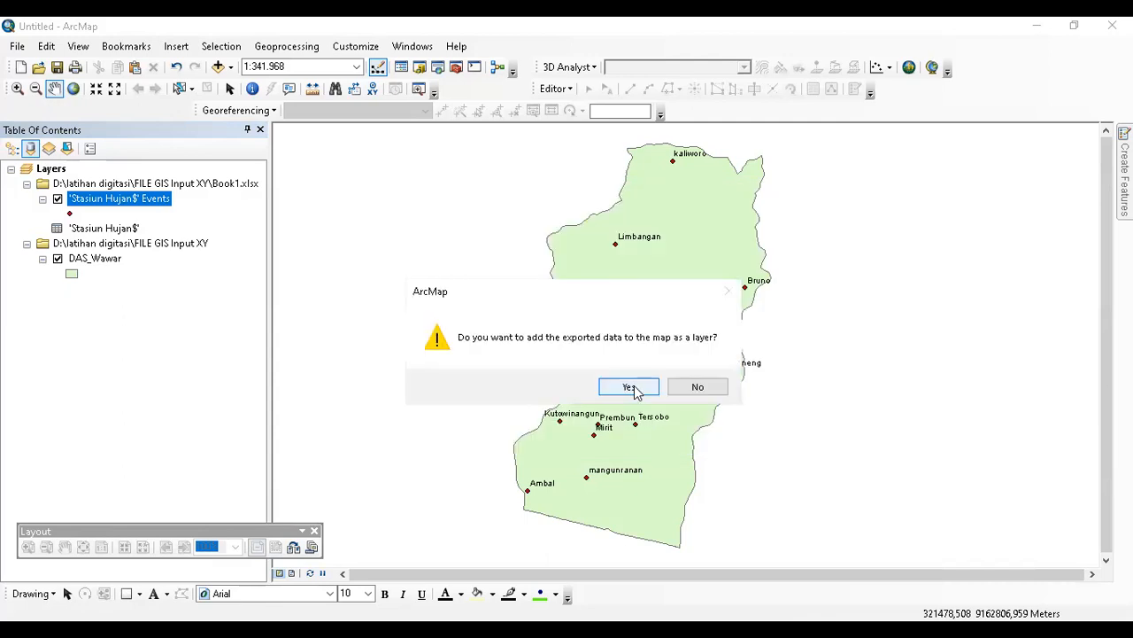
left_click(629, 384)
left_click_drag(452, 287, 629, 316)
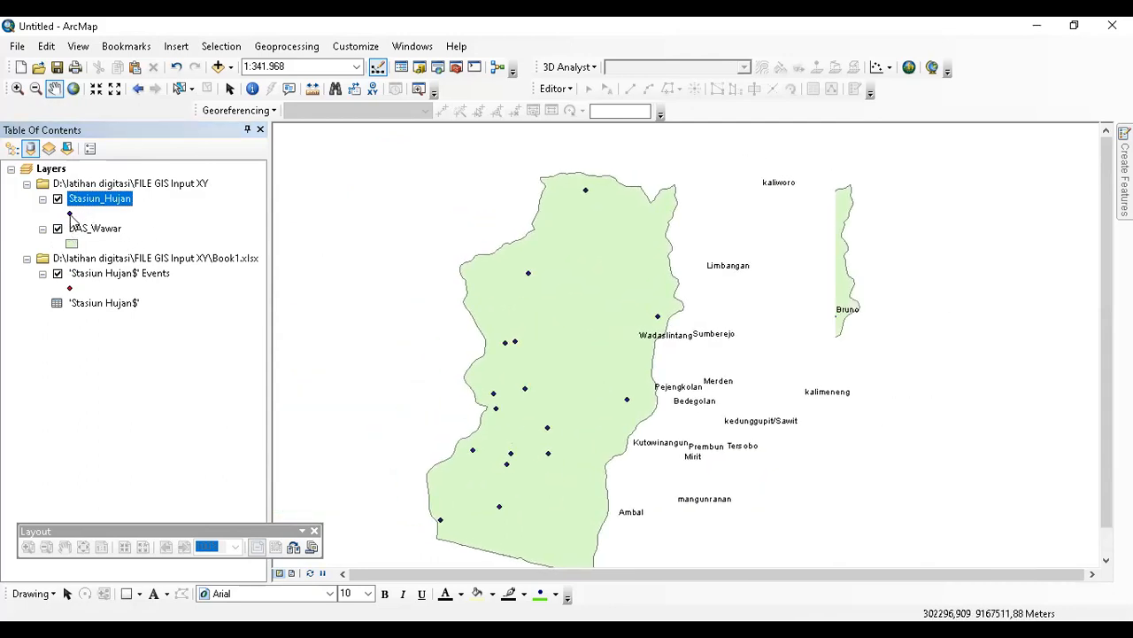
left_click(12, 148)
left_click(80, 187)
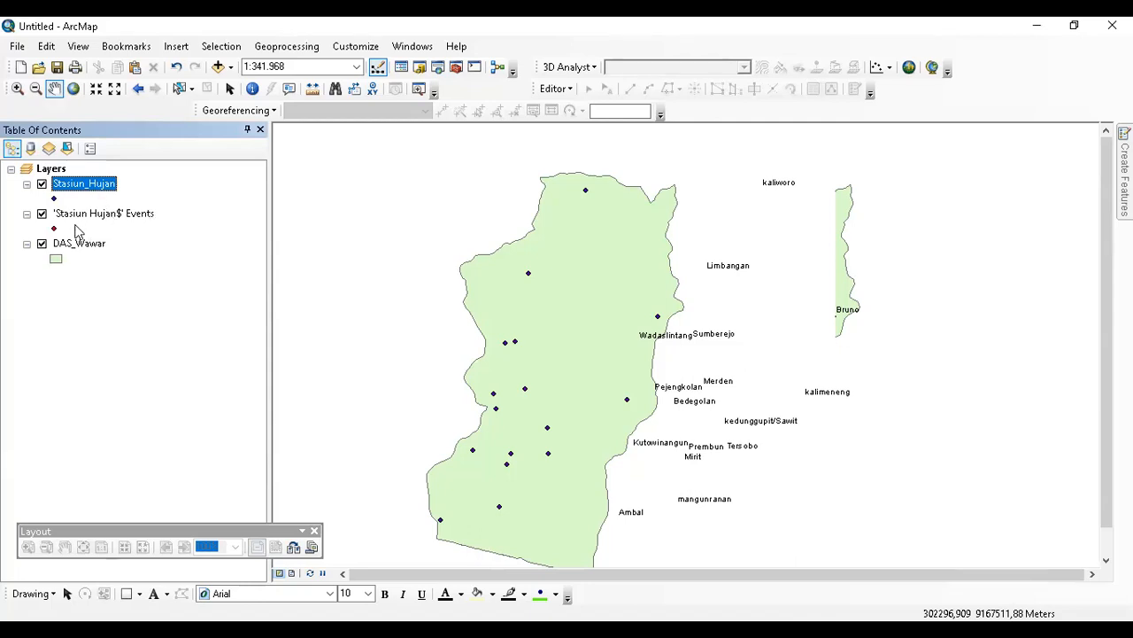
Remove the 'Stasiun Hujan$' Events layer, show full extent, and hide DAS_Wawar.
left_click_drag(307, 210, 507, 213)
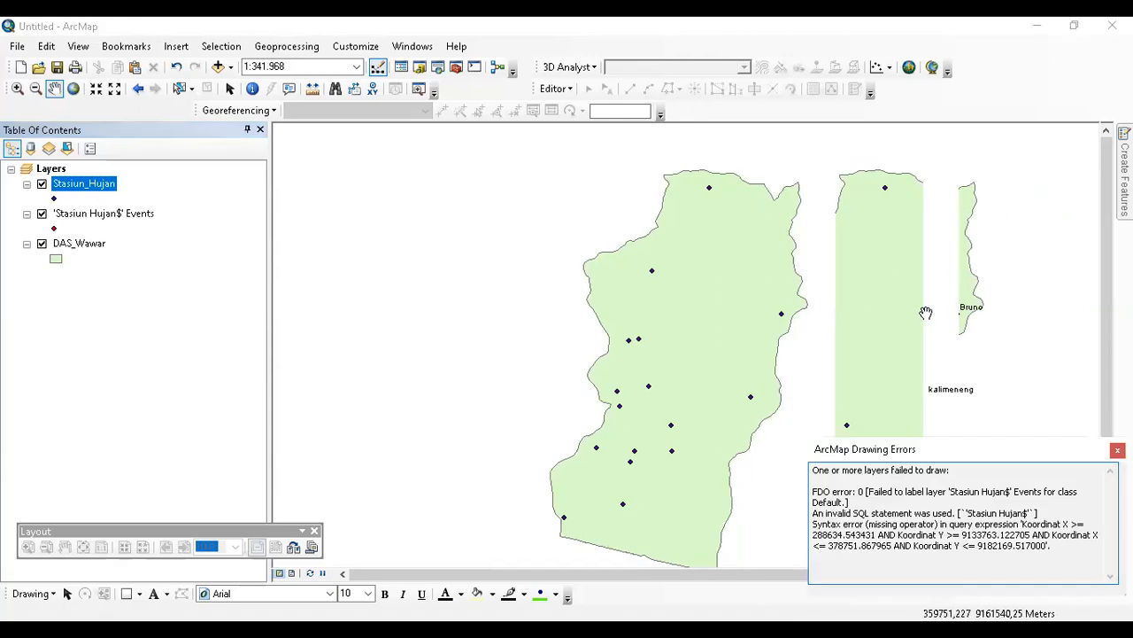
left_click(132, 223)
right_click(132, 222)
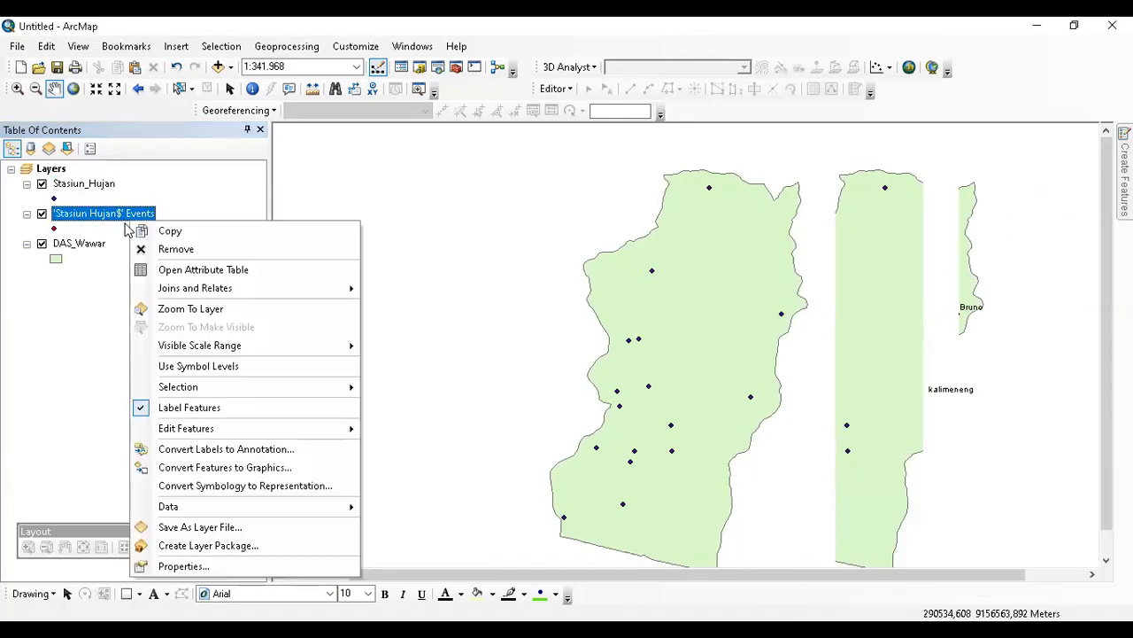
left_click(177, 249)
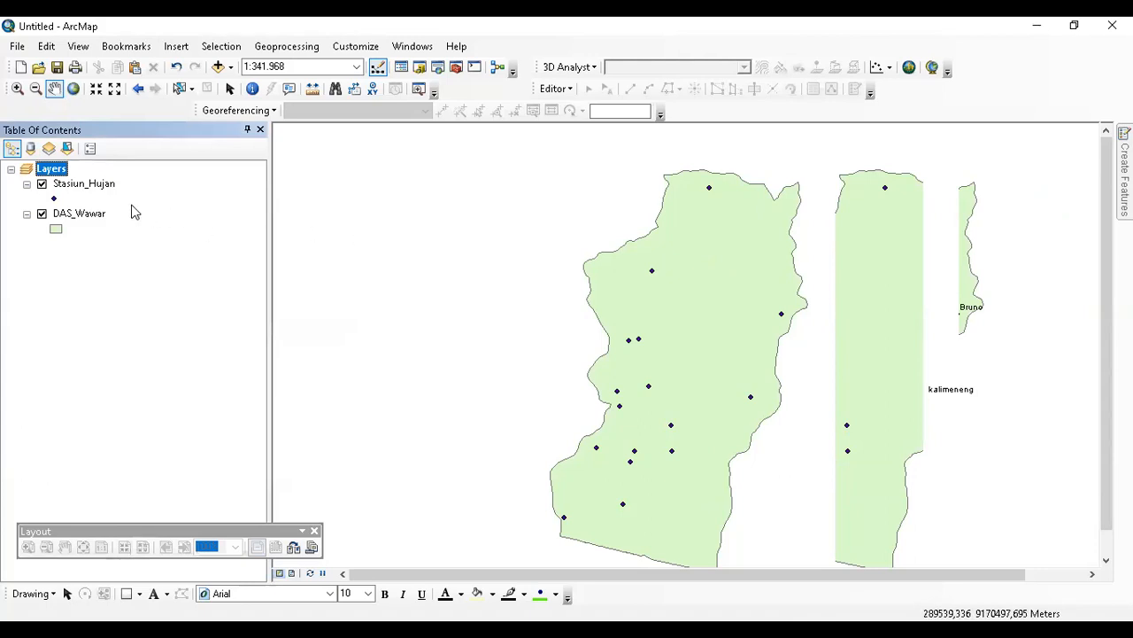
left_click(74, 89)
left_click_drag(336, 271, 471, 242)
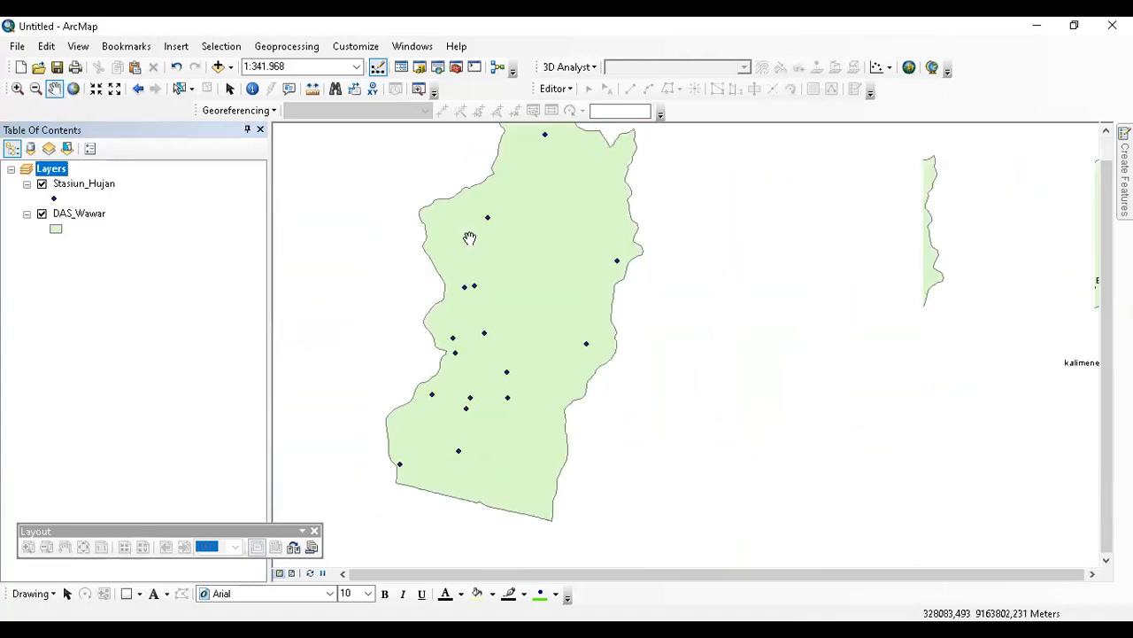
left_click(41, 214)
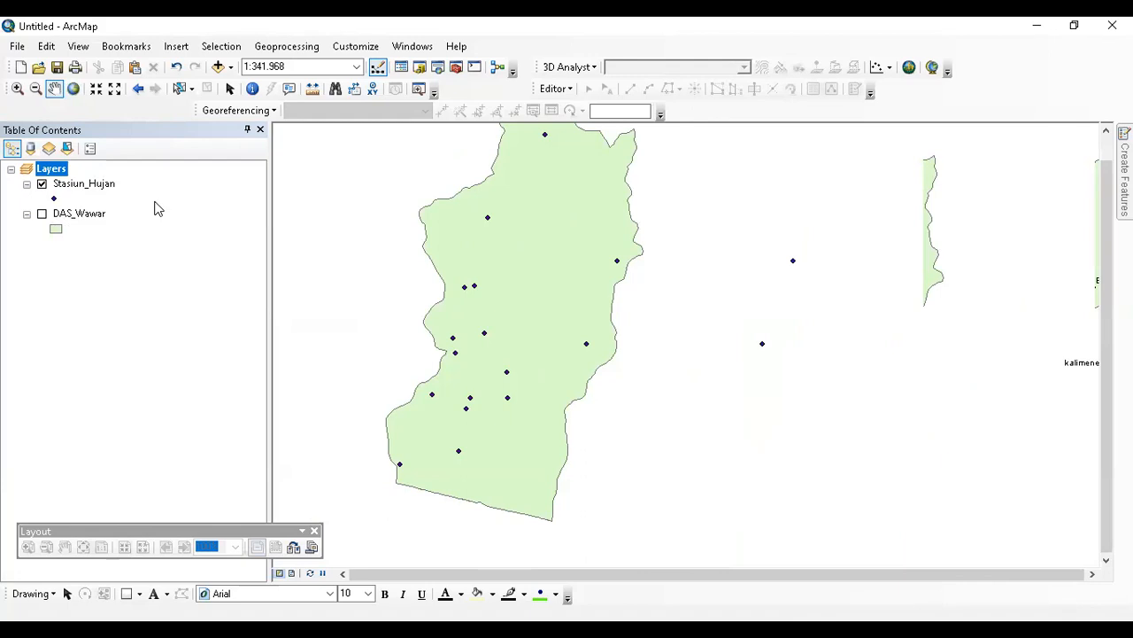
Zoom to the Stasiun_Hujan points, show DAS_Wawar again, and close the Layout toolbar.
right_click(89, 184)
left_click(165, 270)
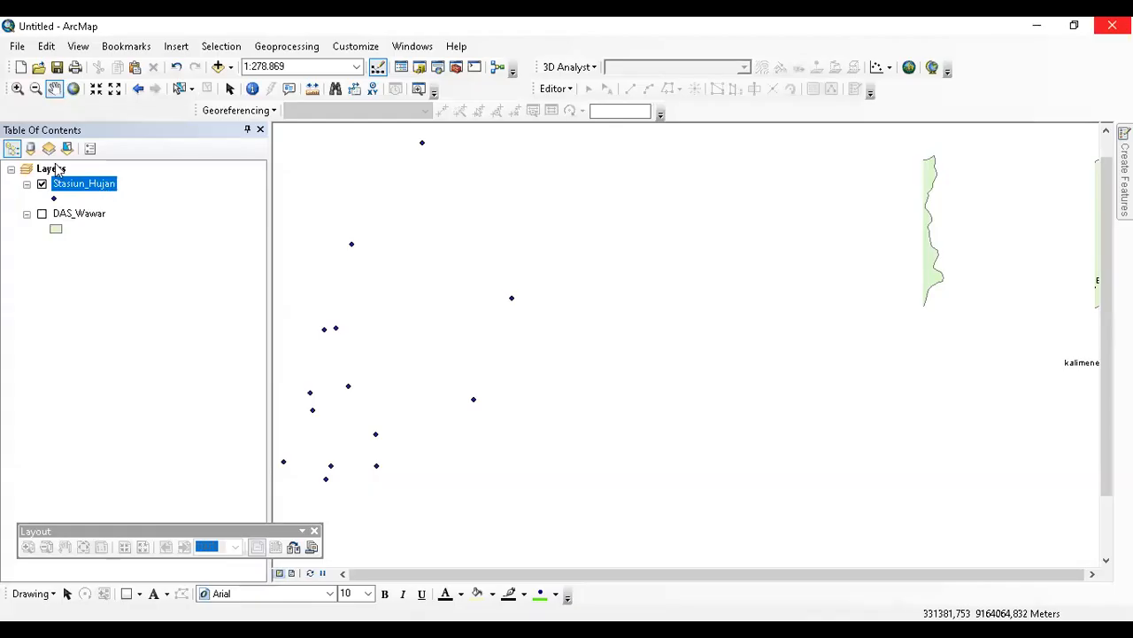
left_click(53, 168)
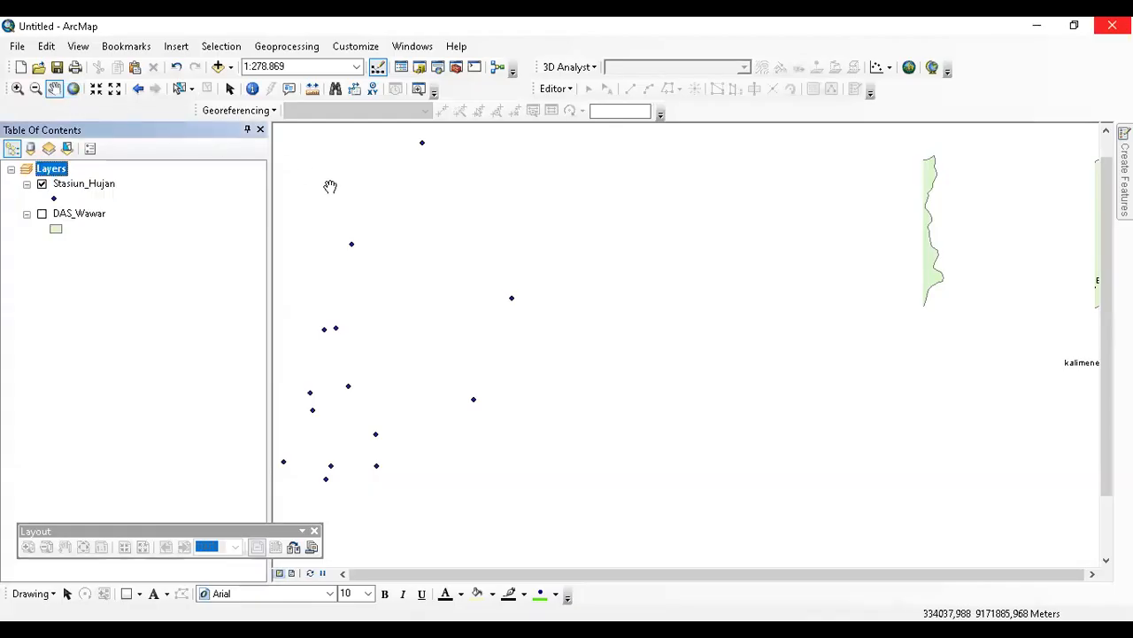
left_click_drag(331, 186, 536, 221)
left_click(41, 213)
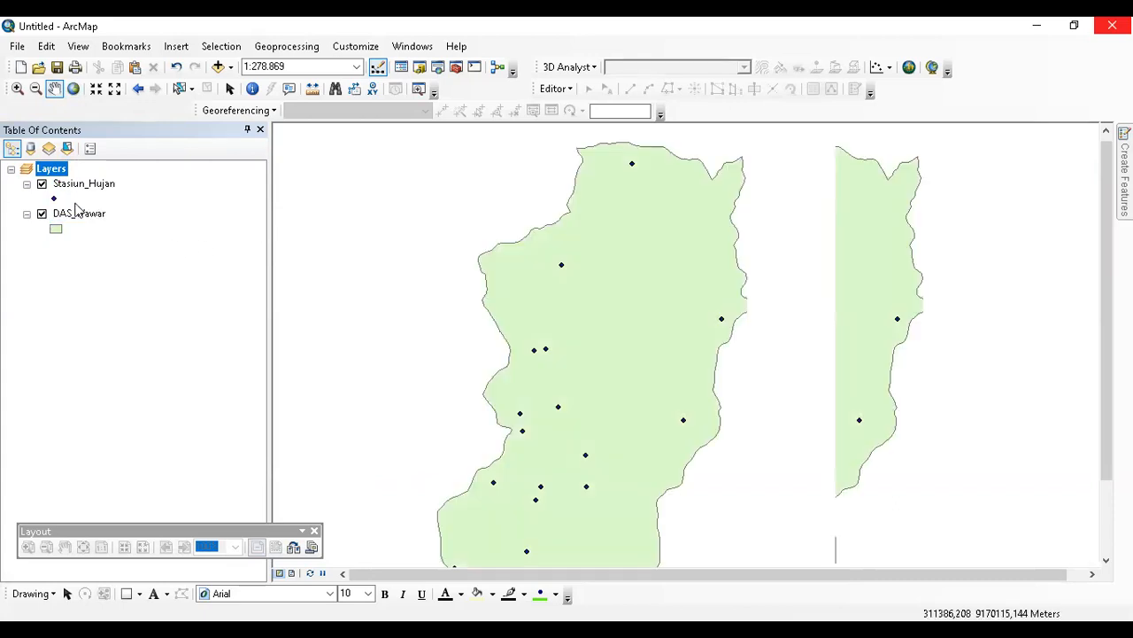
left_click(315, 531)
left_click(103, 188)
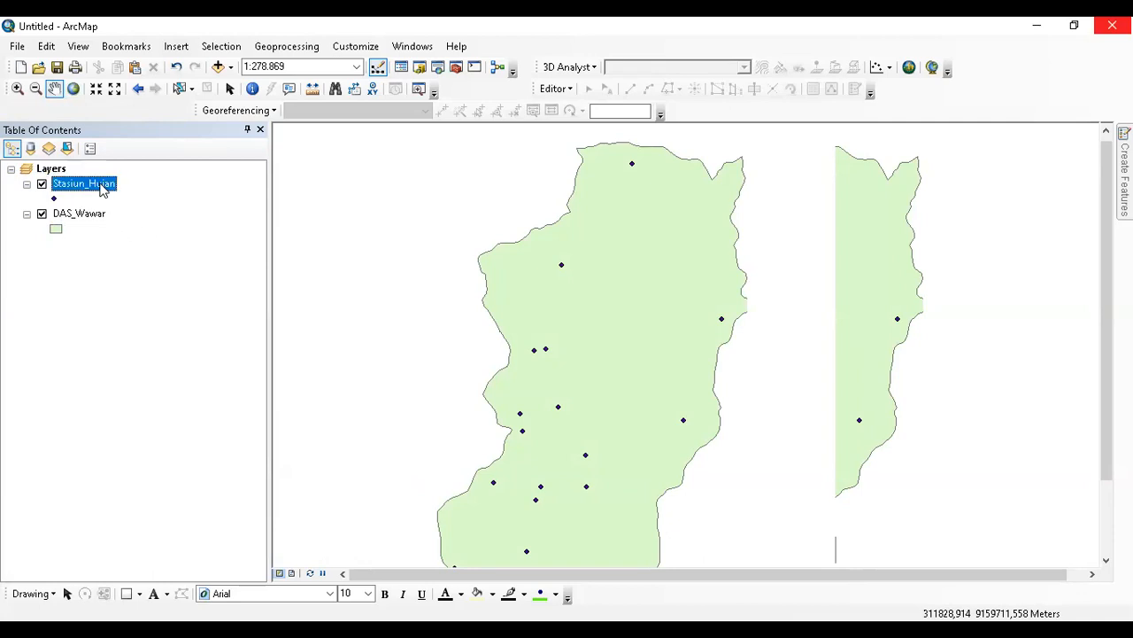
right_click(103, 189)
left_click(152, 529)
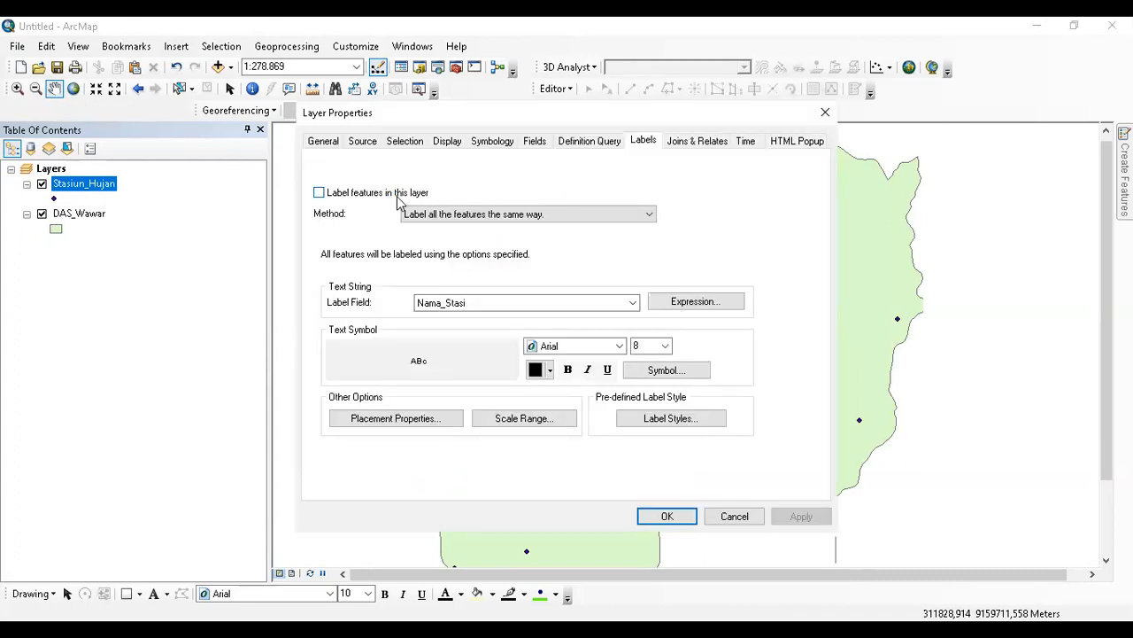
left_click(731, 516)
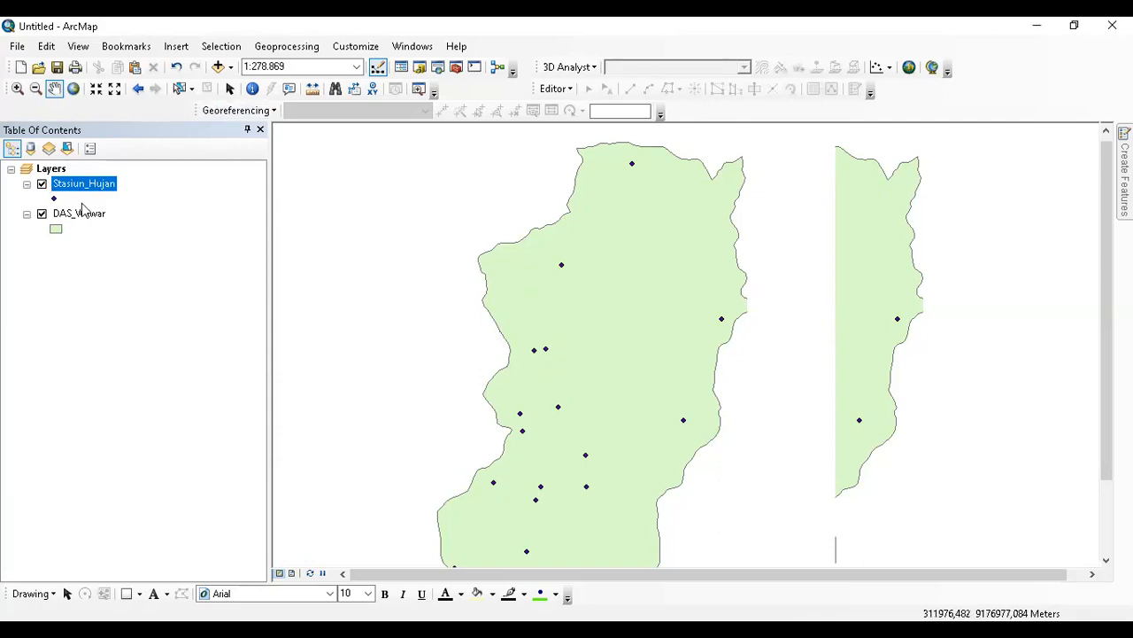
left_click(42, 185)
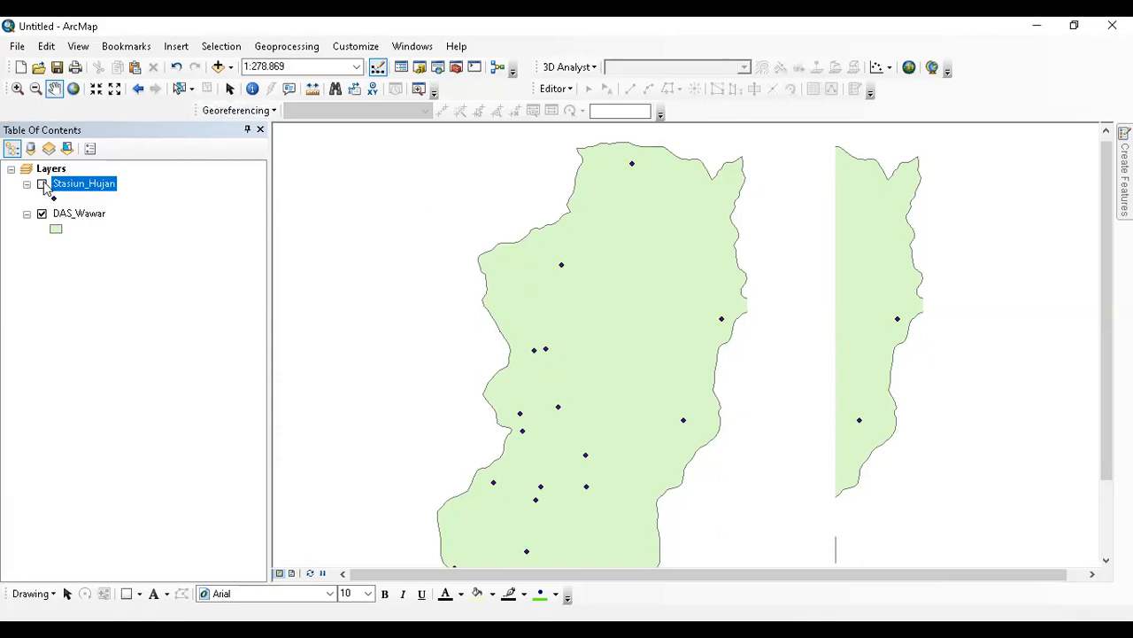
Zoom to the DAS_Wawar layer and center the catchment polygon.
left_click(89, 214)
right_click(91, 213)
left_click(201, 294)
left_click_drag(467, 285, 450, 263)
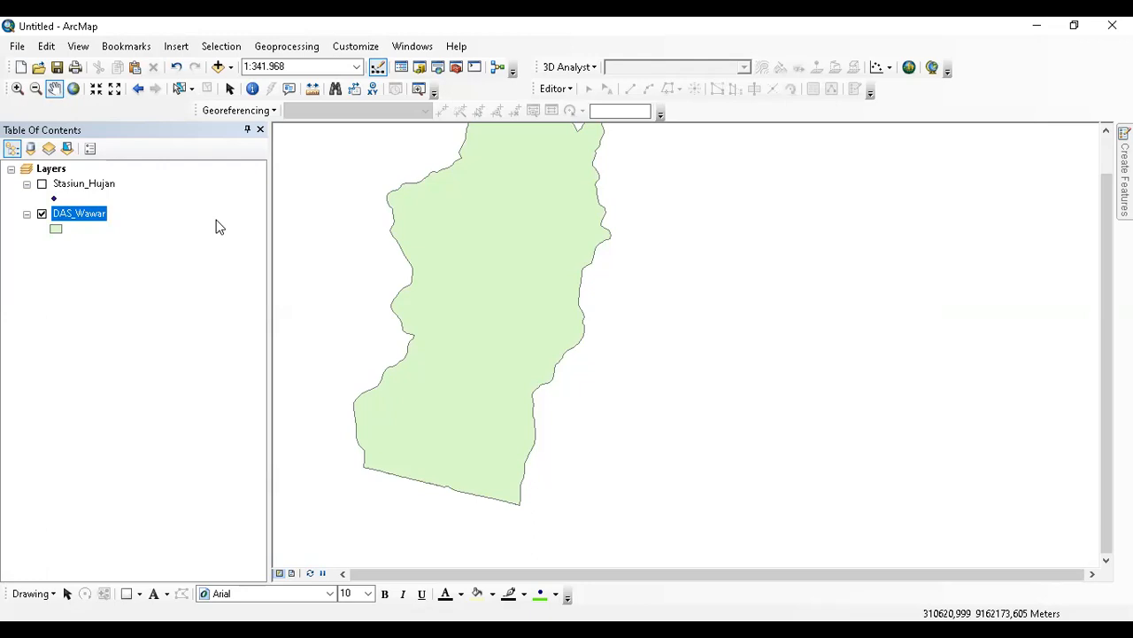
Review the Stasiun_Hujan attribute table (Mirit, Prembun, Tersobo records), then close it.
left_click(91, 181)
right_click(91, 181)
left_click(124, 231)
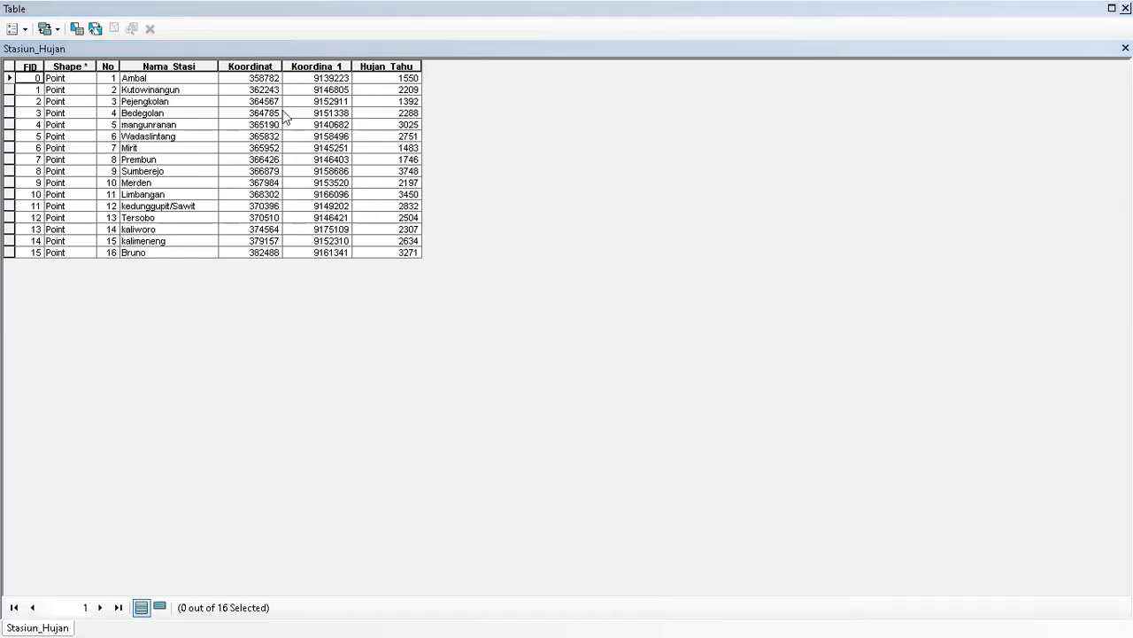
left_click(403, 143)
left_click(407, 89)
left_click(333, 113)
left_click(201, 112)
left_click(175, 159)
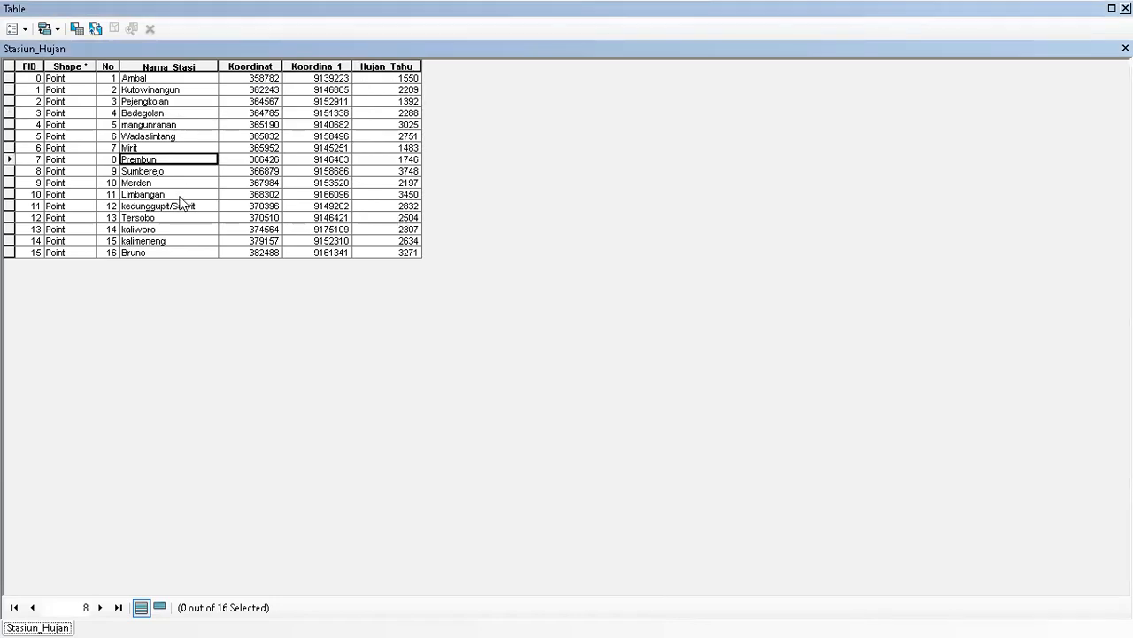
left_click(179, 218)
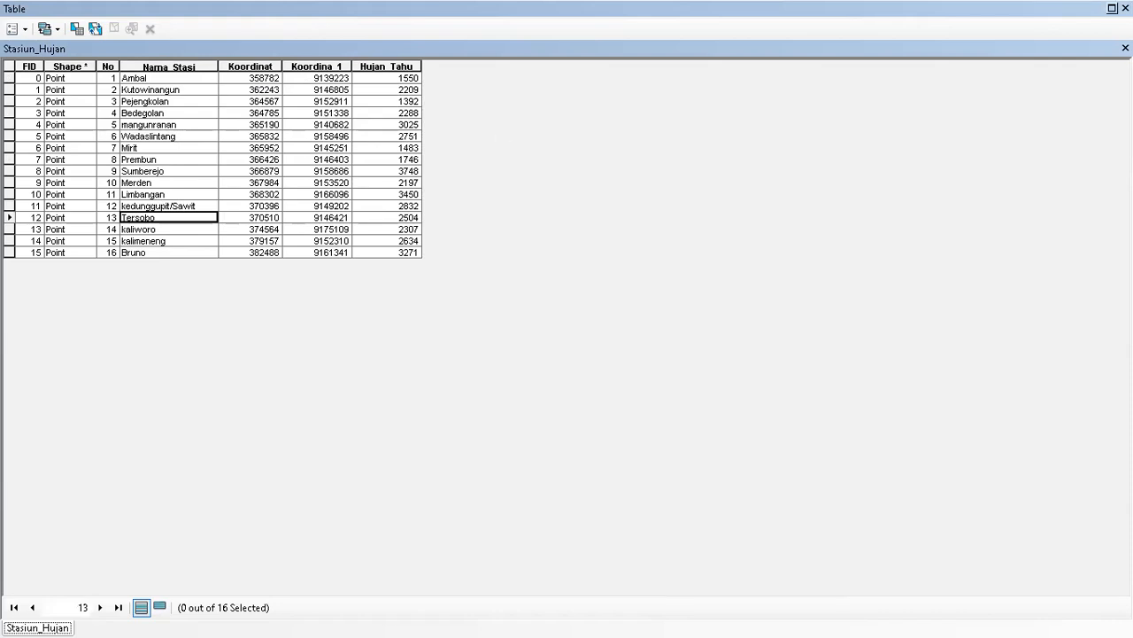
left_click(1126, 8)
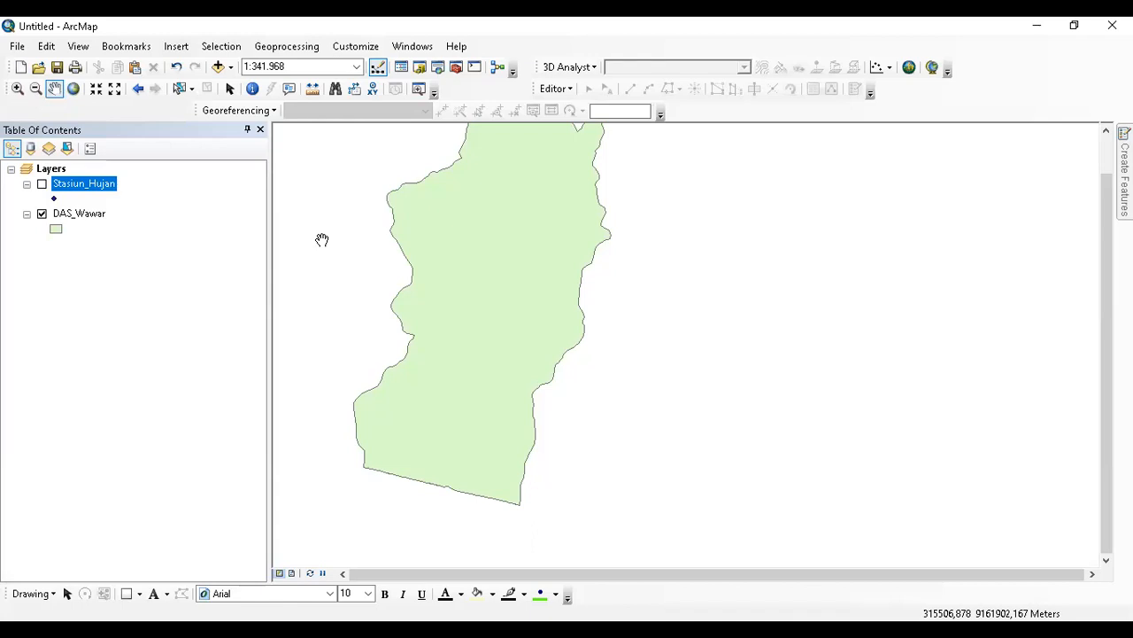
Create a new Blank Map without saving the current map.
left_click(20, 68)
left_click(485, 248)
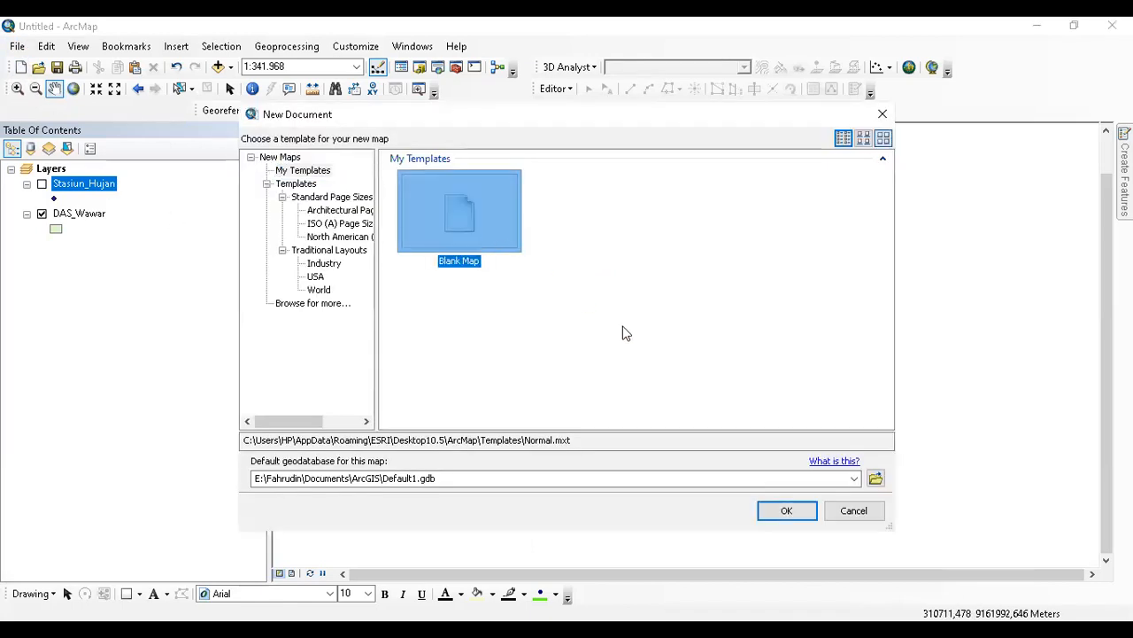
left_click(783, 511)
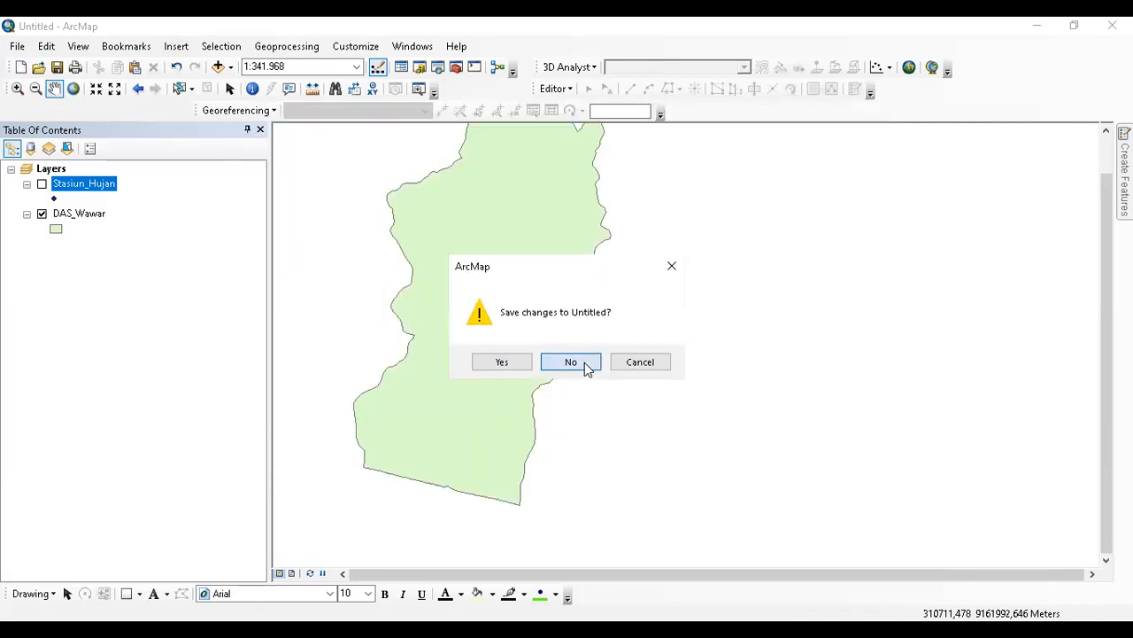
left_click(585, 365)
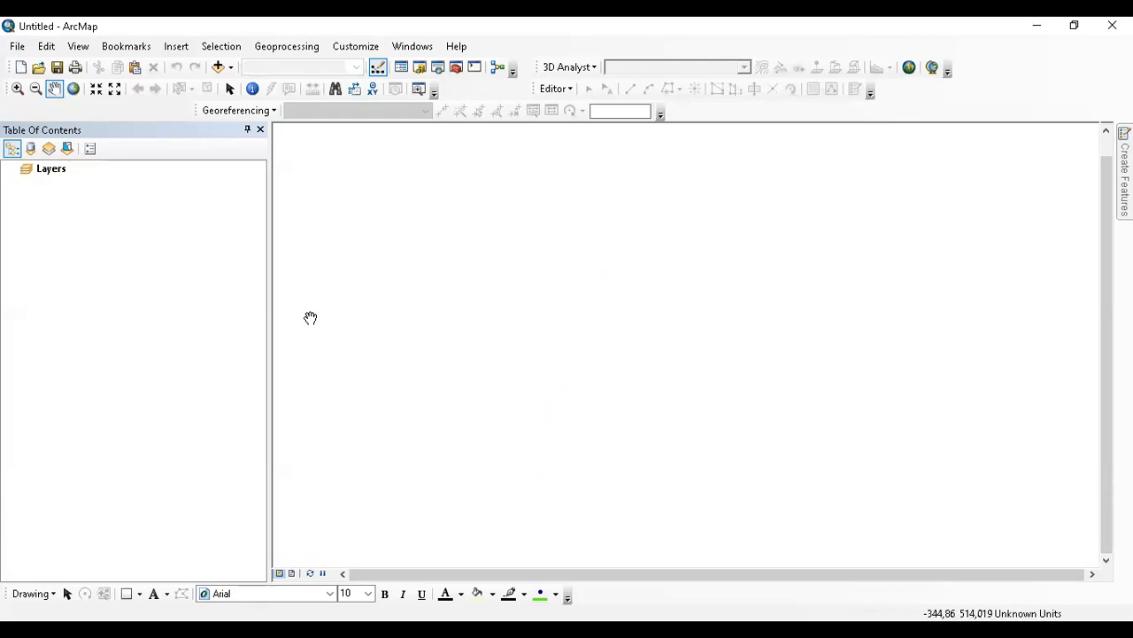
Add the Stasiun_Hujan shapefile from FILE GIS Input XY and open ArcToolbox.
left_click(217, 67)
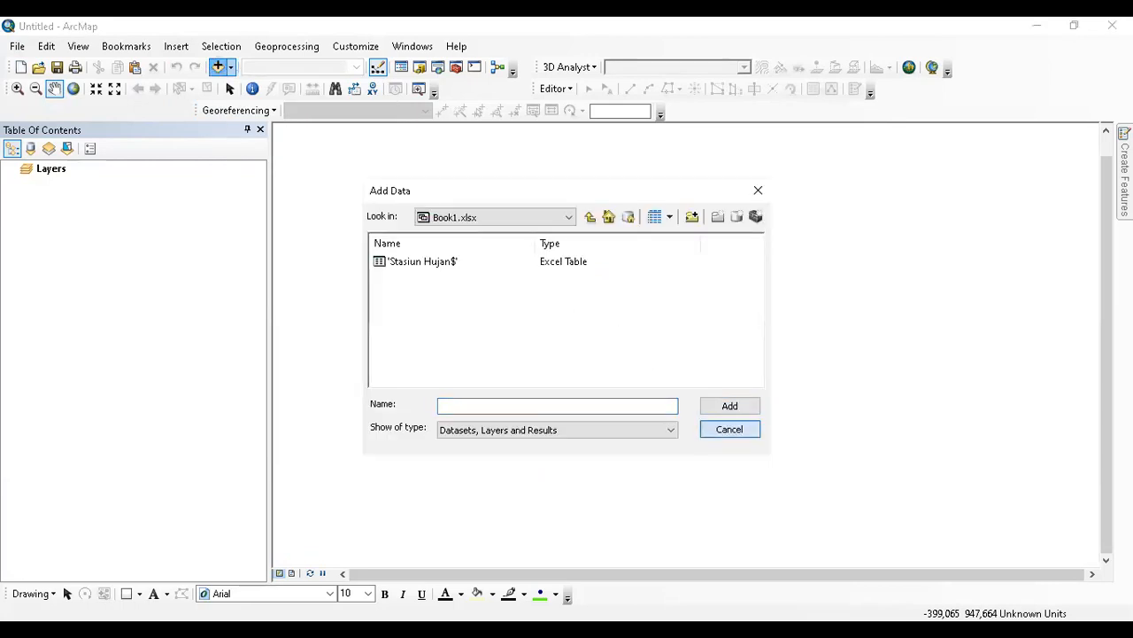
left_click(589, 216)
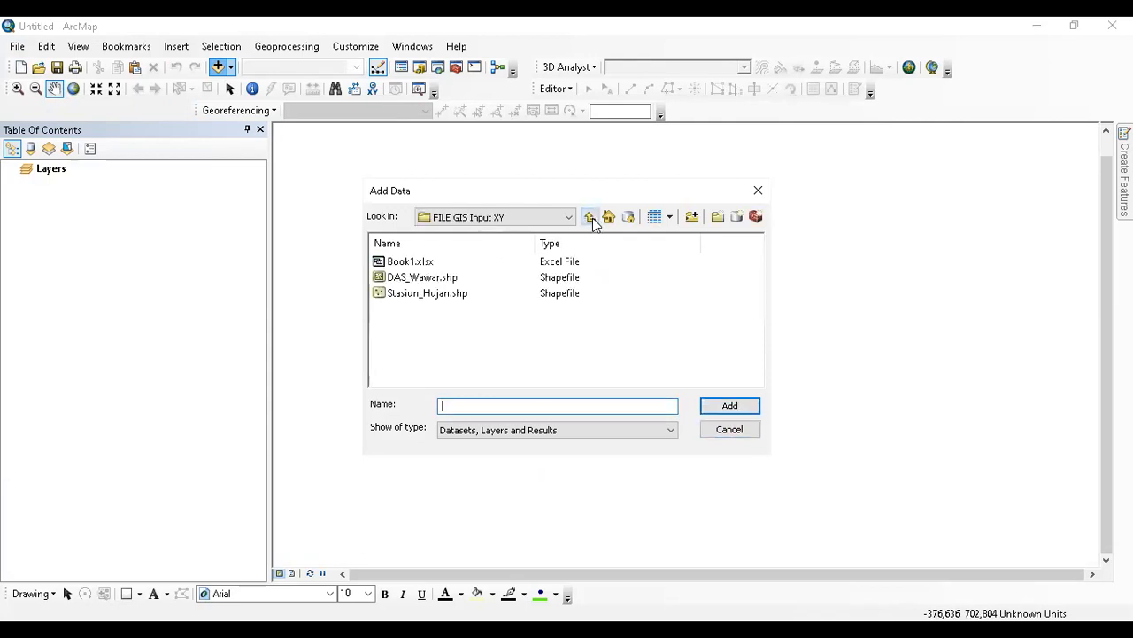
left_click(462, 299)
left_click(716, 406)
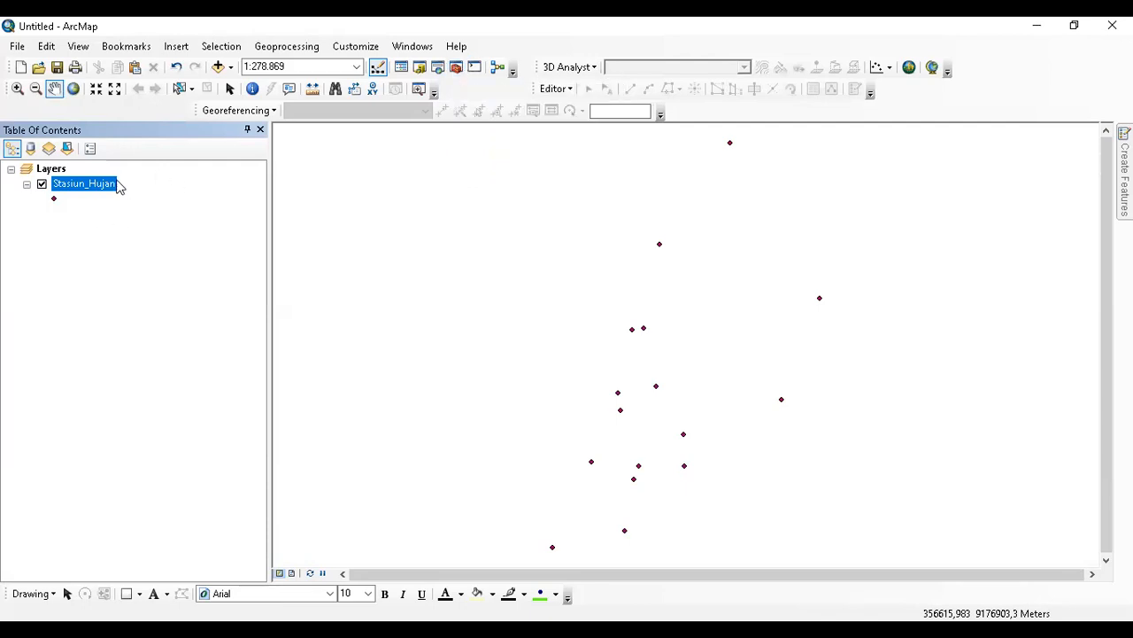
left_click(457, 68)
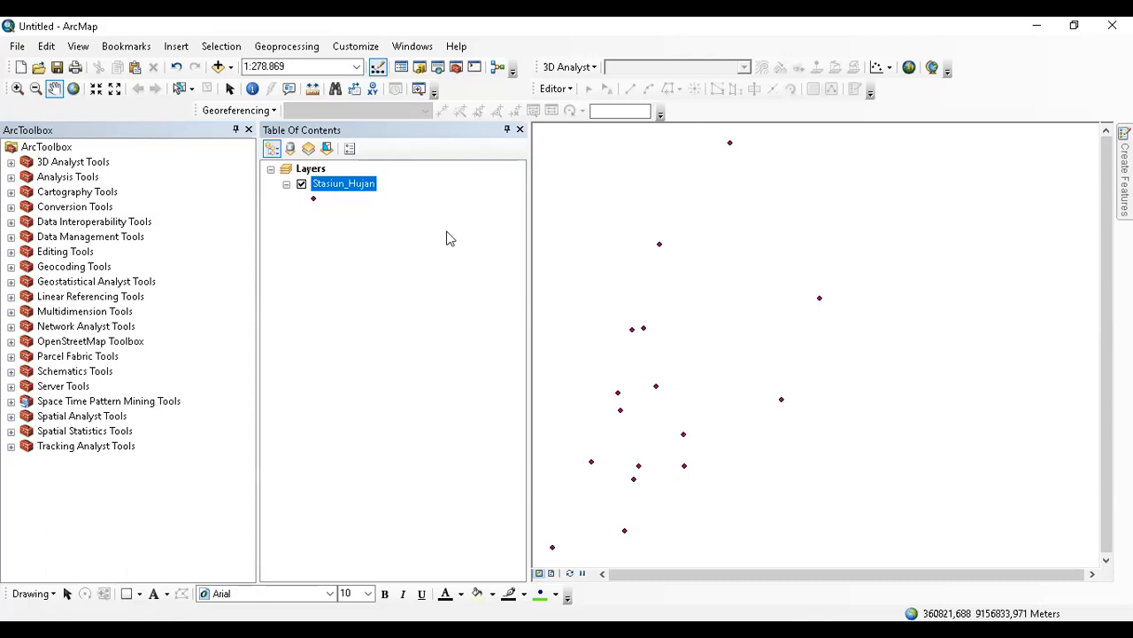
Expand 3D Analyst Tools > Raster Interpolation, compare IDW, Kriging and Spline, and settle on Spline.
double_click(96, 163)
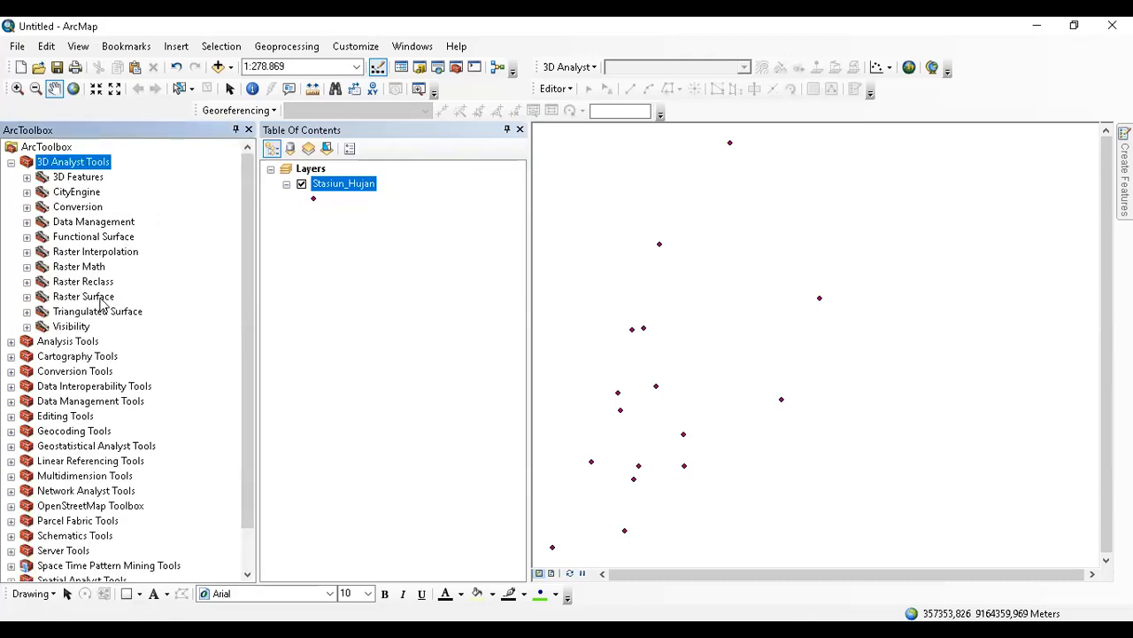
double_click(96, 254)
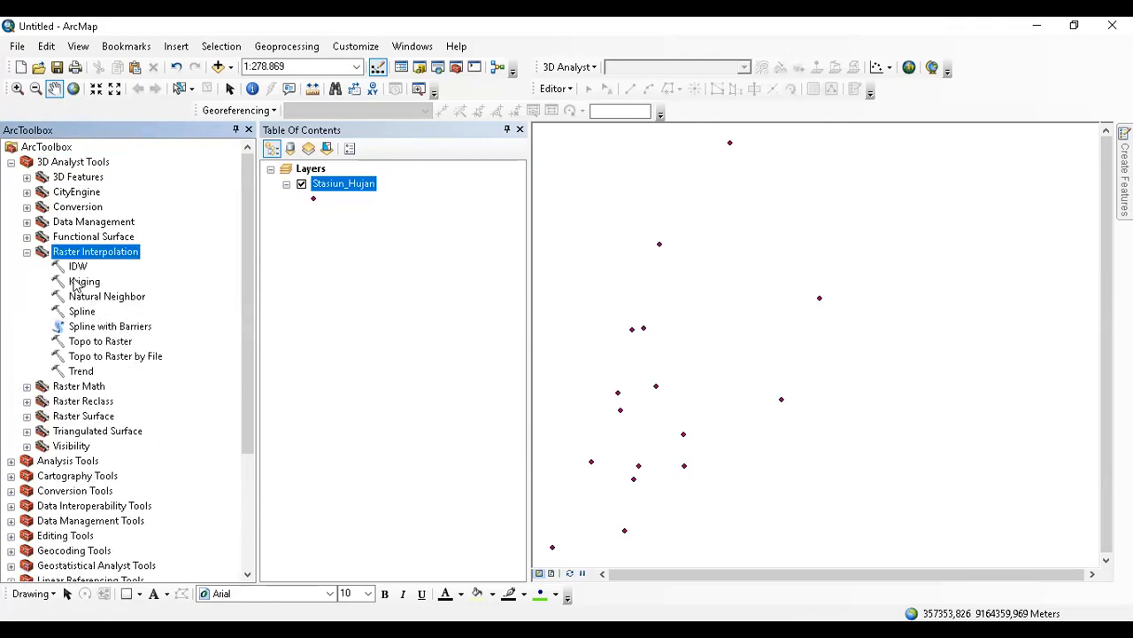
left_click(78, 267)
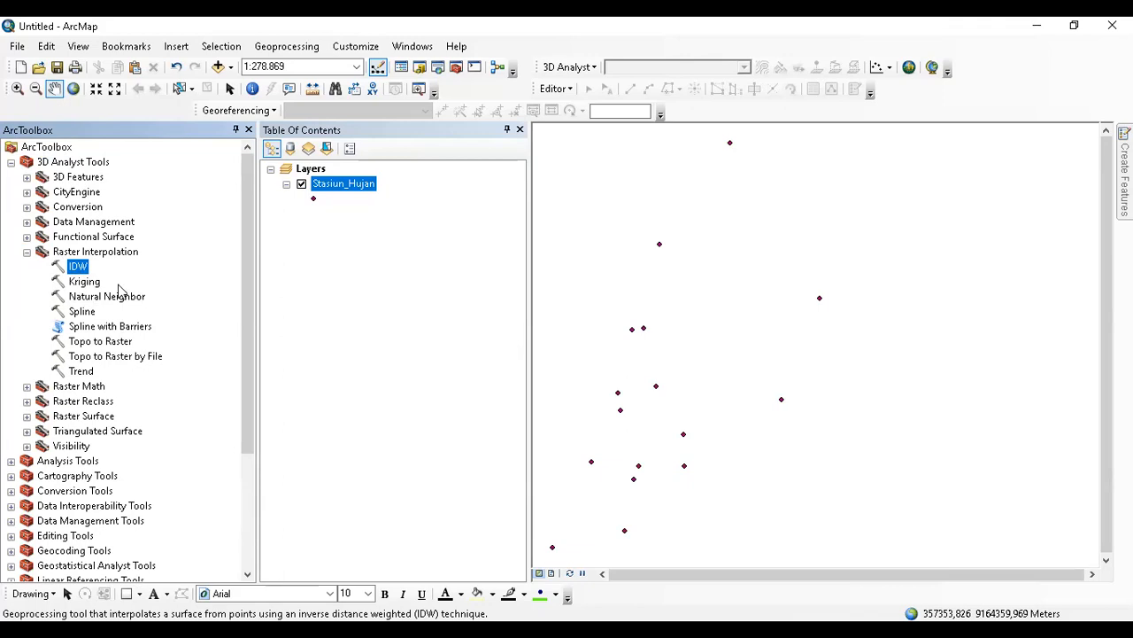
left_click(94, 283)
left_click(90, 315)
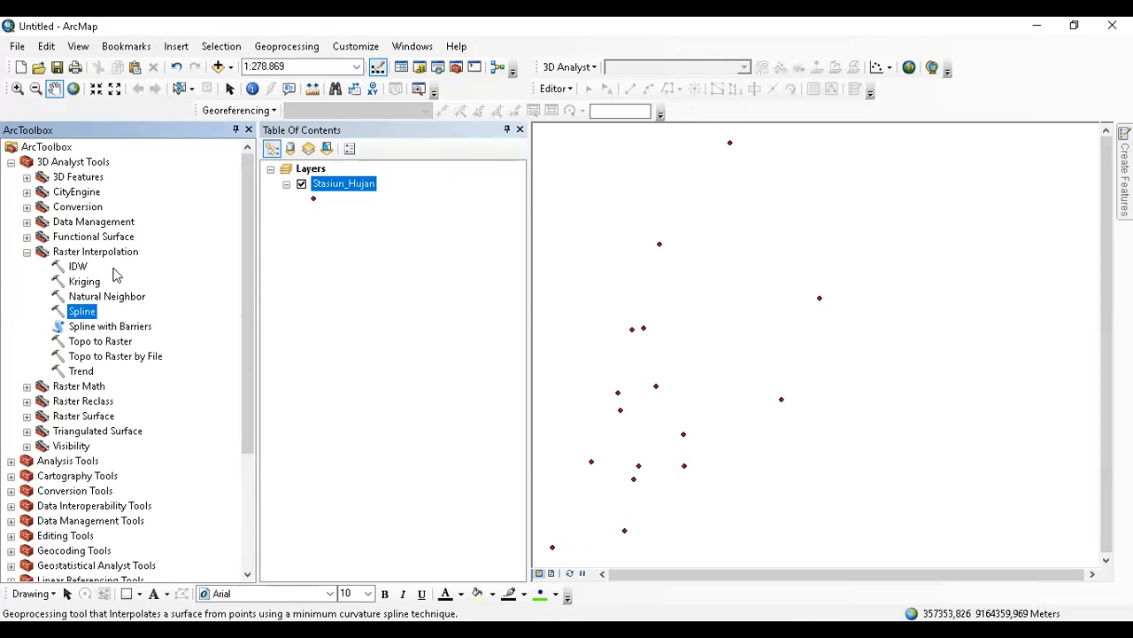
key("Up")
key("Up")
key("Up")
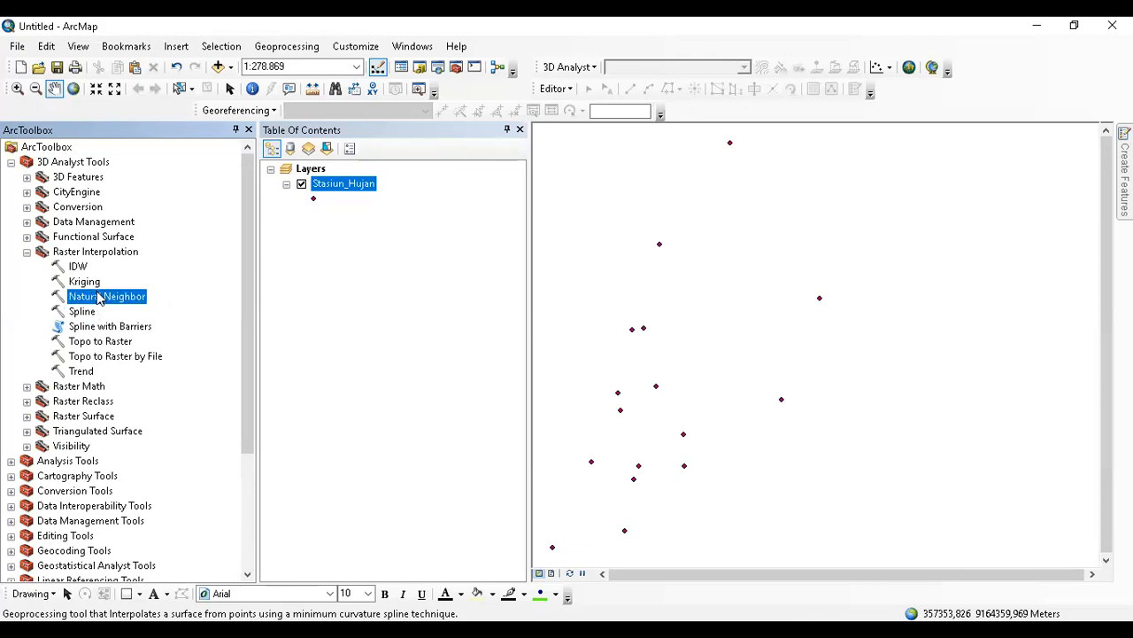
left_click(85, 315)
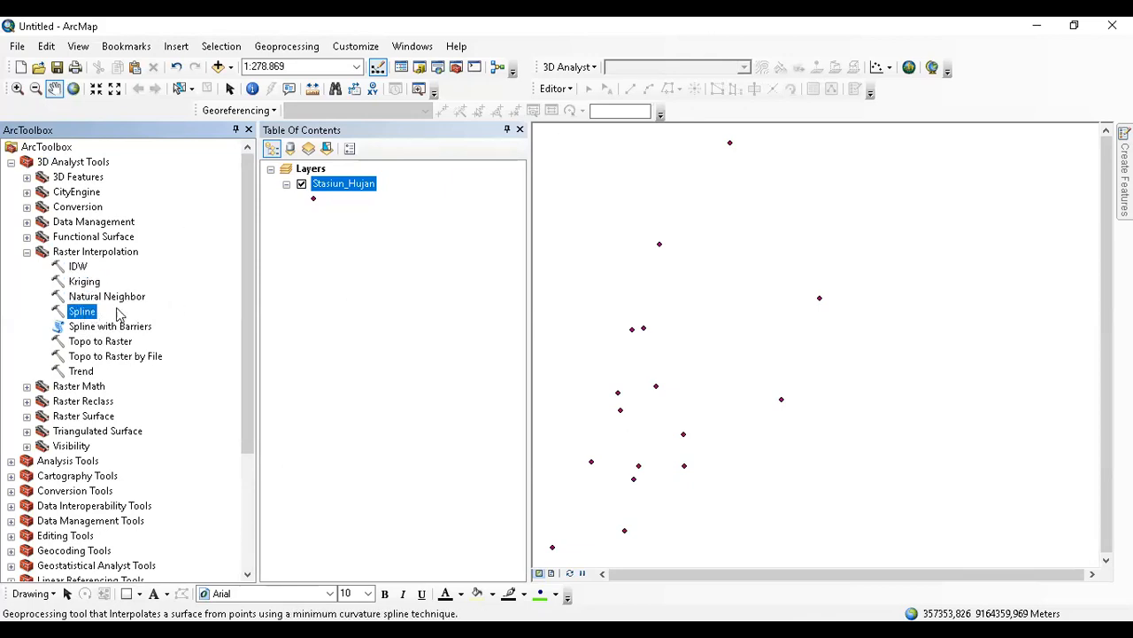
left_click(92, 283)
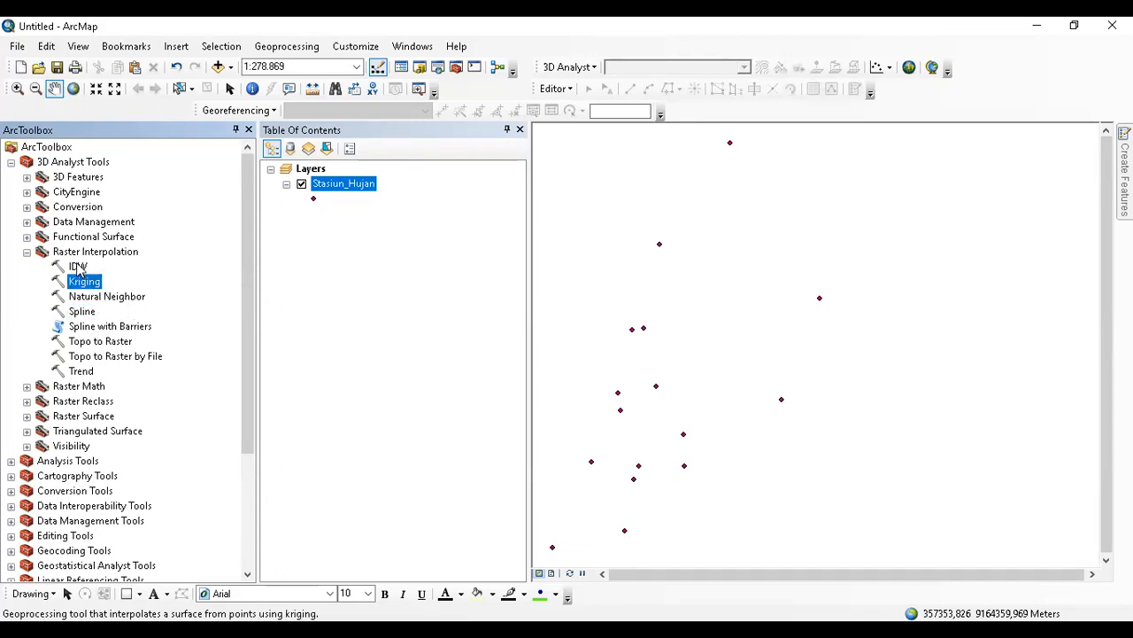
left_click(80, 269)
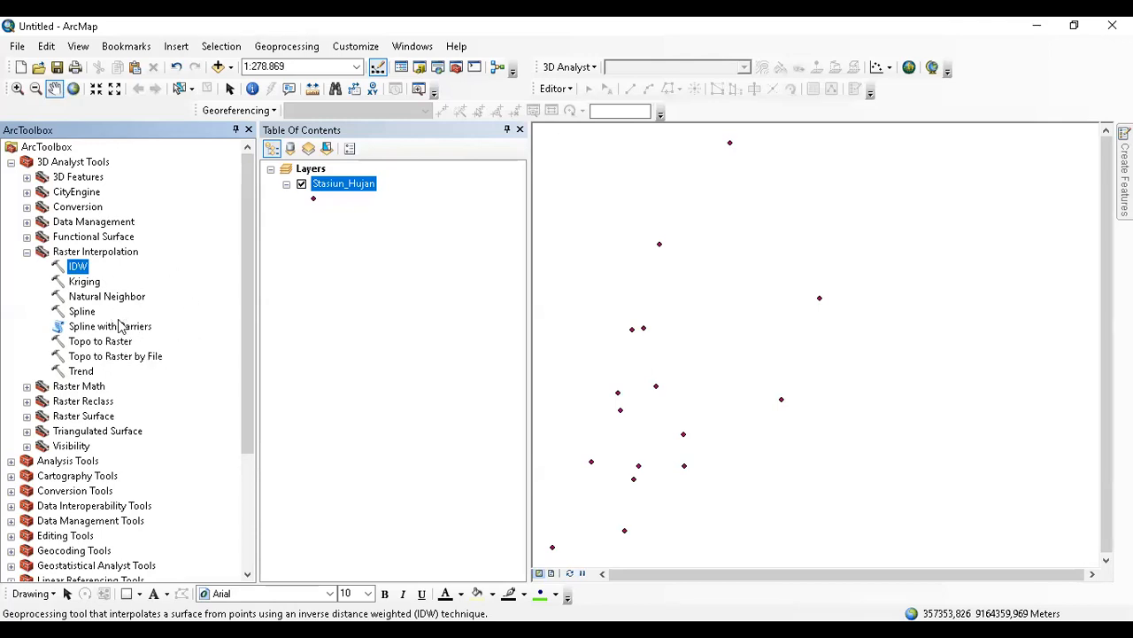
left_click(81, 313)
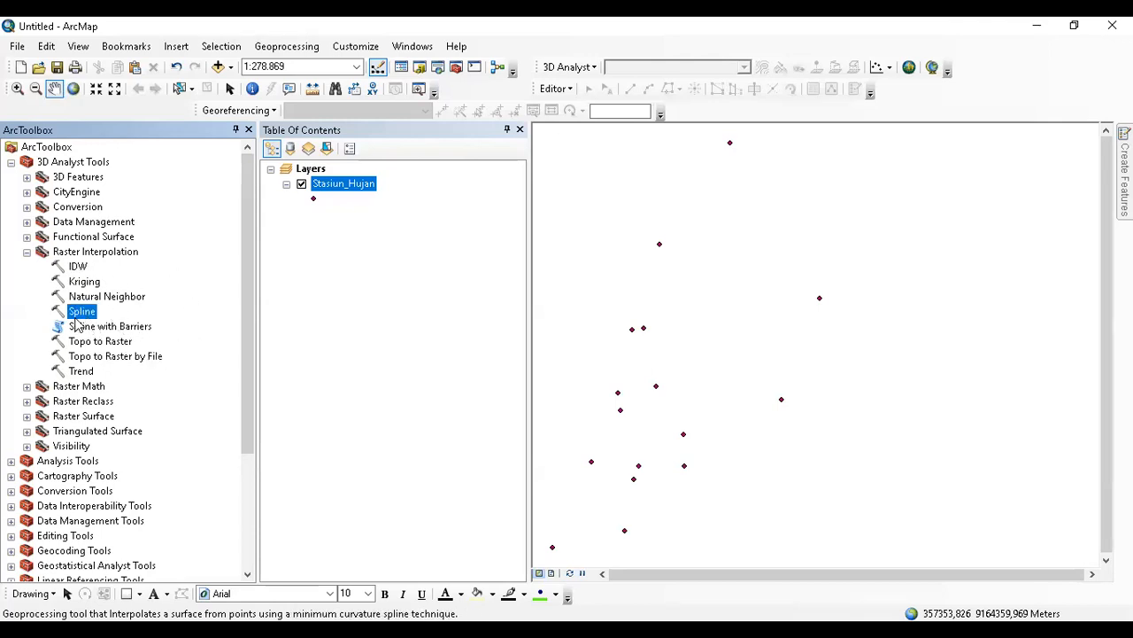
Open the Spline tool with Stasiun_Hujan points, Z field Hujan_Tahu and cell size 50.
double_click(86, 317)
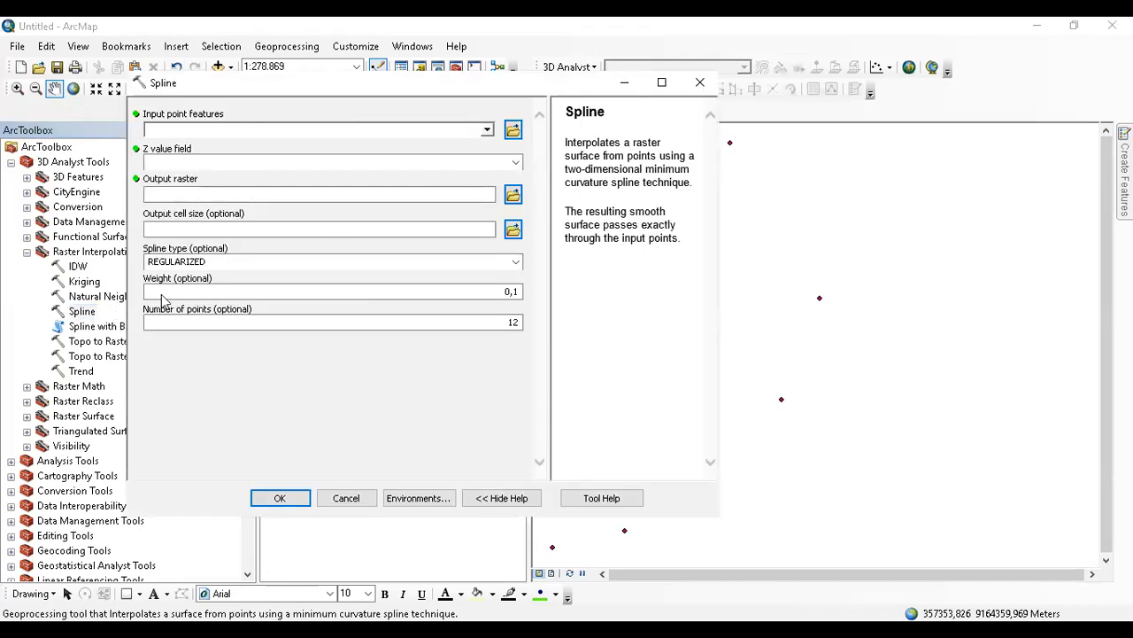
left_click(486, 131)
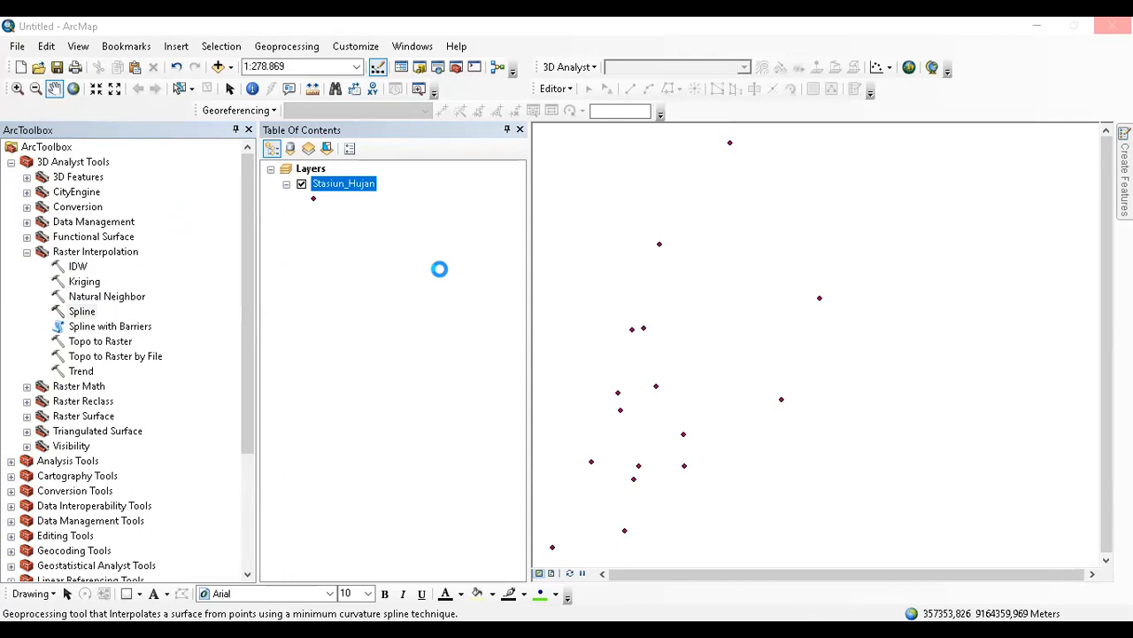
left_click(515, 164)
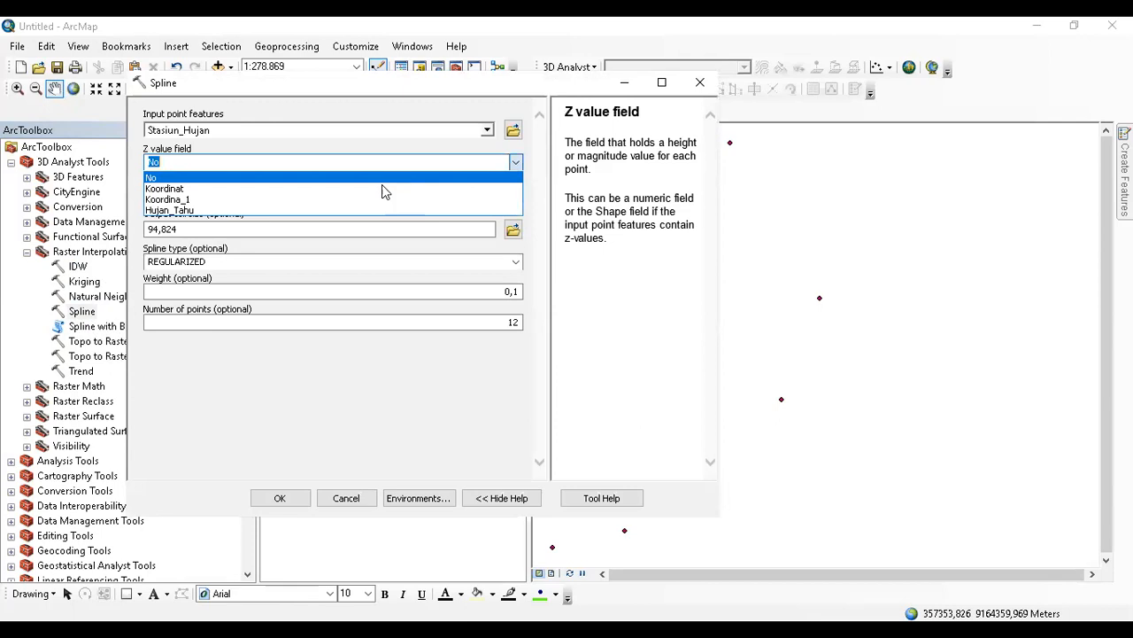
left_click(301, 210)
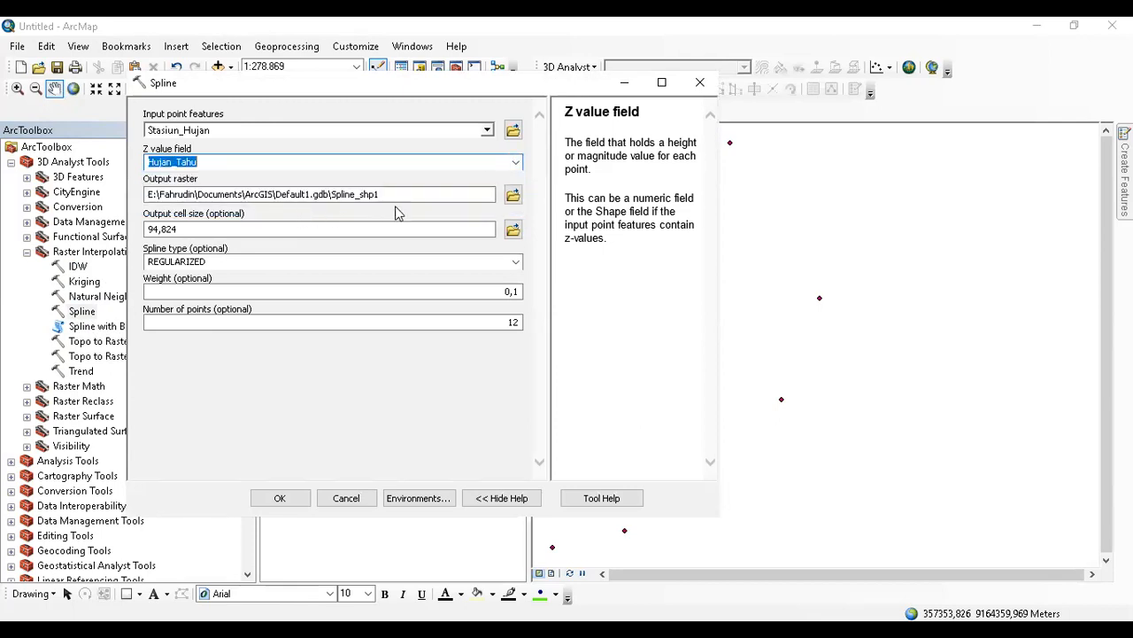
left_click(258, 232)
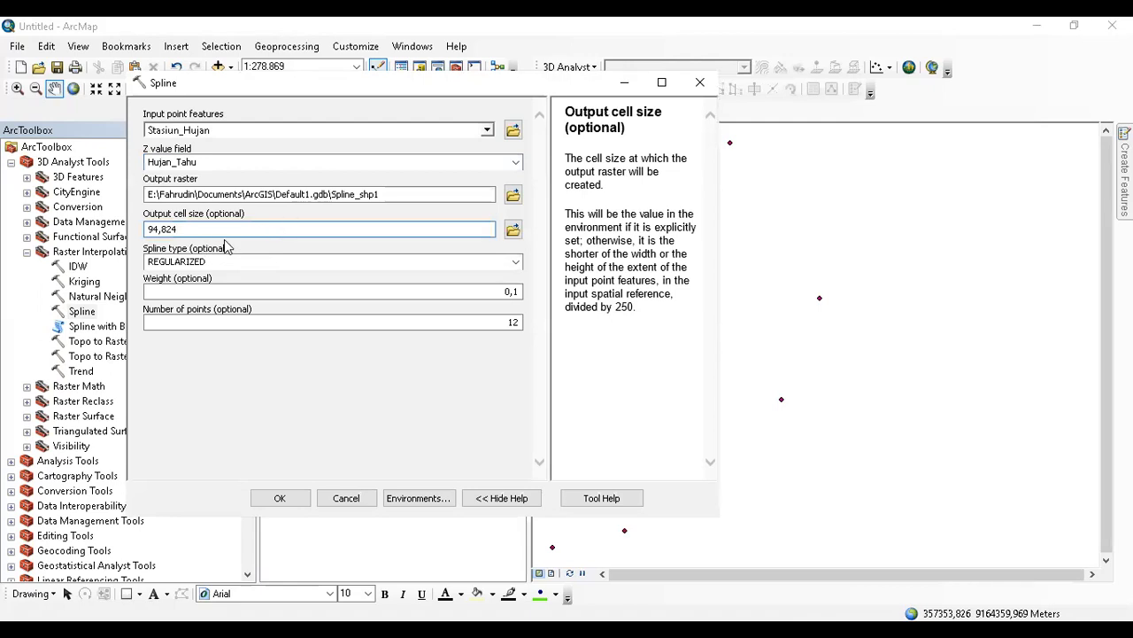
left_click_drag(193, 228, 141, 237)
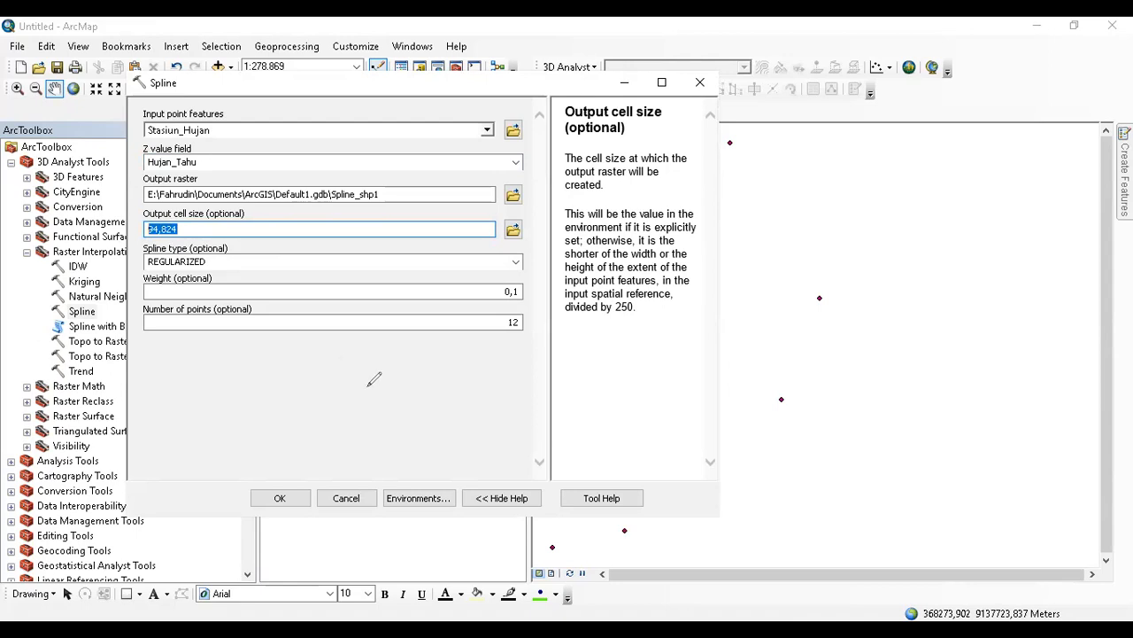
left_click_drag(366, 386, 365, 354)
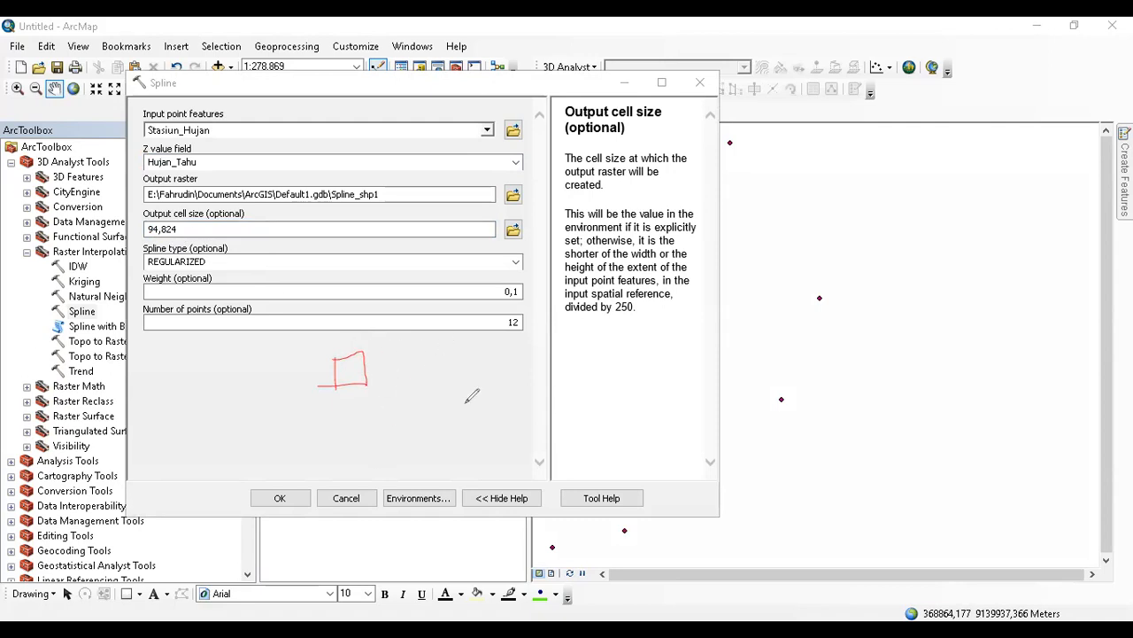
key("Escape")
left_click_drag(147, 229, 175, 229)
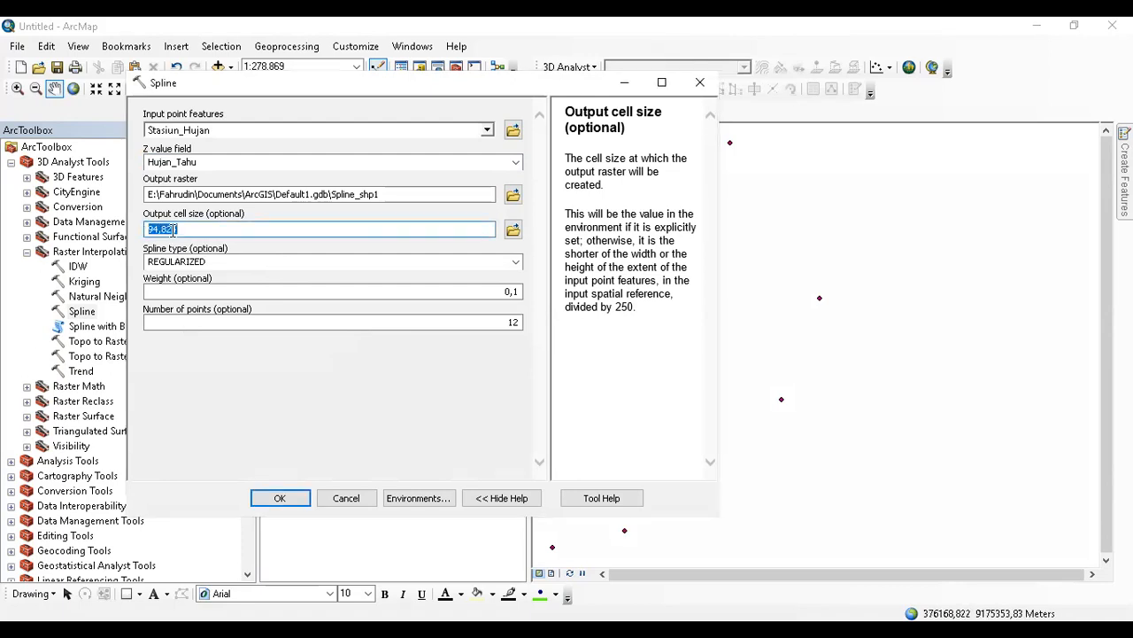
type("50")
Set the output raster to Interpolasi in D:\latihan digitasi\FILE GIS Input XY.
left_click(513, 200)
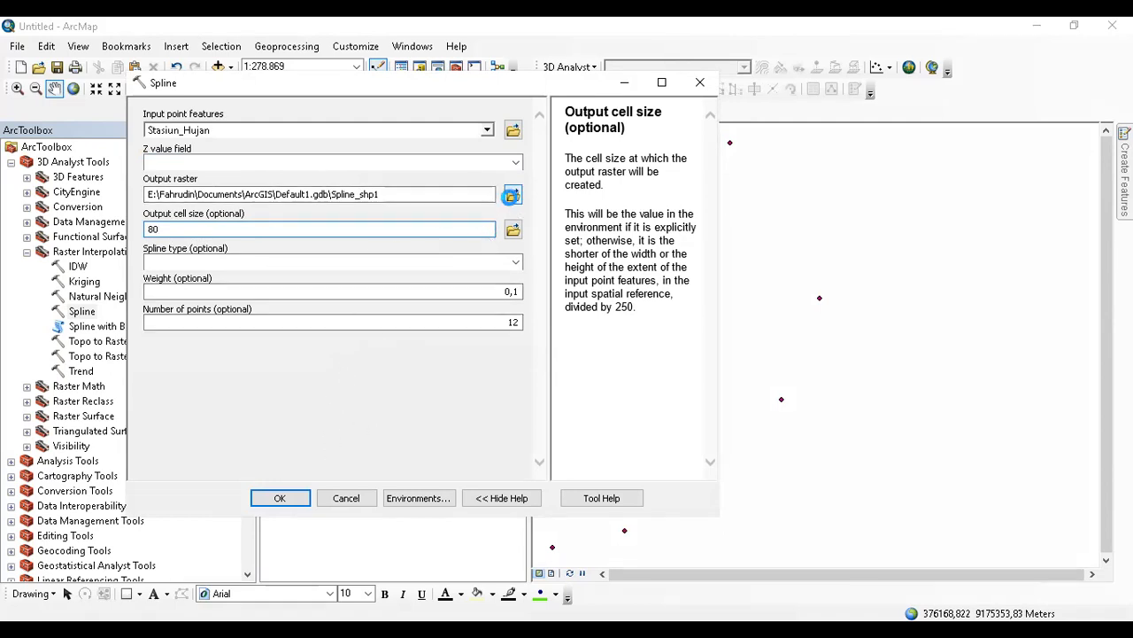
left_click(349, 194)
scroll(354, 252, "up", 1)
left_click(353, 243)
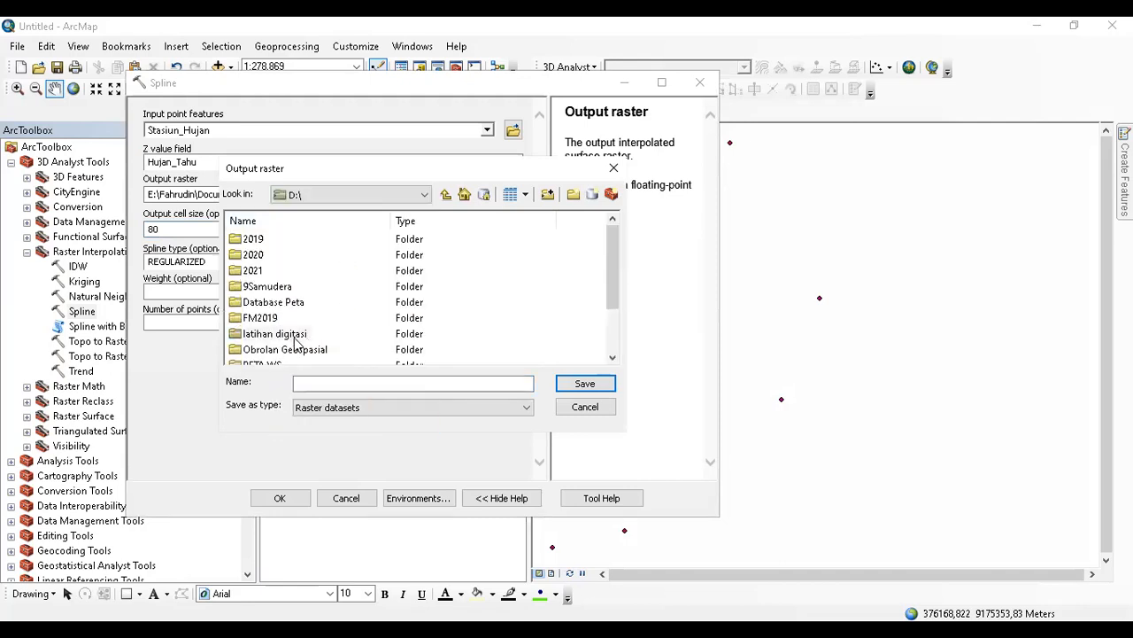
double_click(292, 336)
double_click(285, 242)
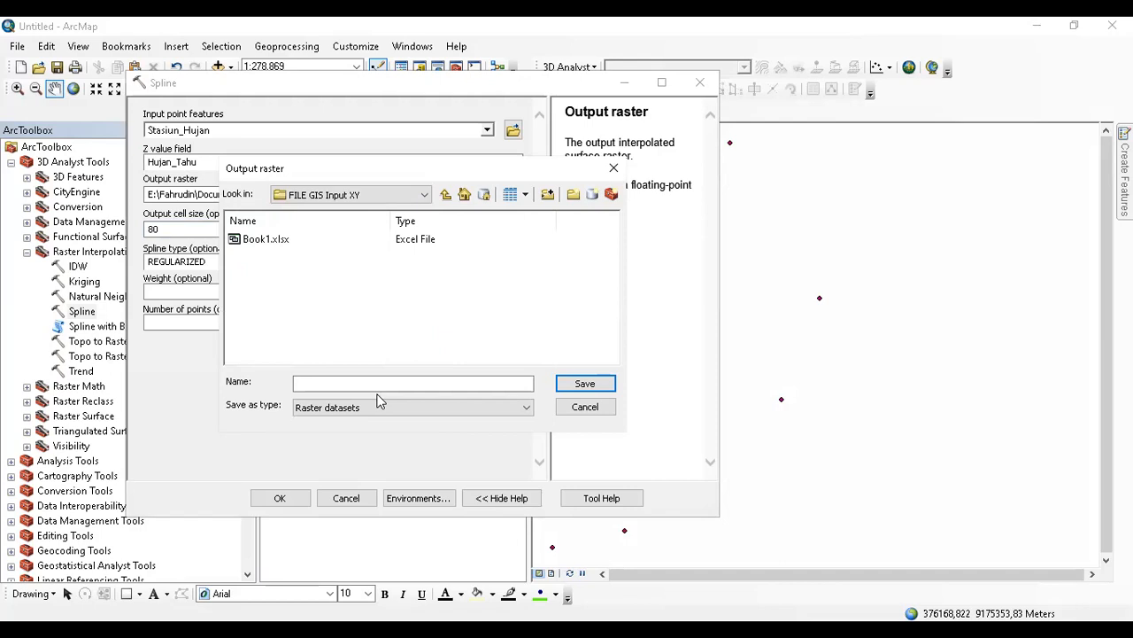
left_click(445, 194)
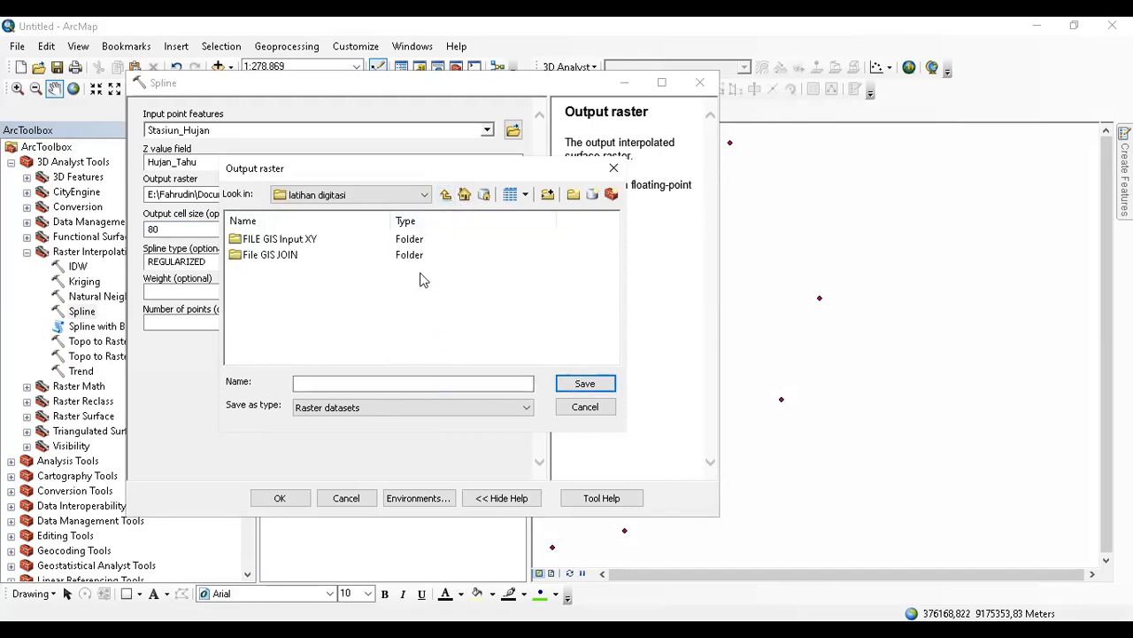
left_click(306, 245)
left_click(470, 387)
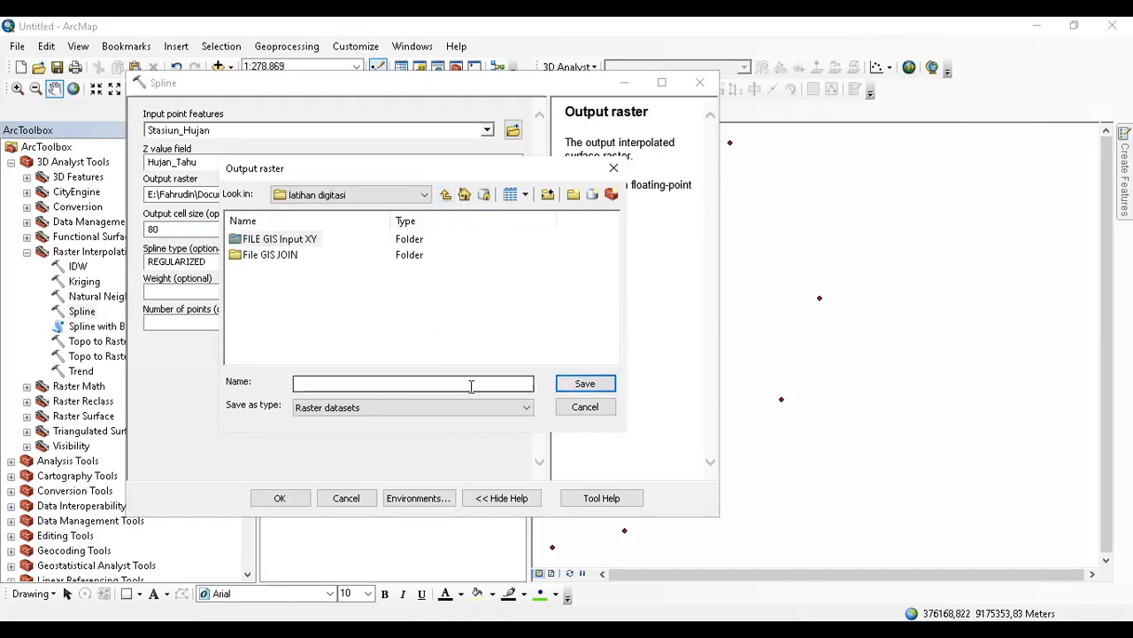
left_click(310, 248)
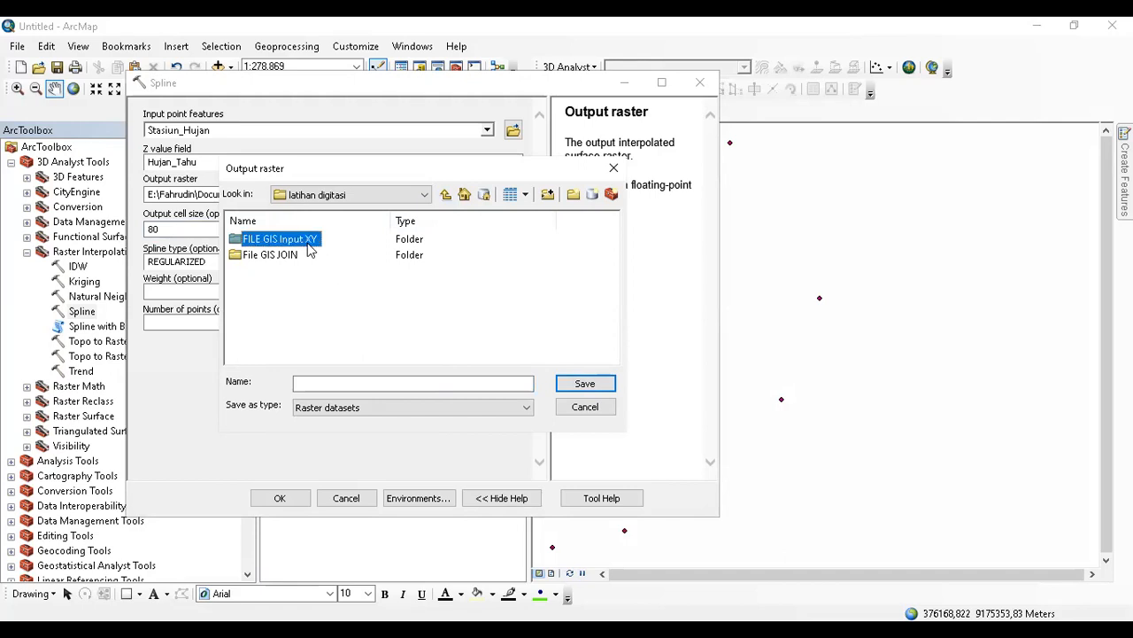
double_click(314, 246)
left_click(365, 382)
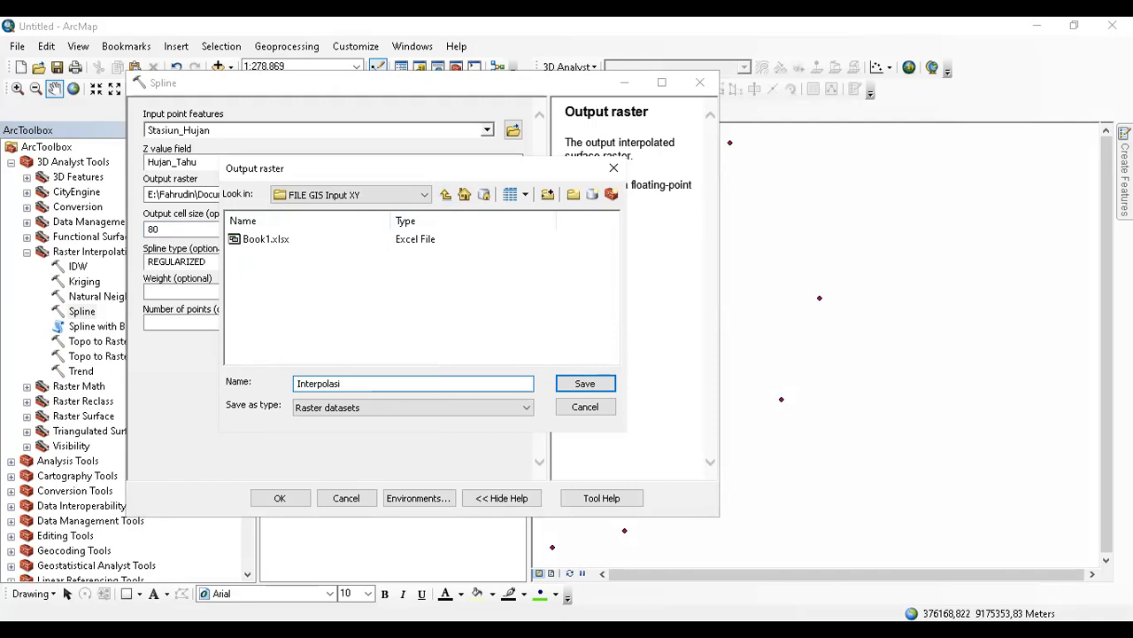
key("Return")
Run the Spline interpolation and reselect the Spline tool.
left_click(298, 498)
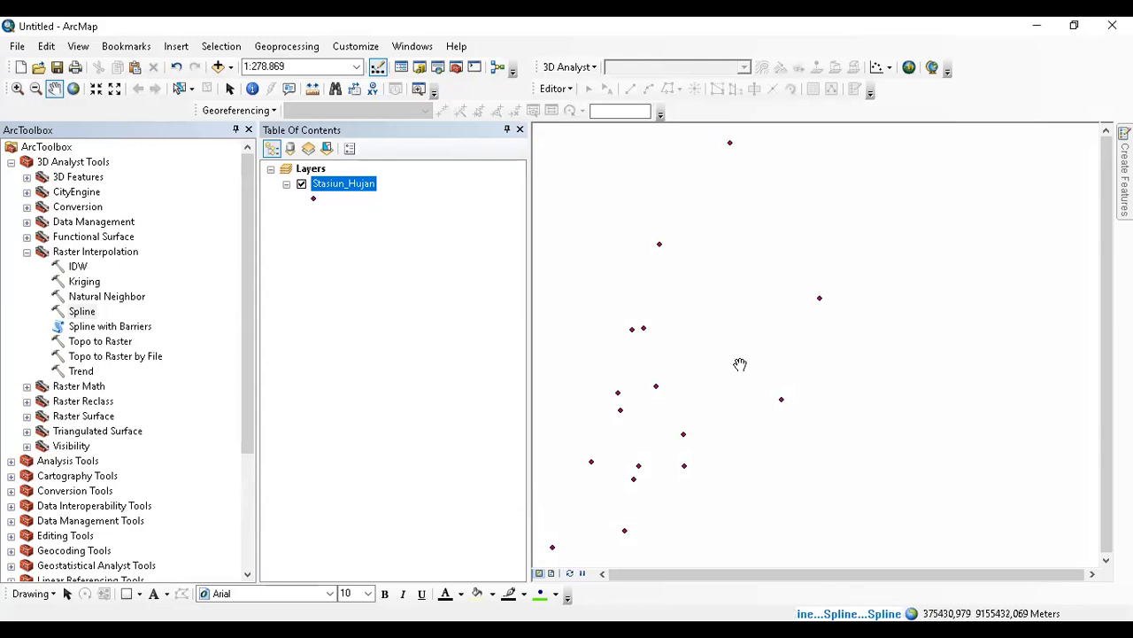
left_click_drag(712, 144, 795, 150)
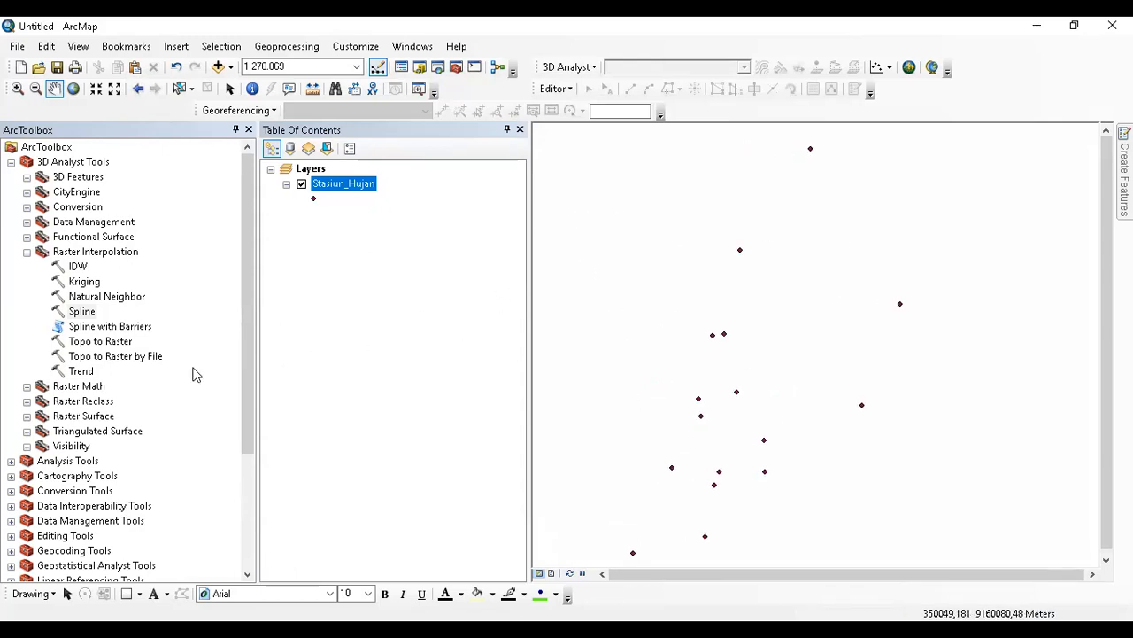
left_click(89, 316)
Reopen Spline with Stasiun_Hujan input, Hujan_Tahu Z field, and output interpolasi.tif.
double_click(91, 316)
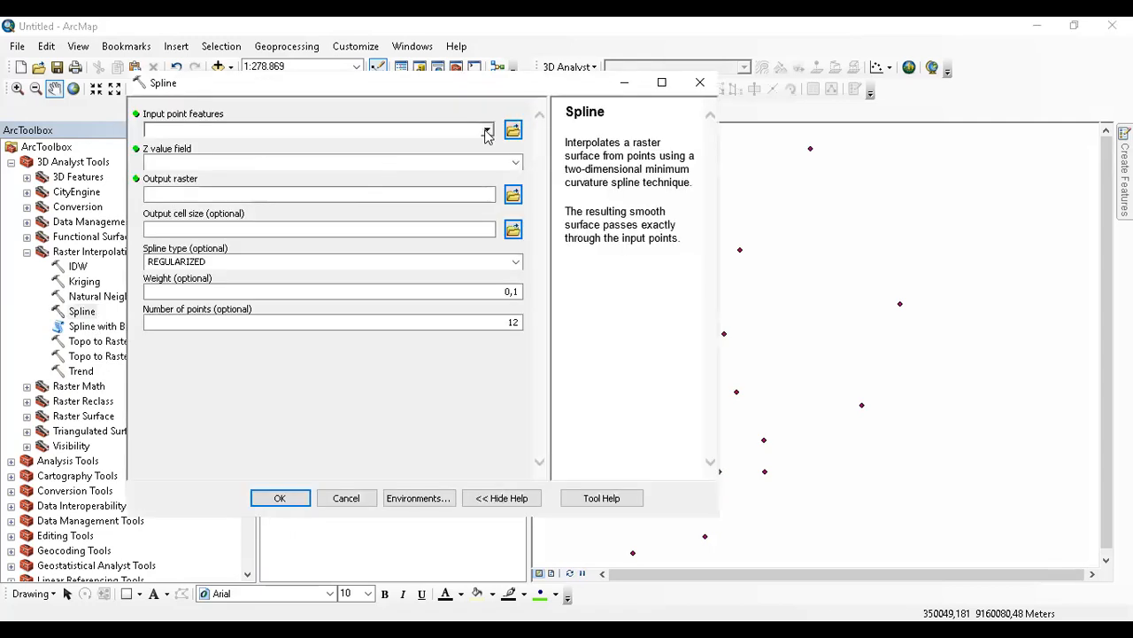
left_click(487, 131)
left_click(240, 156)
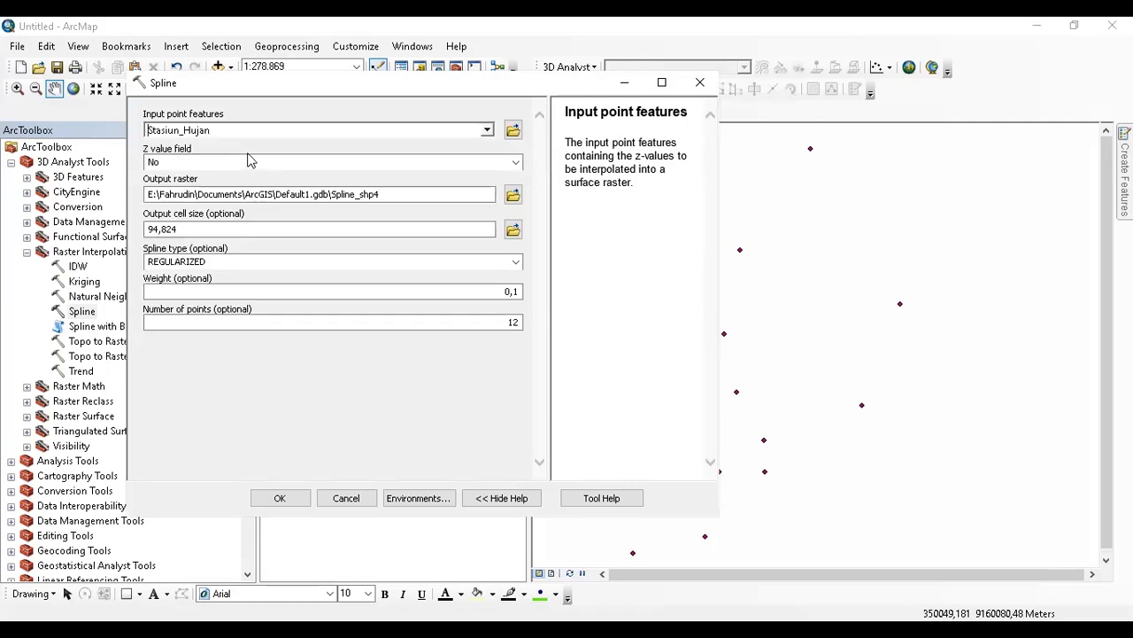
left_click(515, 163)
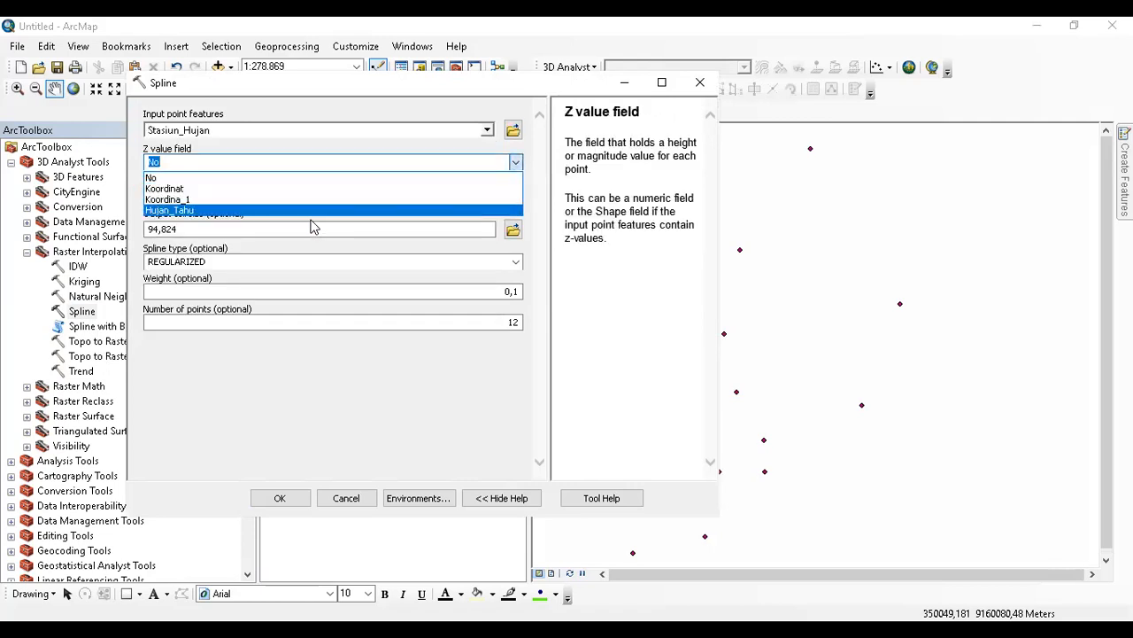
left_click(311, 228)
left_click(516, 163)
left_click(345, 225)
left_click(516, 163)
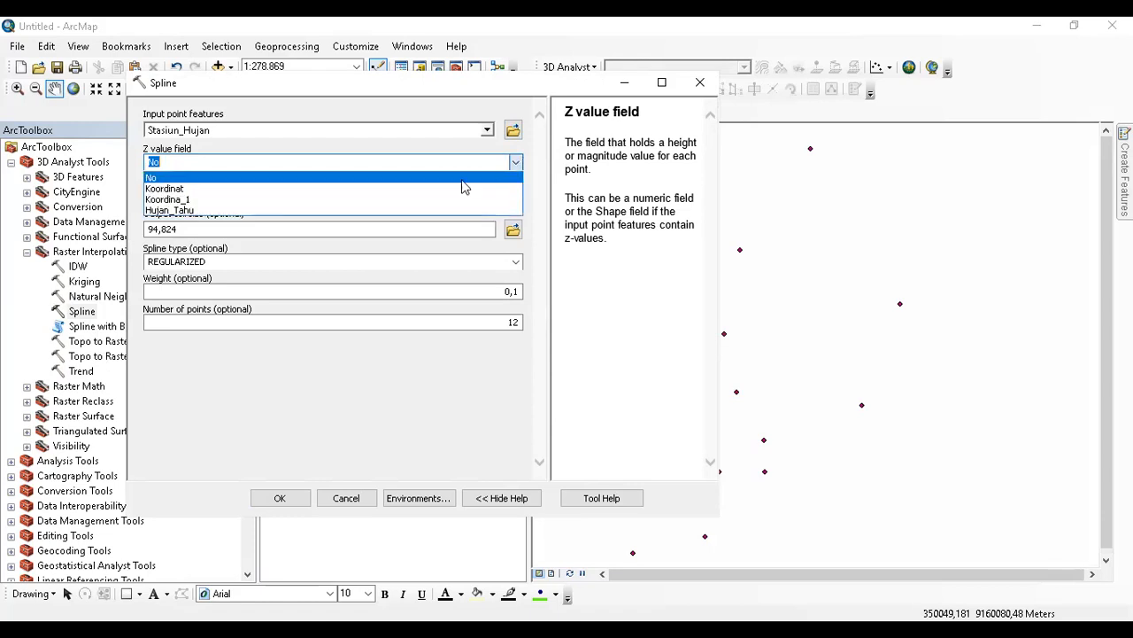
left_click(310, 211)
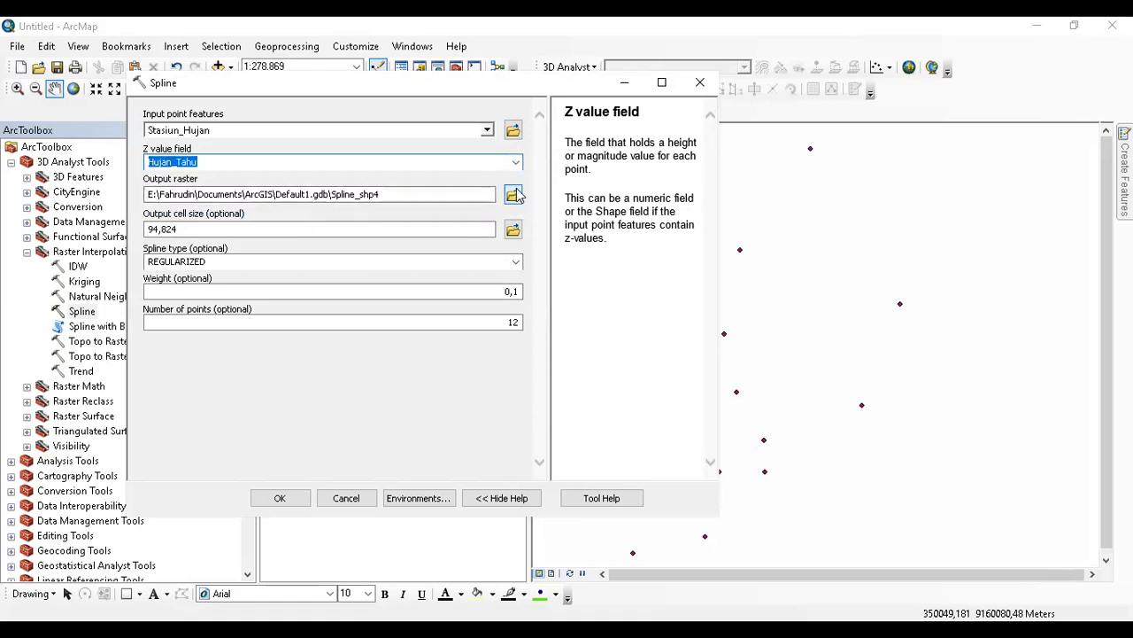
left_click(519, 195)
left_click(517, 195)
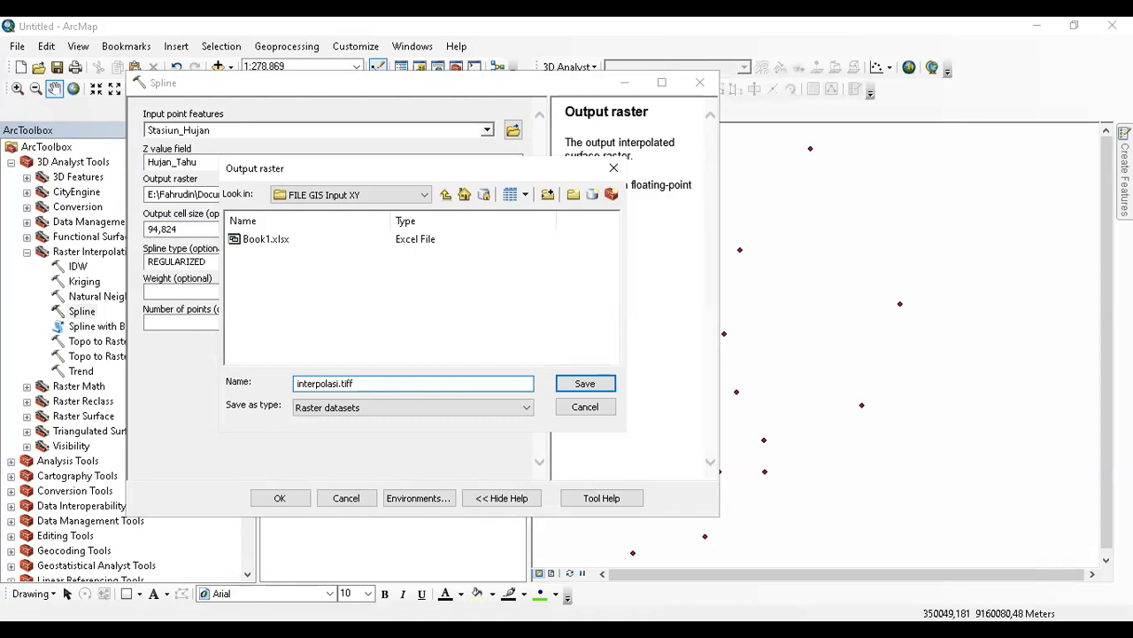
key("Return")
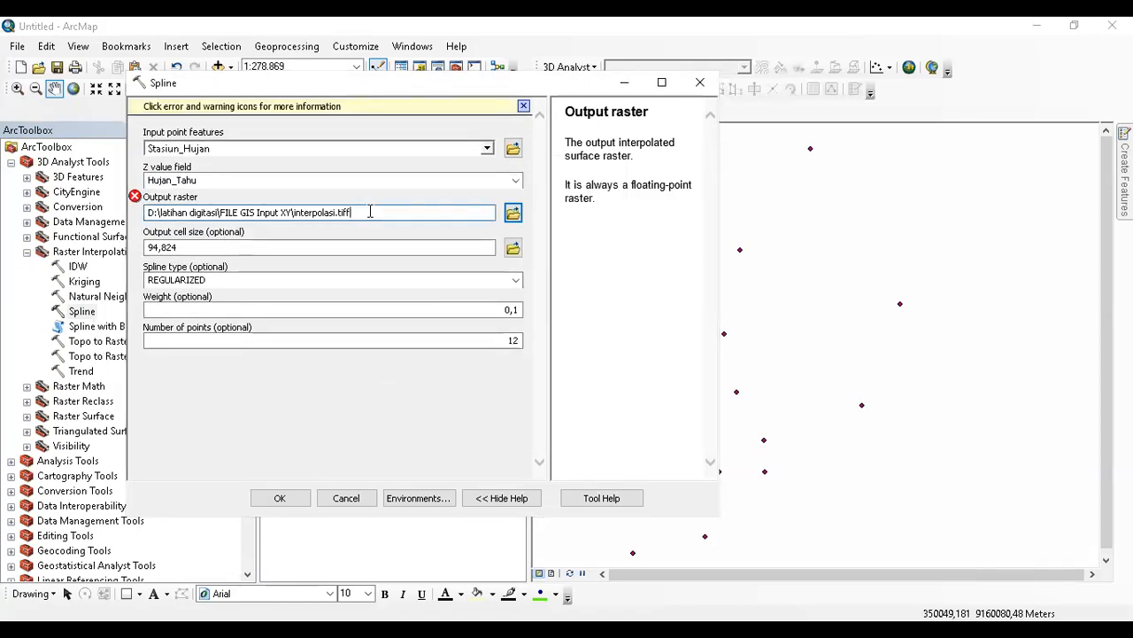
left_click(413, 407)
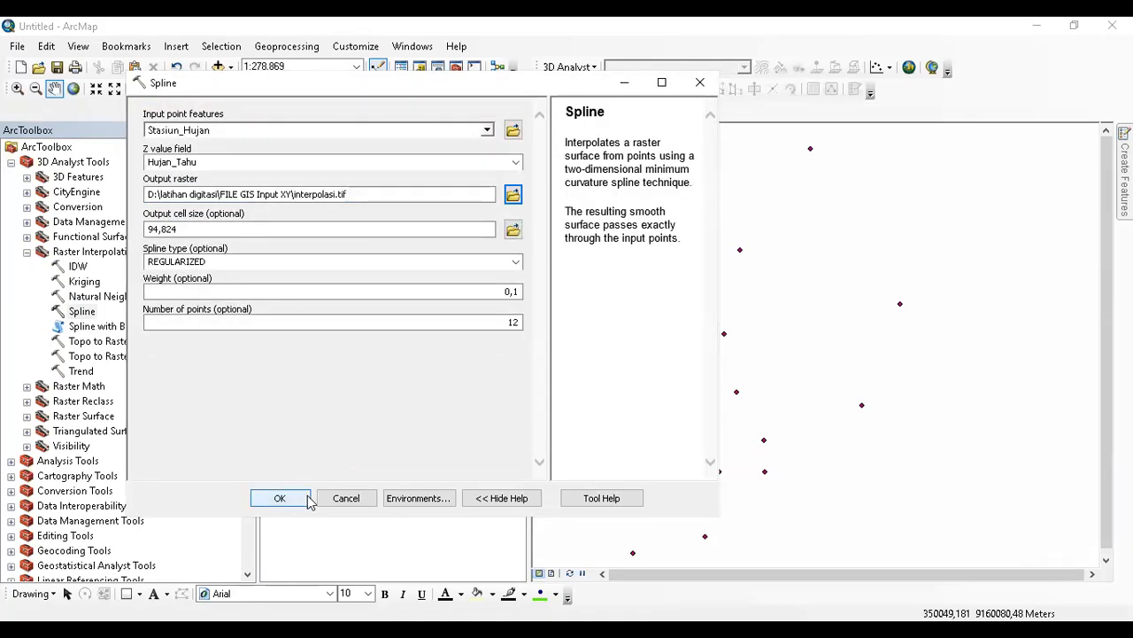
Set cell size 80, keep the REGULARIZED spline type, and run the interpolation.
double_click(164, 229)
type("80")
left_click(246, 386)
left_click(514, 261)
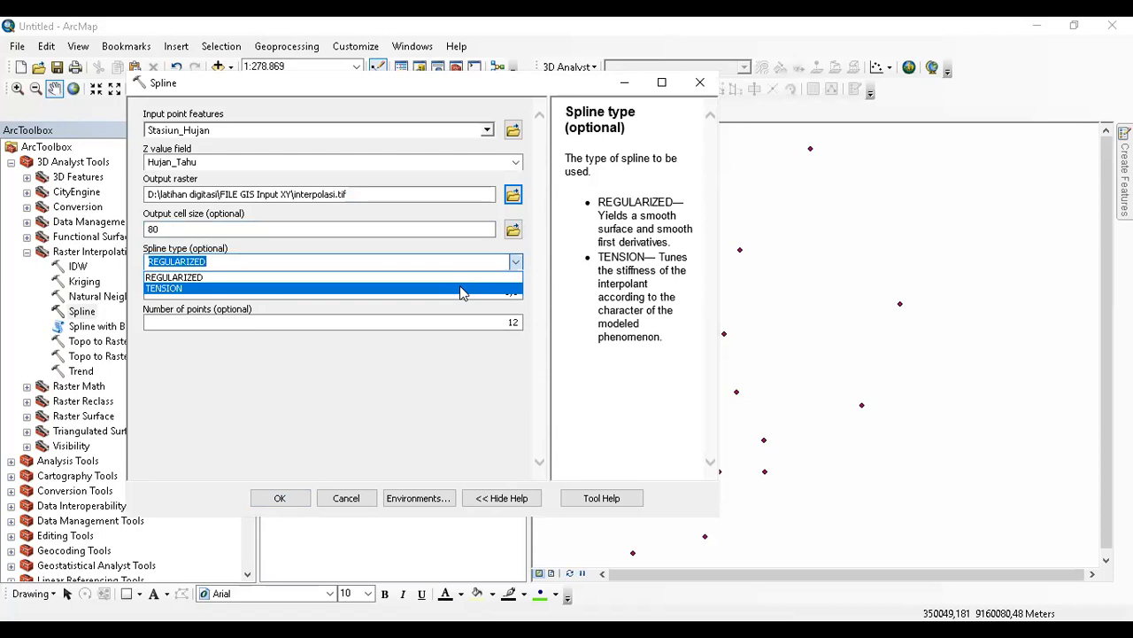
left_click(420, 368)
left_click(291, 499)
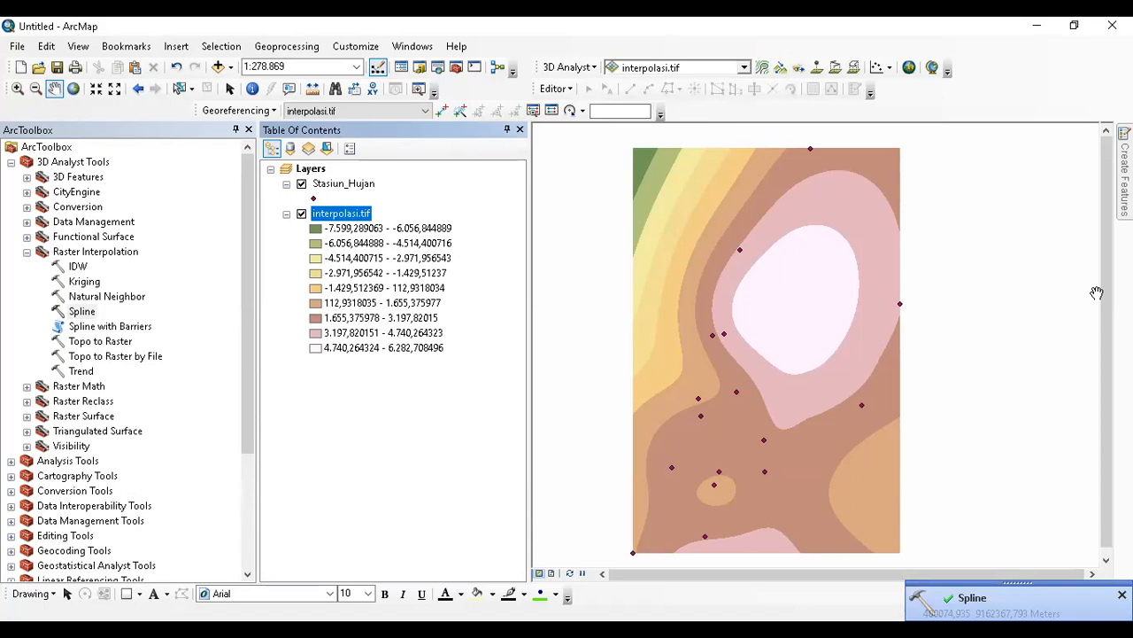
left_click(351, 215)
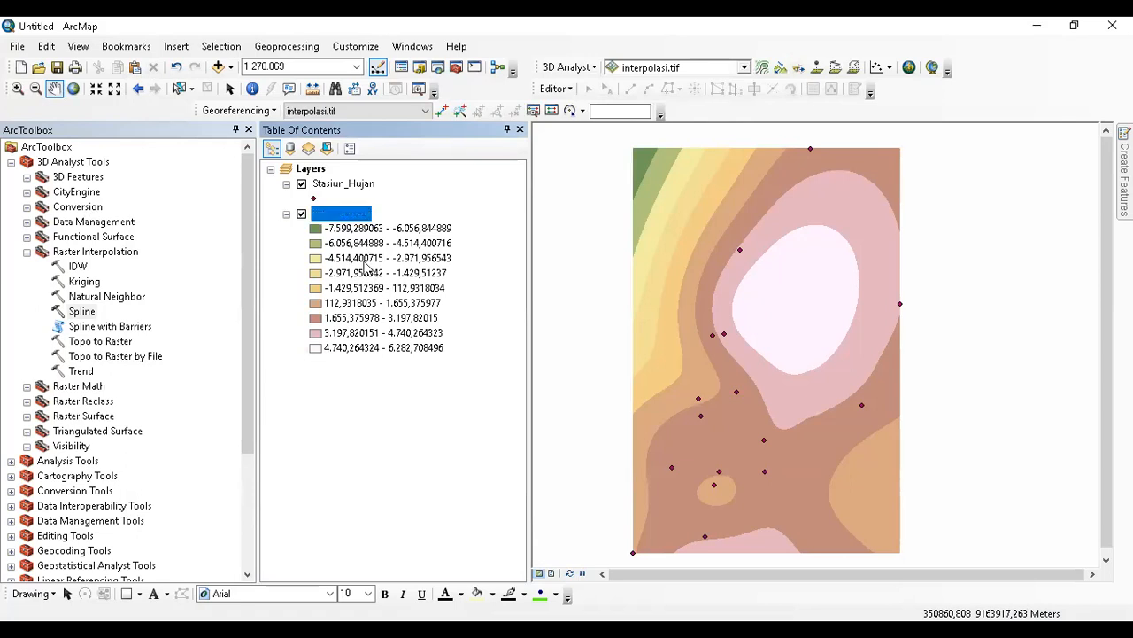
left_click(345, 183)
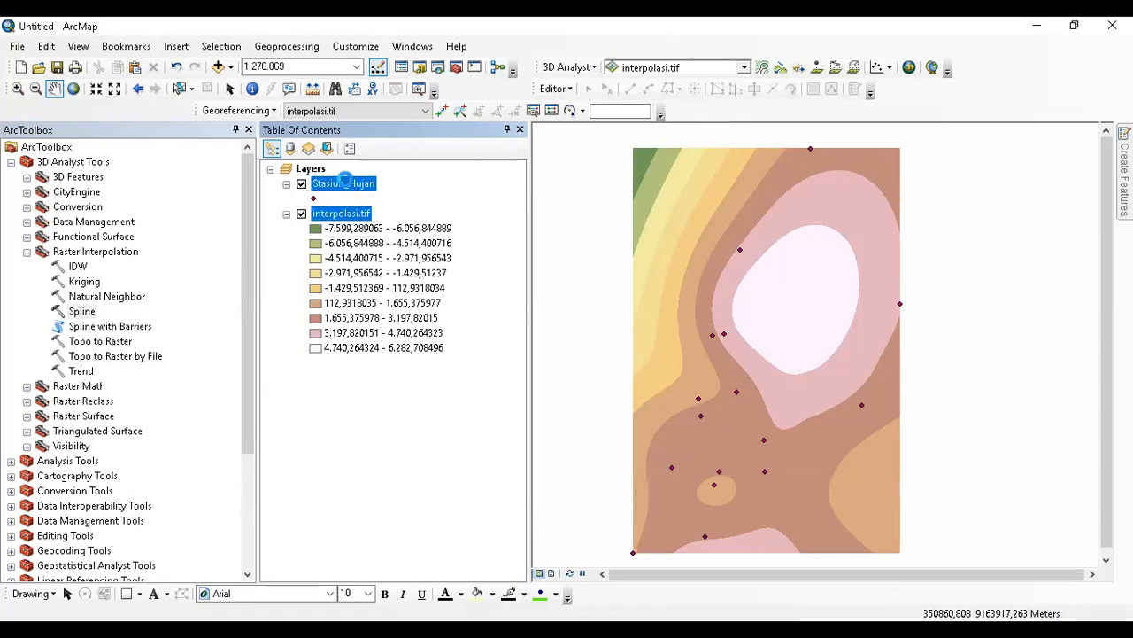
right_click(345, 183)
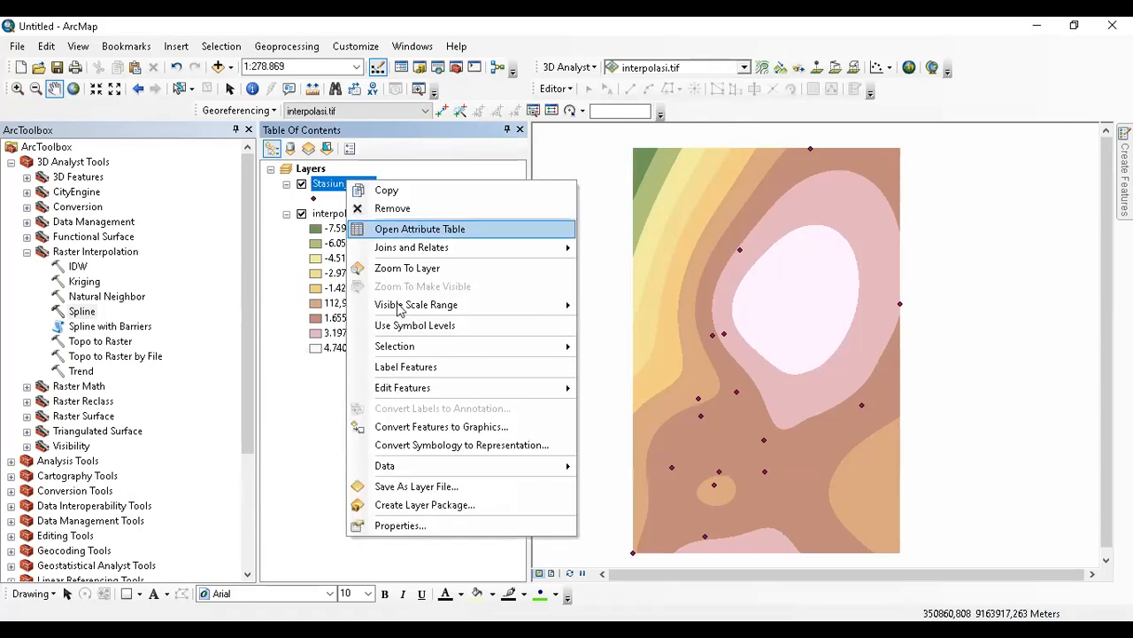
left_click(419, 230)
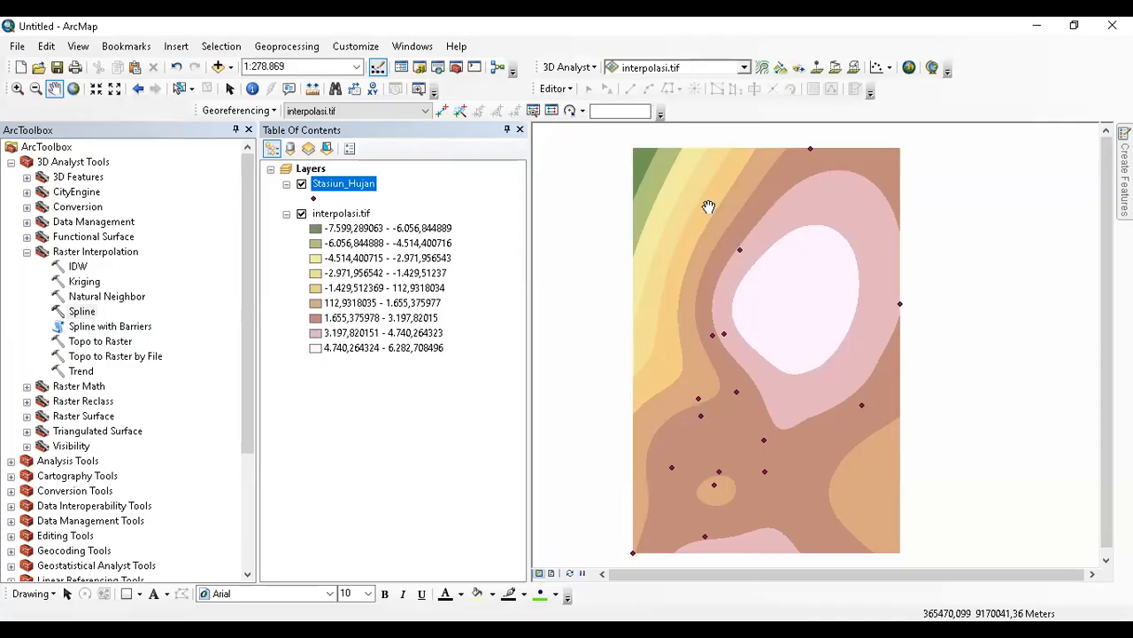
right_click(339, 182)
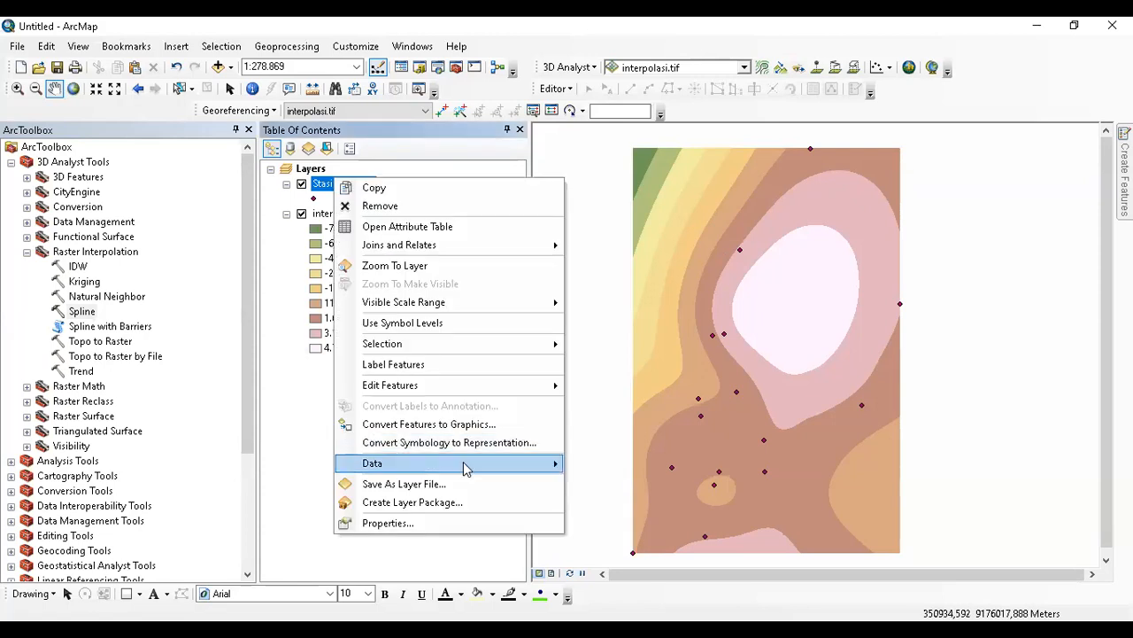
left_click(448, 364)
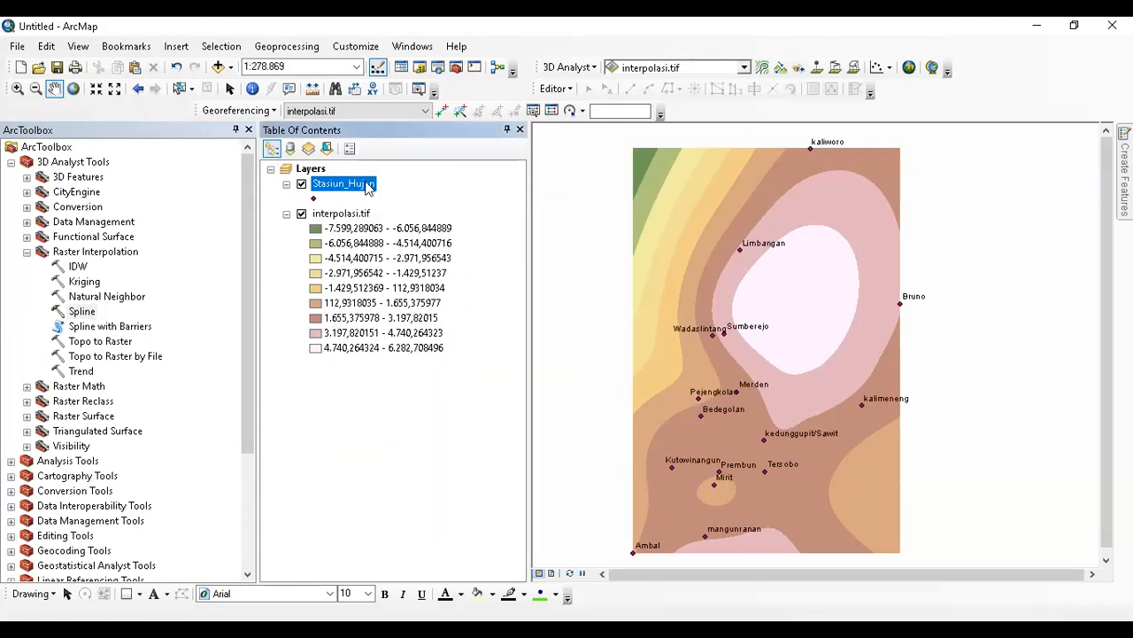
left_click(252, 89)
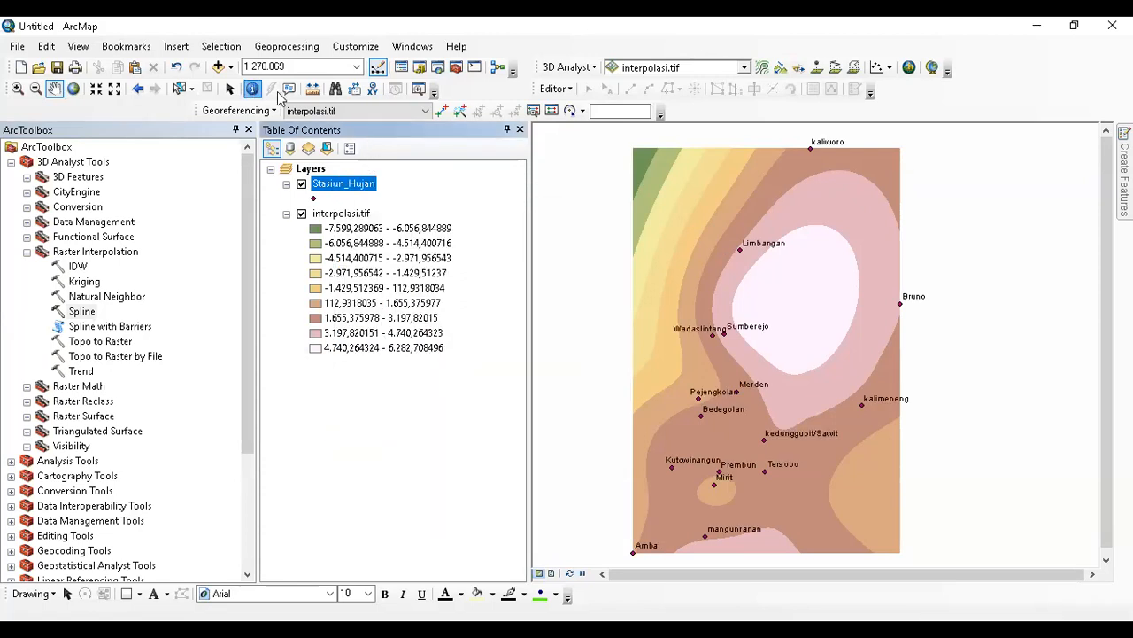
left_click(809, 151)
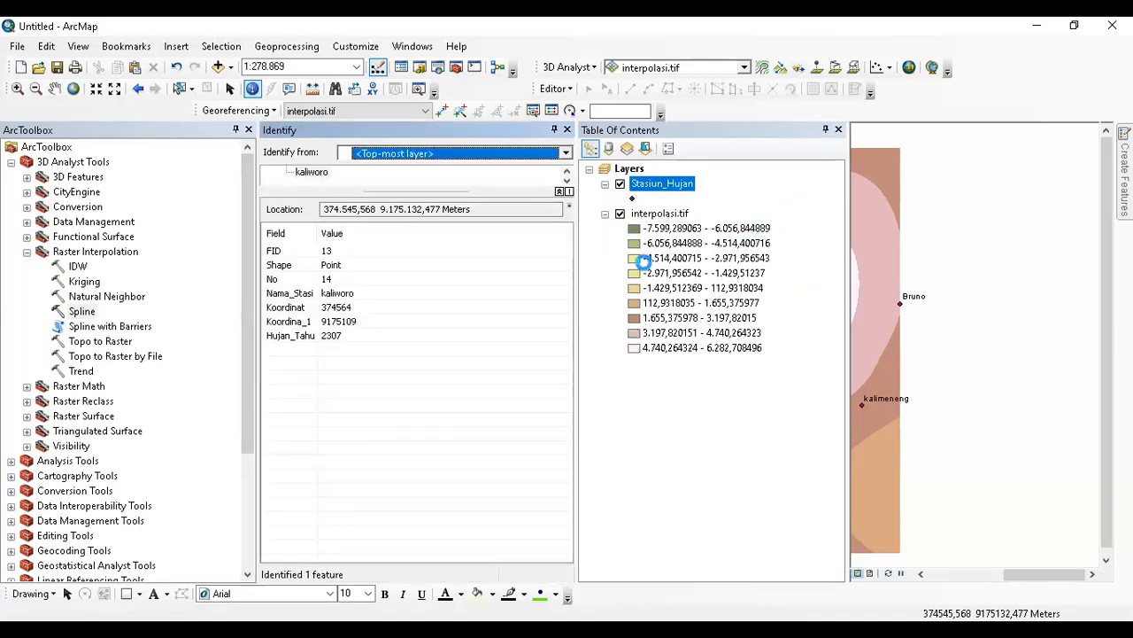
left_click(567, 130)
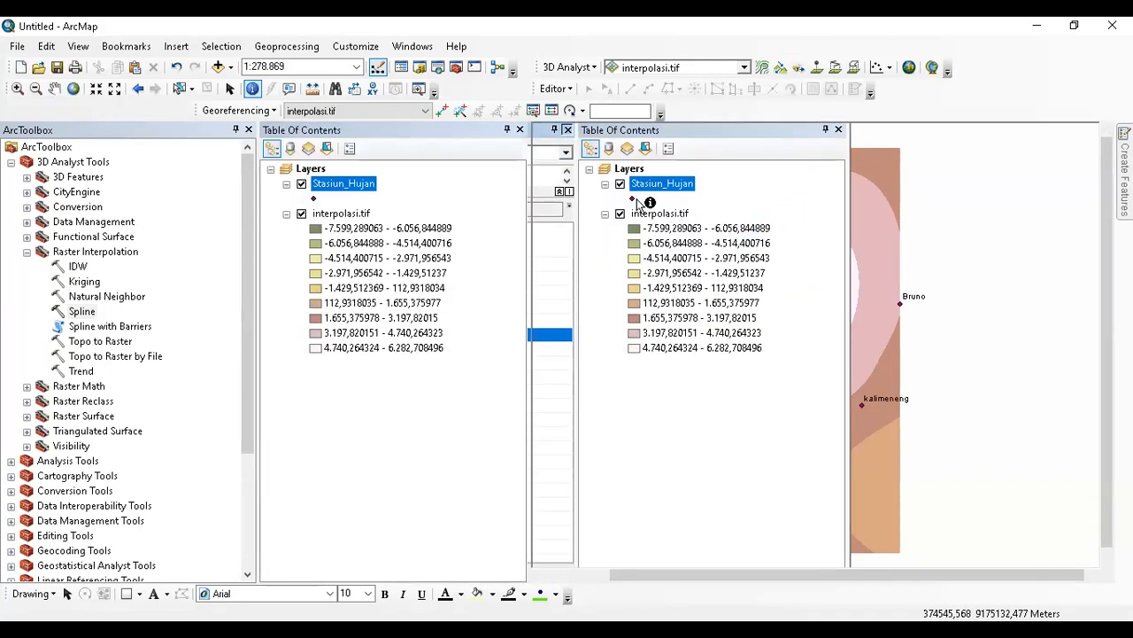
double_click(356, 216)
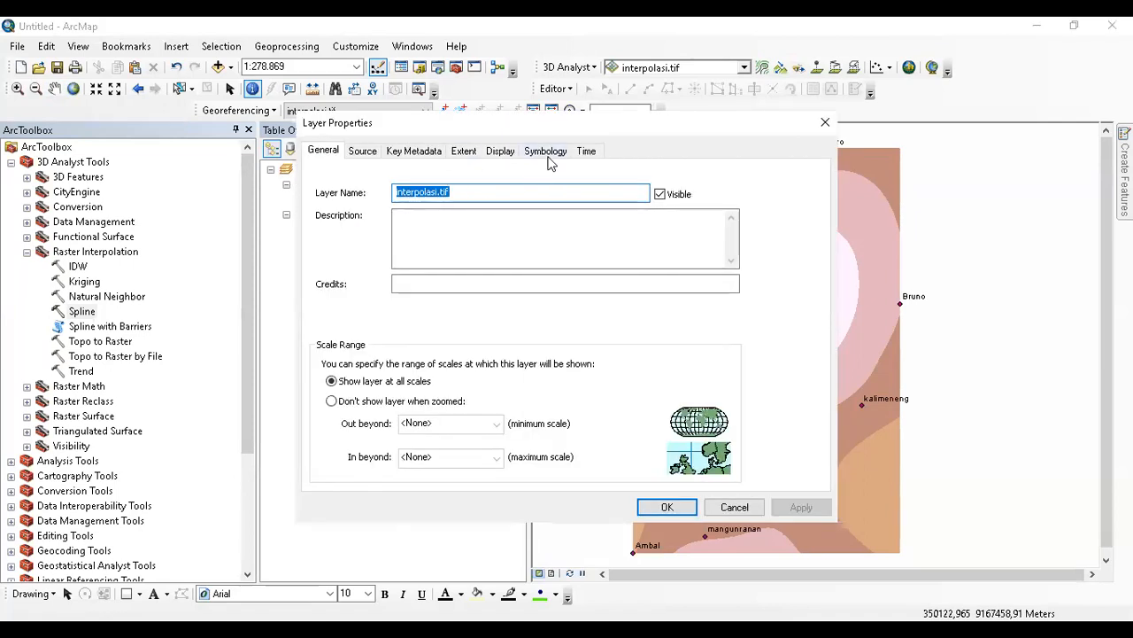
Display interpolasi.tif as Stretched with a Minimum-Maximum stretch type.
left_click(545, 152)
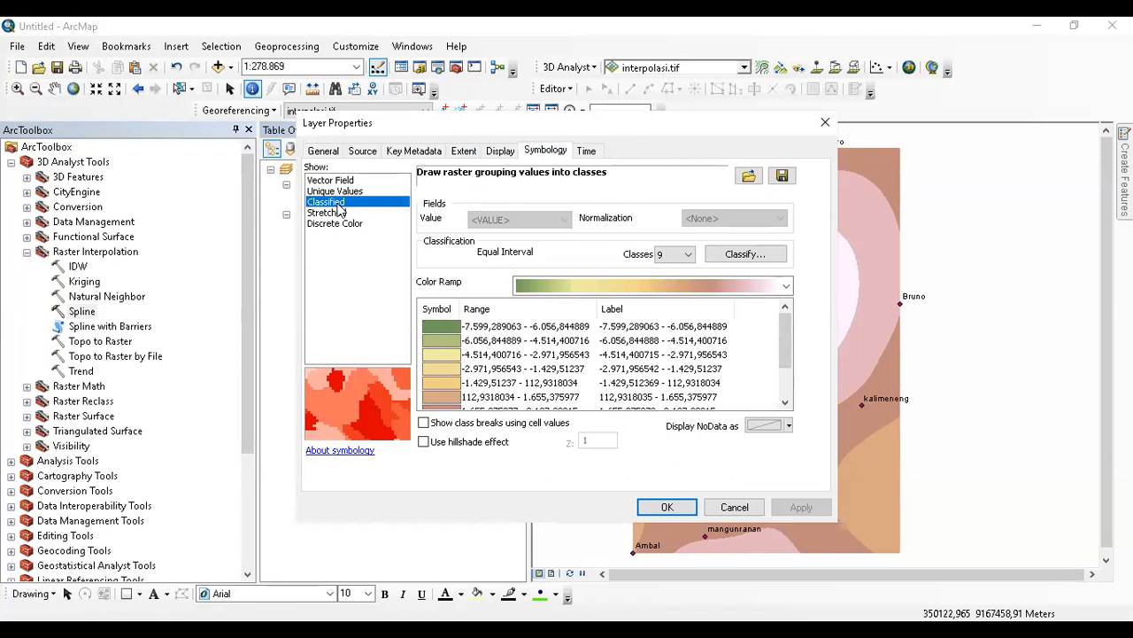
left_click(328, 213)
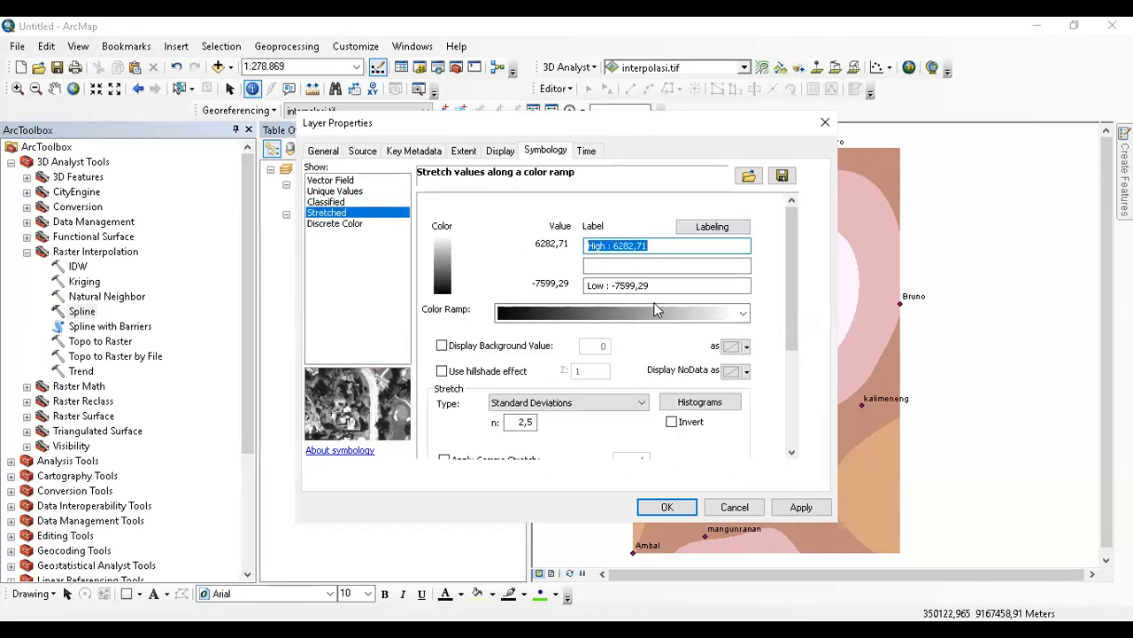
left_click(700, 229)
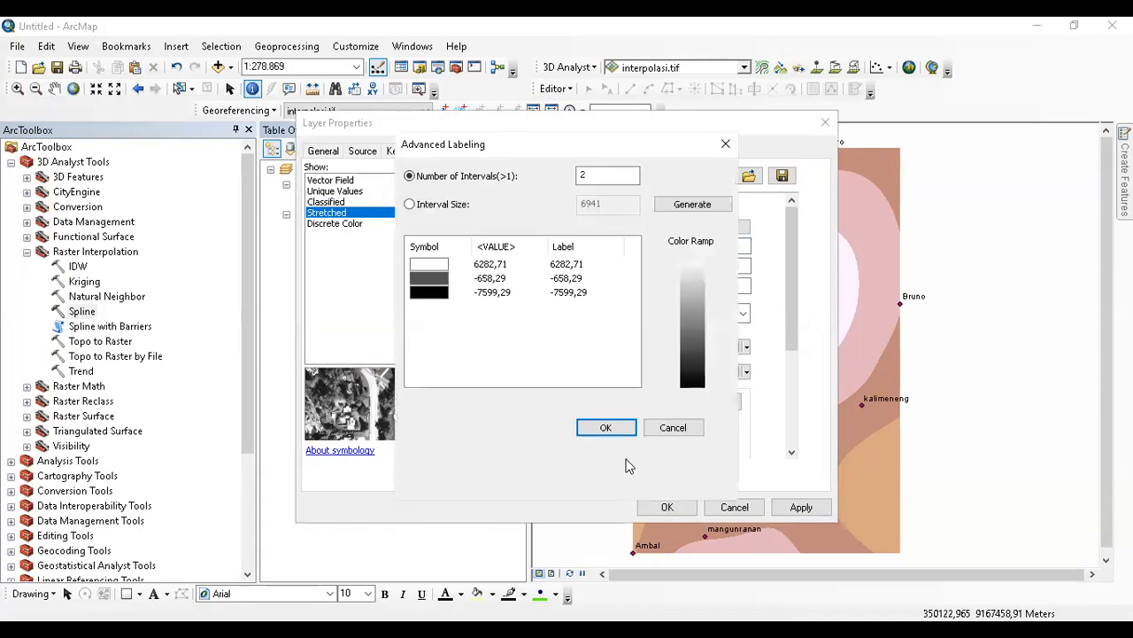
left_click(674, 427)
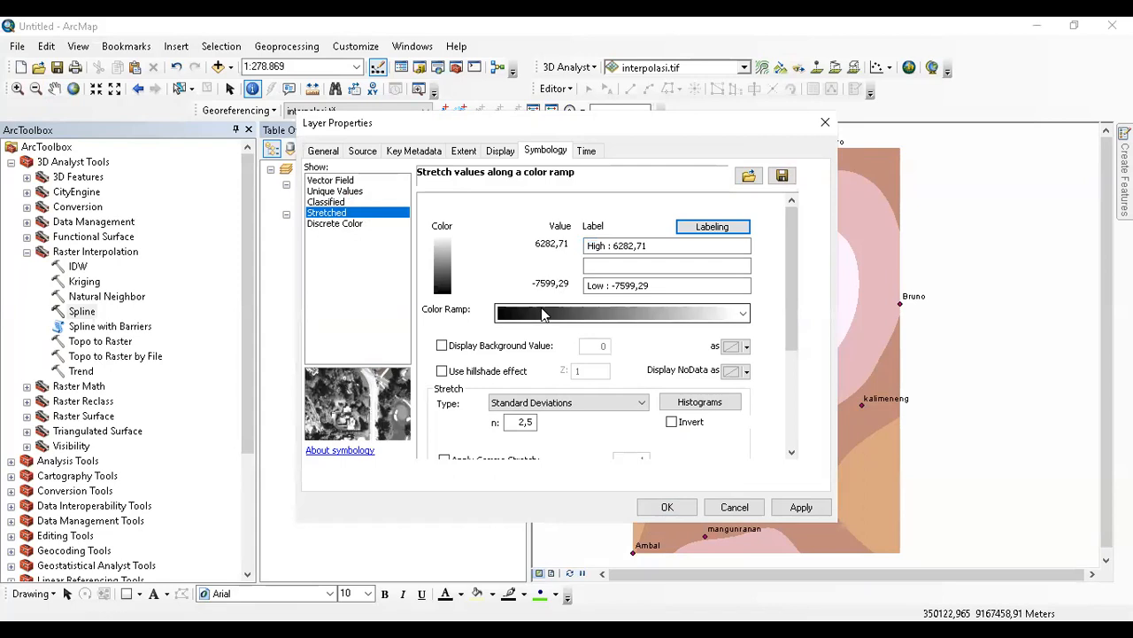
left_click(602, 405)
left_click(592, 460)
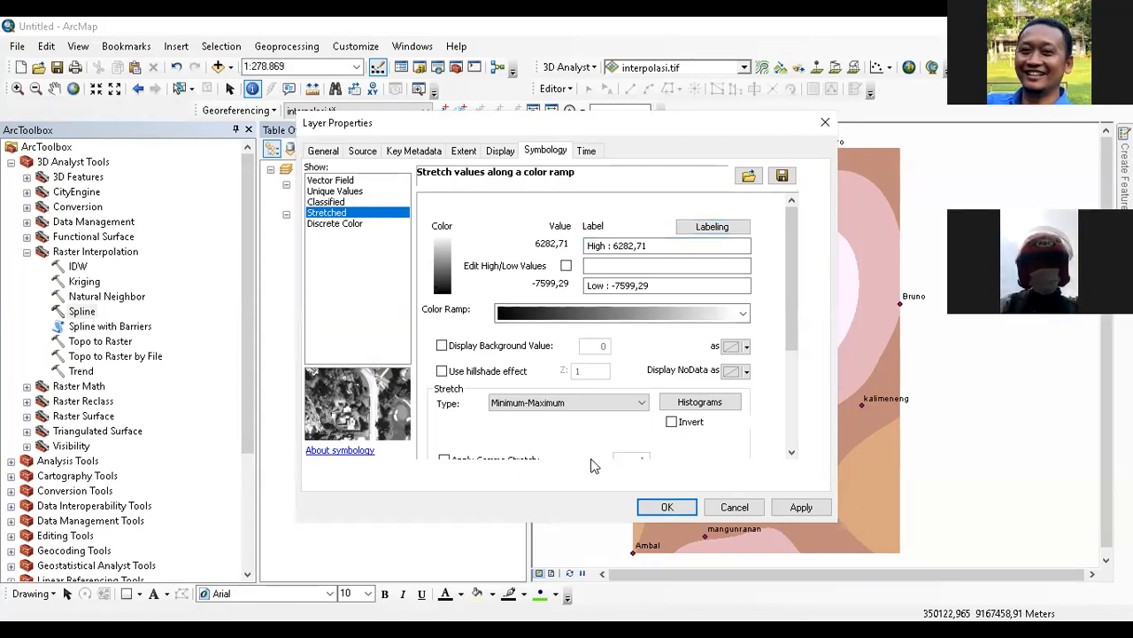
left_click(793, 508)
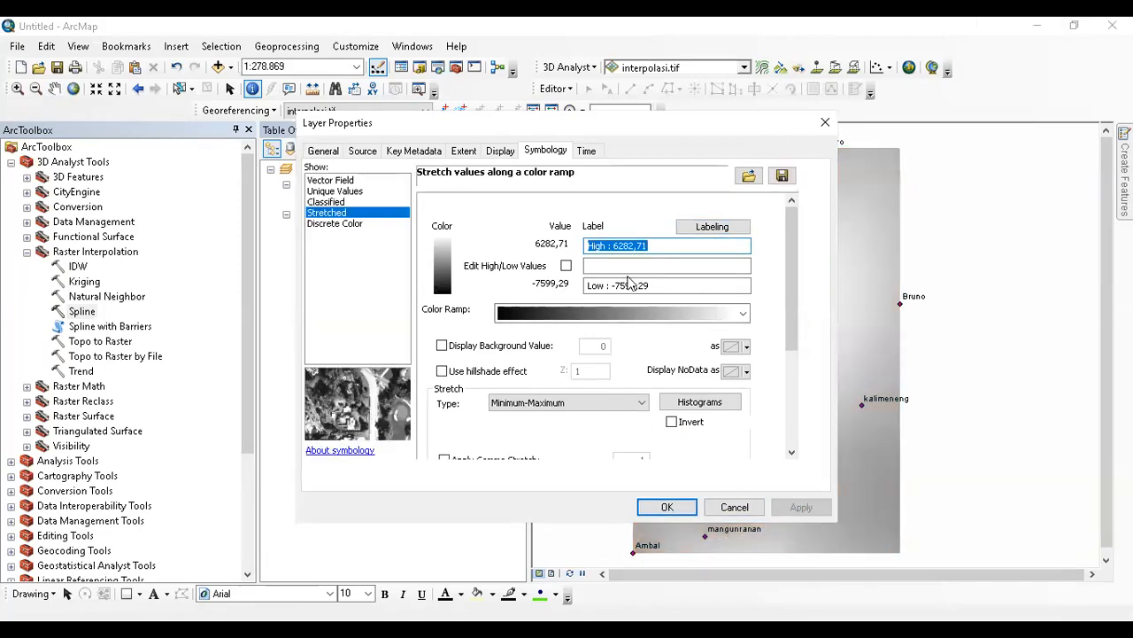
Change the stretch's Low value from -7599,29 to 0 and apply it.
left_click(566, 267)
left_click(531, 285)
left_click_drag(529, 286, 590, 299)
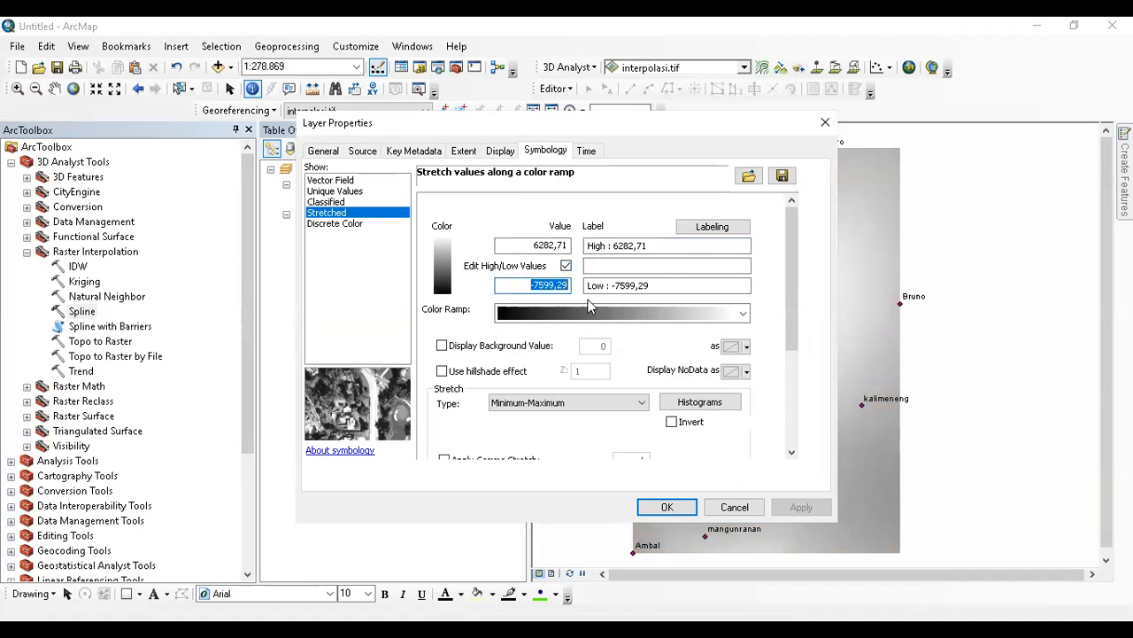
type("0")
left_click(784, 510)
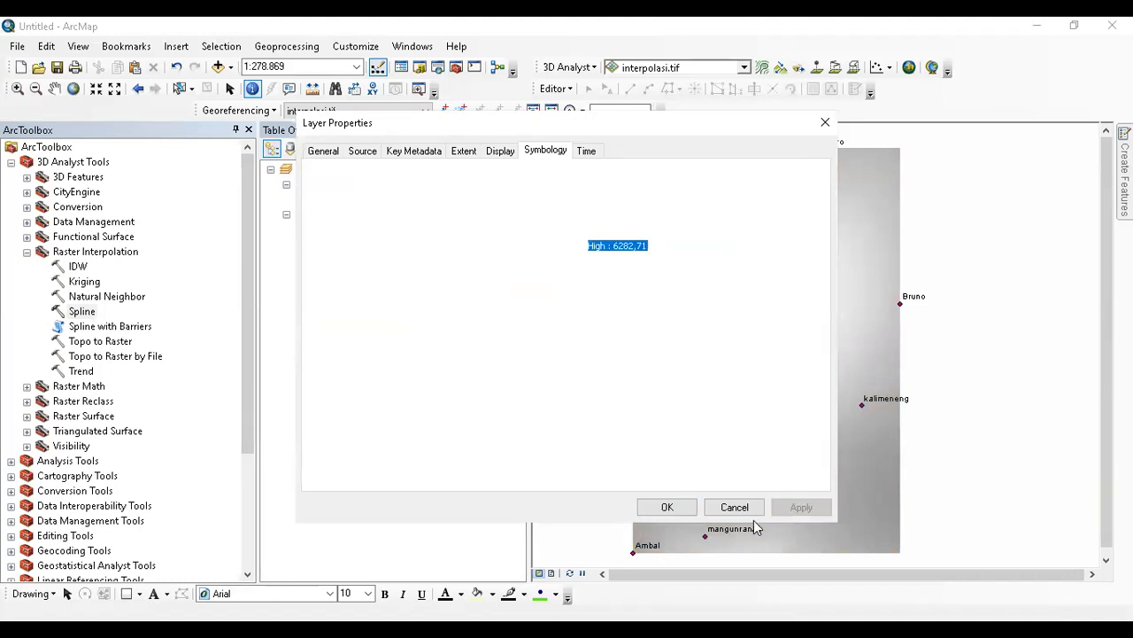
left_click(666, 507)
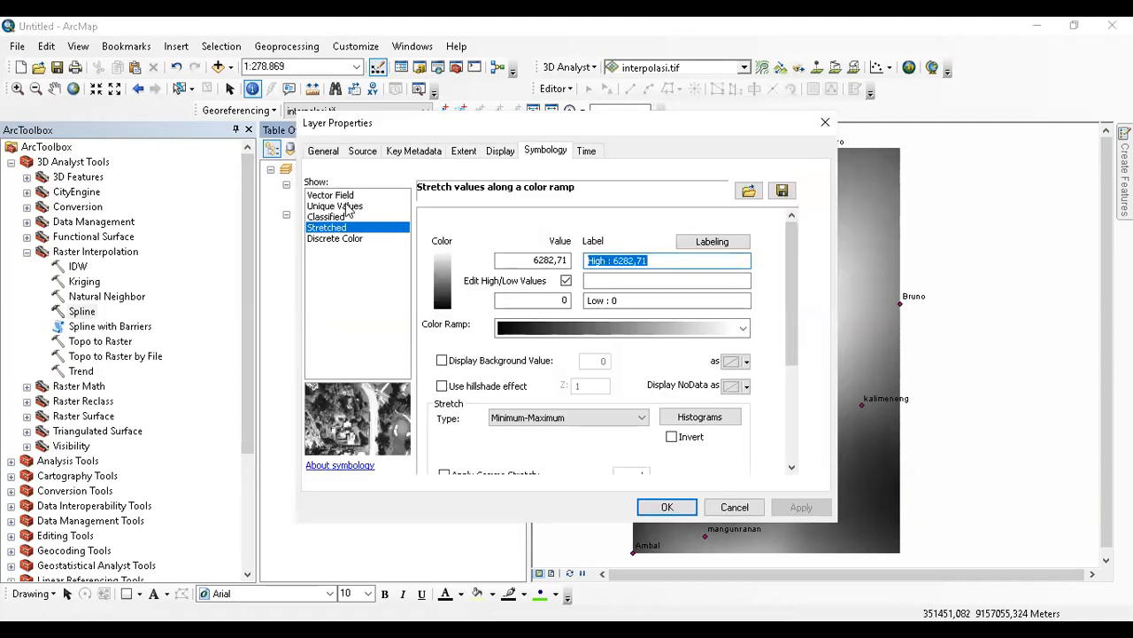
After Unique Values fails, classify the raster into 10 classes with a light-to-dark green ramp.
left_click(348, 207)
left_click(620, 390)
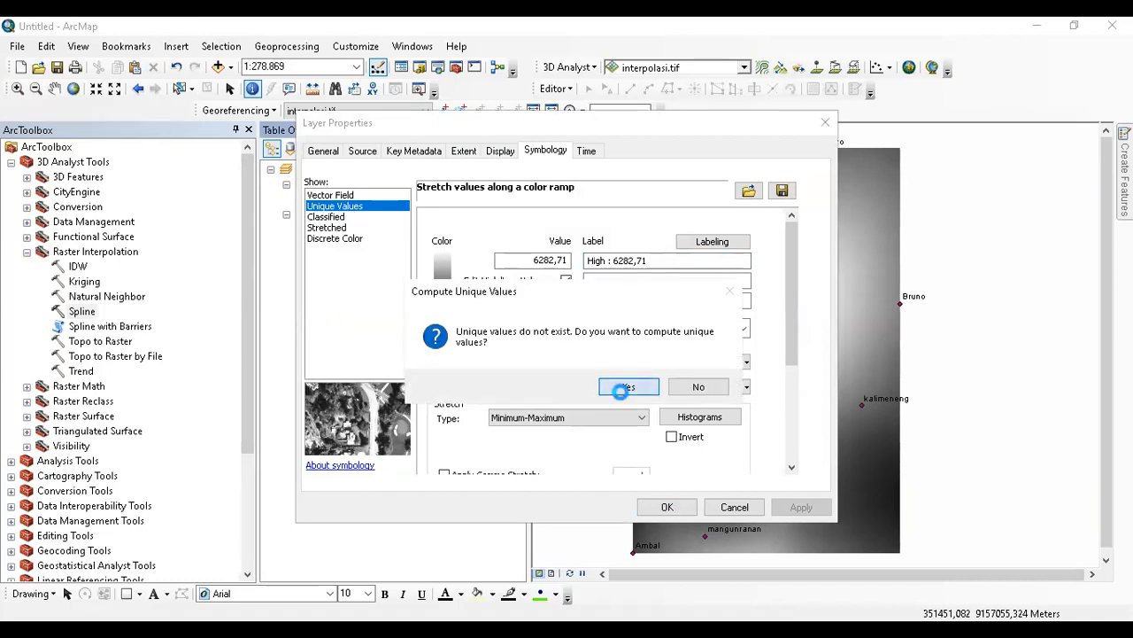
left_click(686, 387)
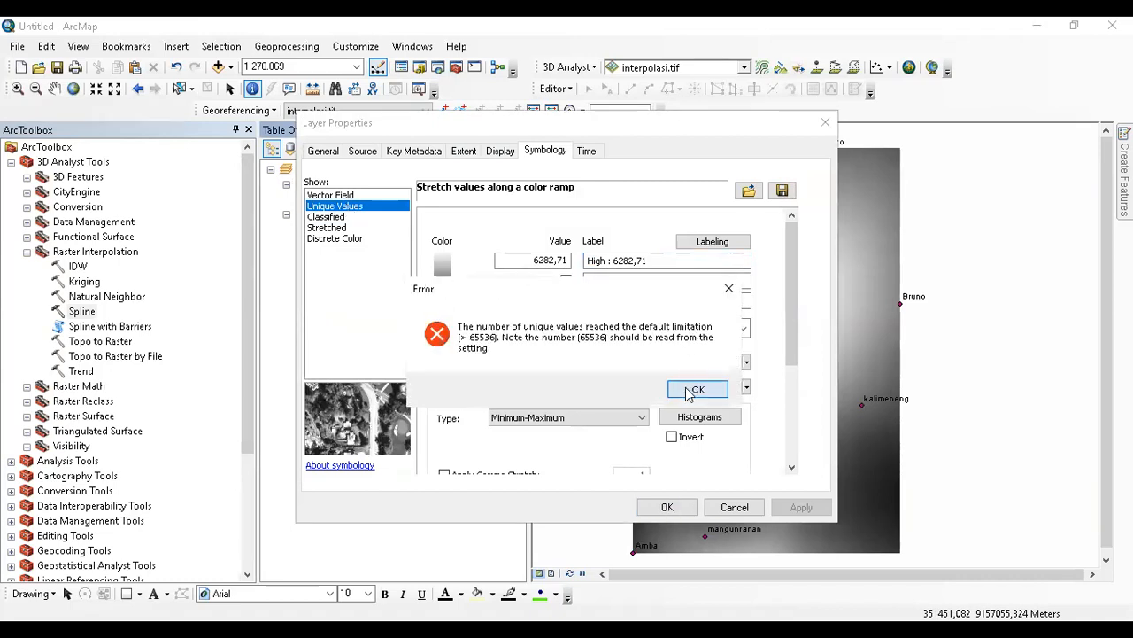
left_click(330, 217)
left_click(688, 269)
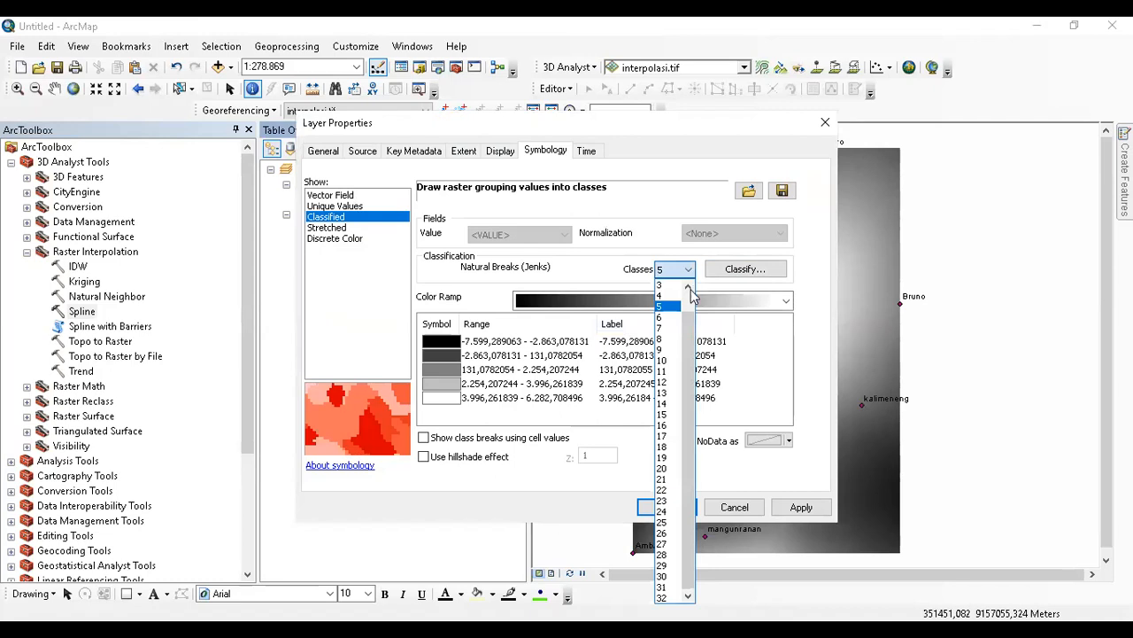
left_click(671, 360)
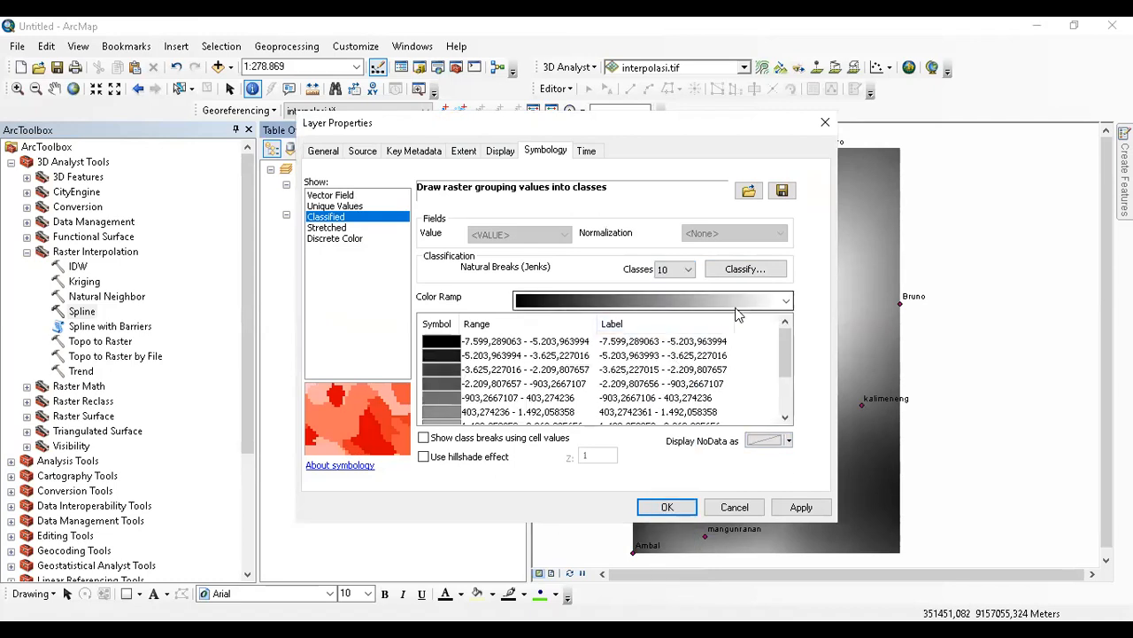
left_click(703, 301)
left_click(679, 263)
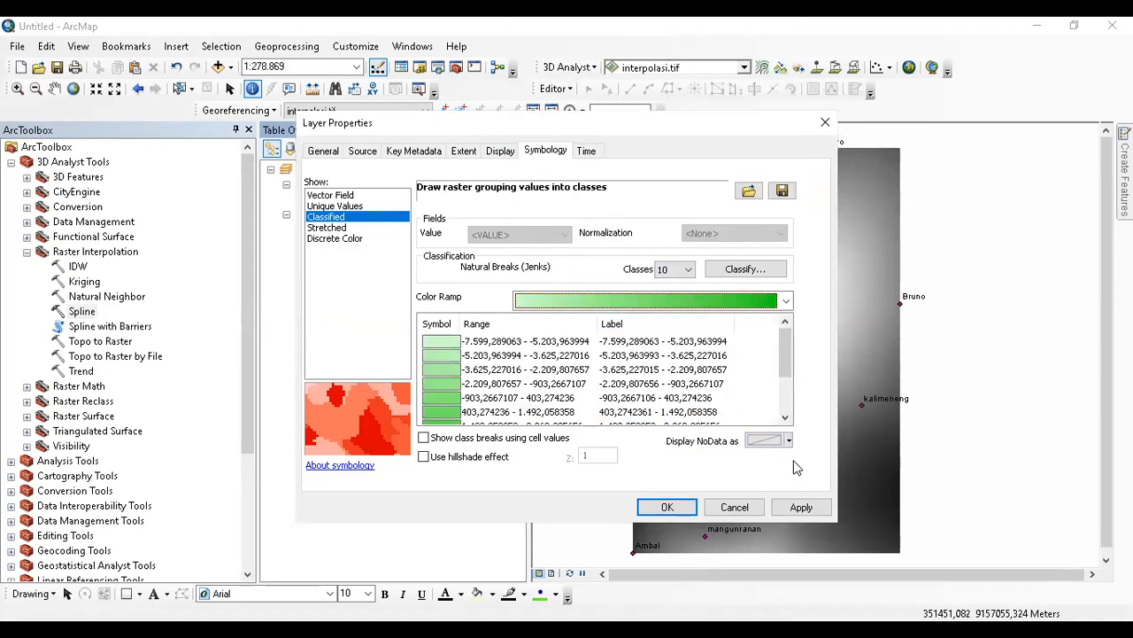
left_click(799, 505)
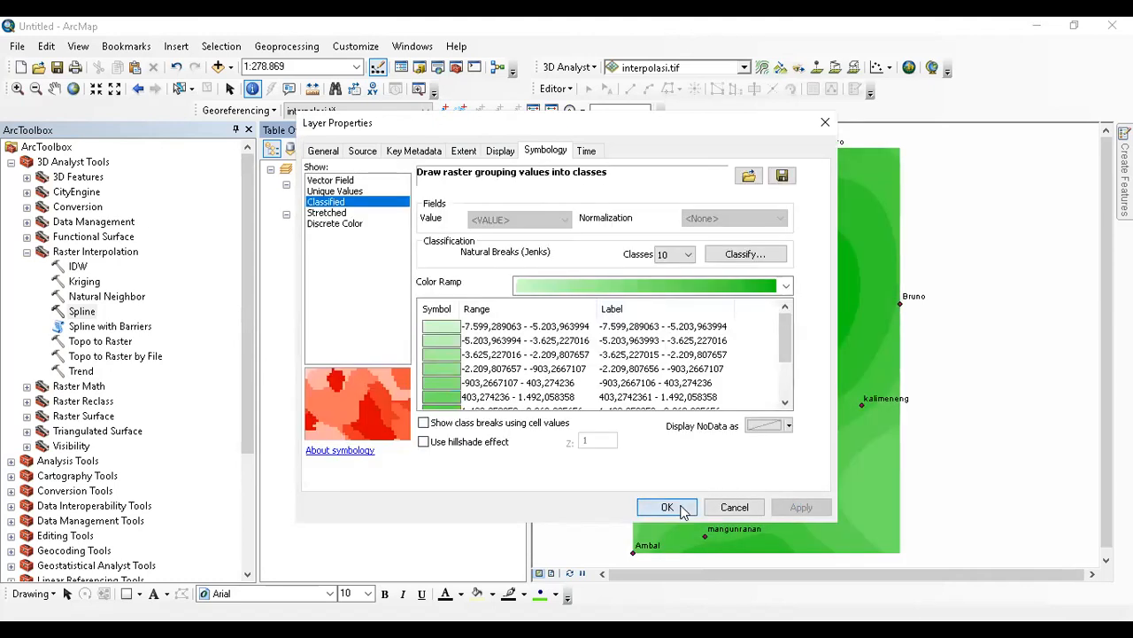
left_click(666, 507)
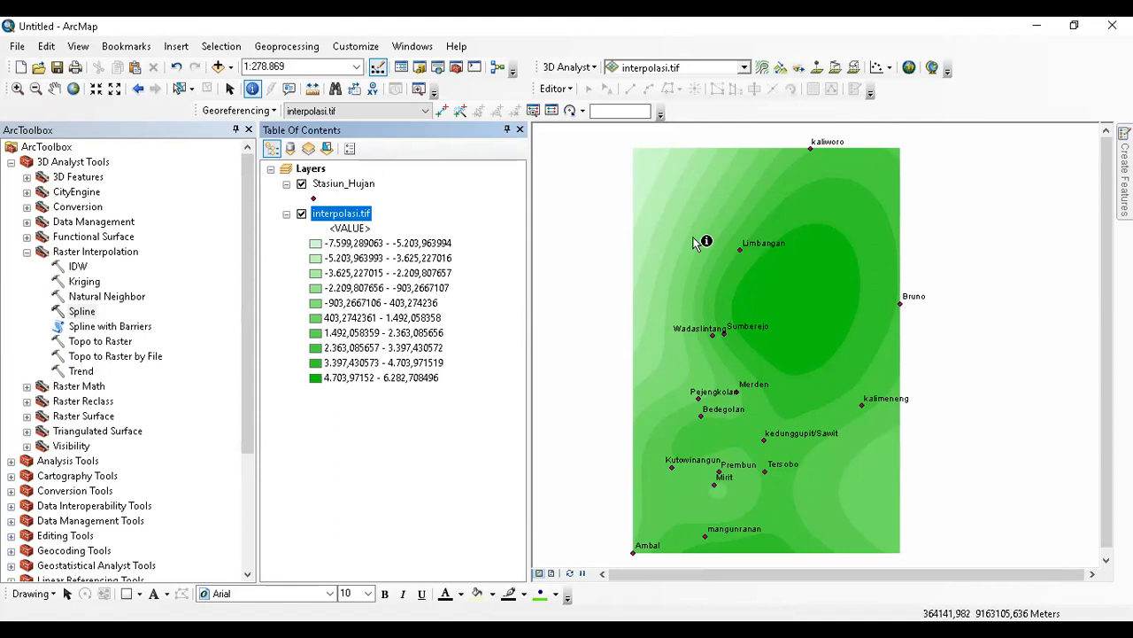
Remove the interpolasi.tif and Stasiun_Hujan layers and close ArcToolbox.
right_click(365, 219)
left_click(385, 279)
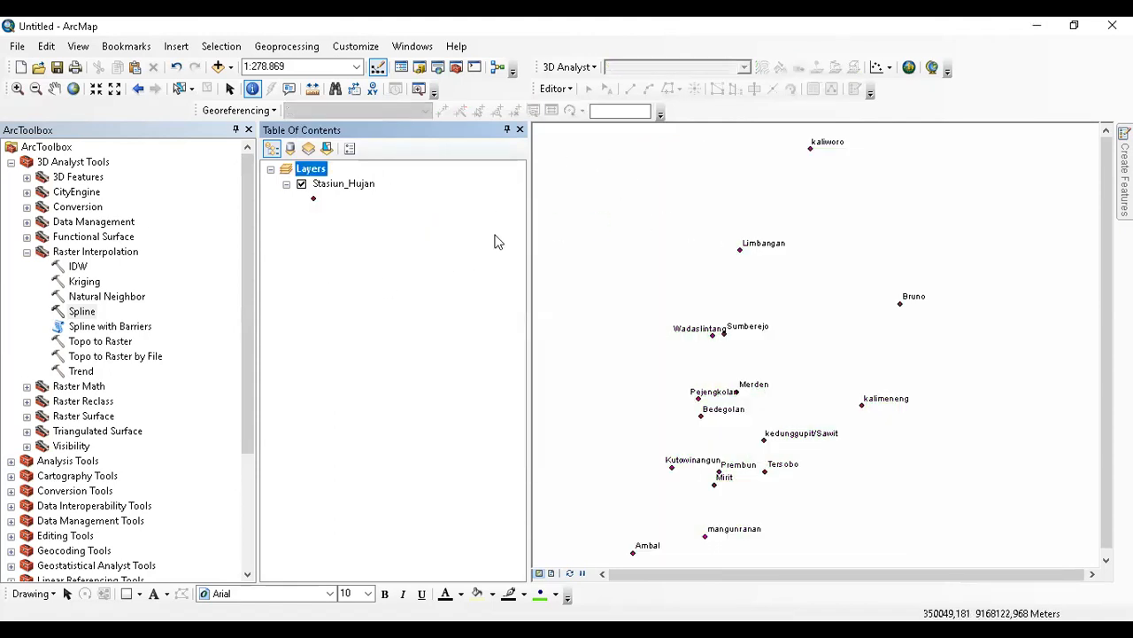
left_click(248, 129)
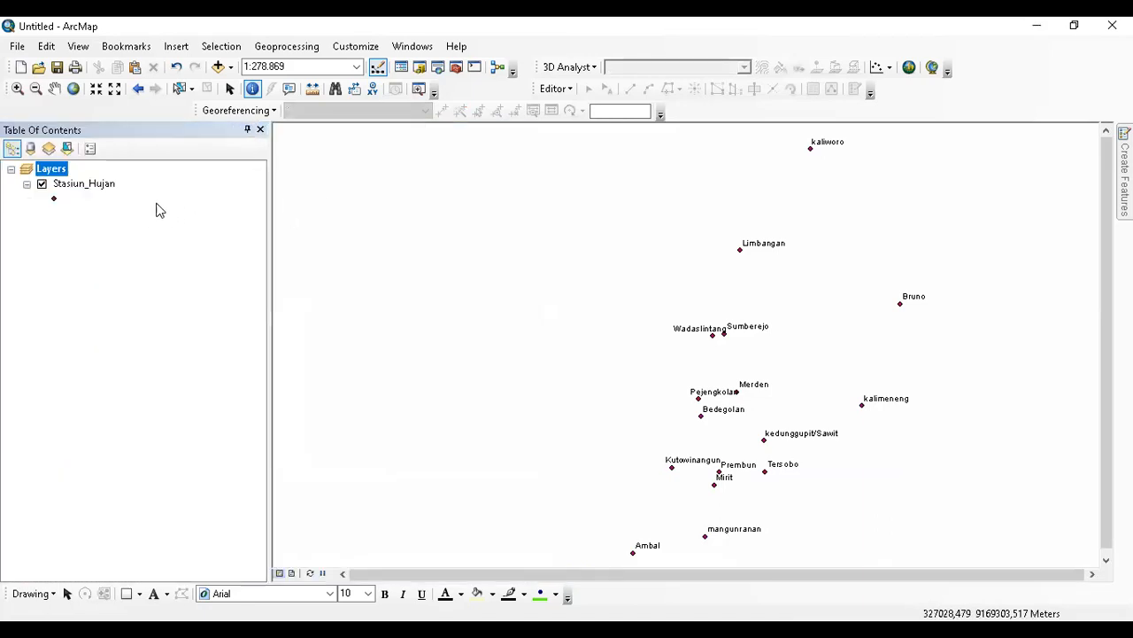
left_click(88, 186)
right_click(88, 188)
left_click(124, 218)
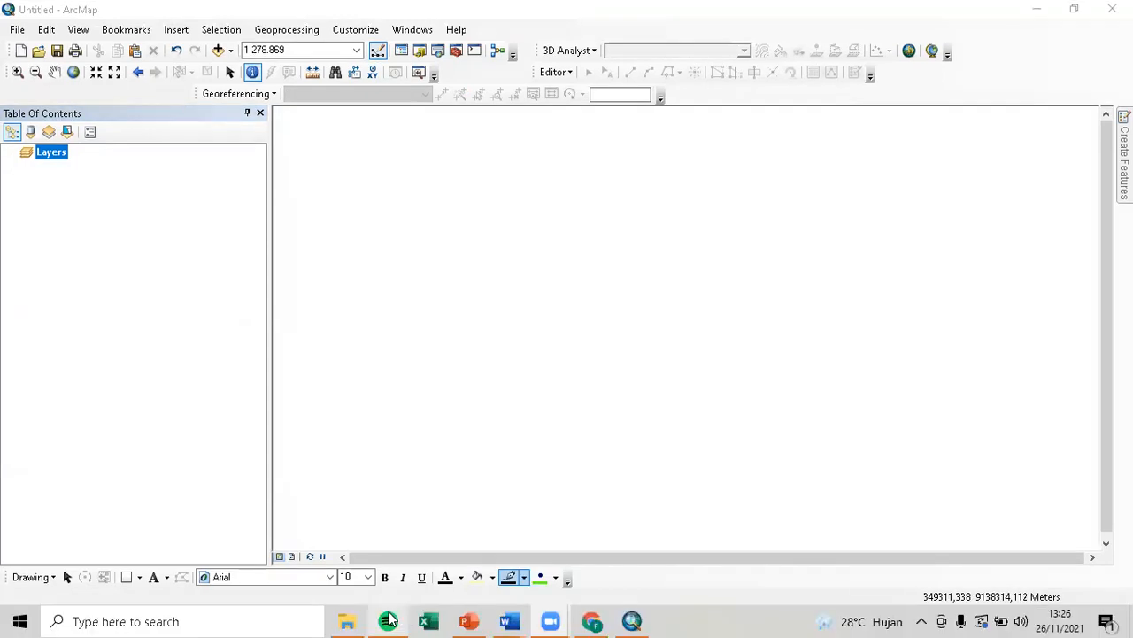
left_click(348, 621)
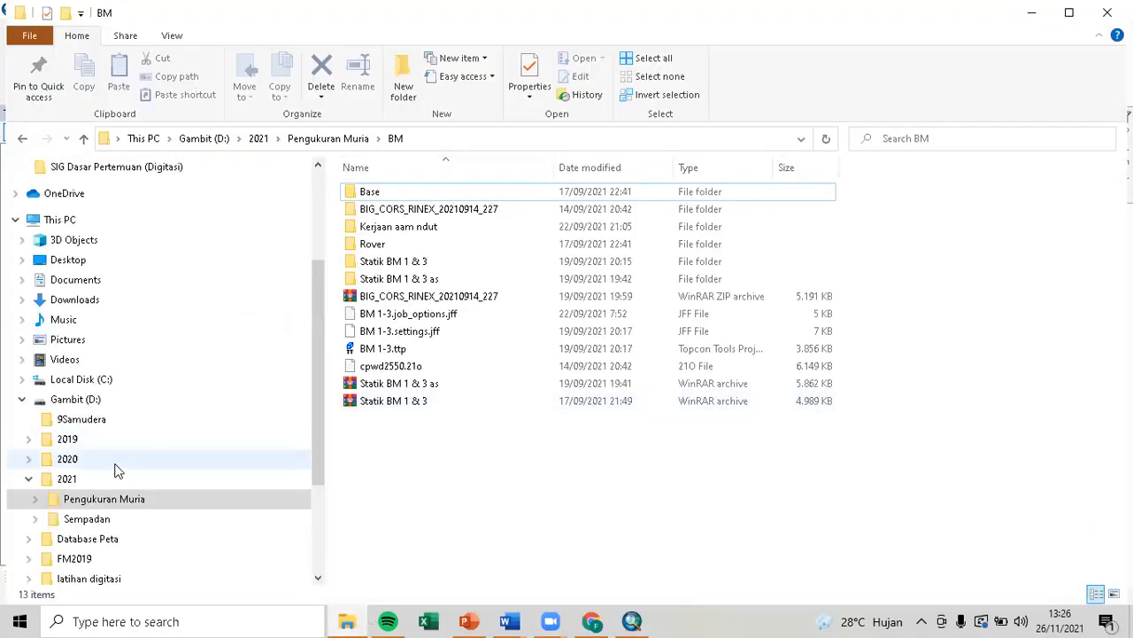
Browse to D:\latihan digitasi\File GIS JOIN and open the [SP2020] population workbook in Excel.
left_click(109, 539)
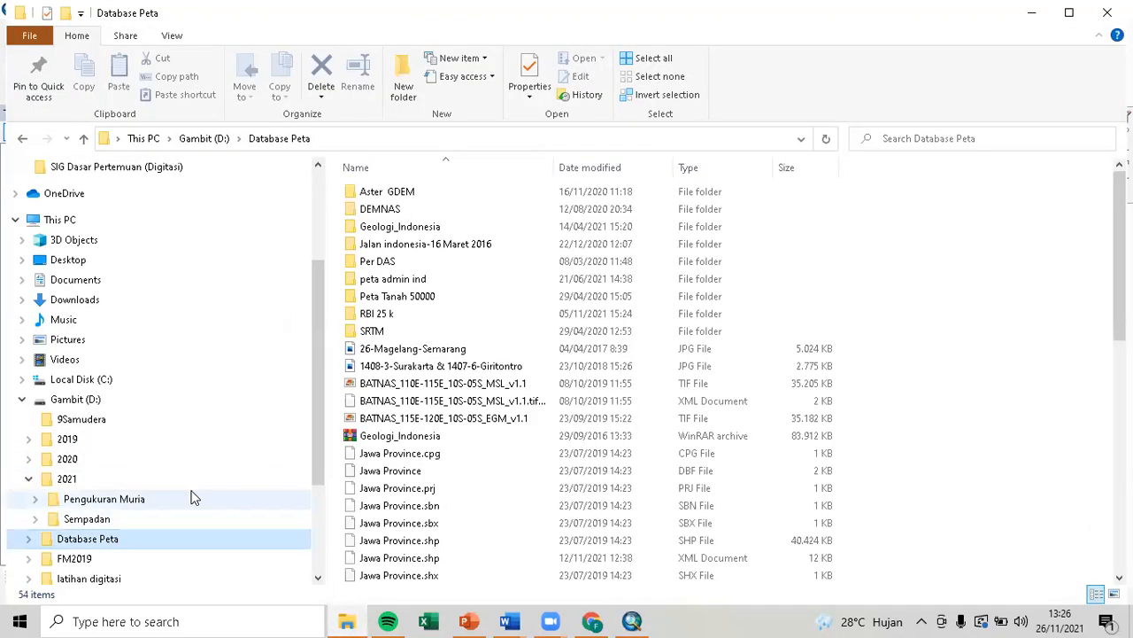
scroll(133, 540, "down", 1)
left_click(105, 560)
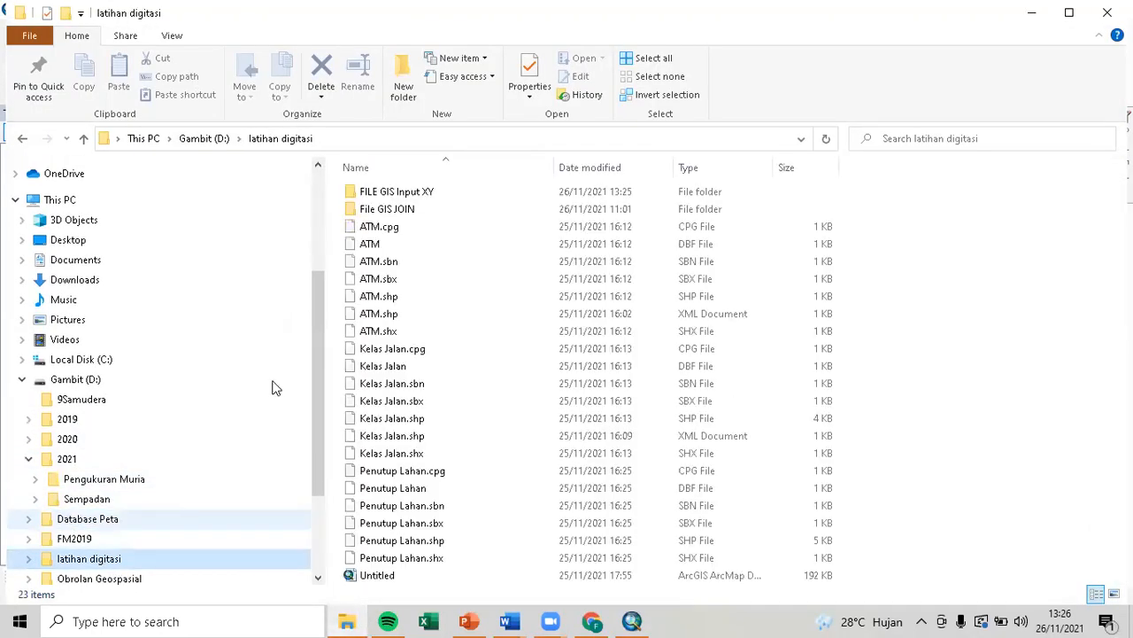
double_click(374, 208)
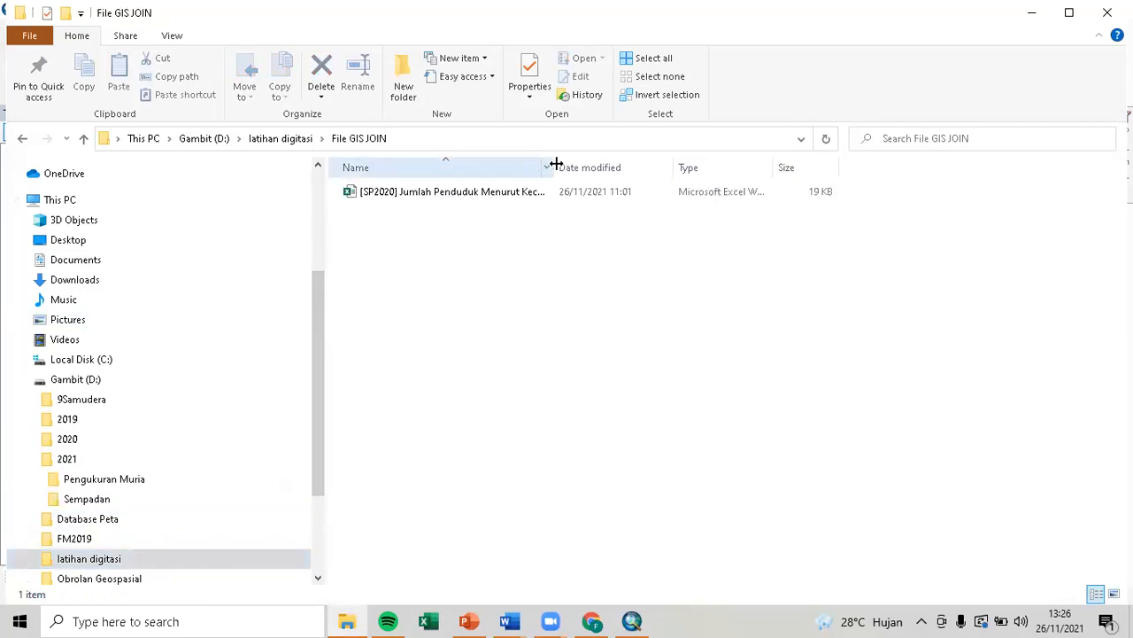
left_click_drag(556, 162, 725, 195)
left_click(606, 194)
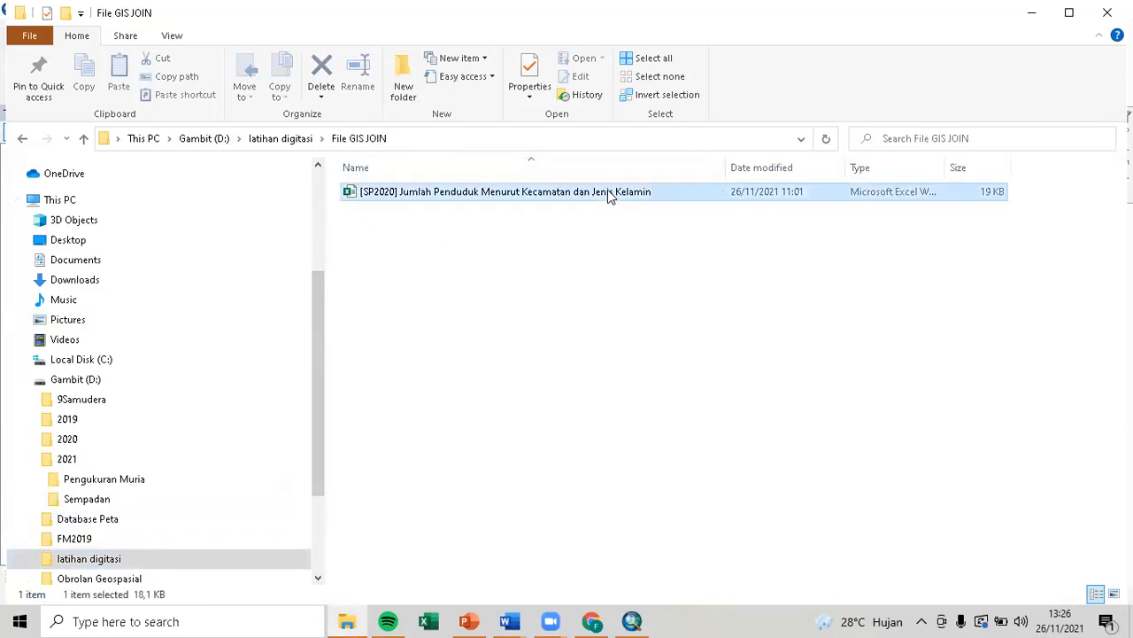
right_click(597, 194)
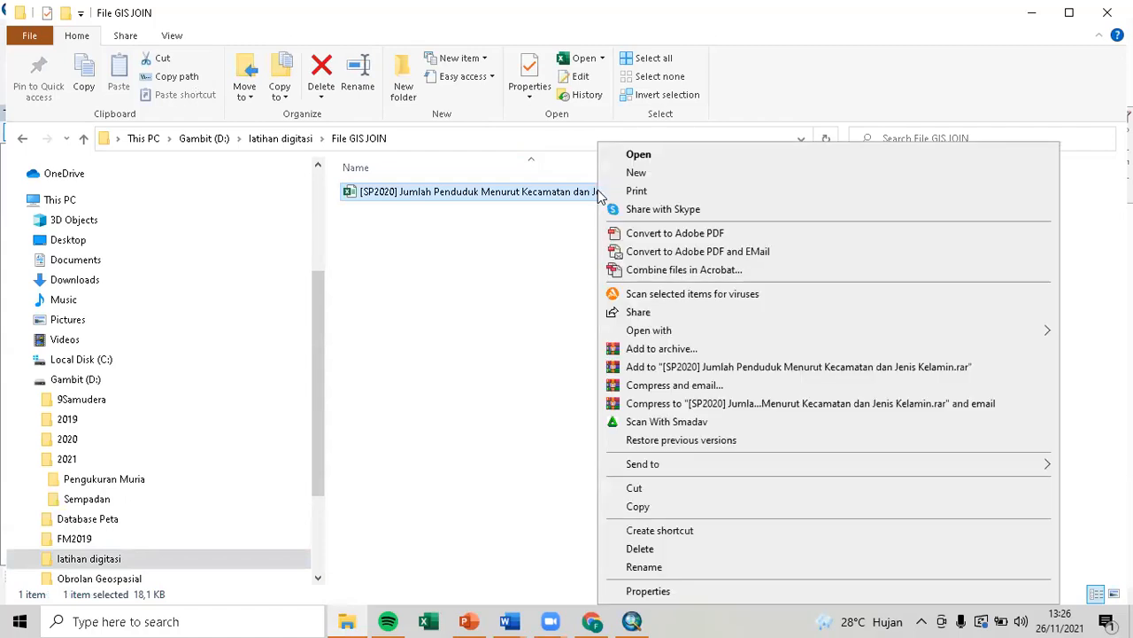
left_click(662, 156)
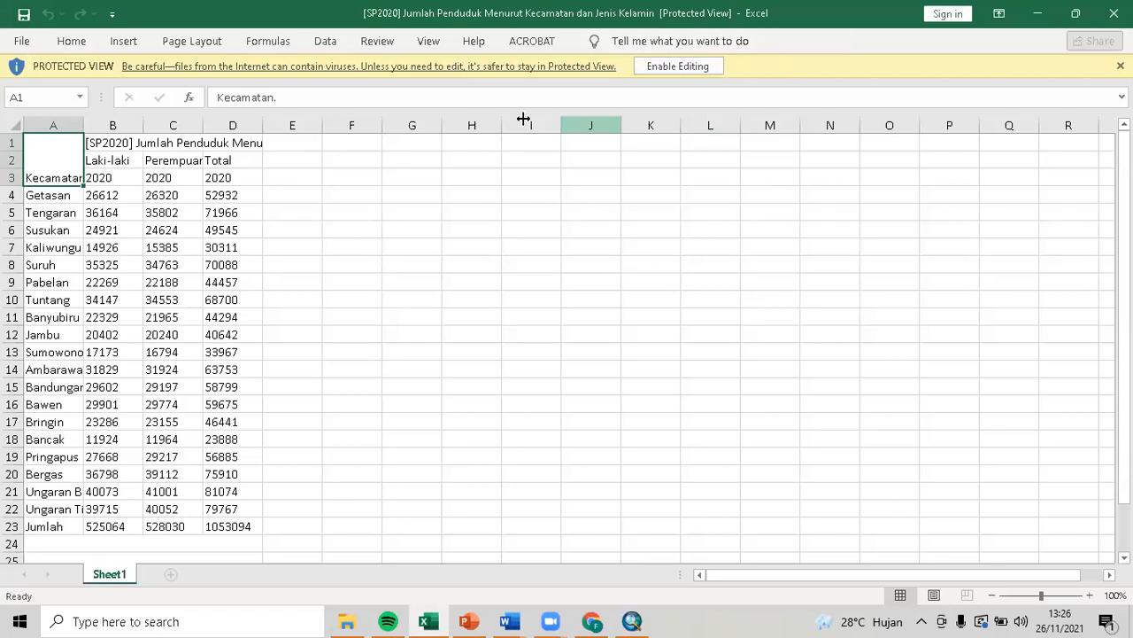
Enable editing on the population workbook and autofit column A to the kecamatan names.
left_click(674, 70)
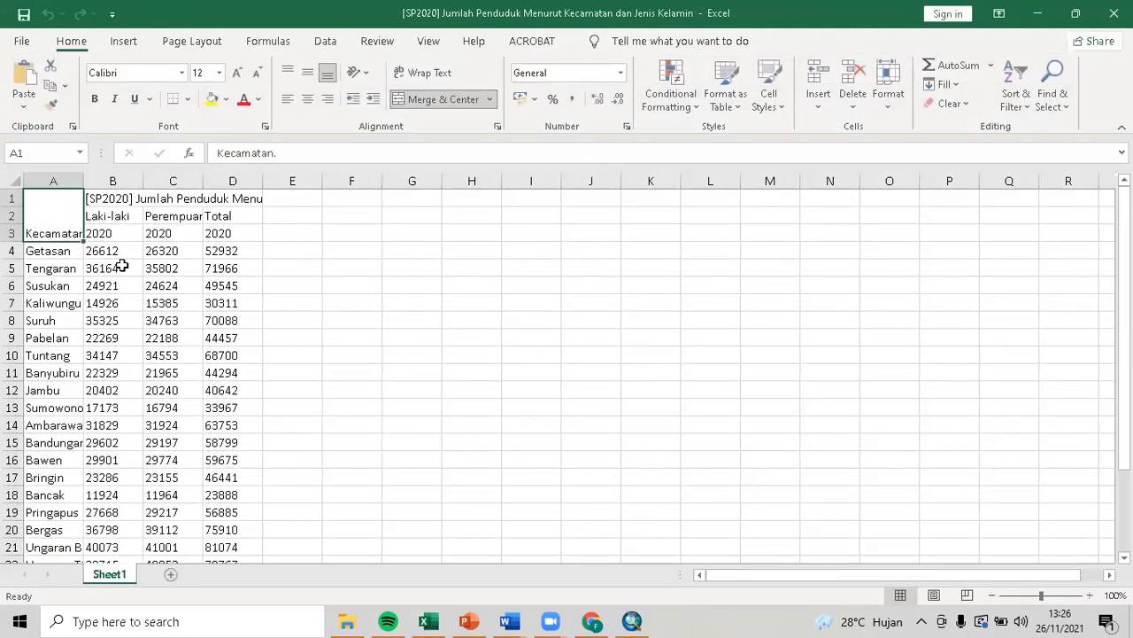
double_click(84, 182)
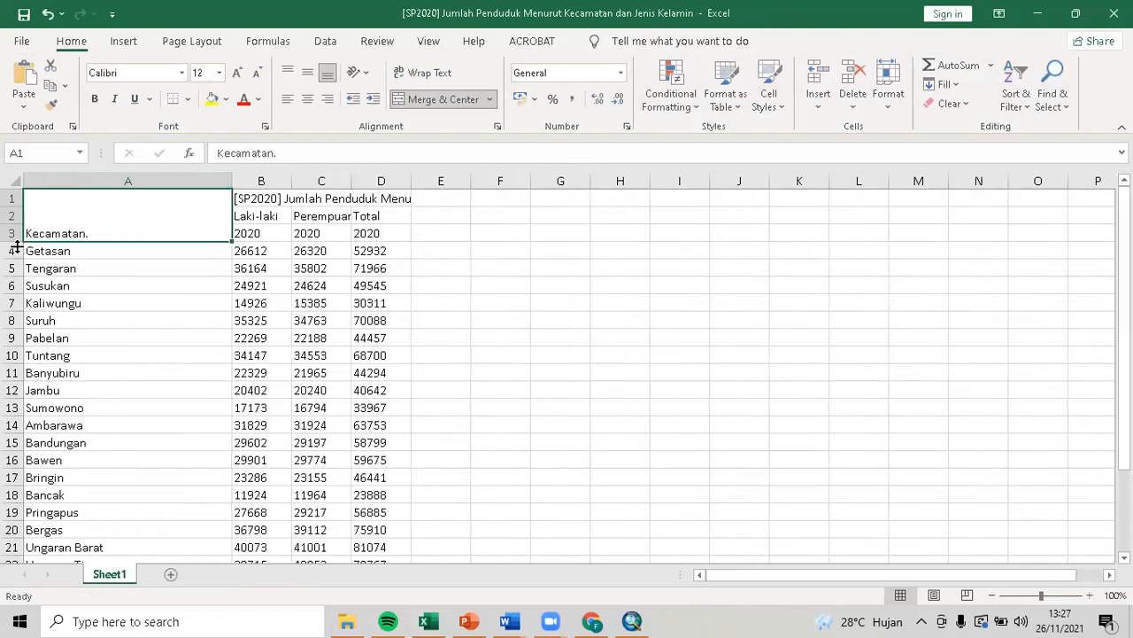
Widen columns B, C and D so their full headers and title fit.
double_click(286, 181)
double_click(350, 181)
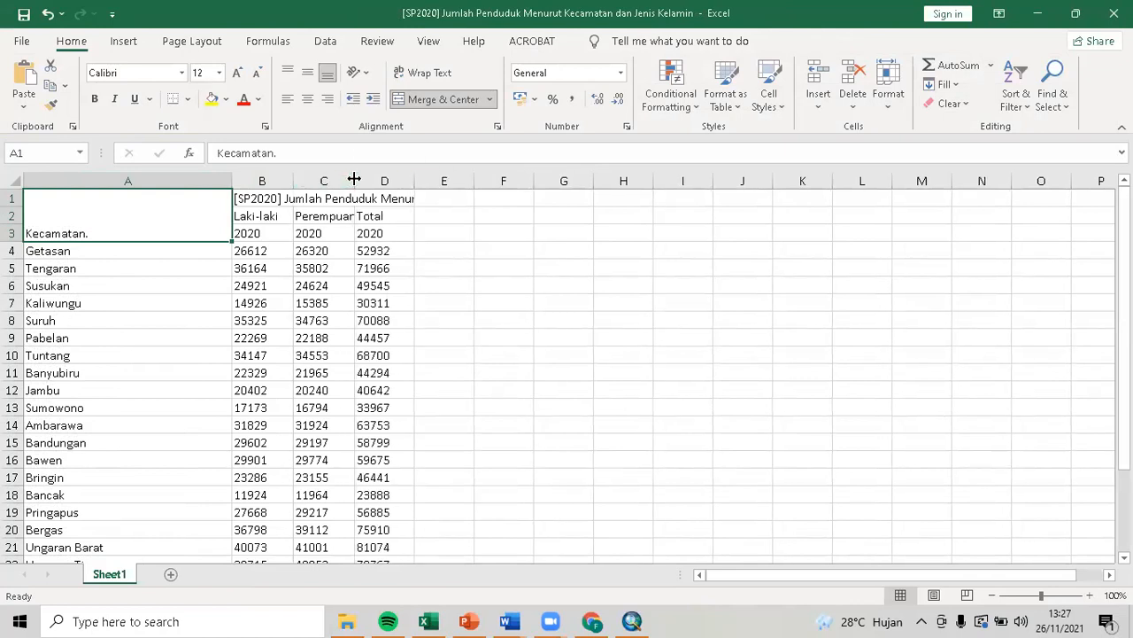
double_click(413, 181)
left_click(478, 222)
left_click_drag(407, 182, 511, 173)
left_click_drag(349, 181, 421, 180)
left_click_drag(293, 181, 370, 181)
left_click(668, 245)
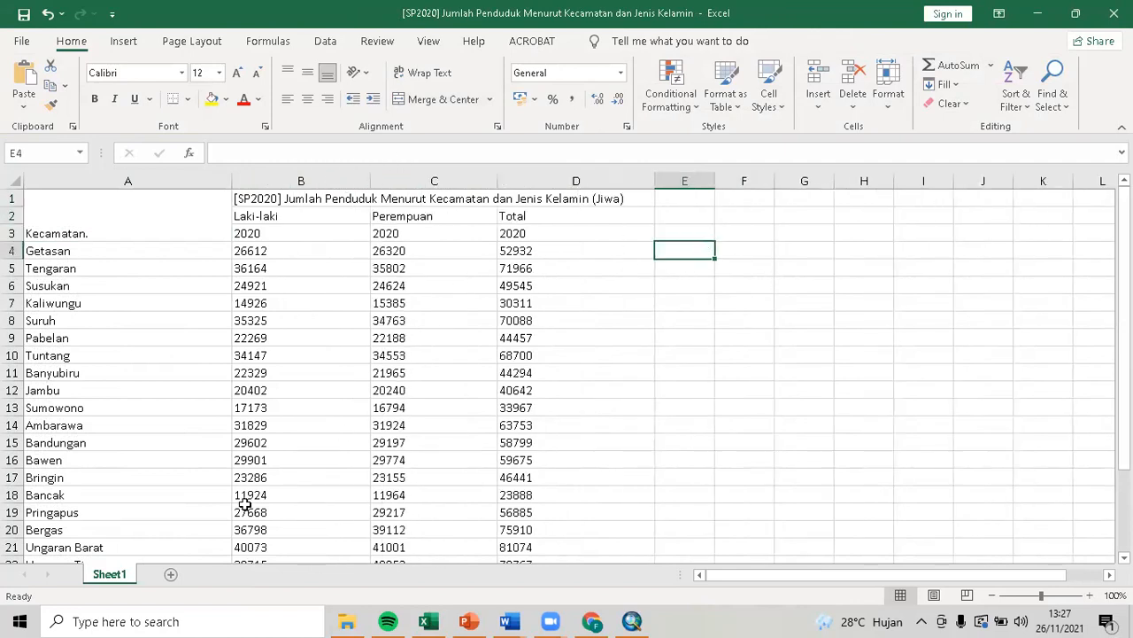
Rename the worksheet to 'Jml Pend'.
double_click(110, 575)
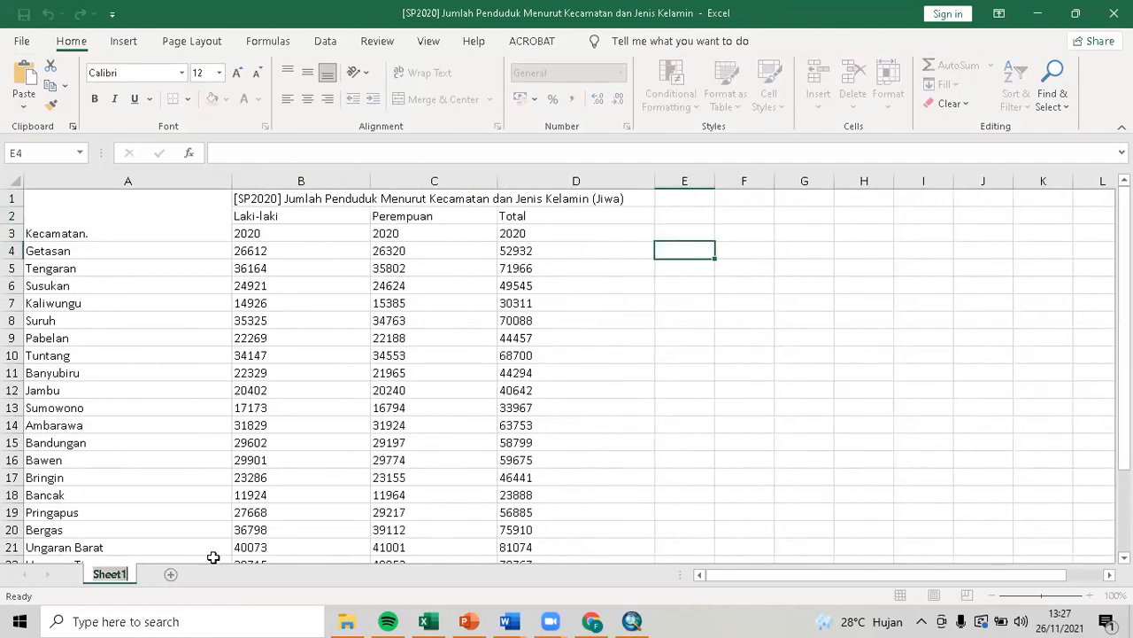
type("Jml Pen")
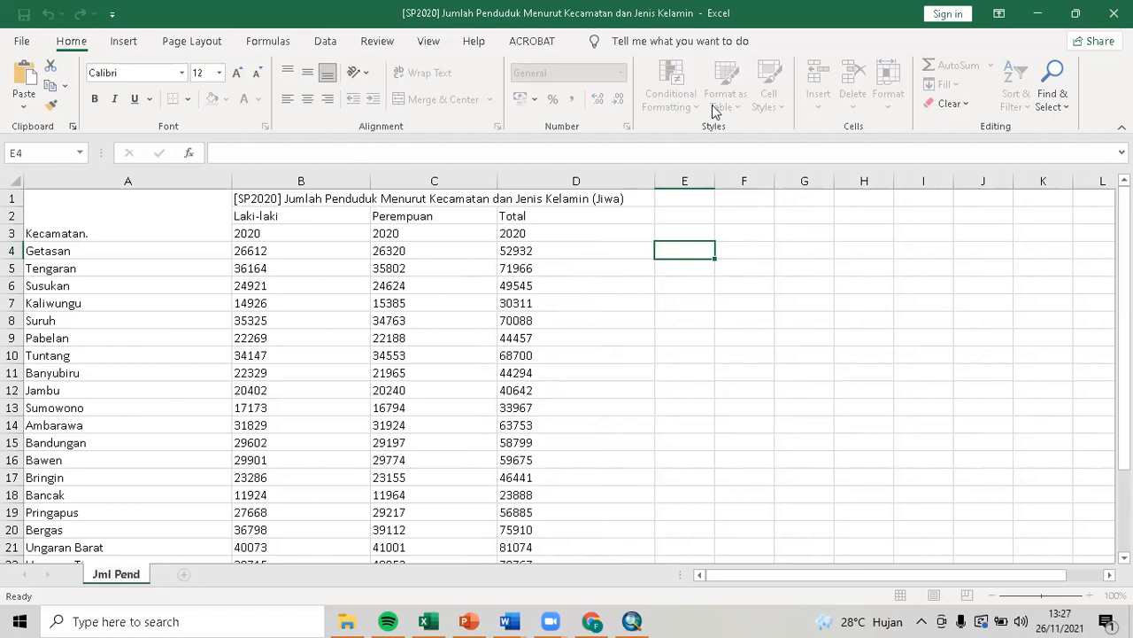
type("d")
left_click(728, 217)
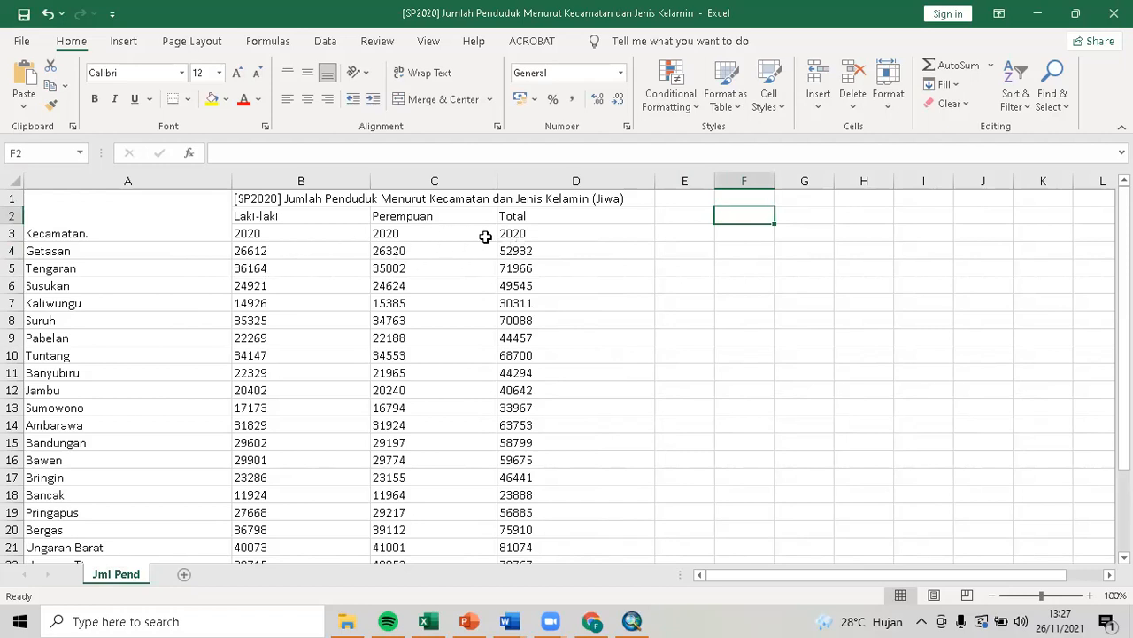
Unmerge the Kecamatan. cell and the B1:D1 title, then delete the long title.
left_click(178, 229)
left_click(431, 103)
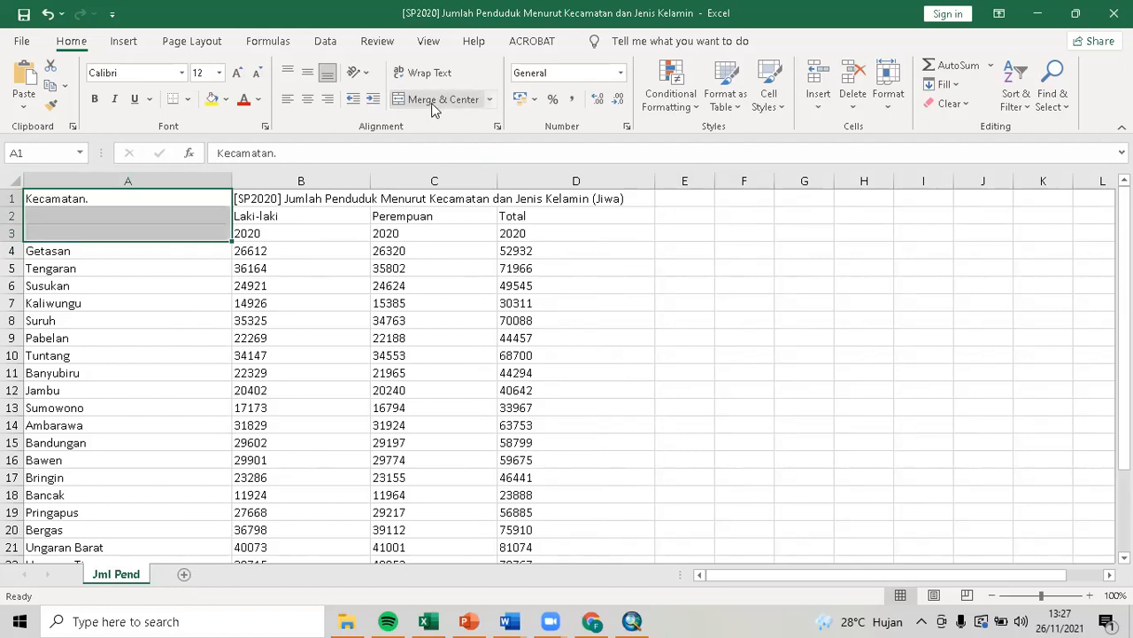
left_click(602, 251)
left_click(313, 211)
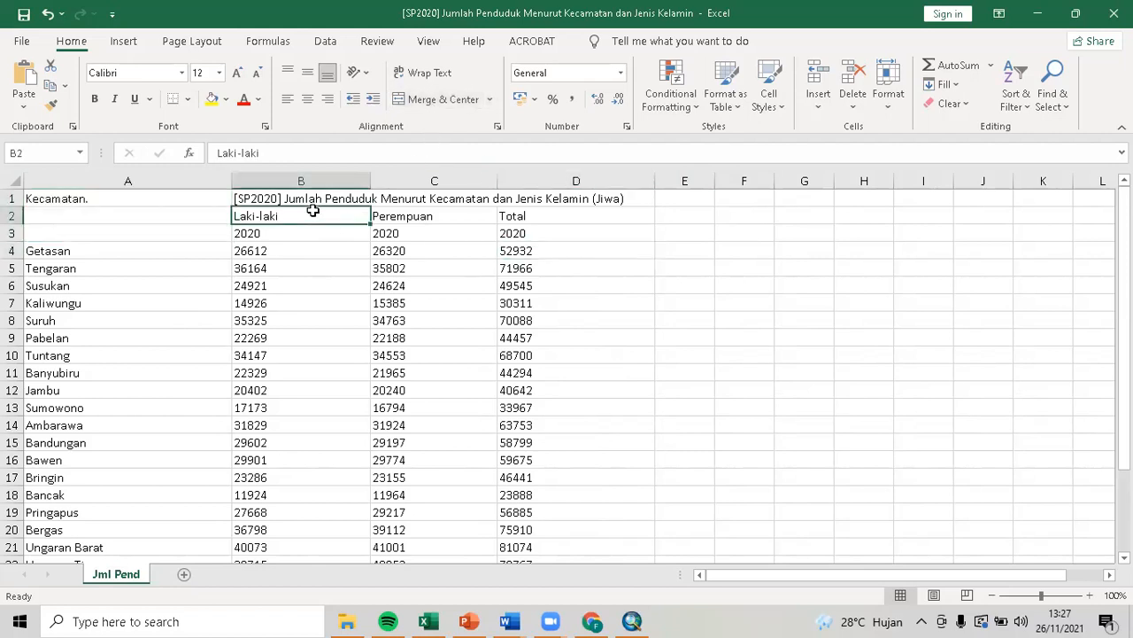
left_click_drag(308, 211, 330, 222)
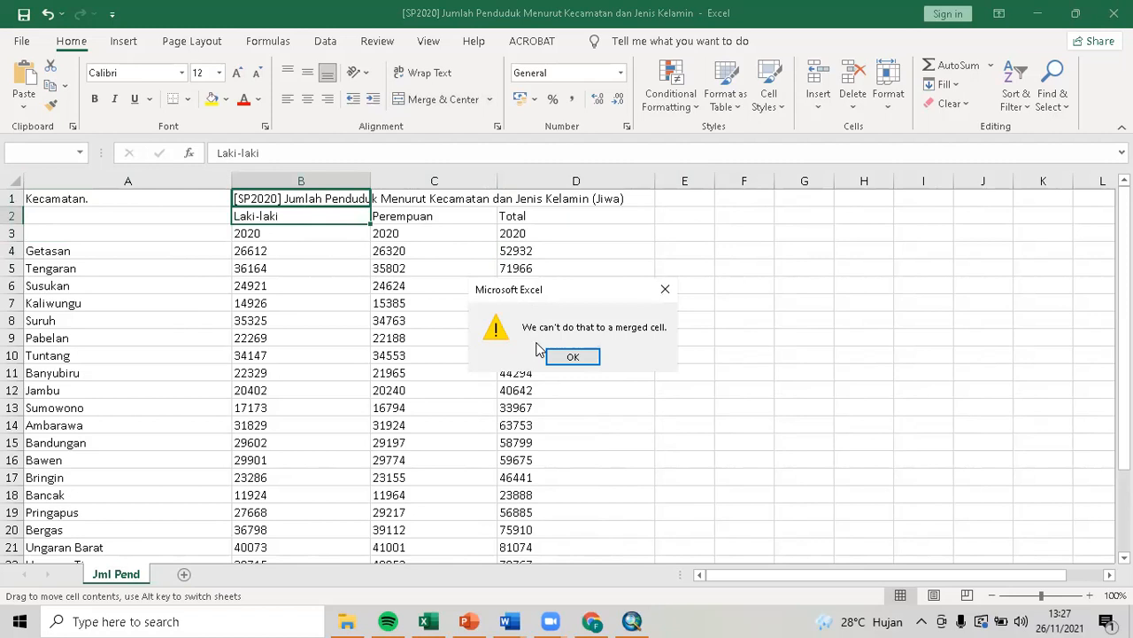
left_click(573, 356)
left_click(338, 195)
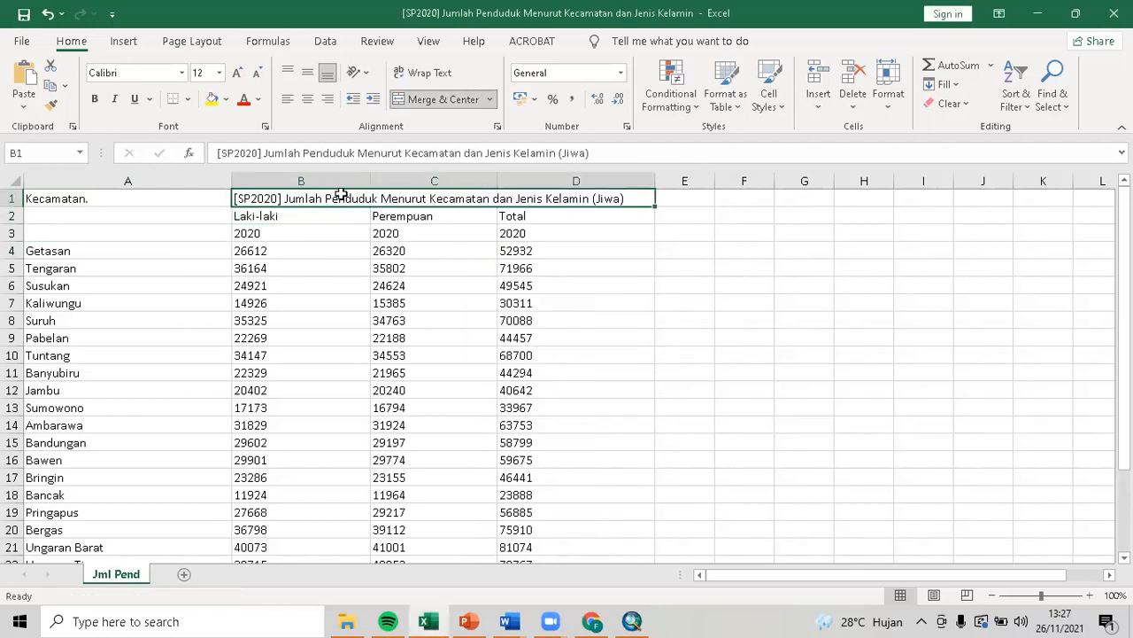
left_click(438, 99)
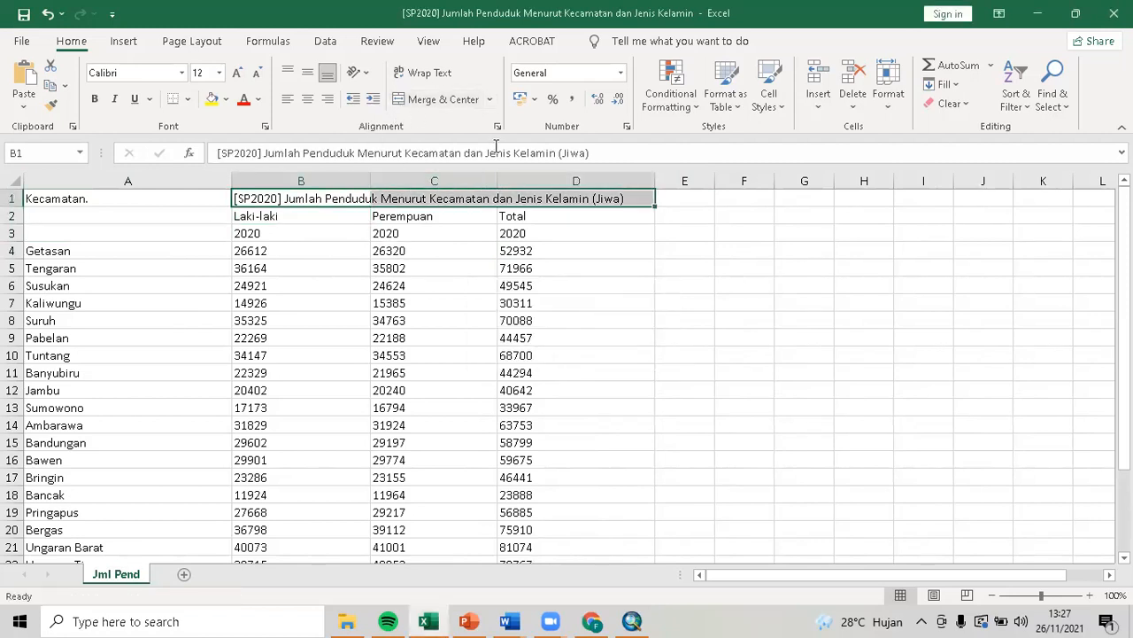
key("Delete")
Move the Laki-laki, Perempuan and Total headers up into B1, C1 and D1.
left_click(317, 214)
left_click_drag(326, 209, 333, 202)
left_click(399, 220)
left_click_drag(417, 218, 433, 202)
left_click(512, 215)
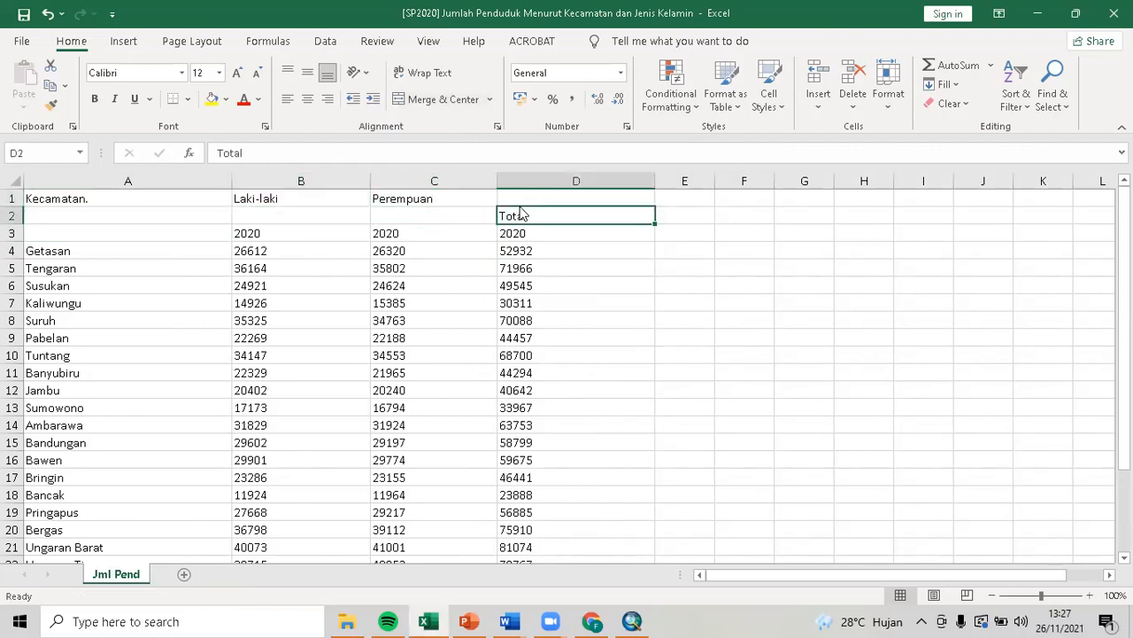
left_click_drag(521, 213, 523, 200)
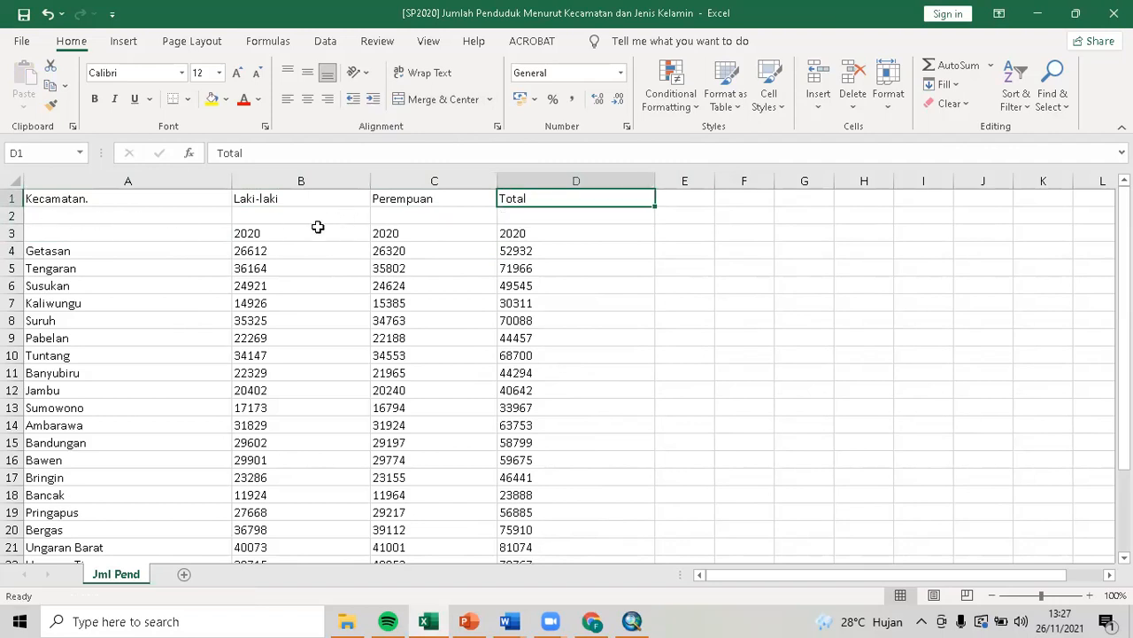
Clear the 2020 labels in B3:D3 and select the empty rows 2 and 3.
left_click(265, 232)
key("Delete")
left_click(431, 238)
key("Delete")
left_click(502, 237)
key("Delete")
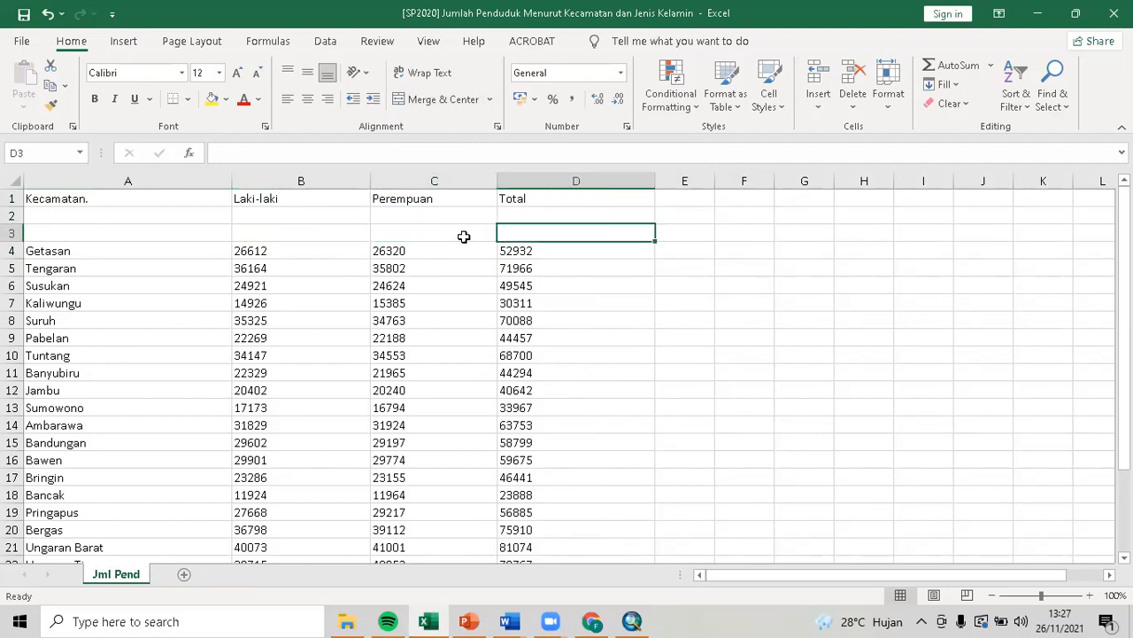
left_click_drag(13, 215, 13, 232)
Delete the empty rows 2–3, the Jumlah total row and the source-note rows.
right_click(13, 232)
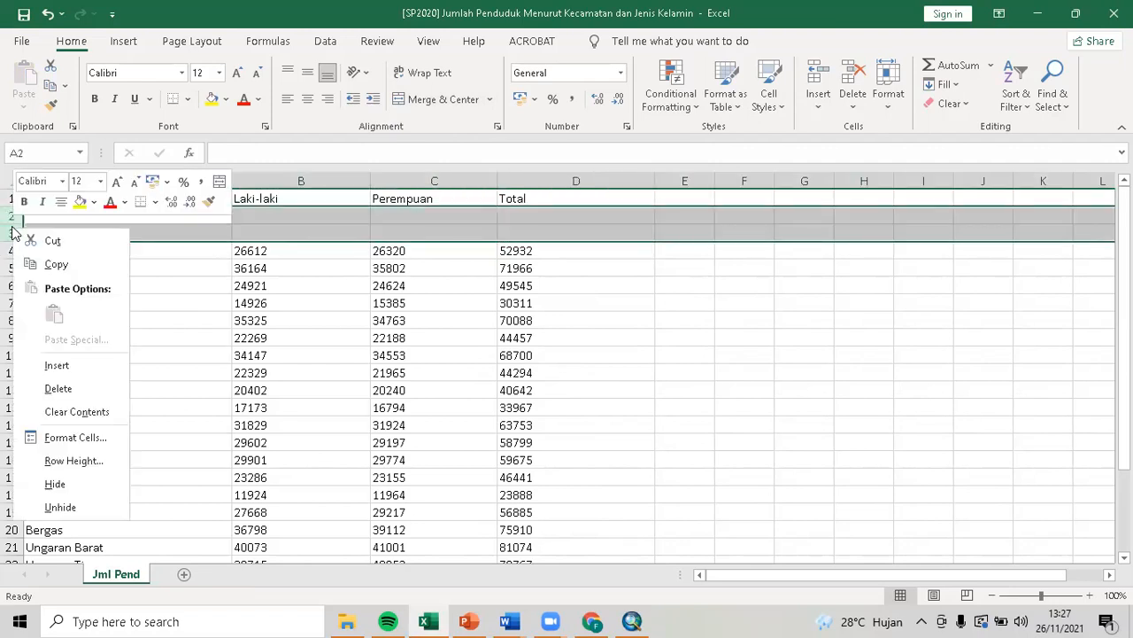
left_click(90, 386)
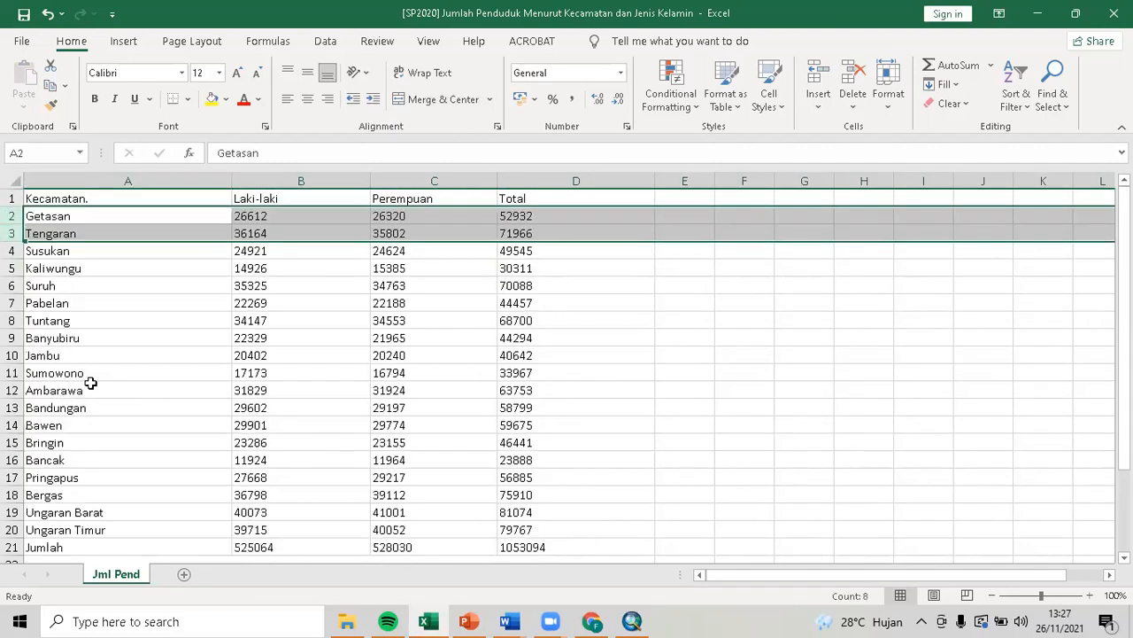
left_click(413, 396)
scroll(413, 396, "down", 2)
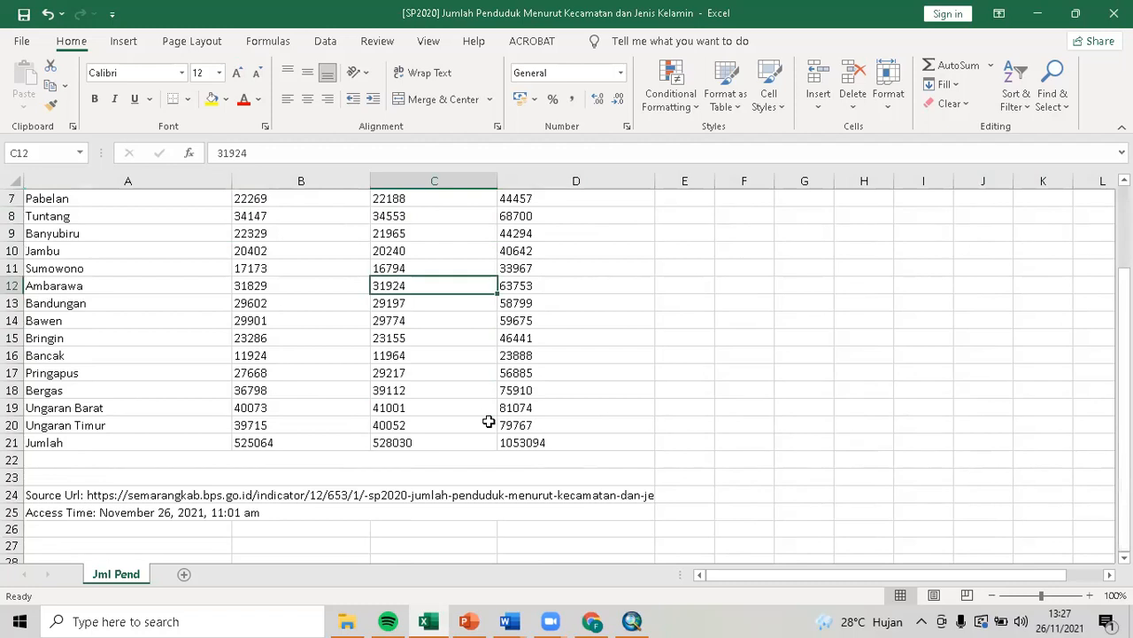
left_click(11, 442)
right_click(12, 442)
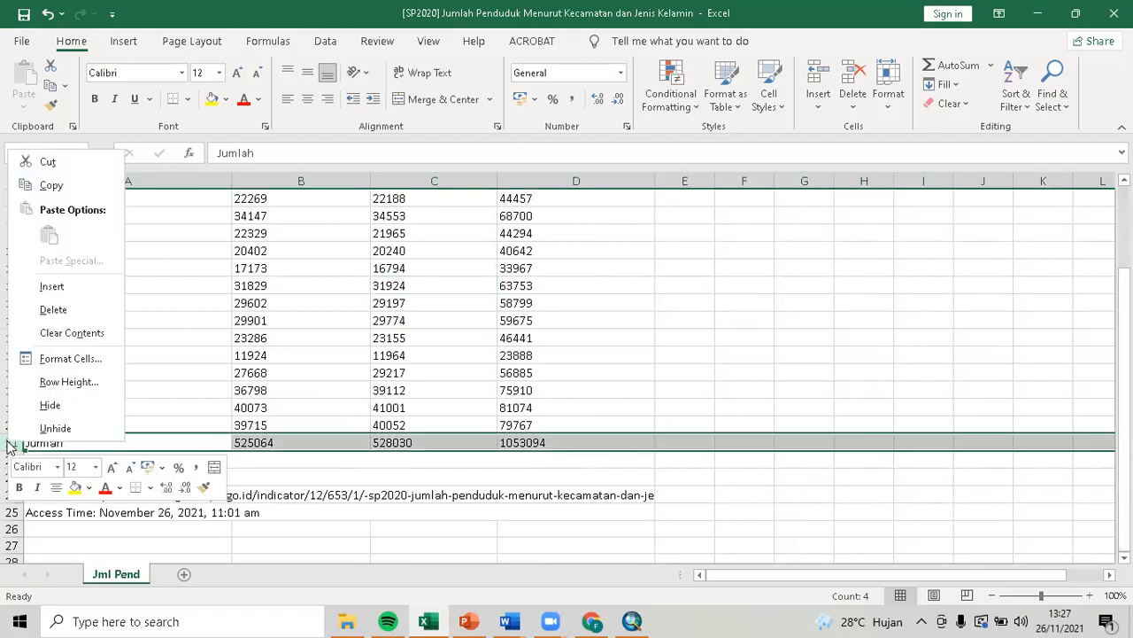
left_click(49, 309)
left_click(657, 441)
left_click_drag(11, 443, 12, 512)
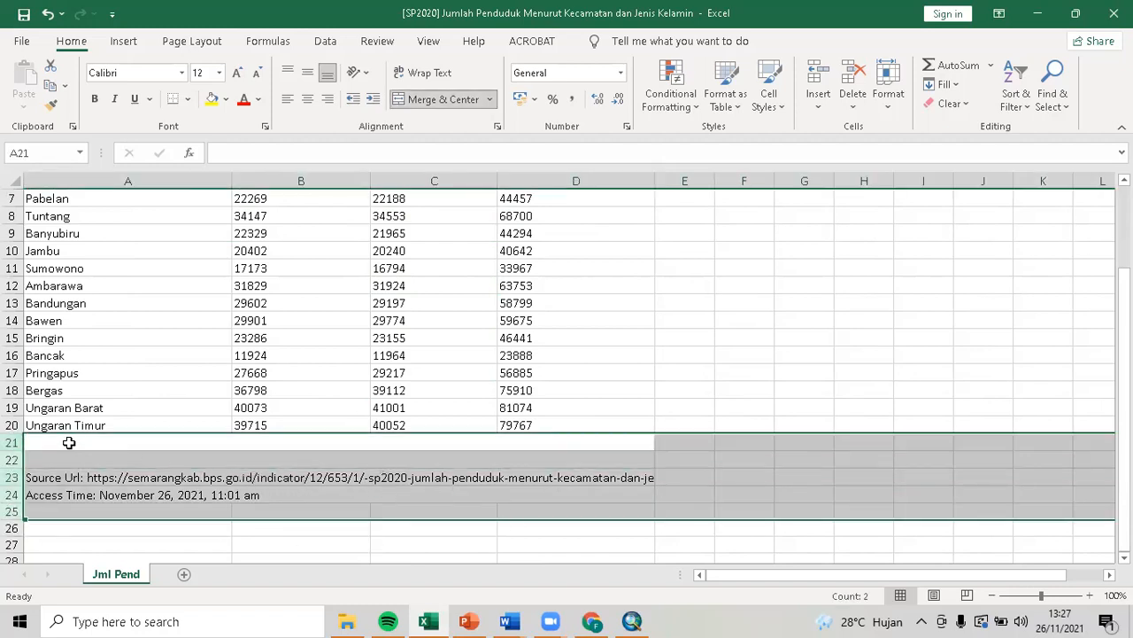
right_click(13, 468)
left_click(58, 336)
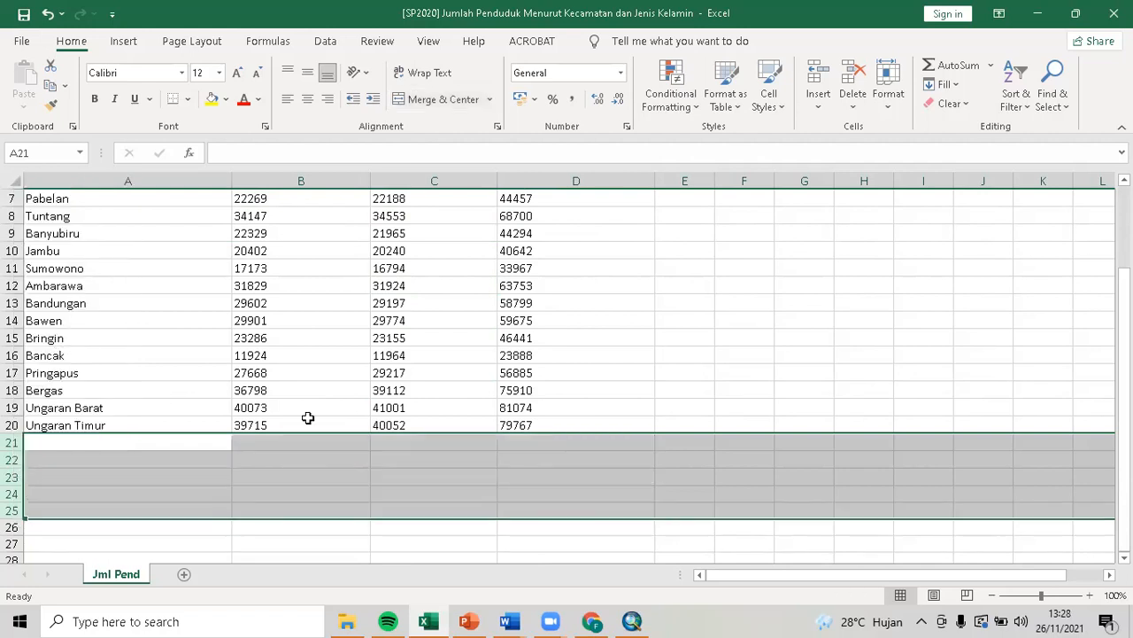
left_click(708, 390)
scroll(708, 390, "up", 2)
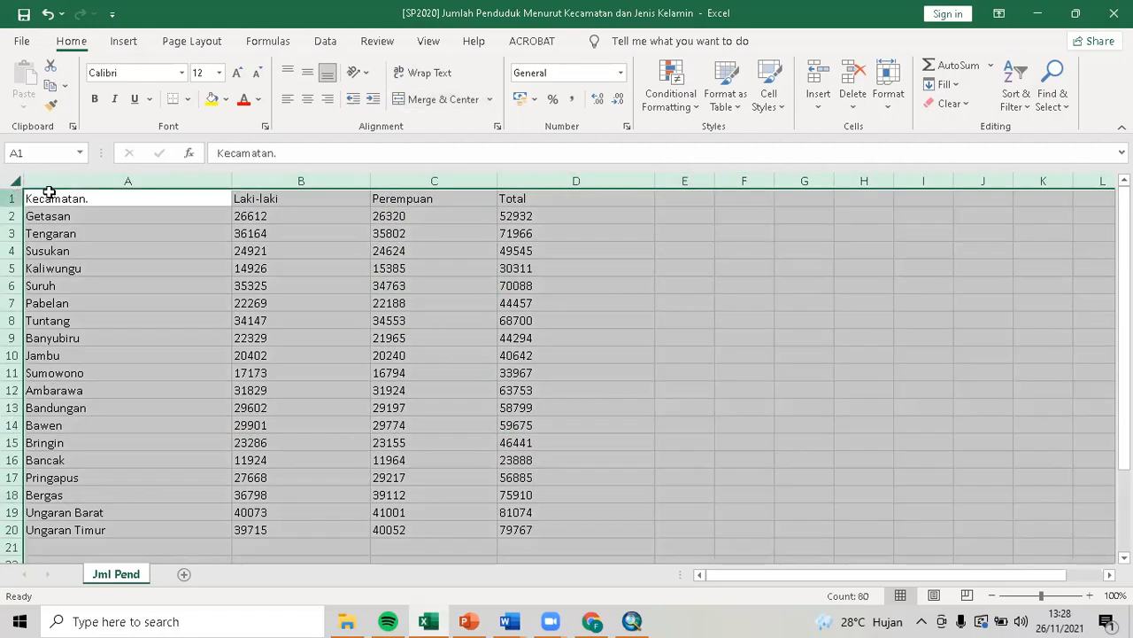
Autofit all columns, bold header row 1 and save the workbook.
left_click(15, 183)
double_click(231, 174)
left_click(296, 271)
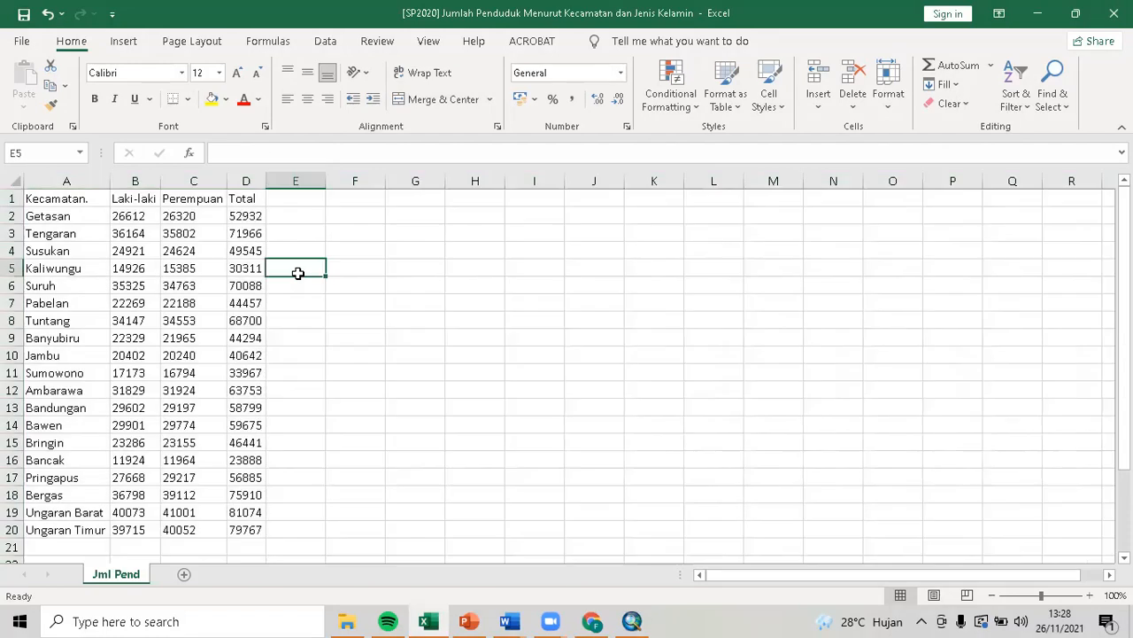
left_click(12, 198)
key("ctrl+b")
left_click(337, 268)
key("ctrl+s")
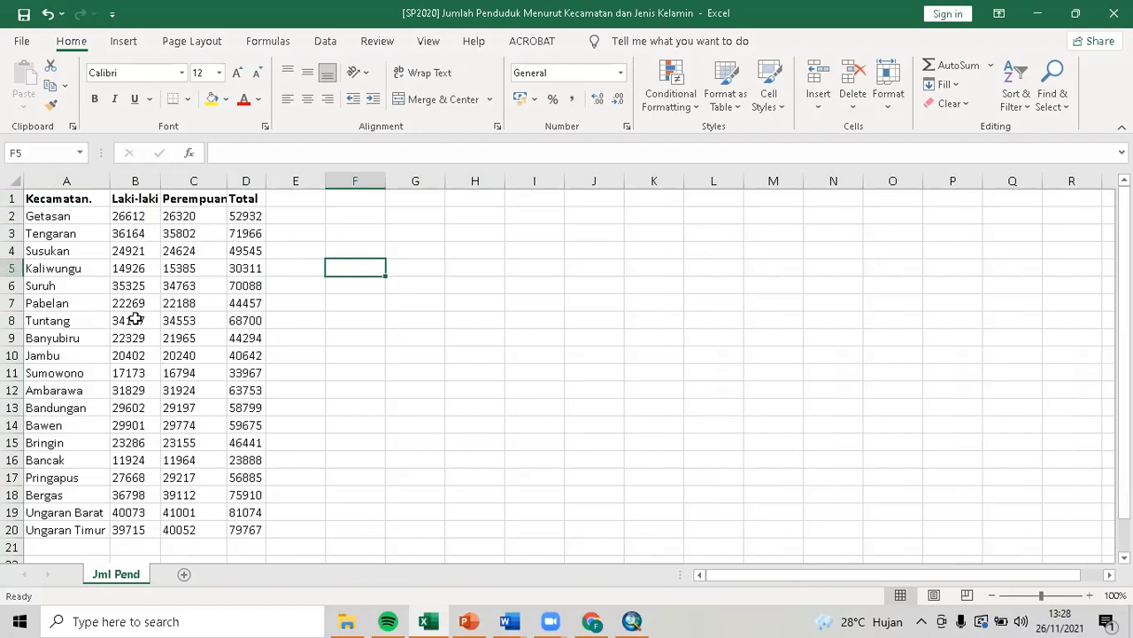
Select the kecamatan names Getasan through Ungaran Timur, then close Excel.
left_click(75, 217)
left_click_drag(74, 219, 88, 530)
left_click_drag(426, 454, 426, 447)
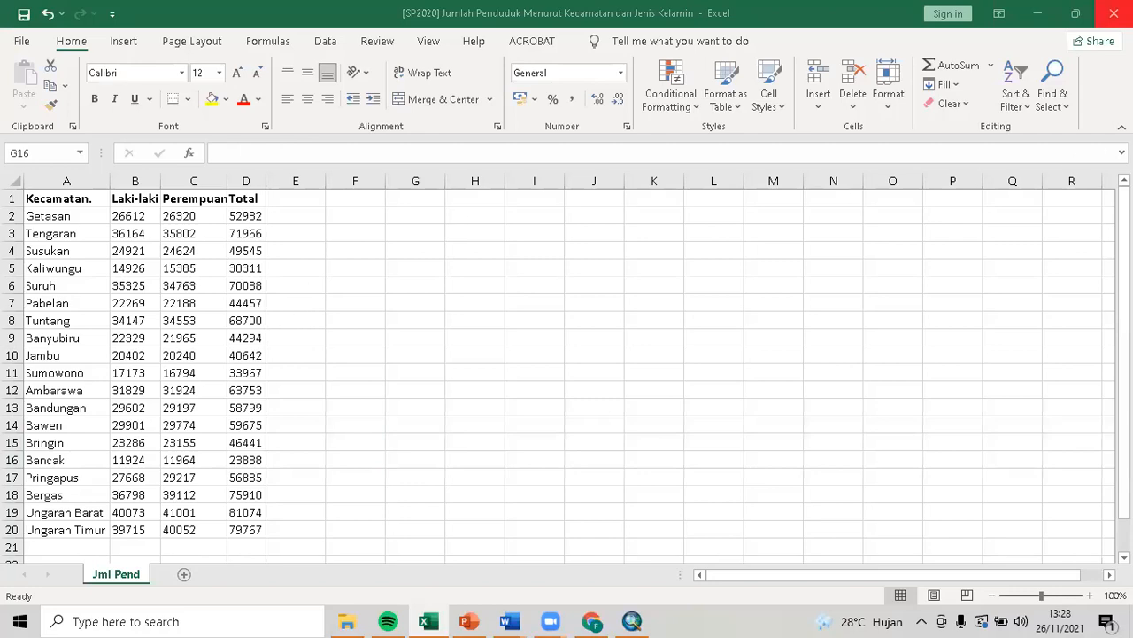
left_click(1114, 14)
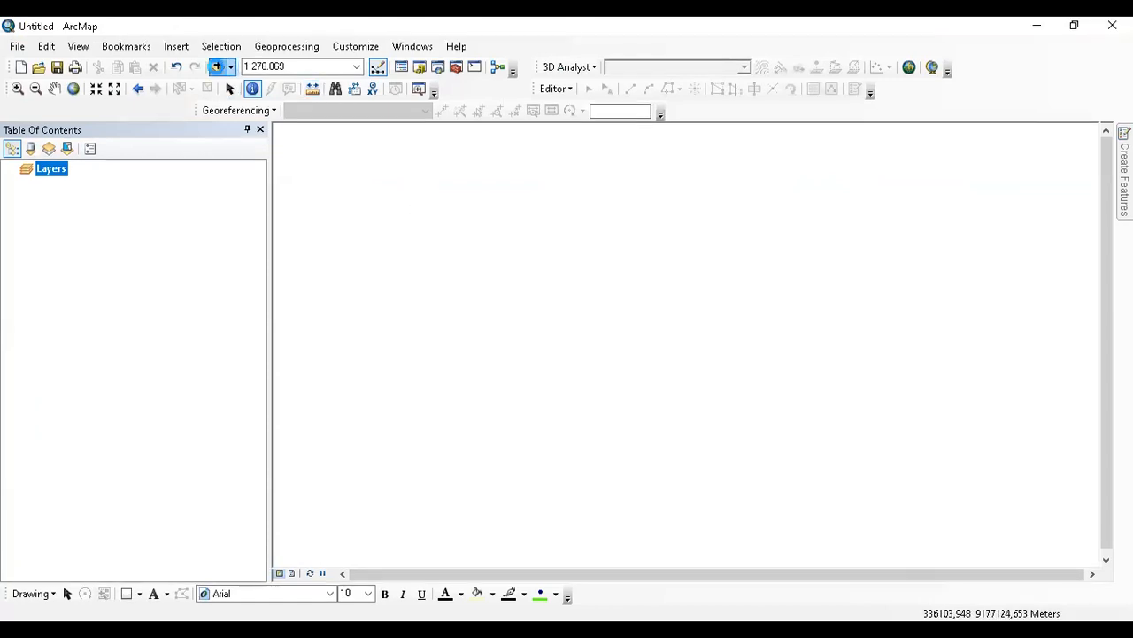
Add idkeca.shp from the D: drive's PETA WS\DATA folder to the map.
left_click(217, 66)
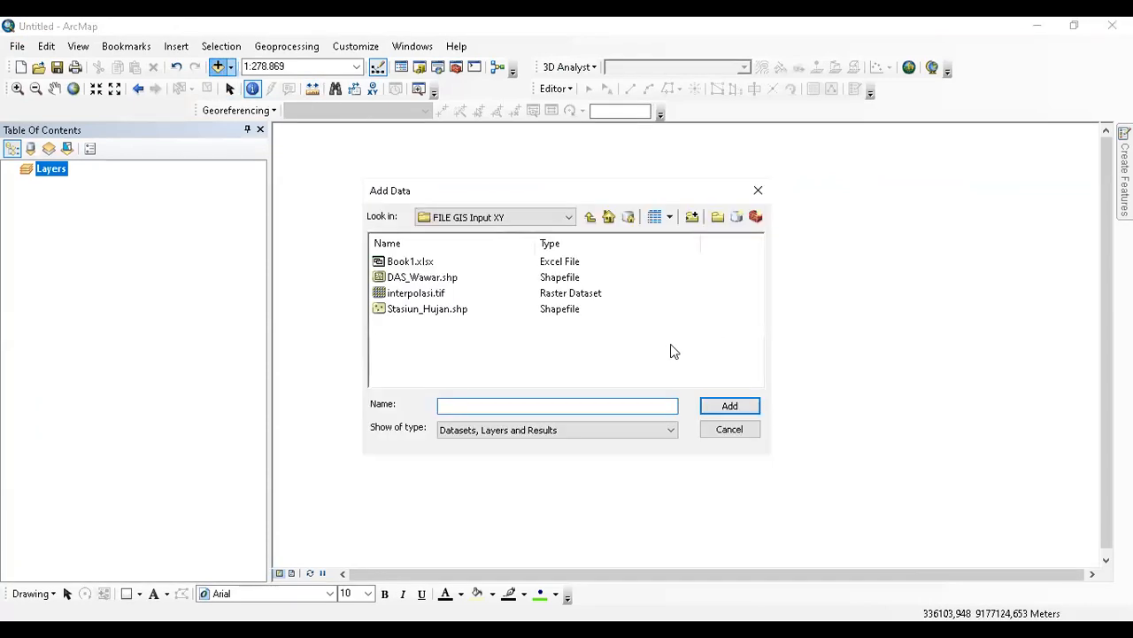
left_click(589, 218)
left_click(588, 218)
scroll(594, 334, "down", 2)
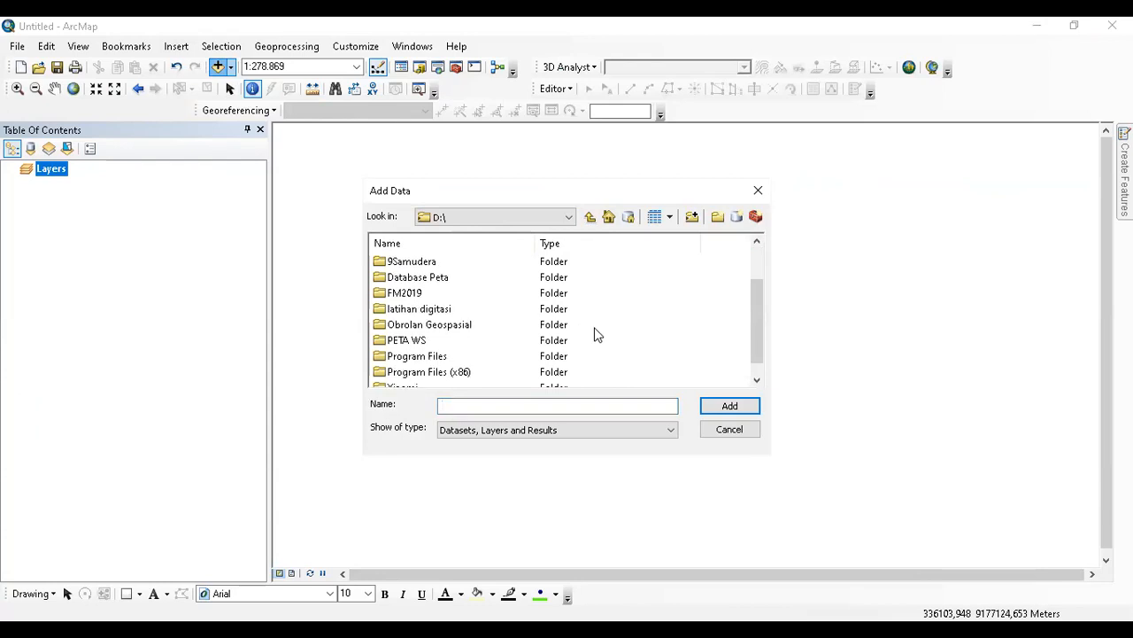
scroll(595, 331, "up", 2)
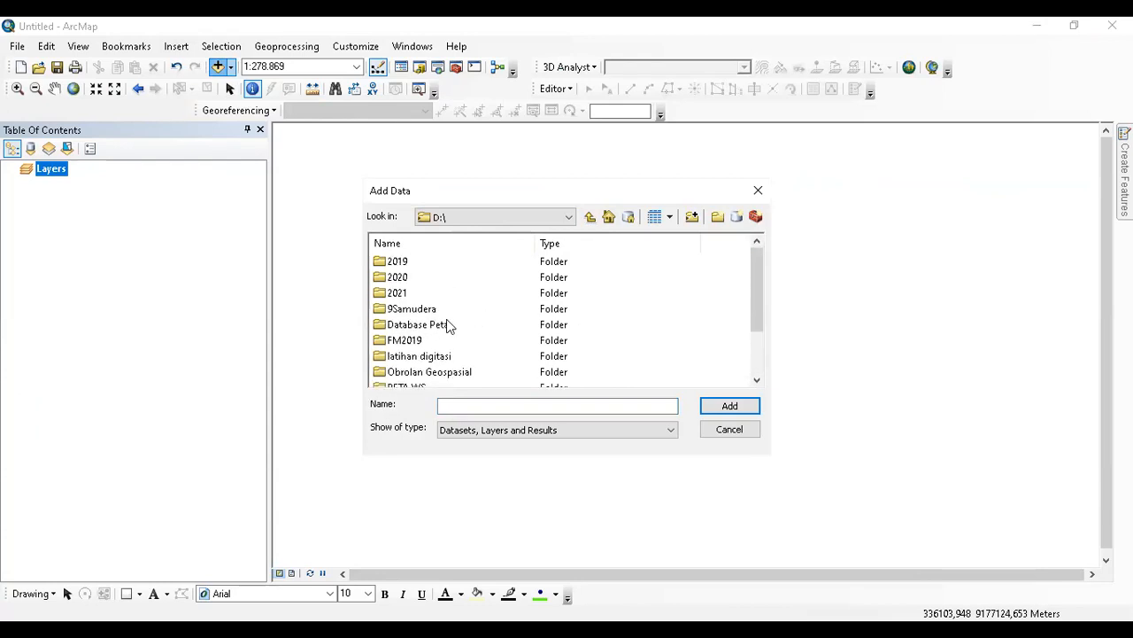
scroll(446, 322, "down", 2)
scroll(446, 318, "up", 2)
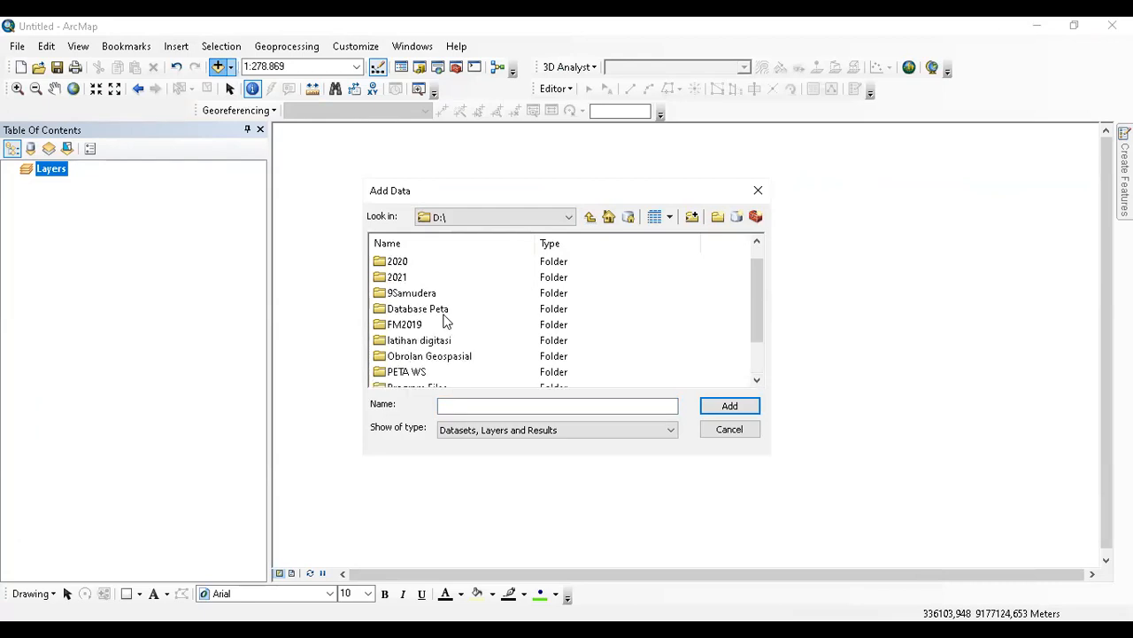
scroll(444, 319, "down", 1)
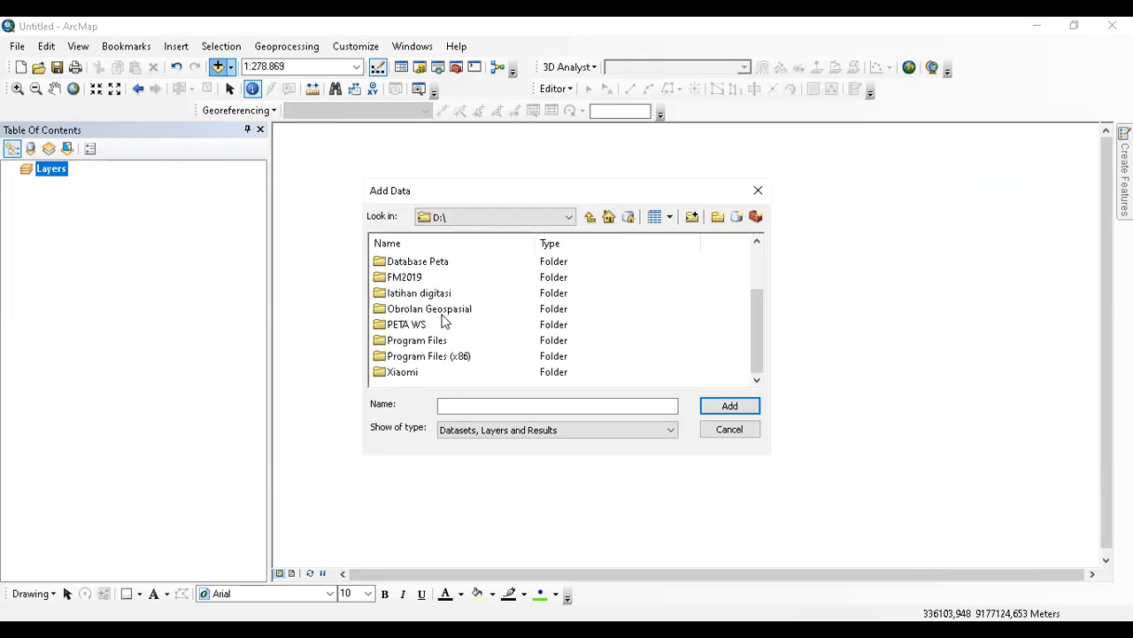
double_click(425, 325)
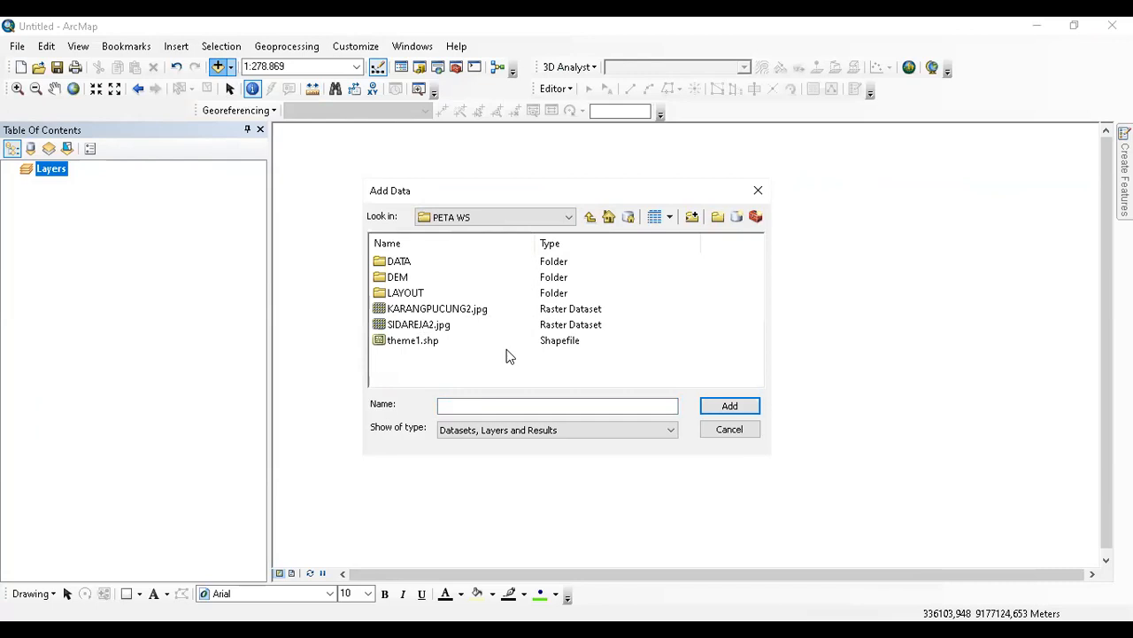
double_click(405, 265)
scroll(496, 316, "down", 1)
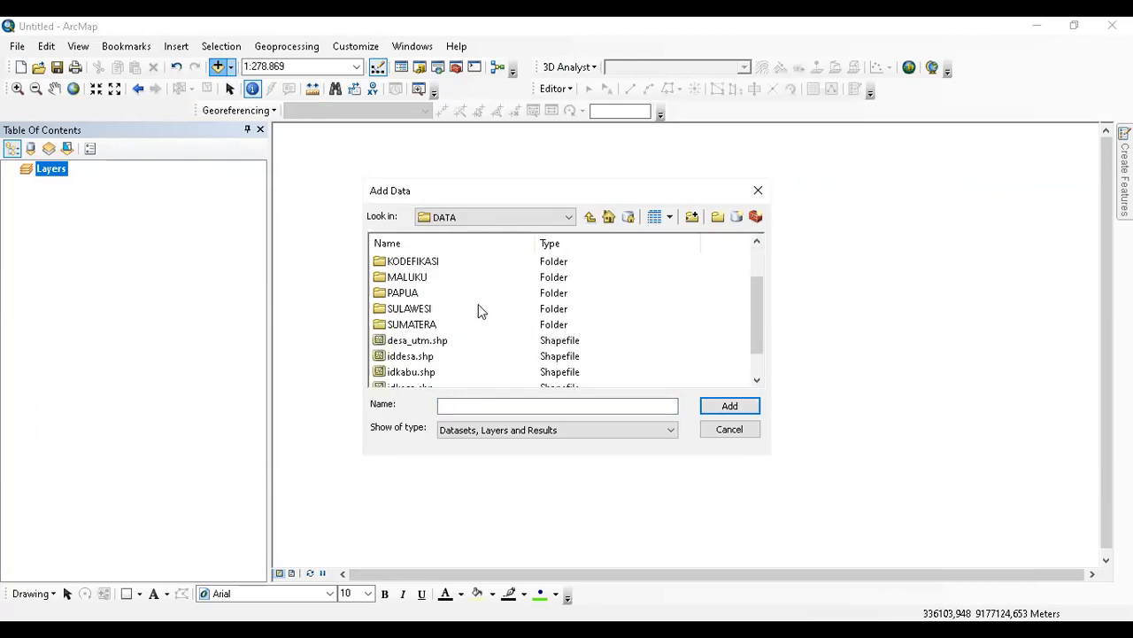
double_click(405, 279)
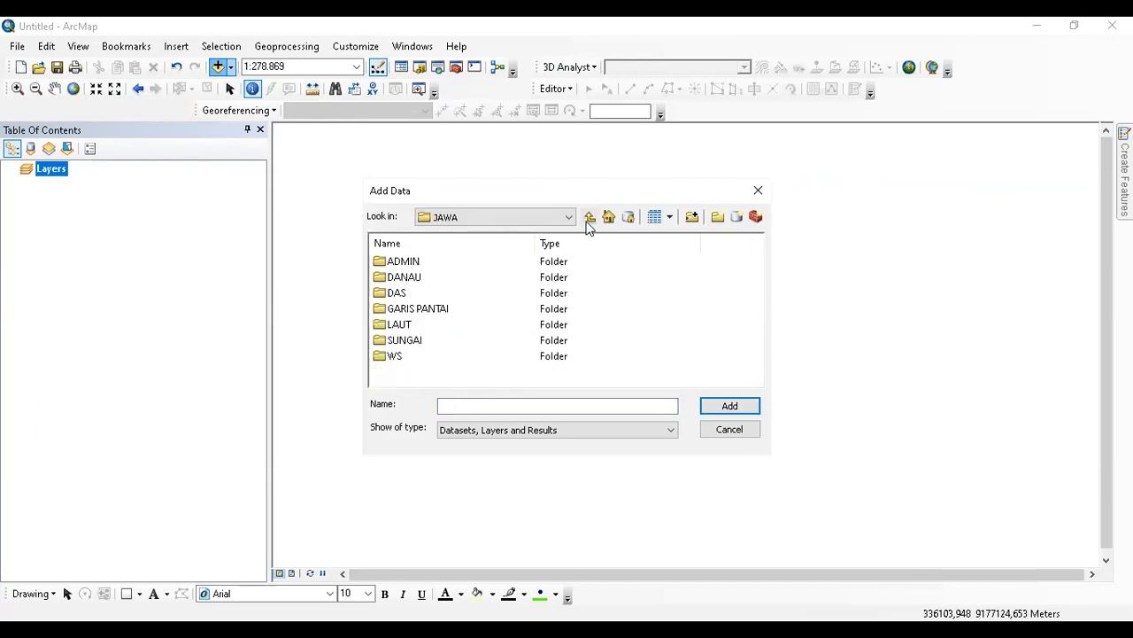
left_click(589, 220)
scroll(483, 344, "down", 2)
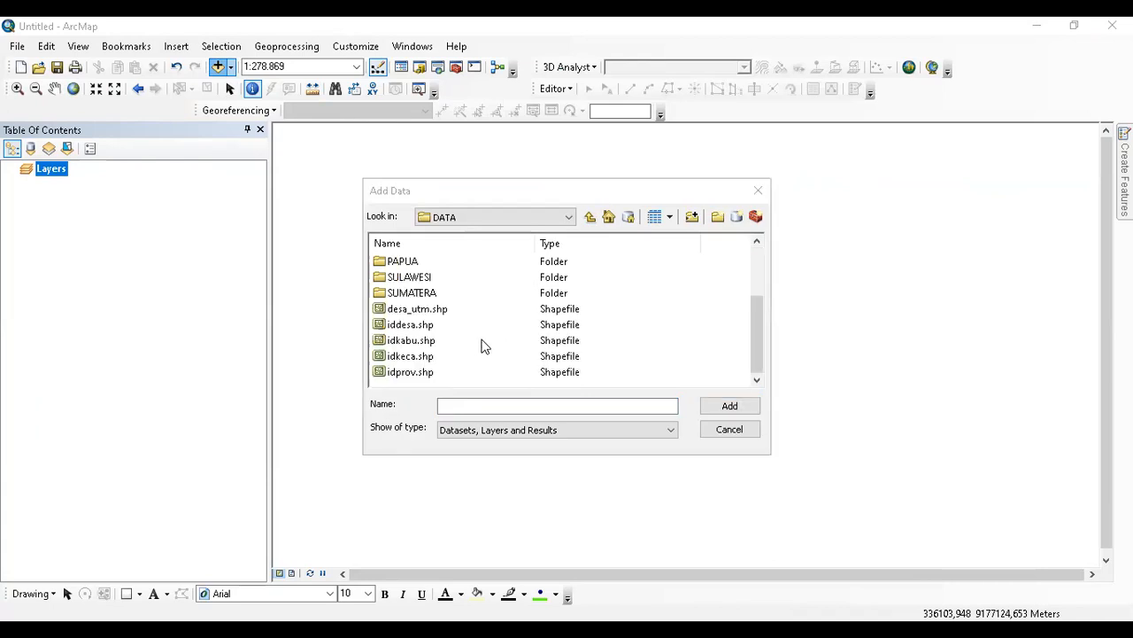
left_click(415, 356)
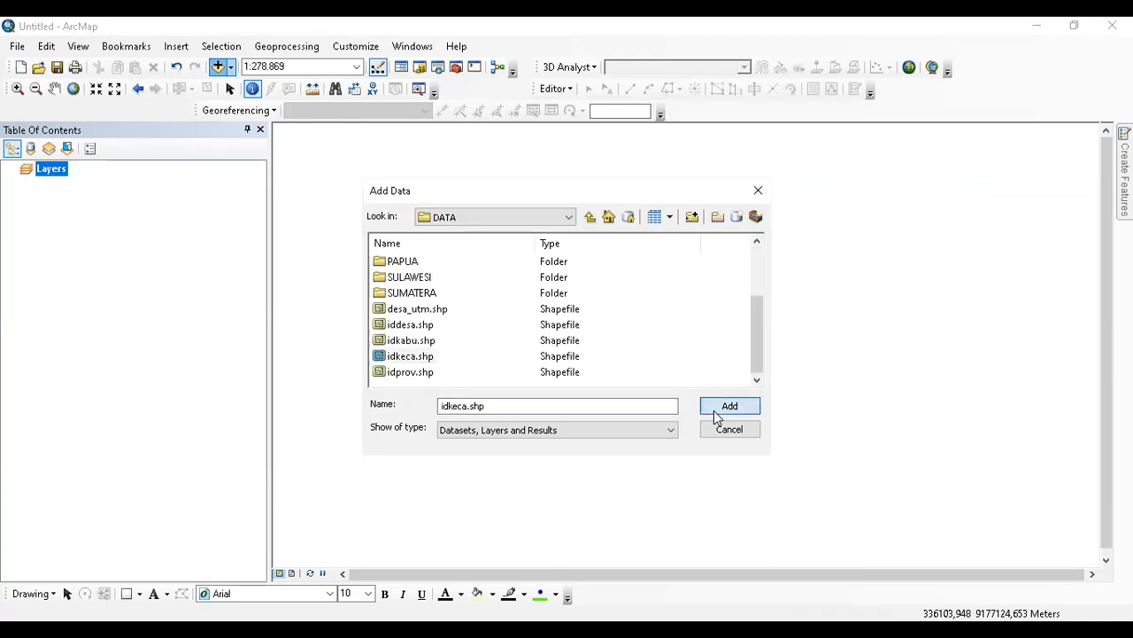
left_click(716, 411)
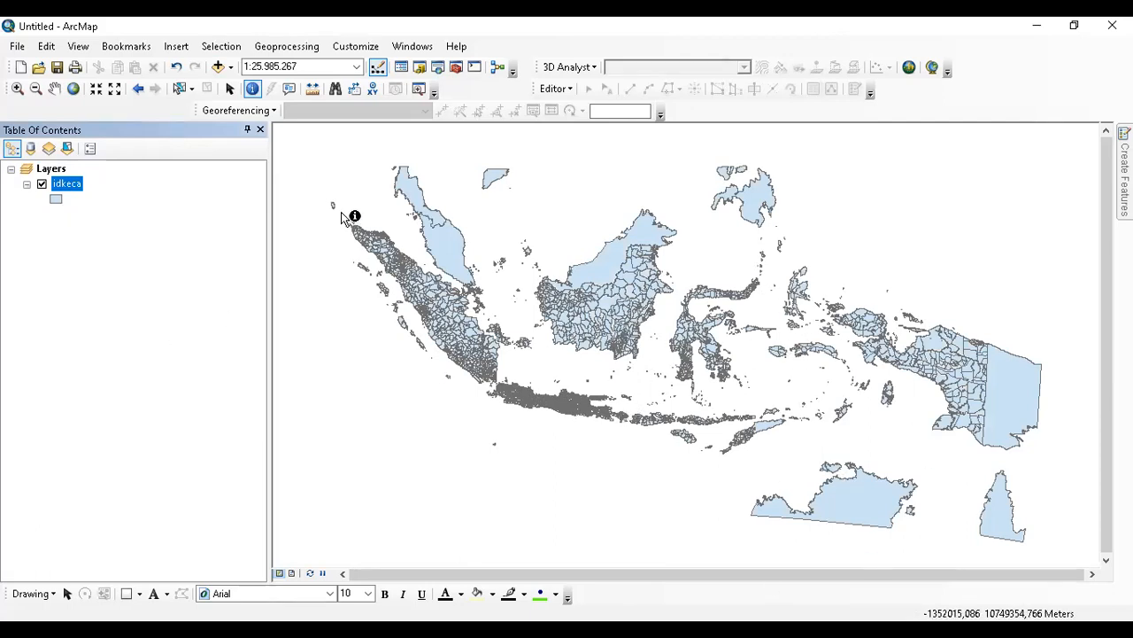
Open the idkeca attribute table and sort the KABUPATEN field descending.
right_click(74, 187)
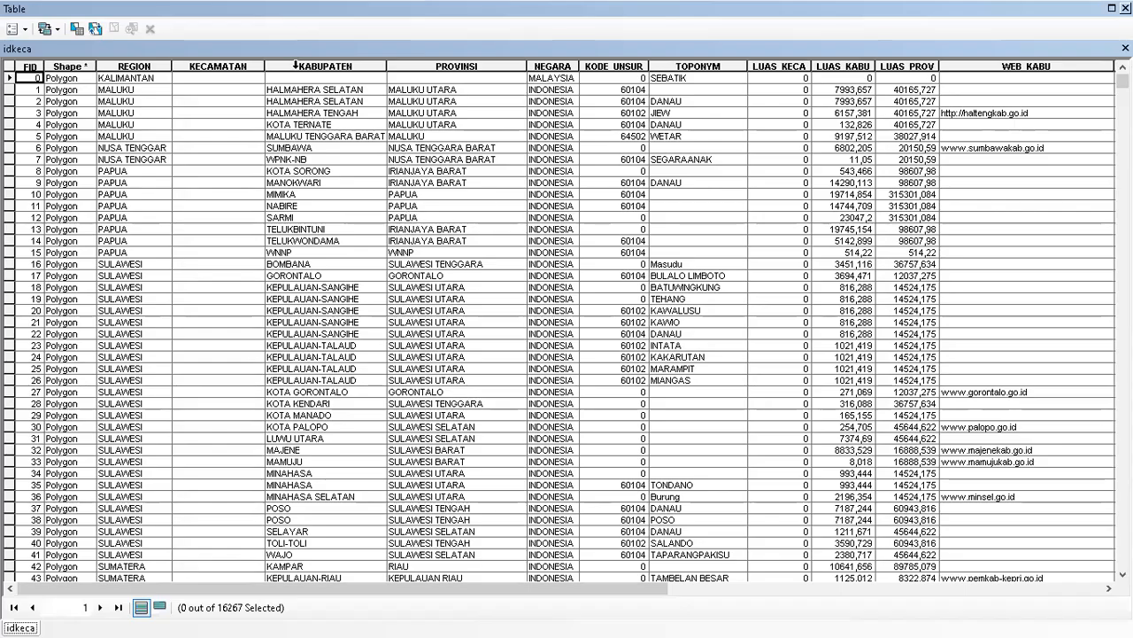
left_click(296, 65)
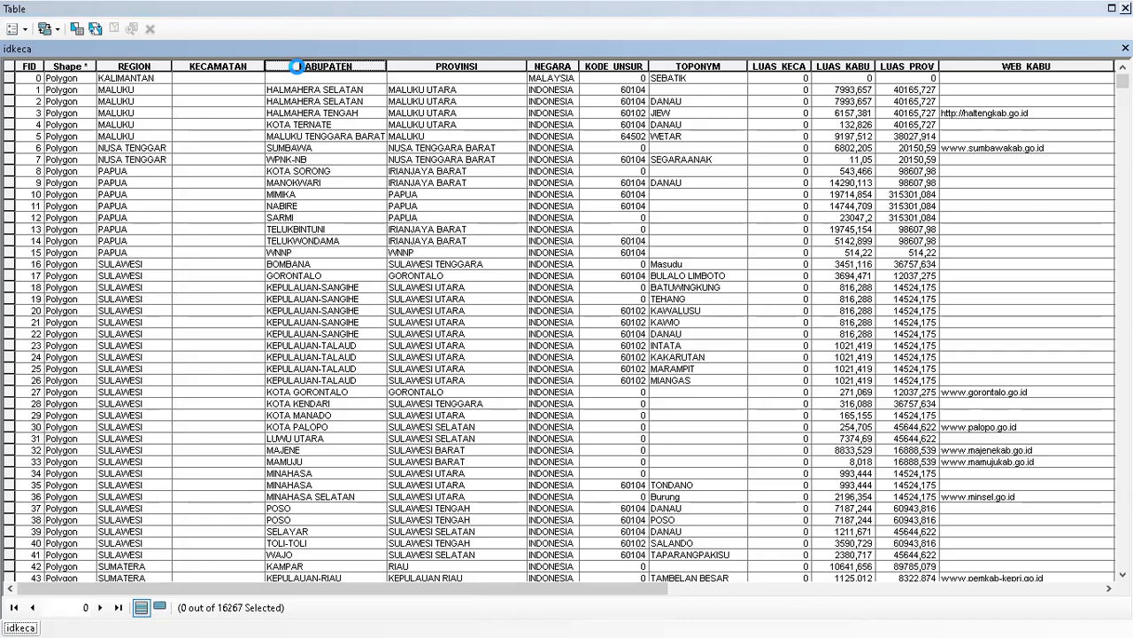
right_click(346, 102)
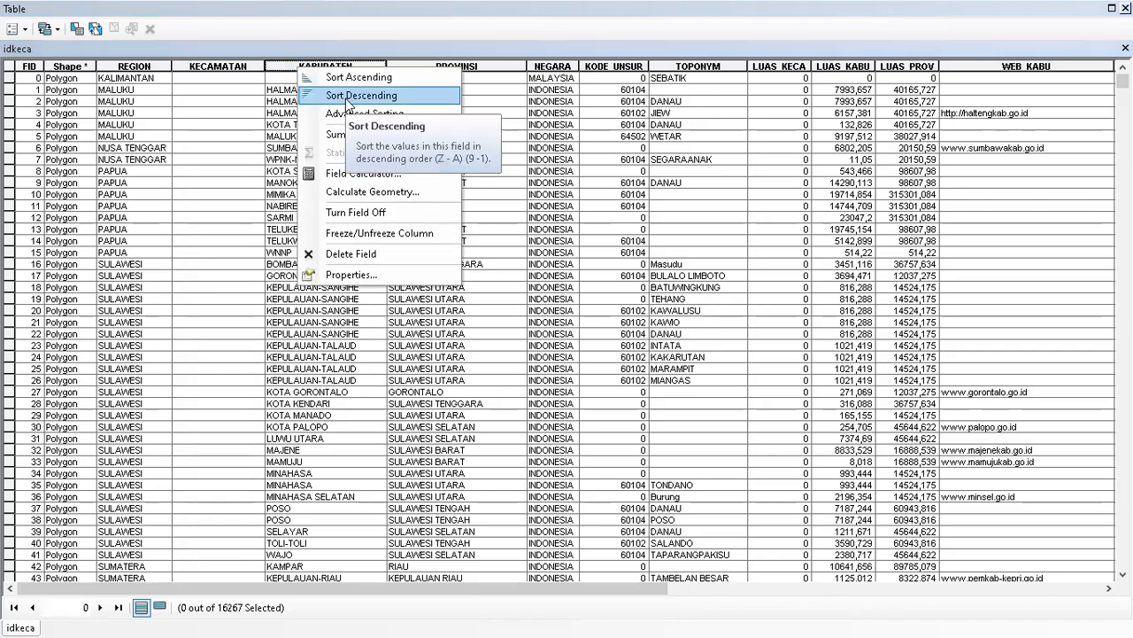
left_click(346, 98)
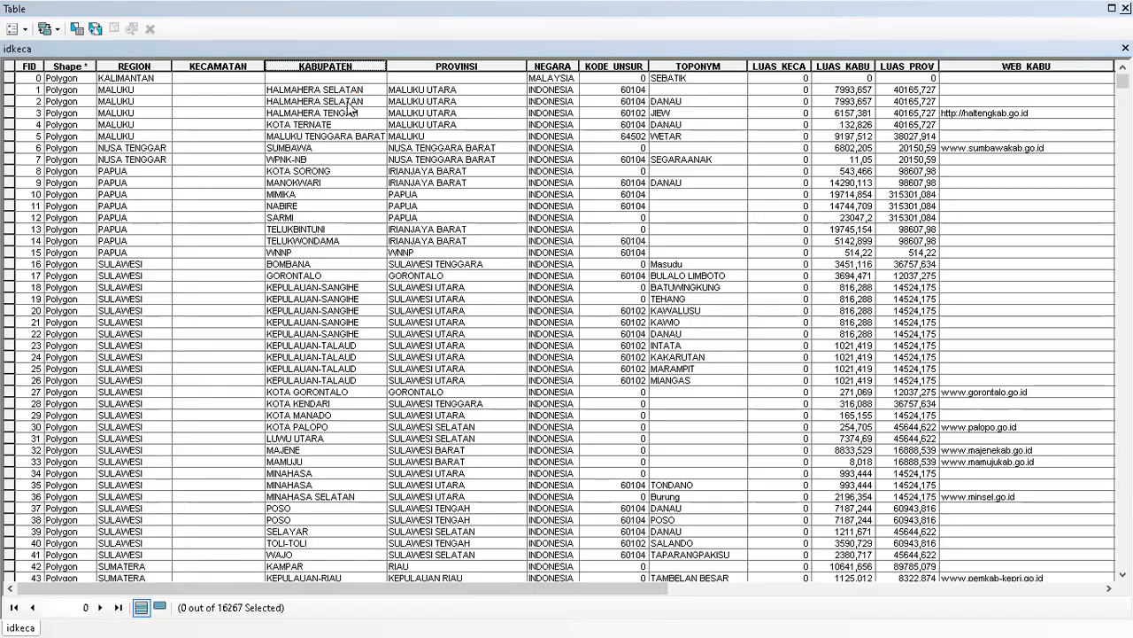
left_click_drag(1123, 81, 1122, 148)
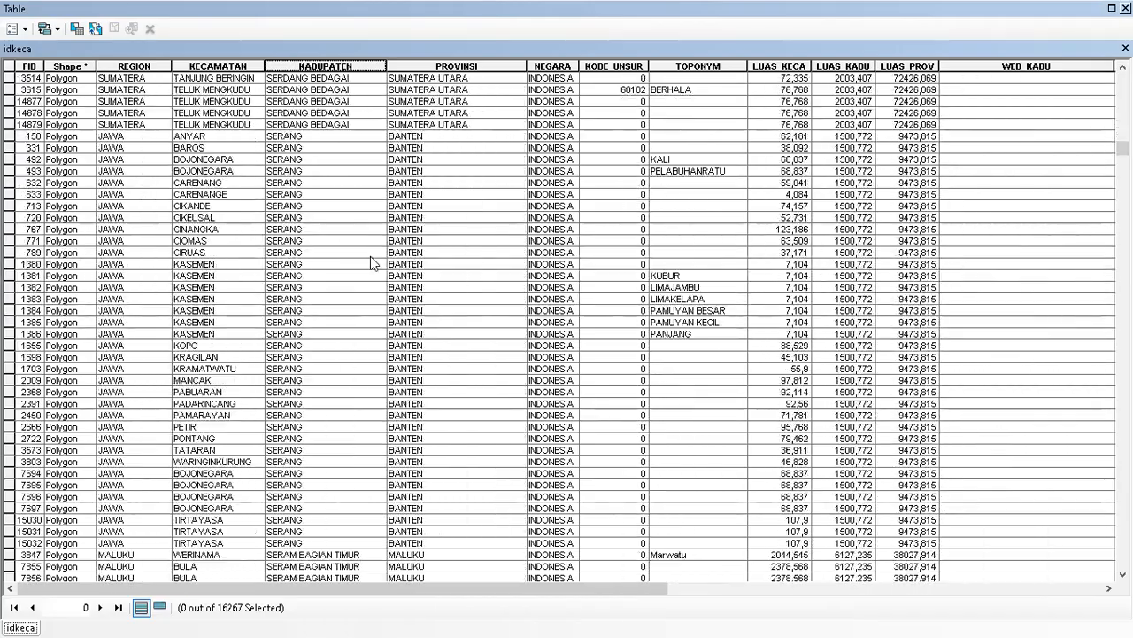
scroll(370, 264, "up", 3)
scroll(370, 271, "down", 10)
scroll(370, 280, "down", 5)
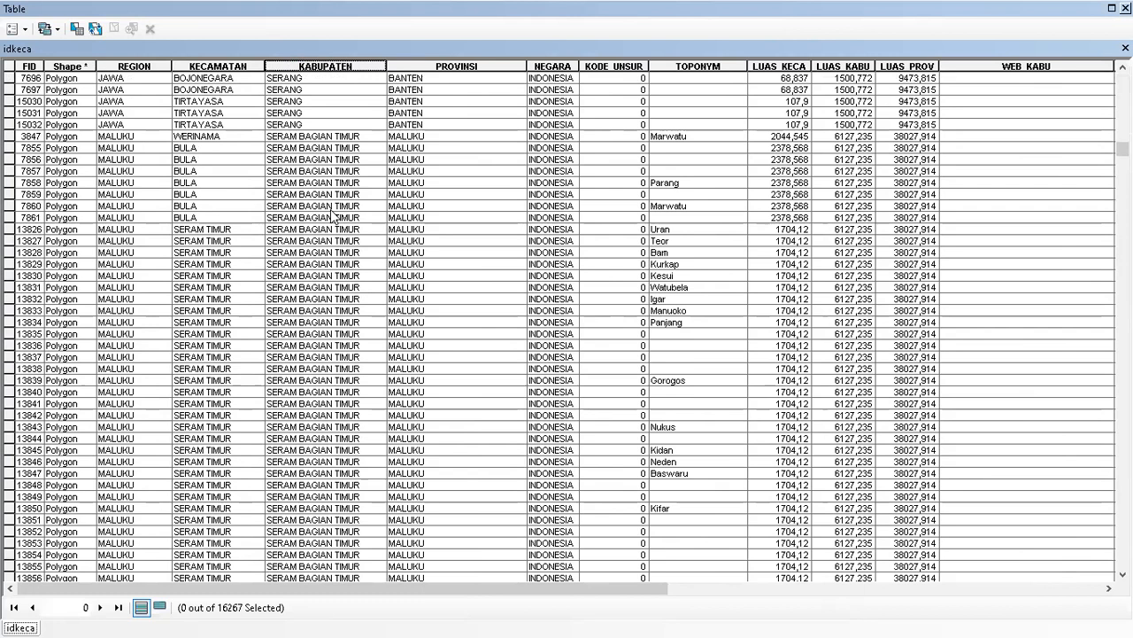
Find 'Semarang' in KABUPATEN and scroll to the last Semarang kecamatan, UNGARAN.
left_click(333, 217)
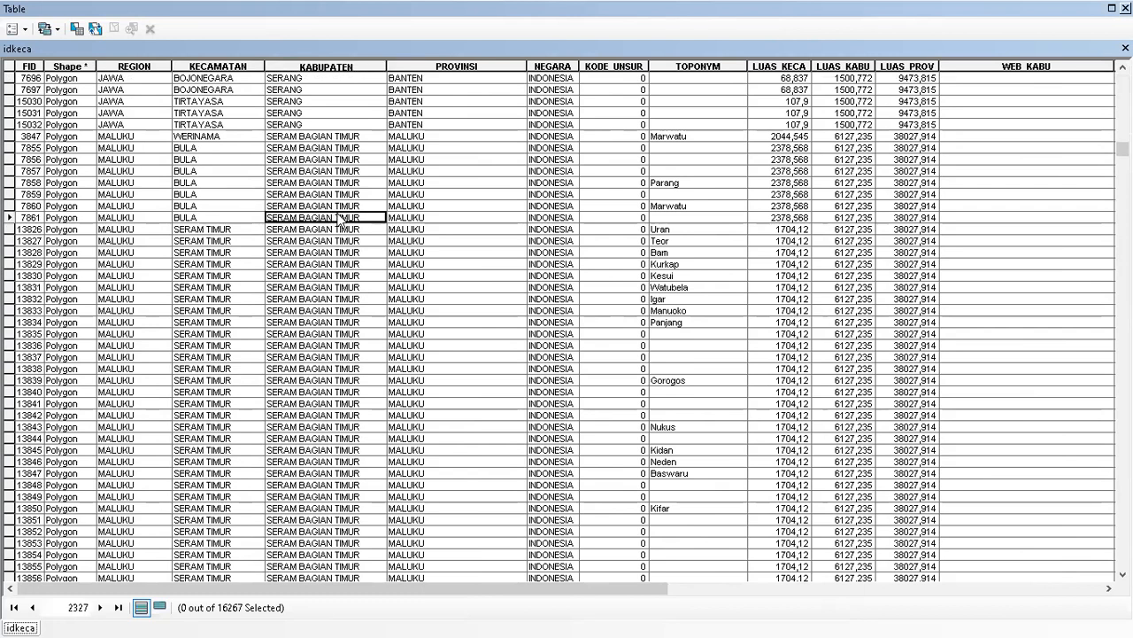
key("ctrl+f")
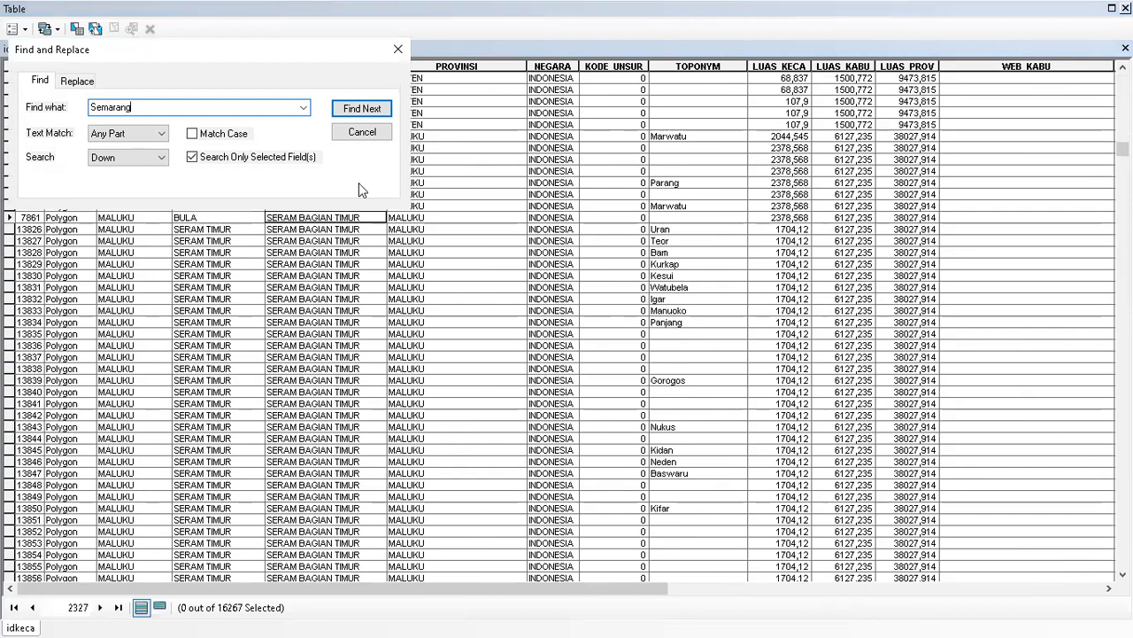
left_click(363, 108)
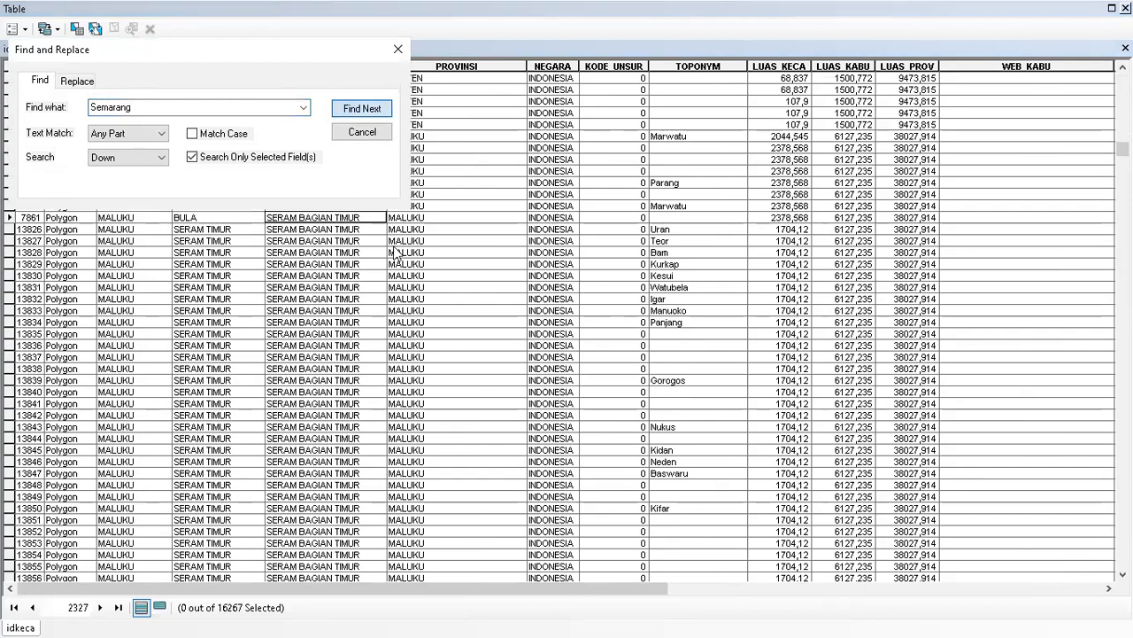
left_click(347, 132)
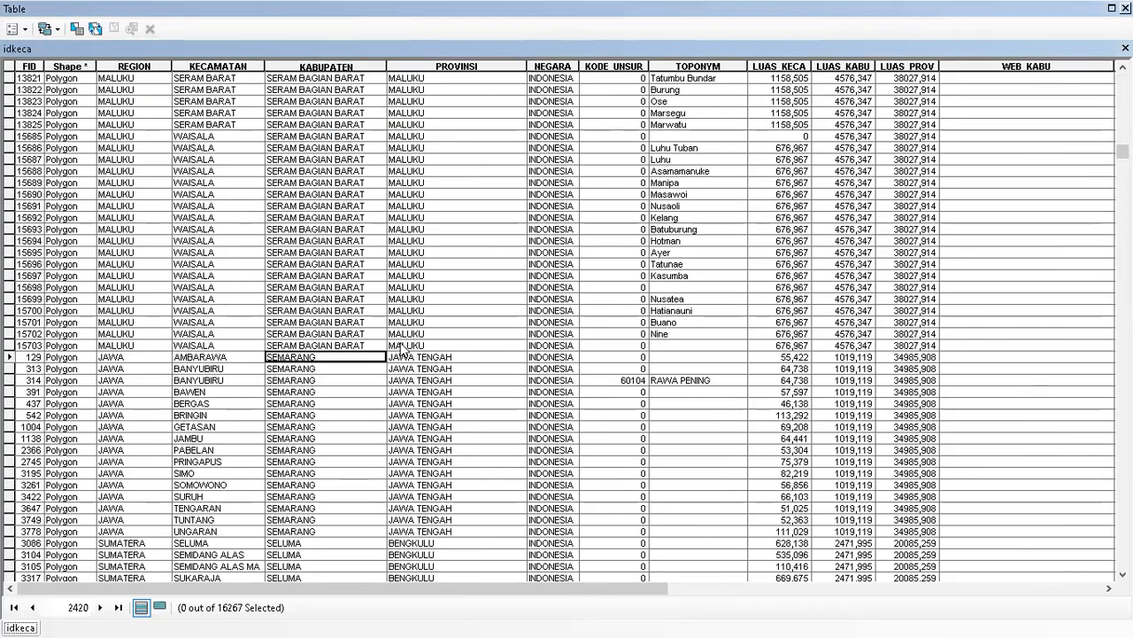
scroll(401, 348, "down", 3)
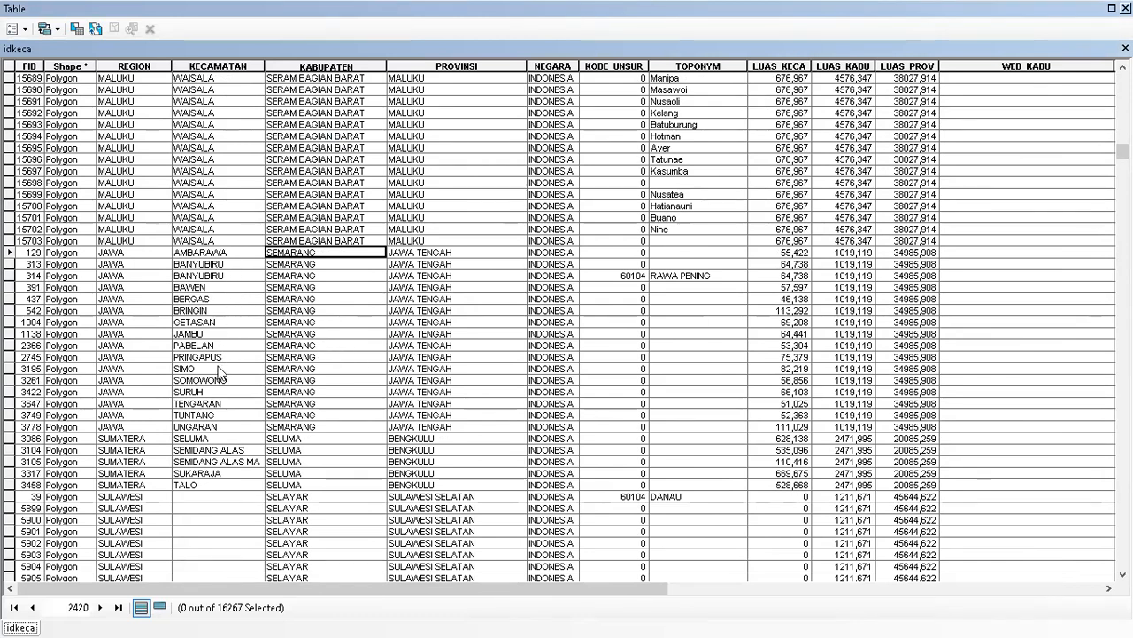
left_click(213, 427)
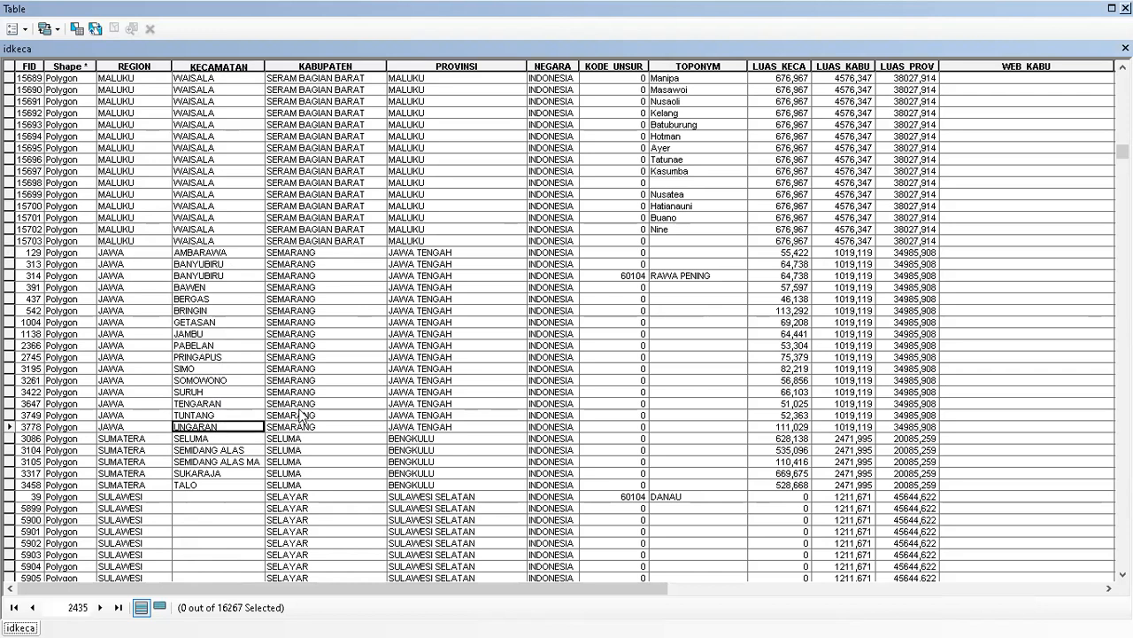
scroll(330, 398, "down", 13)
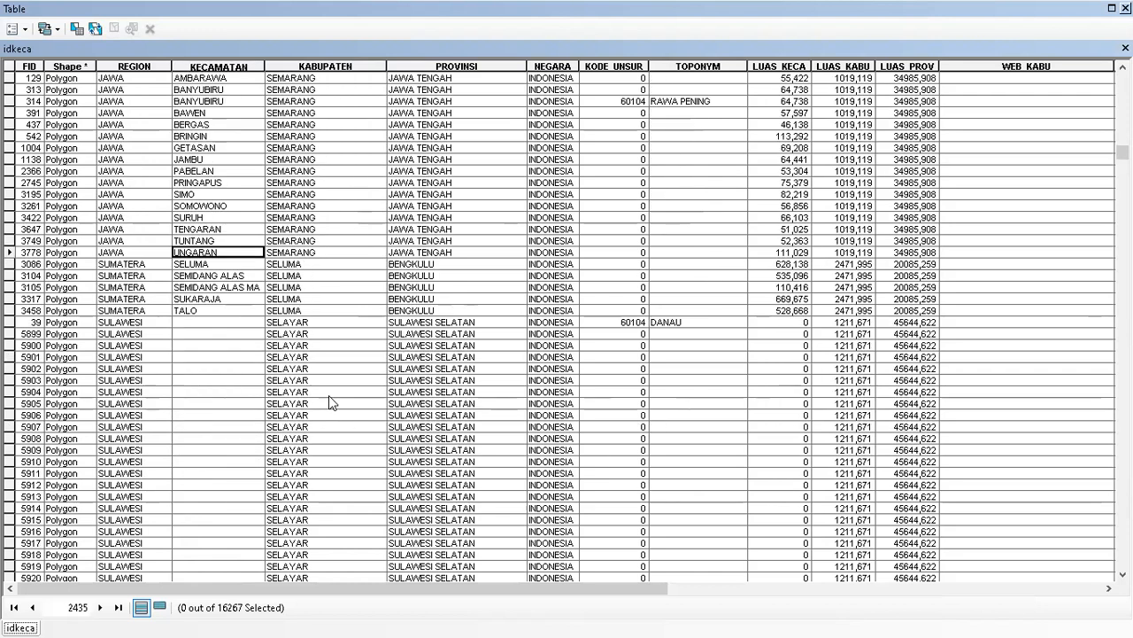
scroll(321, 404, "down", 5)
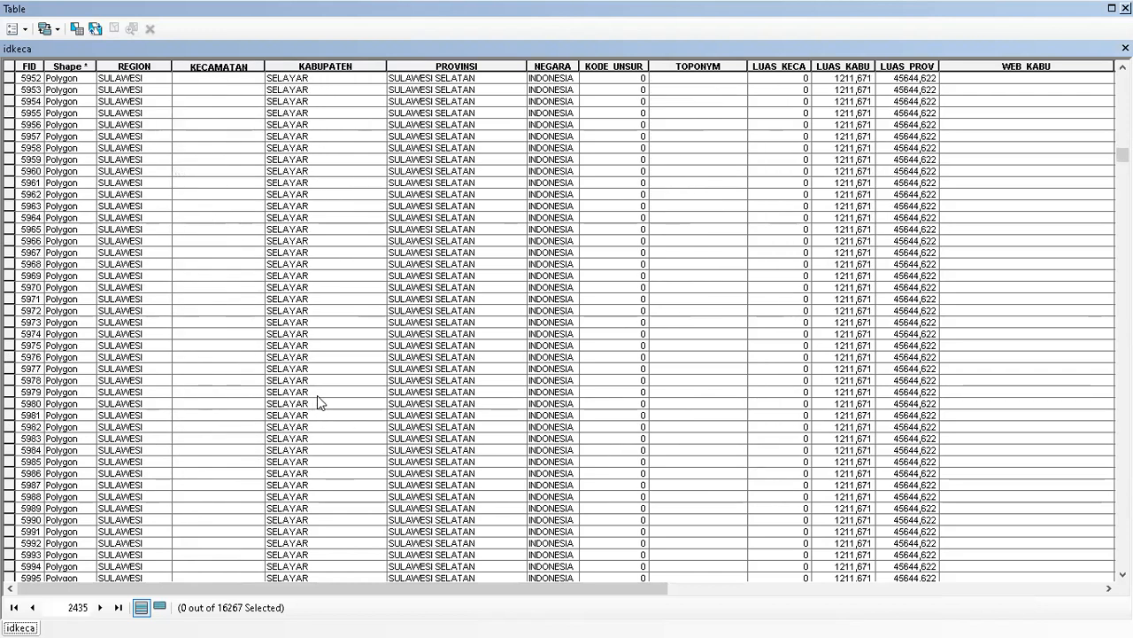
scroll(298, 313, "up", 15)
scroll(241, 306, "up", 4)
Search again for further Semarang matches from the SIMO row, then undock the table full-screen.
left_click(287, 232)
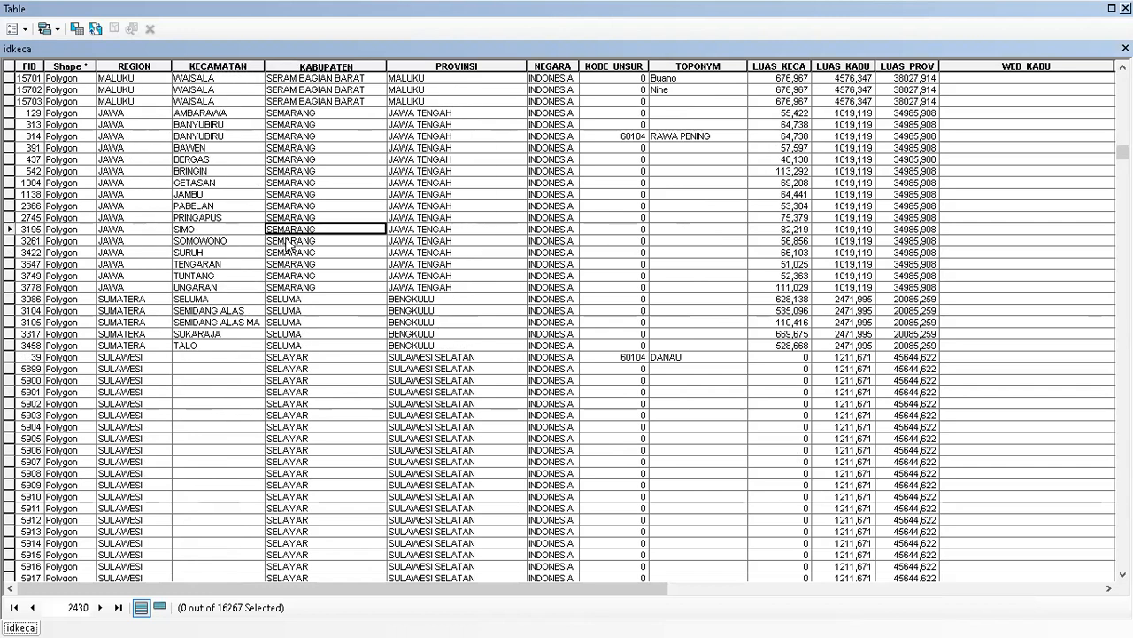
key("ctrl+f")
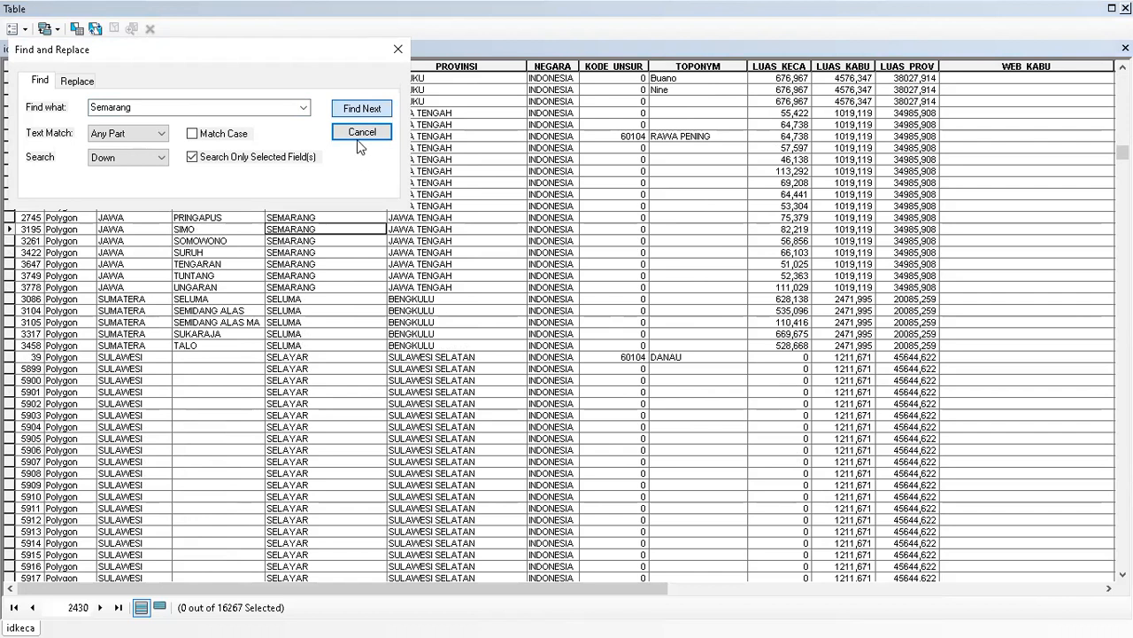
left_click(361, 111)
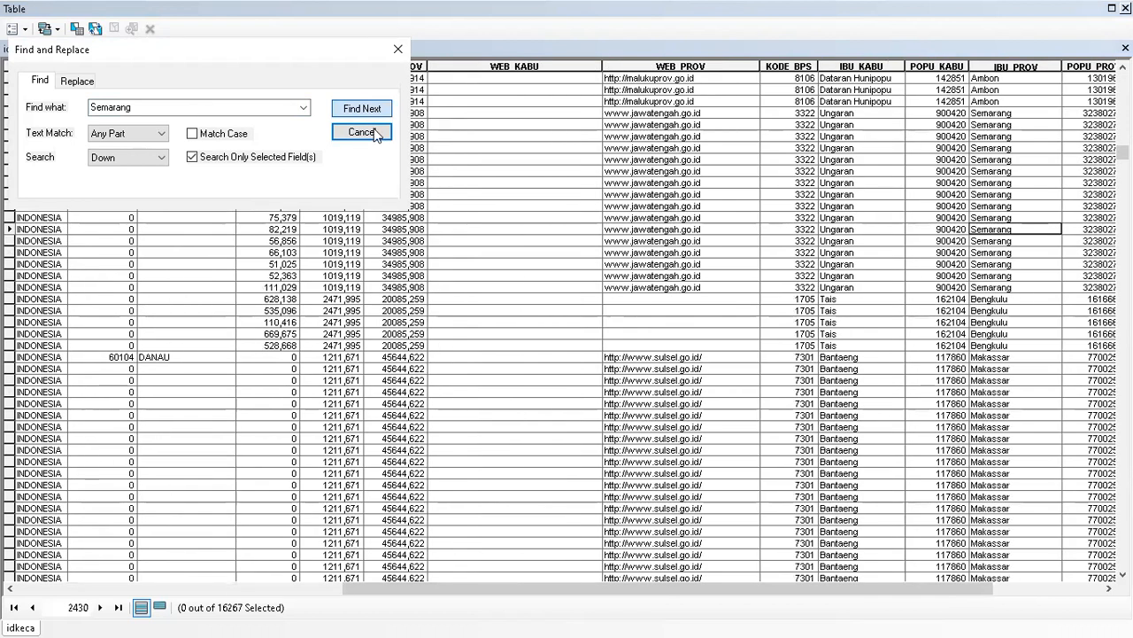
left_click(372, 110)
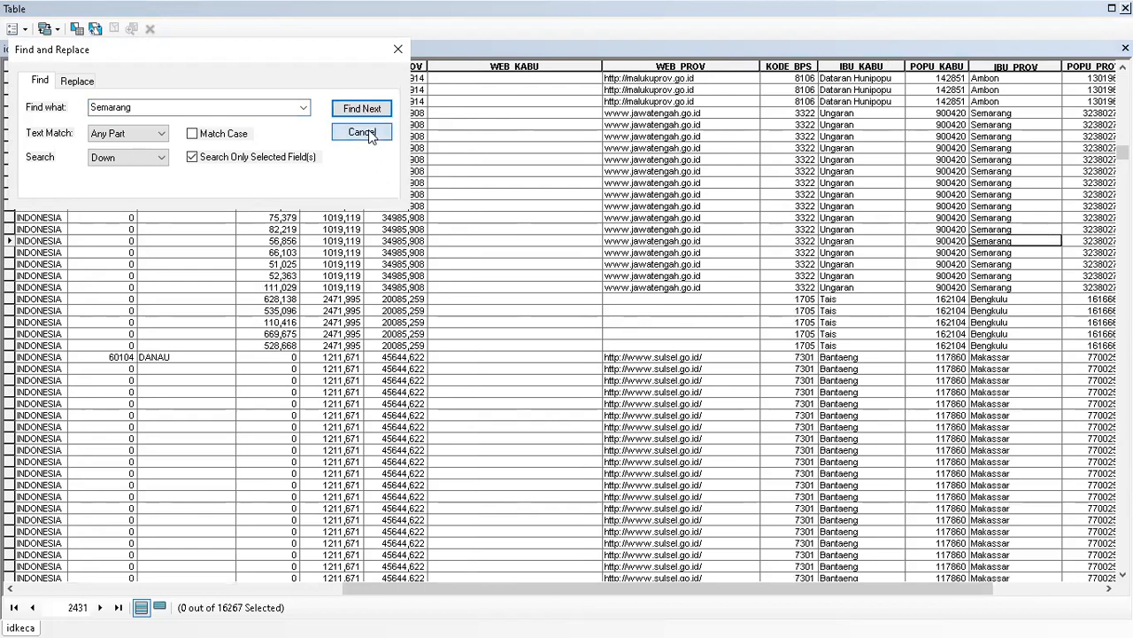
left_click(368, 129)
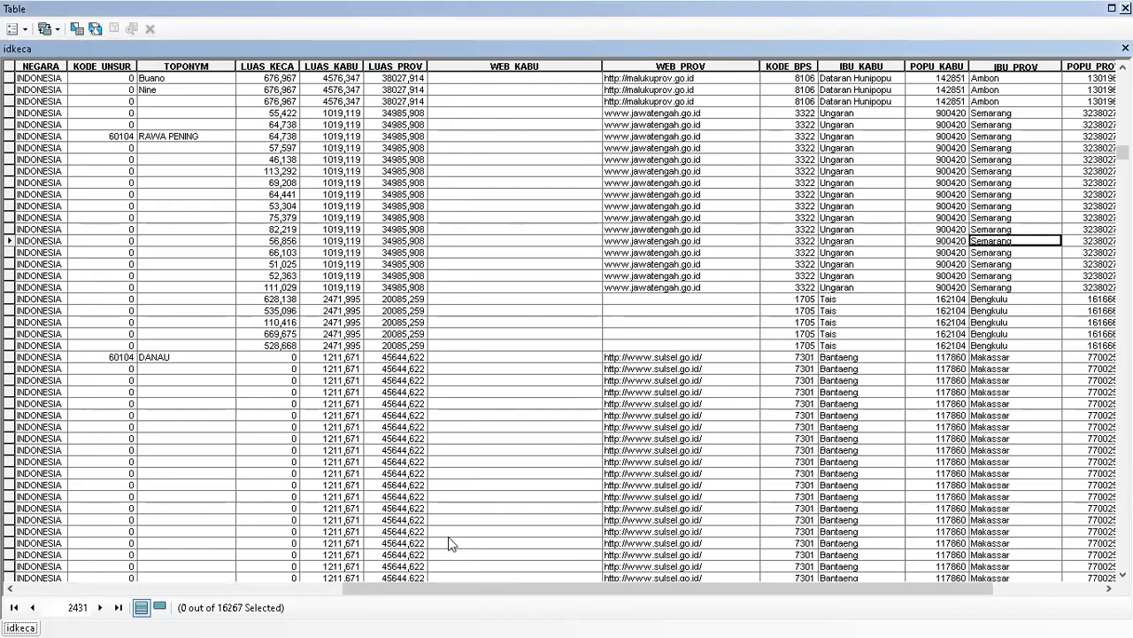
scroll(357, 387, "up", 20)
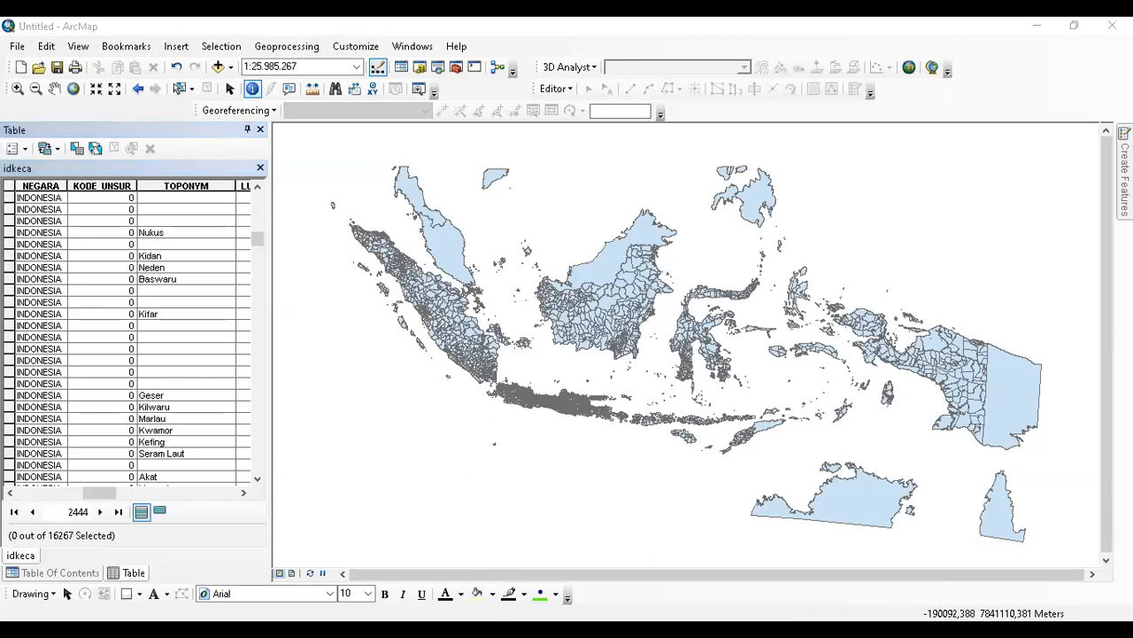
double_click(221, 130)
left_click(233, 92)
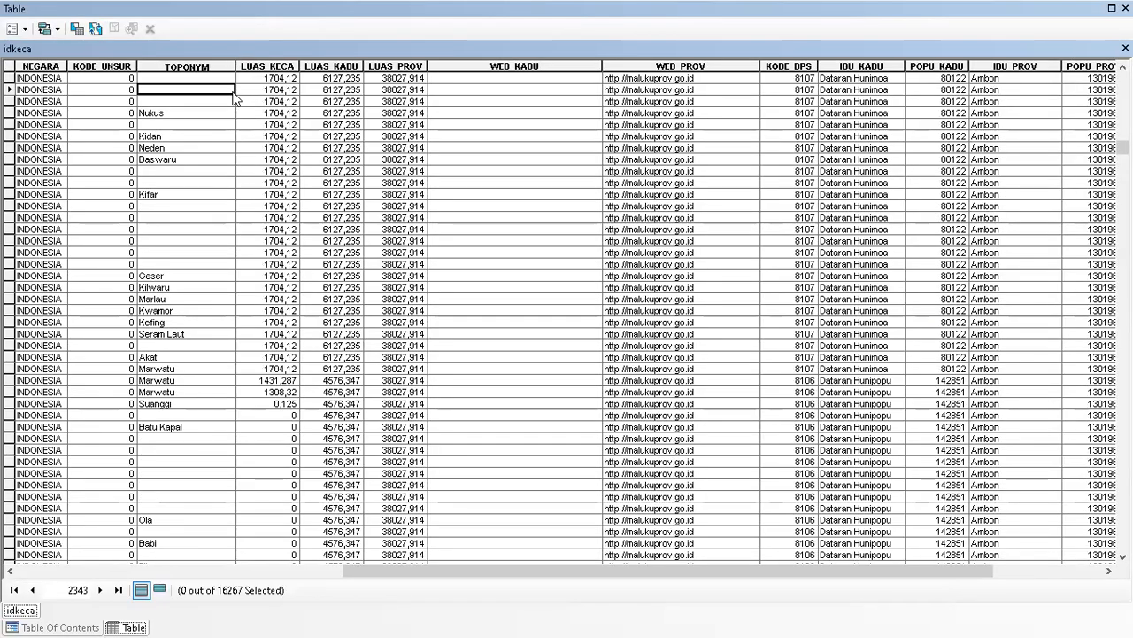
key("ctrl+f")
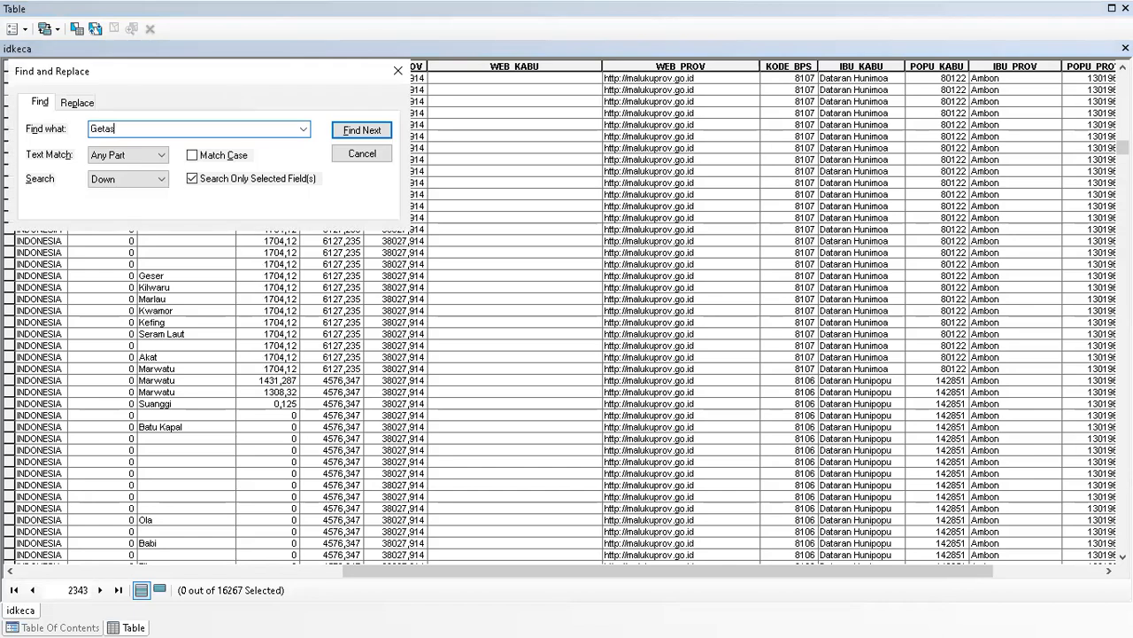
left_click(363, 131)
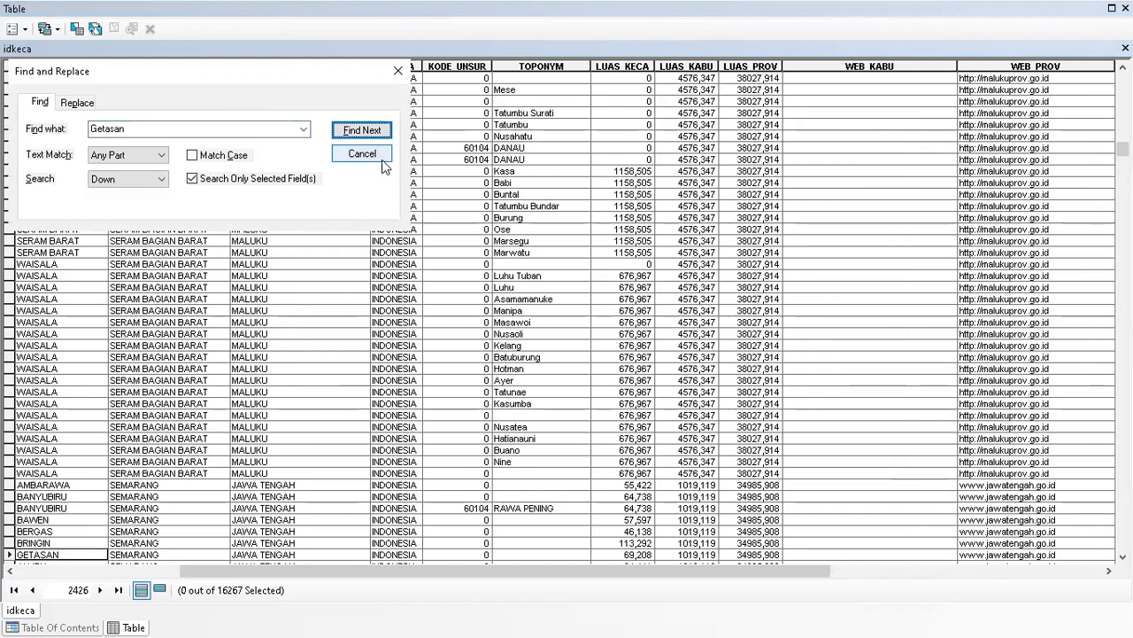
left_click(363, 131)
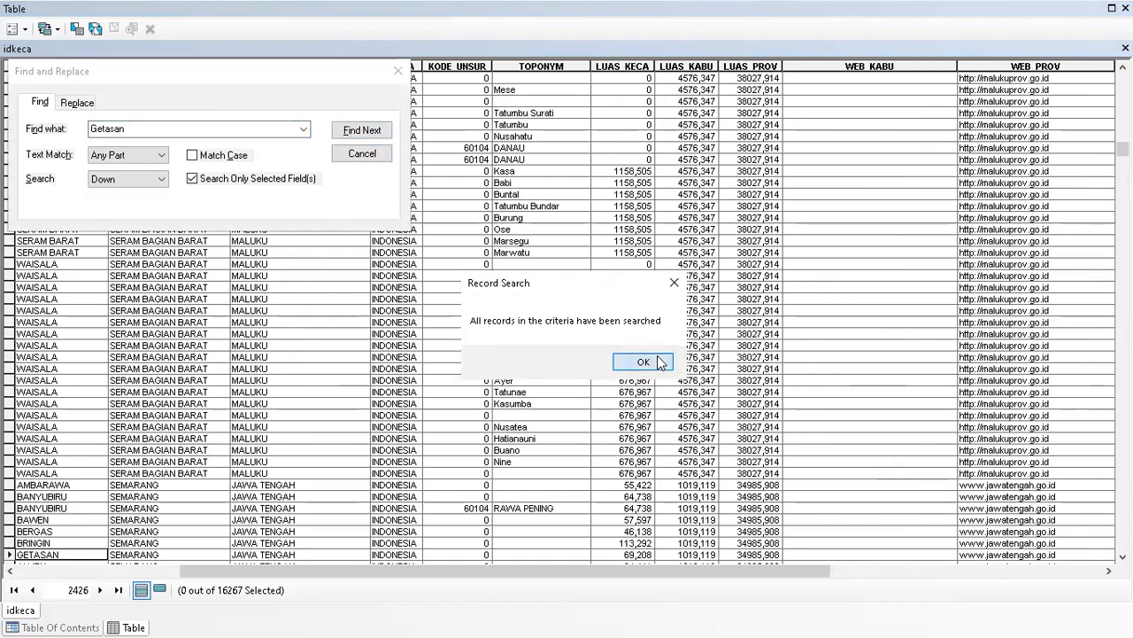
left_click(362, 155)
scroll(261, 363, "down", 3)
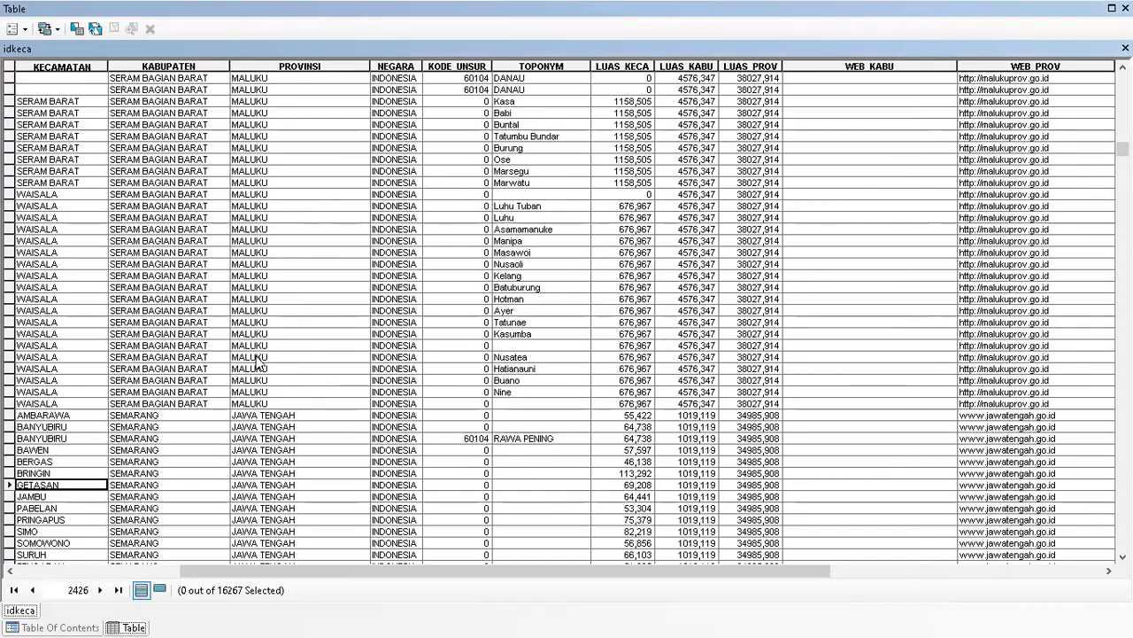
scroll(62, 394, "down", 1)
left_click(7, 347)
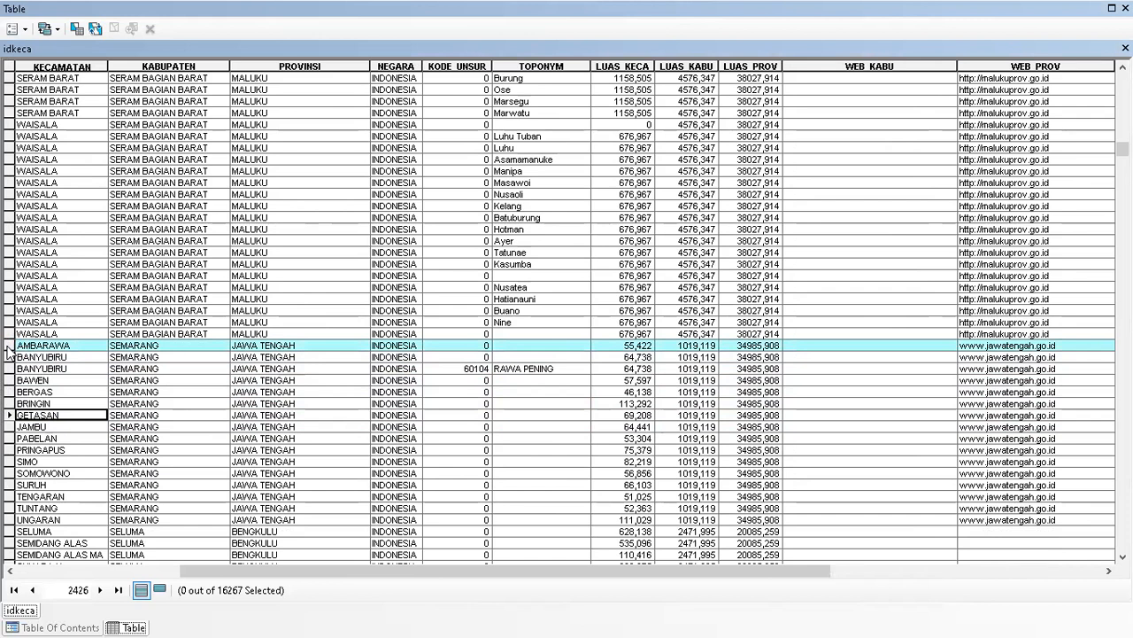
left_click_drag(8, 352, 9, 525)
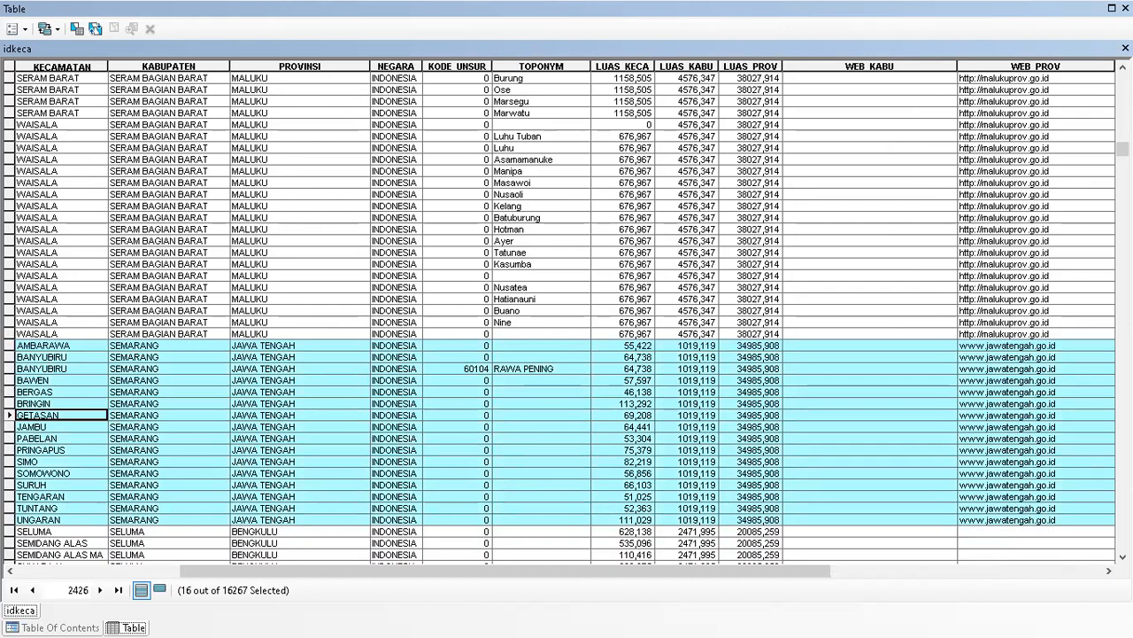
scroll(66, 540, "down", 3)
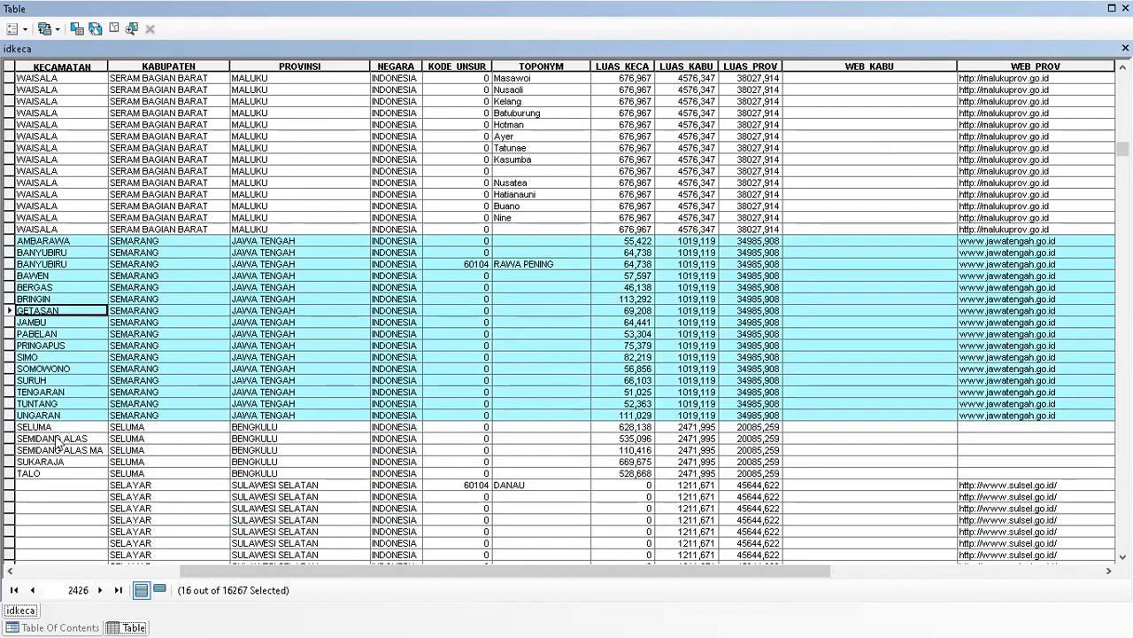
scroll(113, 433, "down", 2)
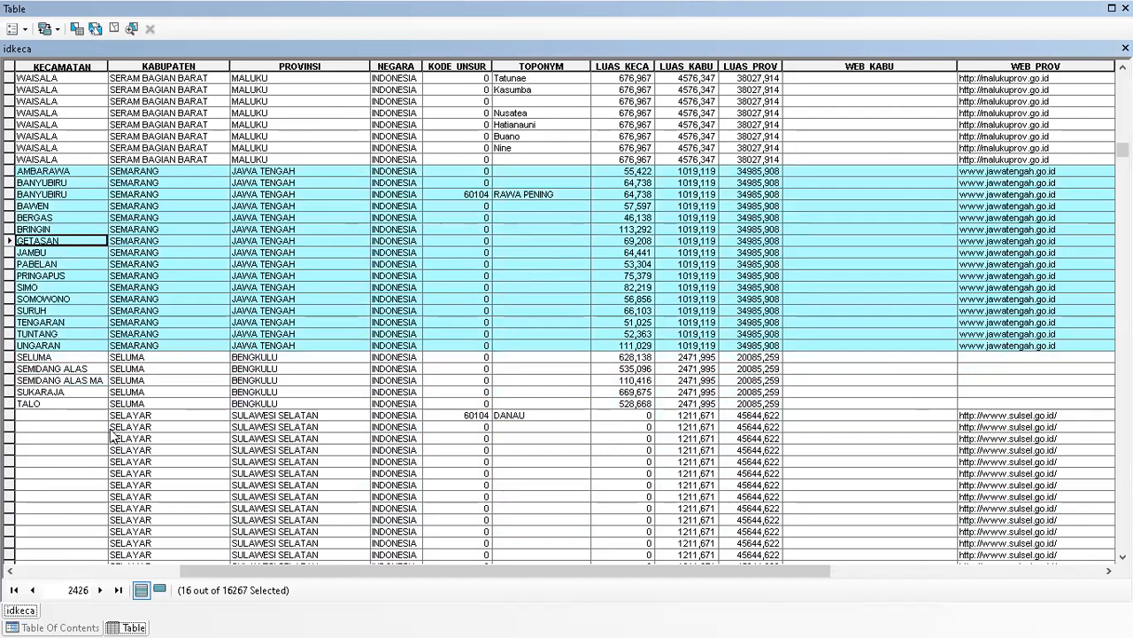
scroll(113, 434, "up", 1)
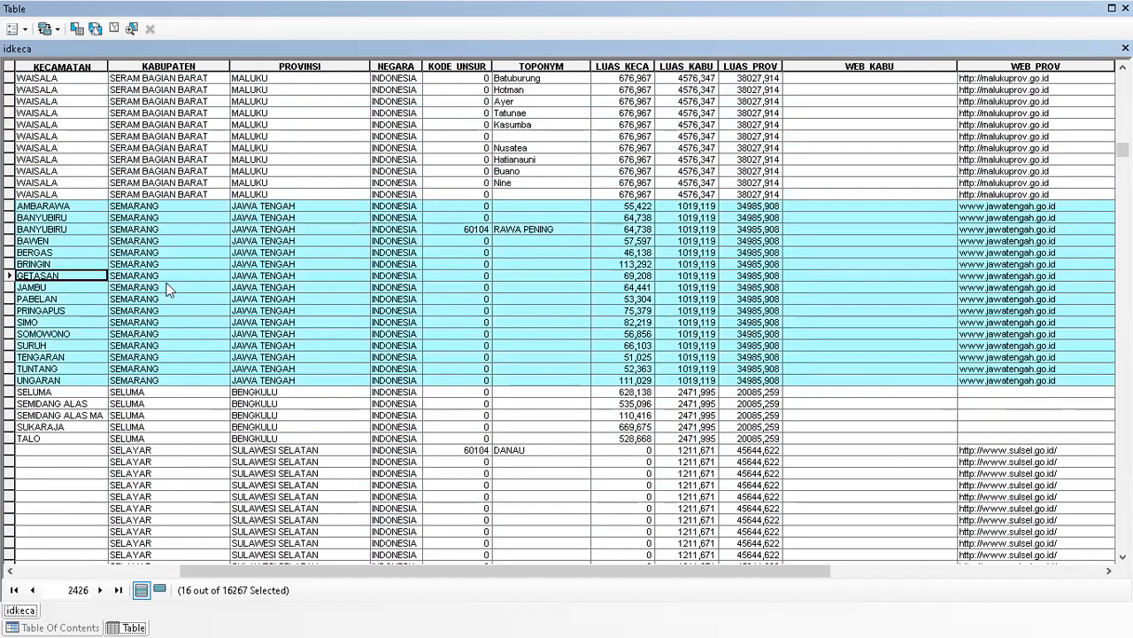
Close the attribute table and zoom in on the selected kecamatan in central Java.
double_click(1030, 11)
left_click(260, 129)
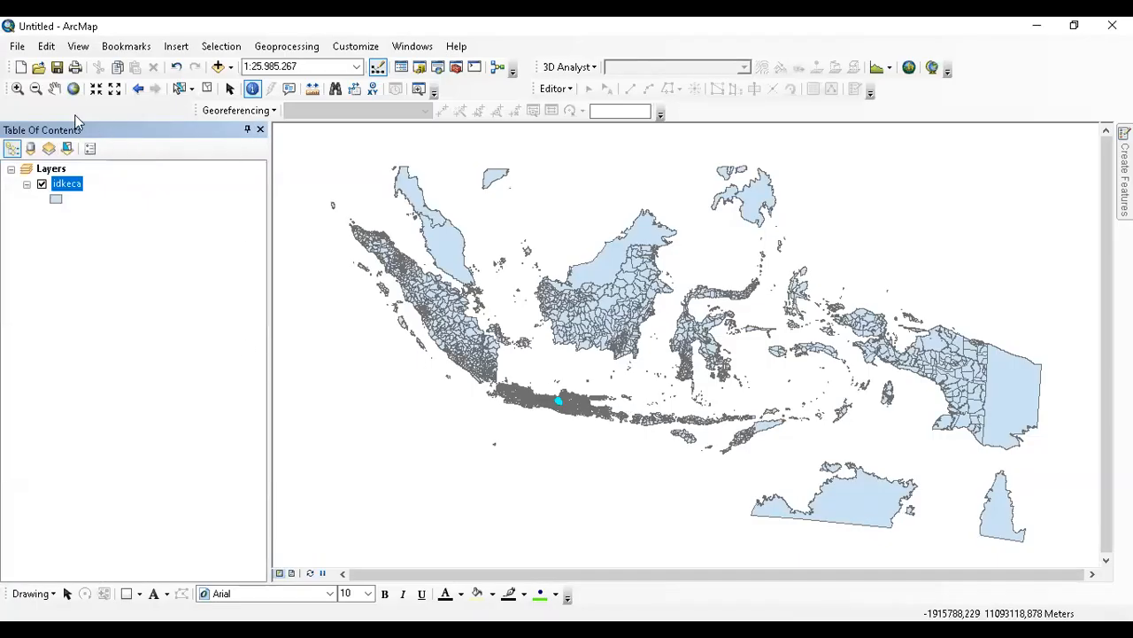
left_click(18, 89)
left_click_drag(546, 382, 581, 413)
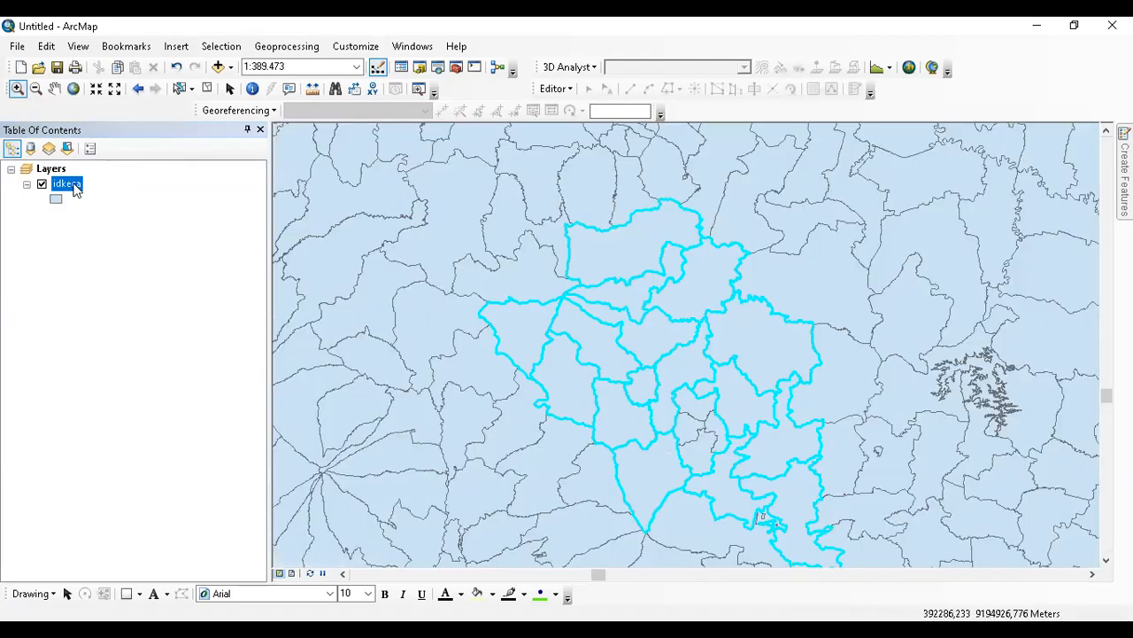
Export the selected idkeca features to File GIS JOIN as 'Kabupaten Semarang' and add it to the map.
right_click(75, 187)
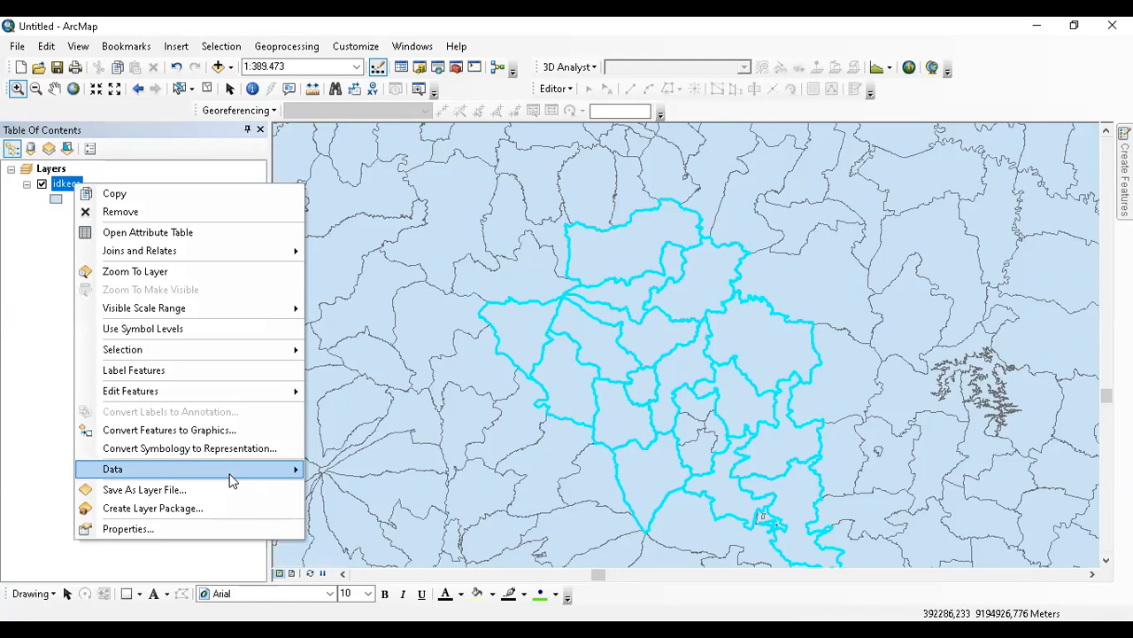
mouse_move(229, 479)
left_click(372, 489)
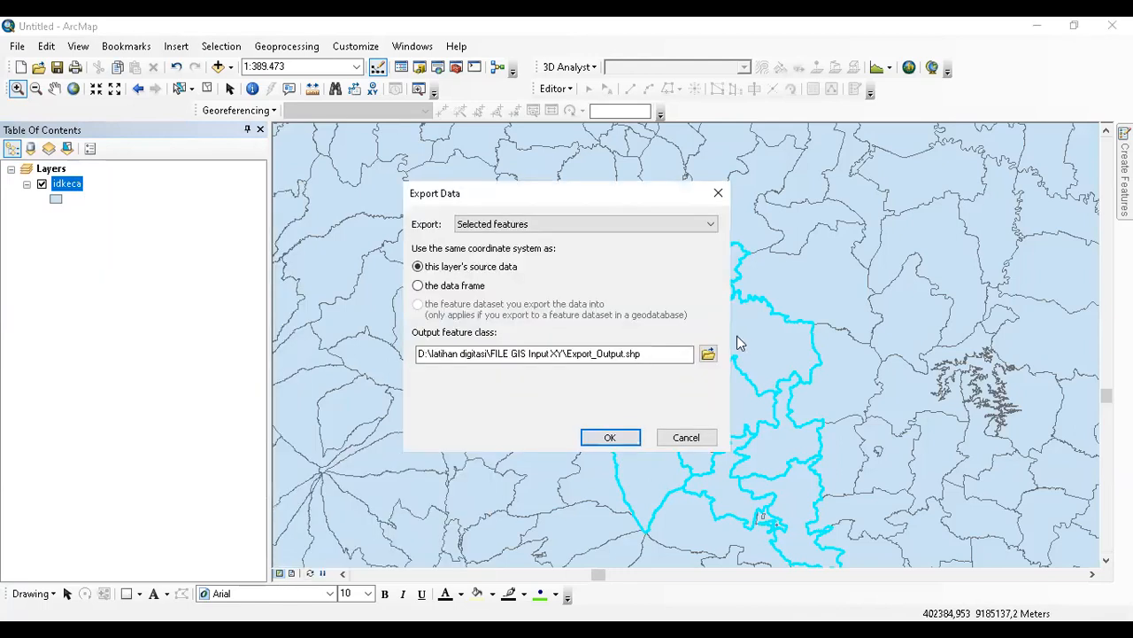
left_click(709, 353)
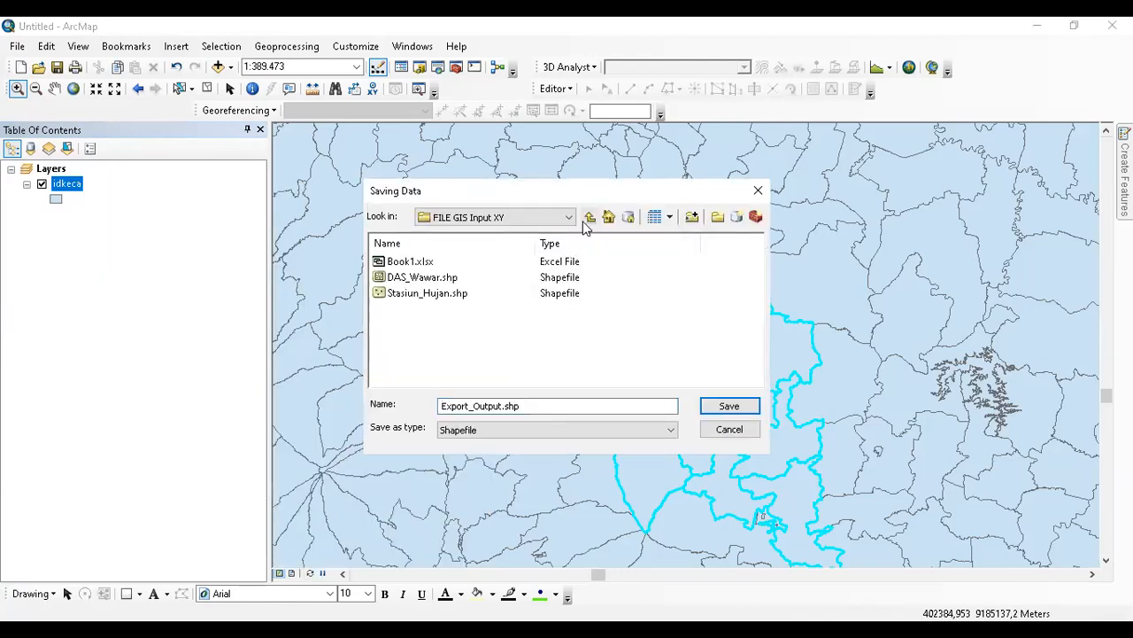
left_click(590, 216)
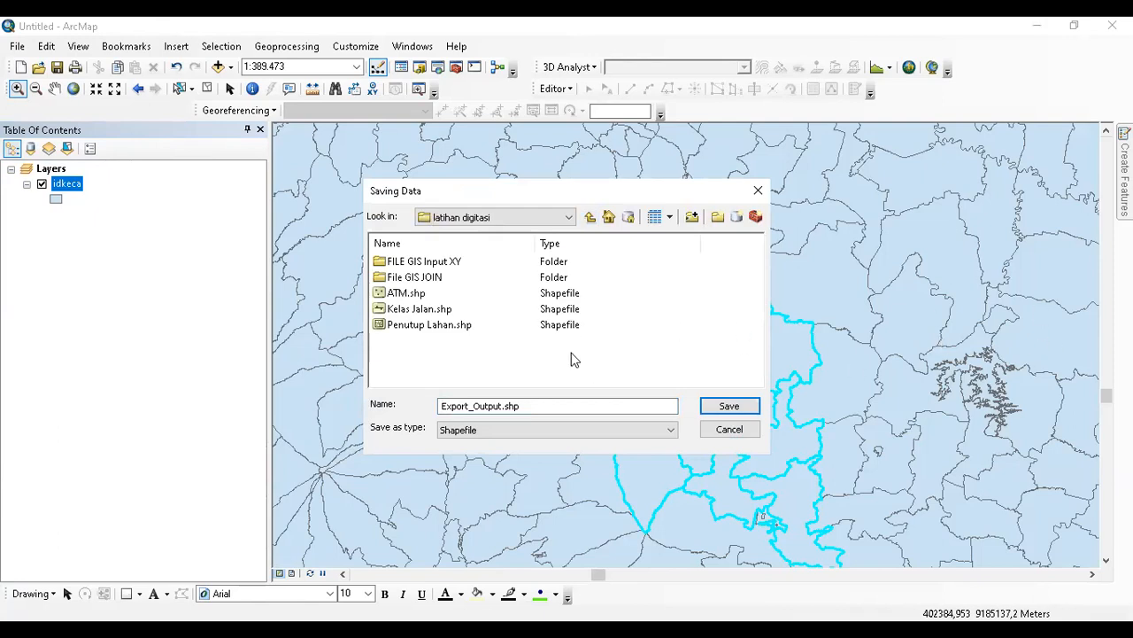
double_click(414, 277)
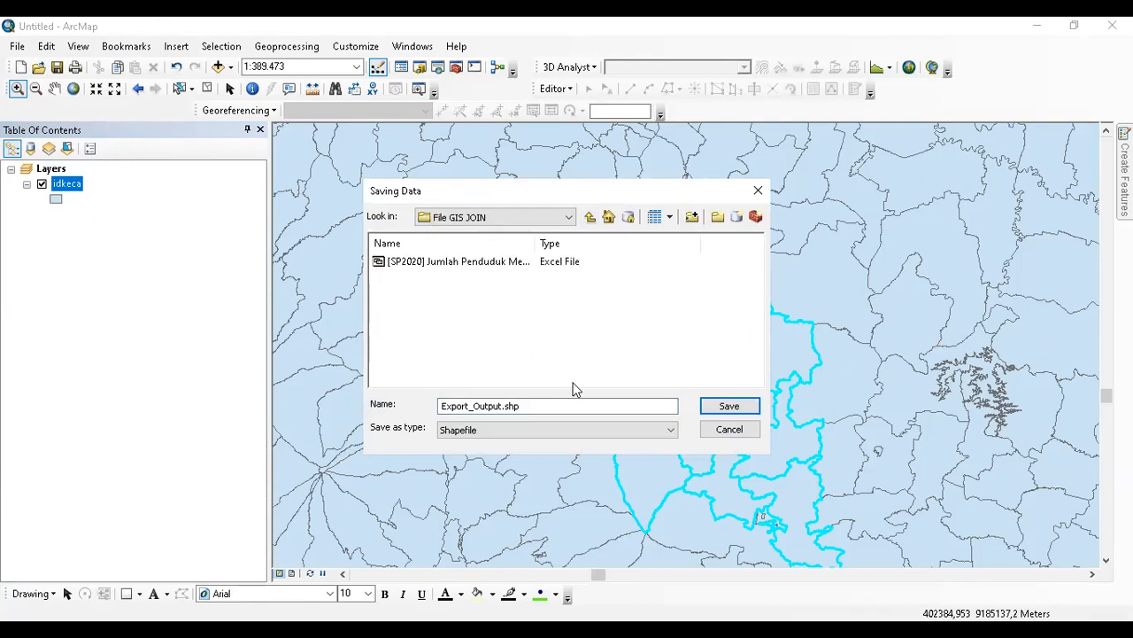
left_click_drag(518, 405, 298, 420)
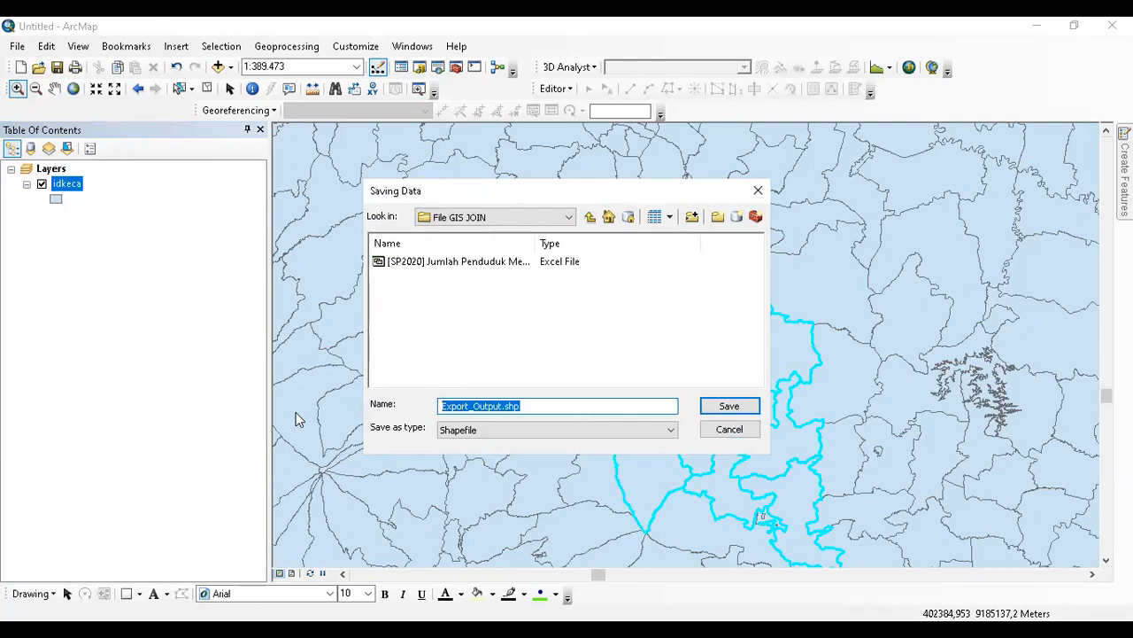
type("K")
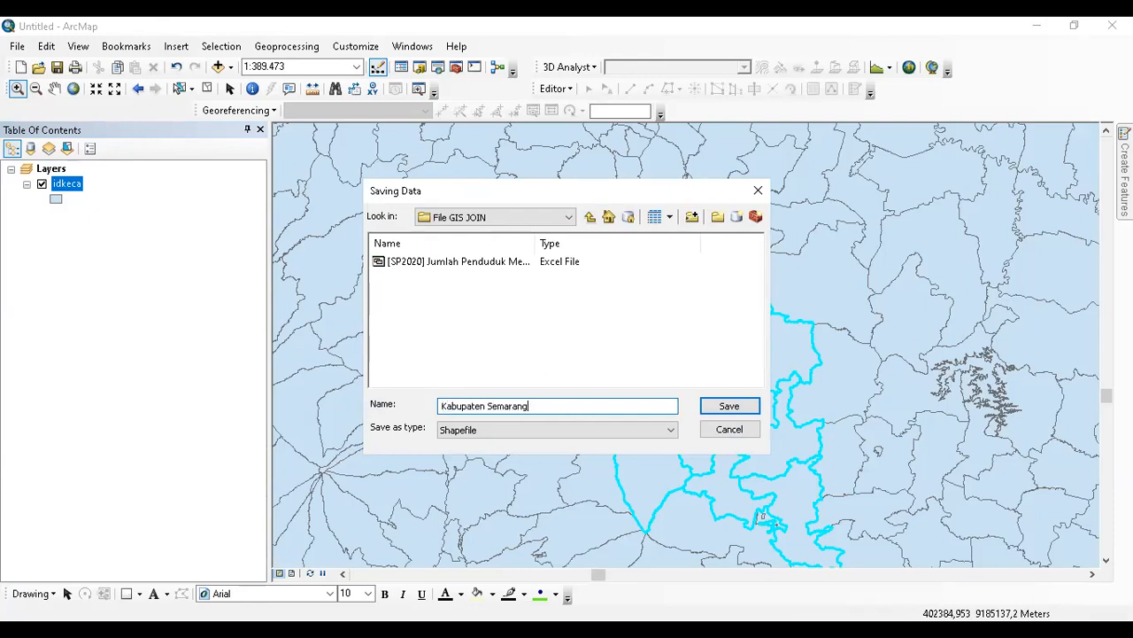
type("abupaten Semarang")
key("Return")
left_click(592, 437)
left_click(628, 386)
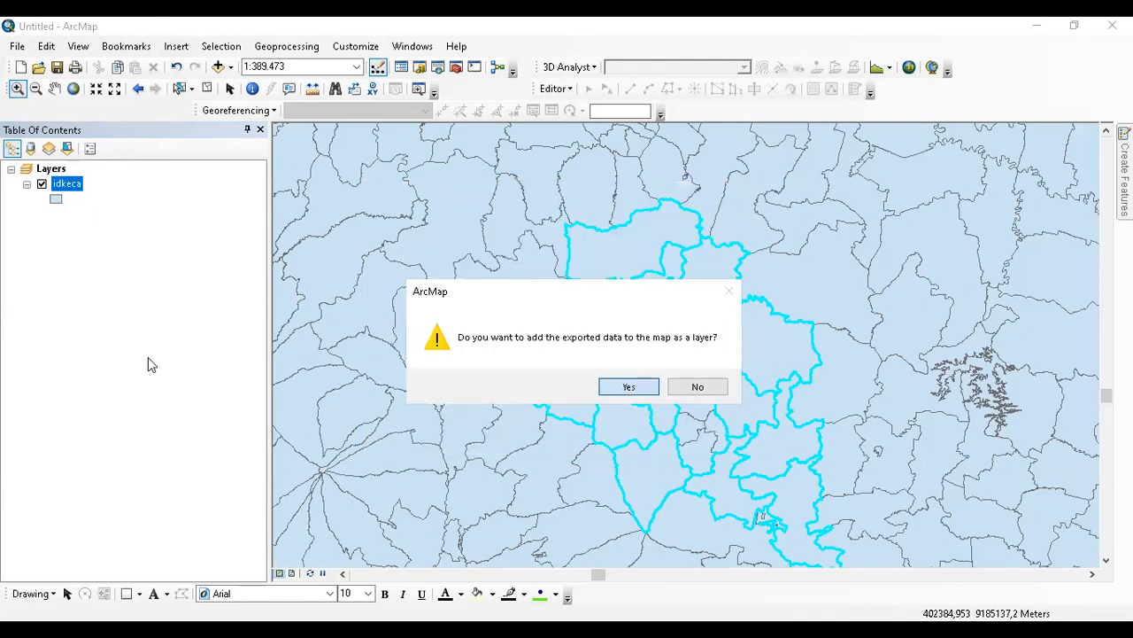
Remove the old idkeca layer from the map.
left_click(69, 217, "ctrl")
left_click(69, 217)
right_click(69, 217)
left_click(93, 245)
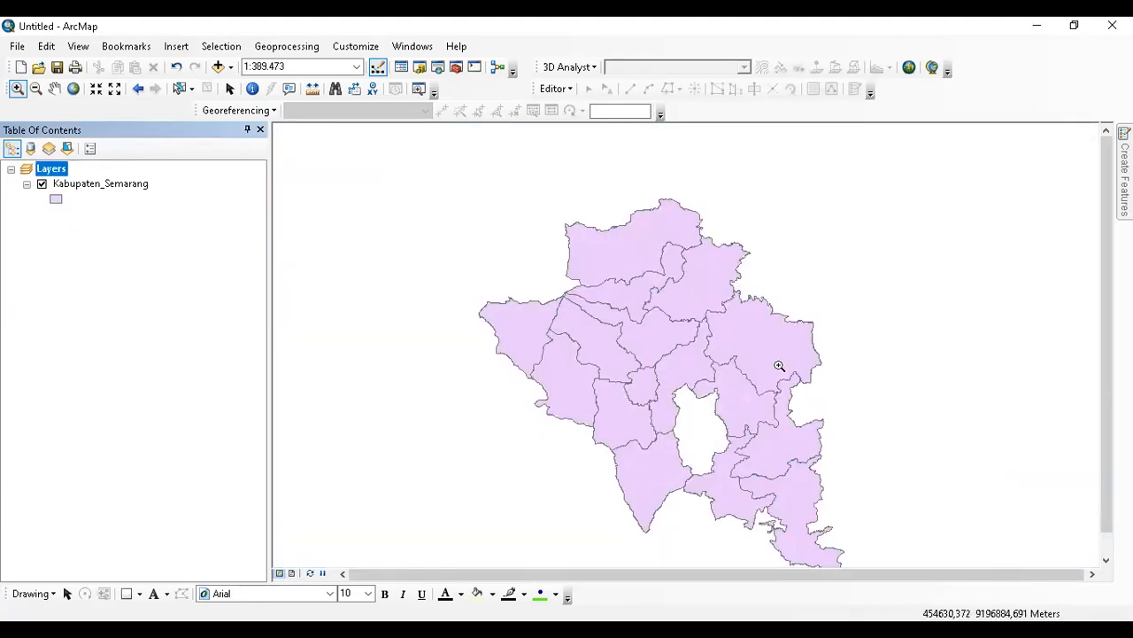
Centre the map on Semarang and open the Kabupaten_Semarang attribute table.
left_click_drag(715, 433, 639, 321)
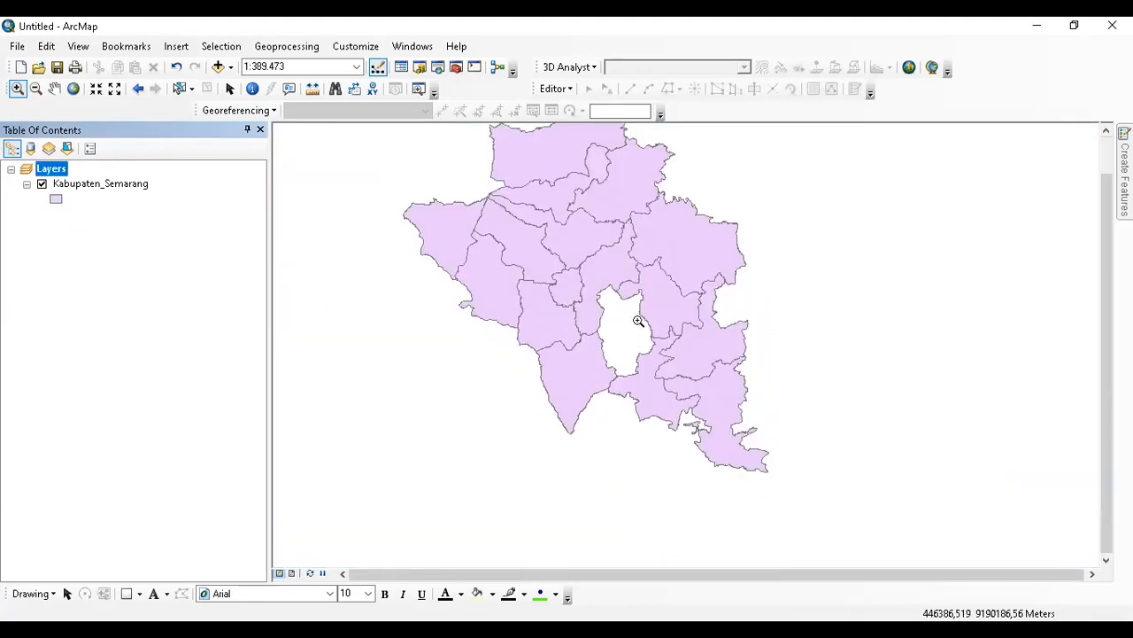
left_click(120, 178)
right_click(120, 178)
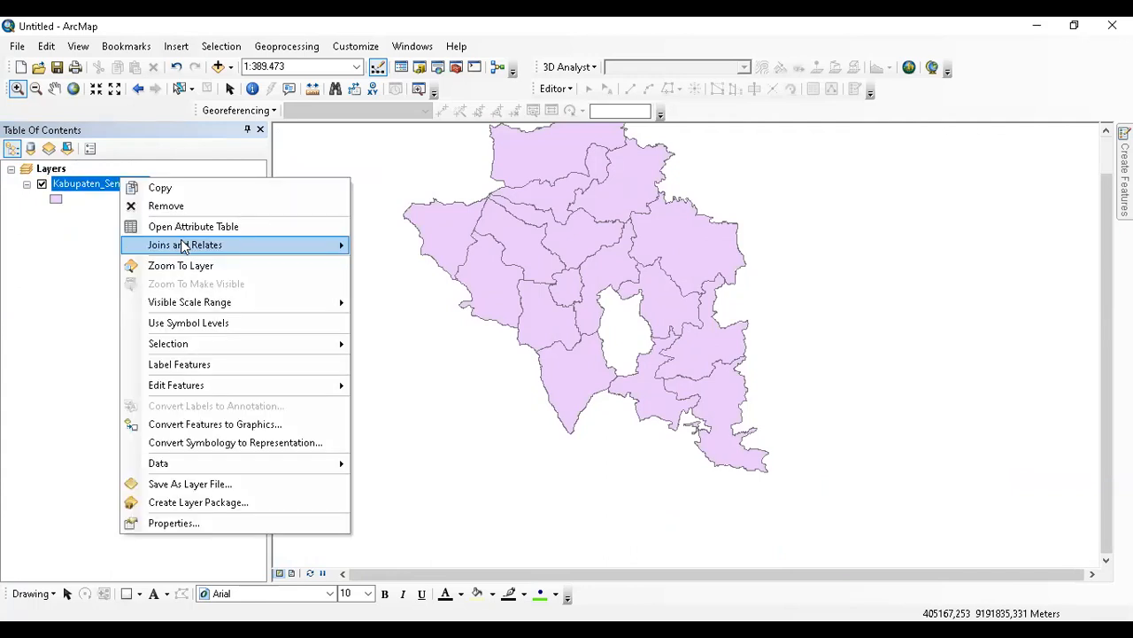
left_click(253, 228)
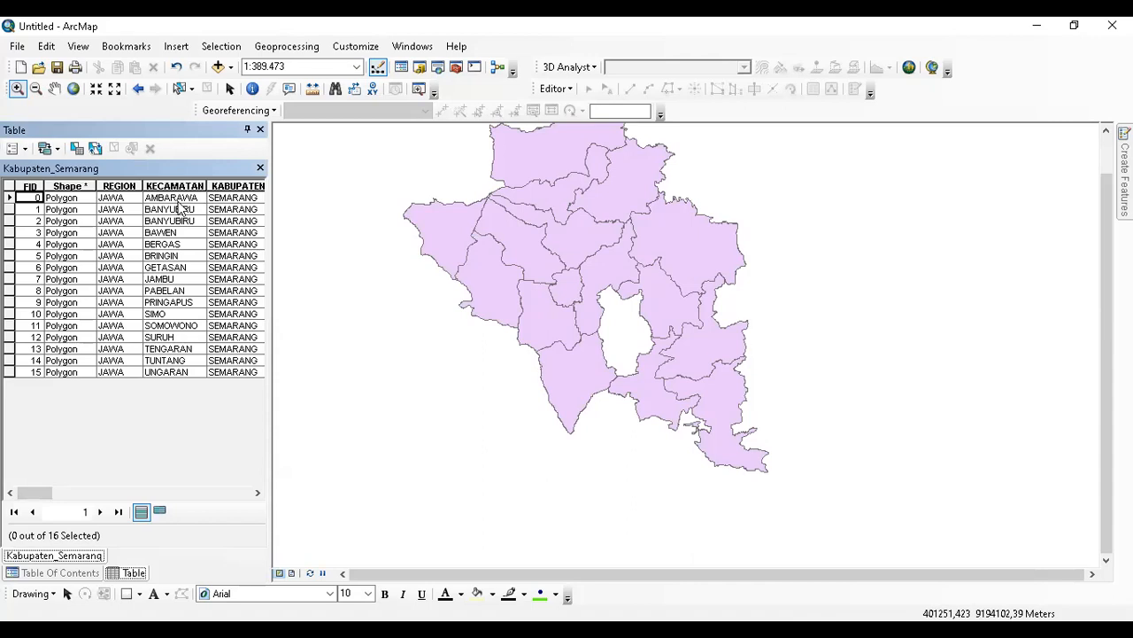
Check the BAWEN, BERGAS, BRINGIN, GETASAN and JAMBU kecamatan records.
mouse_move(22, 492)
left_mouse_down()
mouse_move(54, 492)
mouse_move(21, 493)
left_mouse_up()
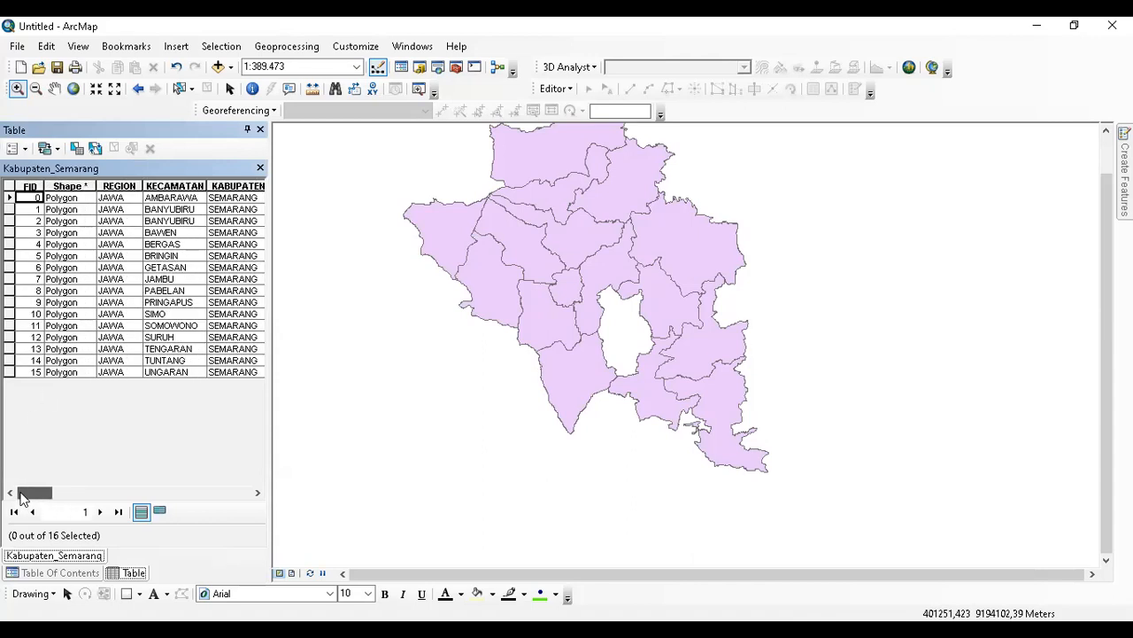
left_click(175, 232)
left_click(170, 244)
left_click(167, 257)
left_click(166, 269)
left_click(166, 279)
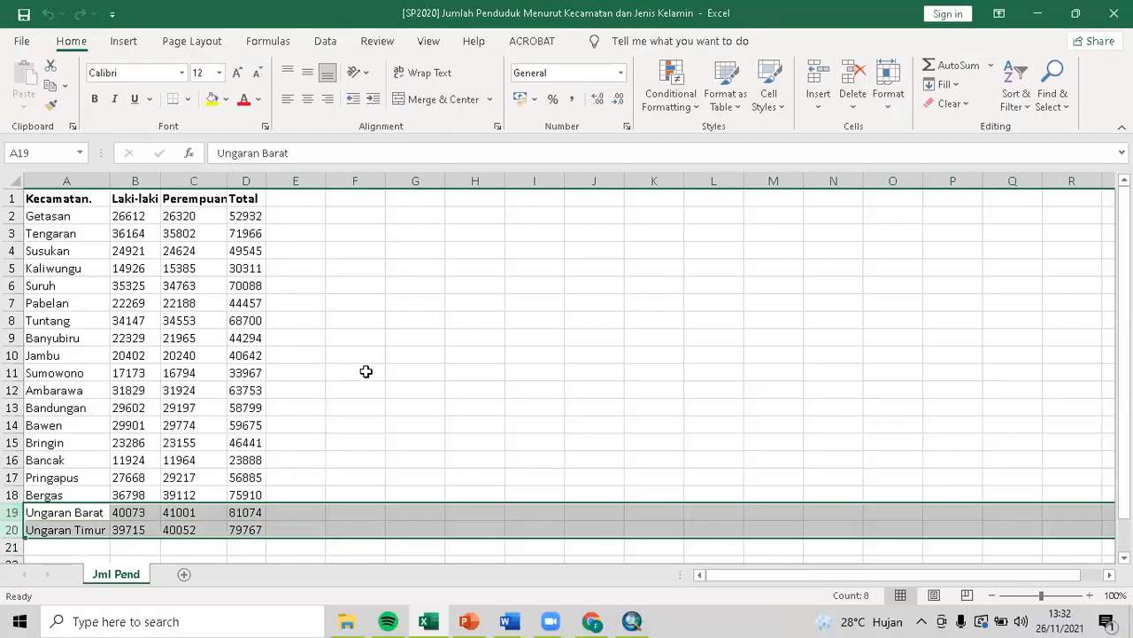
Clear the row 19-20 selection and scroll through the Jml Pend population table.
left_click(367, 371)
scroll(367, 390, "down", 1)
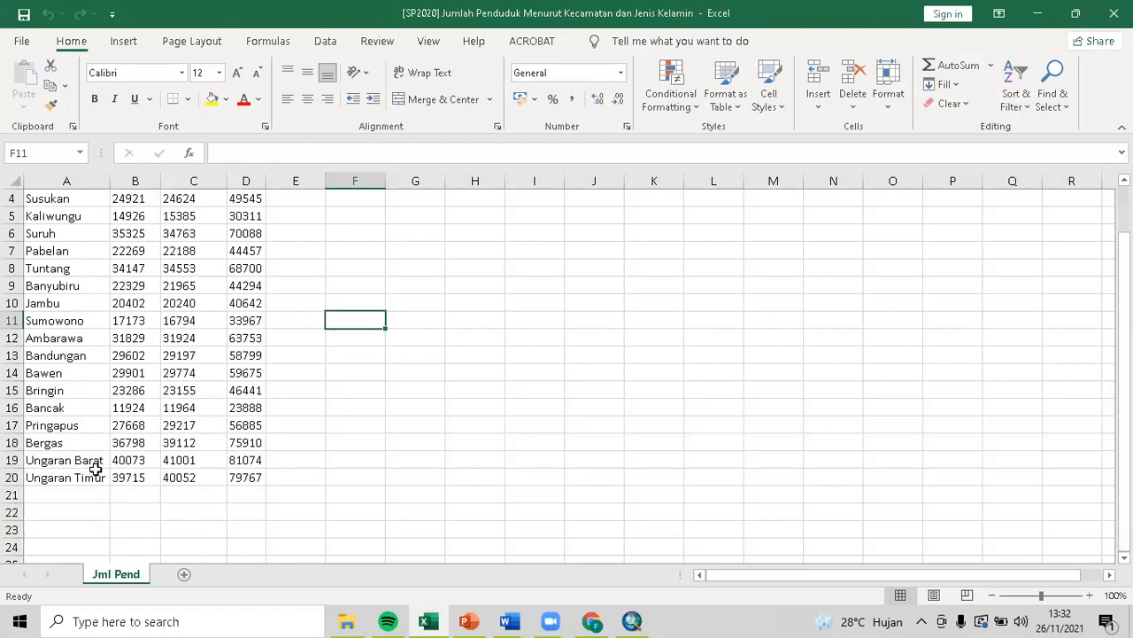
scroll(229, 512, "up", 1)
scroll(232, 511, "down", 1)
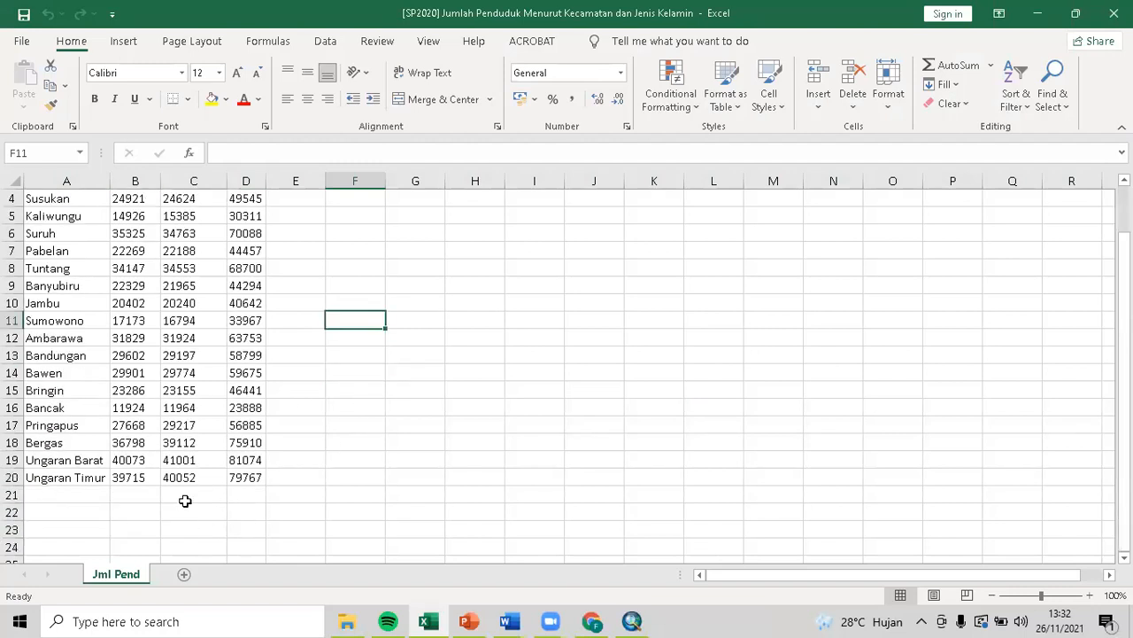
Start and cancel a formula in B21, select A19:A20, then return to ArcMap.
left_click(135, 489)
type("=")
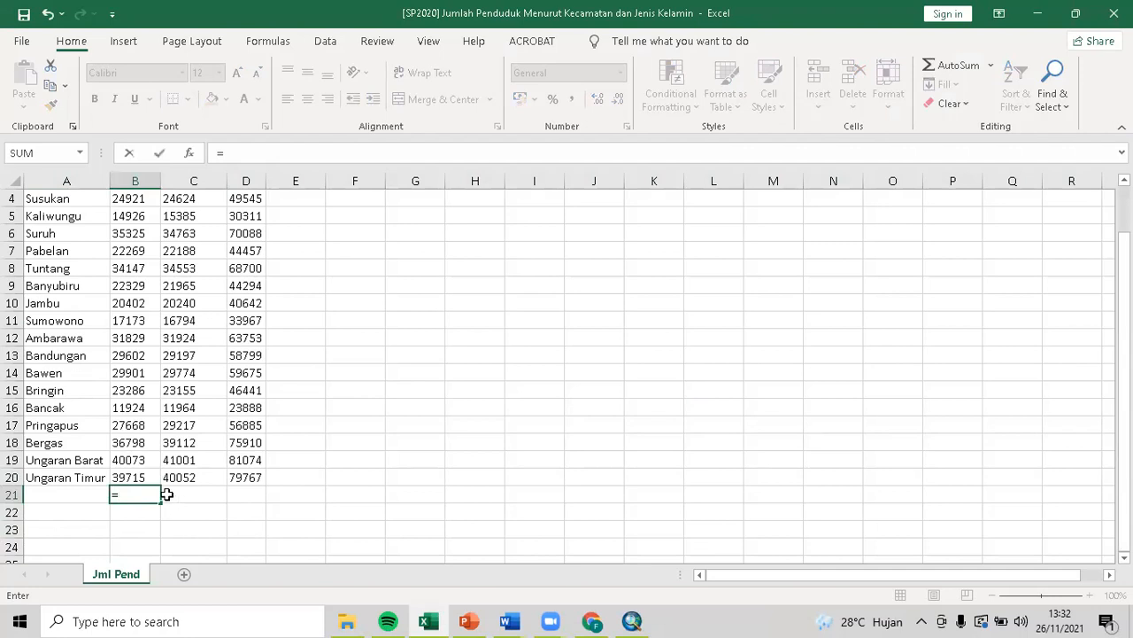
key("Escape")
left_click_drag(76, 460, 78, 470)
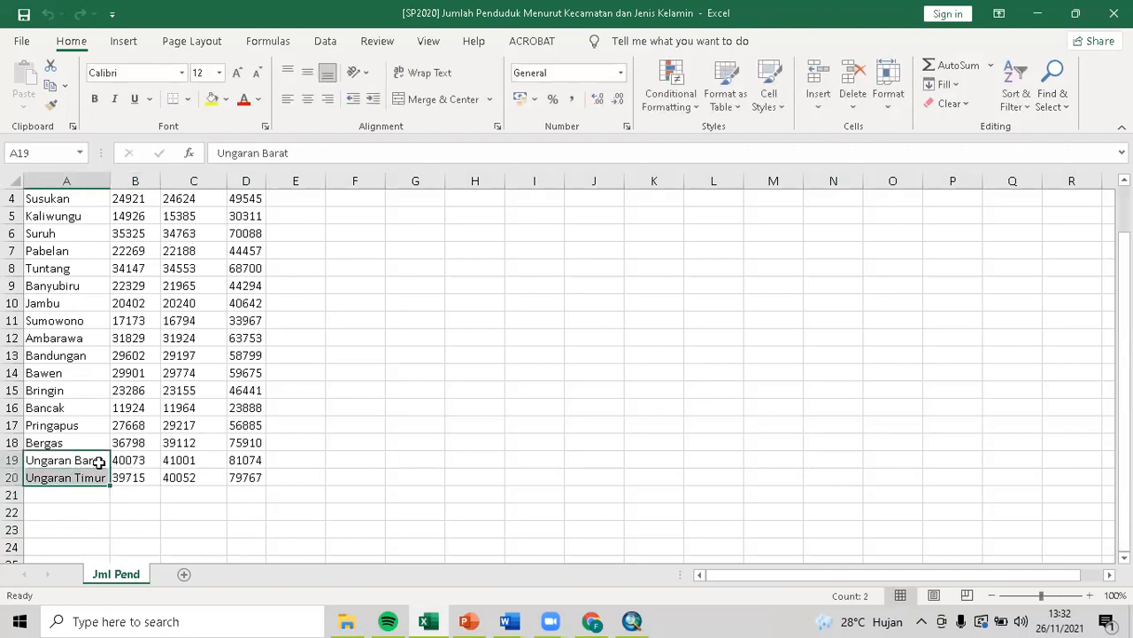
scroll(257, 507, "up", 1)
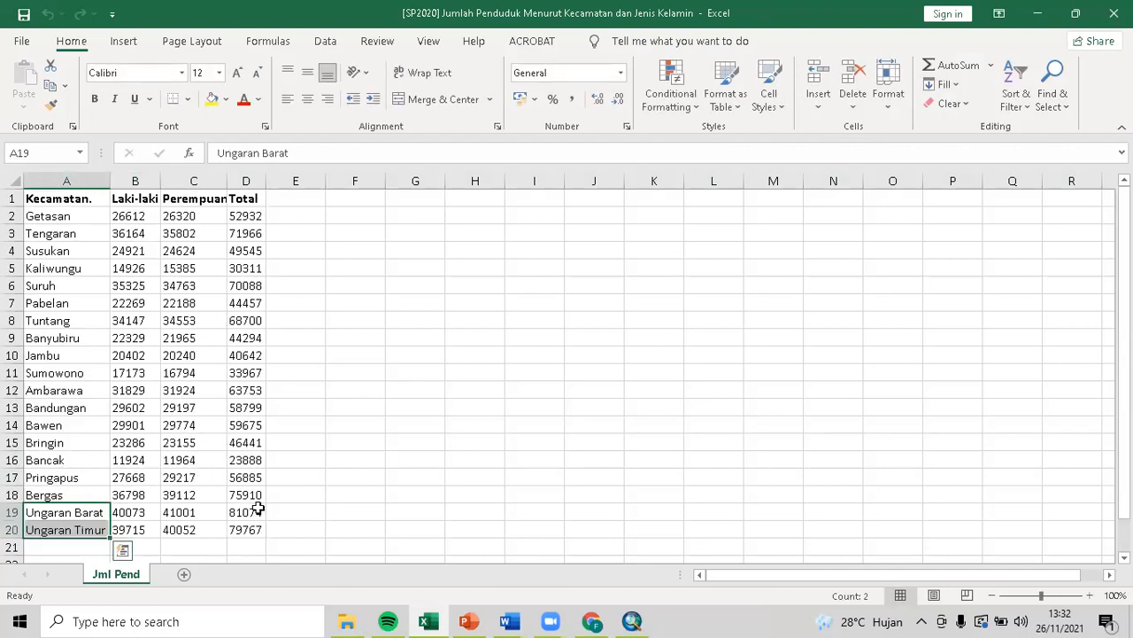
left_click(632, 621)
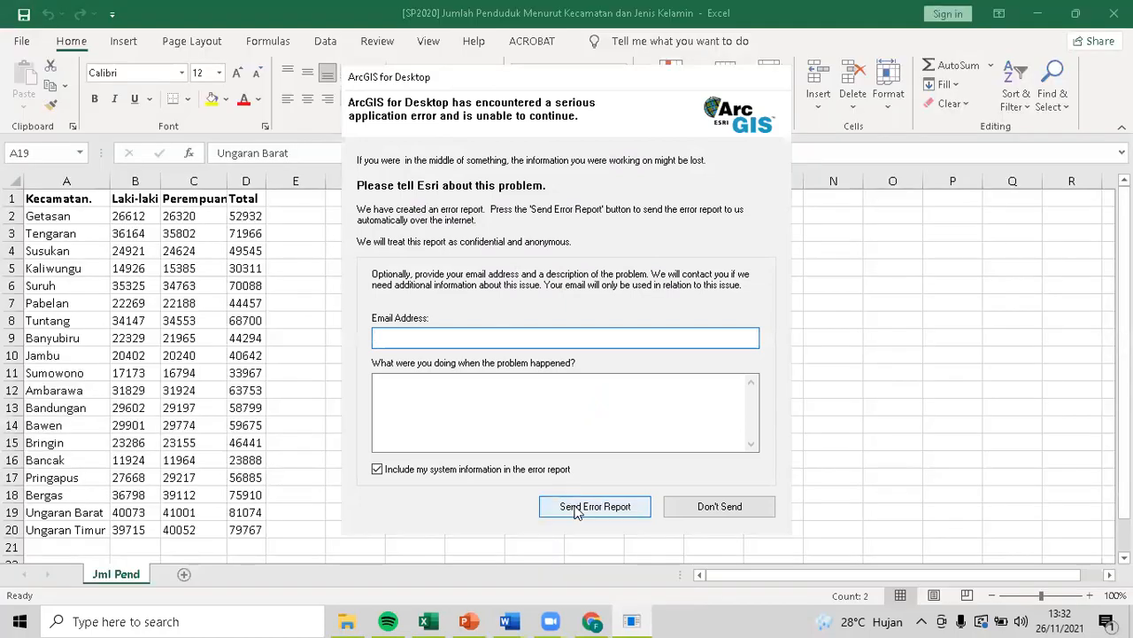
Dismiss the ArcGIS crash report without sending and relaunch ArcMap 10.5 via Windows search.
left_click(717, 506)
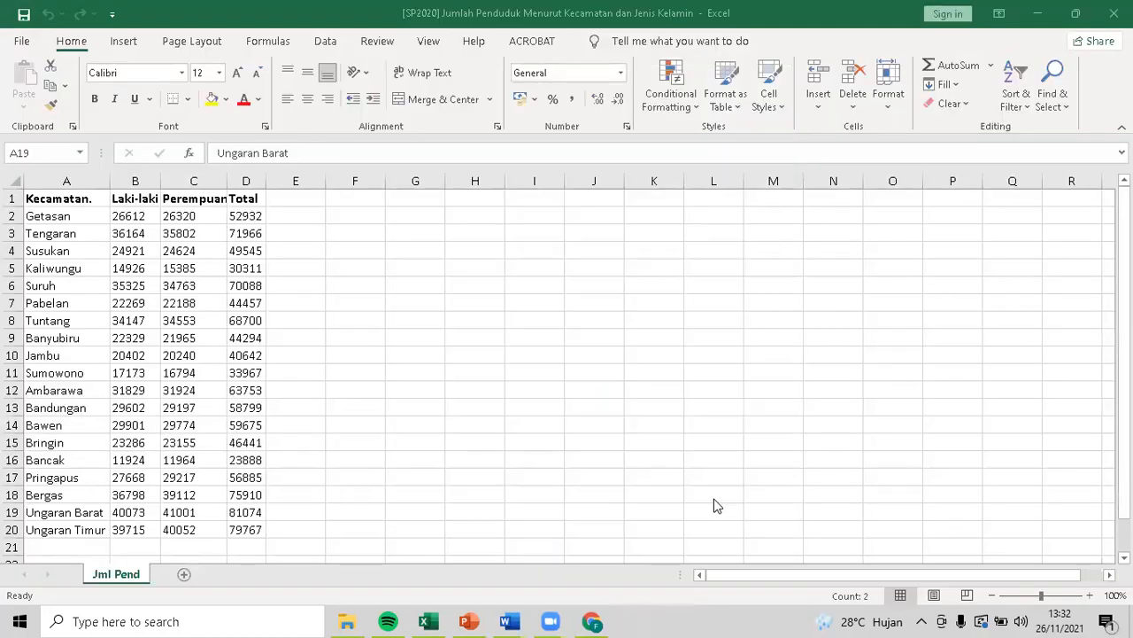
left_click(281, 620)
type("Ars")
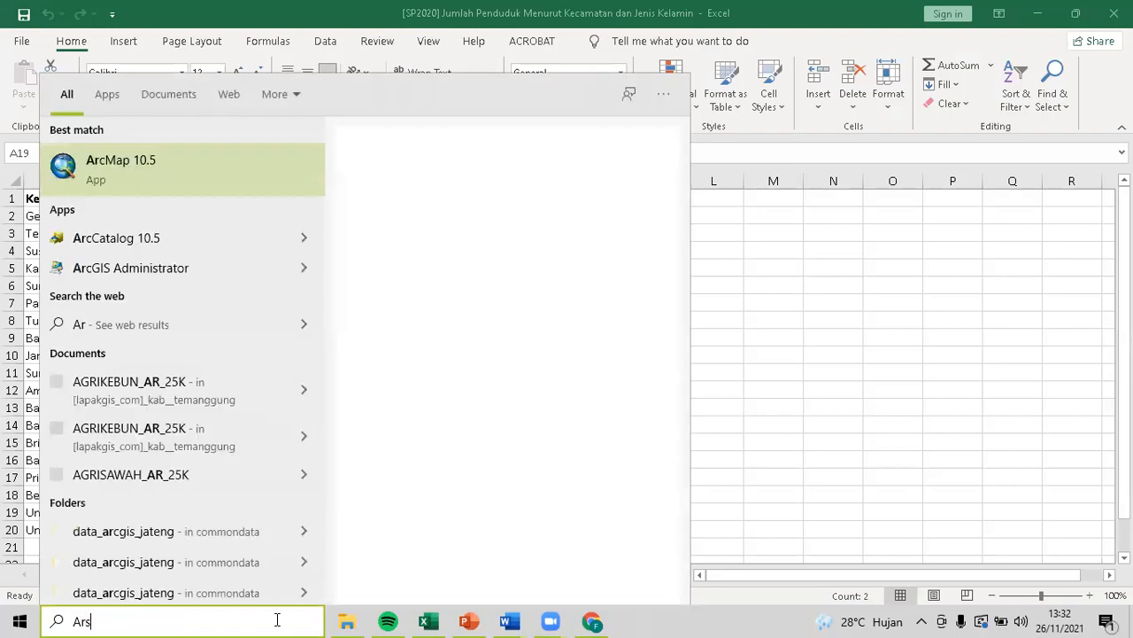
type("map")
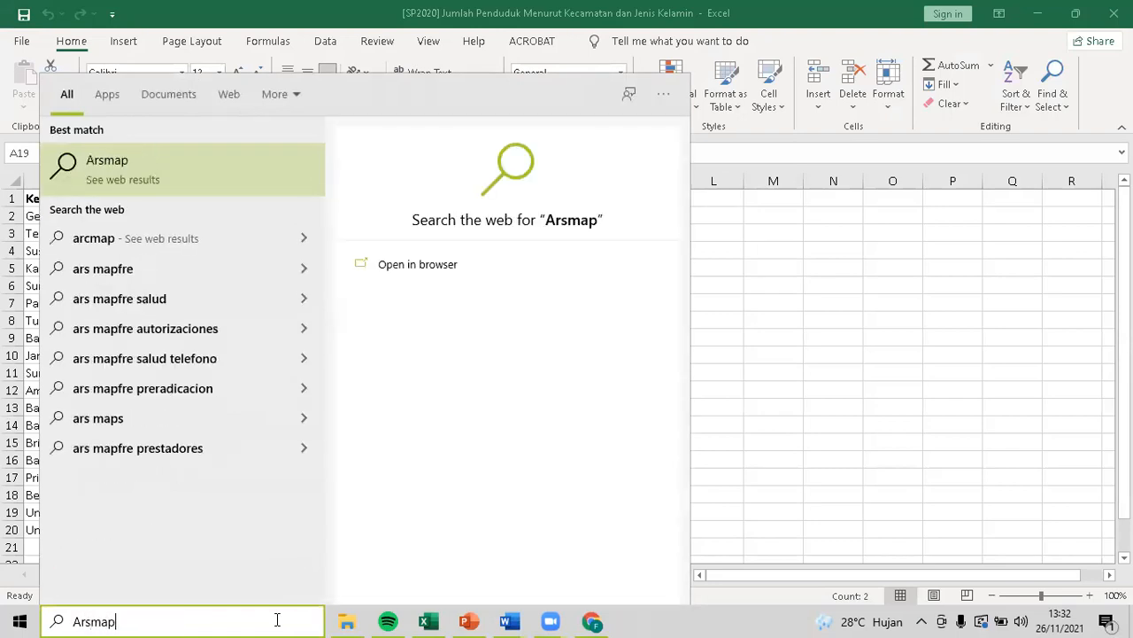
key("BackSpace")
key("BackSpace")
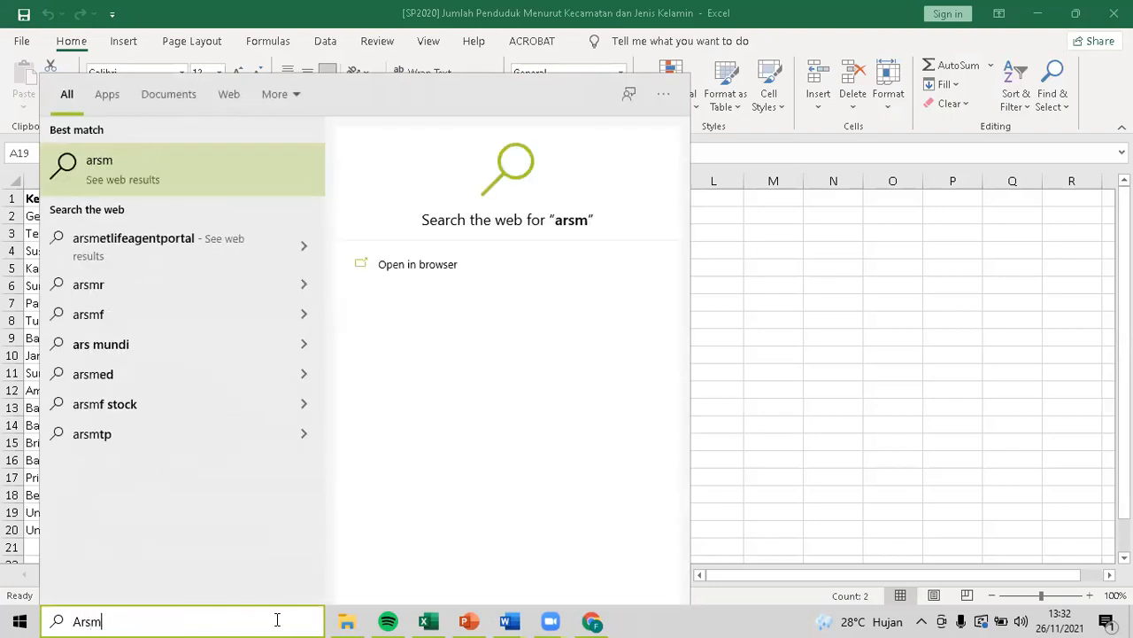
key("BackSpace")
key("BackSpace")
left_click(237, 163)
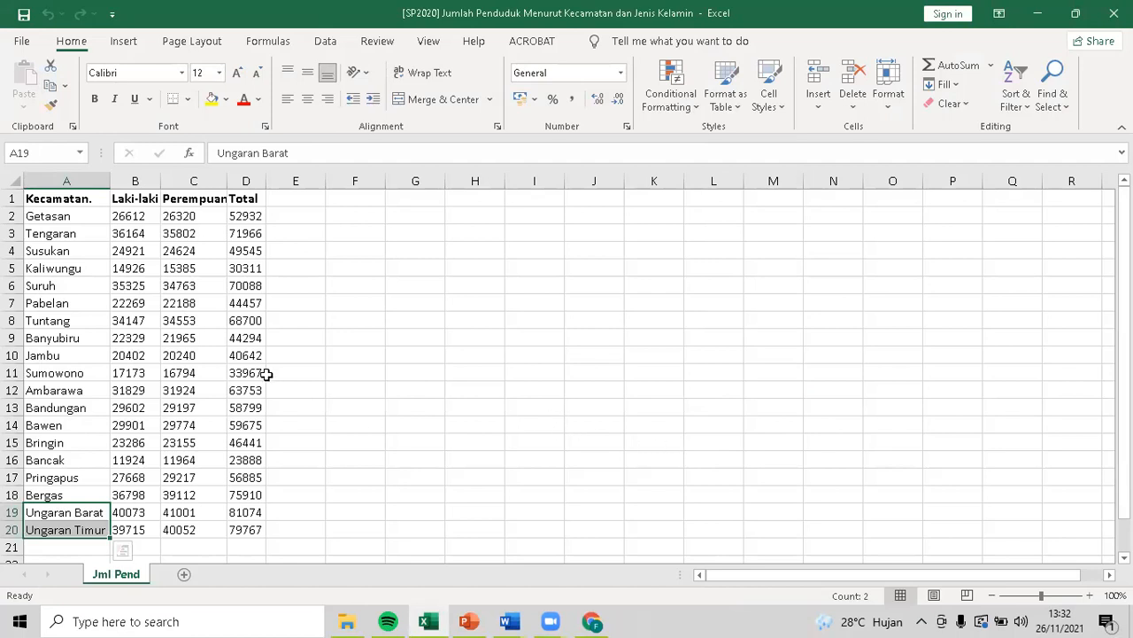
AutoFit columns B and C (Laki-laki and Perempuan) to their contents.
double_click(162, 182)
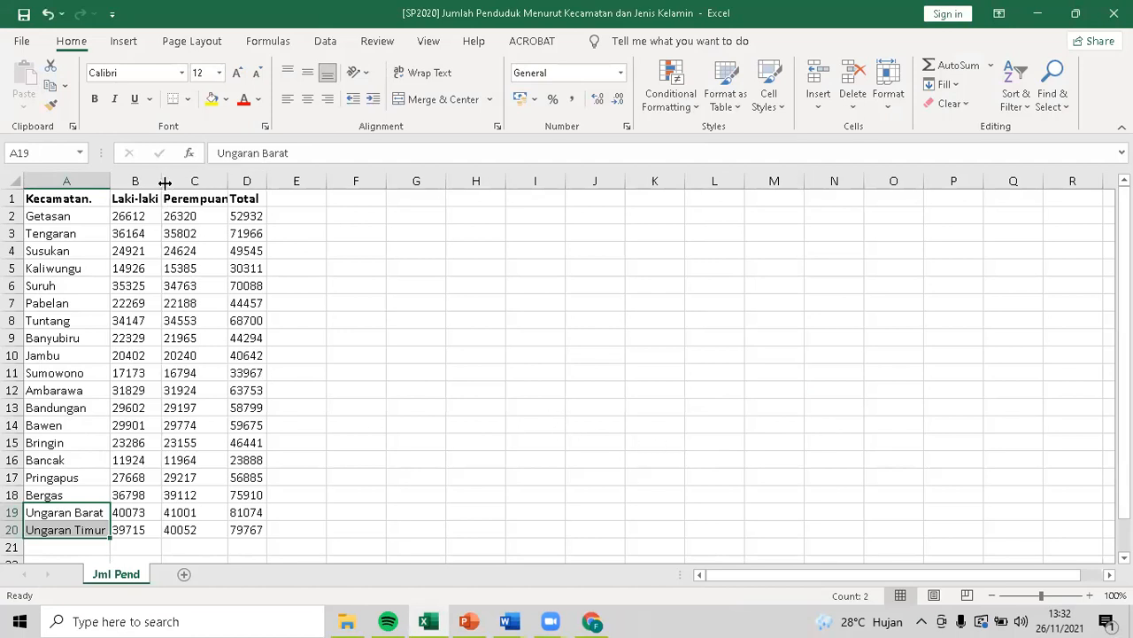
double_click(229, 182)
left_click(269, 181)
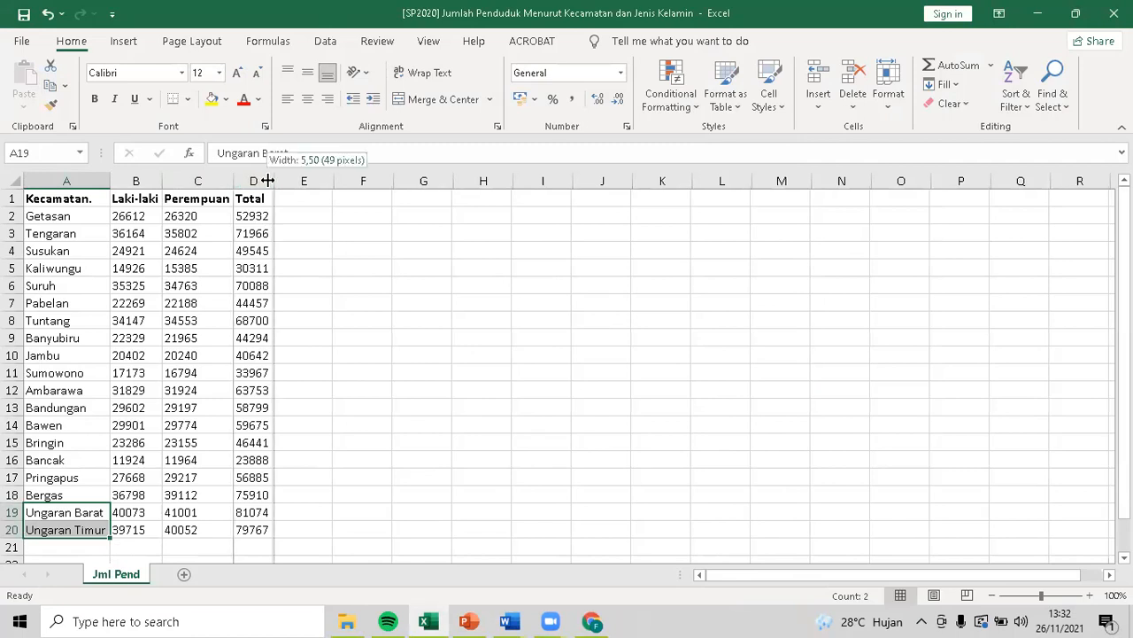
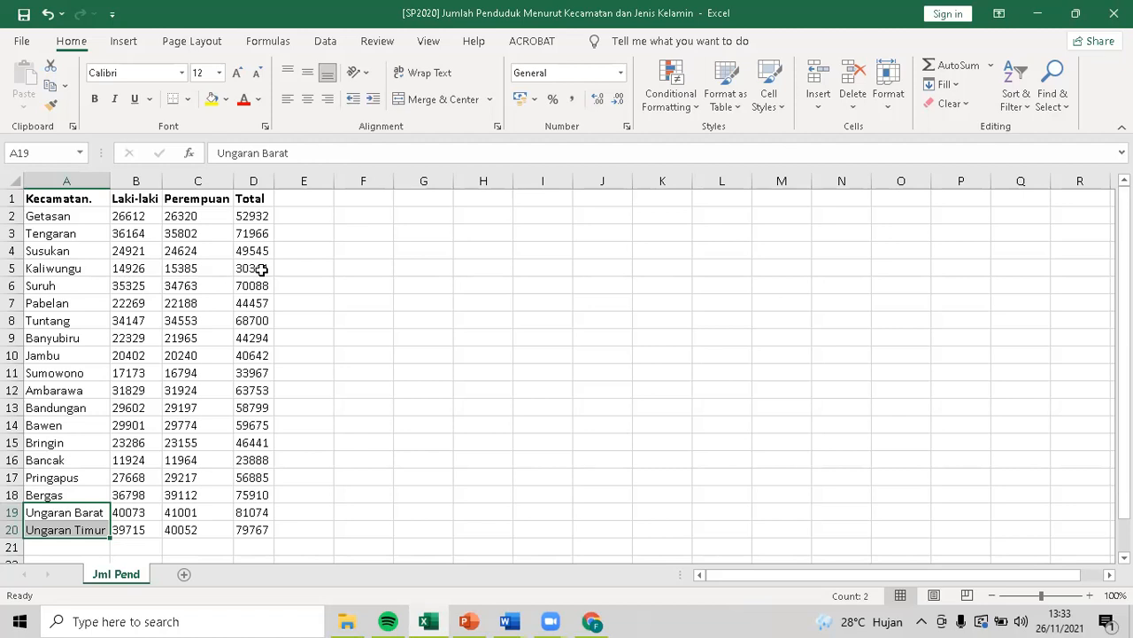
In B22, add the Ungaran Barat and Ungaran Timur Laki-laki counts with =B19+B20.
scroll(168, 377, "down", 9)
scroll(187, 403, "up", 2)
scroll(187, 403, "up", 7)
scroll(185, 403, "down", 2)
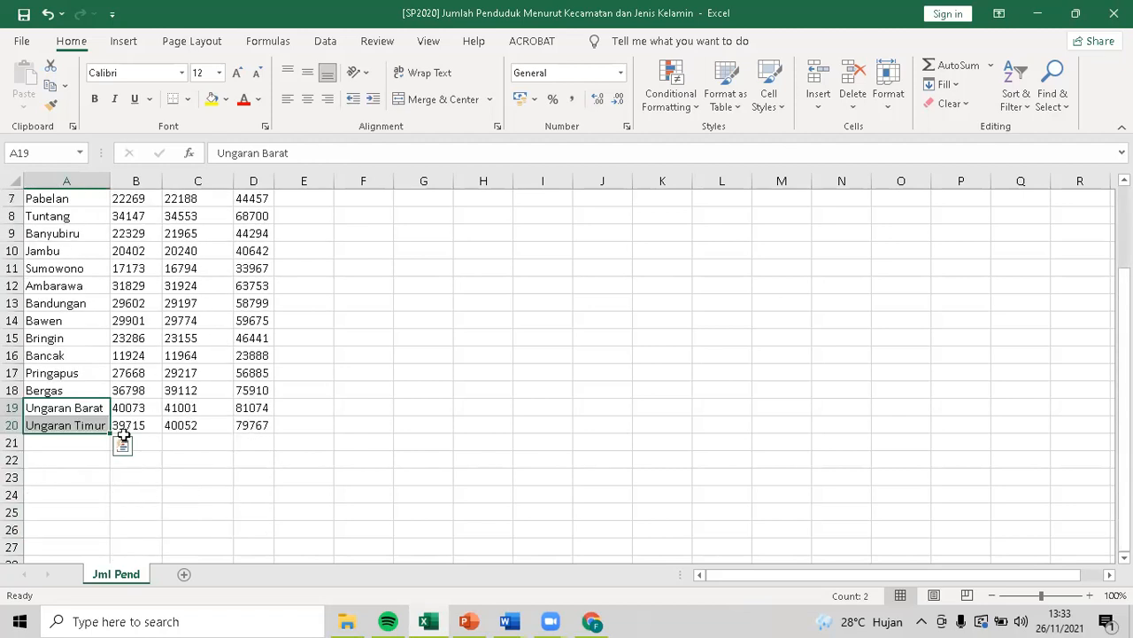
scroll(186, 469, "down", 3)
scroll(203, 457, "up", 5)
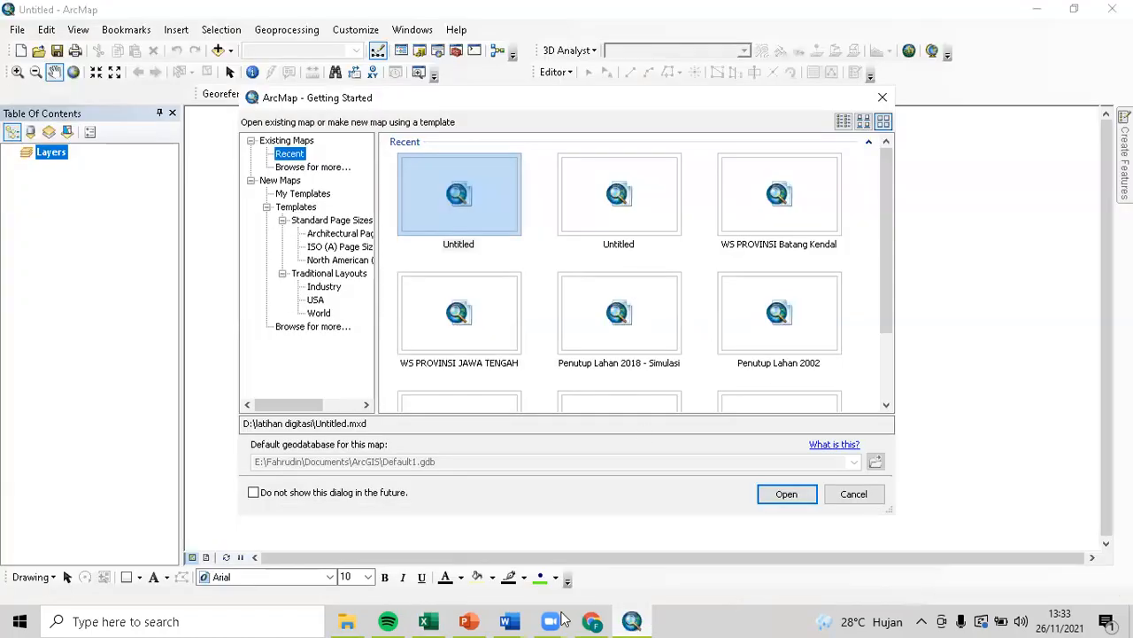
left_click(432, 615)
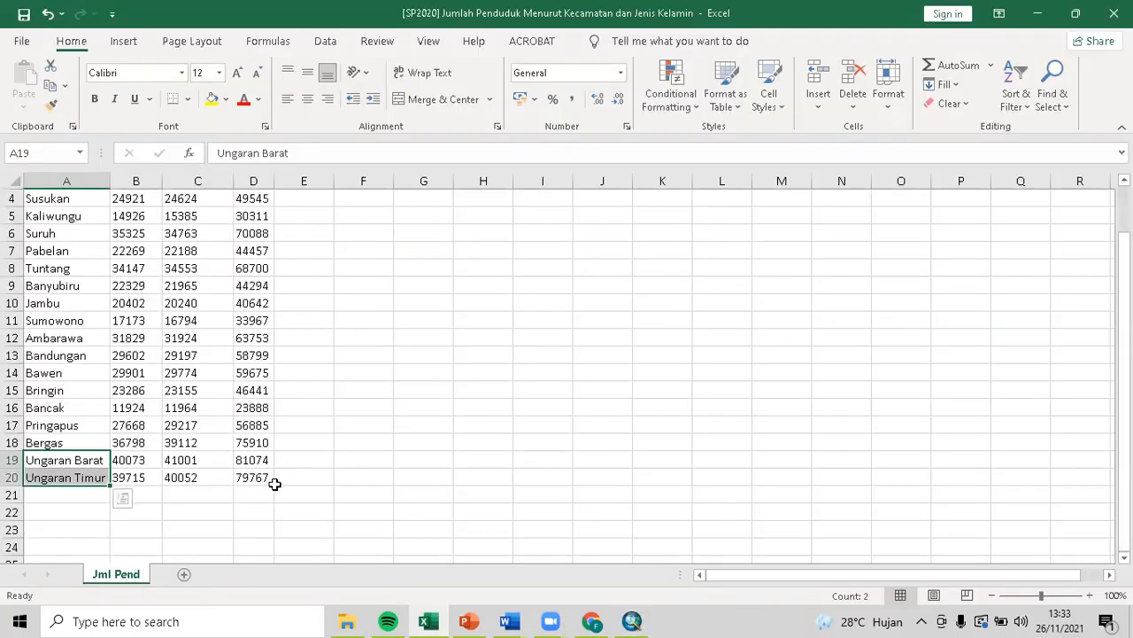
left_click(128, 509)
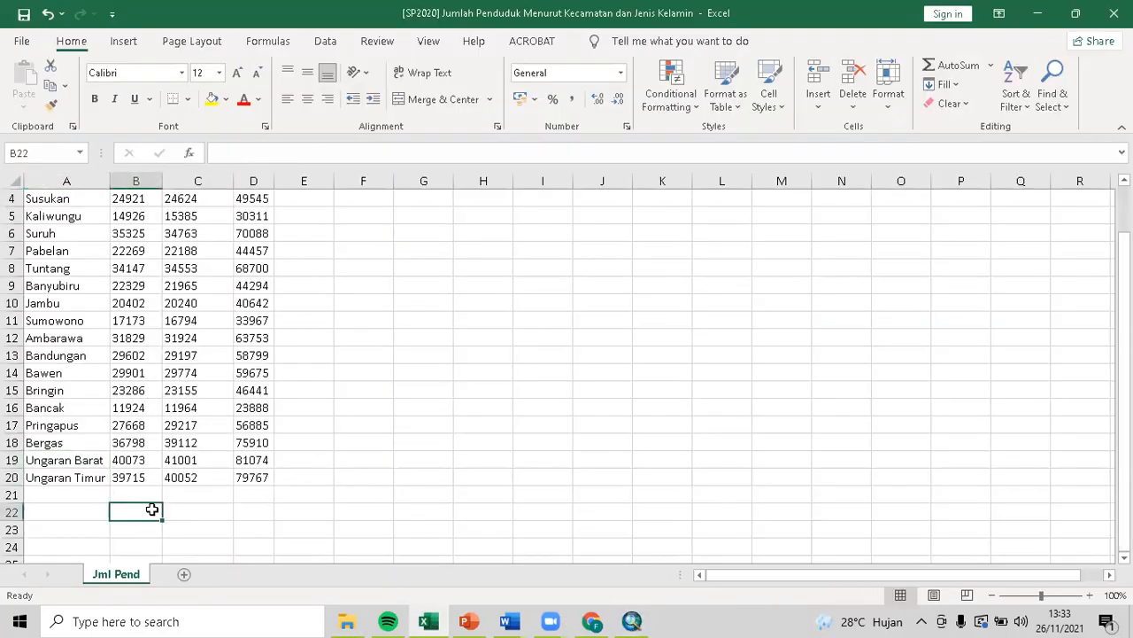
type("=")
left_click(142, 462)
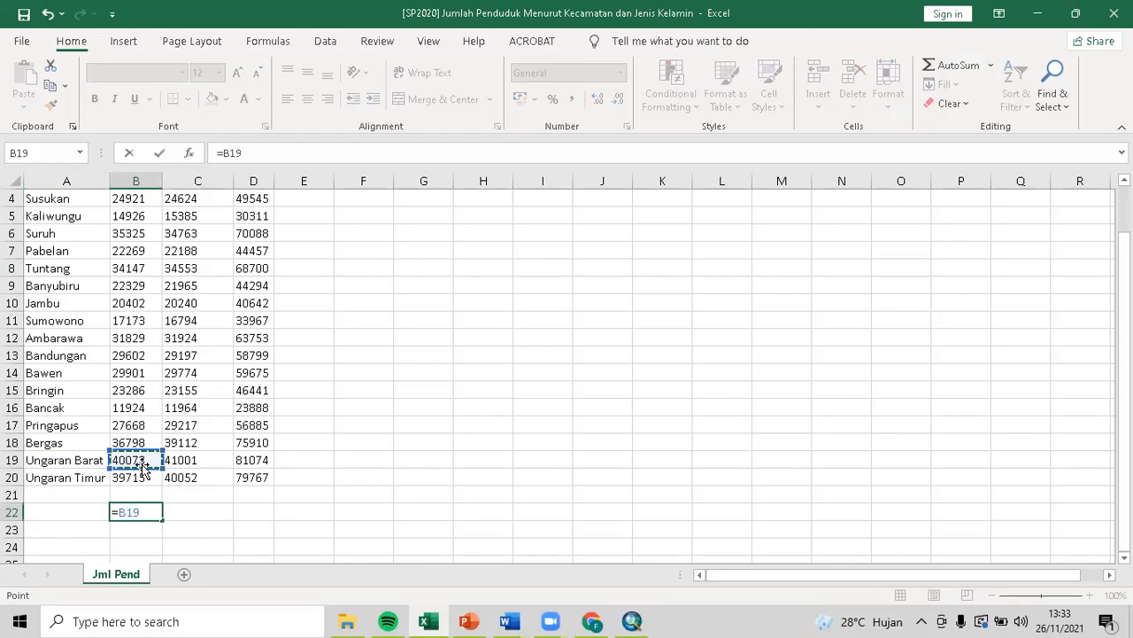
type("+")
left_click(144, 478)
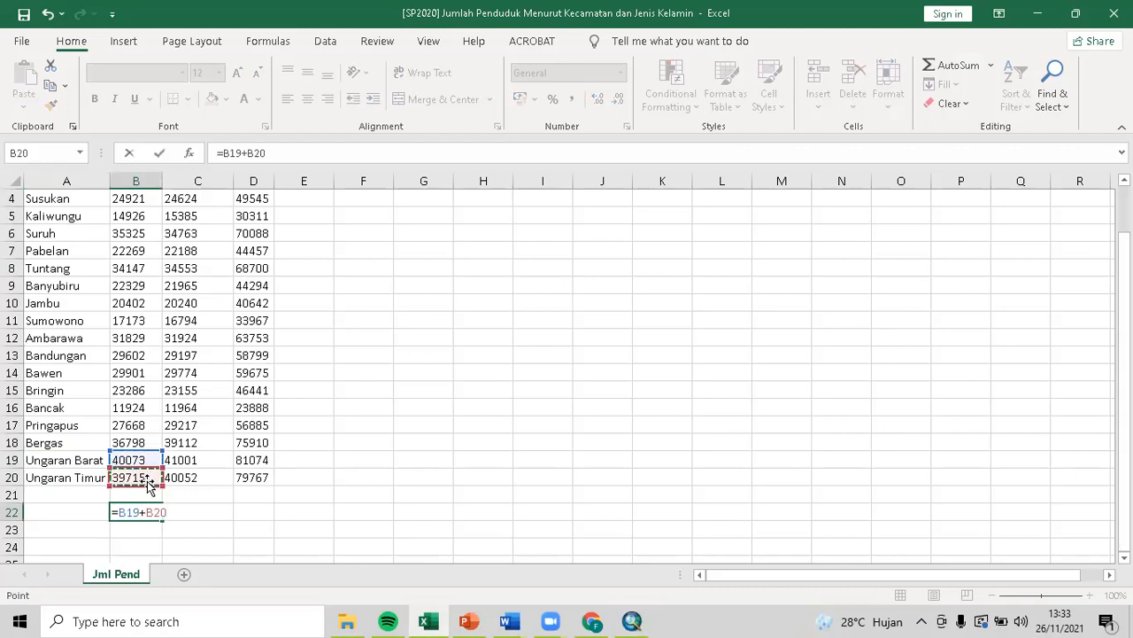
key("Return")
Fill the sum formula across to D22 and widen column D to show the total.
left_click(193, 460)
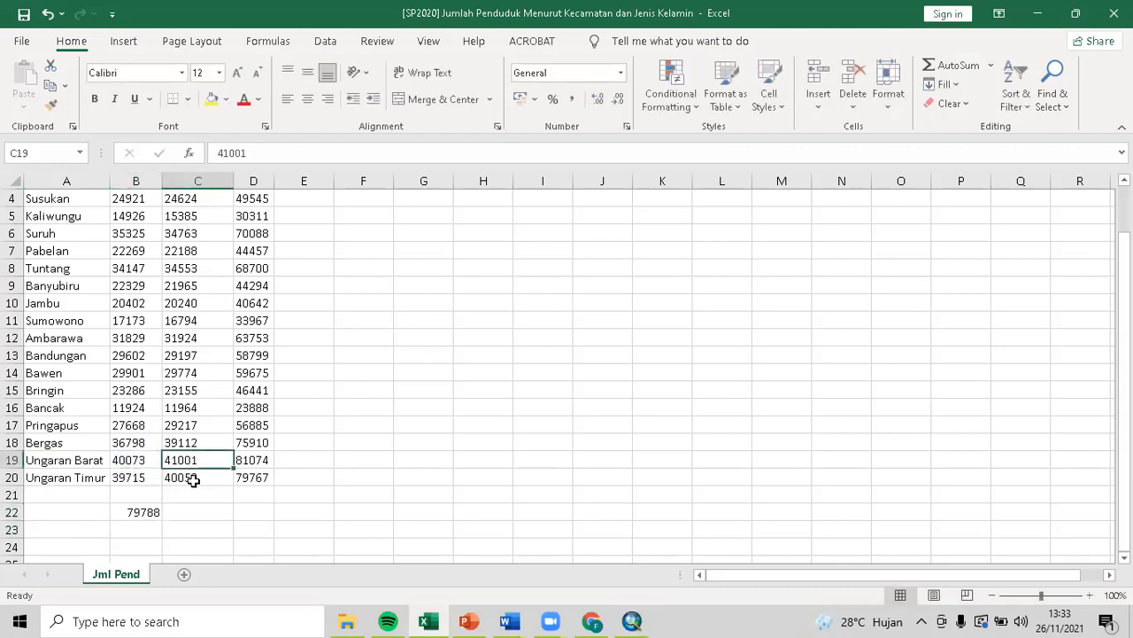
left_click(160, 517)
left_click_drag(164, 519, 253, 507)
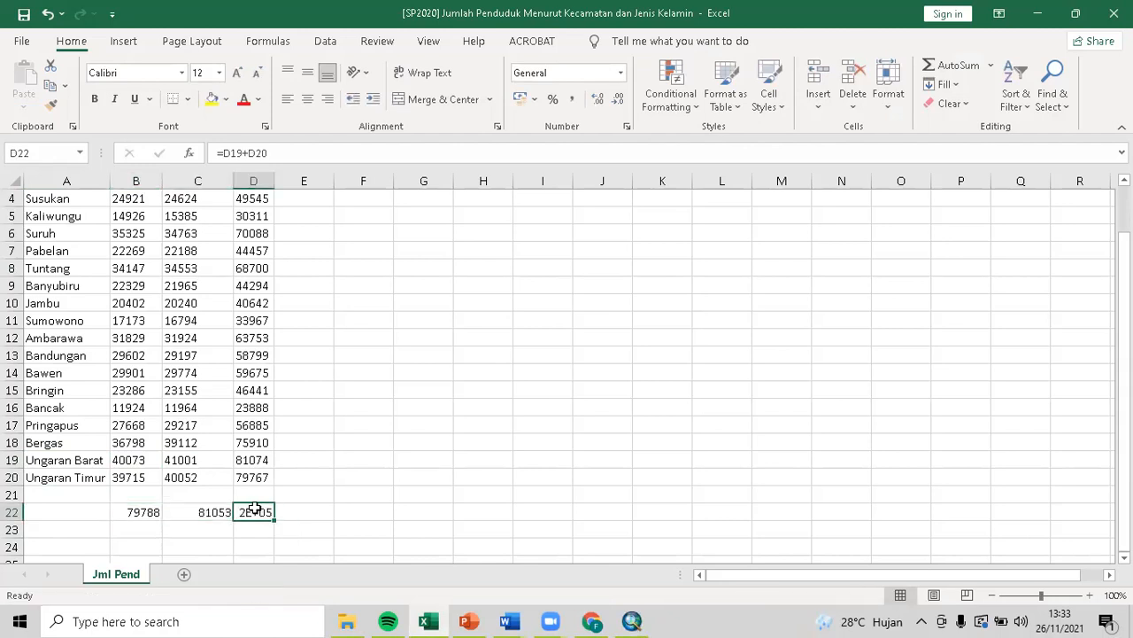
left_click(280, 507)
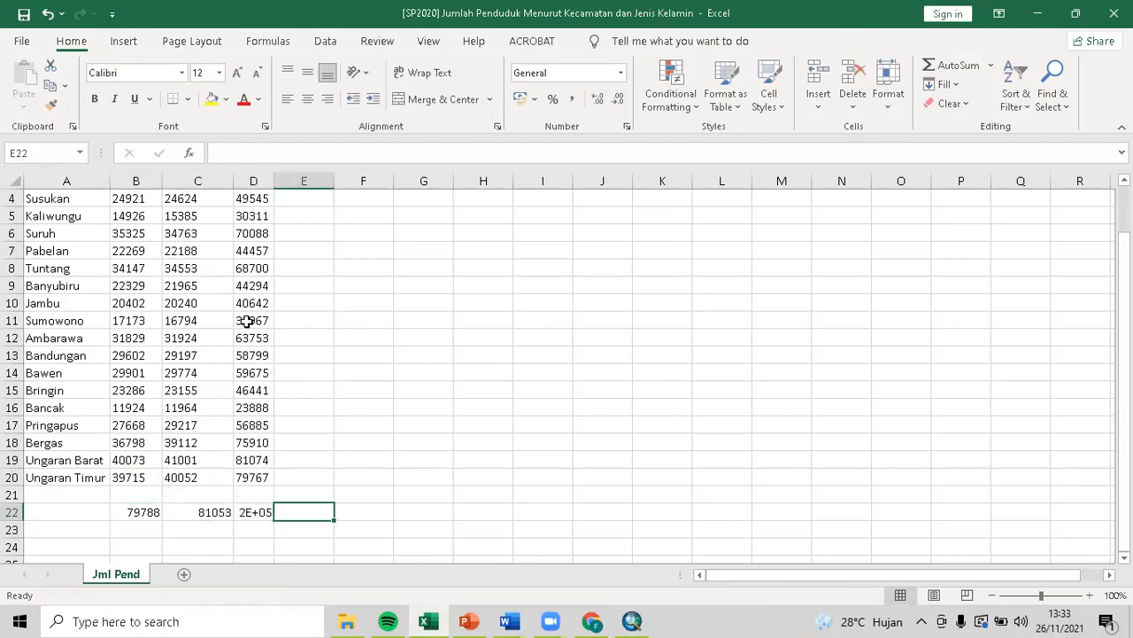
double_click(276, 181)
Copy the B22:D22 sums and Paste Special them as values into row 19.
left_click_drag(139, 521, 239, 513)
key("ctrl+c")
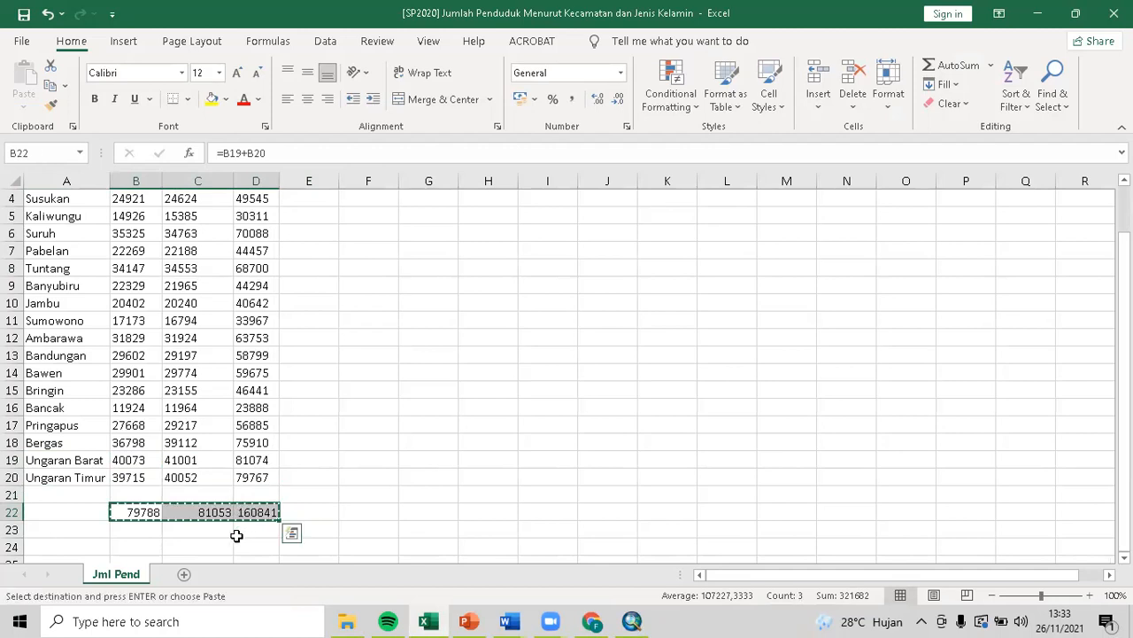
right_click(131, 459)
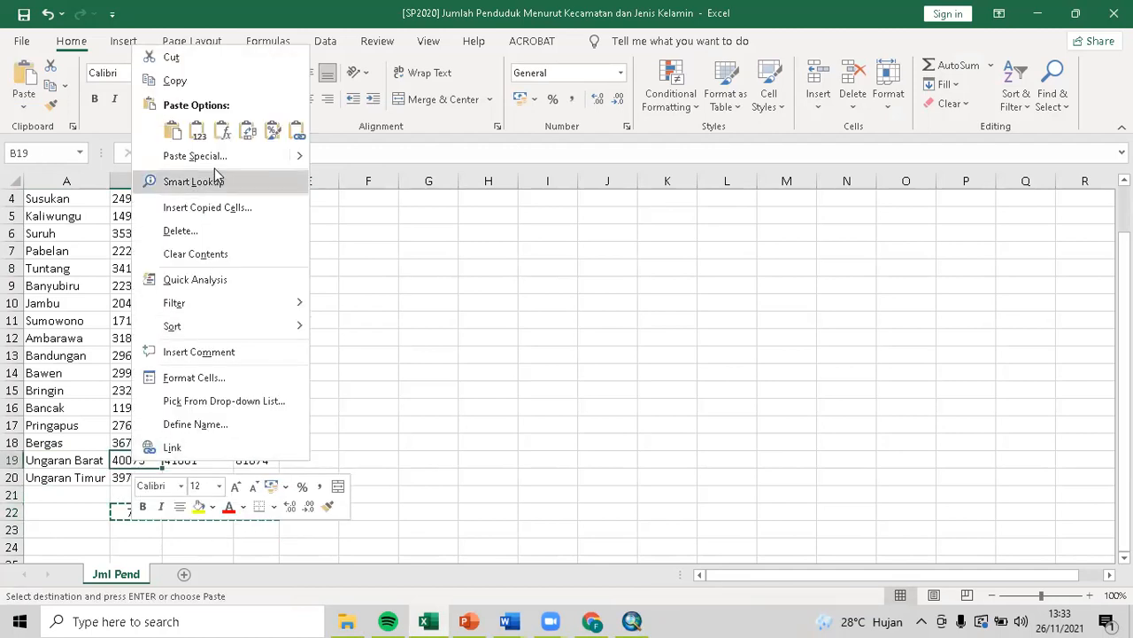
left_click(177, 152)
left_click(80, 131)
key("Return")
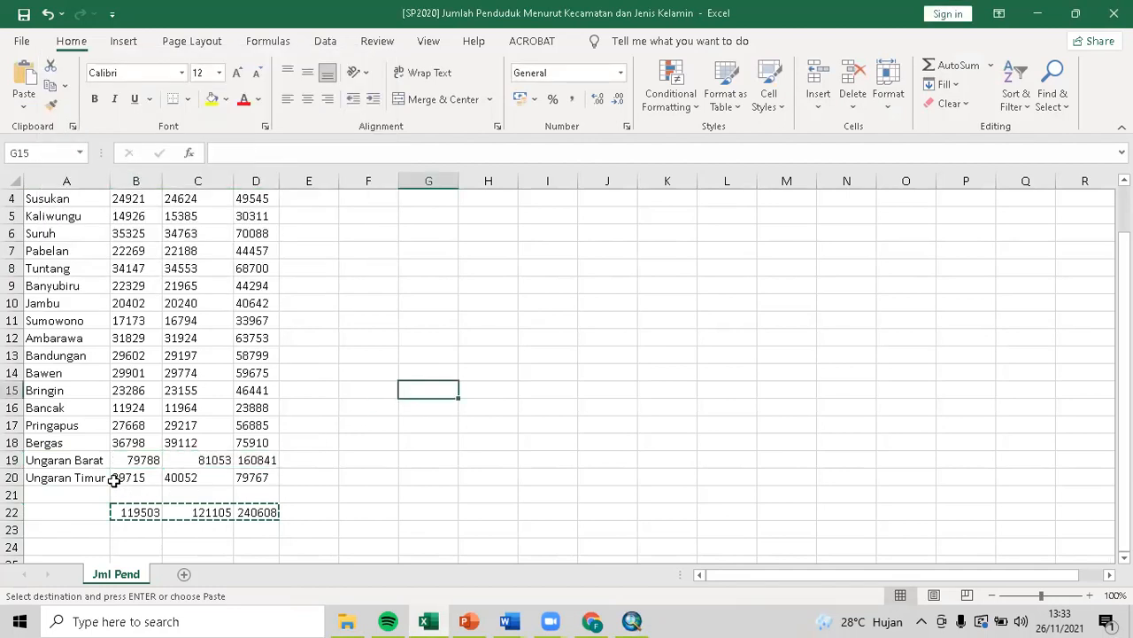
Rename A19 from Ungaran Barat to Ungaran and delete rows 20–22.
double_click(87, 459)
double_click(87, 460)
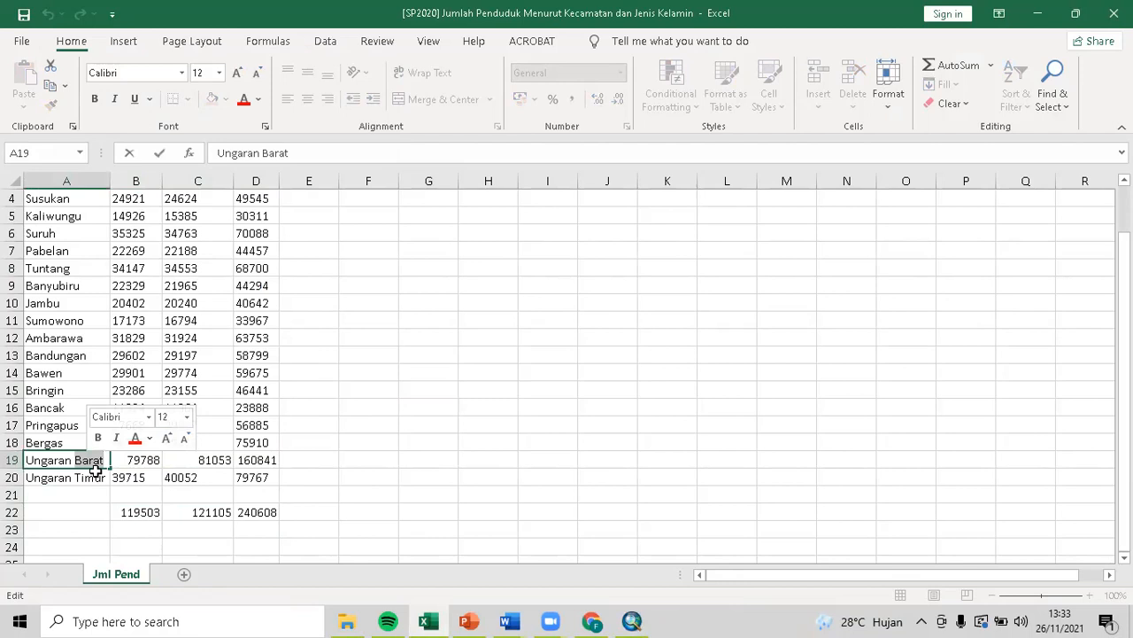
key("BackSpace")
left_click_drag(11, 477, 30, 511)
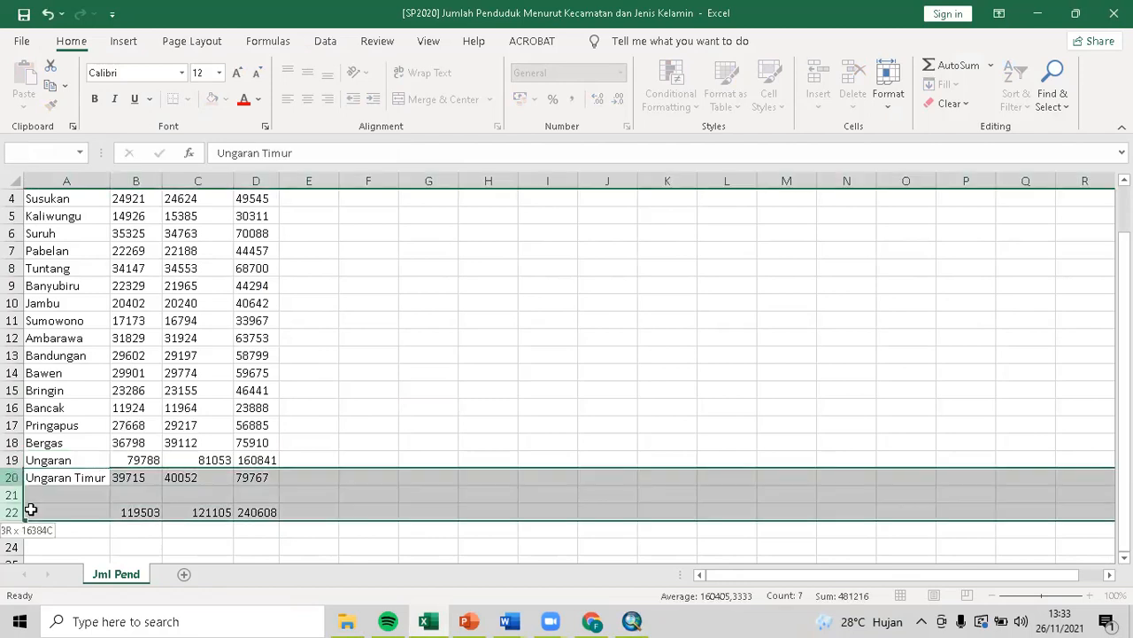
right_click(30, 511)
left_click(89, 368)
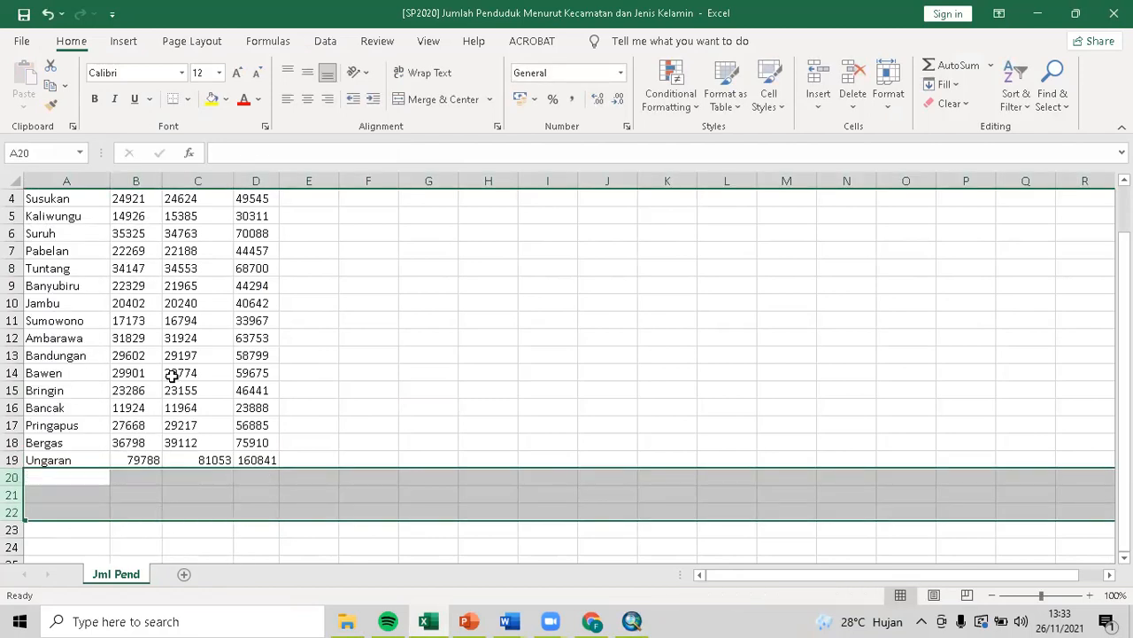
left_click(369, 357)
Centre-align the population numbers in B2:D19.
scroll(357, 372, "up", 1)
left_click_drag(142, 219, 263, 508)
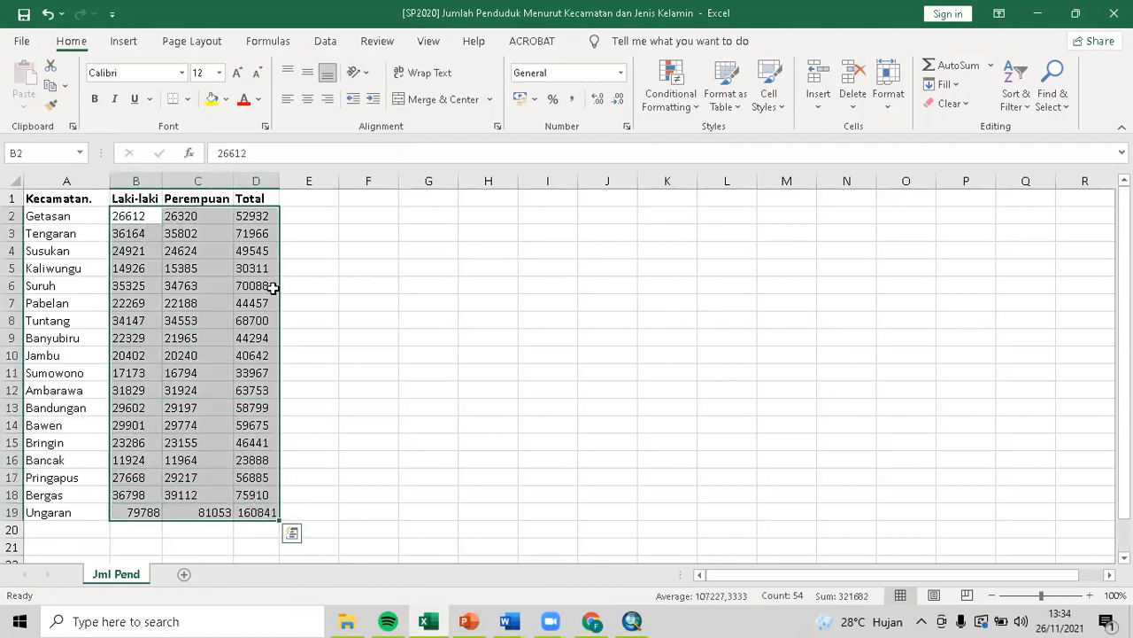
left_click(308, 98)
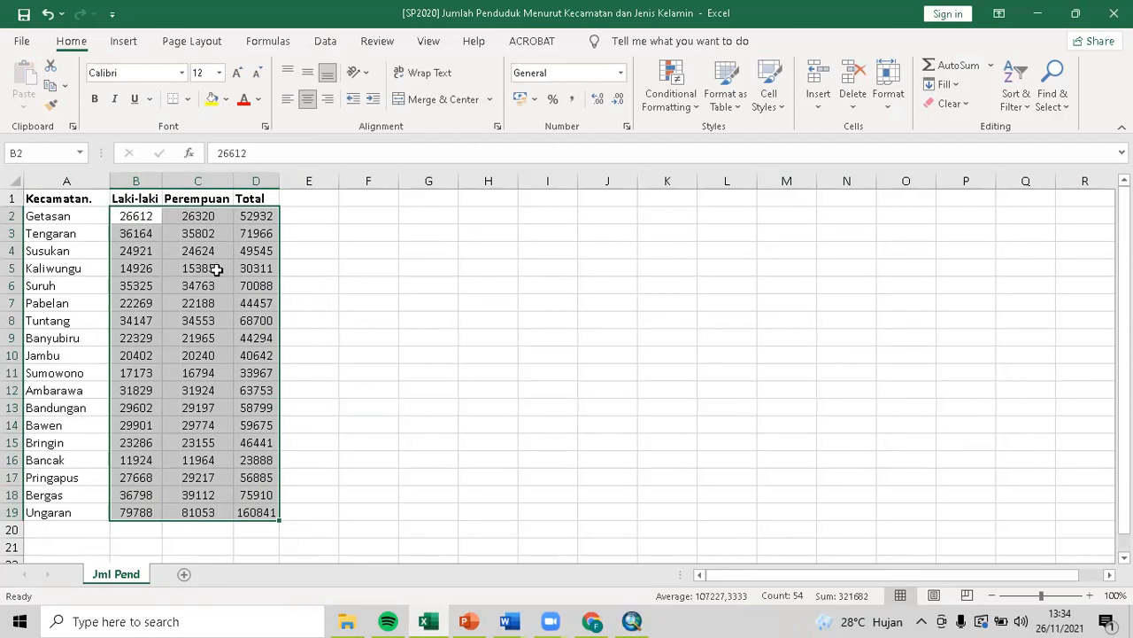
left_click(341, 265)
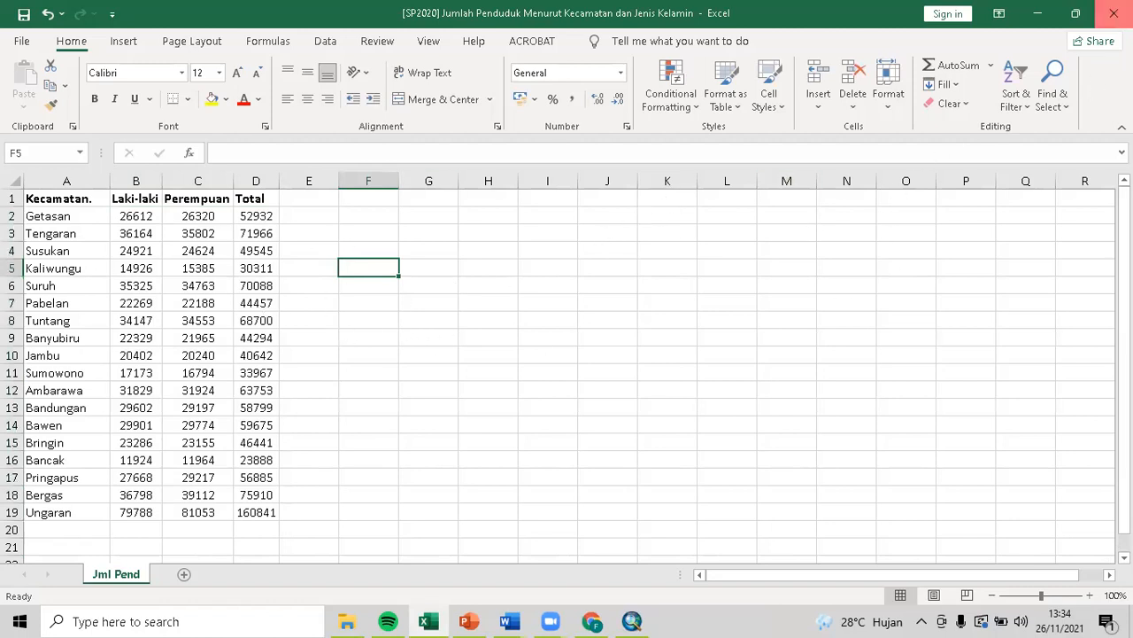
left_click(1113, 13)
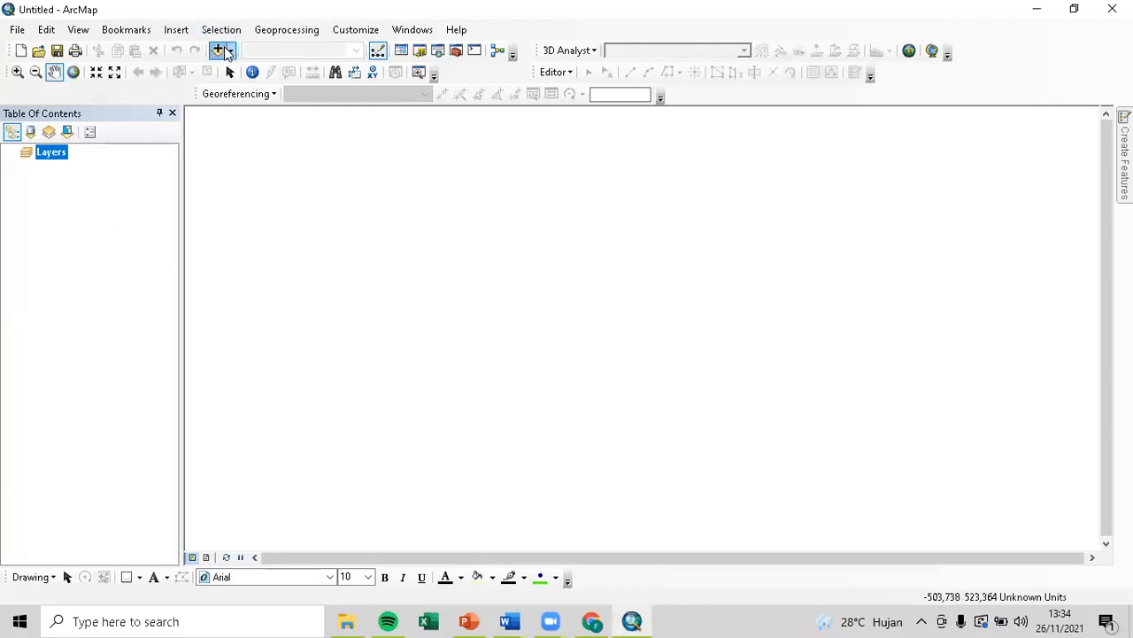
Add Kabupaten_Semarang.shp from D:\latihan digitasi\File GIS JOIN to the map.
left_click(221, 52)
left_click(589, 201)
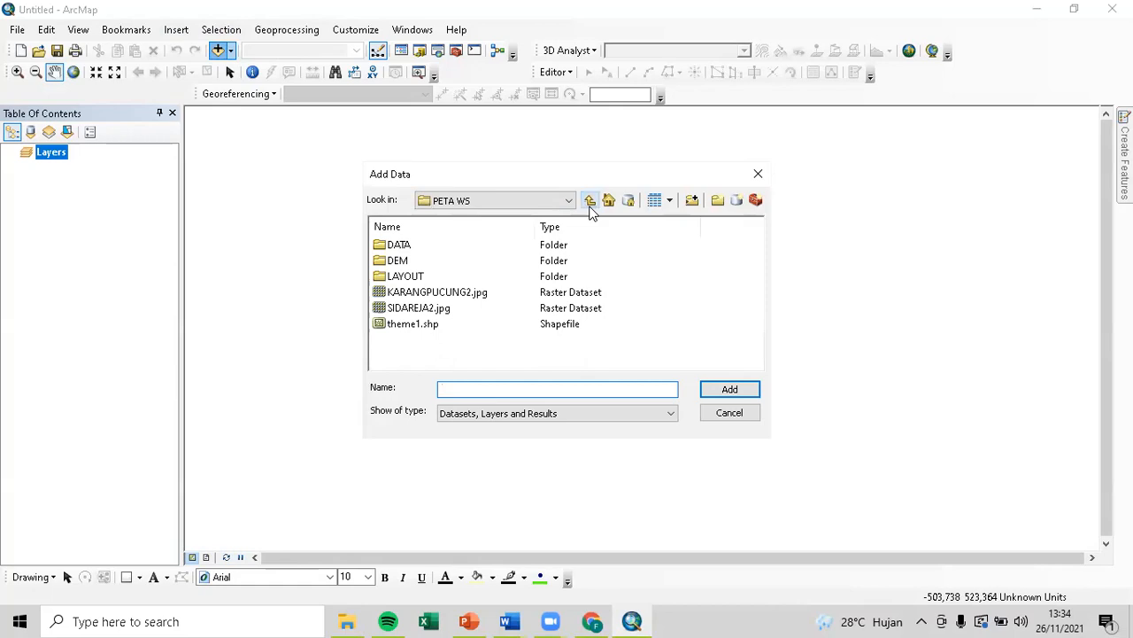
left_click(590, 201)
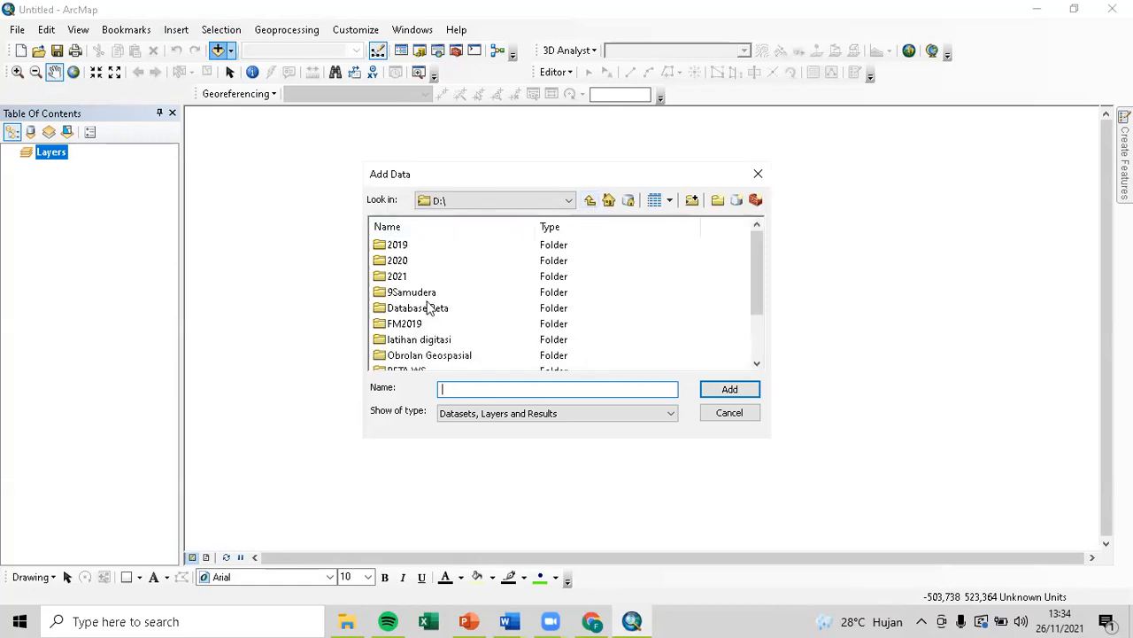
left_click(440, 341)
left_click(445, 341)
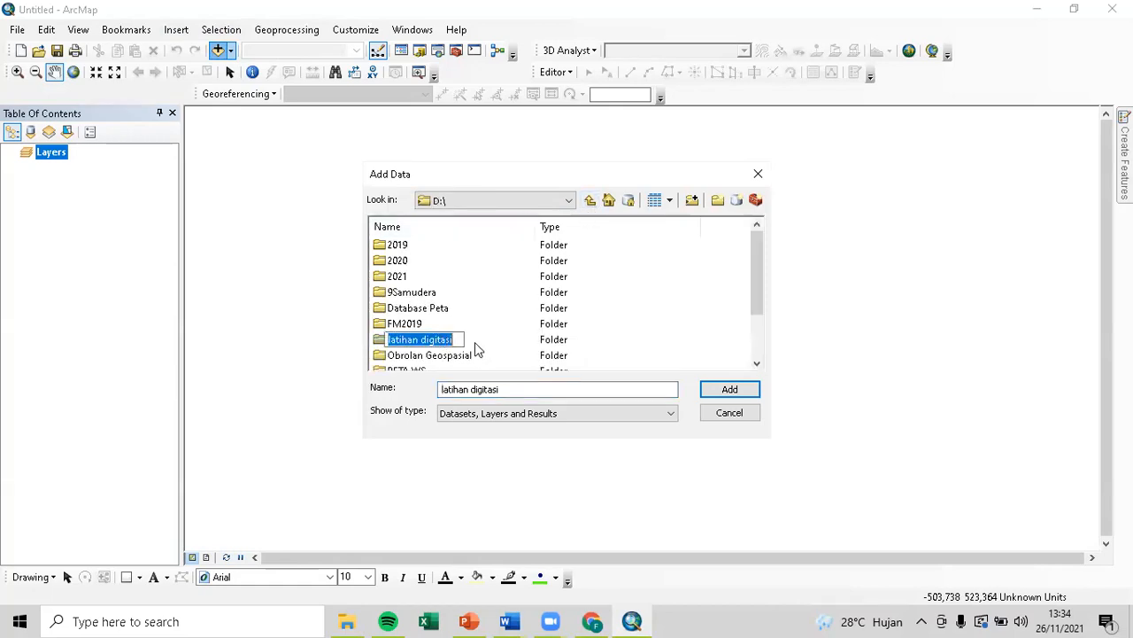
left_click(476, 346)
double_click(435, 340)
double_click(399, 257)
left_click(415, 264)
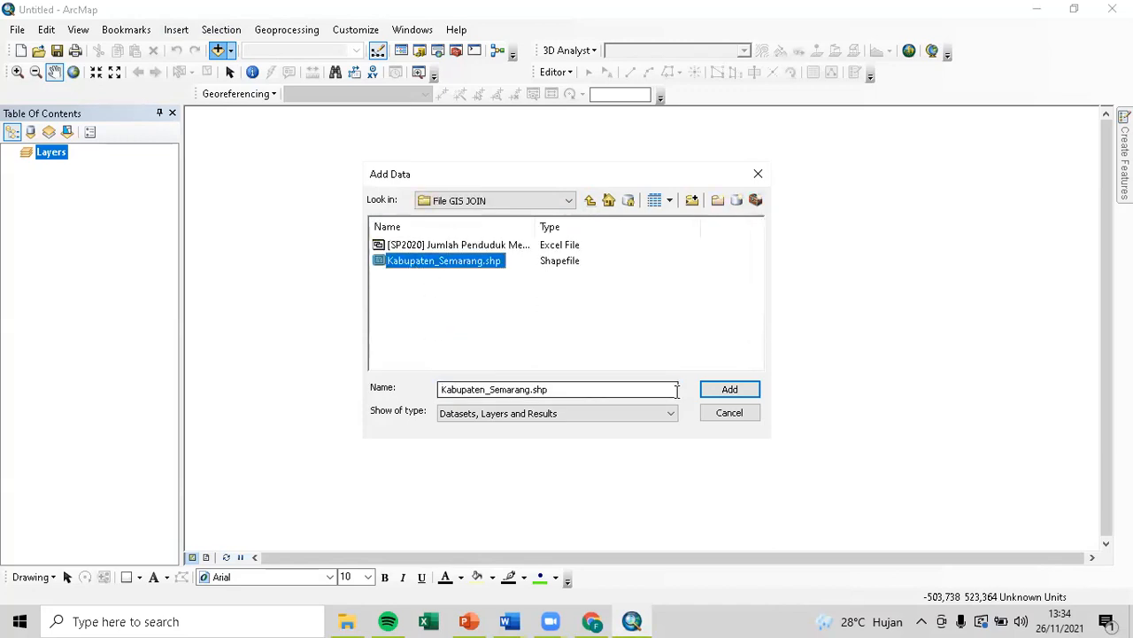
left_click(704, 394)
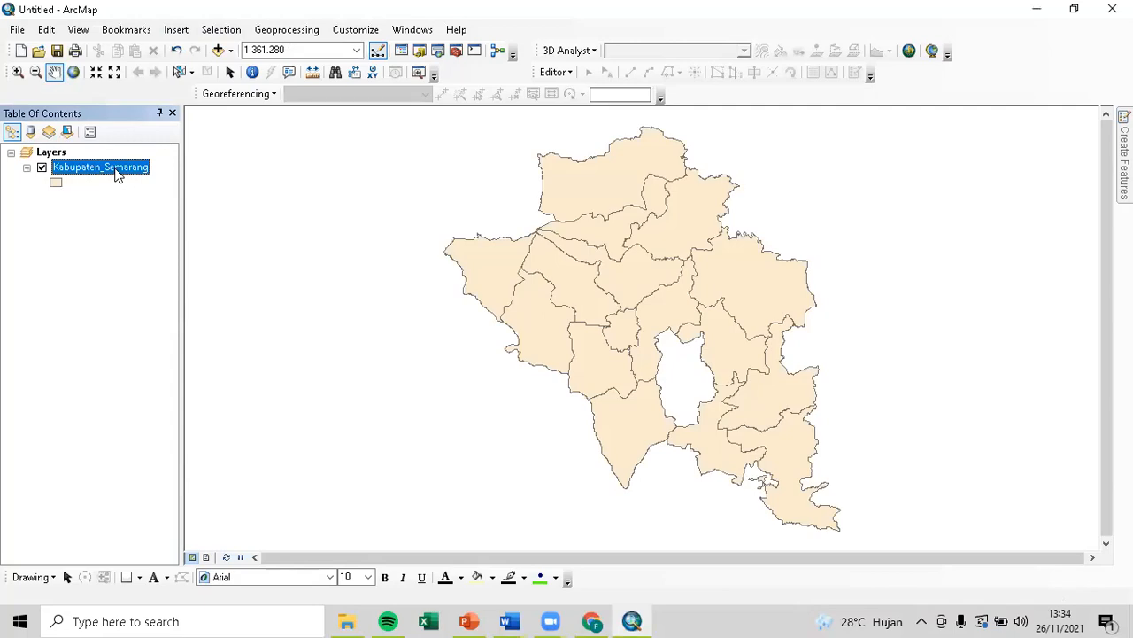
Open the Kabupaten_Semarang attribute table to view its 16 district records.
right_click(116, 174)
left_click(144, 216)
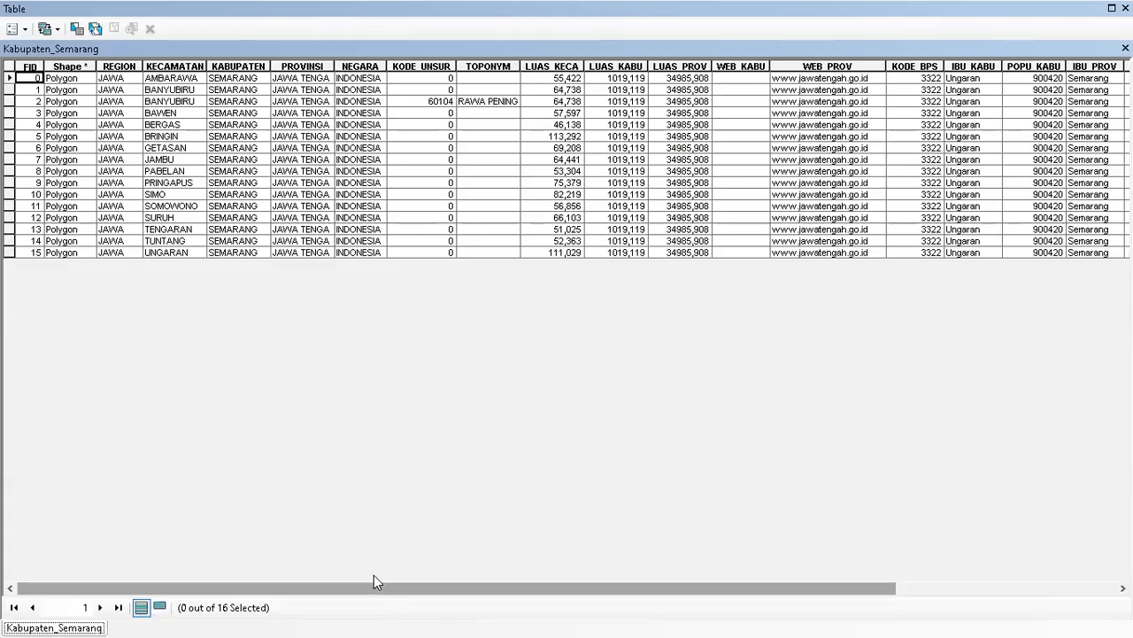
left_click_drag(374, 574, 805, 615)
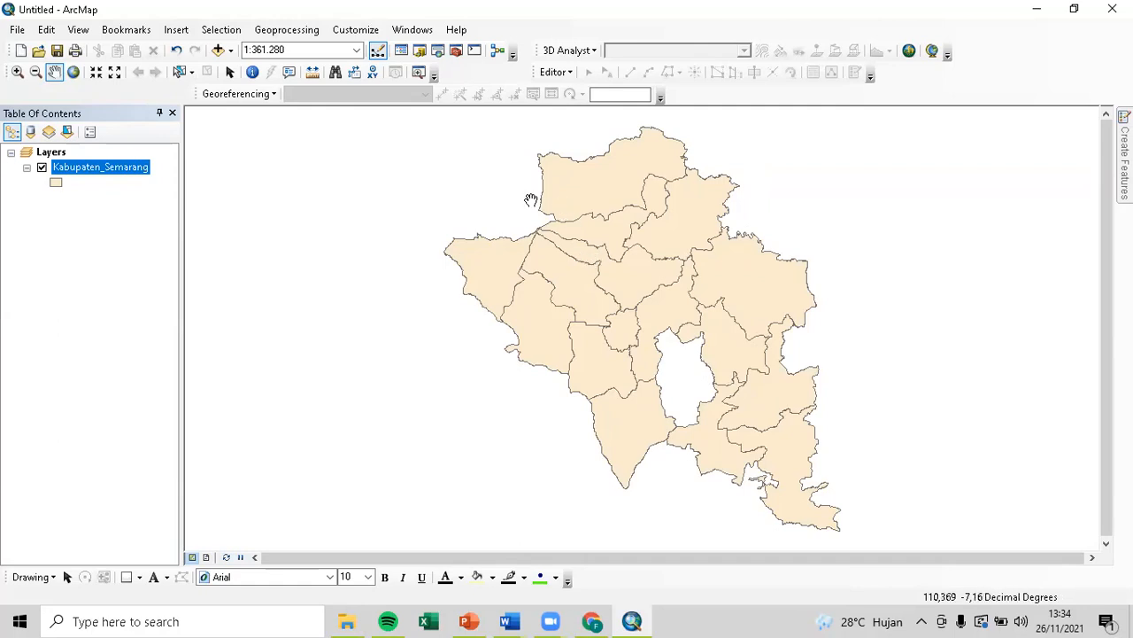
Start a join on Kabupaten_Semarang twice, picking KECAMATAN, and cancel both attempts.
right_click(123, 179)
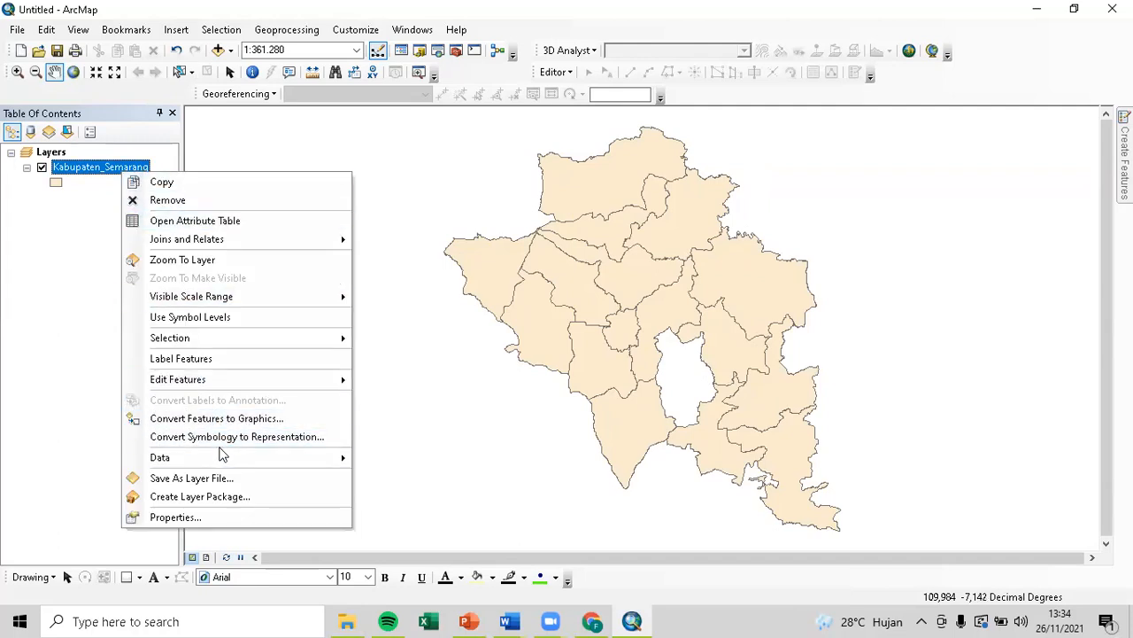
mouse_move(221, 458)
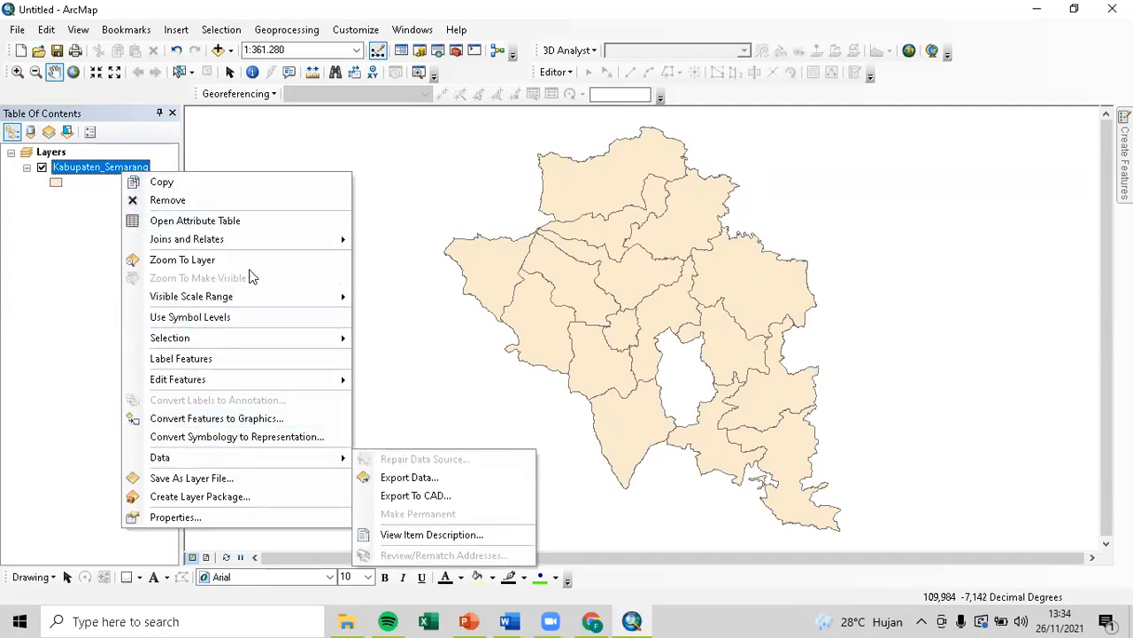
mouse_move(267, 245)
left_click(392, 240)
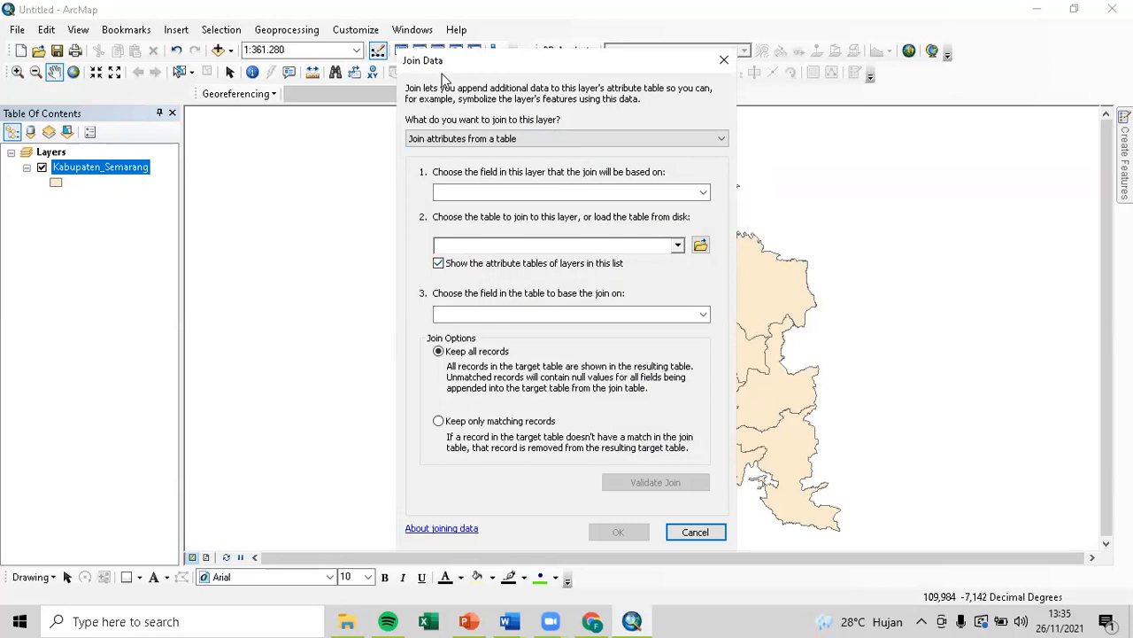
left_click(722, 60)
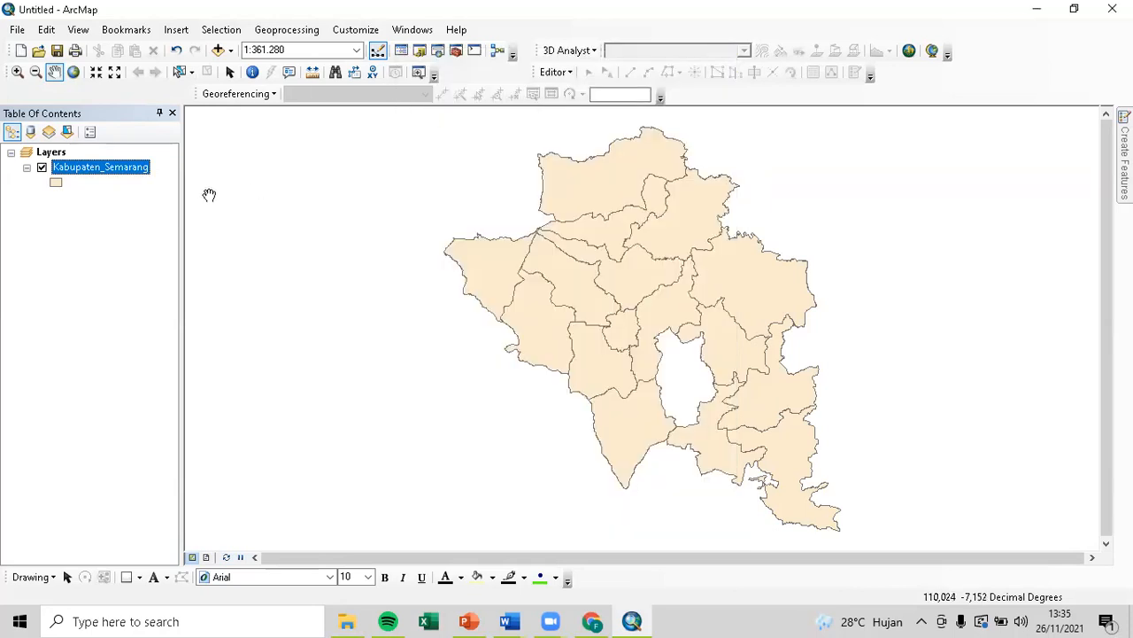
right_click(139, 175)
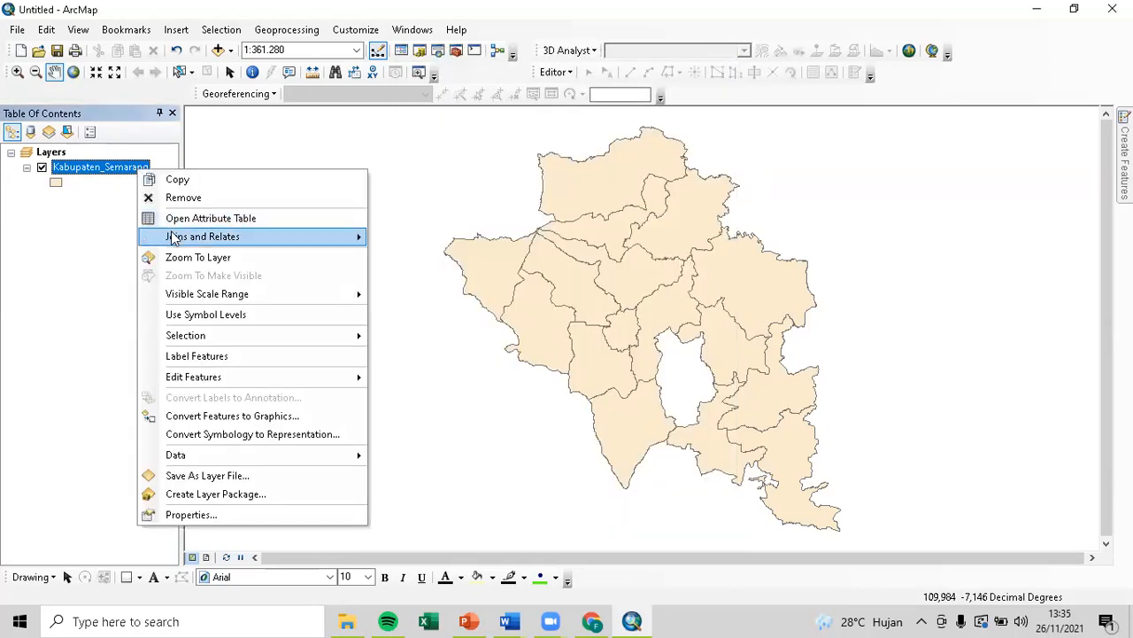
mouse_move(178, 237)
left_click(409, 237)
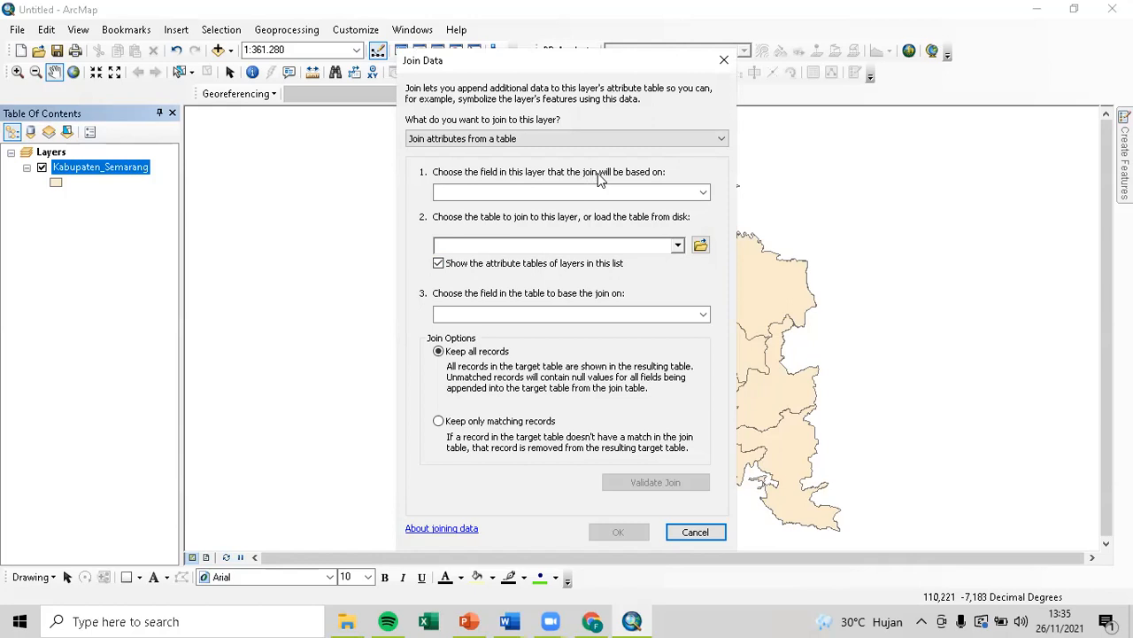
left_click(703, 192)
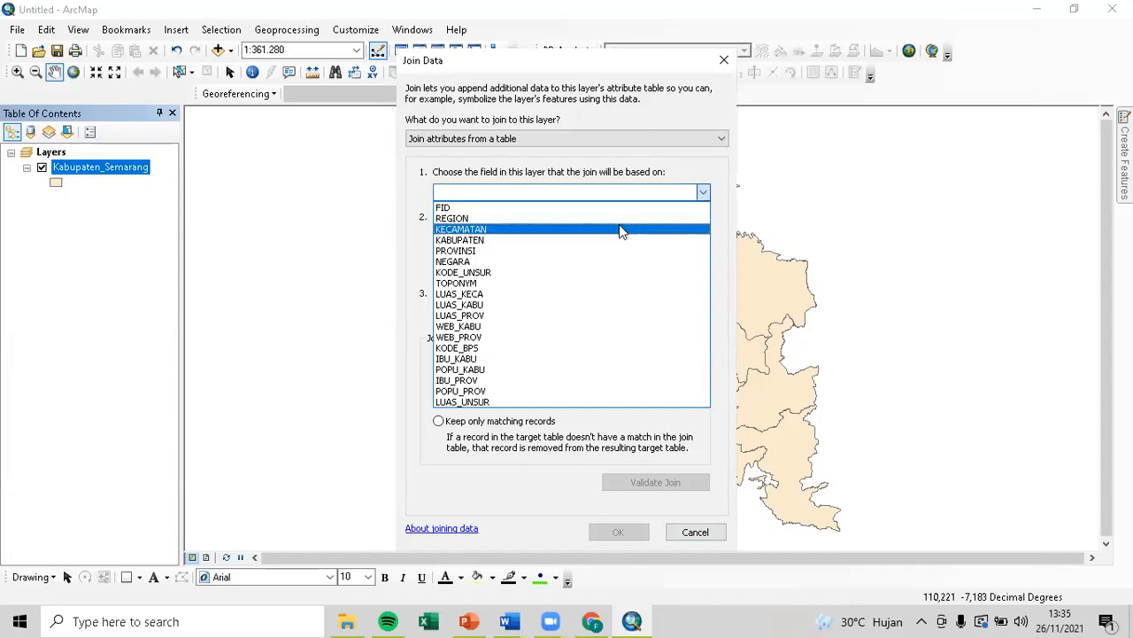
left_click(619, 226)
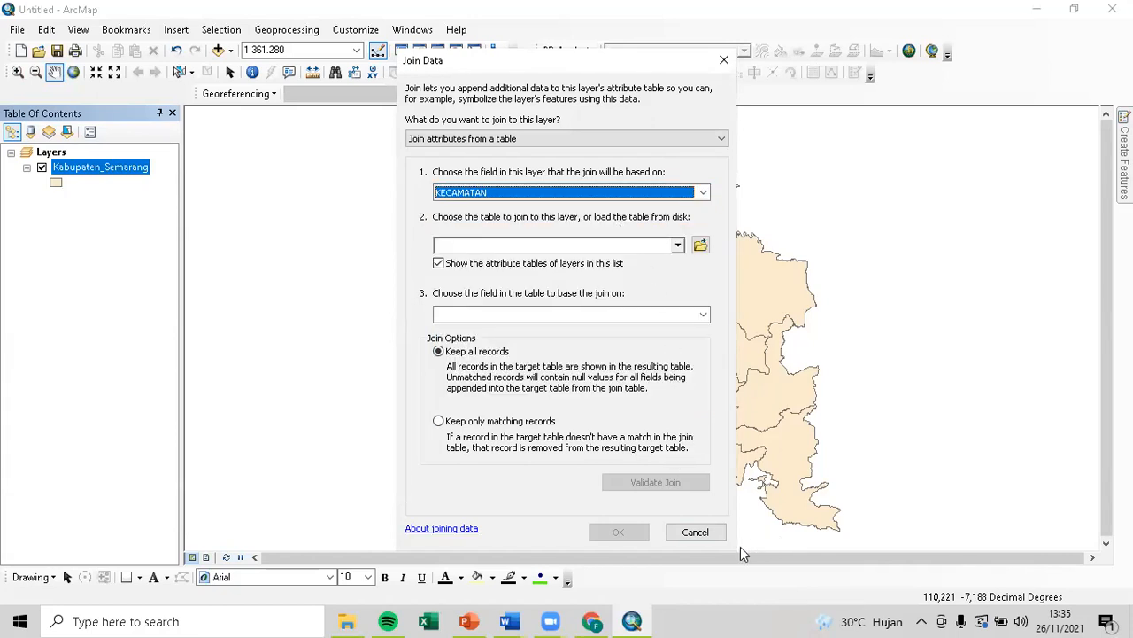
left_click(700, 532)
Inspect the KECAMATAN district names in the attribute table, then close it.
right_click(115, 173)
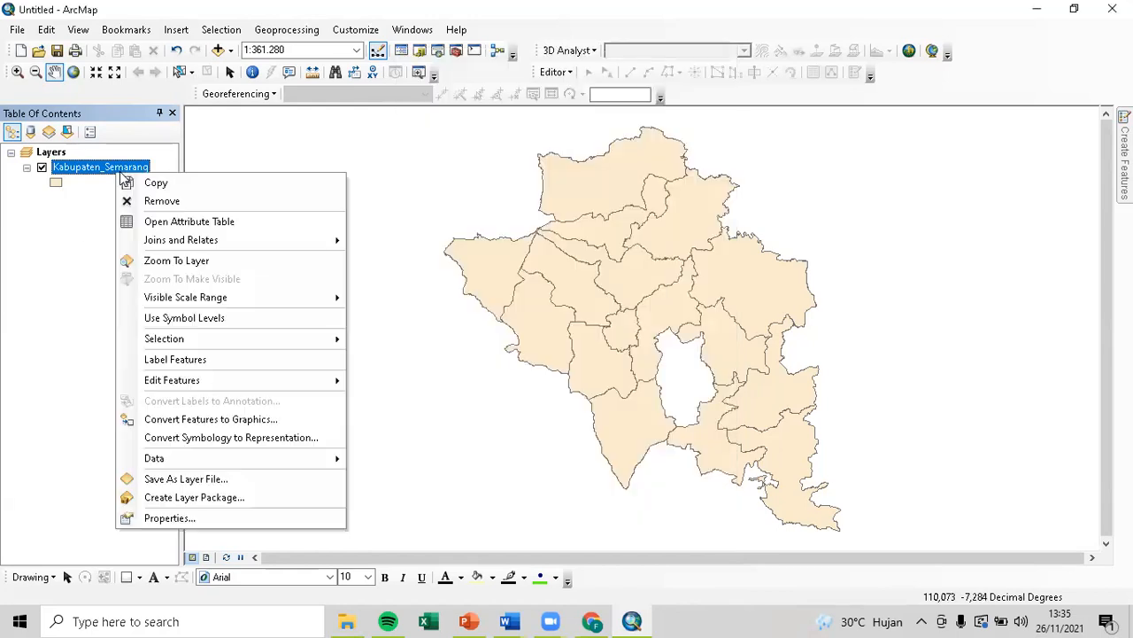
left_click(151, 221)
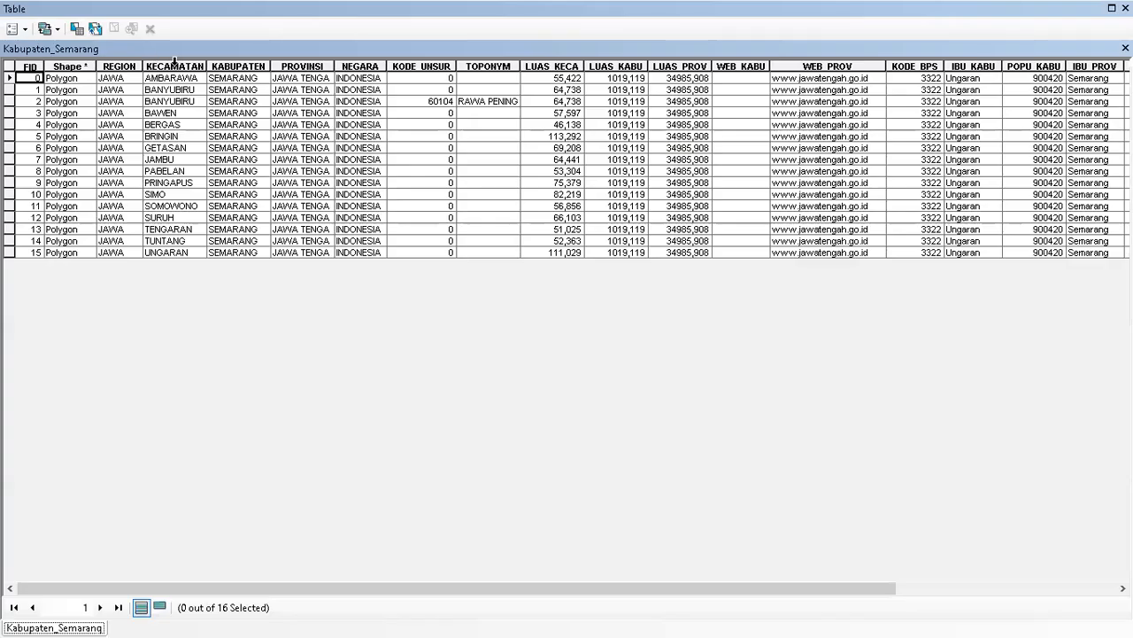
left_click(177, 66)
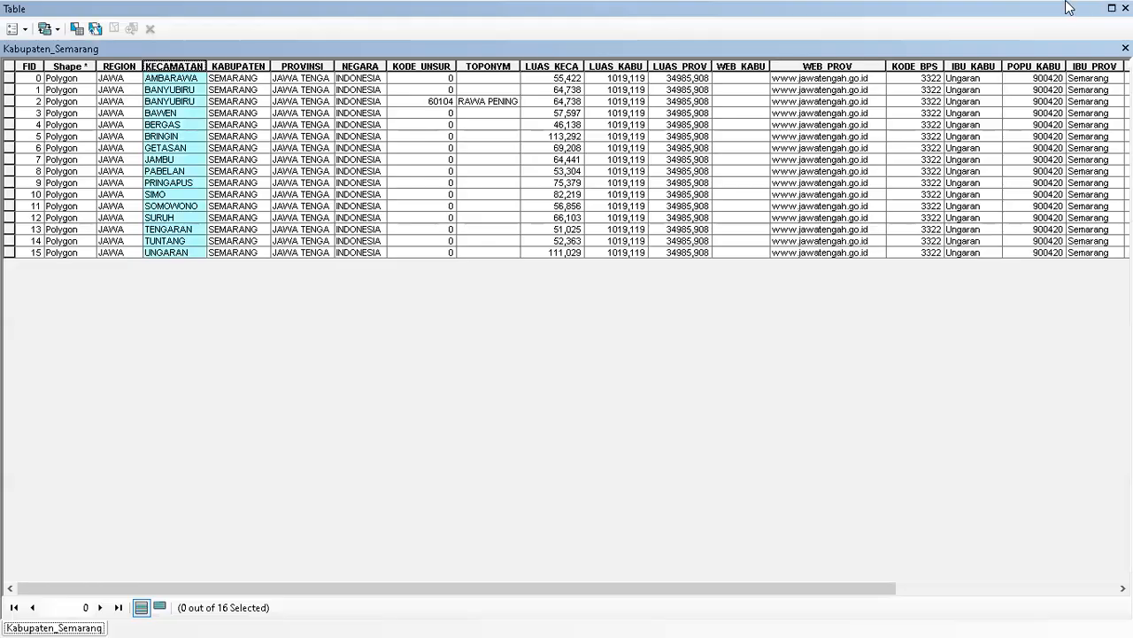
double_click(1067, 4)
left_click(172, 112)
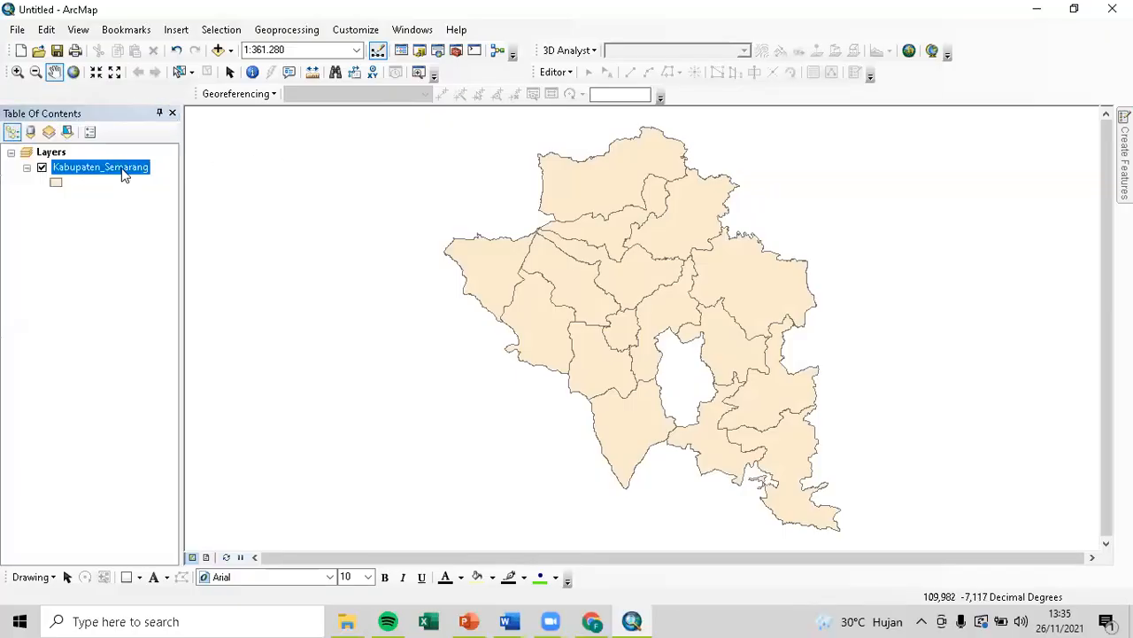
Open Joins and Relates > Join for the Kabupaten_Semarang layer.
right_click(124, 168)
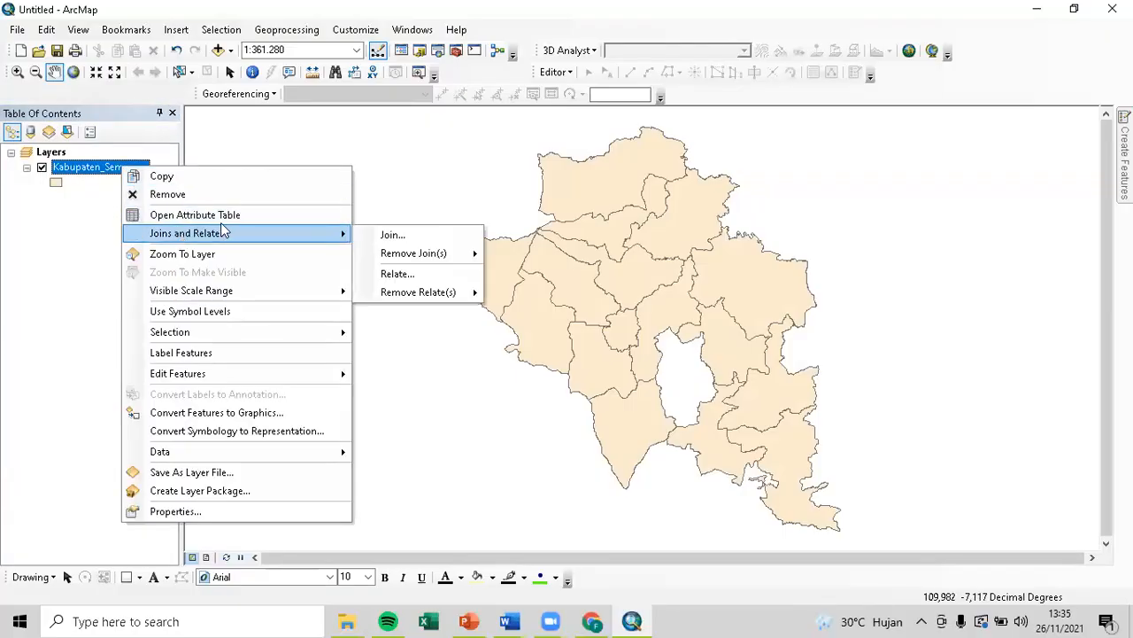
mouse_move(334, 242)
left_click(393, 235)
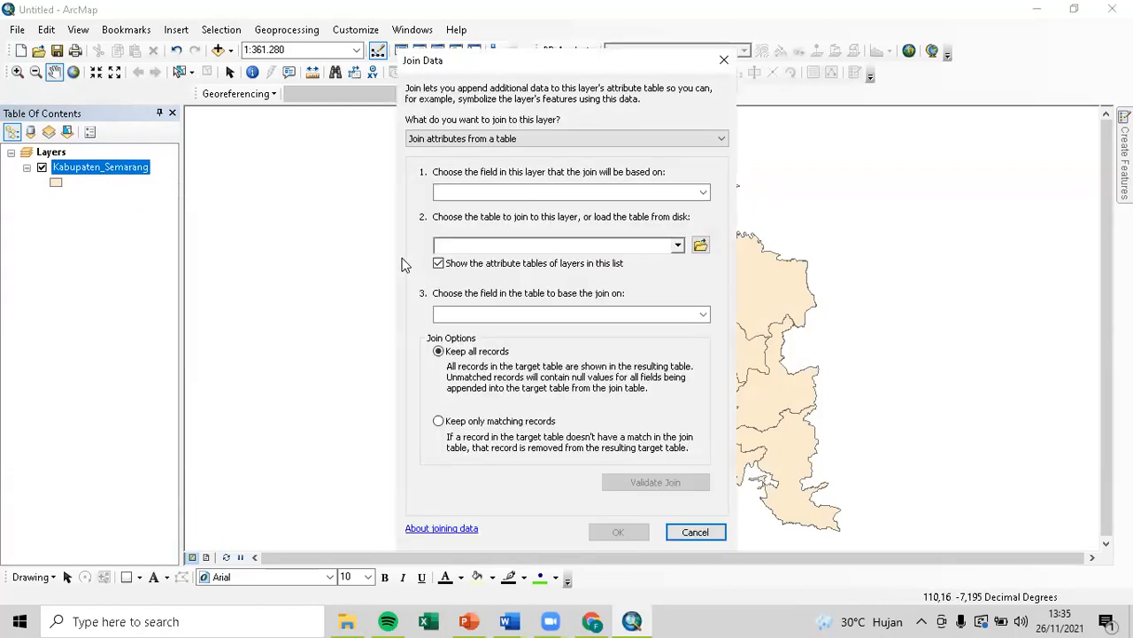
Set the join to attributes from a table, based on the KECAMATAN field.
left_click(704, 192)
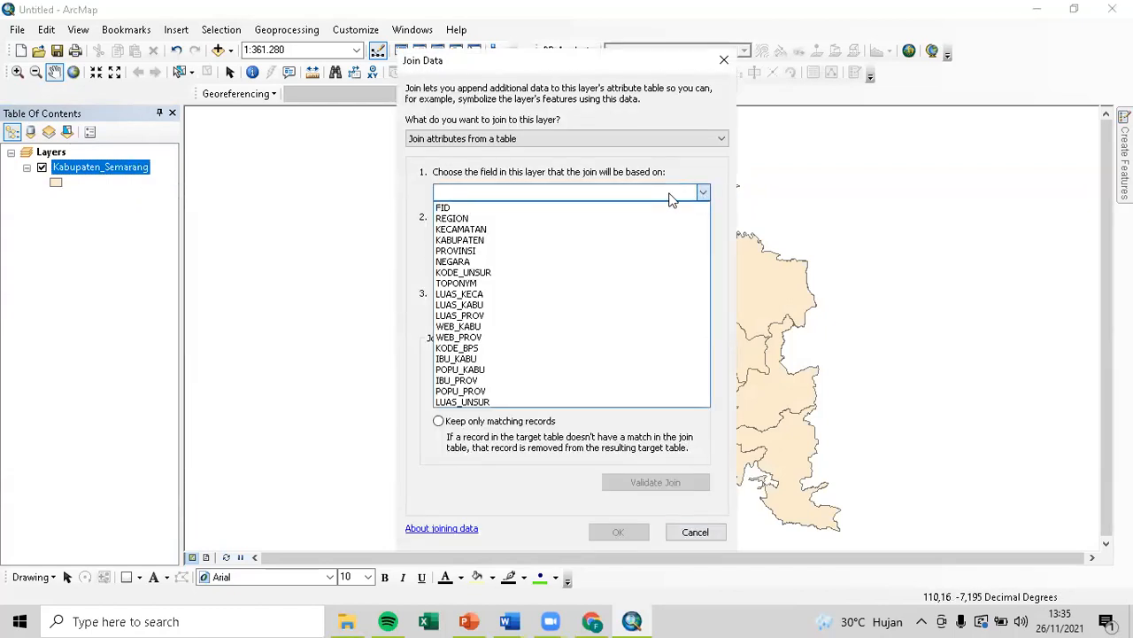
left_click(636, 224)
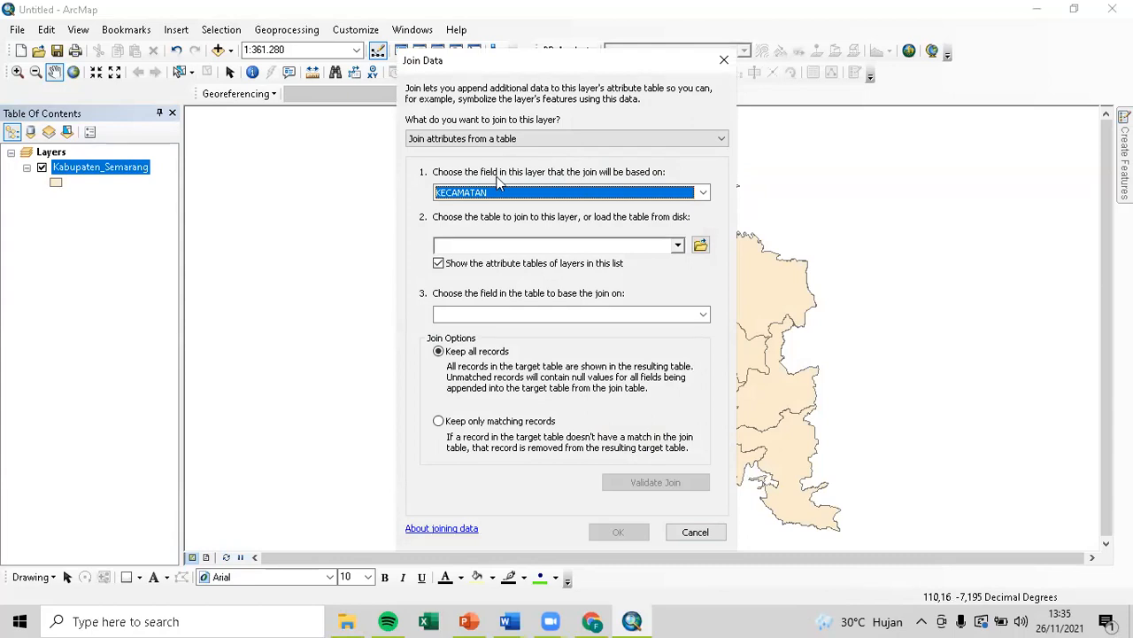
left_click(449, 139)
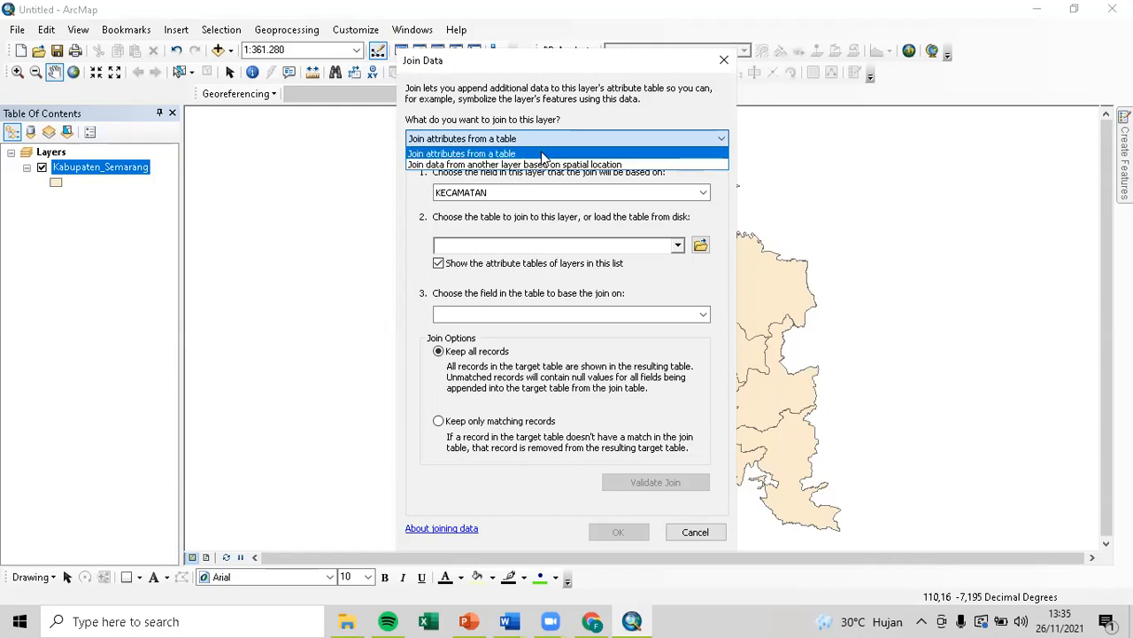
left_click(543, 155)
left_click(703, 192)
left_click(627, 231)
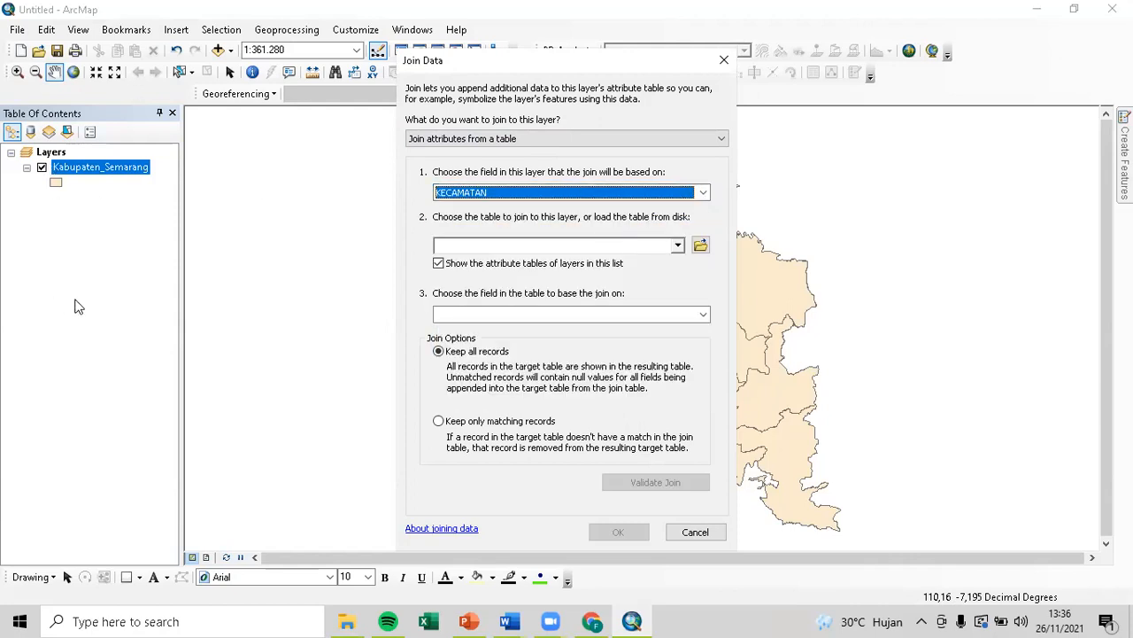
Add the 'Jml Pend$' sheet from the SP2020 workbook as join table, matching on Kecamatan#.
left_click(678, 246)
left_click(701, 245)
left_click(701, 245)
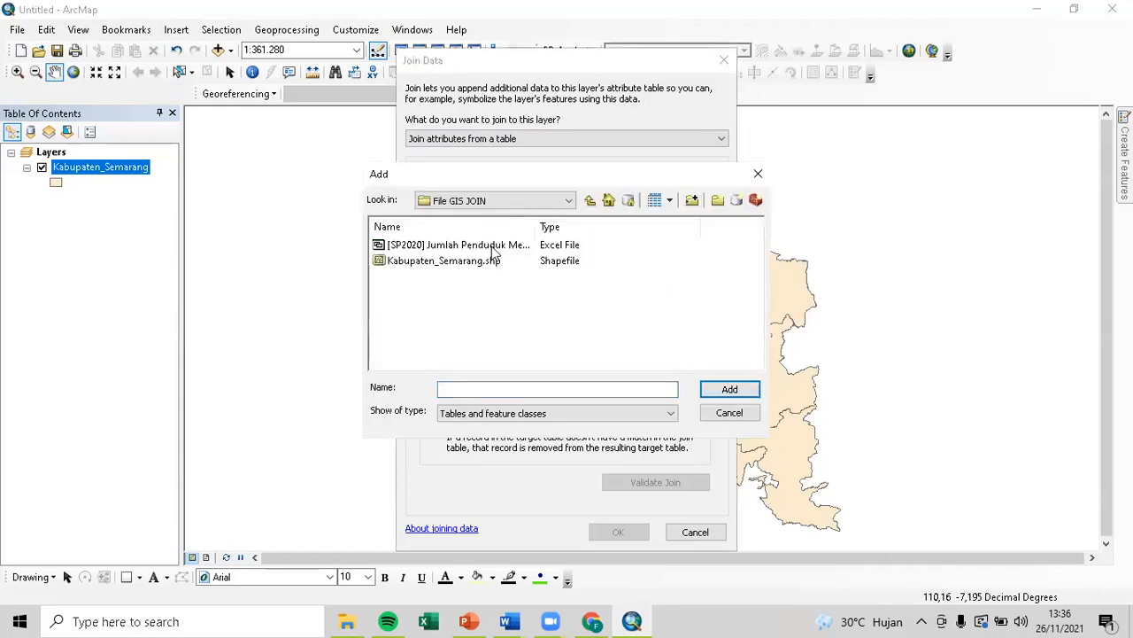
left_click(494, 246)
left_click(721, 389)
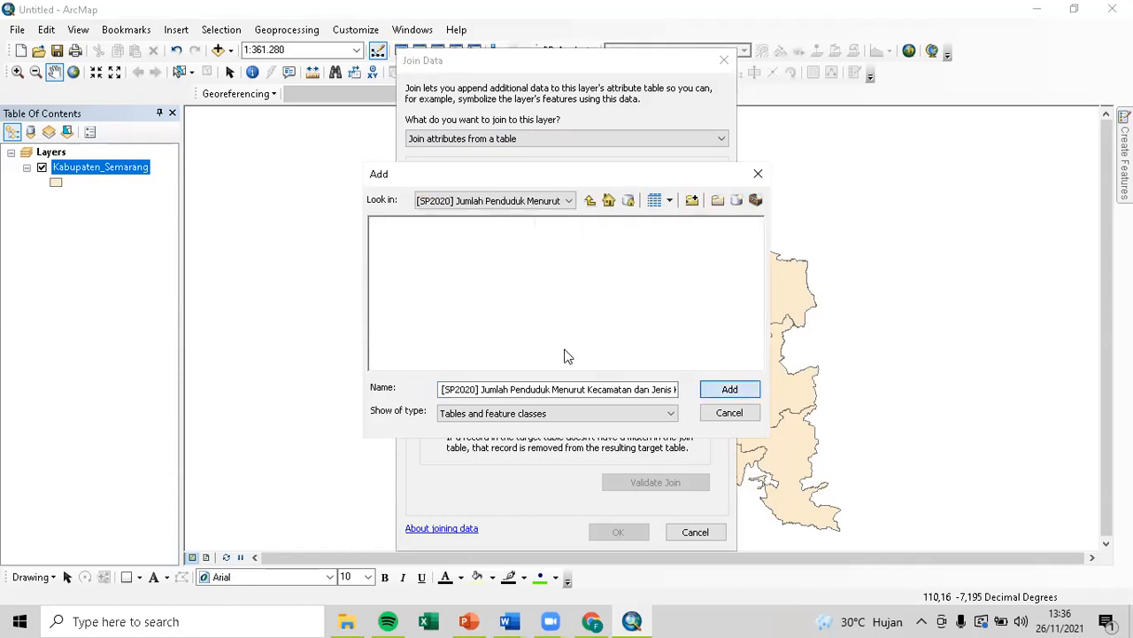
left_click(428, 244)
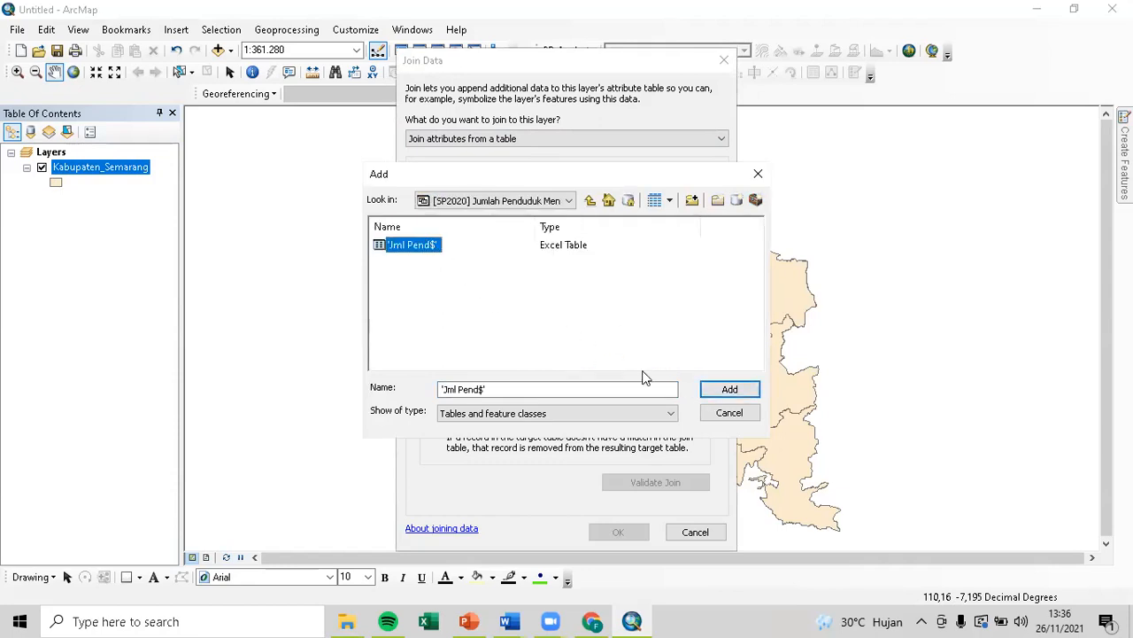
left_click(723, 392)
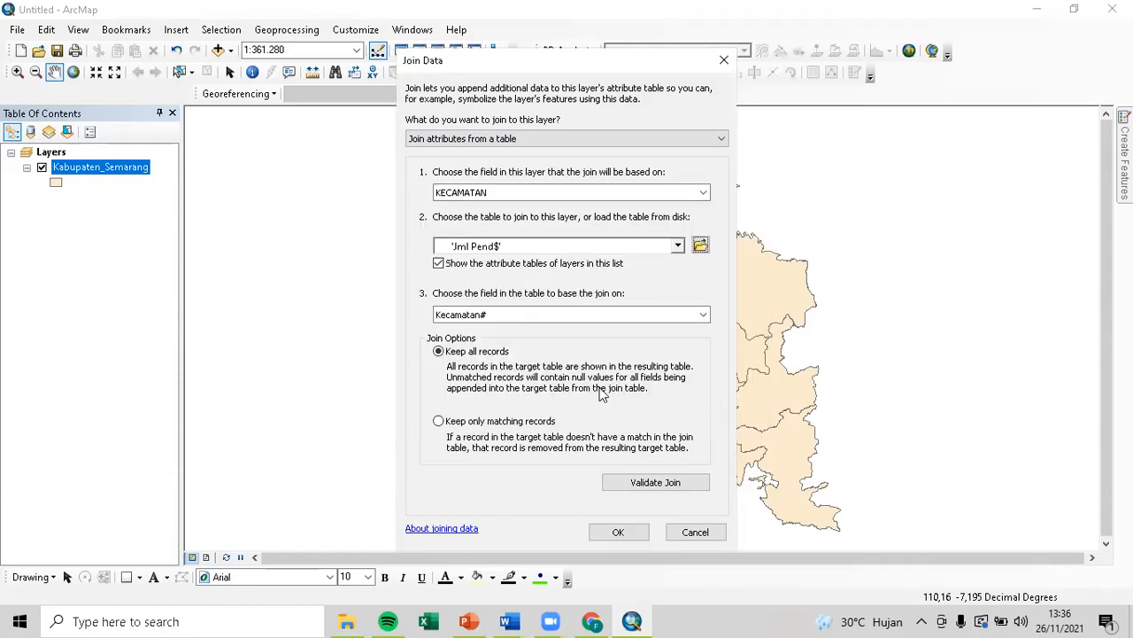
left_click(703, 316)
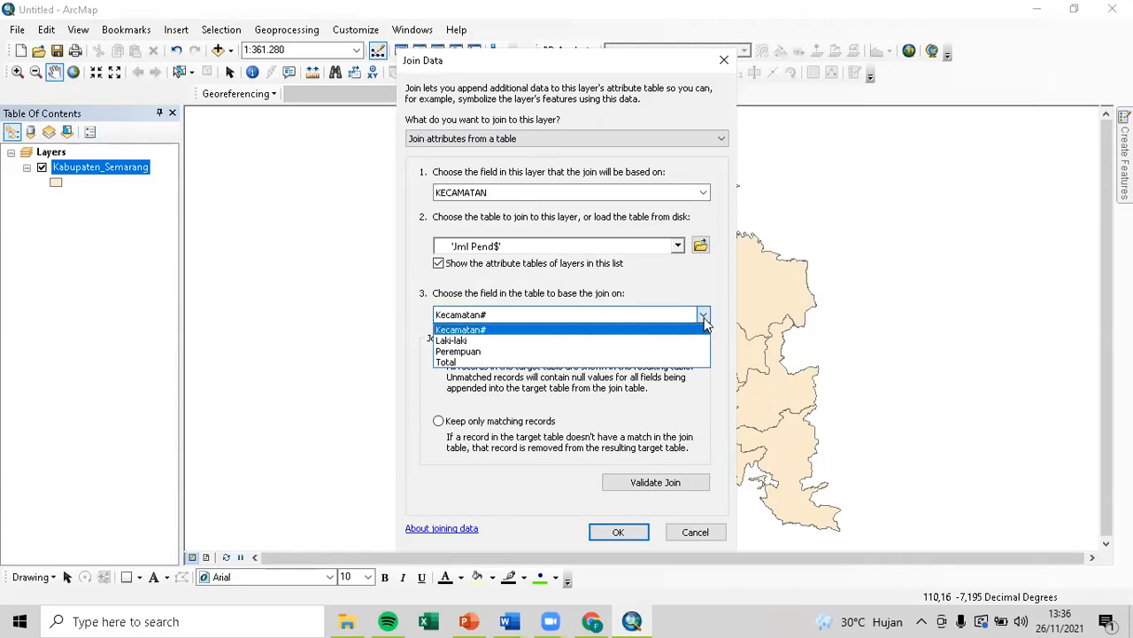
left_click(705, 323)
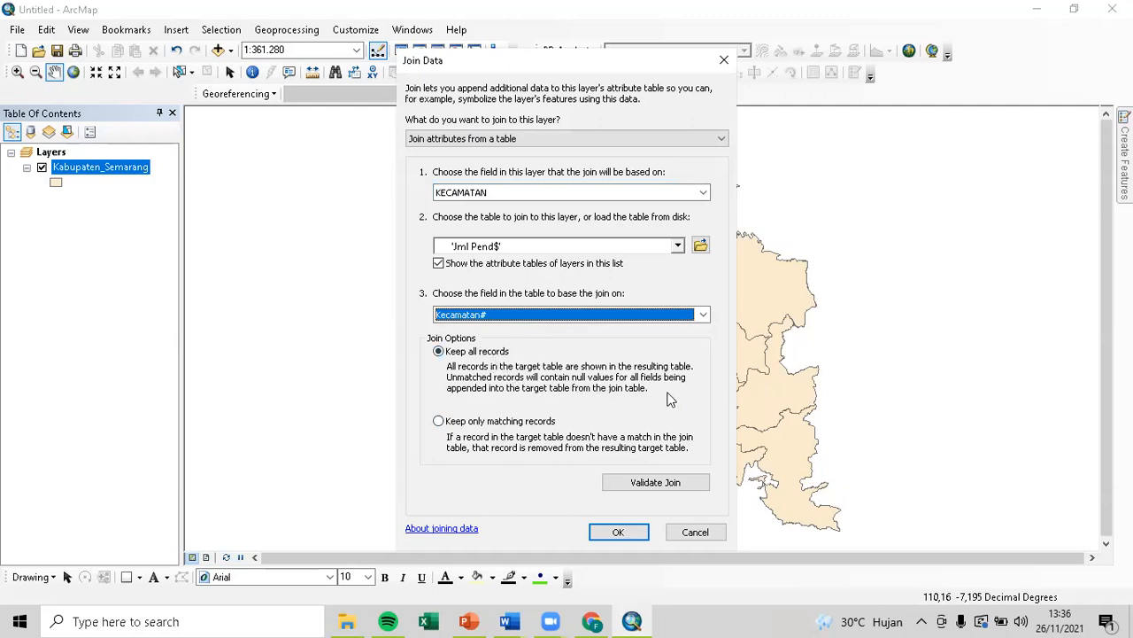
Validate the join, then keep all records and apply it.
left_click(544, 422)
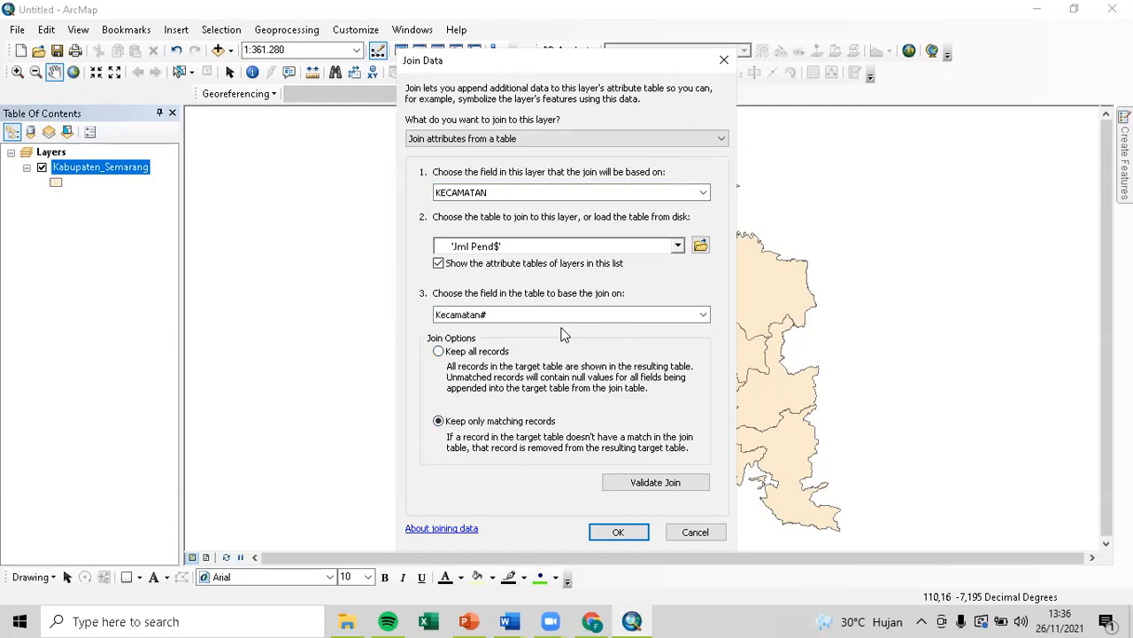
left_click(639, 487)
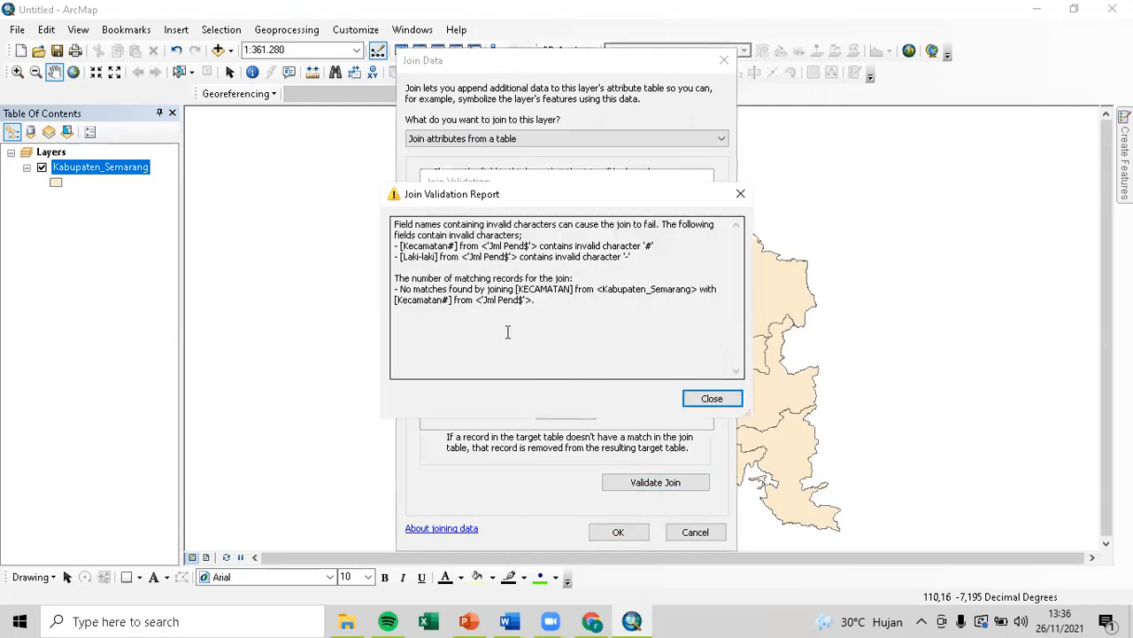
left_click(716, 398)
left_click(668, 482)
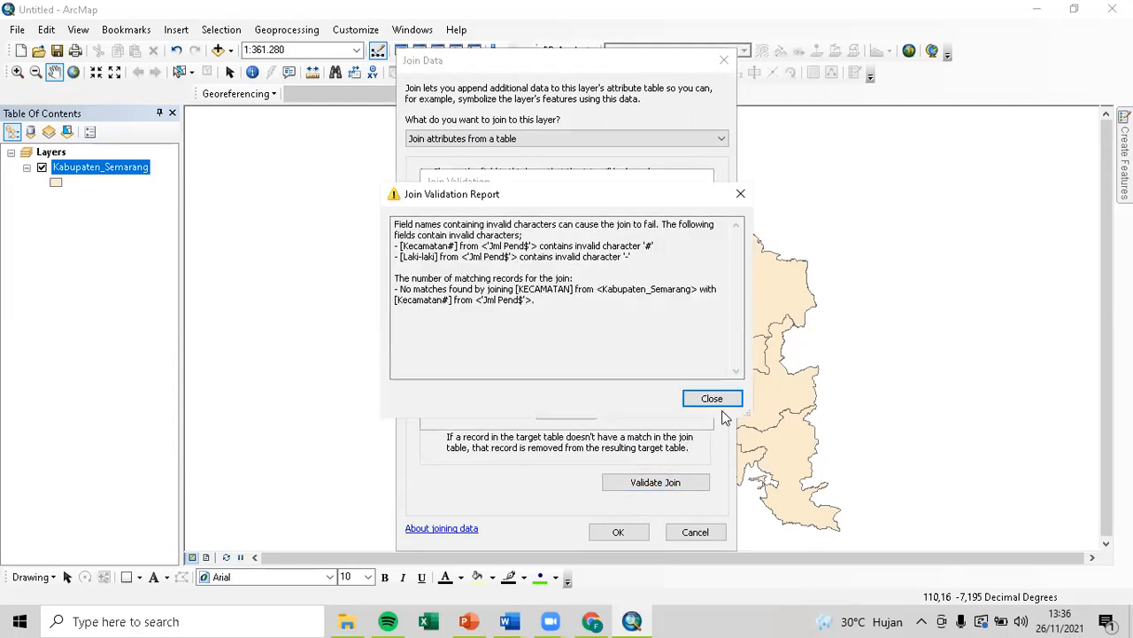
left_click(716, 399)
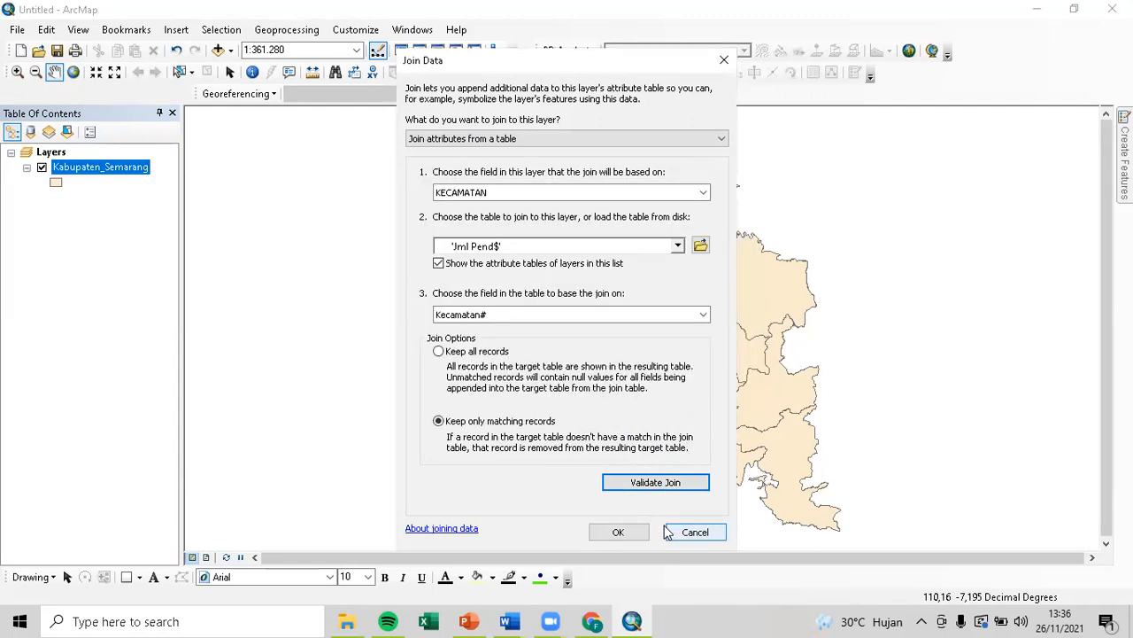
left_click(494, 353)
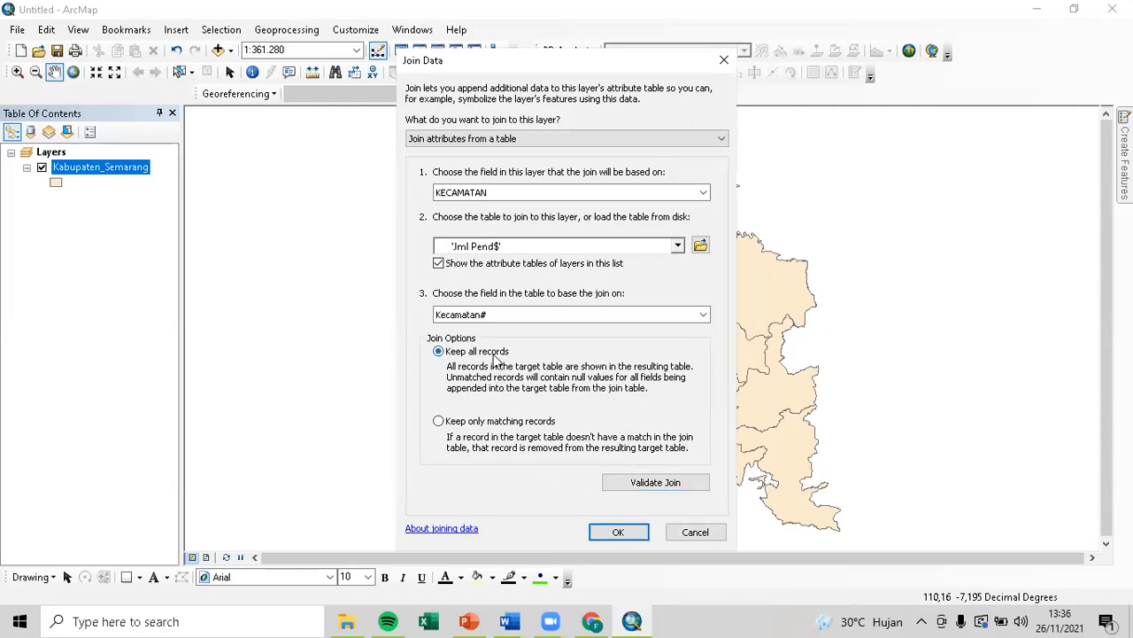
left_click(619, 532)
Open the joined Kabupaten_Semarang attribute table full screen.
right_click(126, 174)
left_click(165, 220)
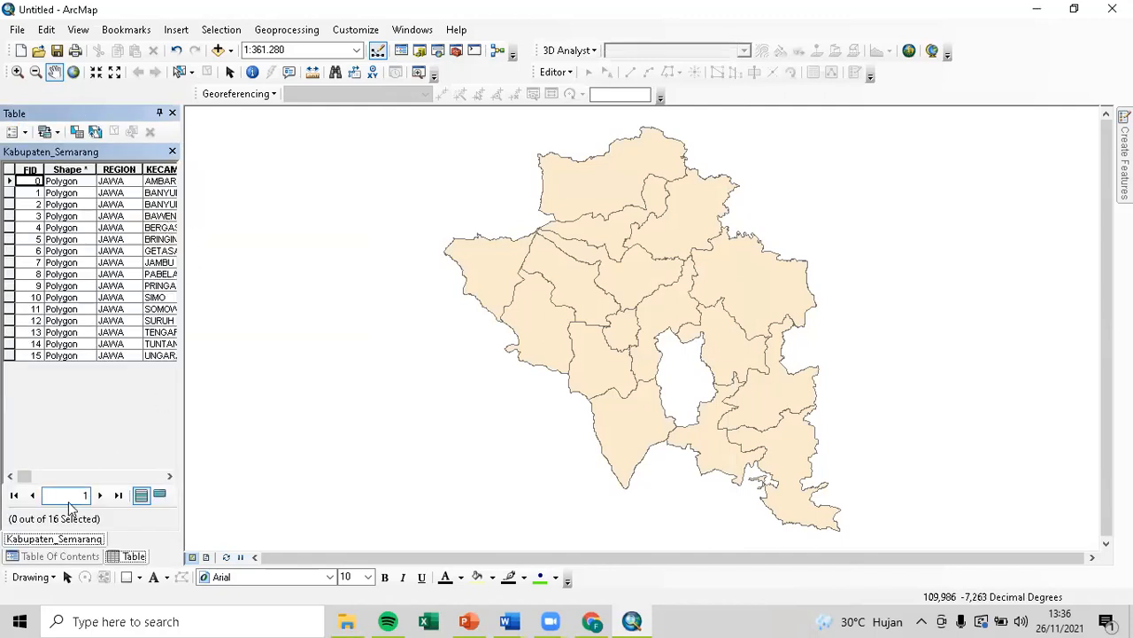
double_click(137, 115)
left_click_drag(325, 560, 832, 619)
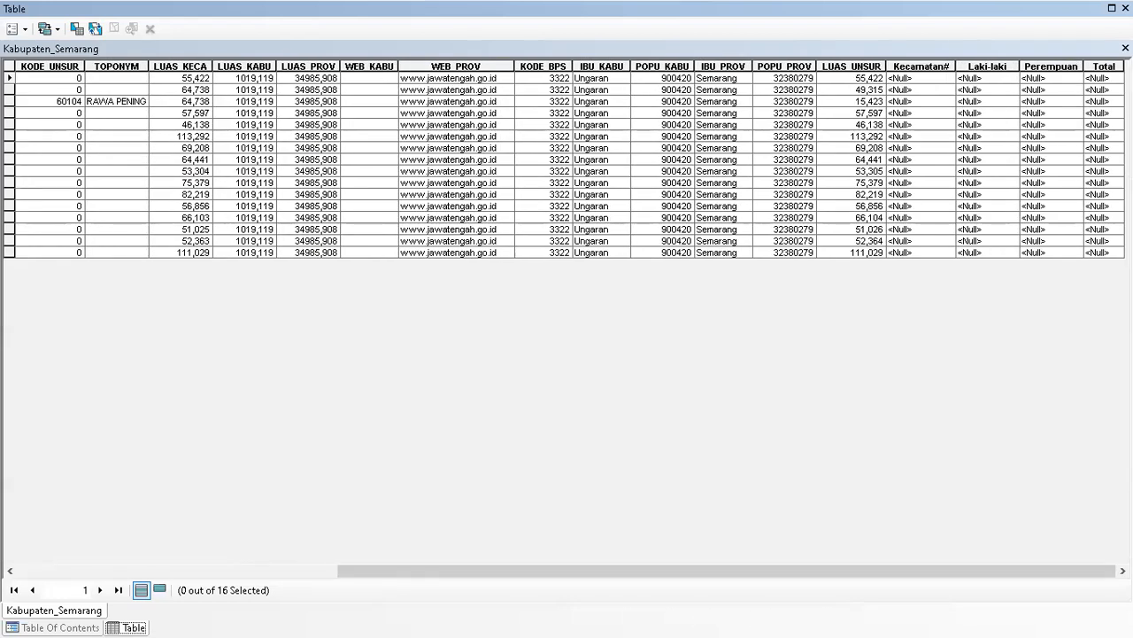
Check the joined Kecamatan# column values, which are all <Null>.
left_click(945, 79)
left_click(942, 89)
left_click(921, 158)
left_click(908, 217)
left_click(931, 67)
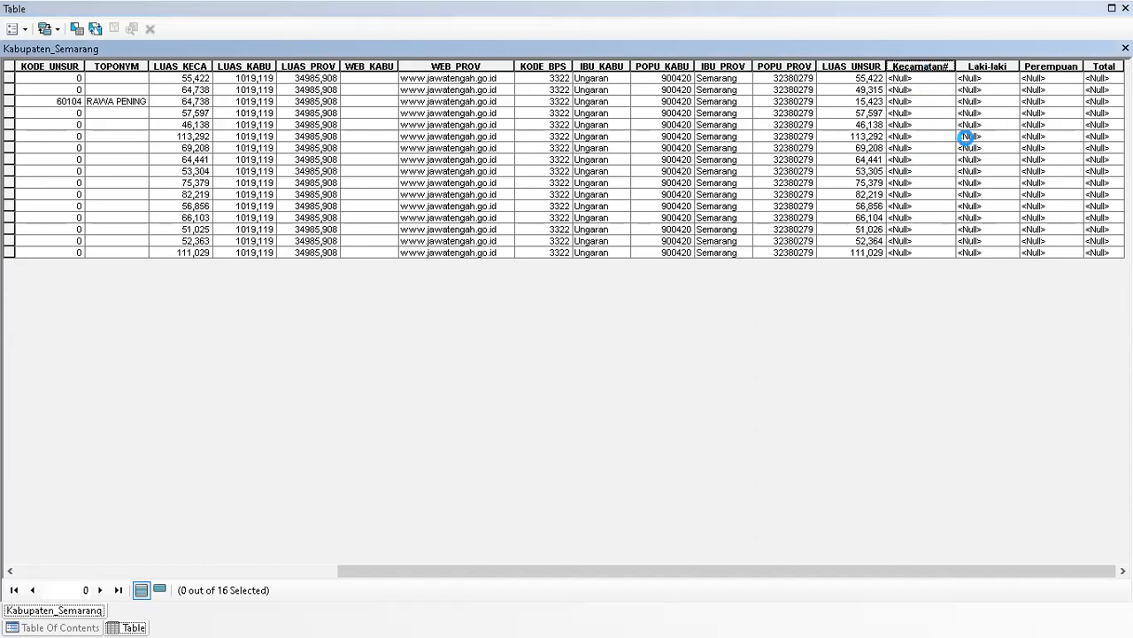
right_click(1069, 84)
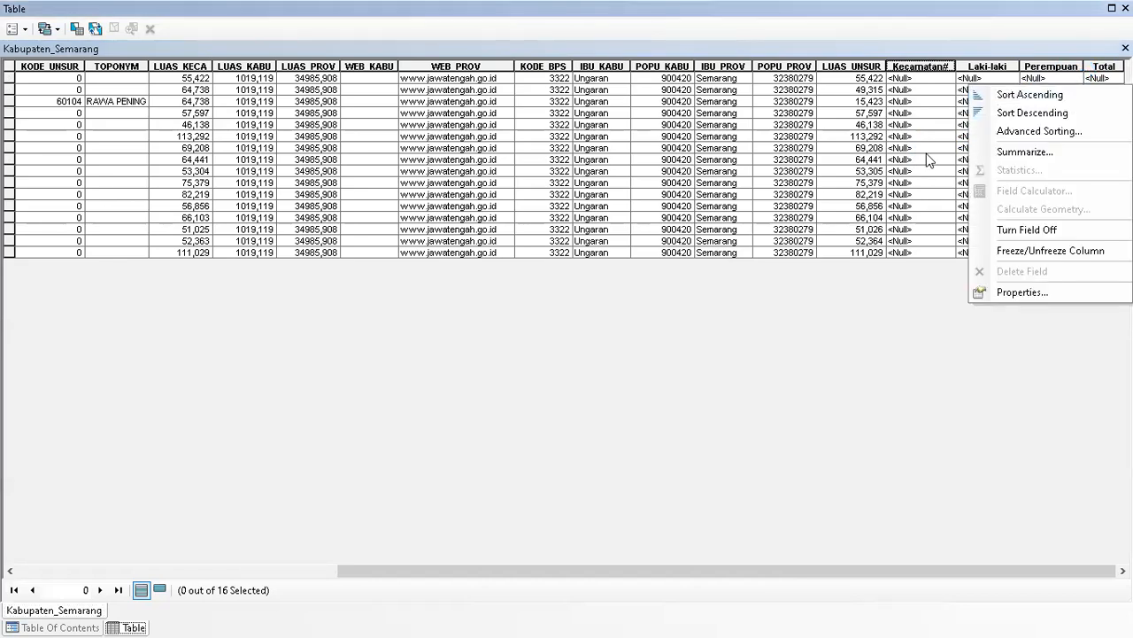
left_click(928, 159)
left_click(926, 91)
left_click(932, 60)
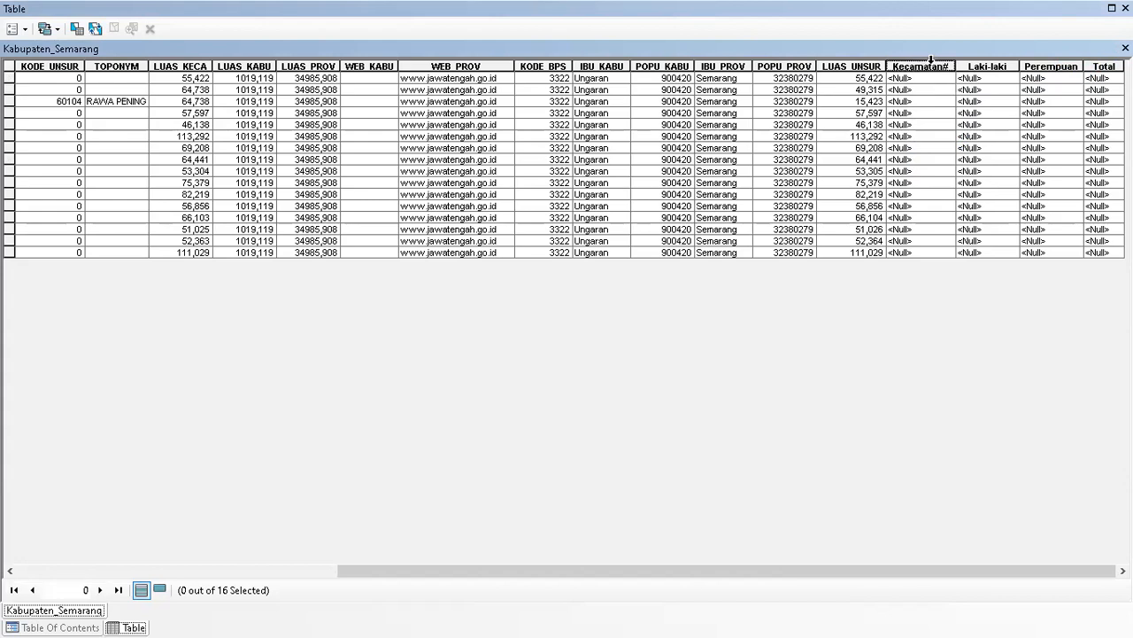
right_click(931, 60)
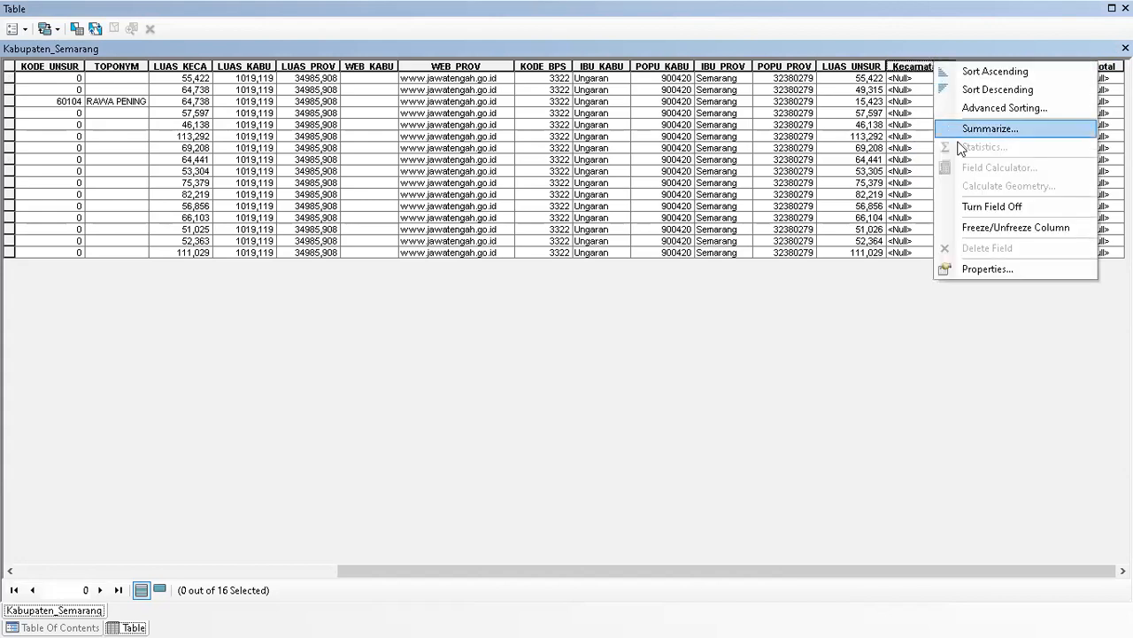
left_click(896, 137)
Dock the table beside the map and inspect the RAWA PENING record.
double_click(1001, 12)
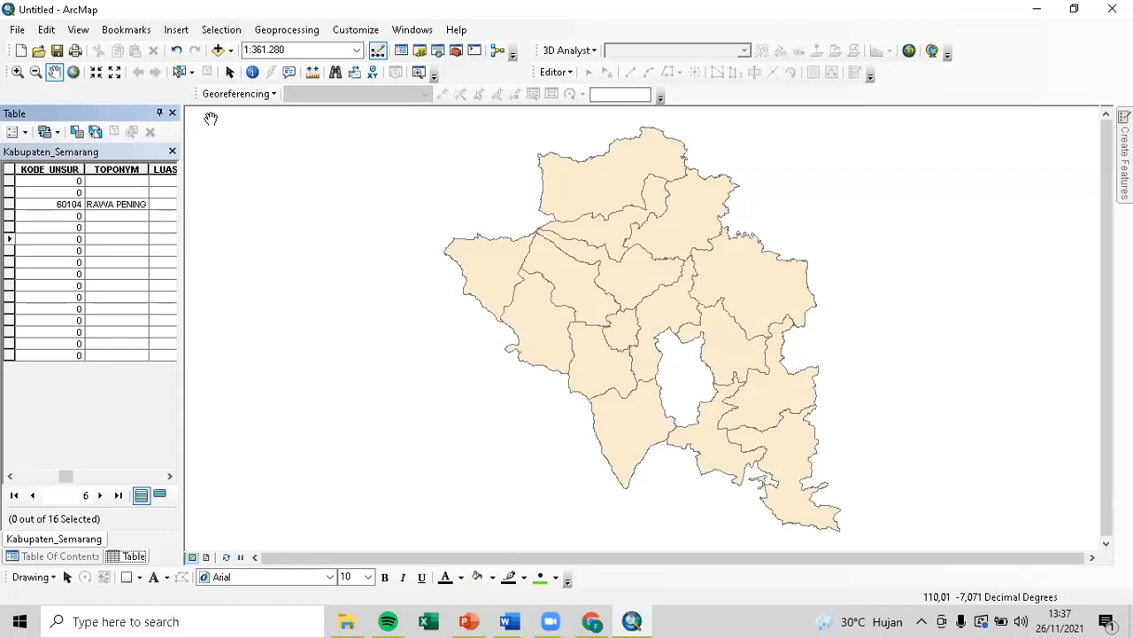
left_click(134, 207)
left_click_drag(66, 476, 141, 446)
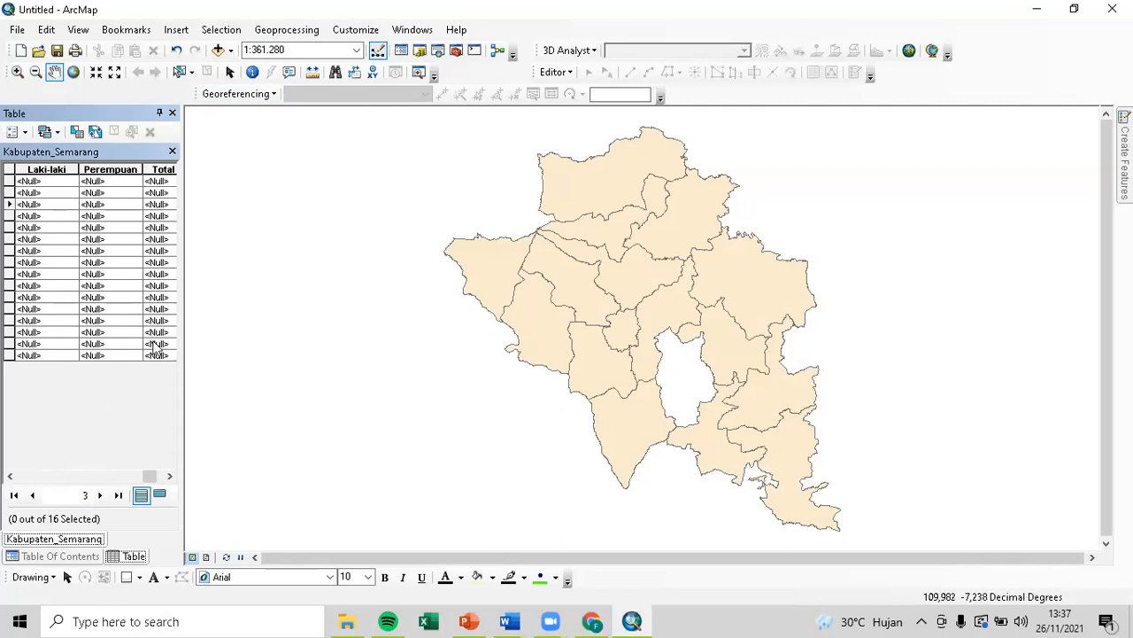
Close the attribute table and start a new join based on KECAMATAN.
left_click(171, 113)
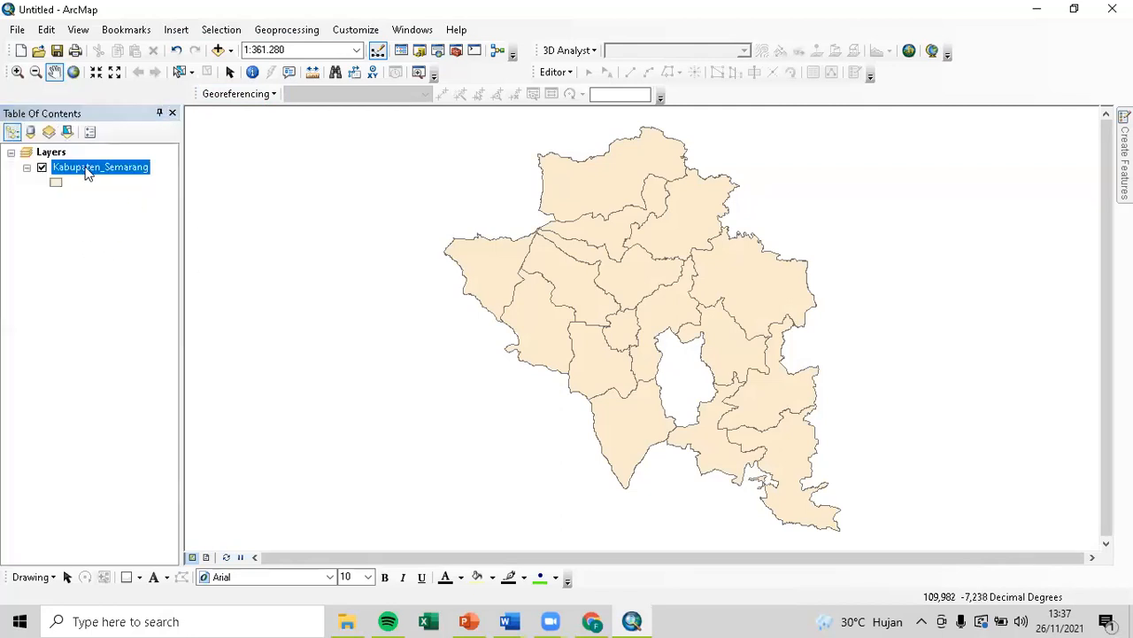
right_click(87, 170)
mouse_move(212, 232)
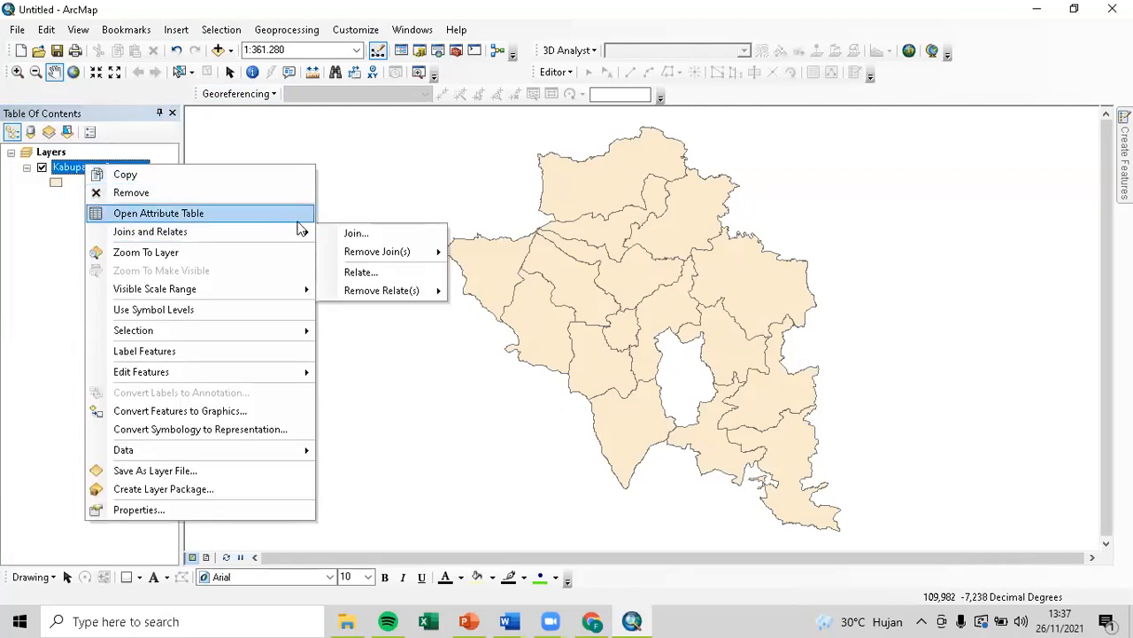
left_click(351, 234)
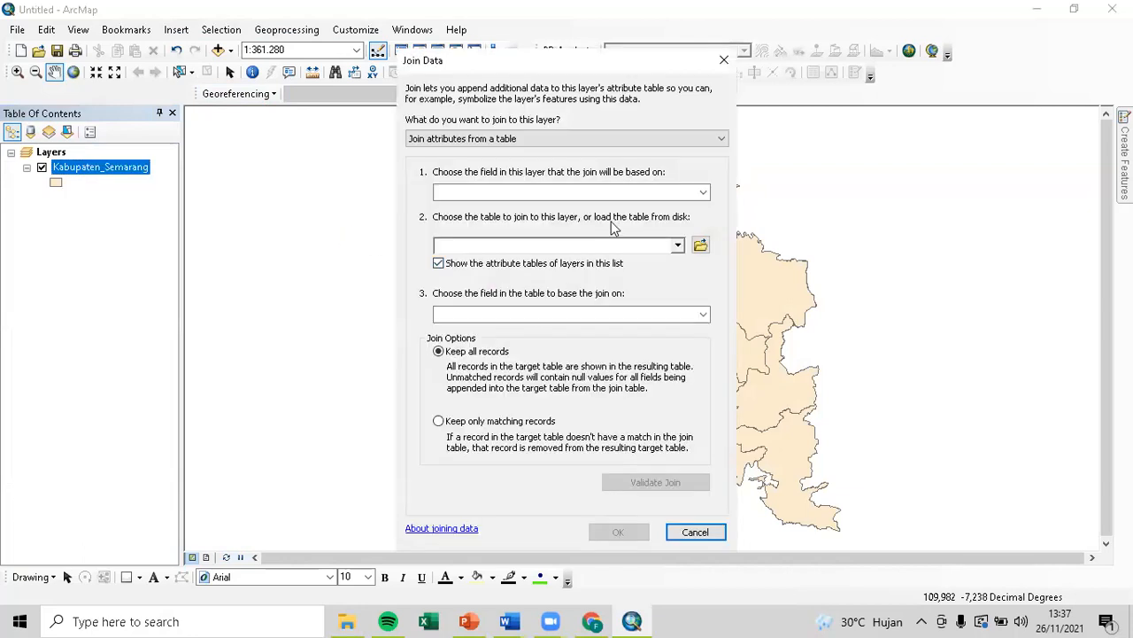
left_click(687, 194)
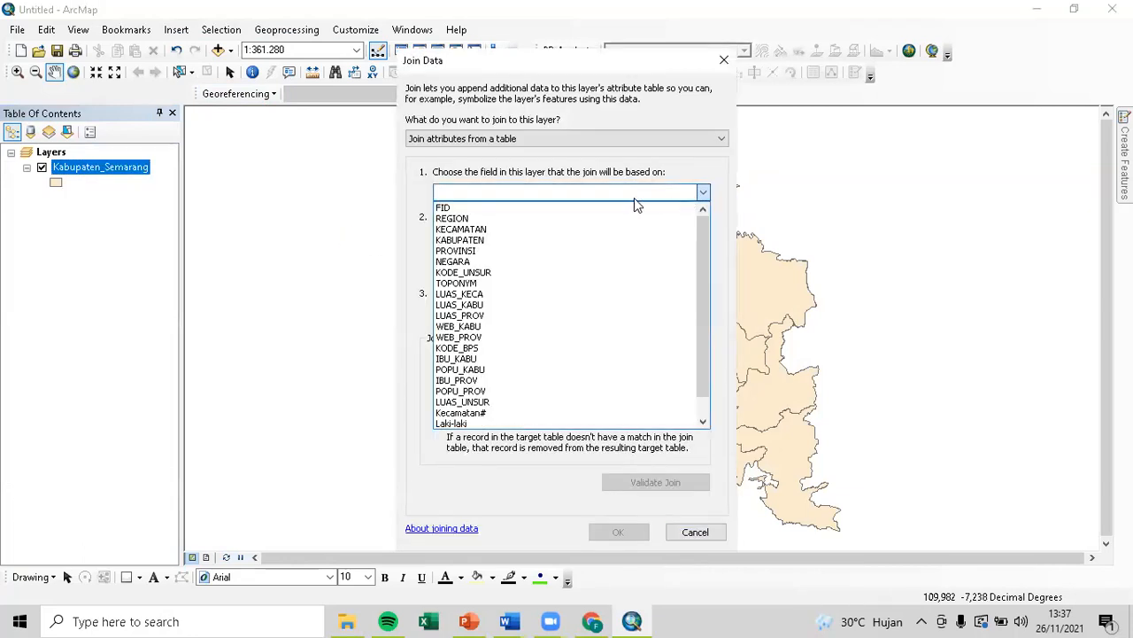
left_click(602, 232)
Try adding the Jml Pend$ sheet, dismiss the resulting error, and cancel the join.
left_click(675, 246)
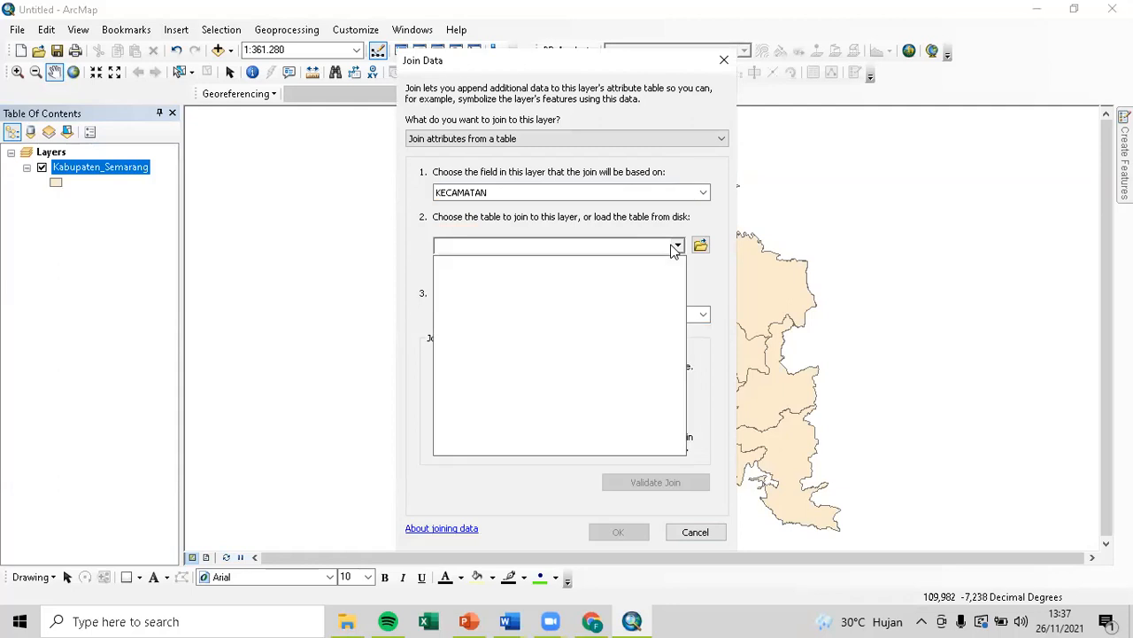
left_click(699, 245)
left_click(700, 246)
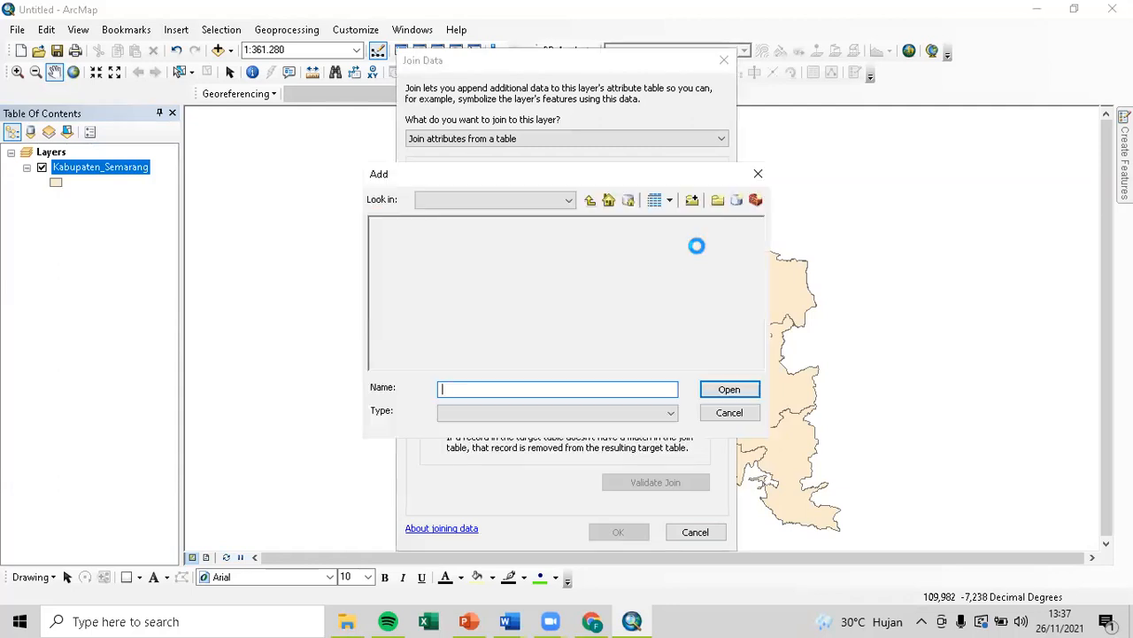
left_click(432, 245)
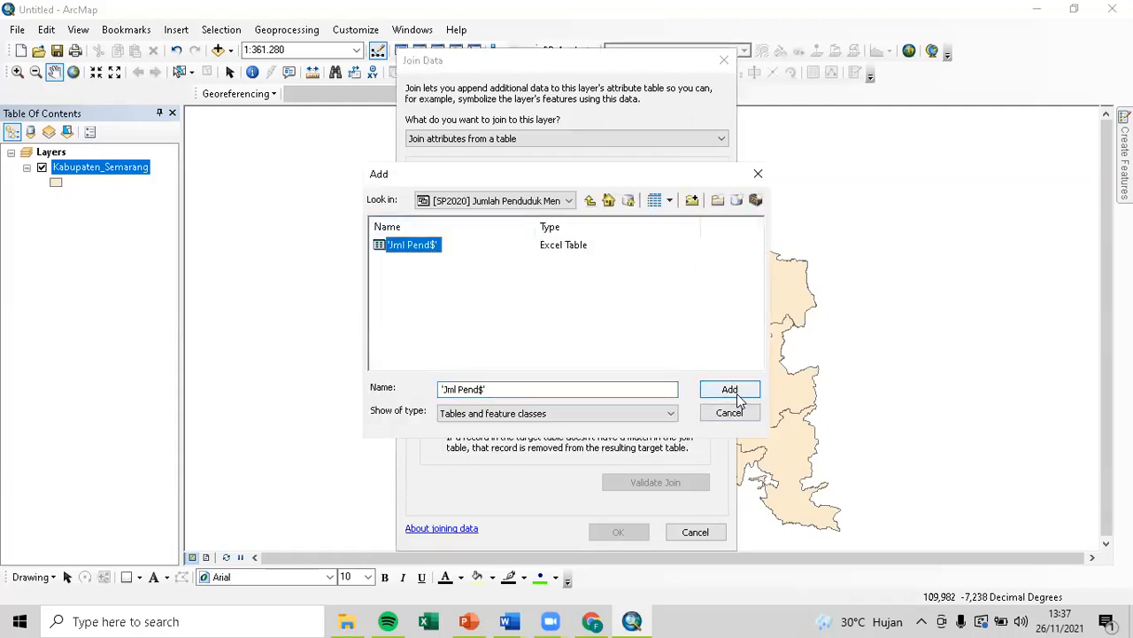
left_click(729, 389)
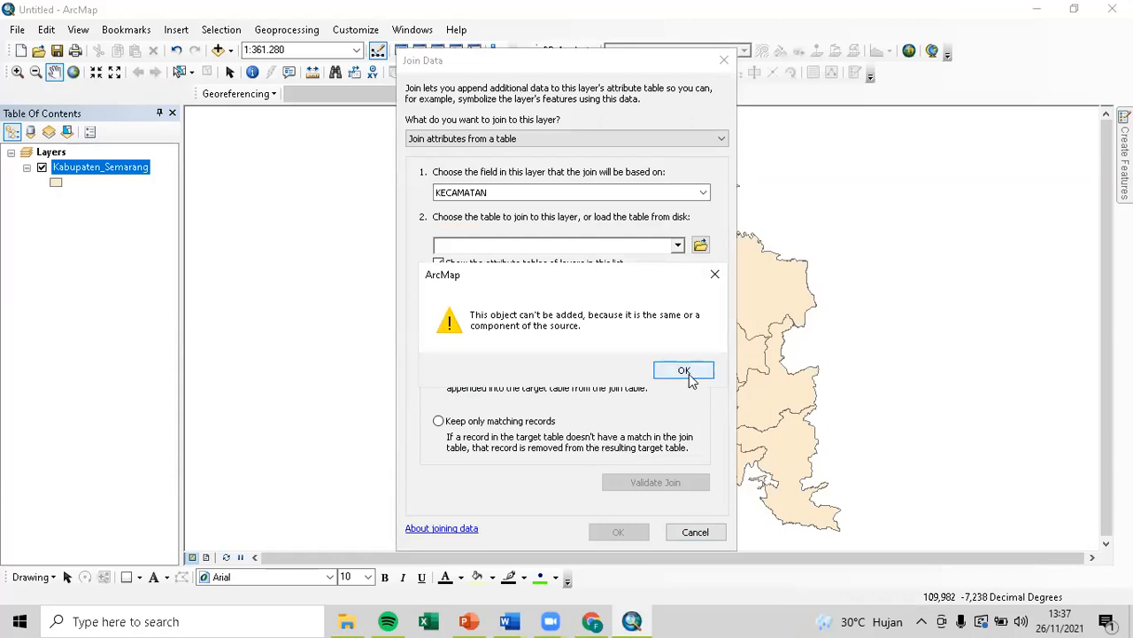
left_click(684, 370)
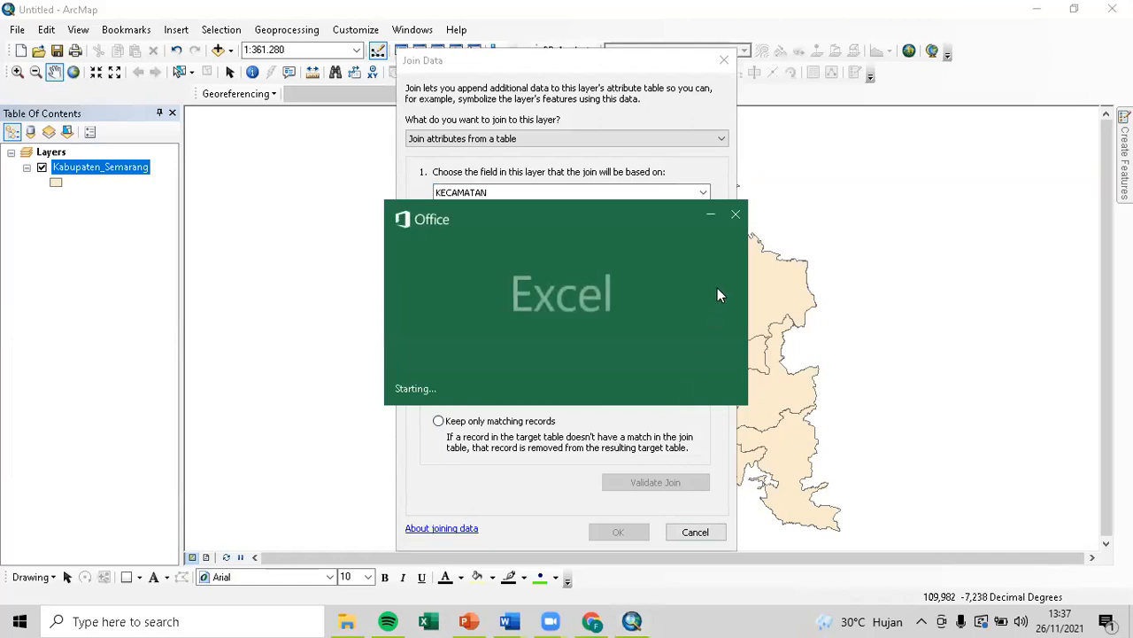
left_click(736, 216)
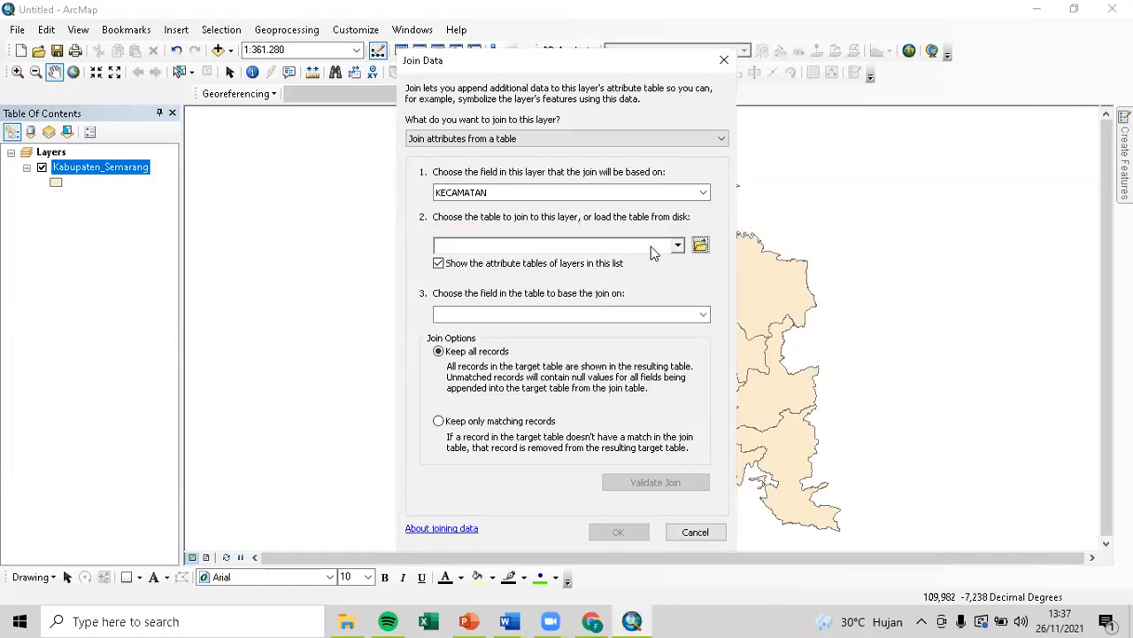
left_click(675, 248)
left_click(676, 249)
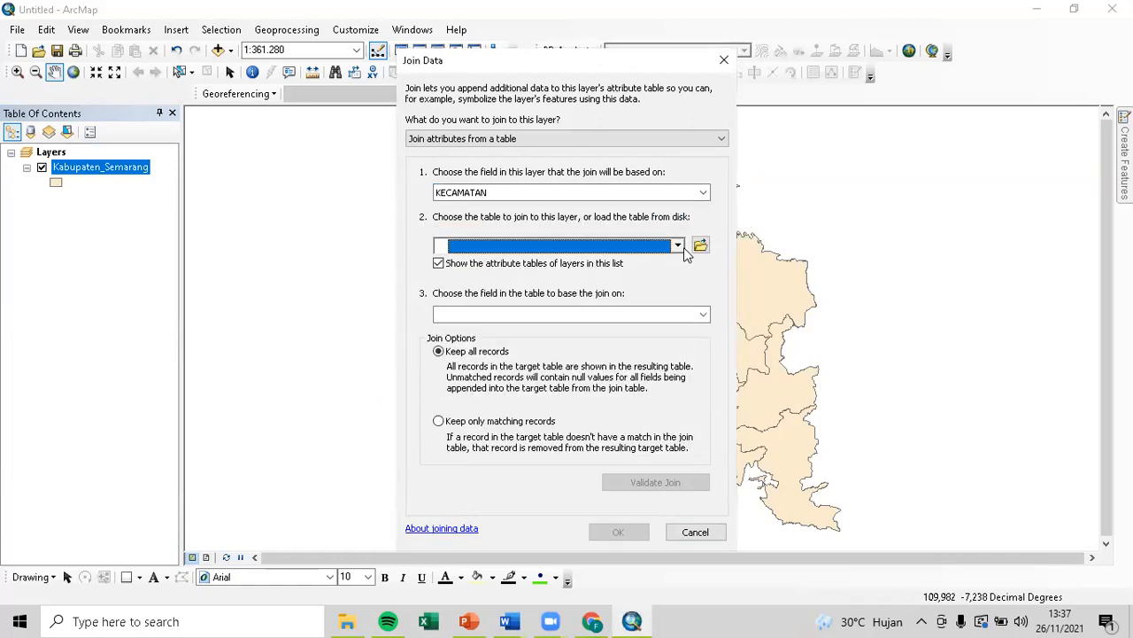
left_click(730, 65)
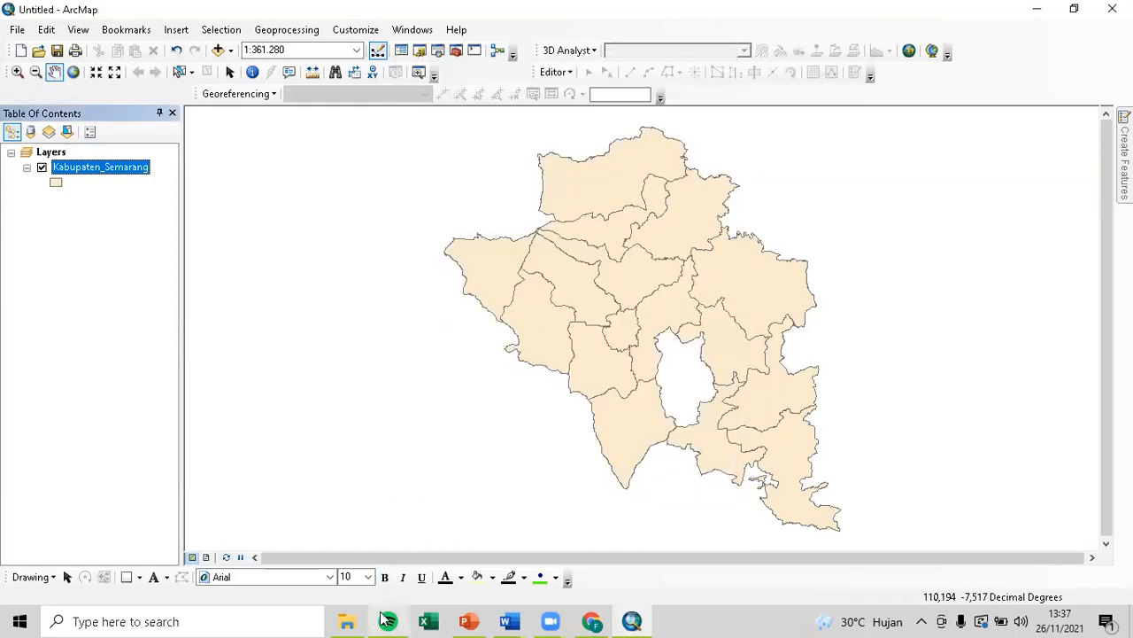
Start a fresh ArcMap document without saving to release the locked population workbook.
left_click(430, 620)
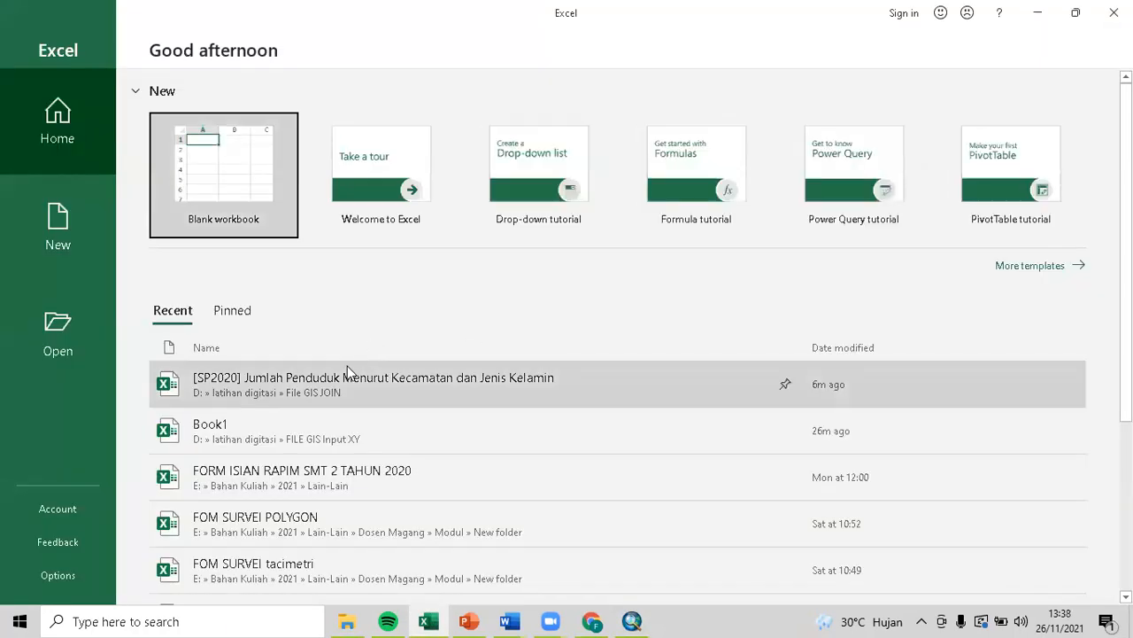
left_click(349, 381)
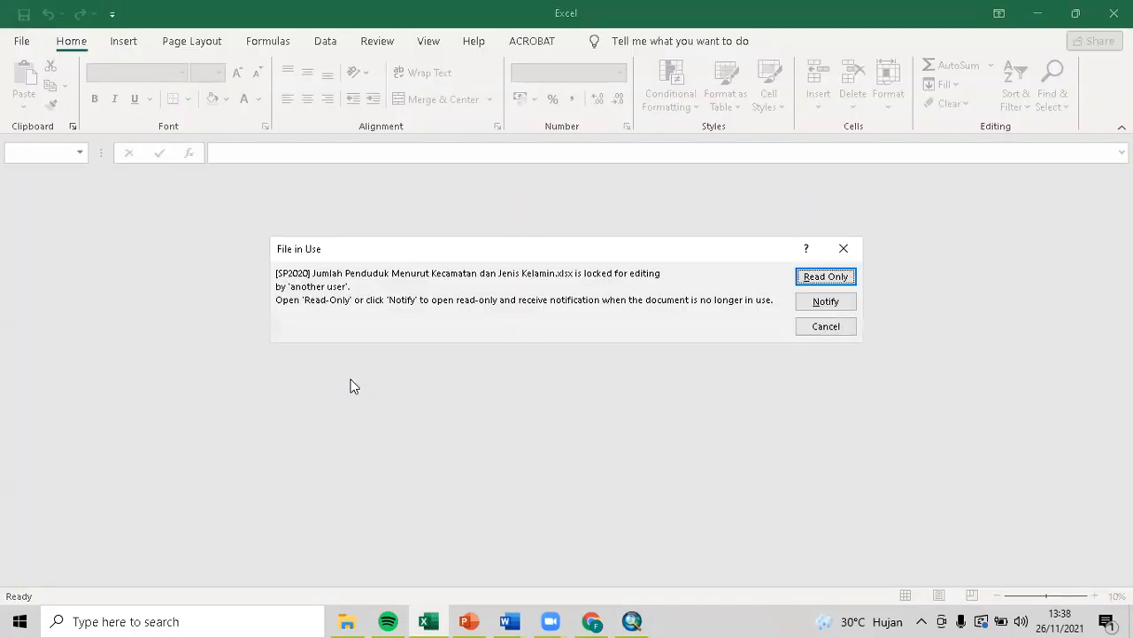
left_click(824, 329)
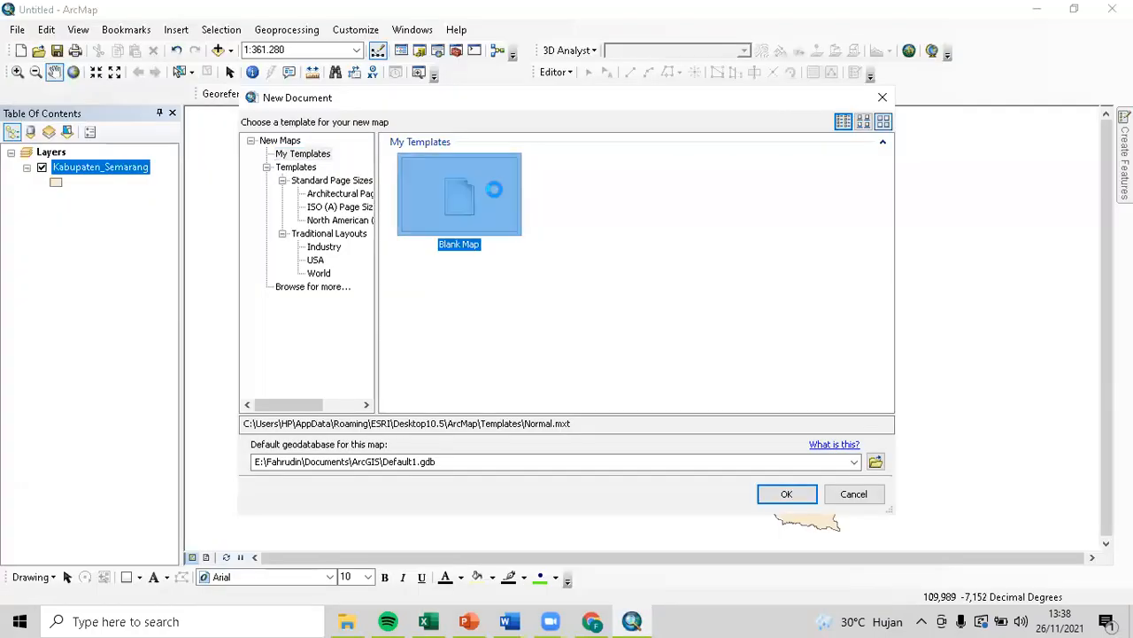
left_click(791, 491)
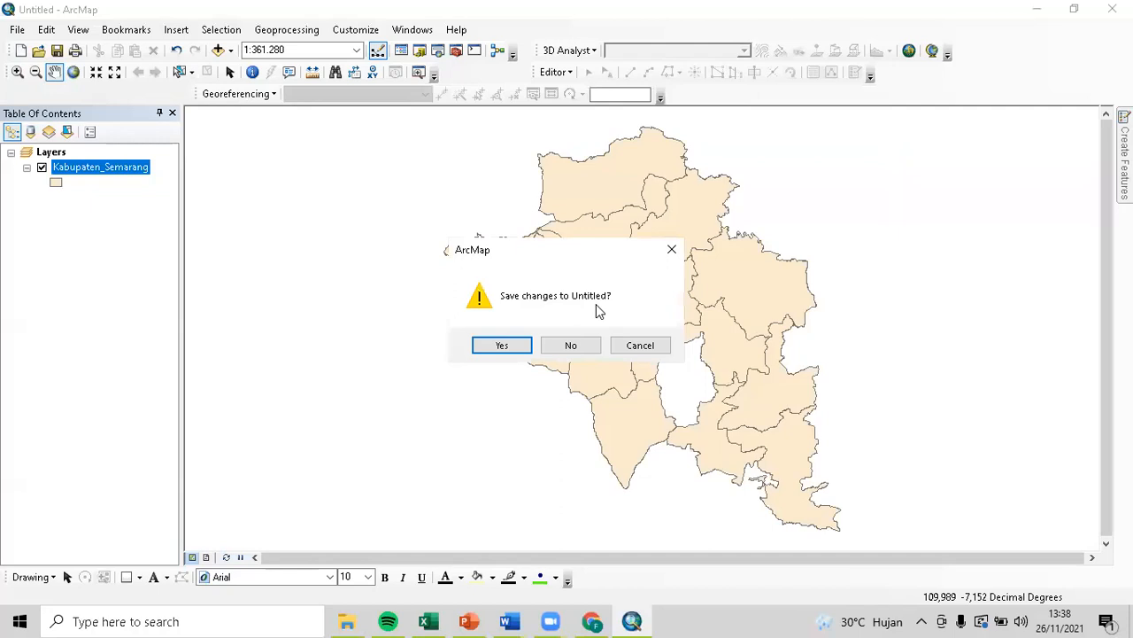
left_click(571, 345)
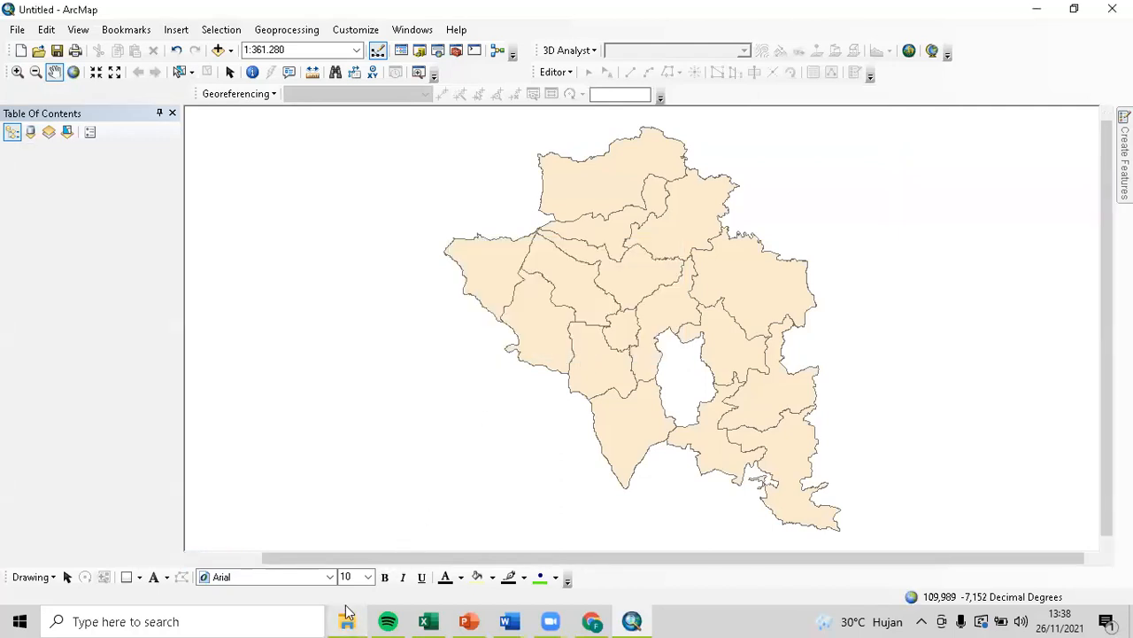
Open the population workbook from File GIS JOIN and shorten header A1 to 'Kec'.
left_click(346, 620)
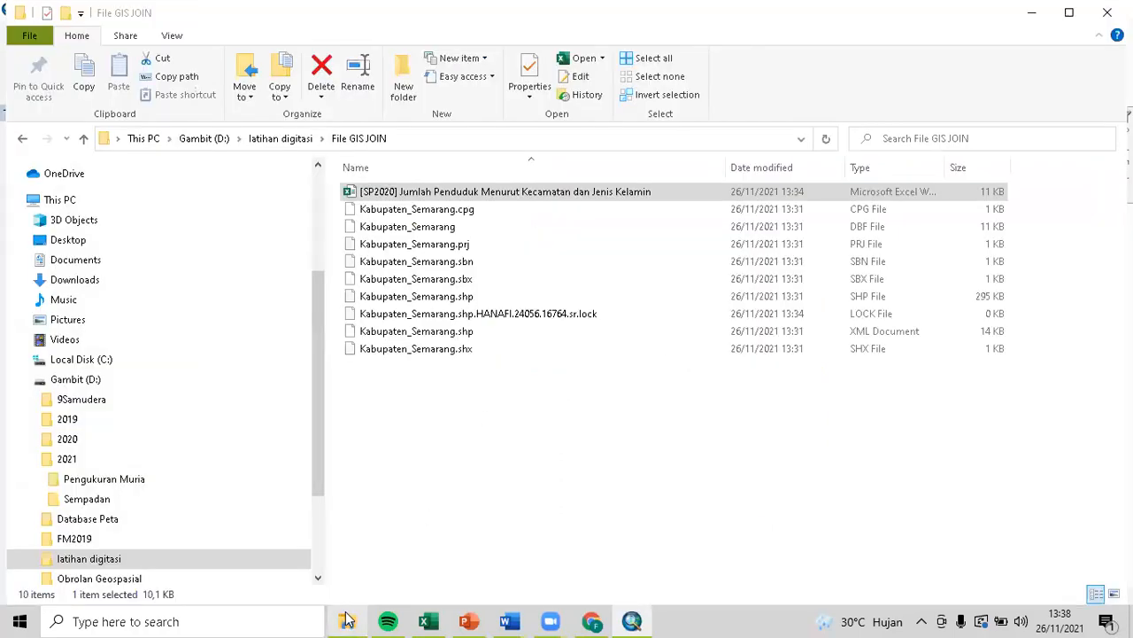
double_click(437, 192)
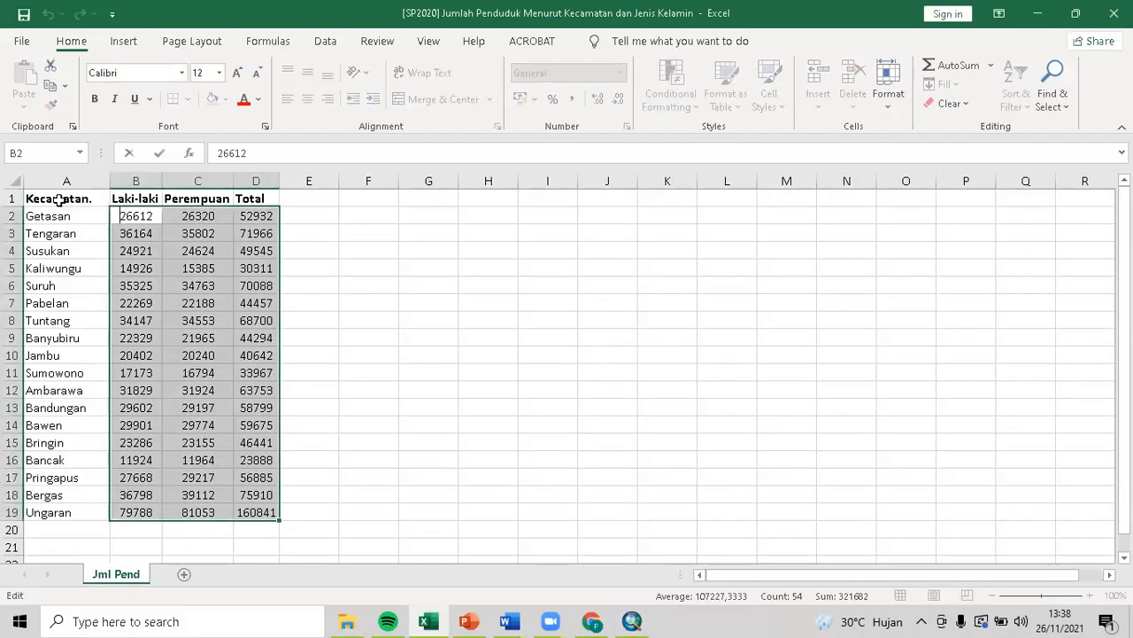
left_click(62, 201)
left_click(287, 154)
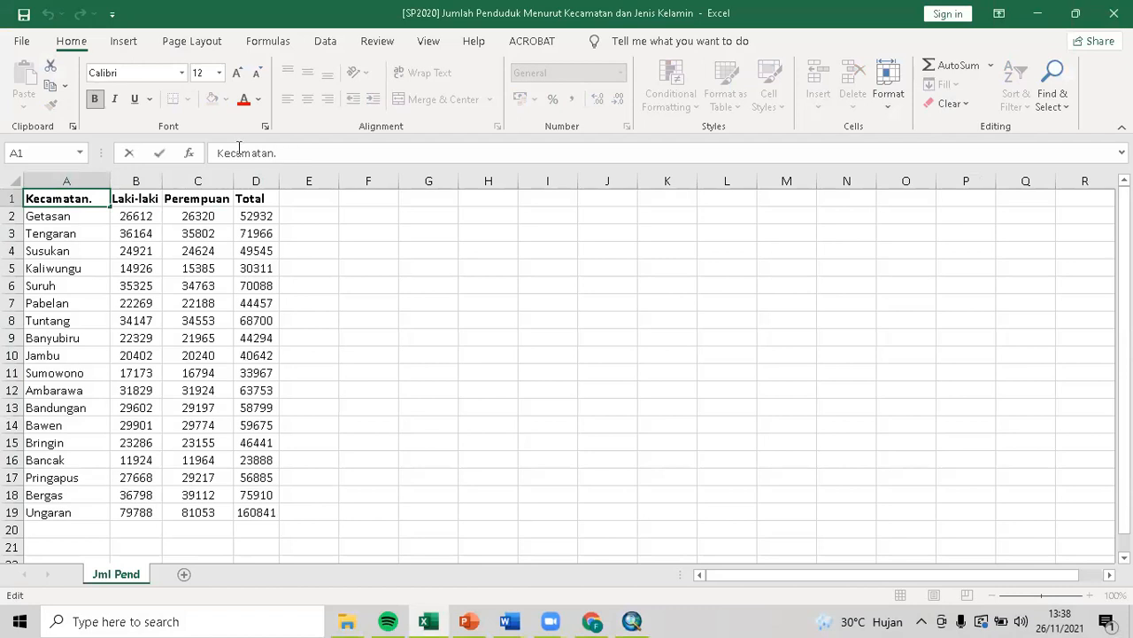
left_click_drag(238, 153, 307, 169)
key("BackSpace")
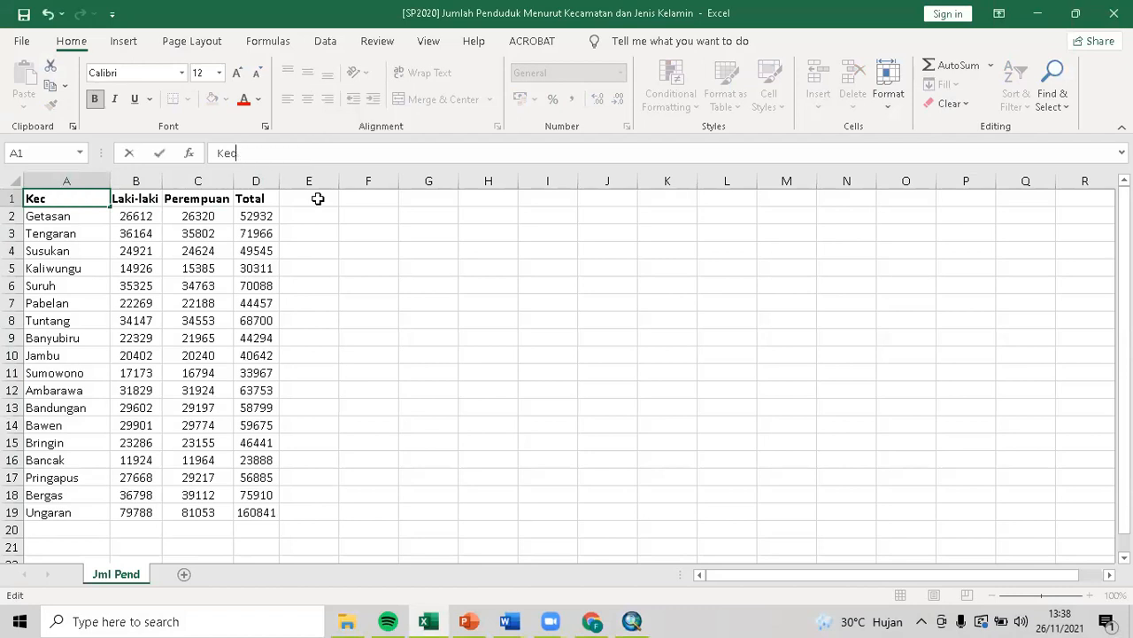
left_click(364, 283)
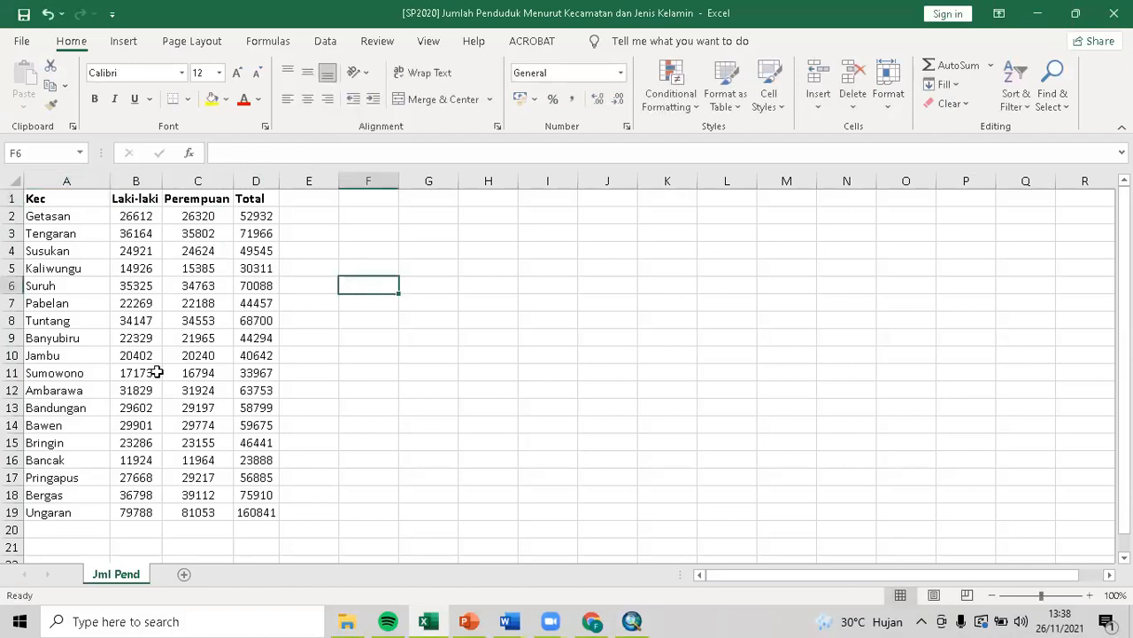
Save the workbook and close Excel.
left_click(24, 15)
left_click(385, 387)
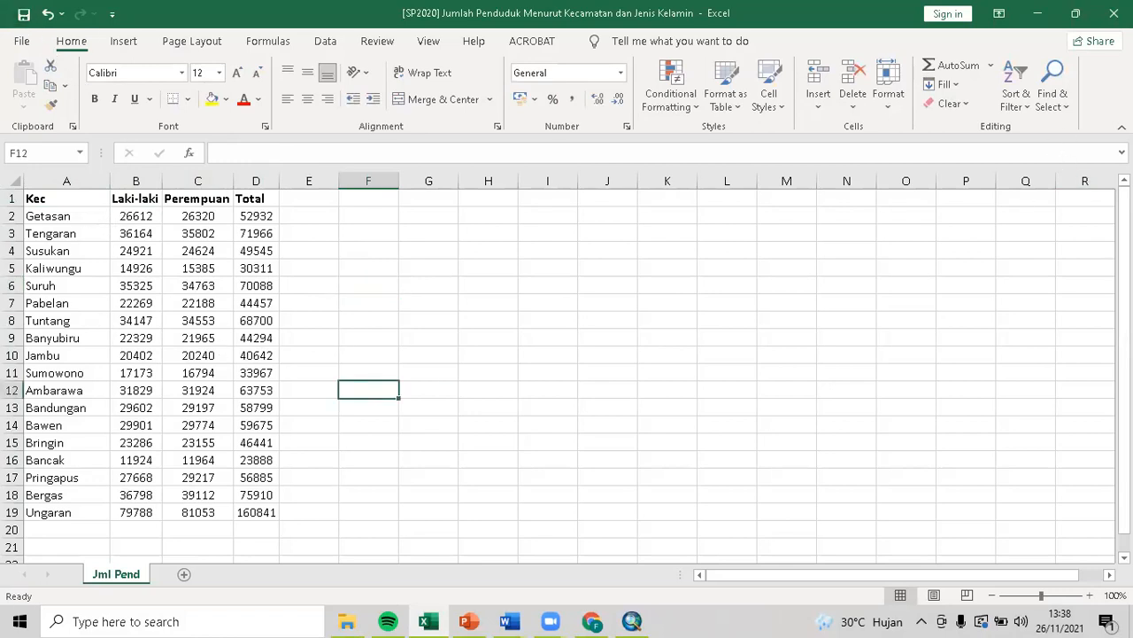
left_click(1114, 13)
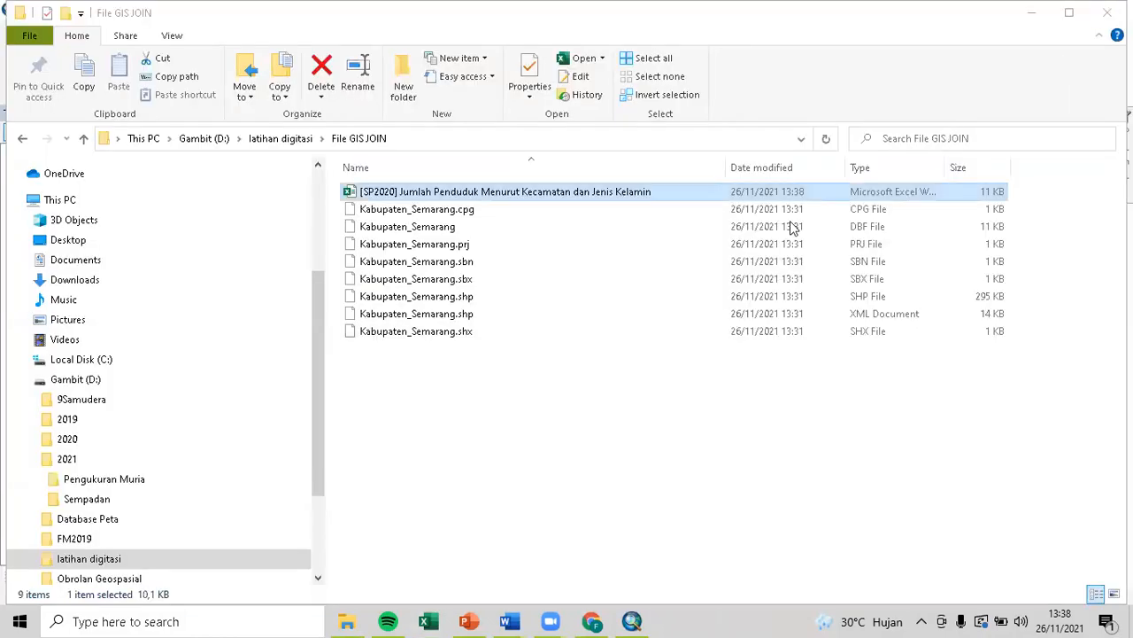
Add the Kabupaten_Semarang shapefile from the File GIS JOIN folder to the map.
mouse_move(625, 620)
left_click(569, 561)
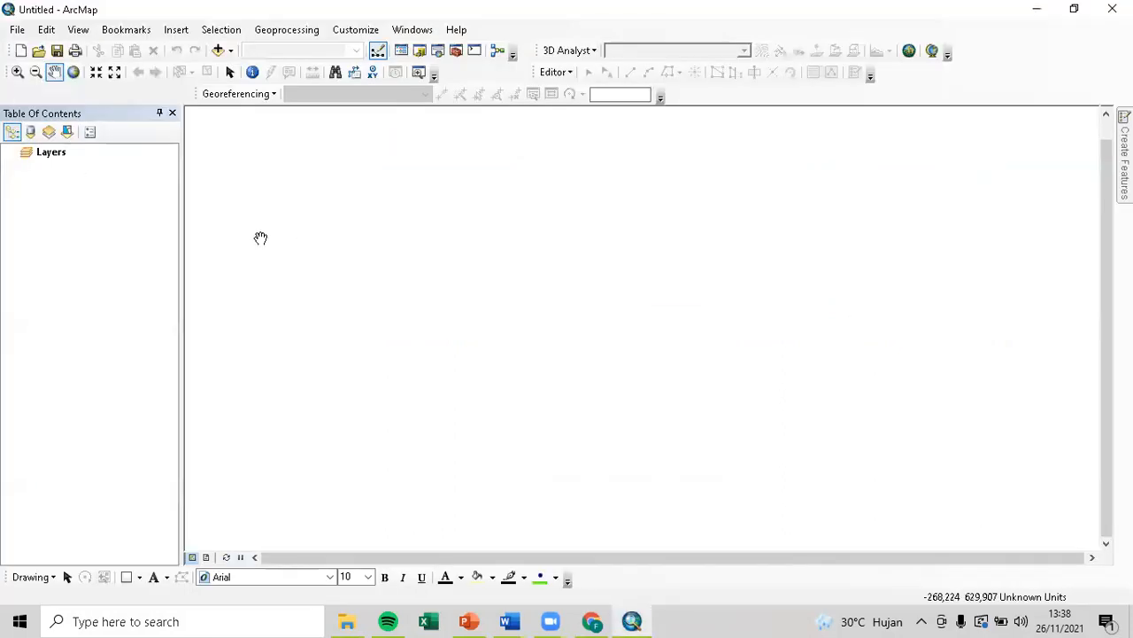
left_click(218, 51)
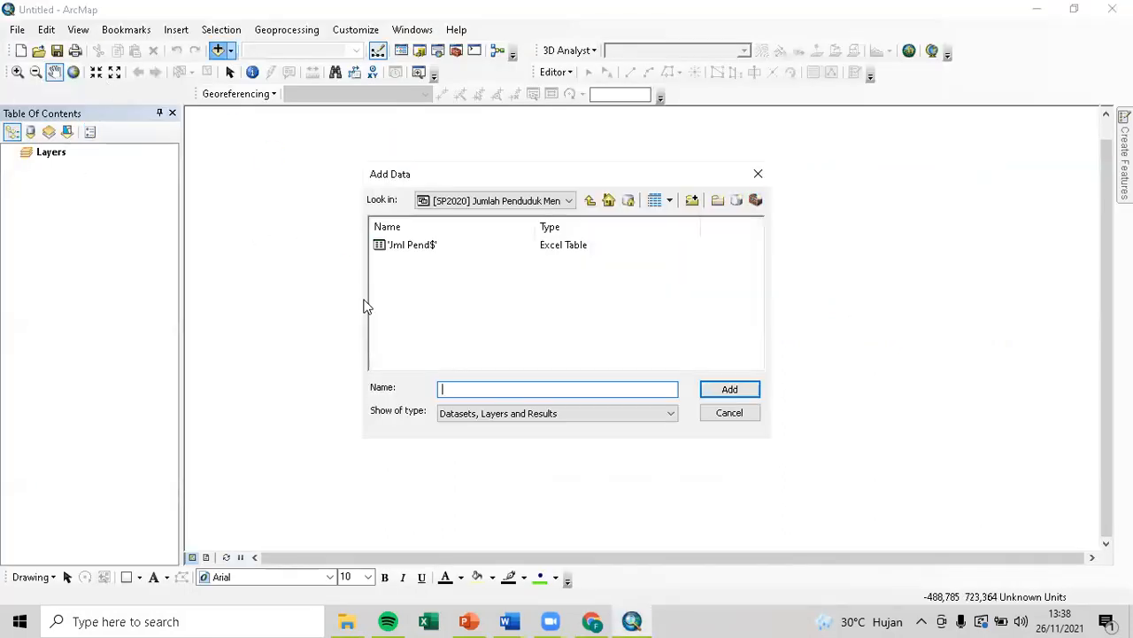
left_click(590, 200)
left_click(450, 260)
left_click(752, 389)
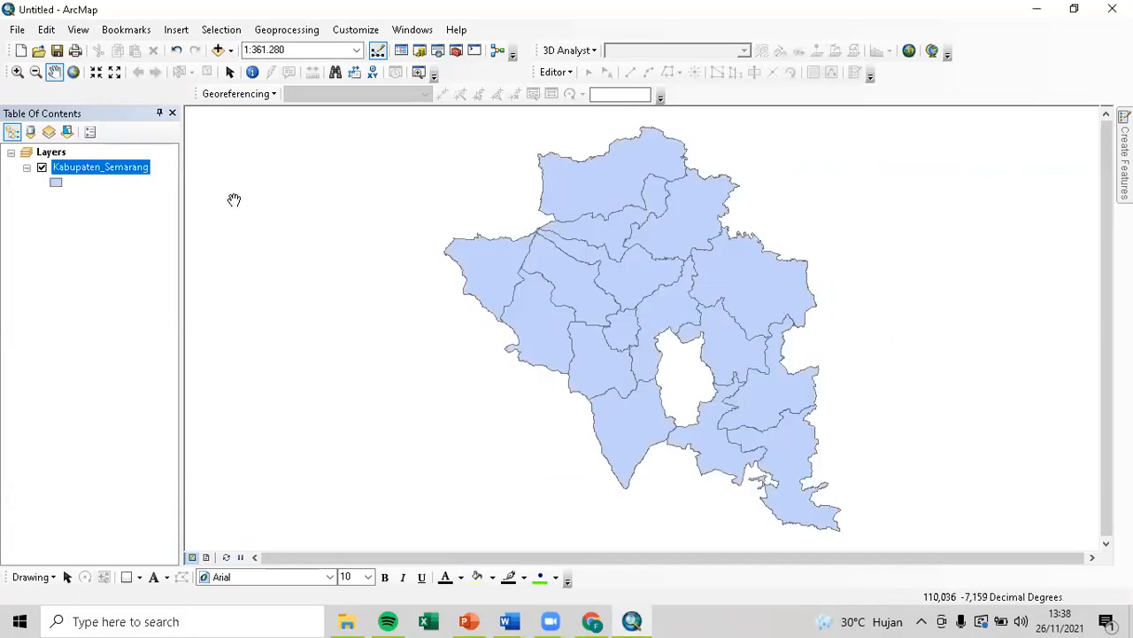
Join the SP2020 spreadsheet's Jml Pend$ sheet to Kabupaten_Semarang on KECAMATAN.
right_click(150, 174)
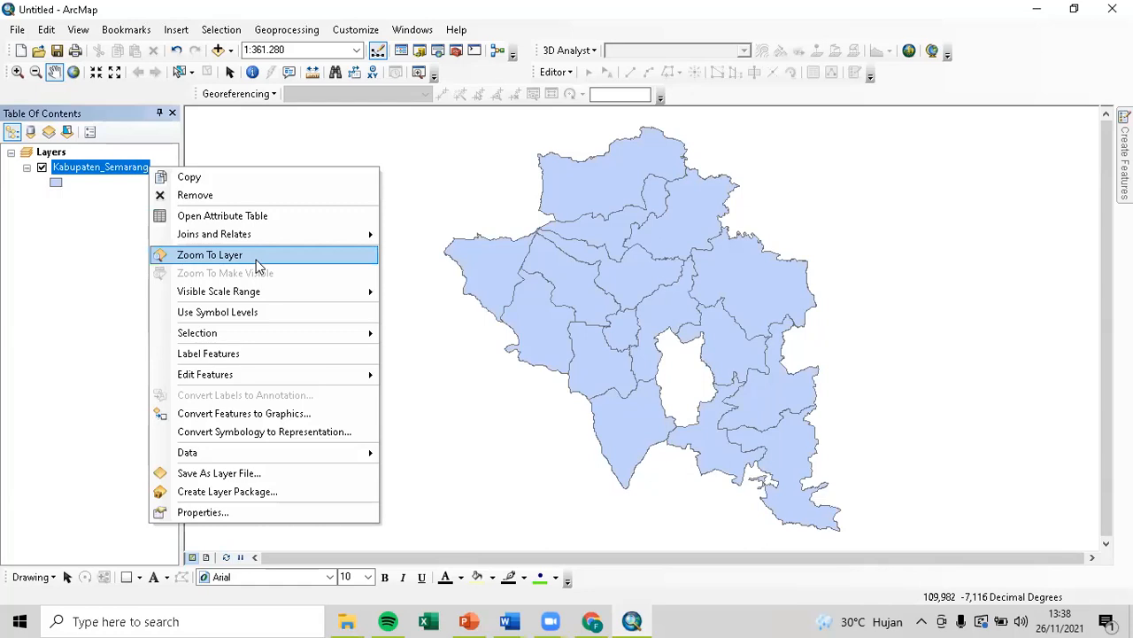
mouse_move(266, 235)
left_click(421, 236)
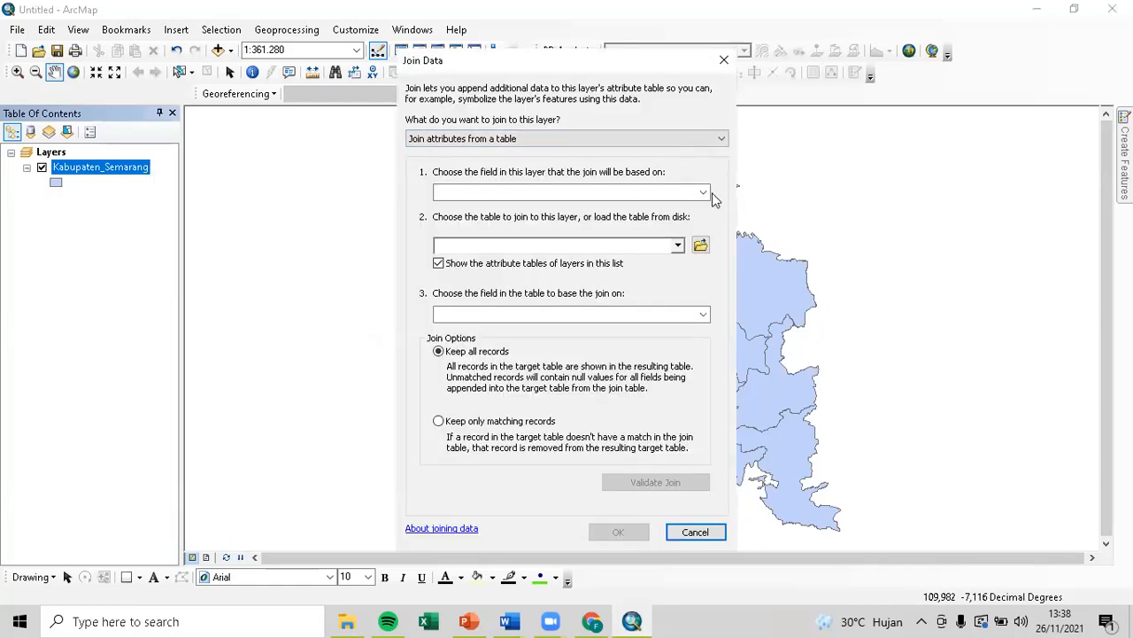
left_click(705, 193)
left_click(632, 230)
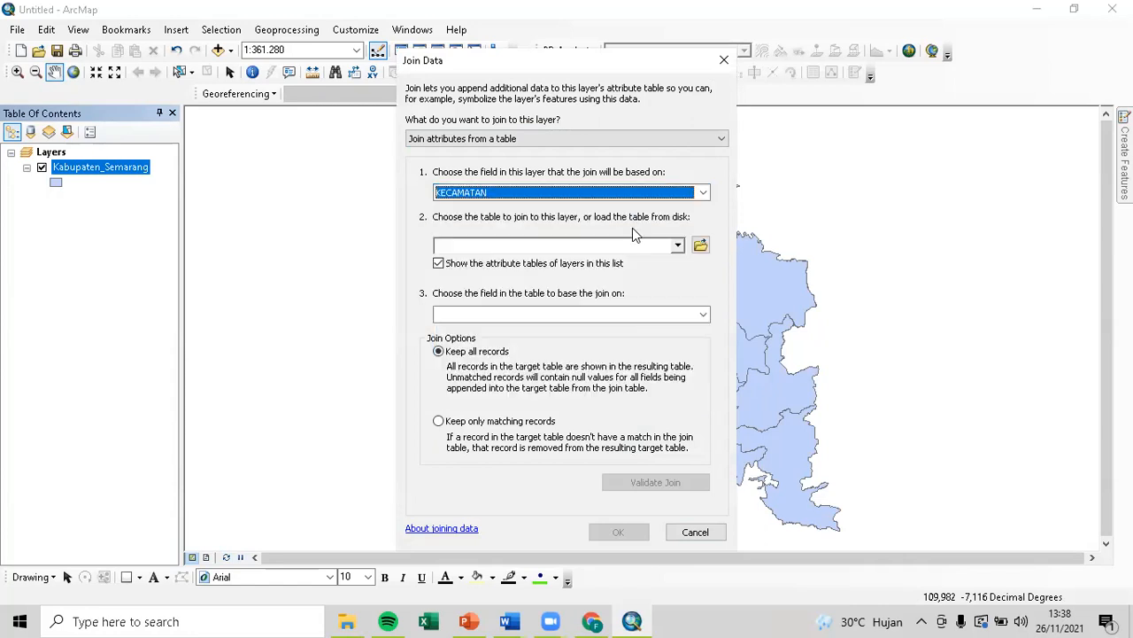
left_click(698, 246)
left_click(458, 244)
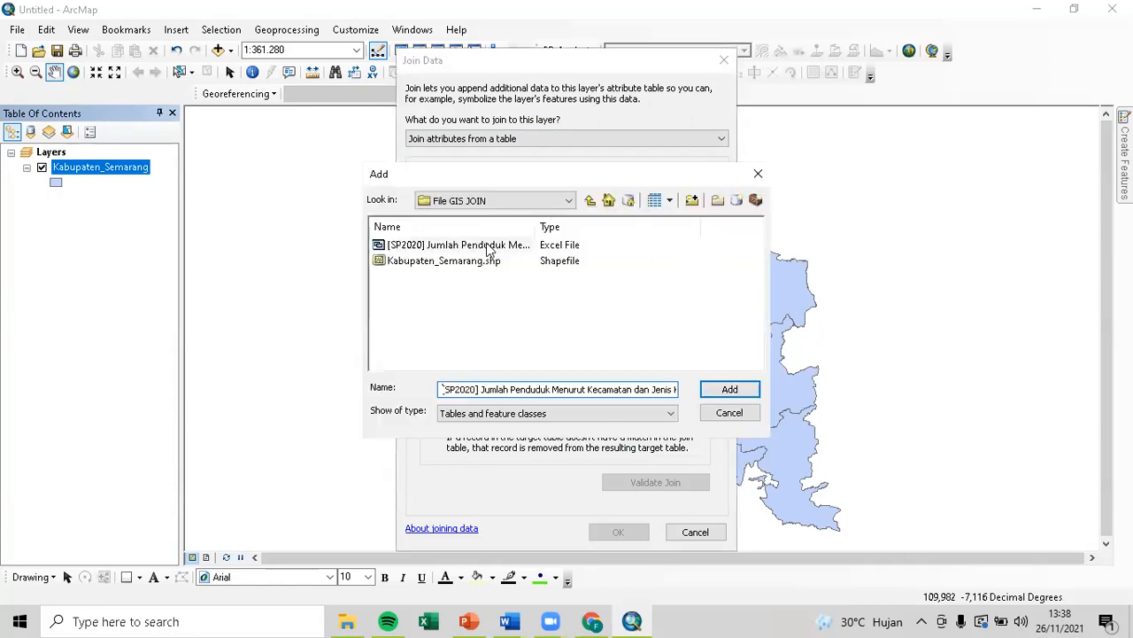
left_click(731, 390)
left_click(413, 246)
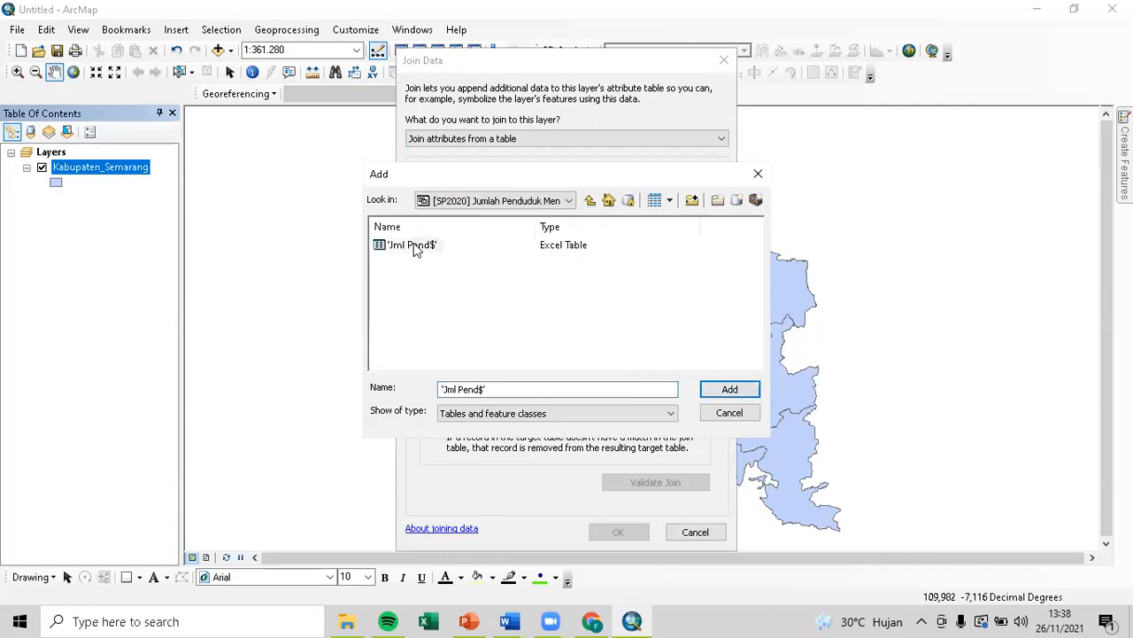
left_click(724, 391)
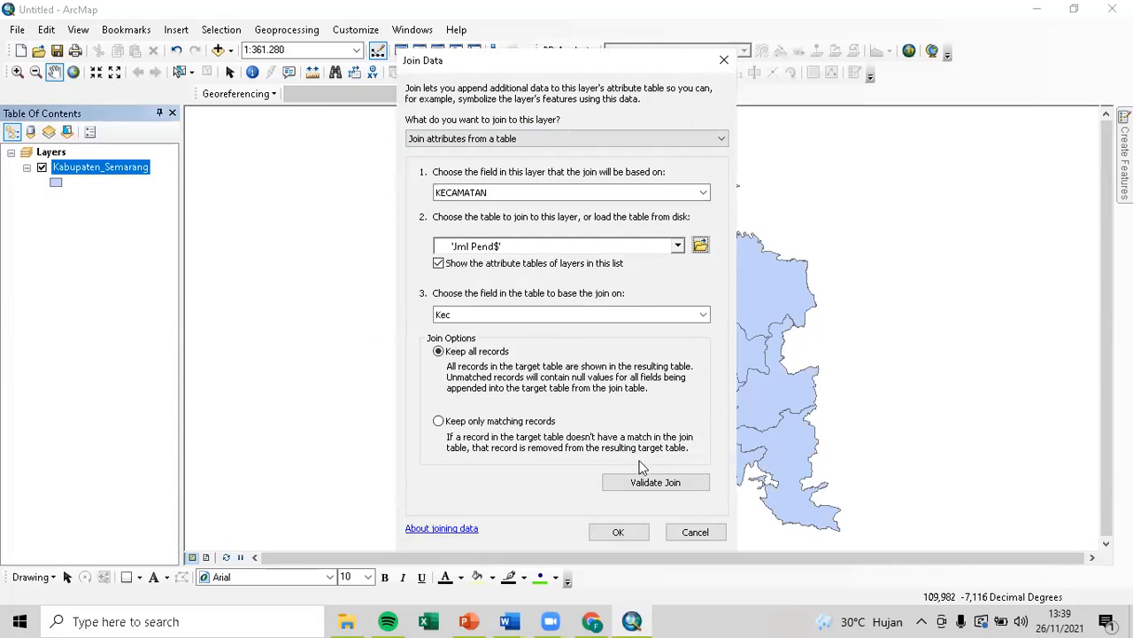
left_click(617, 529)
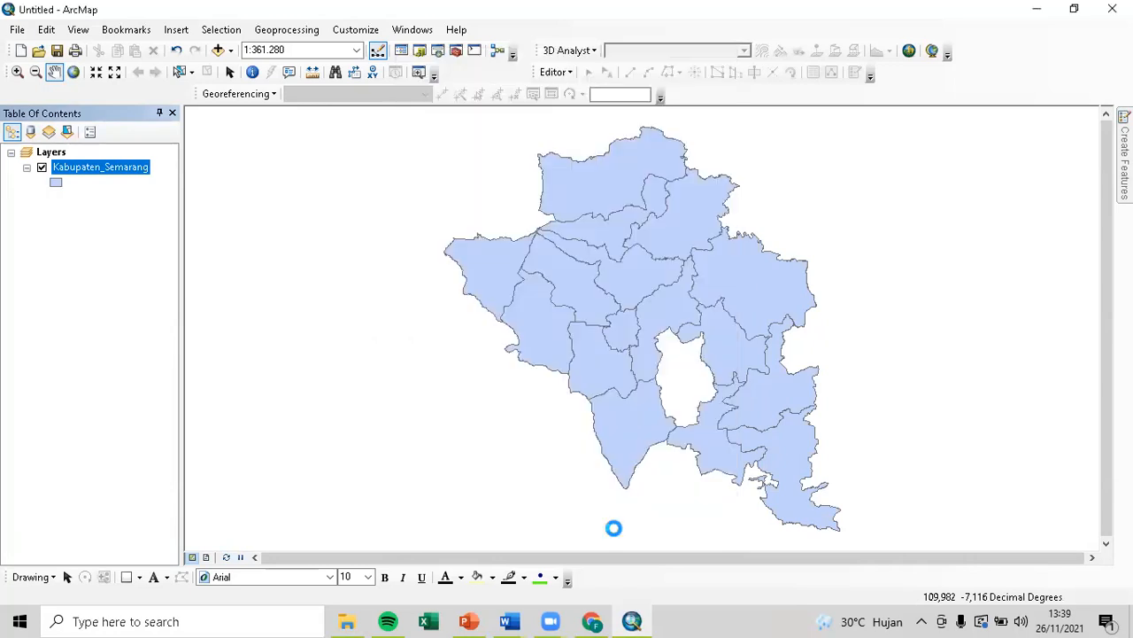
right_click(139, 170)
left_click(203, 212)
left_click_drag(27, 478, 160, 496)
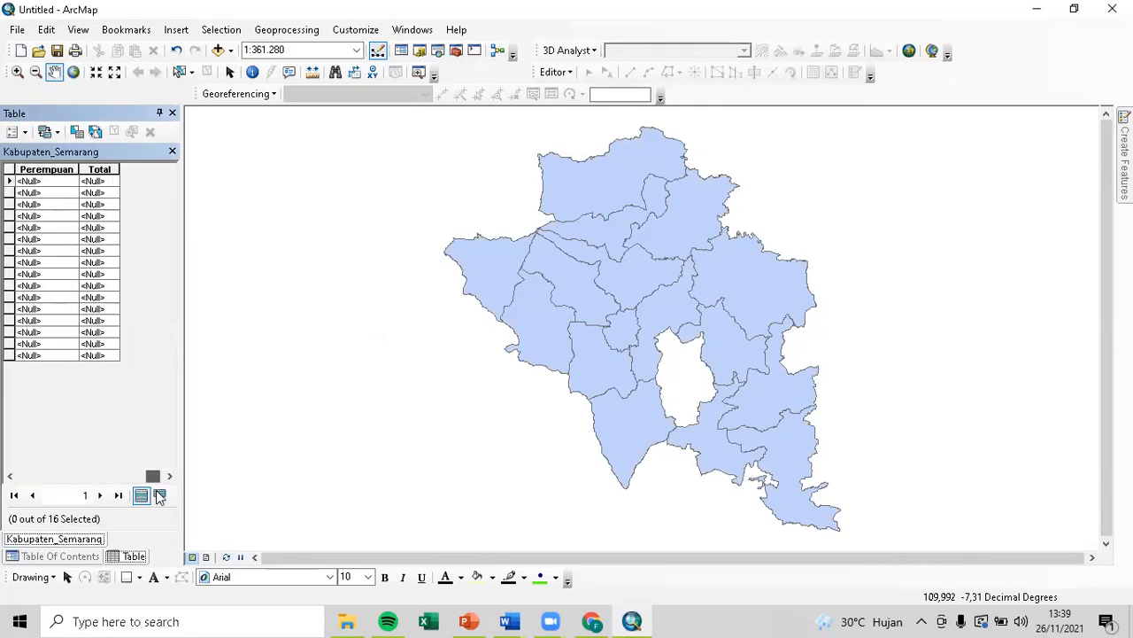
left_click(160, 112)
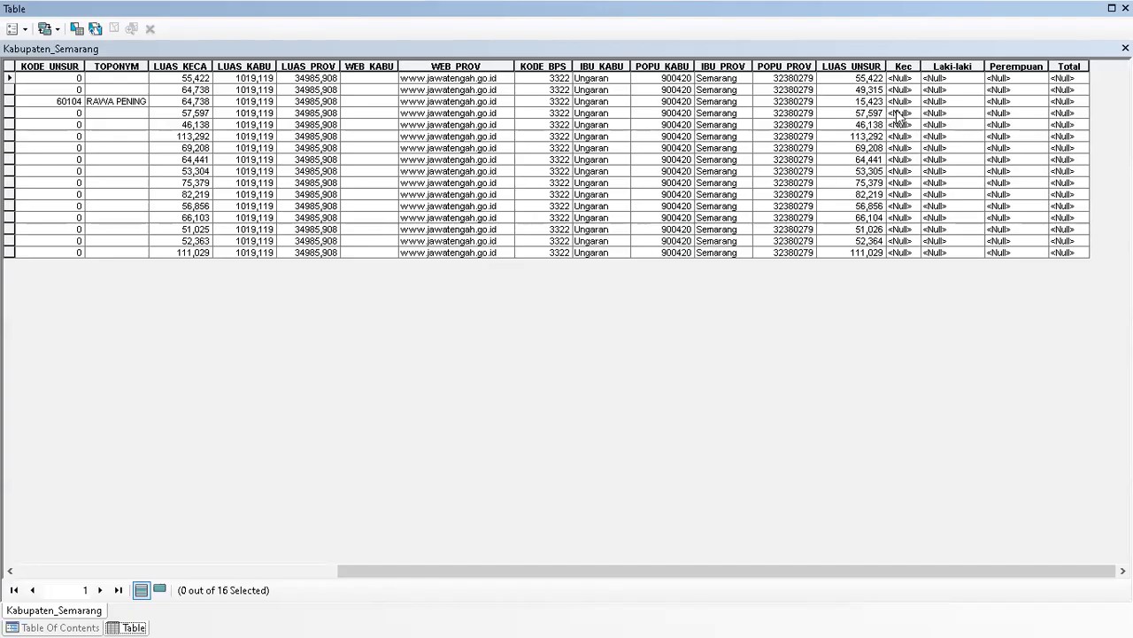
left_click(901, 90)
right_click(901, 90)
left_click(953, 182)
left_click(938, 205)
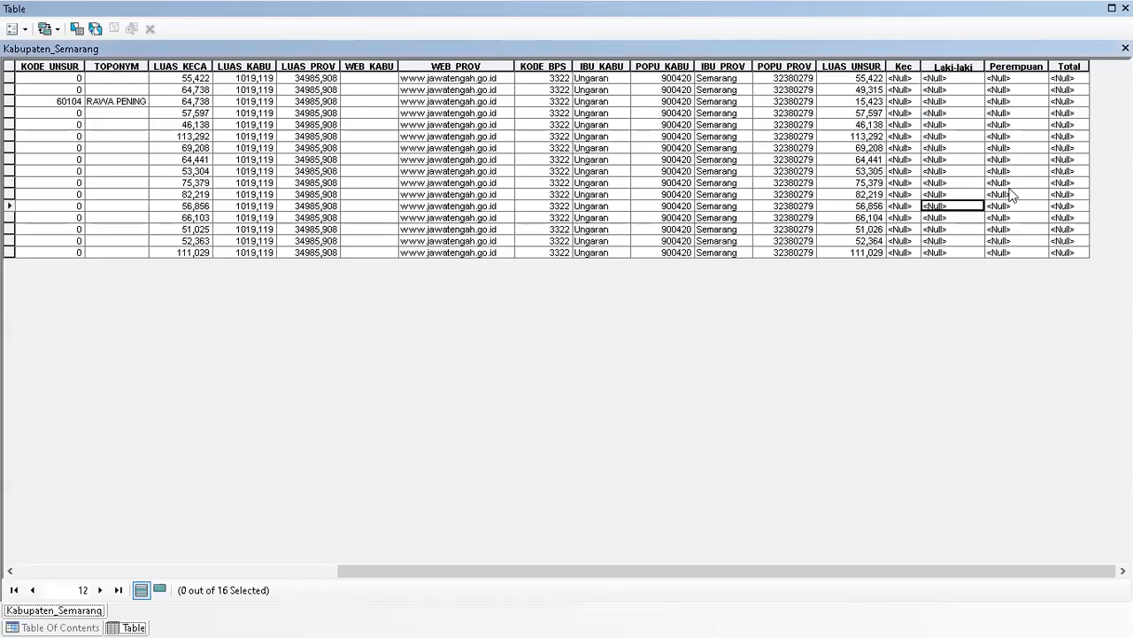
double_click(1029, 4)
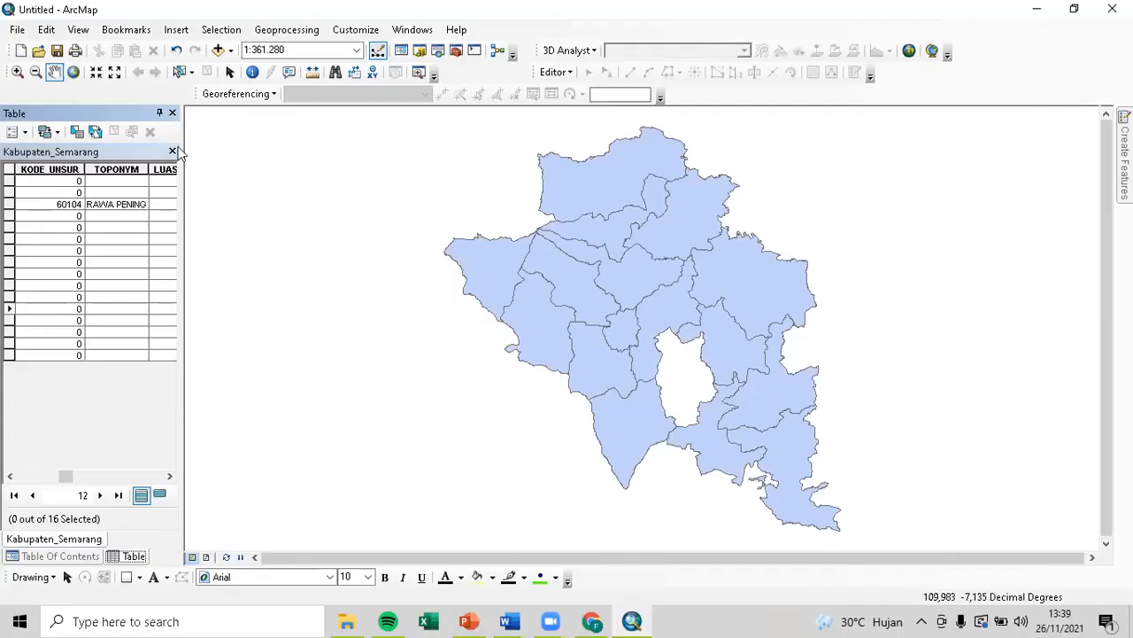
left_click(173, 113)
right_click(116, 169)
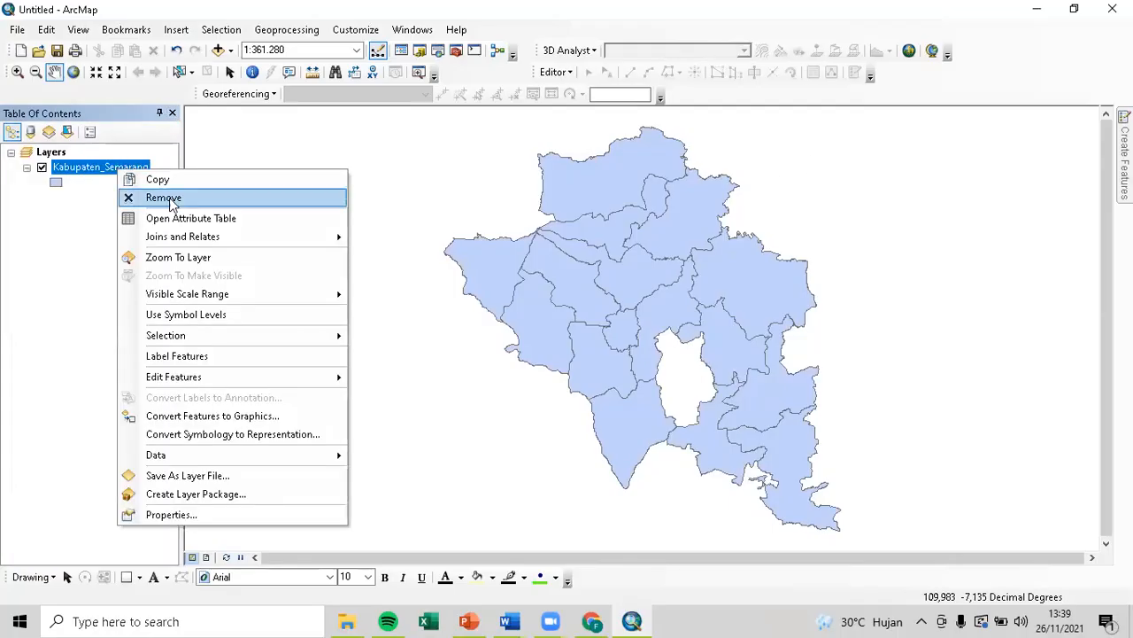
mouse_move(333, 236)
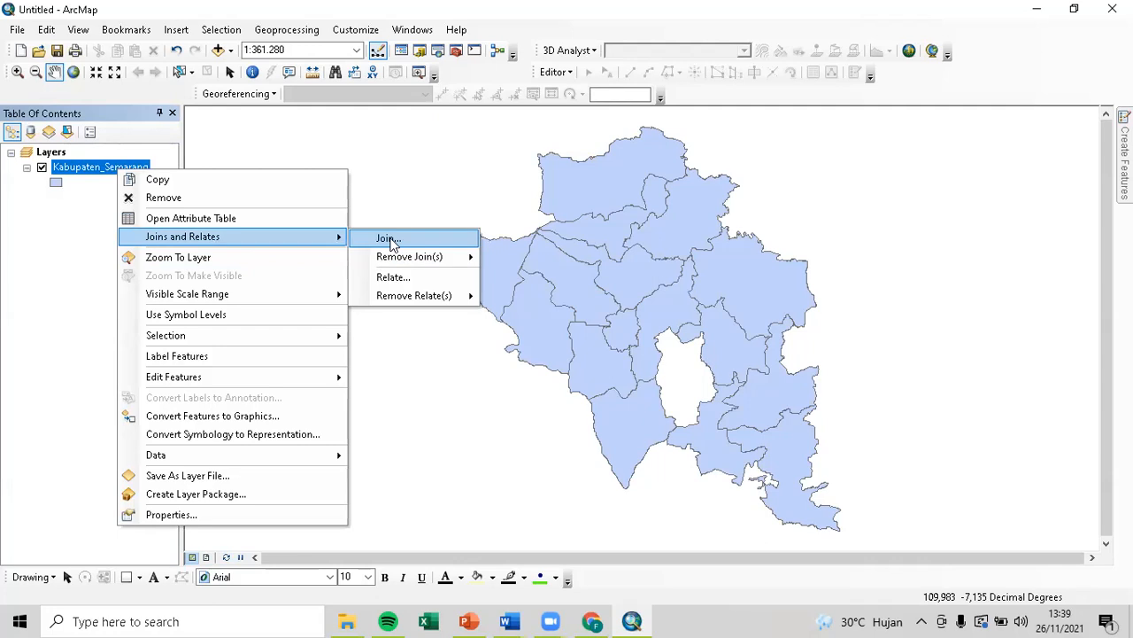
left_click(381, 237)
left_click(704, 192)
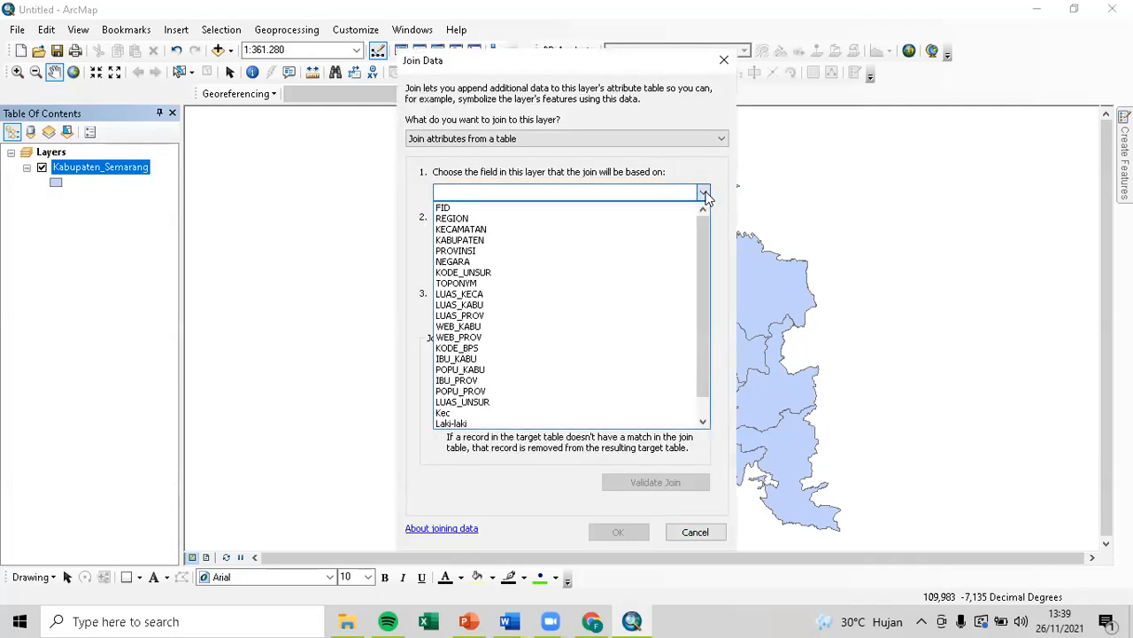
left_click(684, 227)
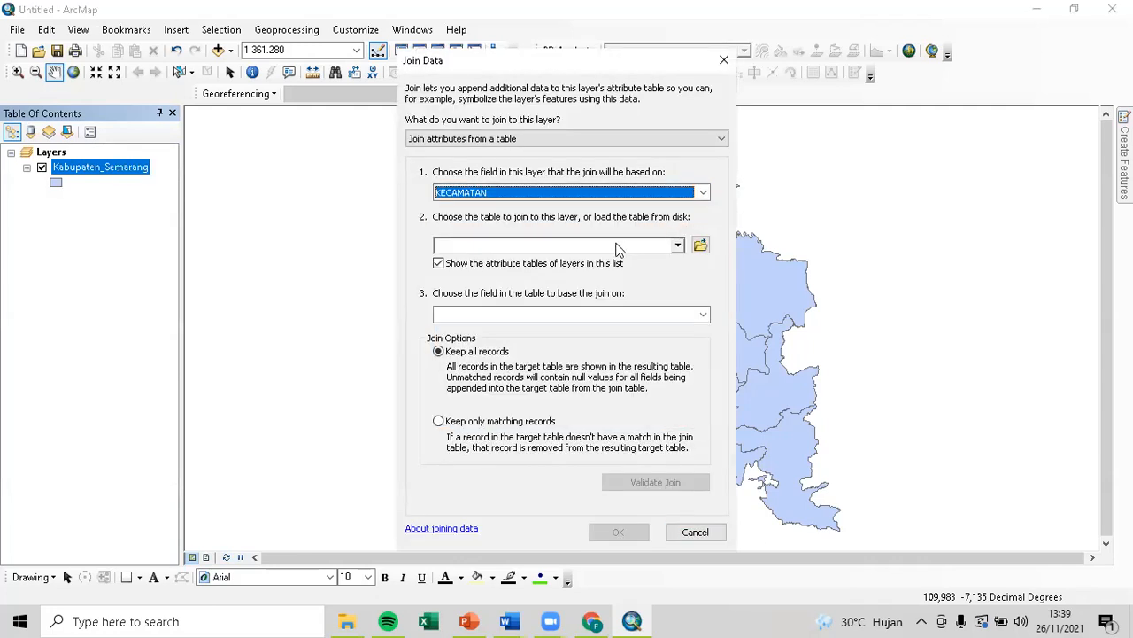
left_click(678, 246)
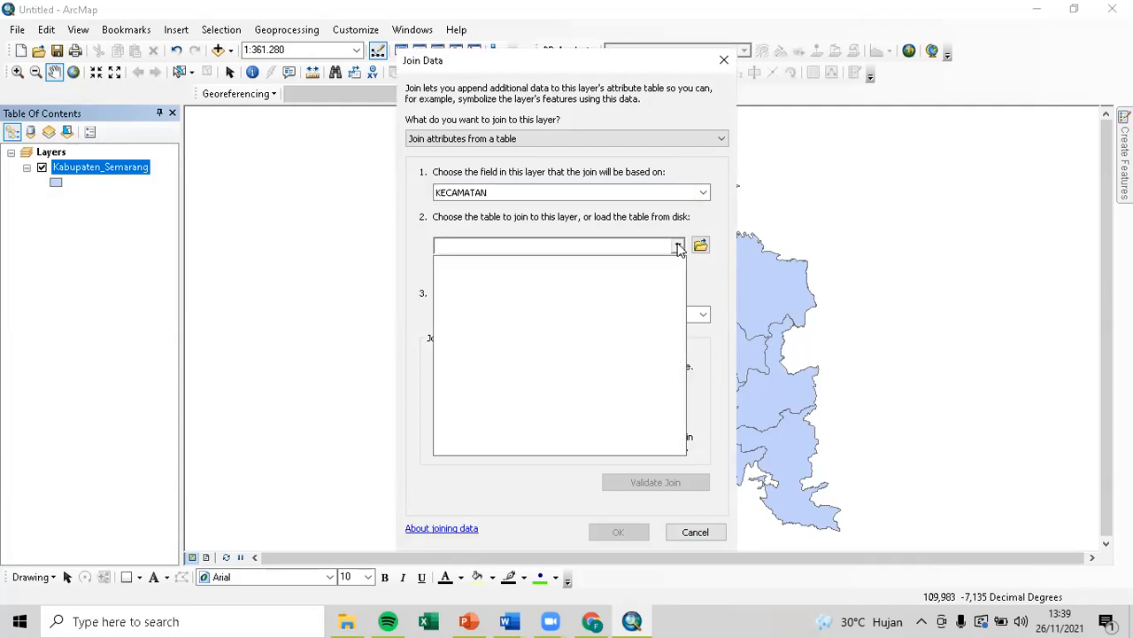
left_click(678, 247)
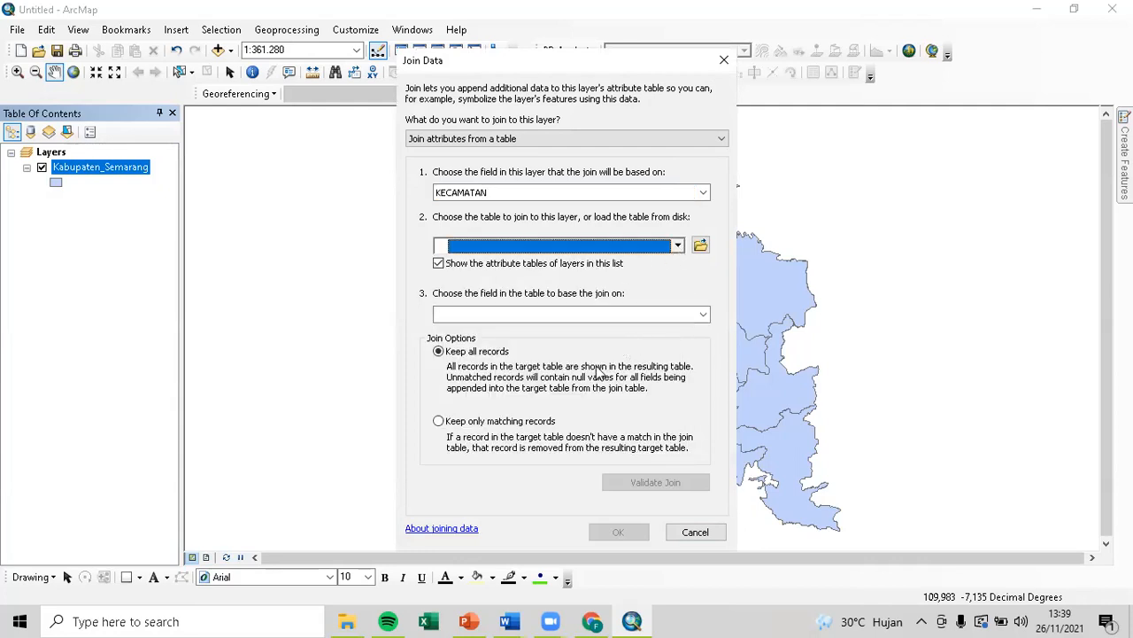
left_click(547, 421)
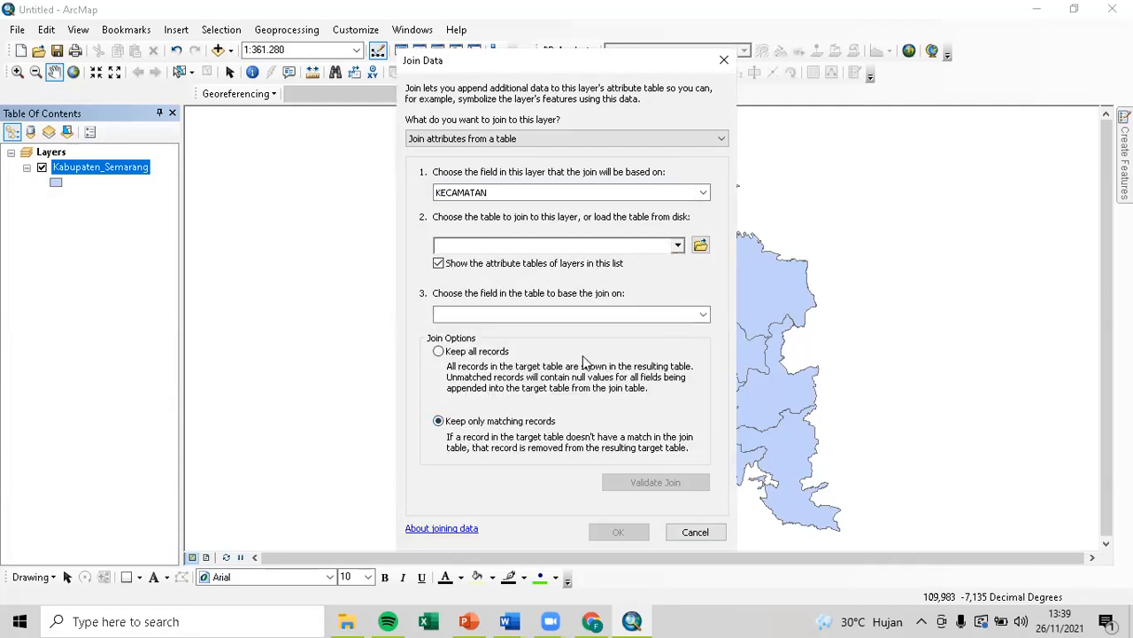
left_click(707, 315)
left_click(706, 313)
left_click(700, 244)
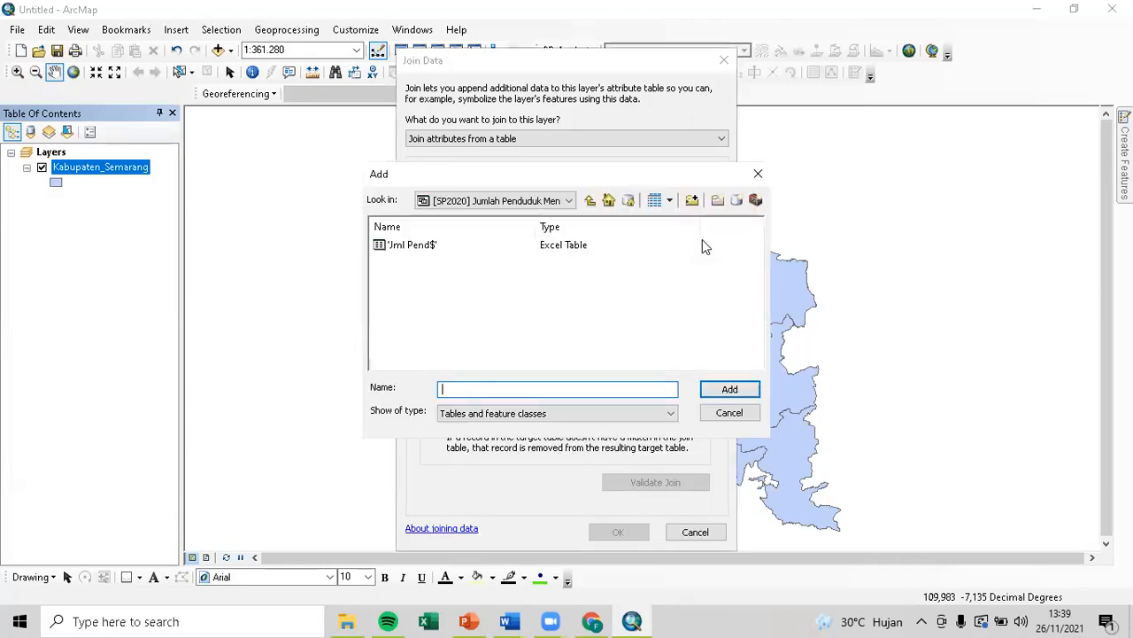
left_click(430, 245)
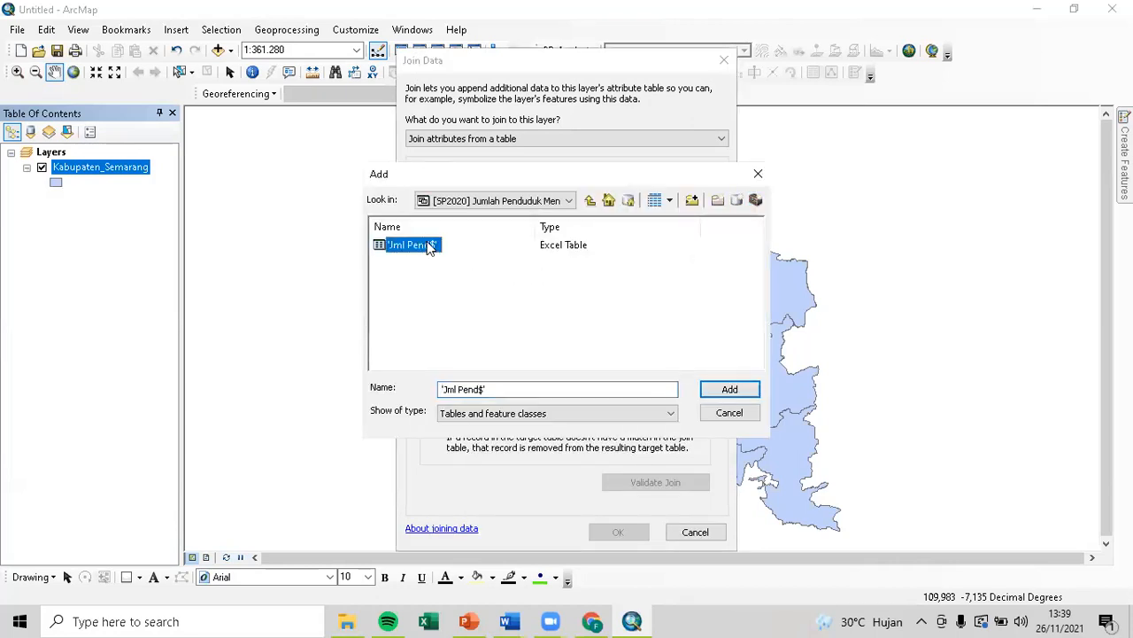
left_click(732, 390)
left_click(678, 371)
left_click(675, 244)
left_click(674, 244)
left_click(481, 264)
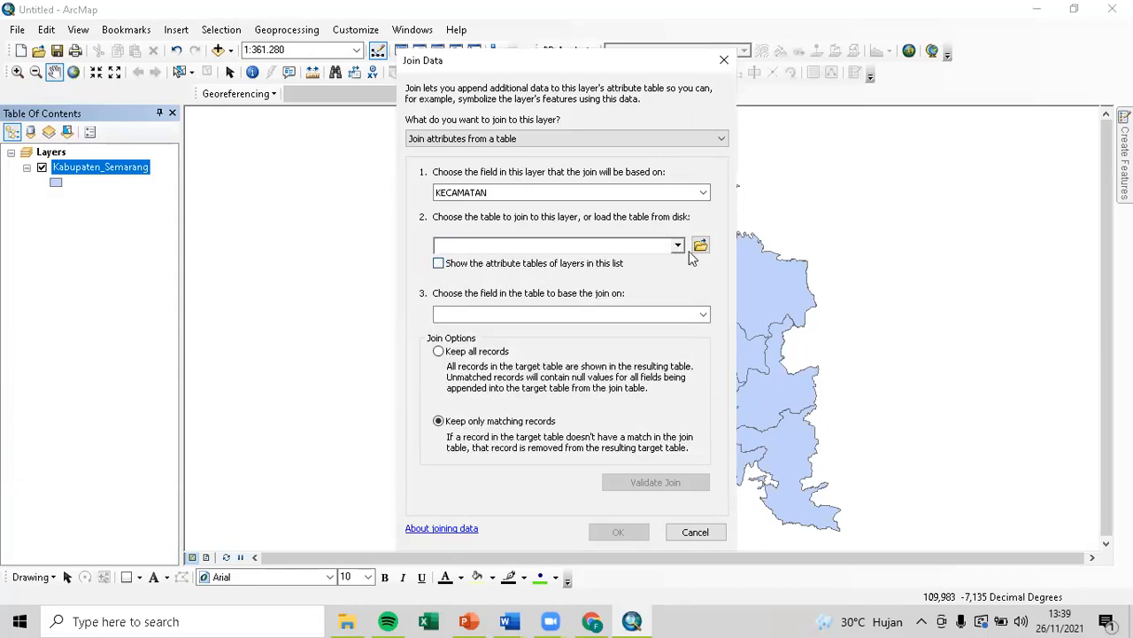
left_click(699, 246)
left_click(423, 247)
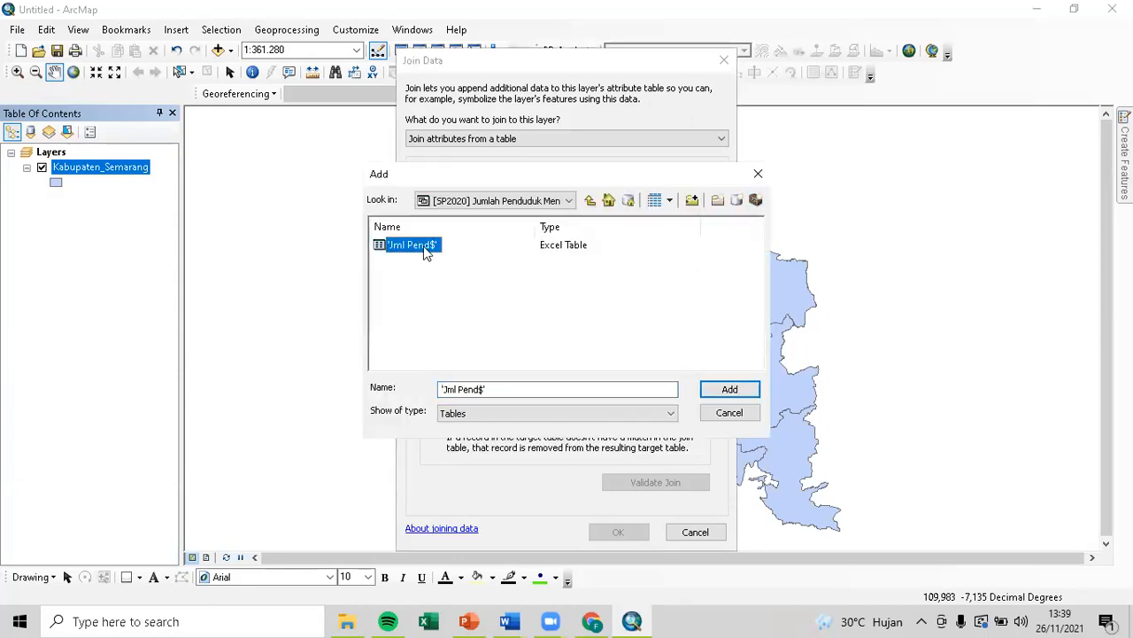
left_click(728, 389)
left_click(682, 373)
left_click(696, 530)
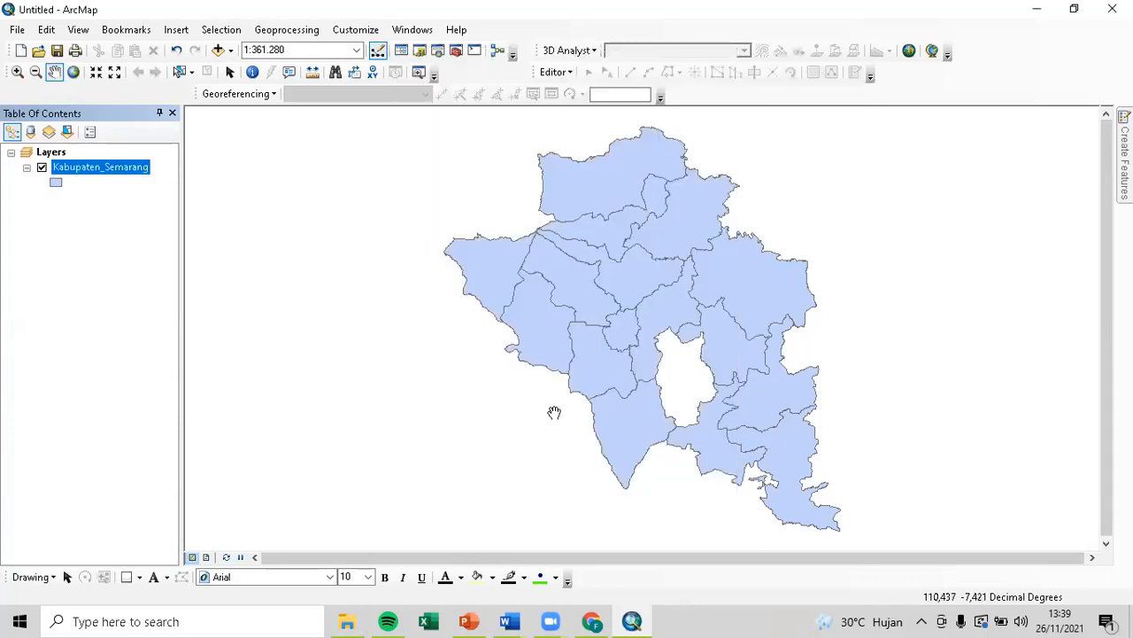
Open and widen the Kabupaten_Semarang attribute table to read district names like AMBARAWA, then launch Excel.
right_click(122, 161)
left_click(133, 217)
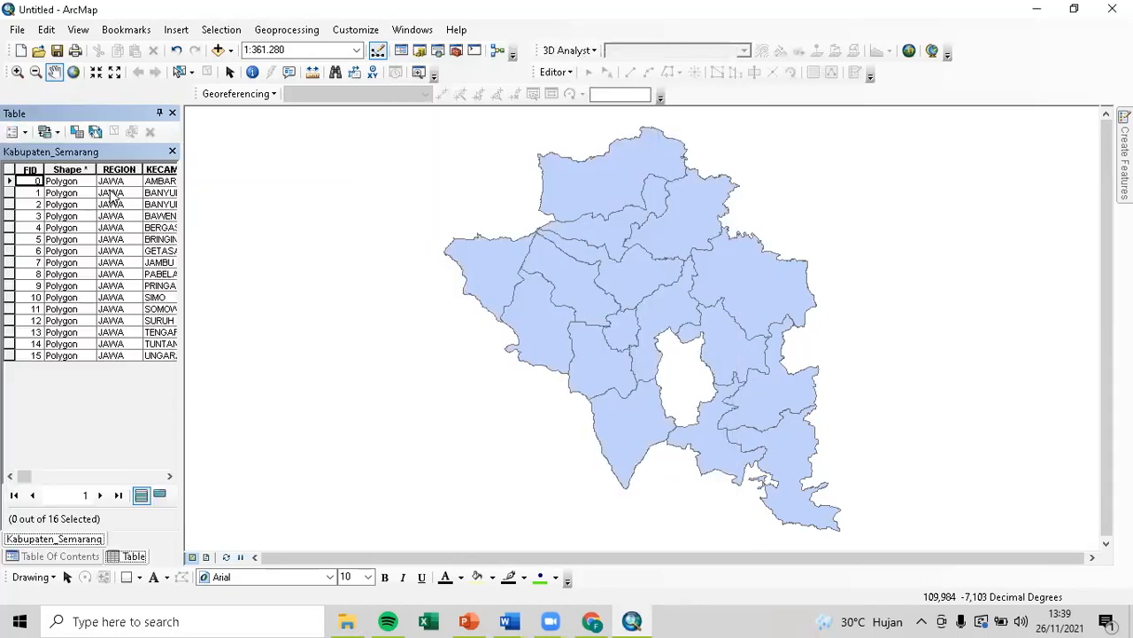
left_click_drag(182, 434, 333, 434)
left_click(194, 181)
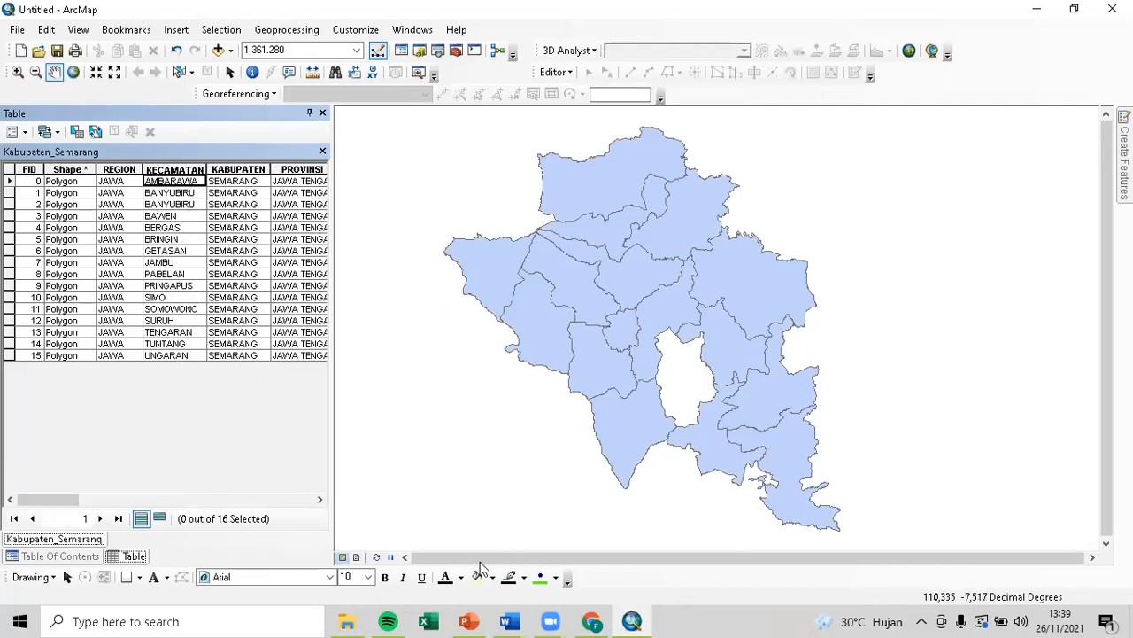
left_click(432, 620)
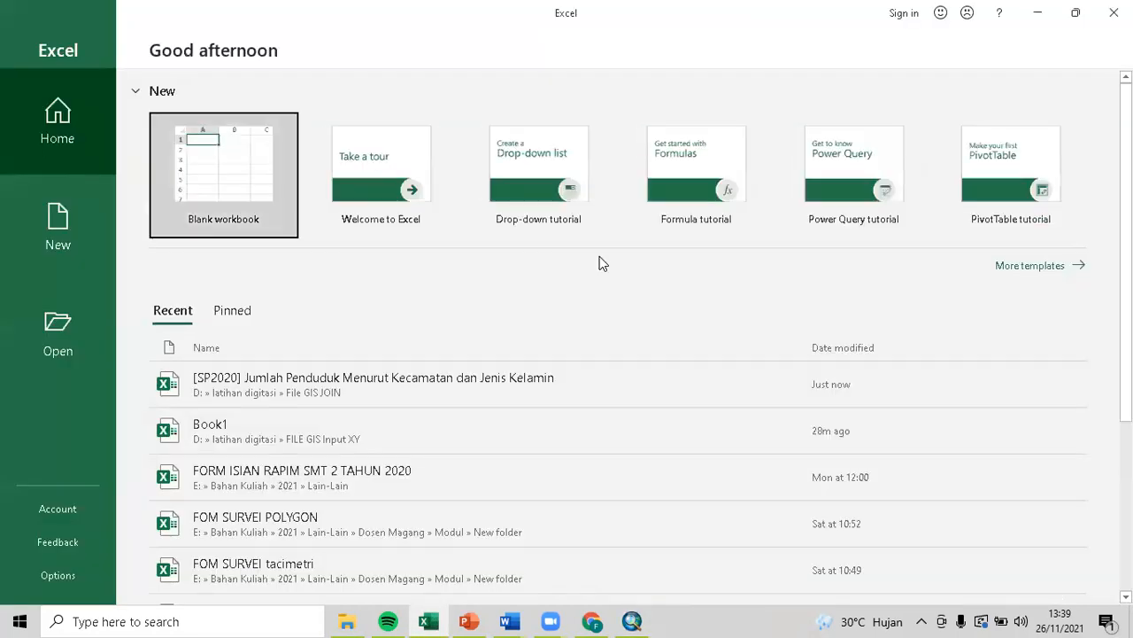
Open the SP2020 population workbook read-only and size Excel to sit beside ArcMap's table.
left_click(309, 388)
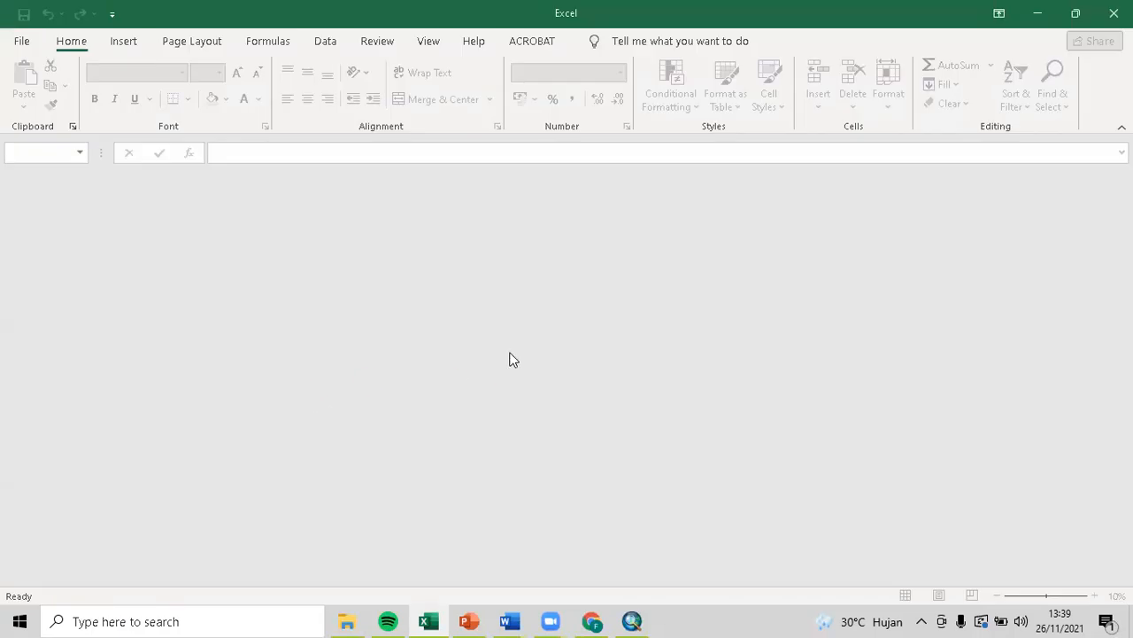
left_click(825, 278)
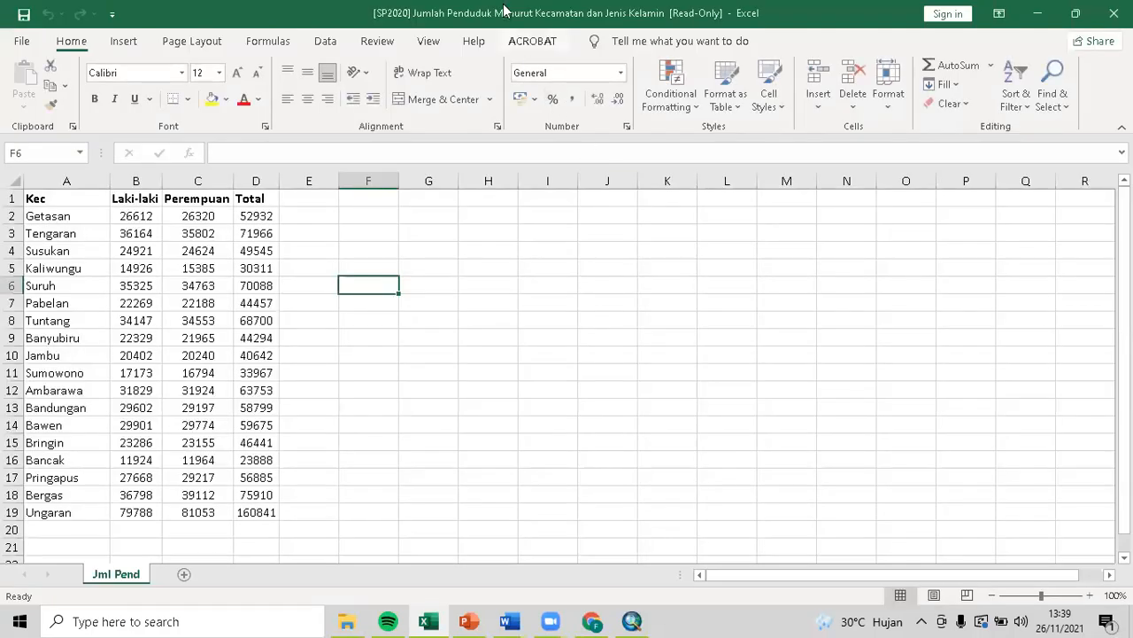
double_click(456, 14)
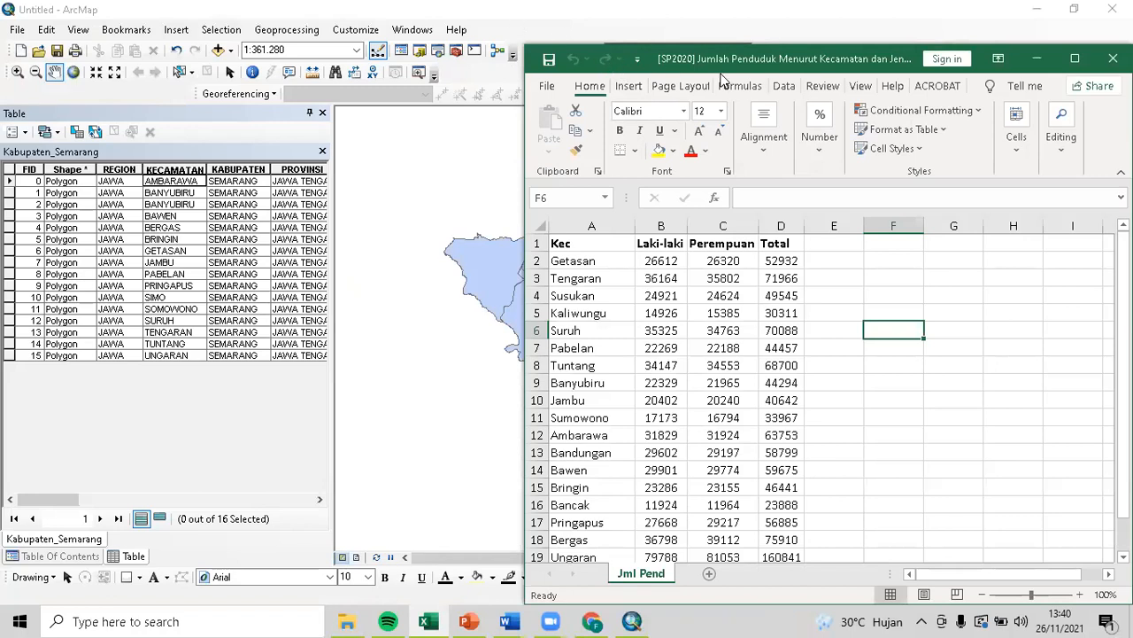
left_click(174, 252)
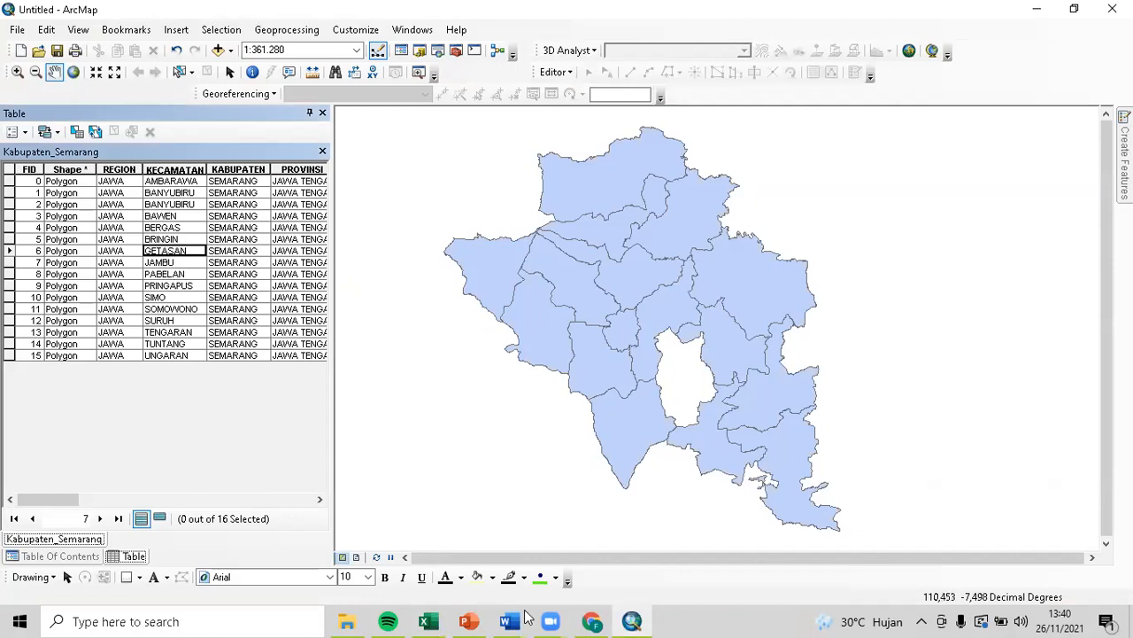
left_click(431, 620)
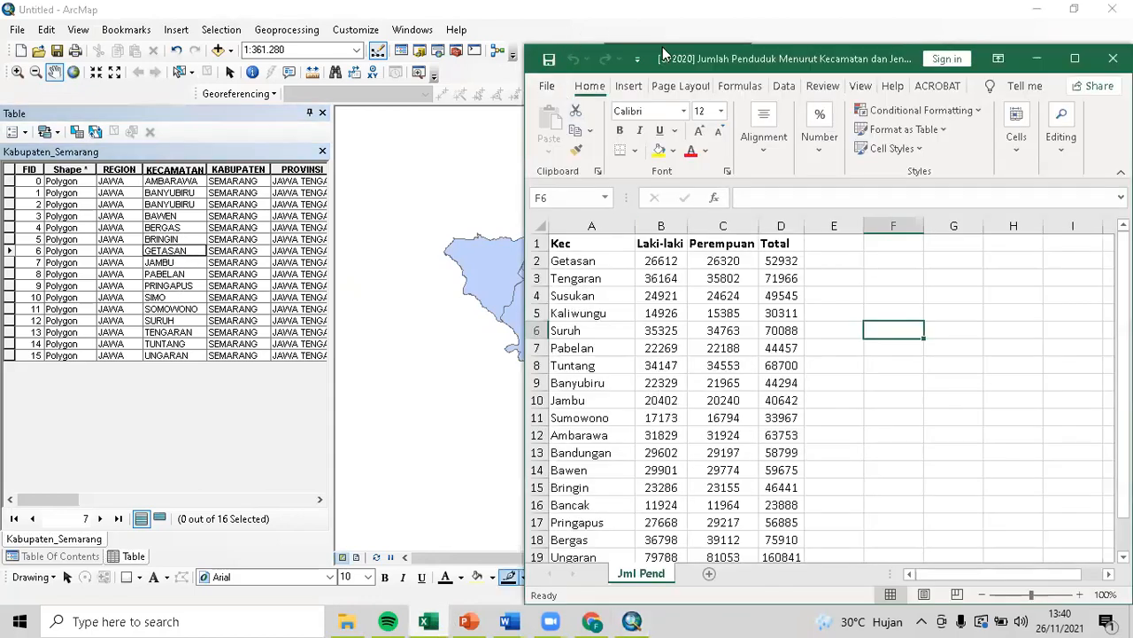
left_click_drag(696, 44, 567, 44)
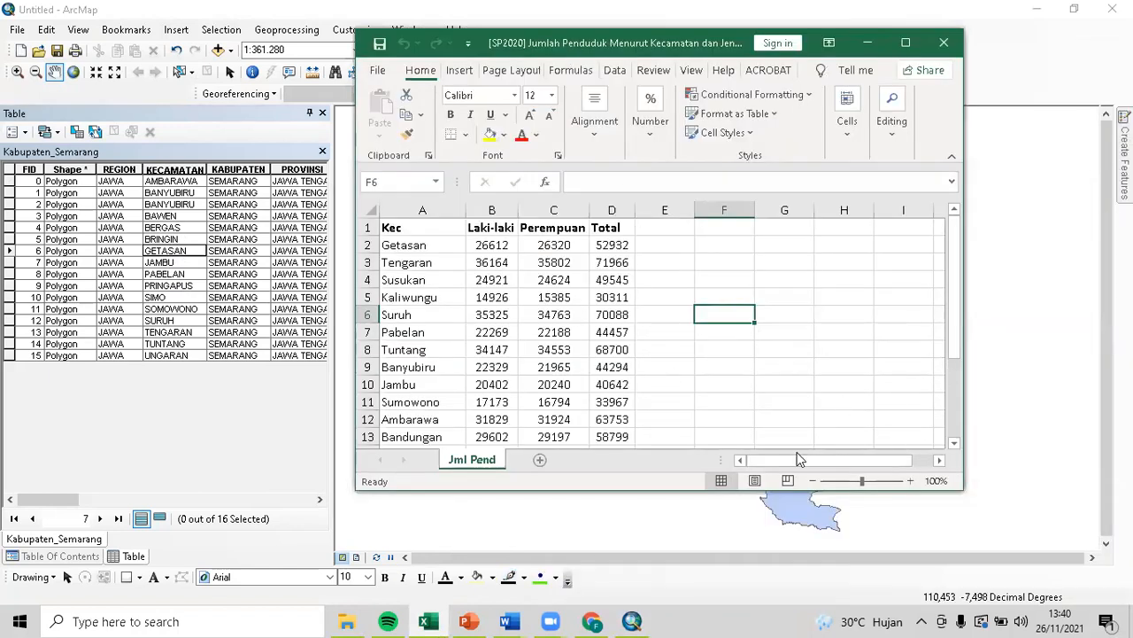
left_click_drag(693, 494, 695, 556)
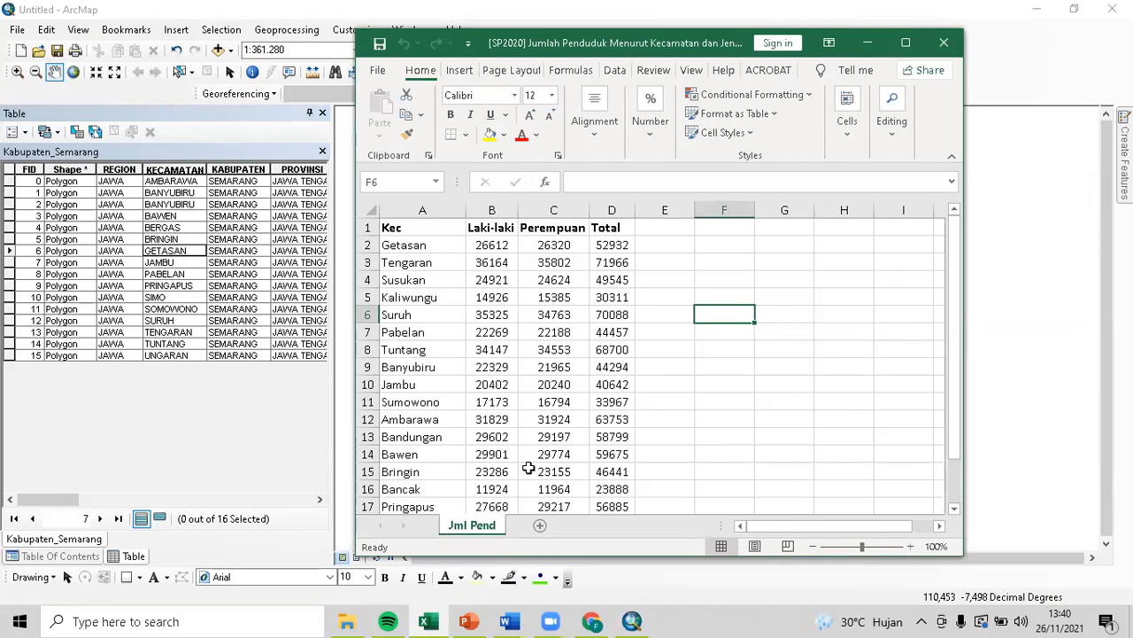
Select the district names in A2:A19, Getasan through Ungaran.
scroll(600, 387, "down", 1)
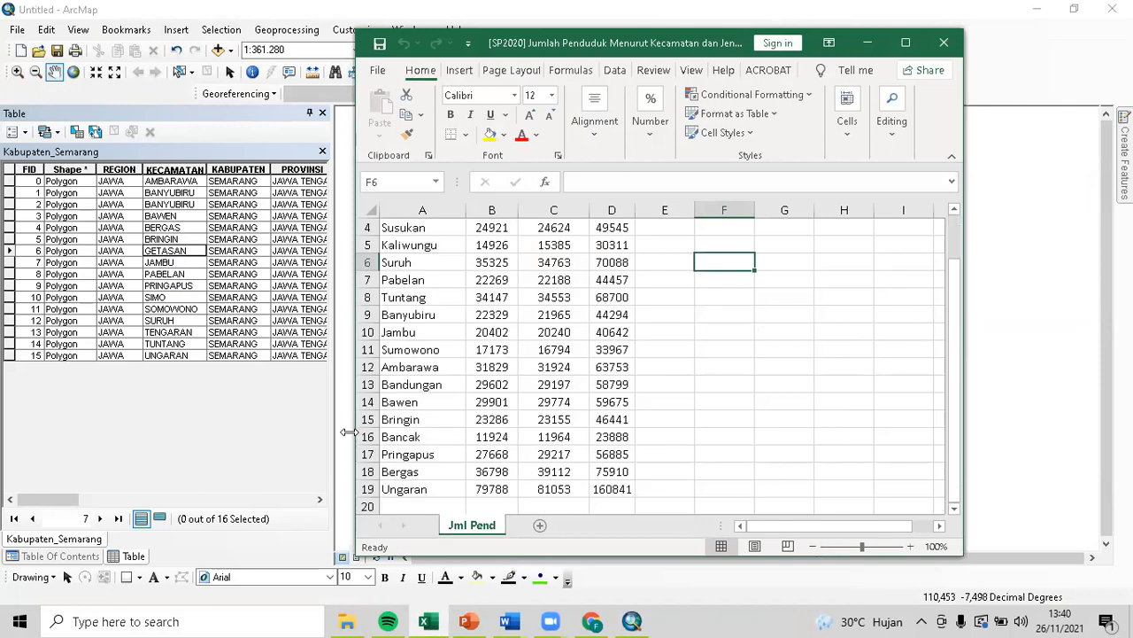
left_click(424, 488)
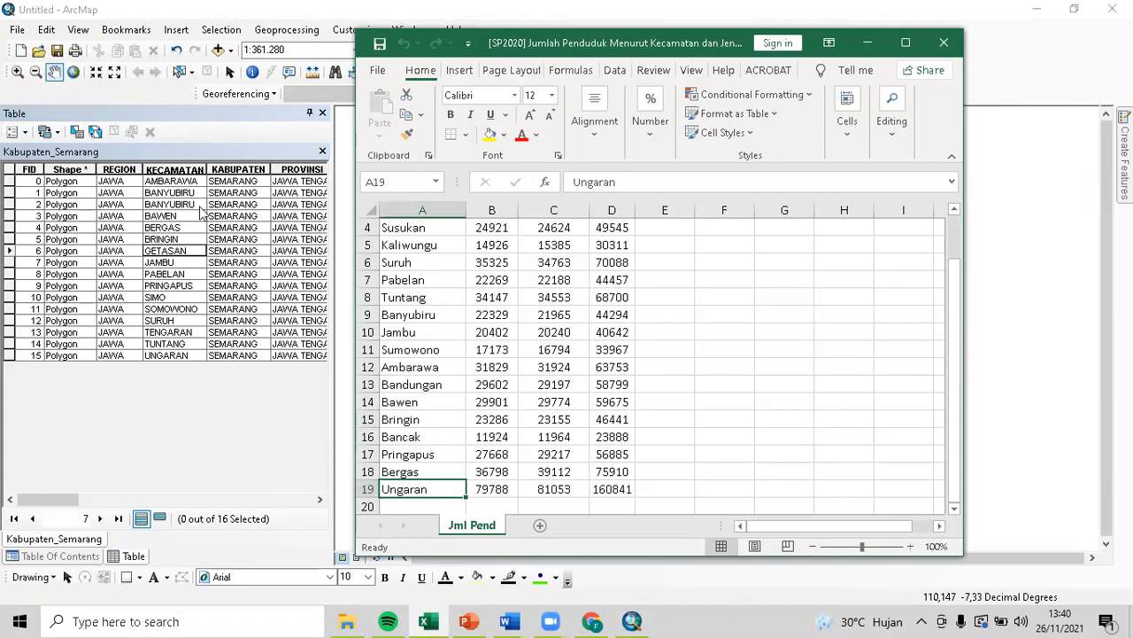
scroll(463, 300, "up", 1)
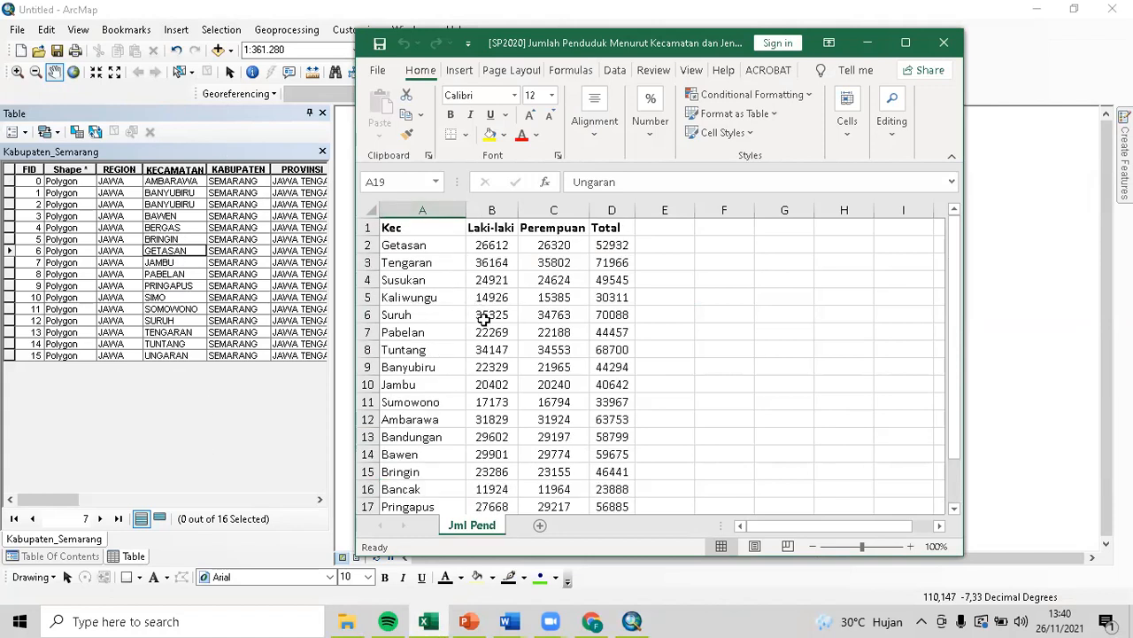
left_click(415, 245)
scroll(451, 297, "down", 1)
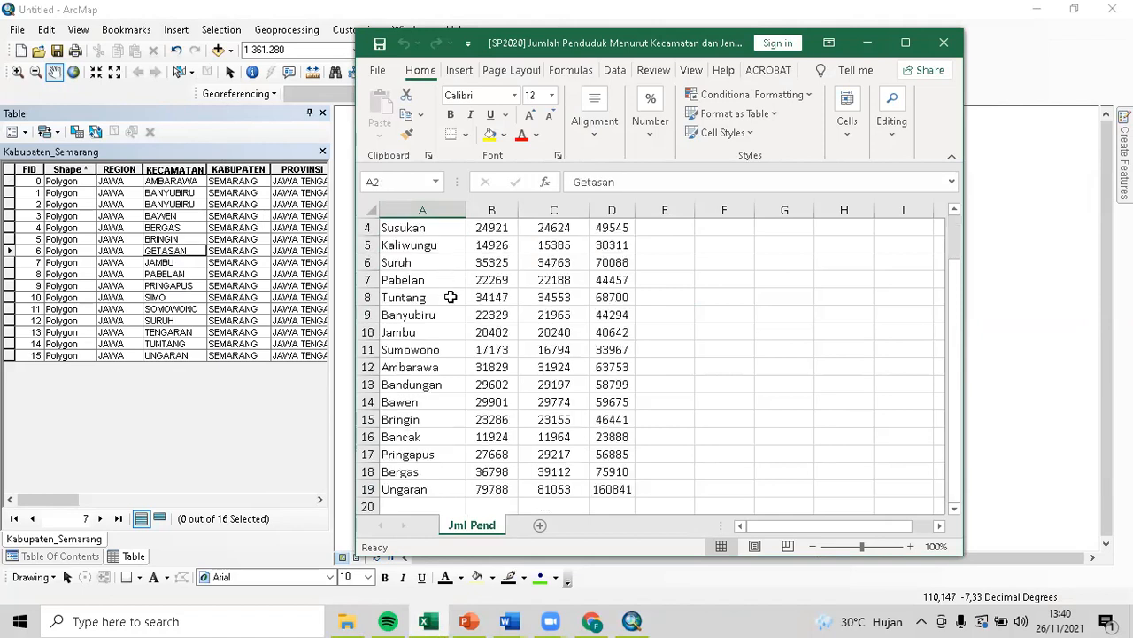
left_click(436, 492, "shift")
scroll(455, 483, "up", 1)
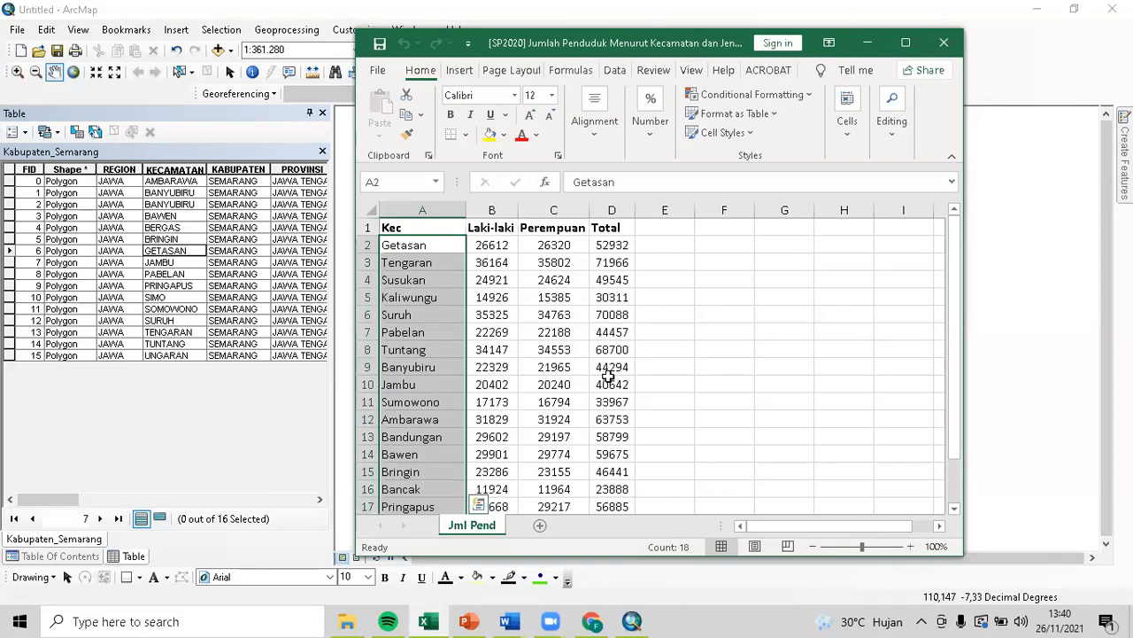
Maximize the Excel window, trying a larger font for the names and undoing it.
left_click(905, 43)
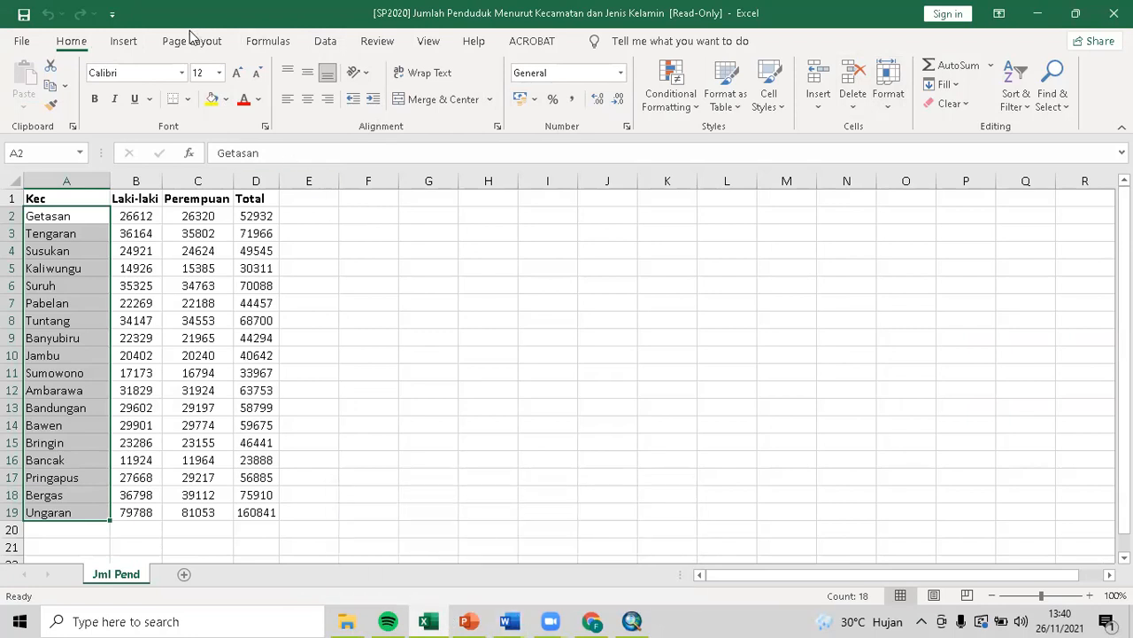
left_click(236, 75)
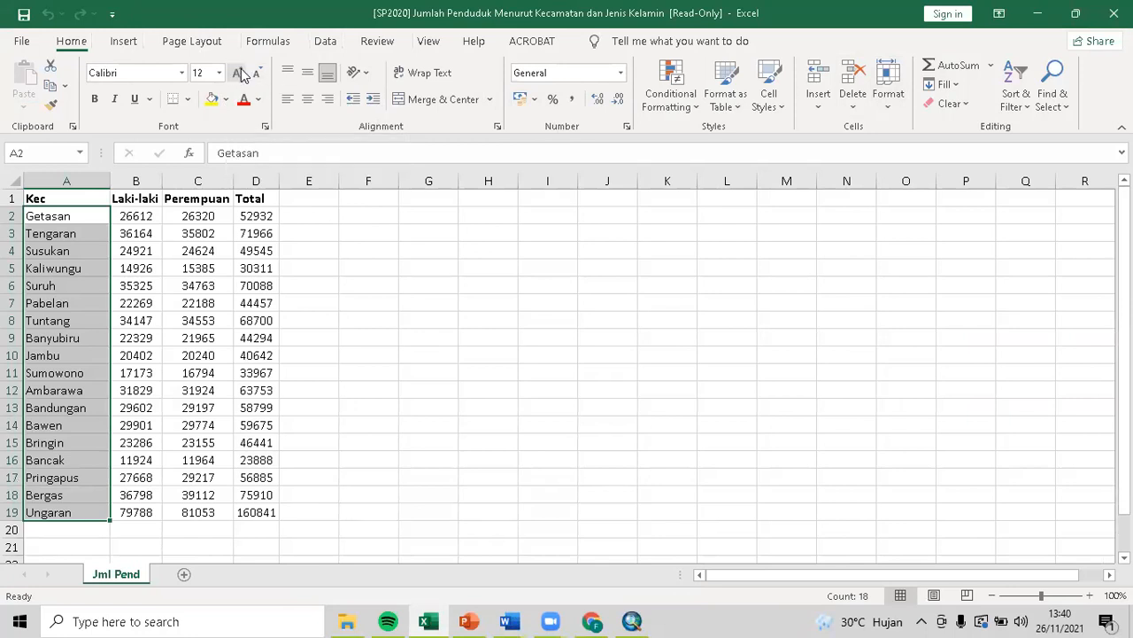
key("ctrl+z")
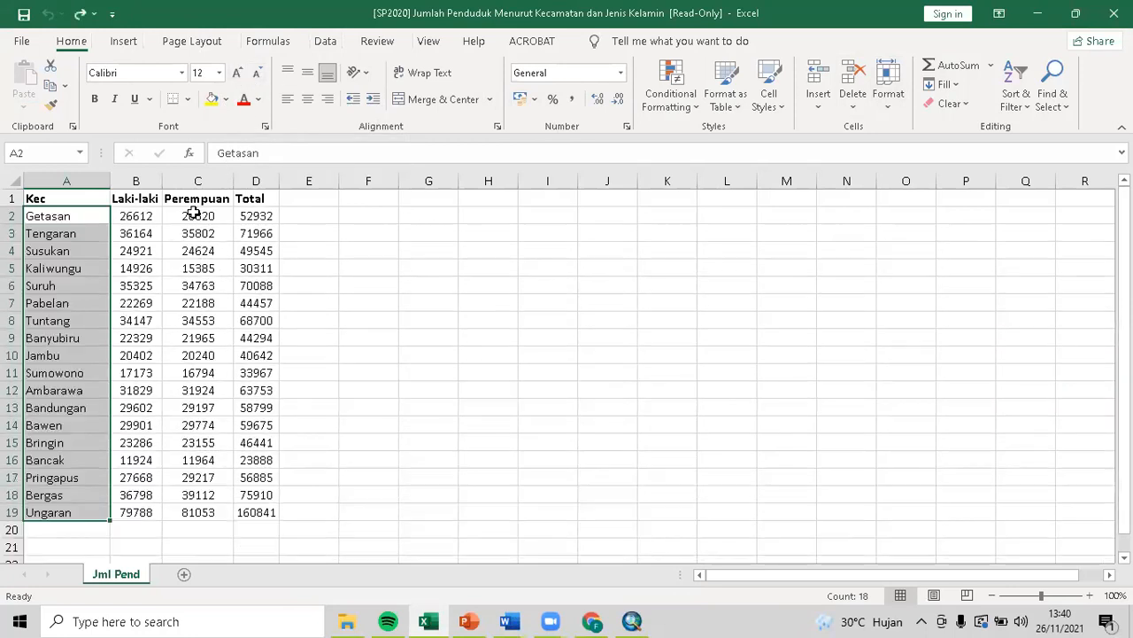
right_click(86, 256)
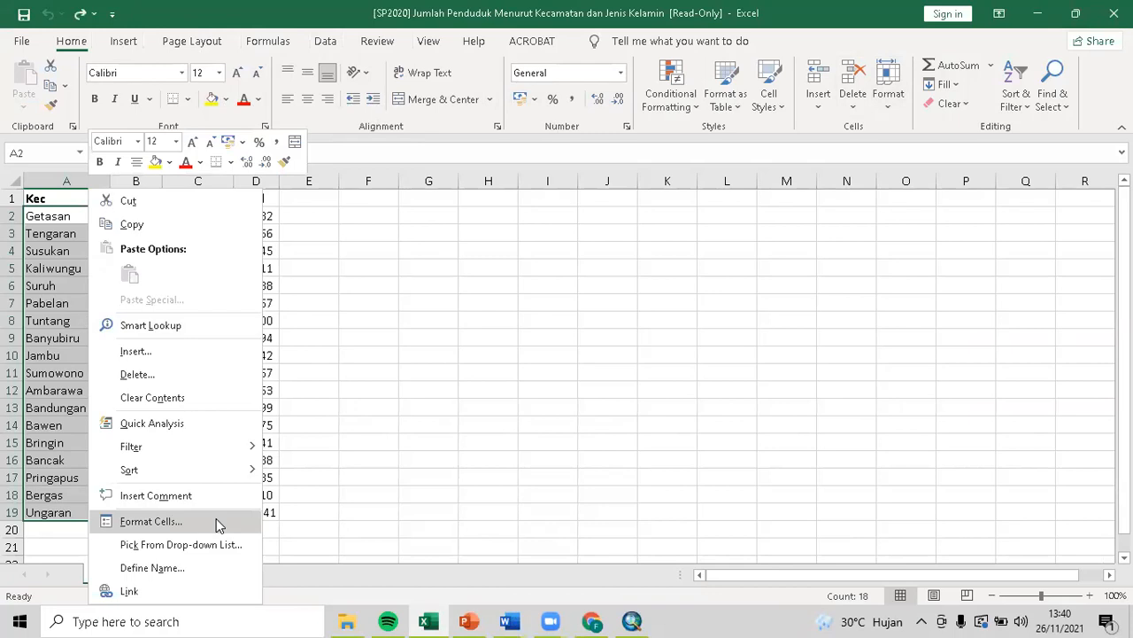
left_click(400, 509)
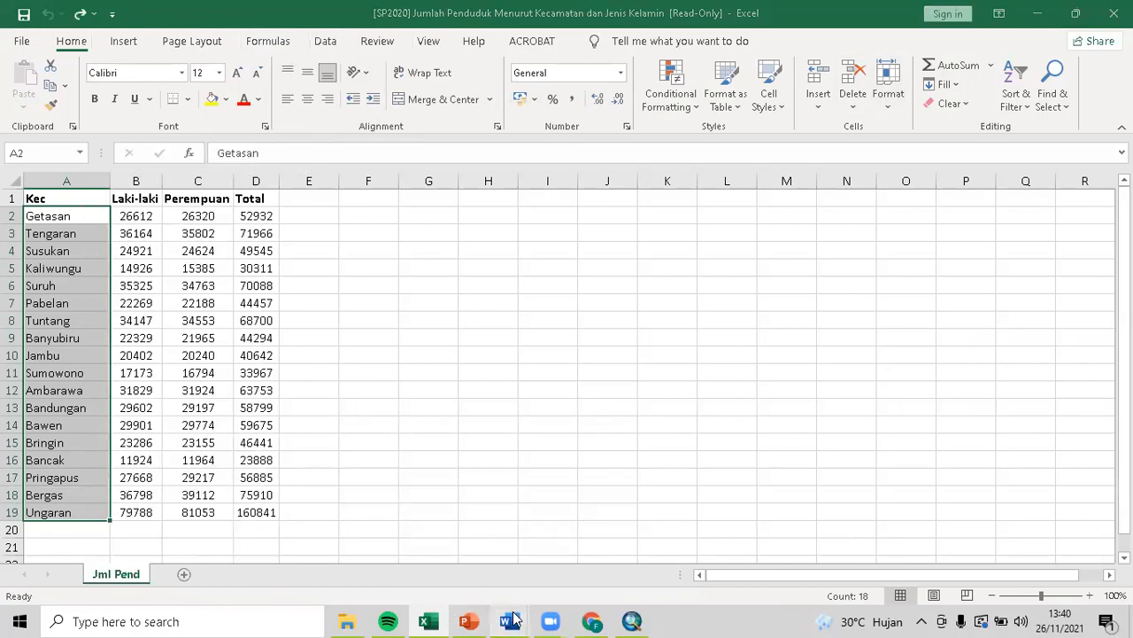
Create a new blank Word document, then copy the district names A2:A19 in Excel.
mouse_move(511, 605)
left_click(560, 566)
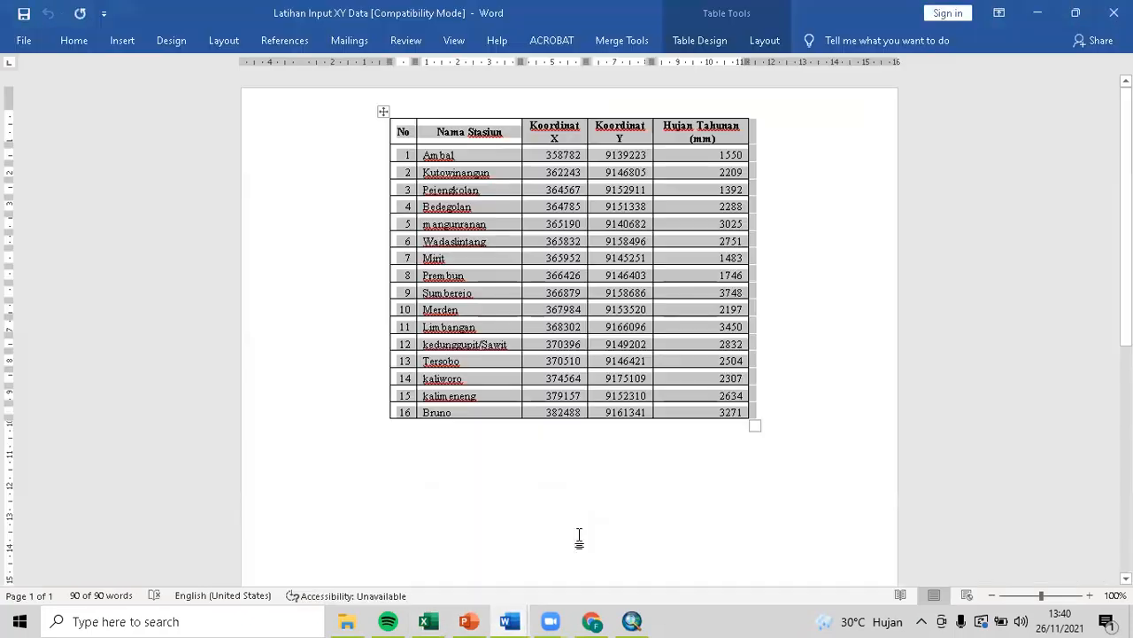
key("ctrl+n")
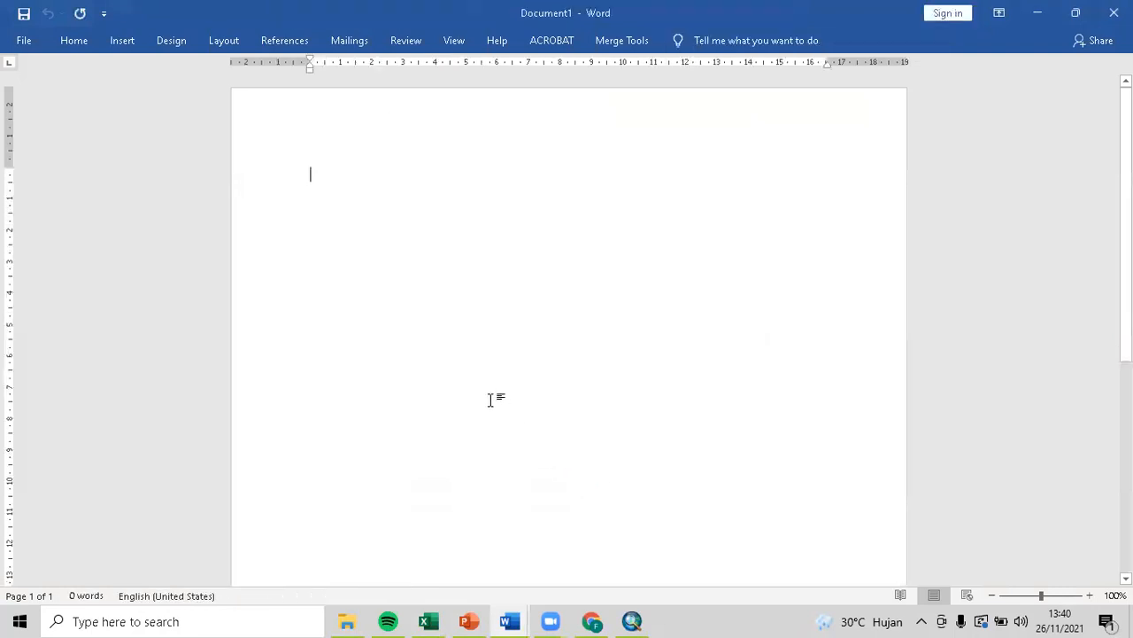
key("alt+Tab")
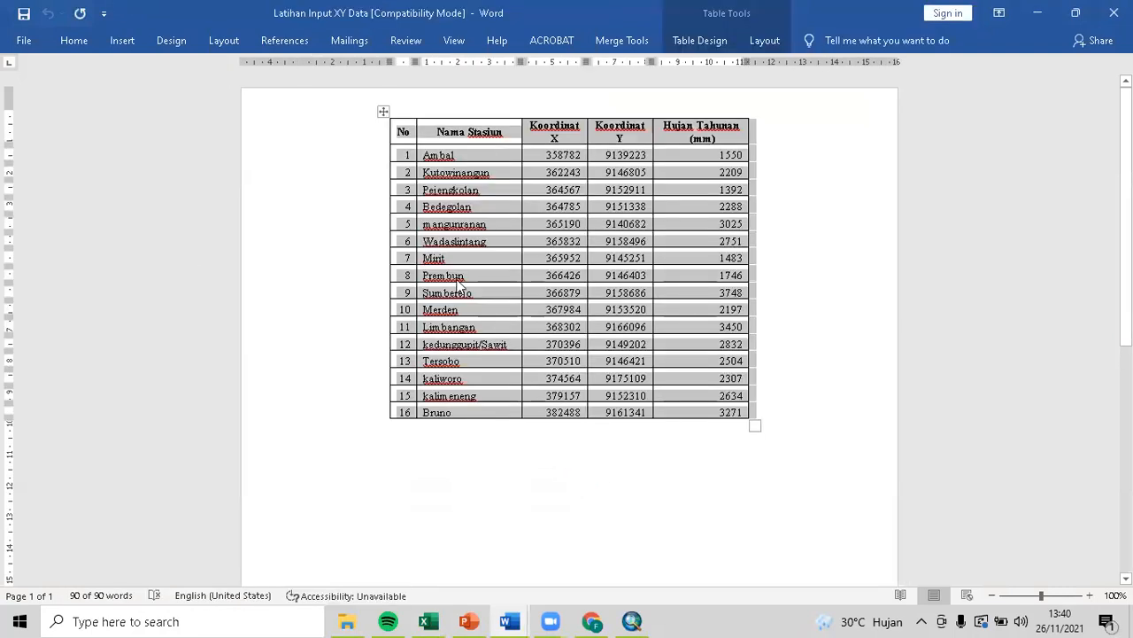
left_click(428, 621)
key("ctrl+c")
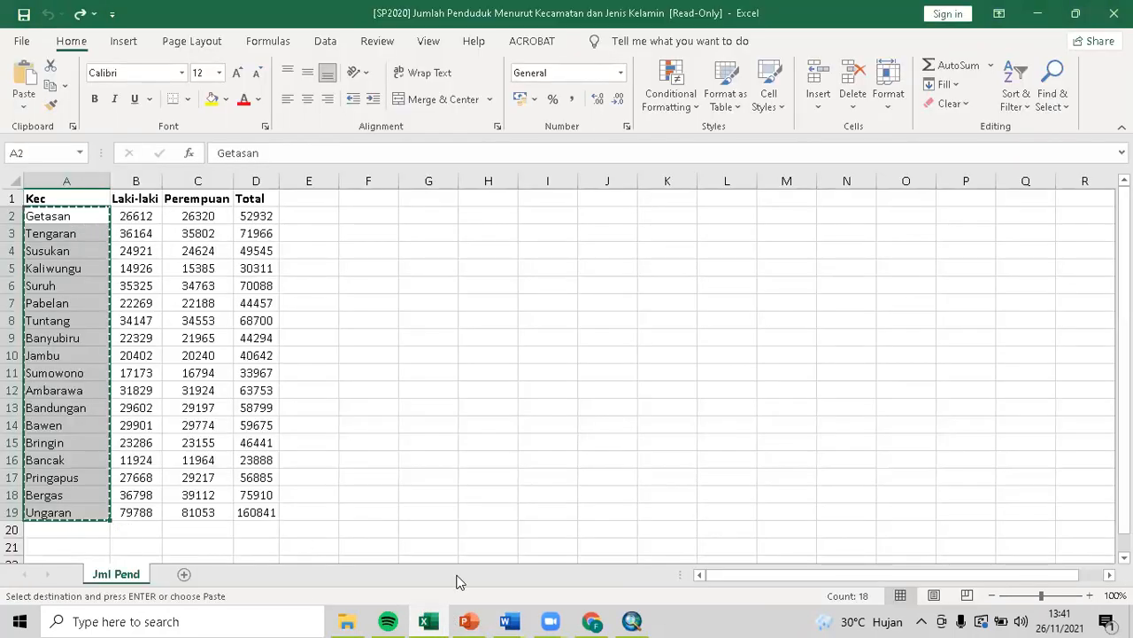
Paste the 18 district names into Word's Document1 as a table and change them to UPPERCASE.
mouse_move(516, 618)
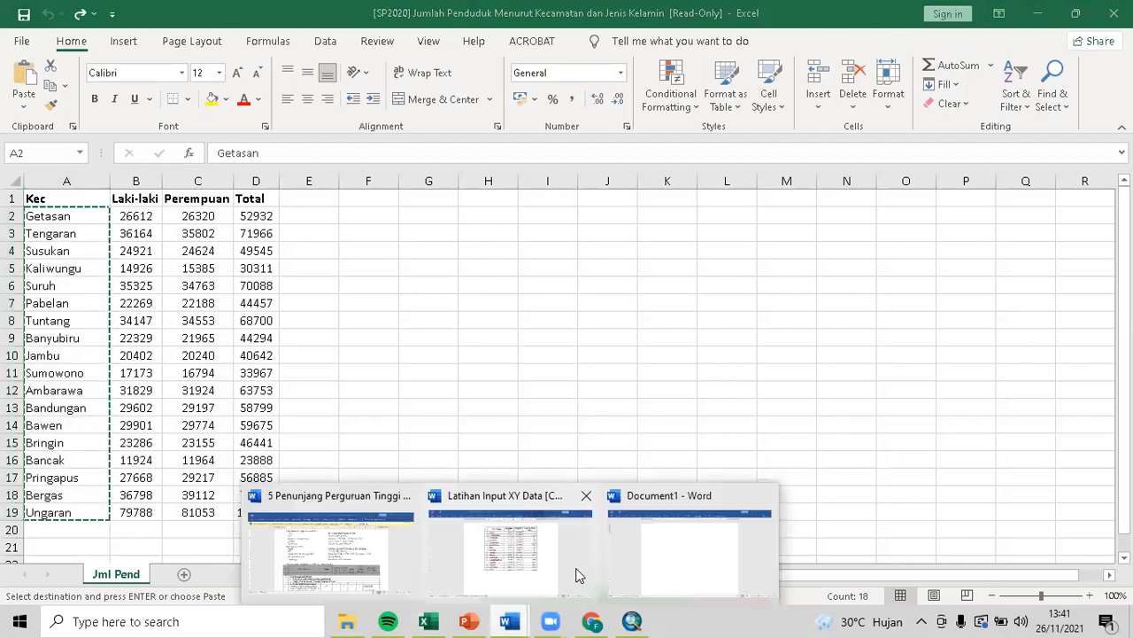
left_click(658, 571)
key("ctrl+v")
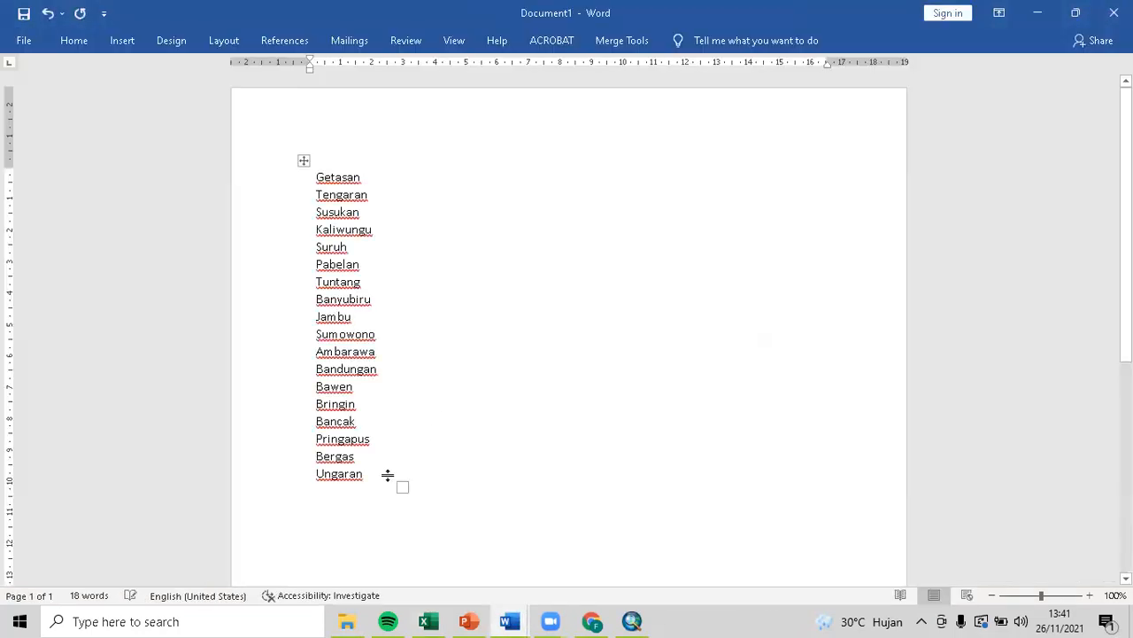
left_click(303, 162)
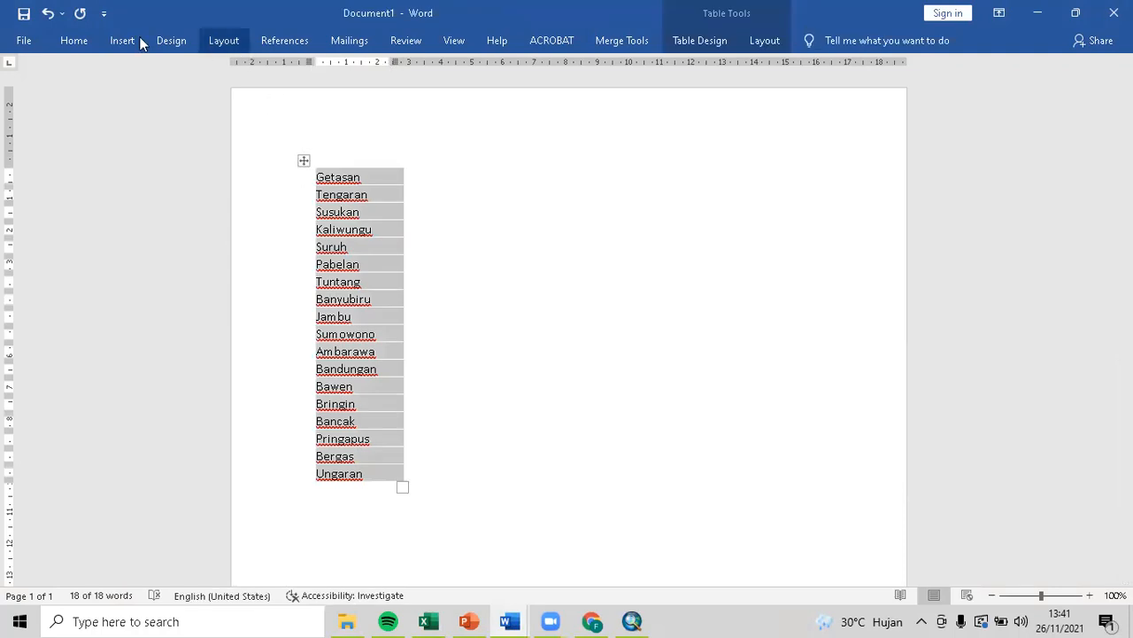
left_click(84, 41)
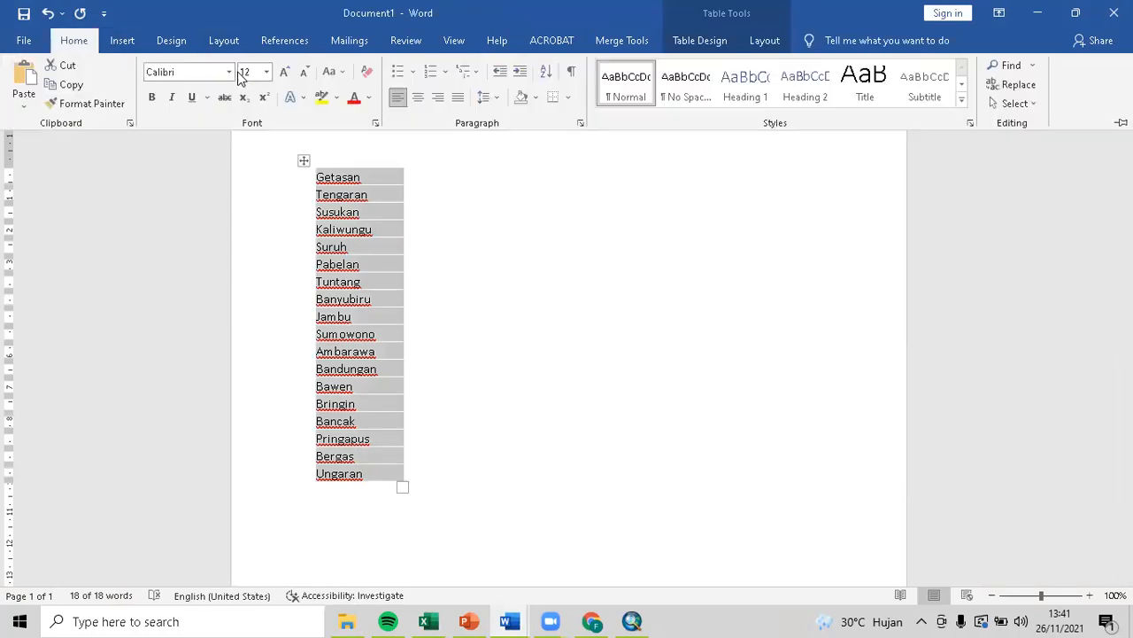
left_click(332, 71)
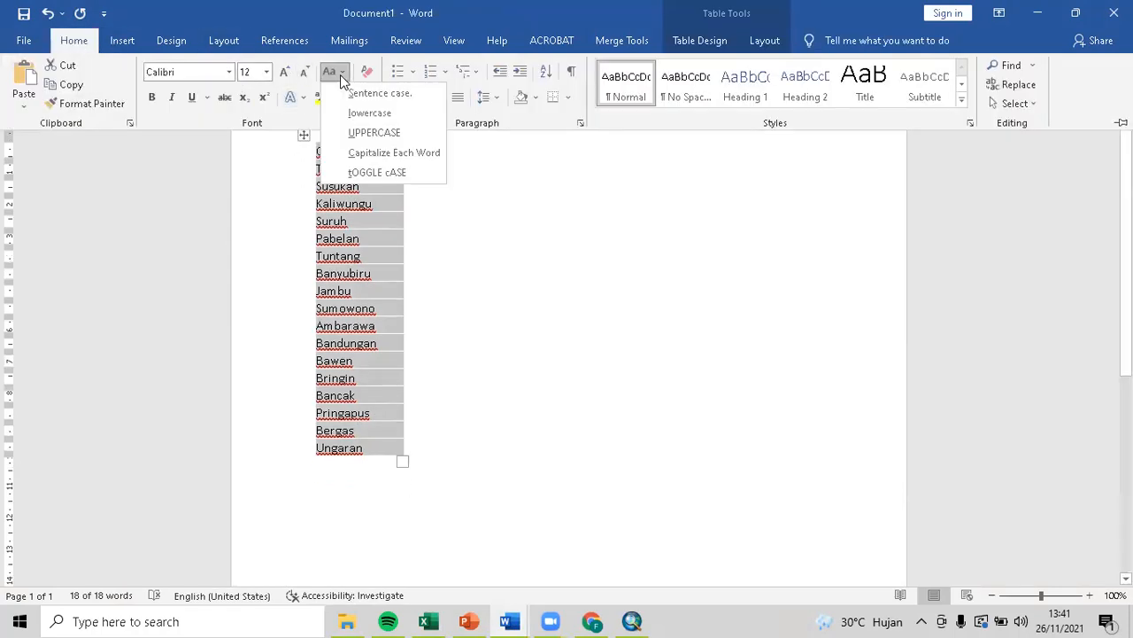
left_click(384, 134)
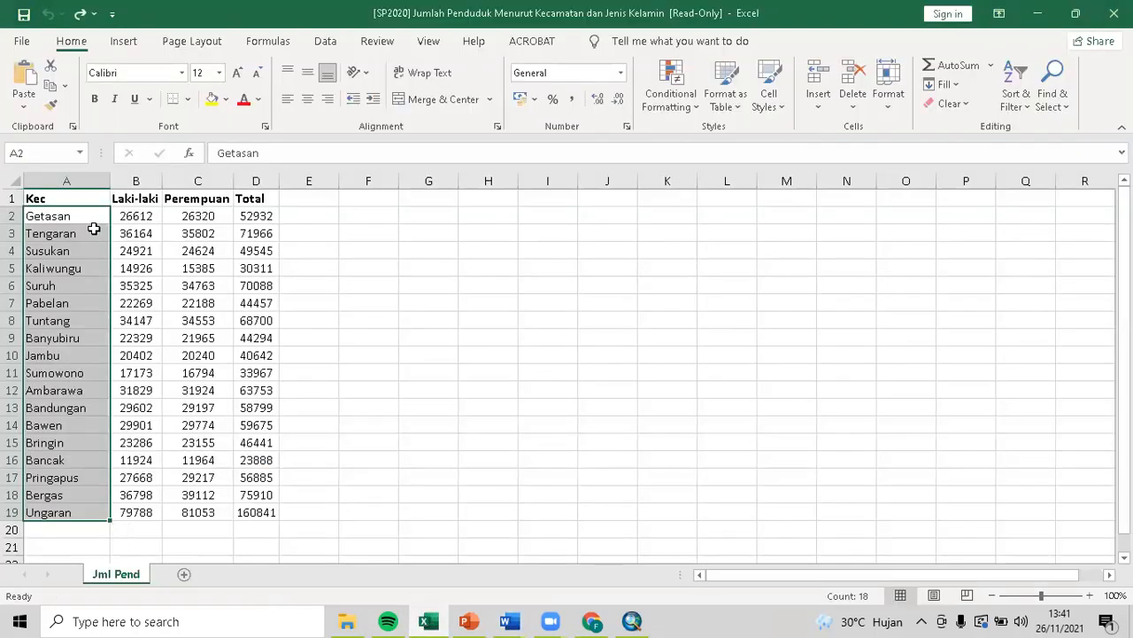
Paste the uppercase names over column A and save without the 'Copy of' prefix.
key("ctrl+y")
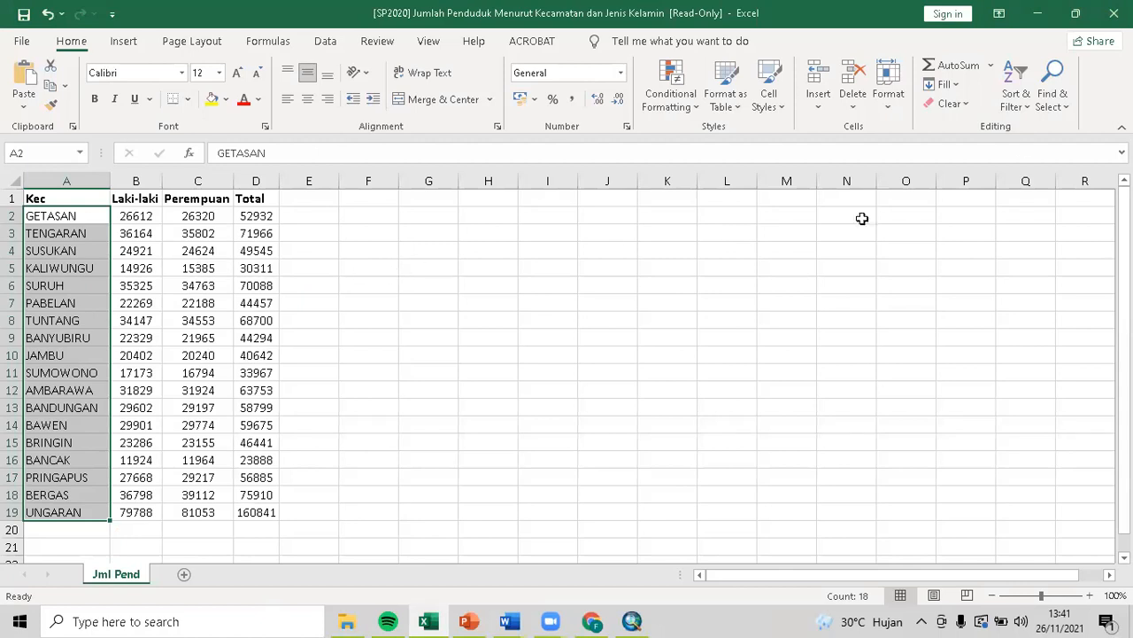
left_click(1114, 13)
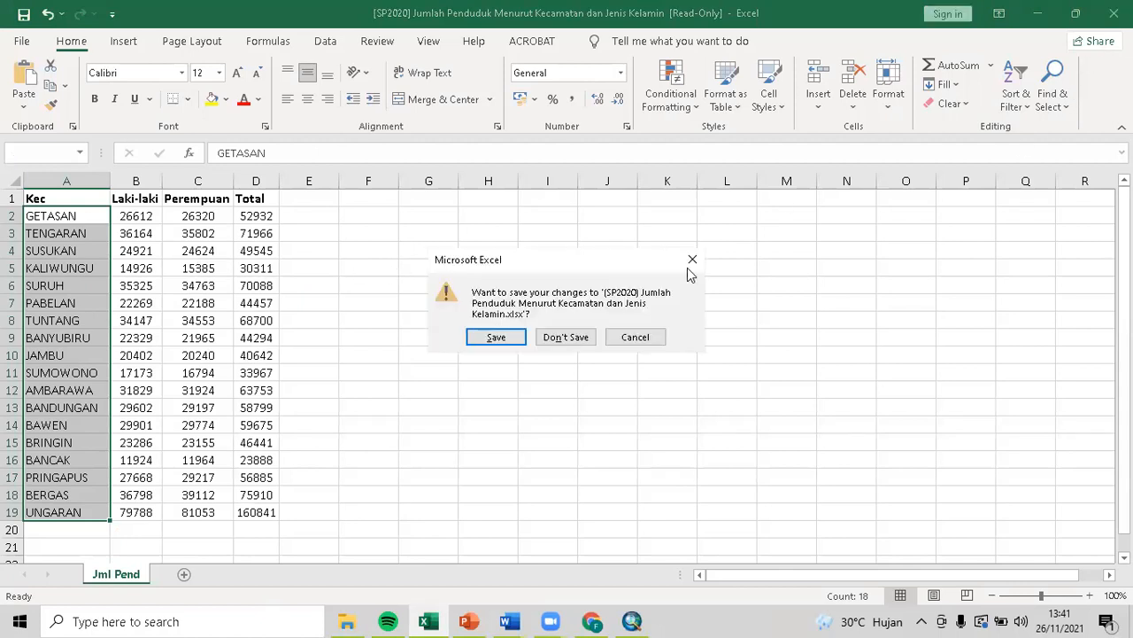
left_click(500, 333)
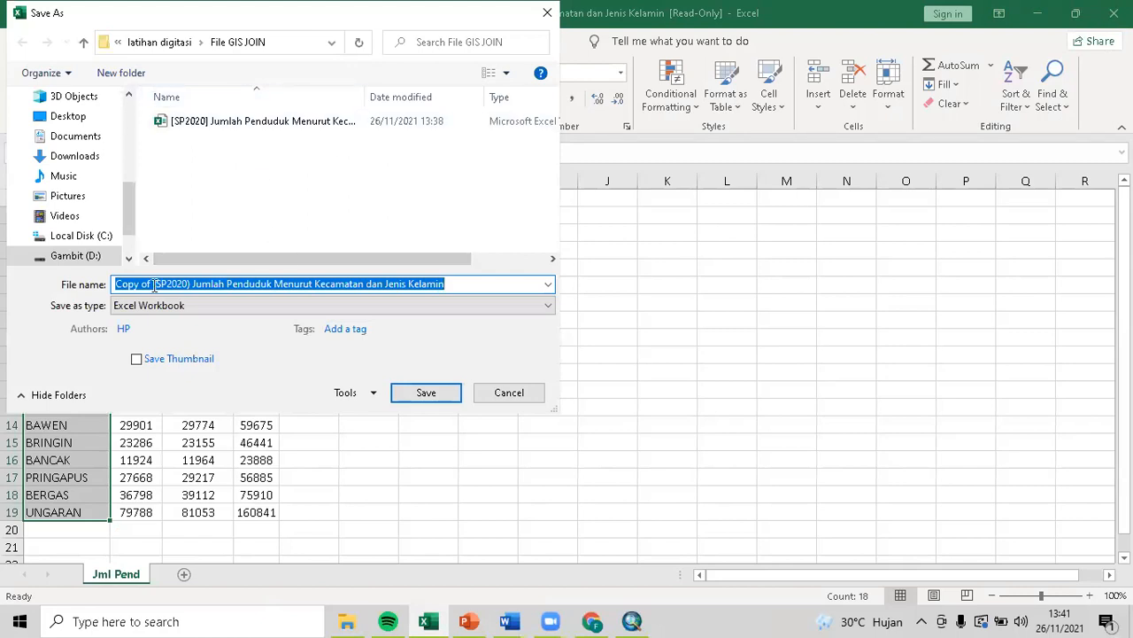
left_click_drag(154, 284, 71, 272)
key("BackSpace")
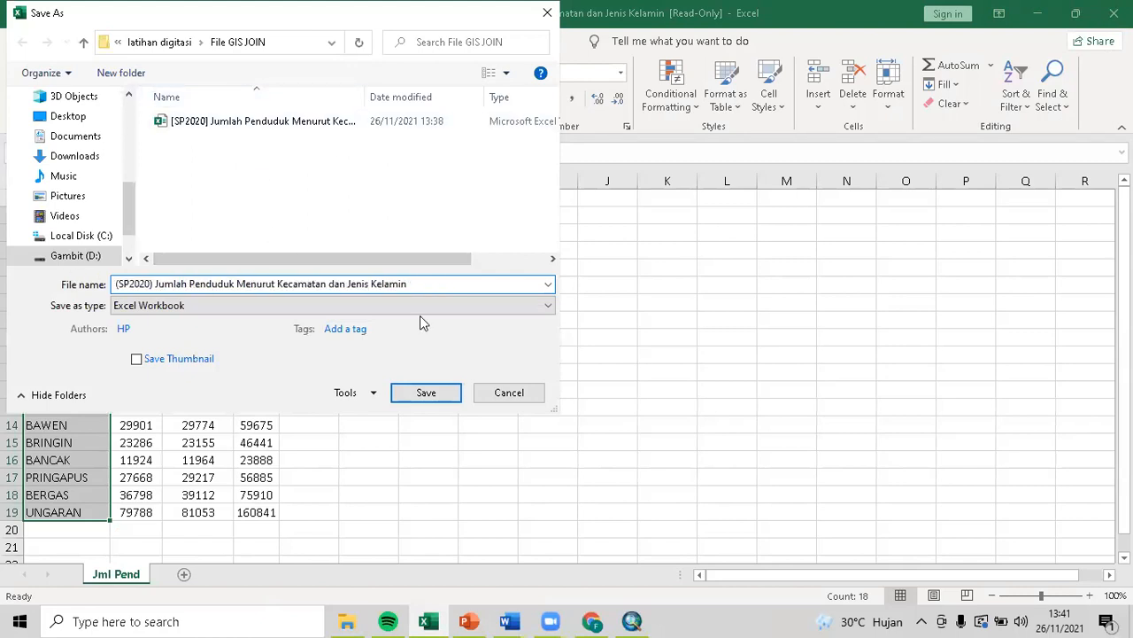
left_click(410, 399)
Close the scratch Word document without saving.
key("alt+Tab")
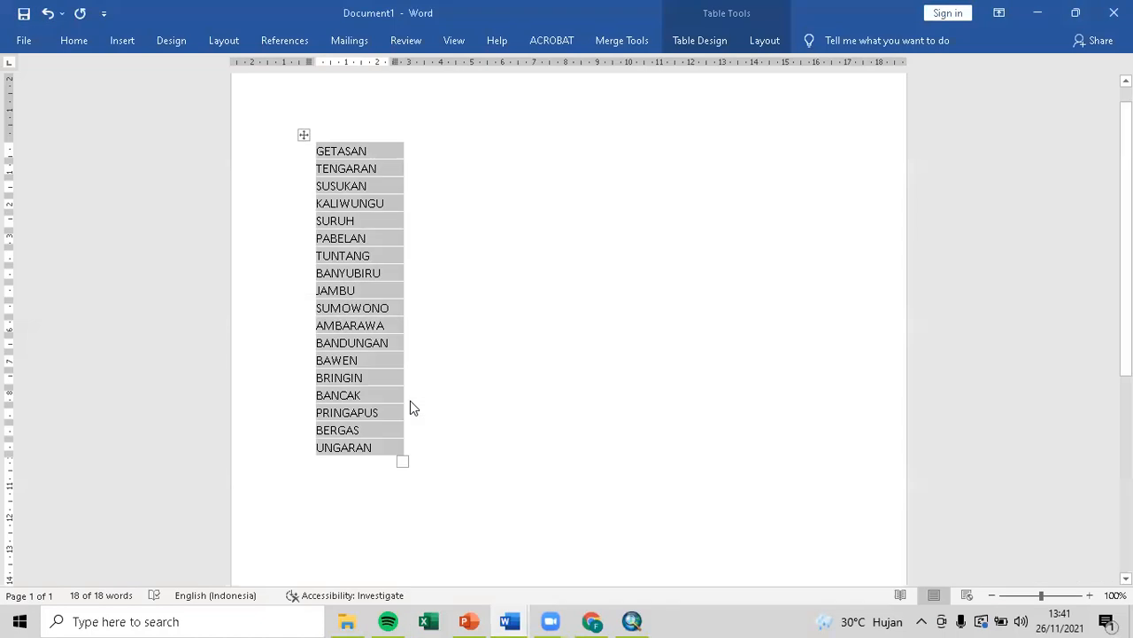
left_click(1113, 13)
left_click(565, 344)
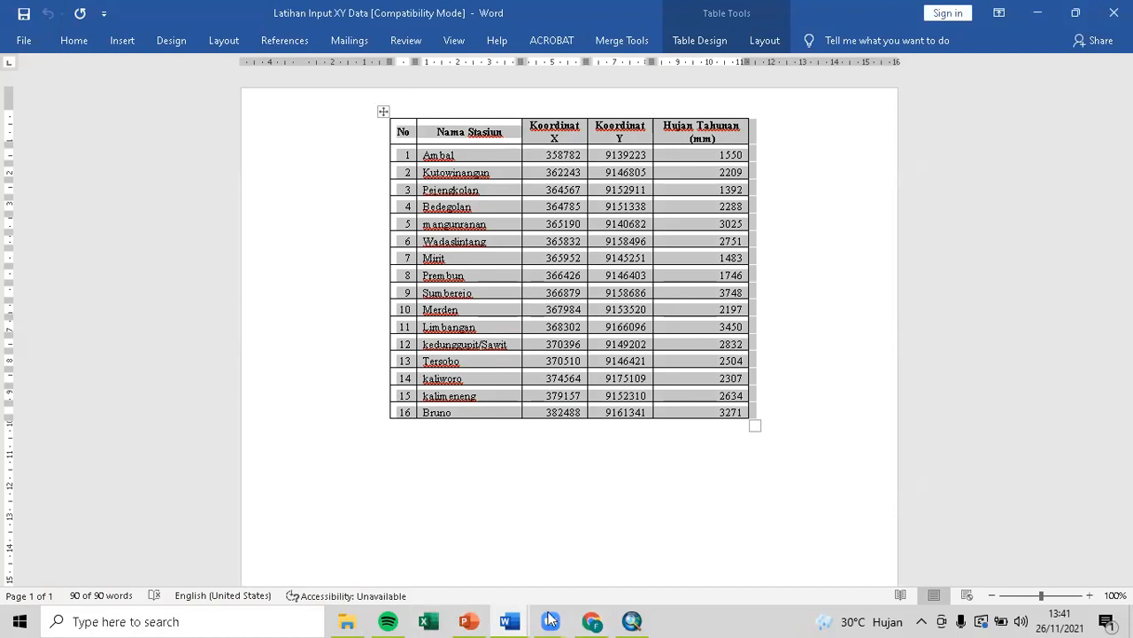
Start a join on Kabupaten_Semarang with KECAMATAN as the layer's join field.
left_click(627, 618)
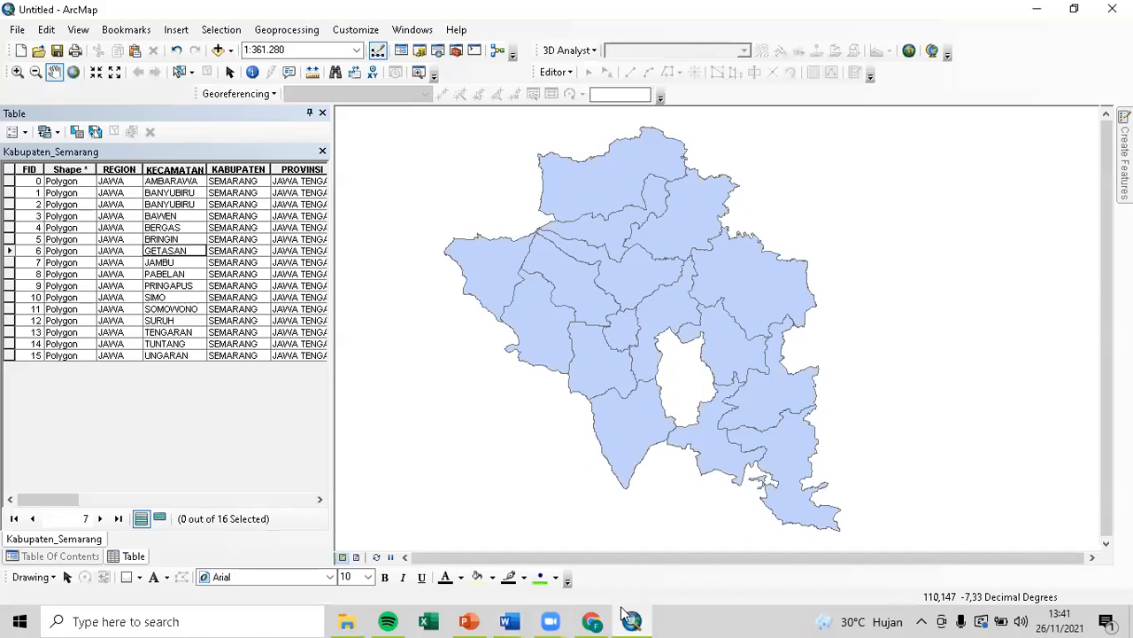
left_click(323, 114)
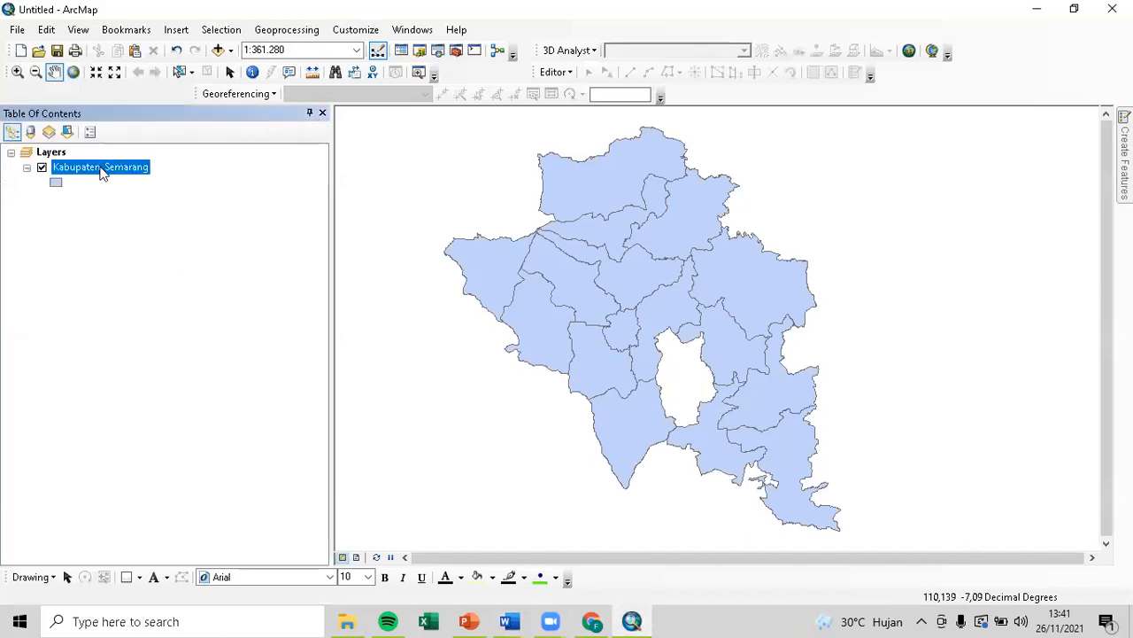
right_click(100, 171)
mouse_move(210, 235)
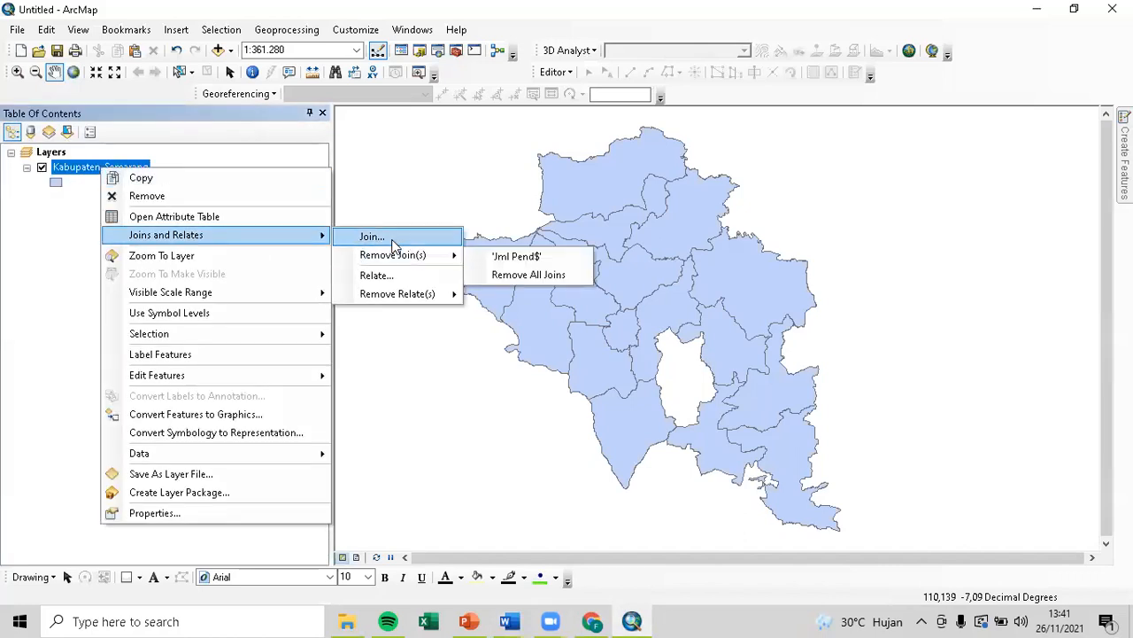
left_click(372, 237)
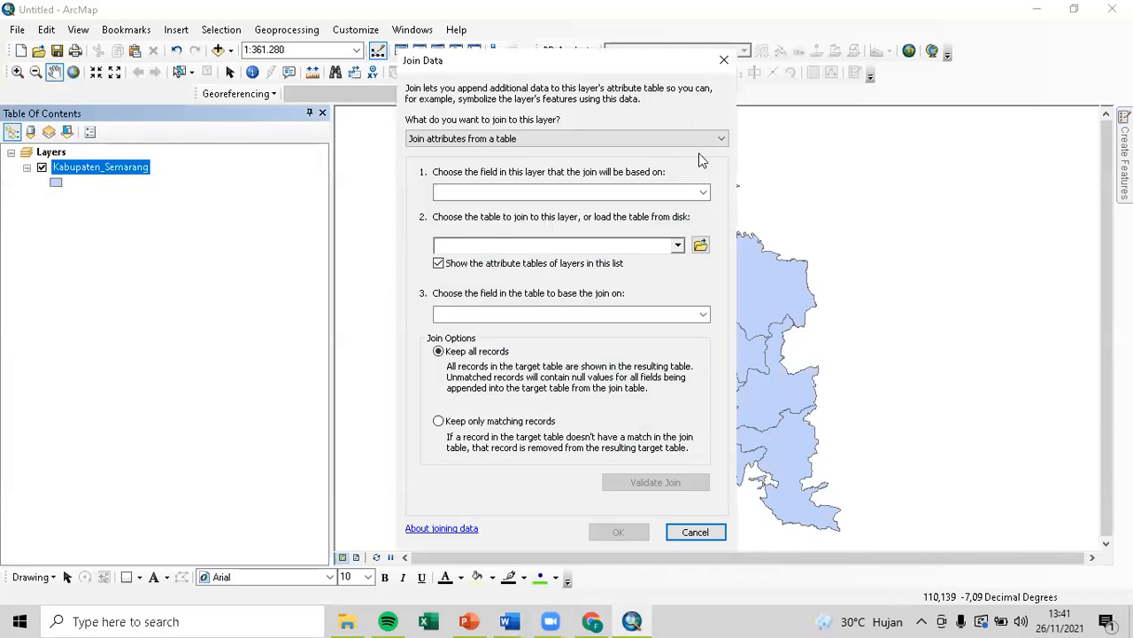
left_click(703, 192)
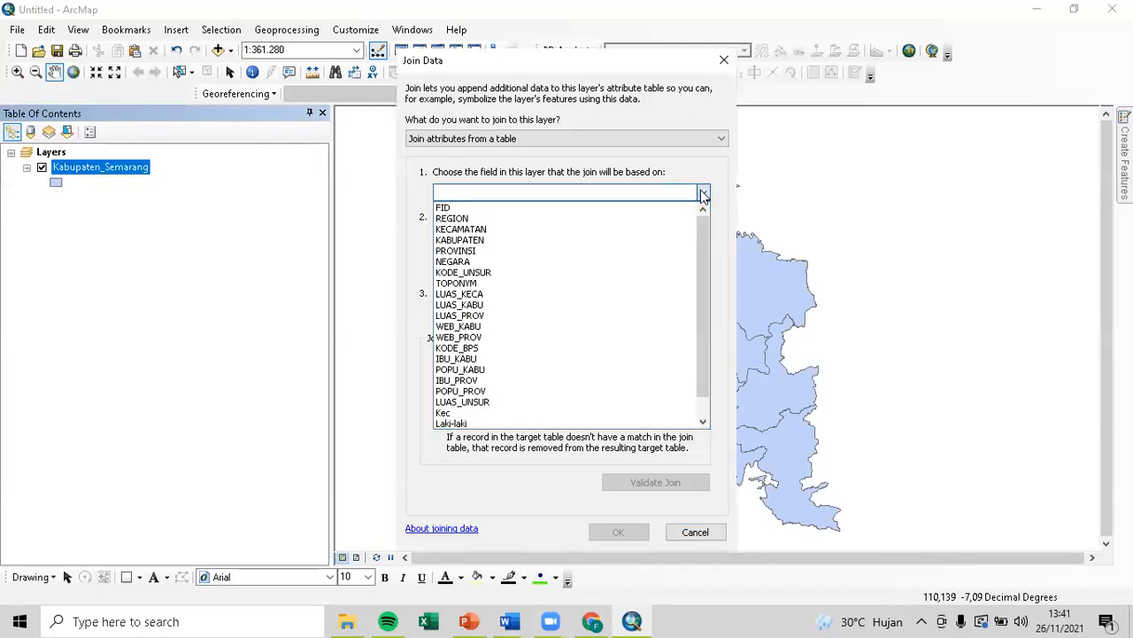
left_click(567, 229)
Try adding Jml Pend$ from the second Excel workbook and dismiss the cannot-add warning.
left_click(696, 244)
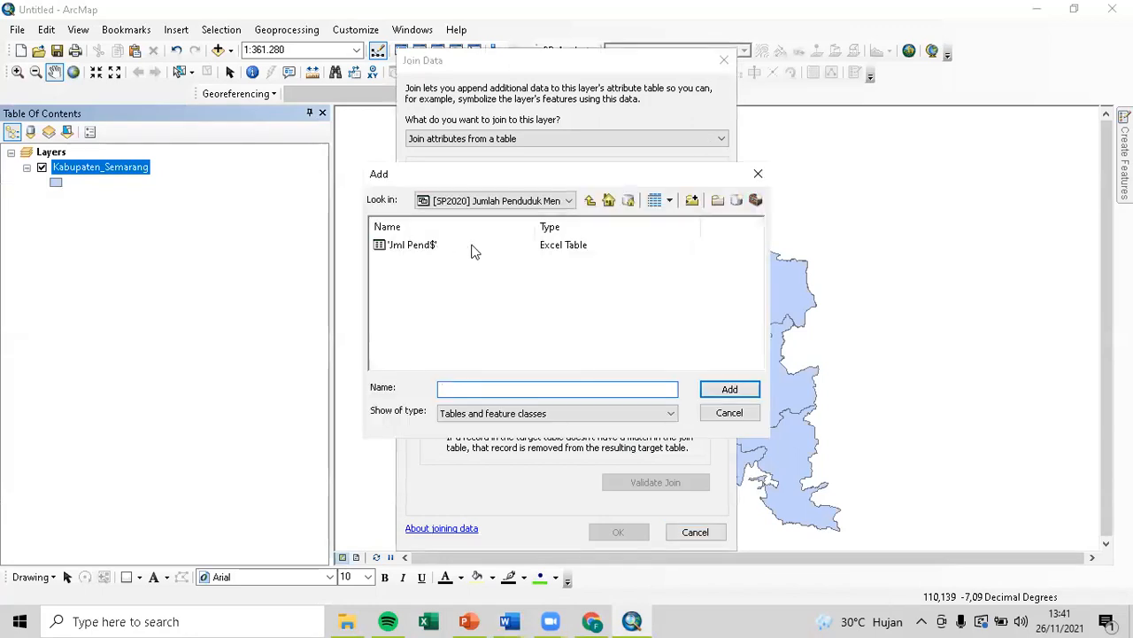
left_click(593, 202)
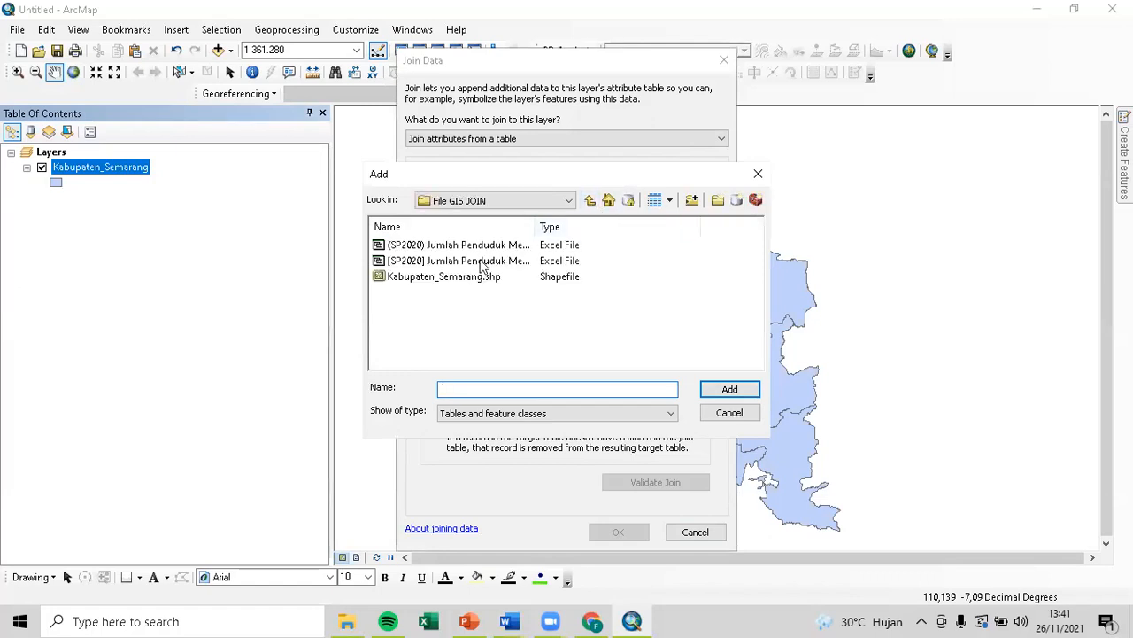
double_click(534, 223)
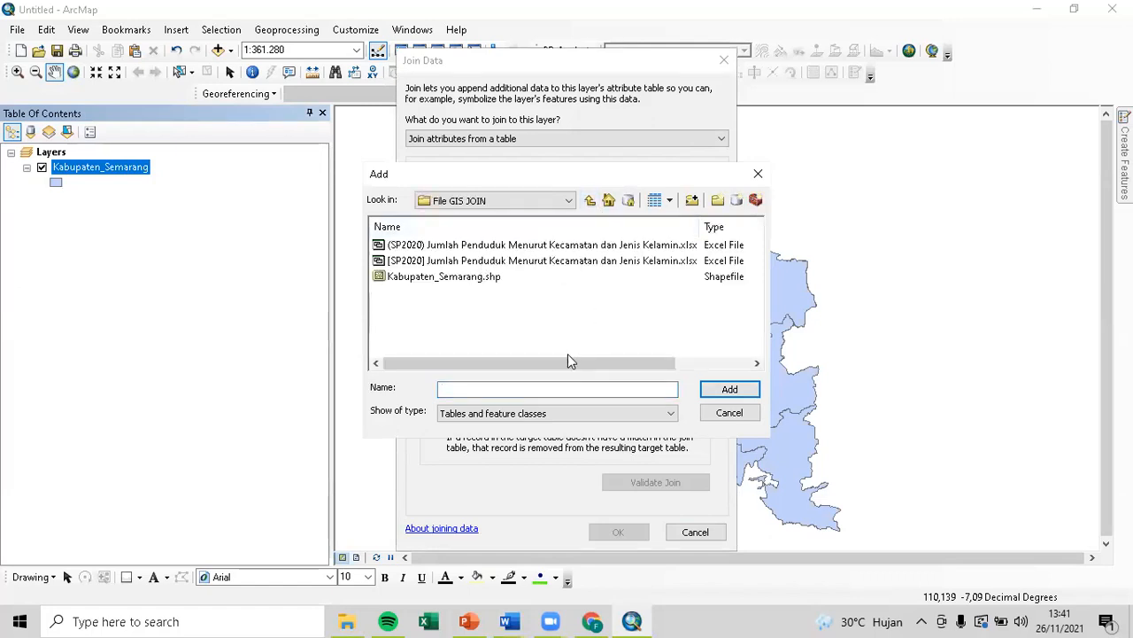
left_click_drag(552, 364, 516, 342)
left_click(532, 262)
left_click(729, 389)
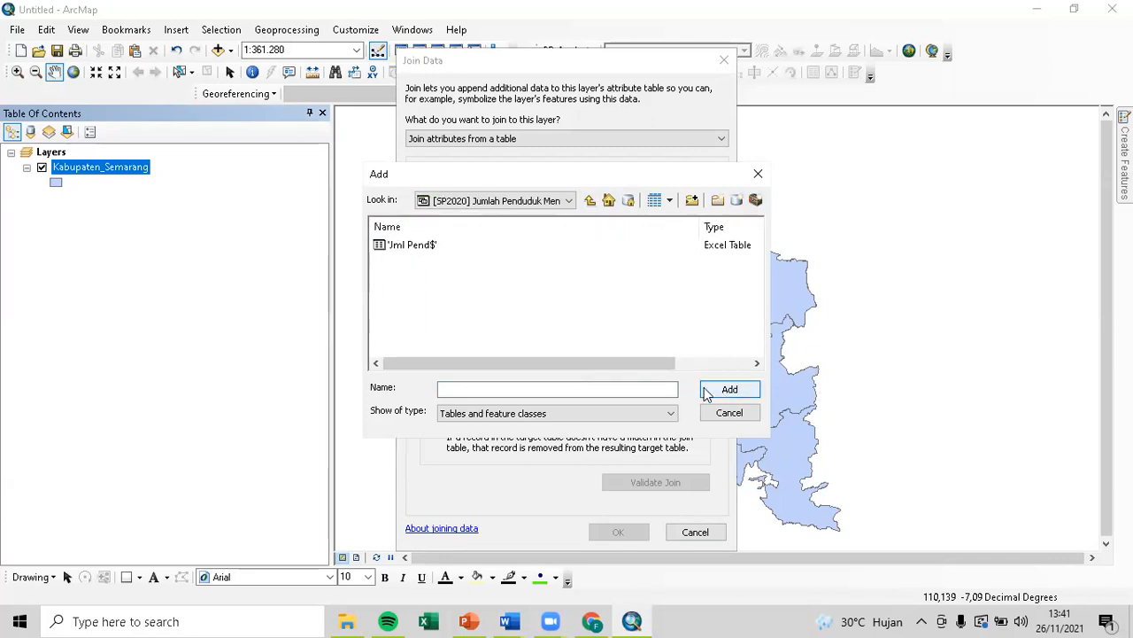
left_click(434, 246)
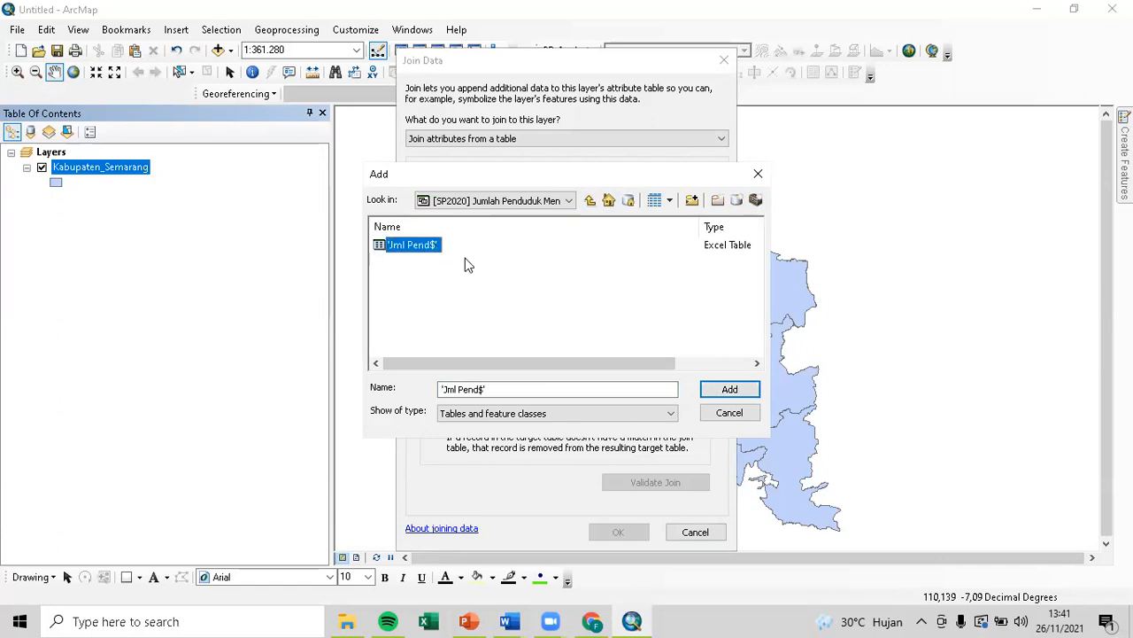
left_click(729, 389)
left_click(683, 370)
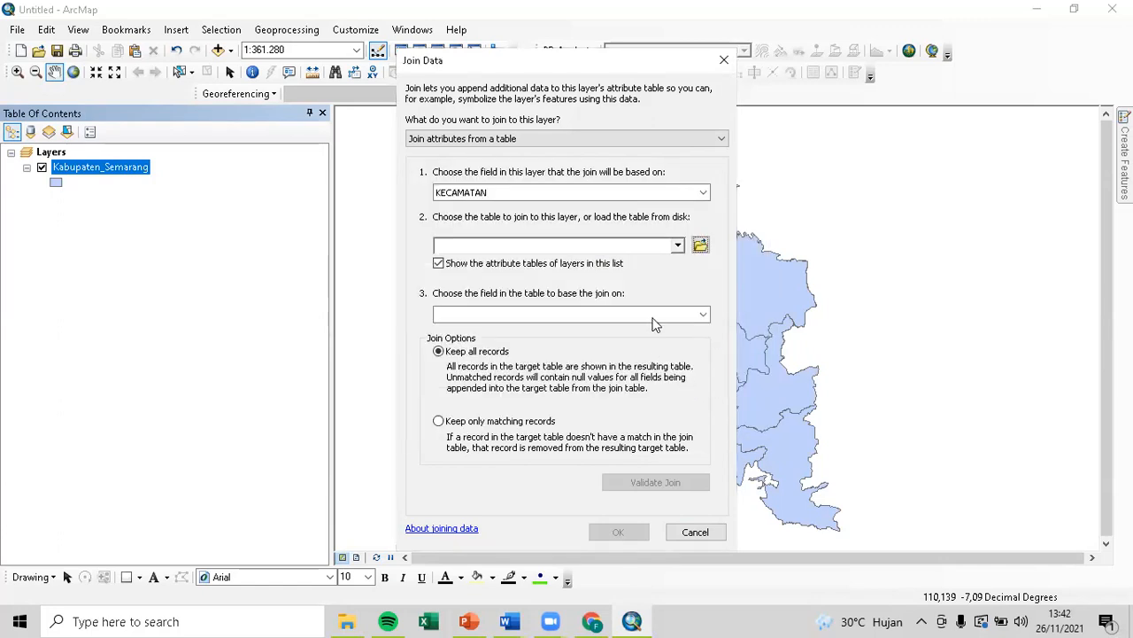
Add Jml Pend$ from the first workbook, keep only matching records, and run the join.
left_click(678, 246)
left_click(701, 246)
left_click(701, 245)
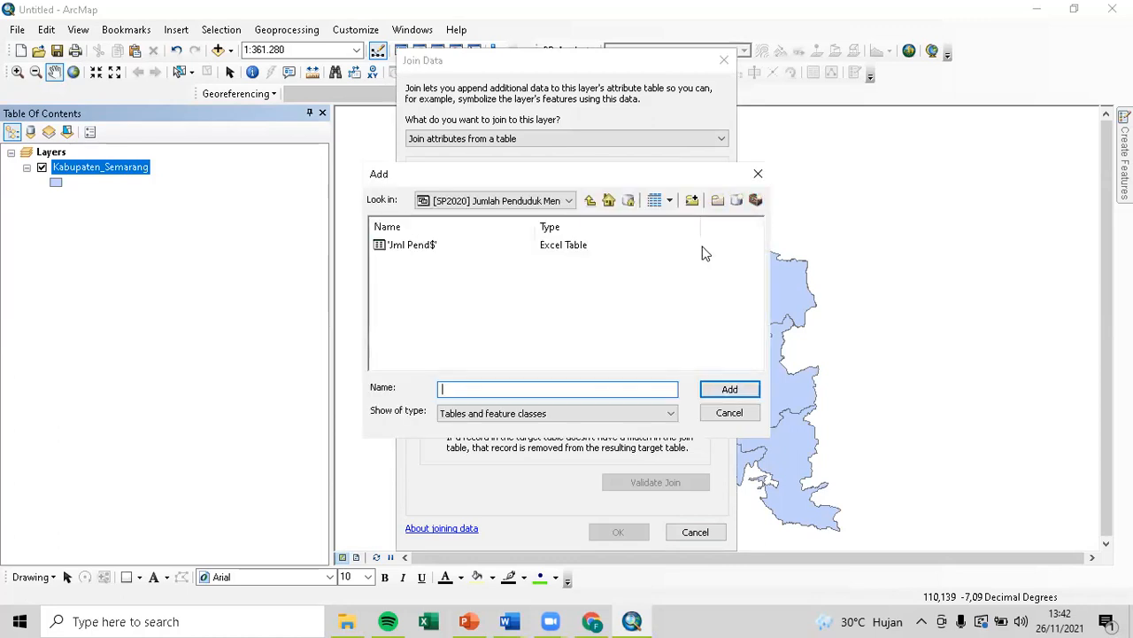
left_click(591, 201)
left_click(469, 245)
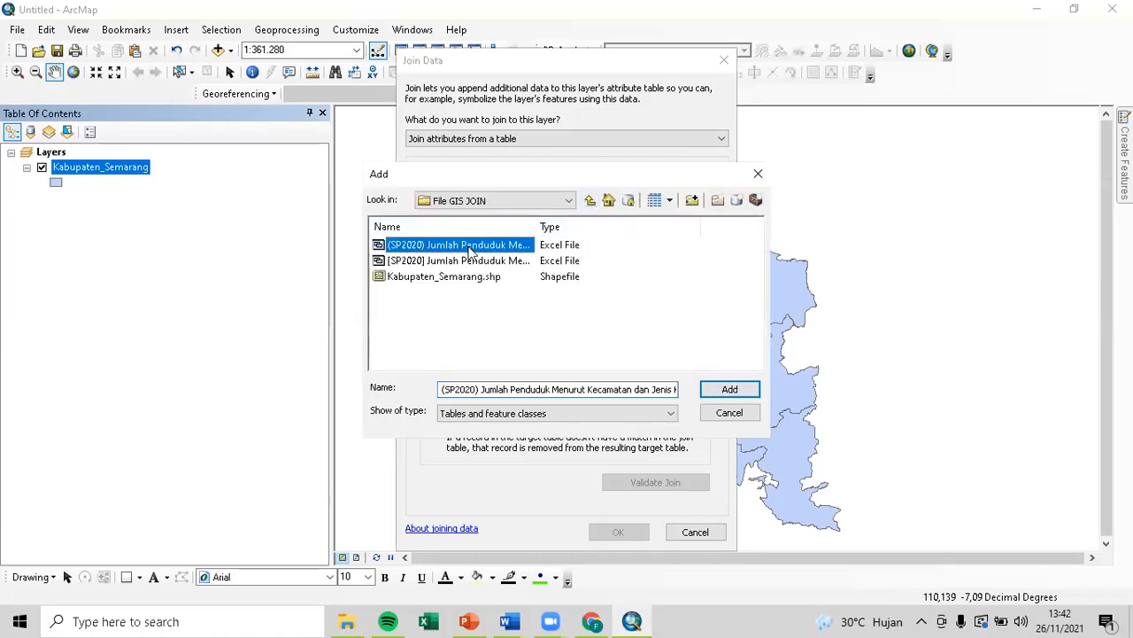
left_click(713, 391)
left_click(436, 245)
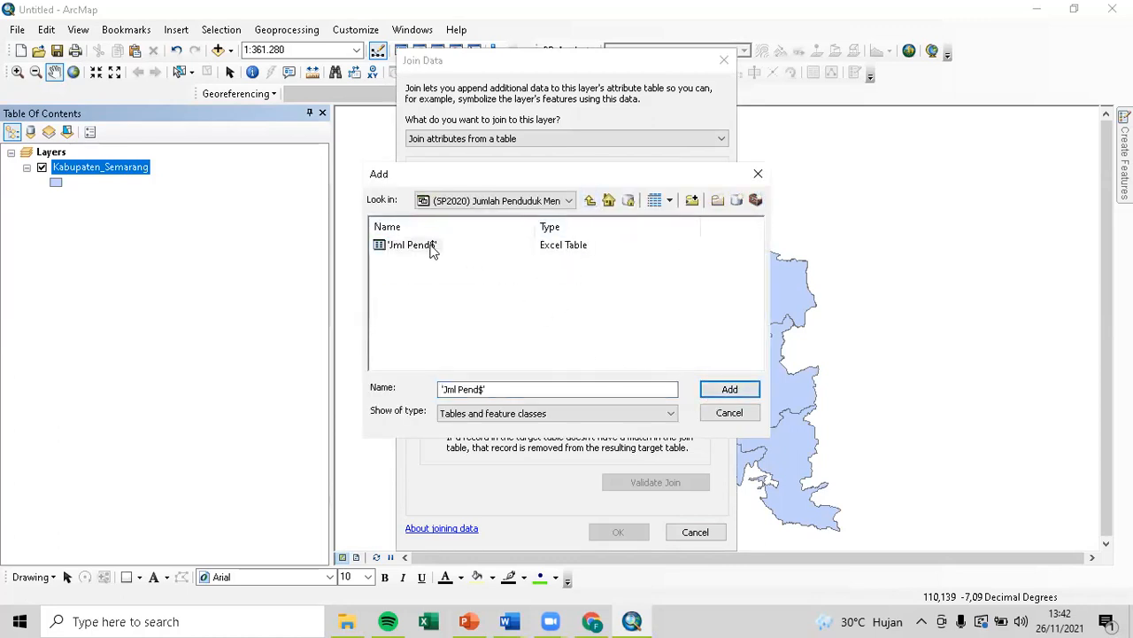
left_click(729, 392)
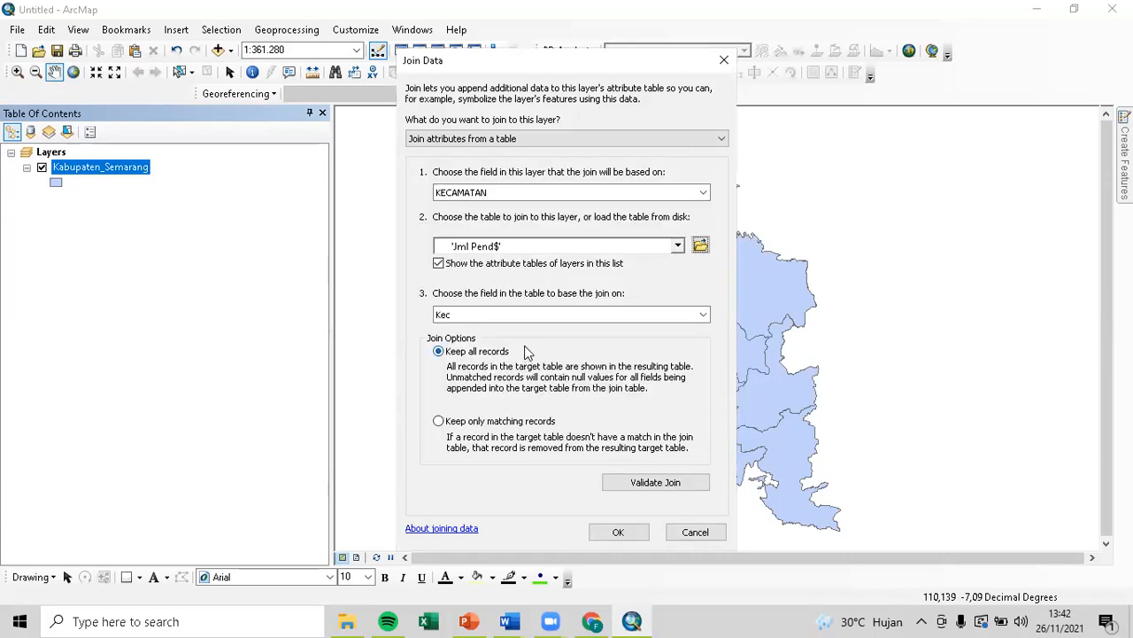
left_click(535, 425)
left_click(618, 532)
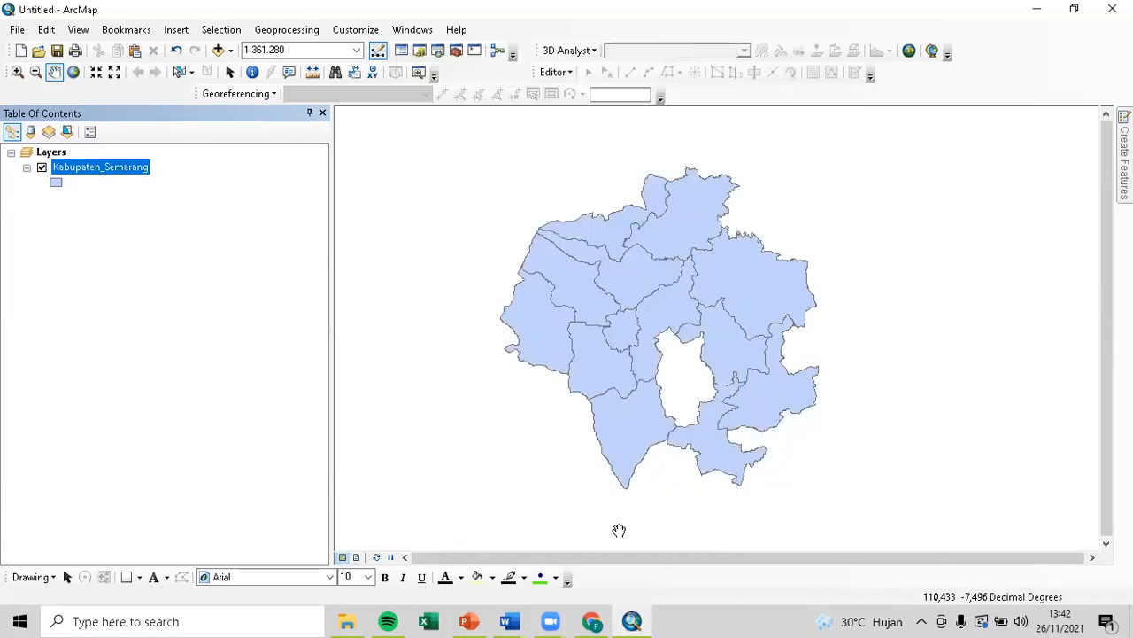
right_click(131, 178)
left_click(142, 220)
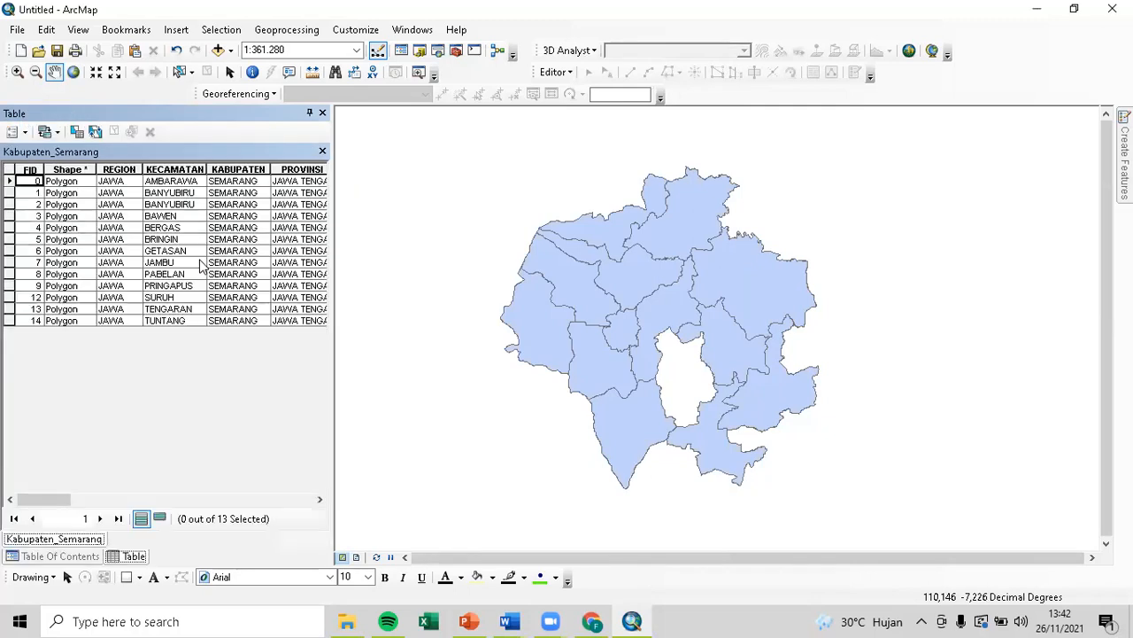
left_click_drag(49, 499, 301, 500)
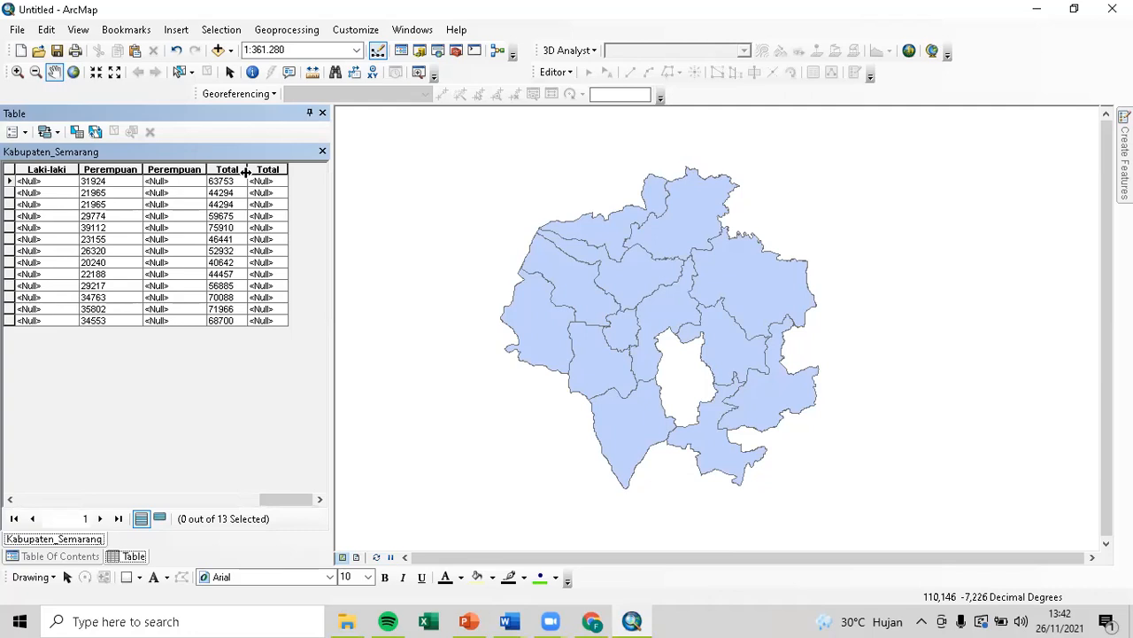
right_click(174, 169)
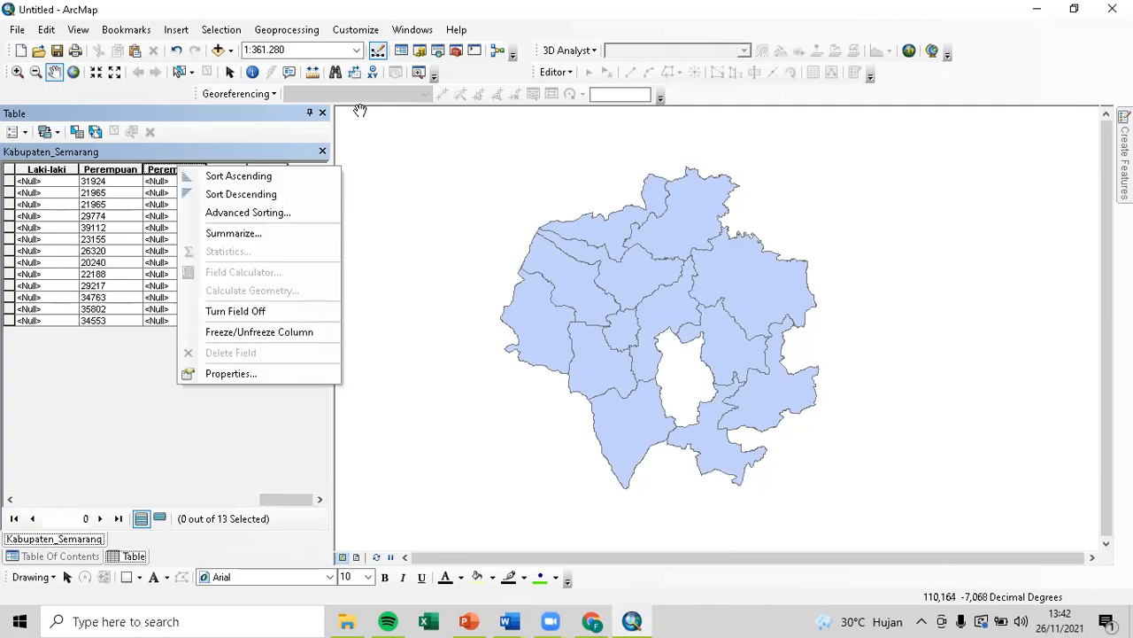
left_click(120, 206)
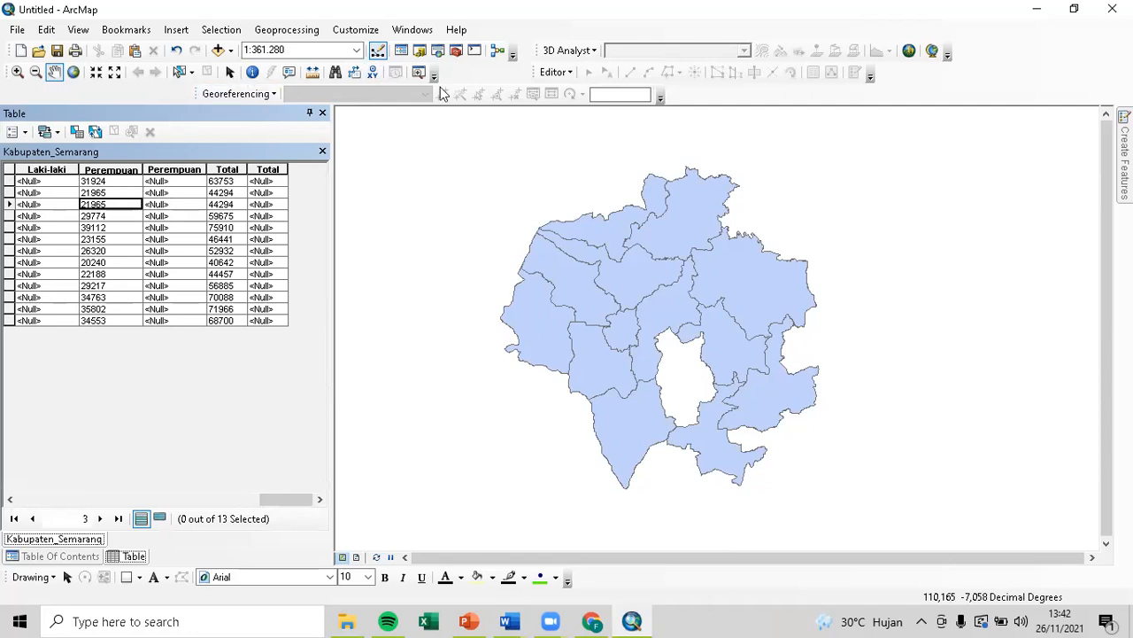
left_click(551, 72)
left_click(242, 298)
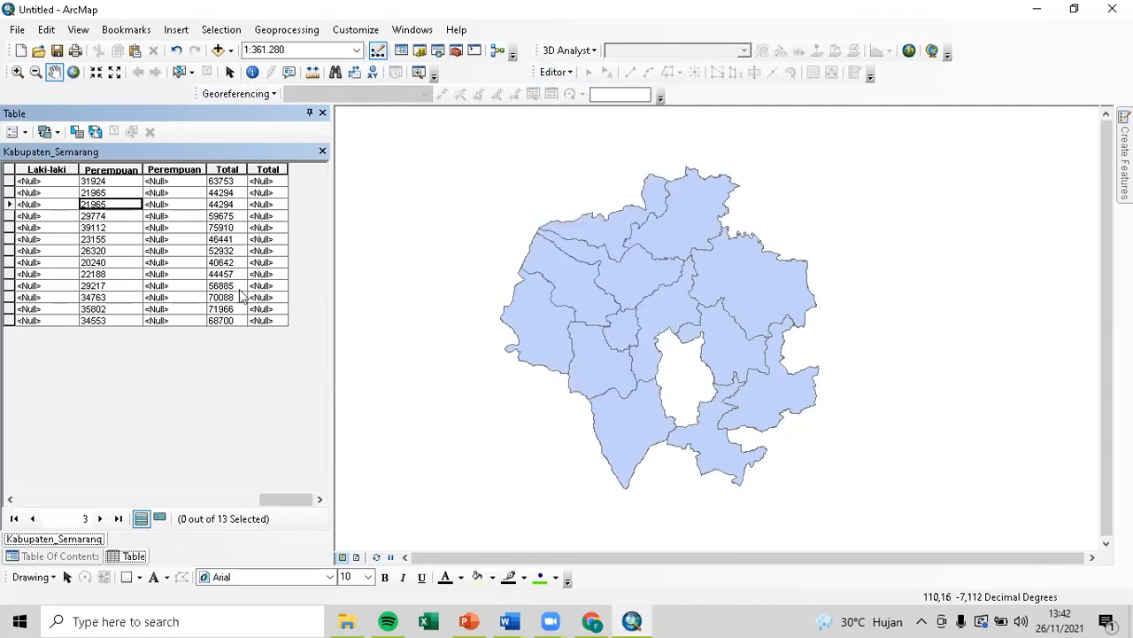
left_click(264, 168)
left_click(177, 170)
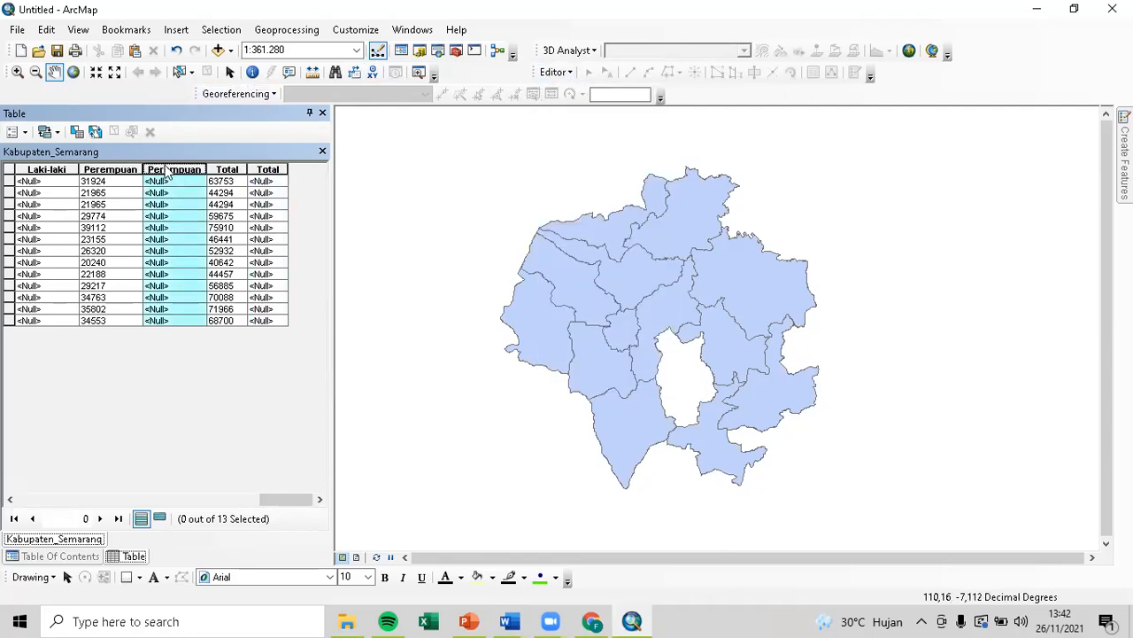
left_click_drag(276, 503, 254, 499)
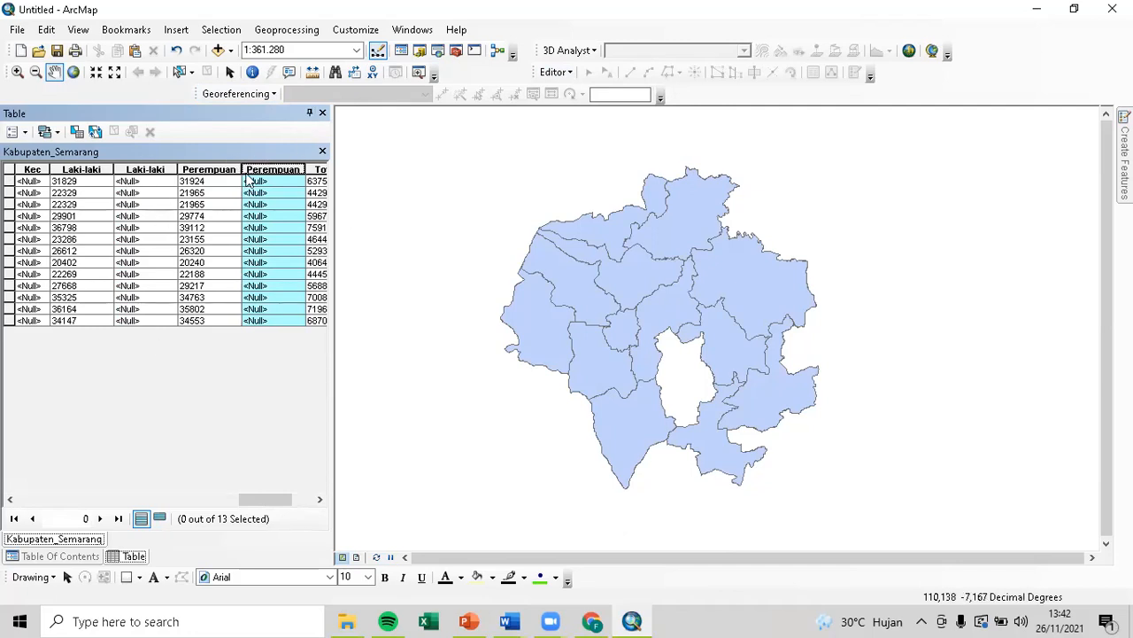
left_click(322, 113)
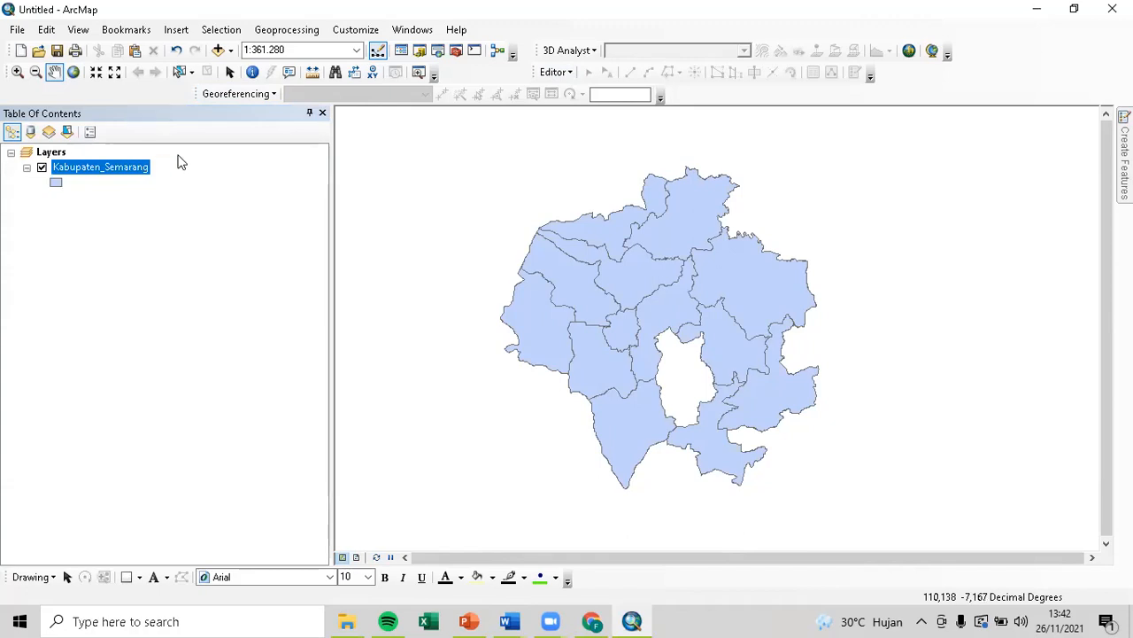
Export the joined layer to the File GIS JOIN folder as Kabupaten_Semarangjoin.shp.
right_click(133, 171)
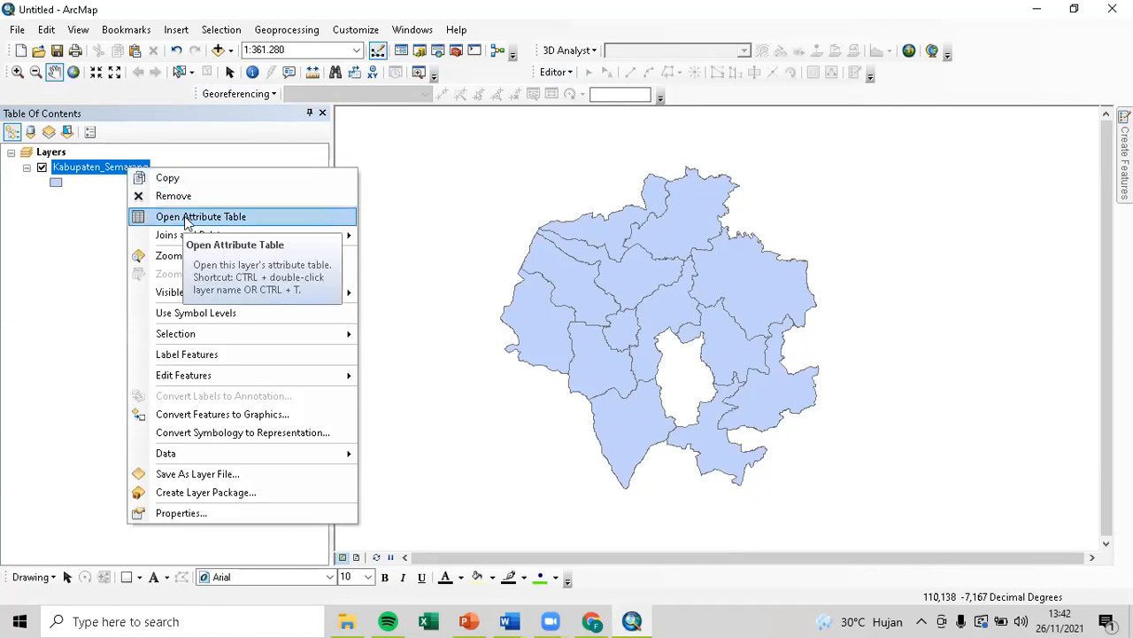
mouse_move(241, 454)
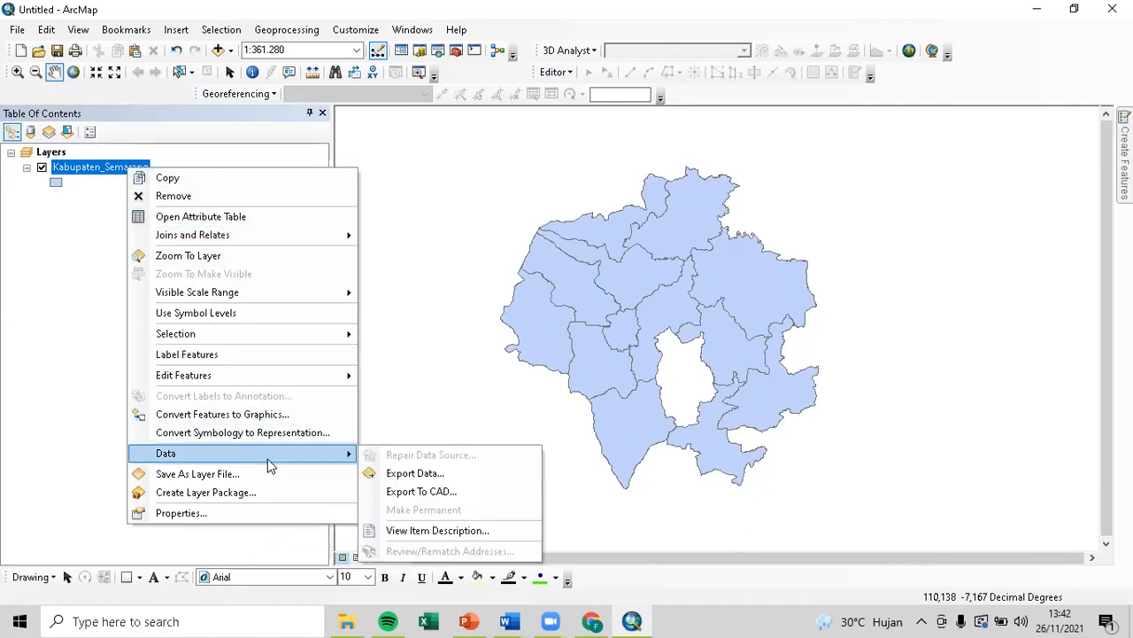
left_click(409, 474)
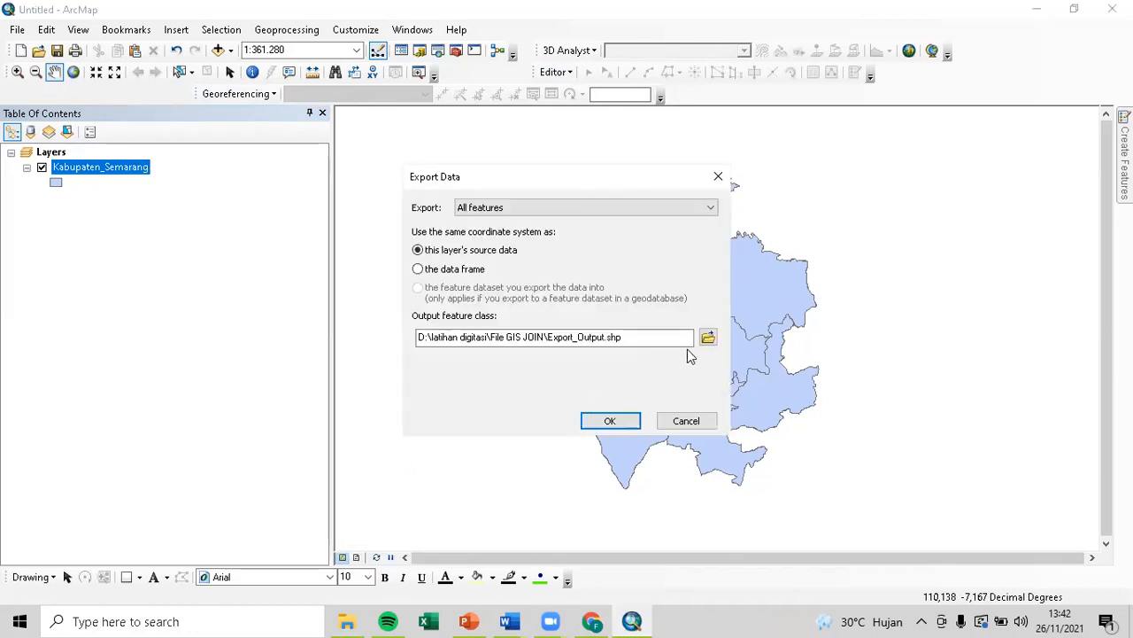
left_click(708, 338)
left_click(588, 201)
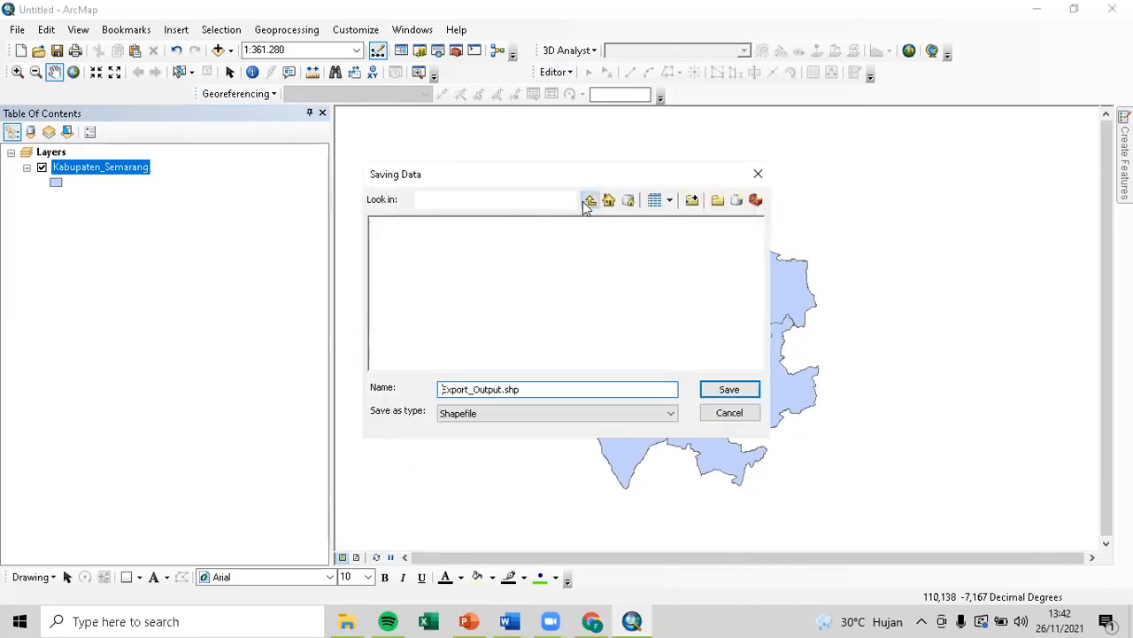
double_click(434, 262)
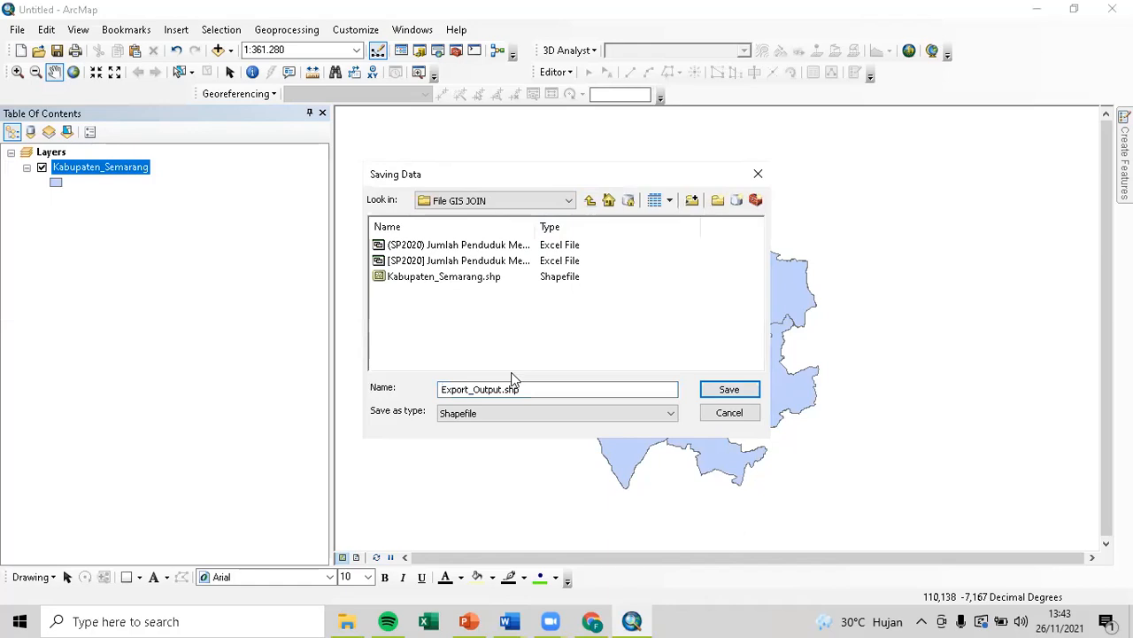
left_click(470, 277)
left_click(532, 390)
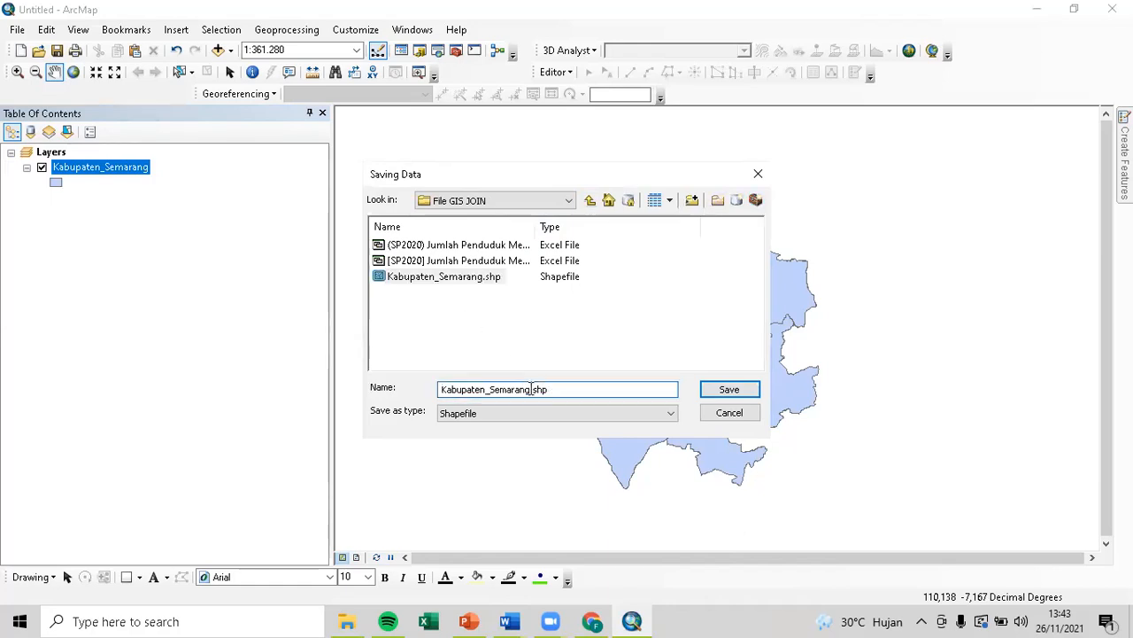
type("join")
key("Return")
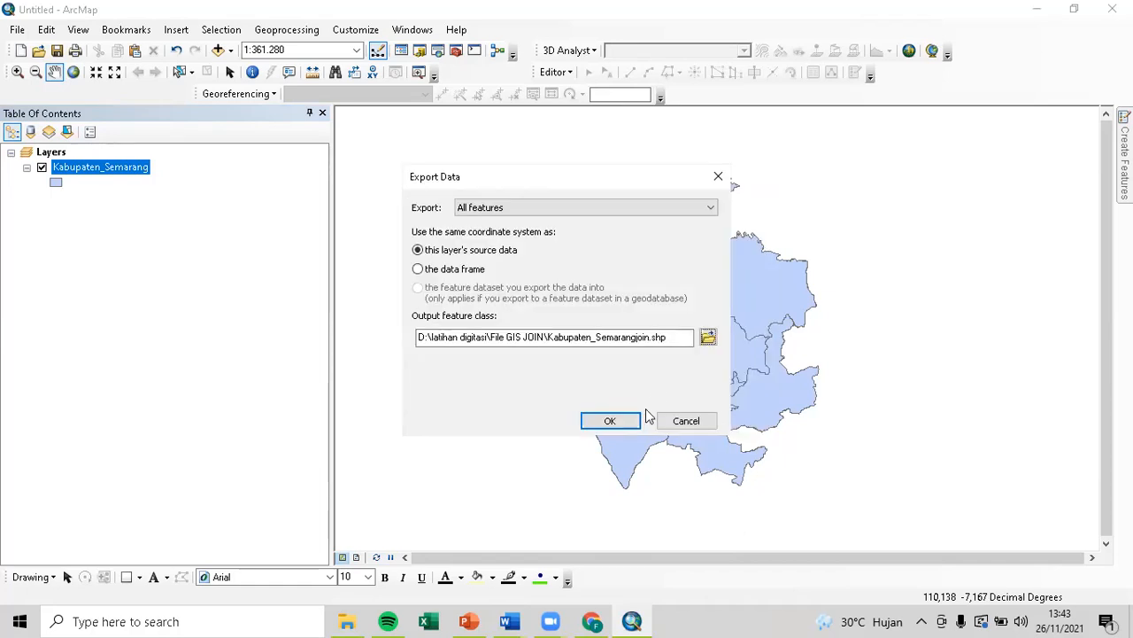
left_click(627, 416)
Add Kabupaten_Semarangjoin to the map, remove the original layer, and open the new attribute table.
left_click(629, 370)
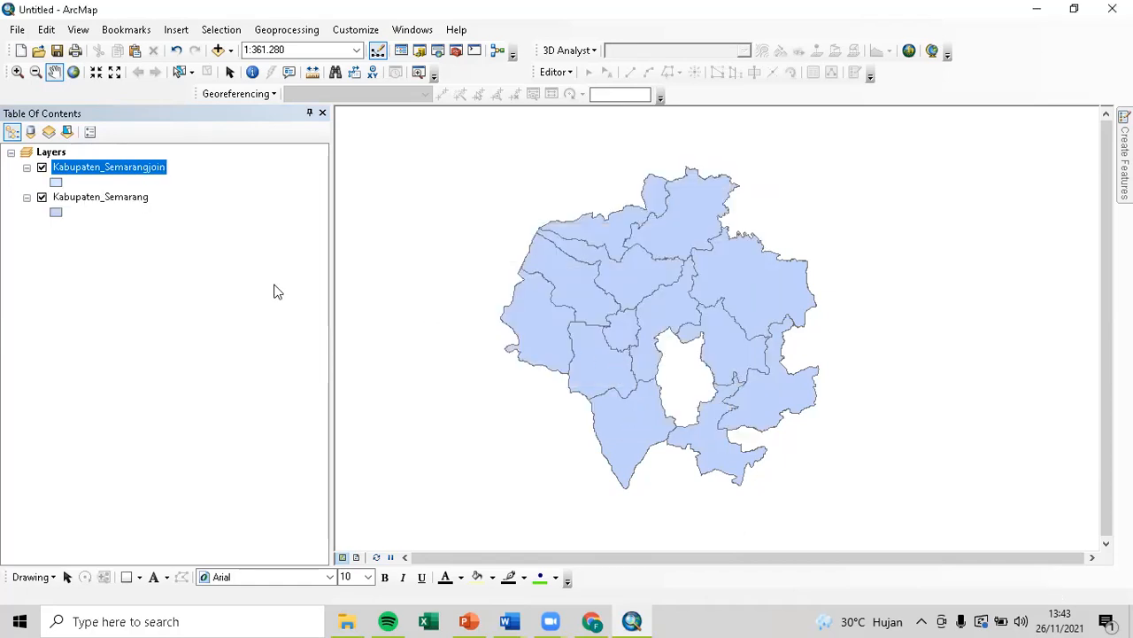
right_click(119, 195)
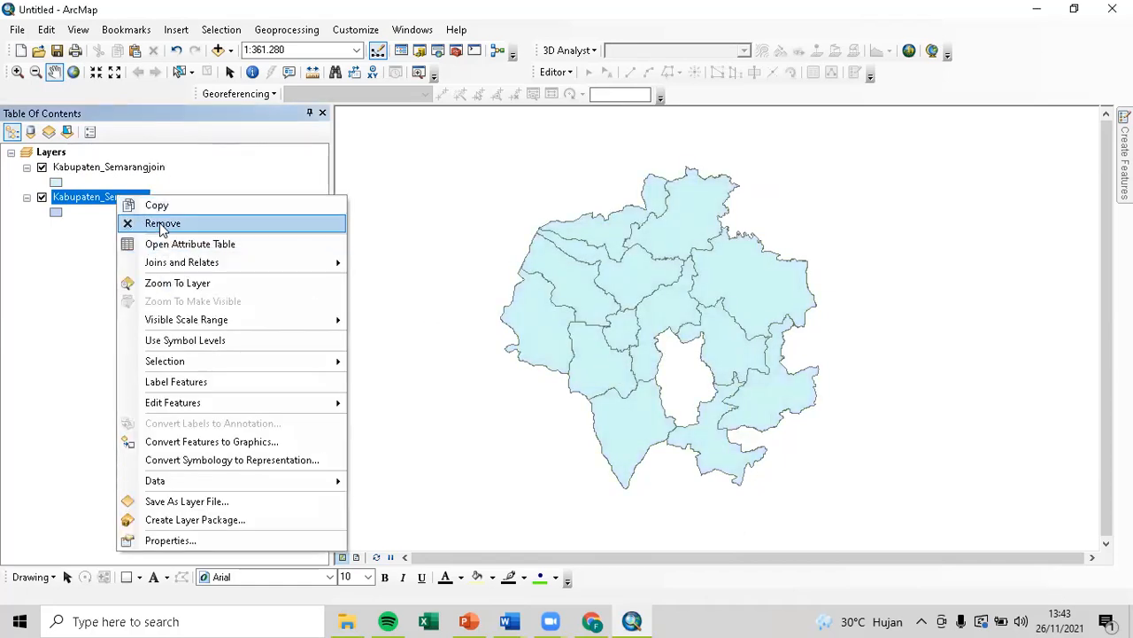
left_click(155, 221)
right_click(145, 171)
left_click(196, 214)
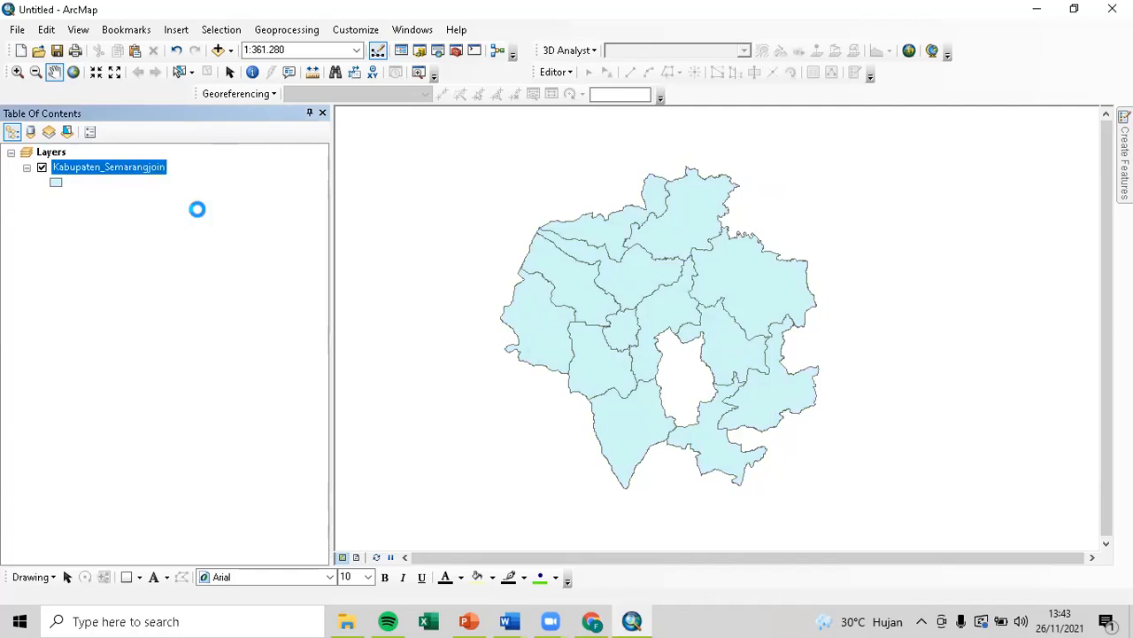
left_click_drag(43, 500, 317, 532)
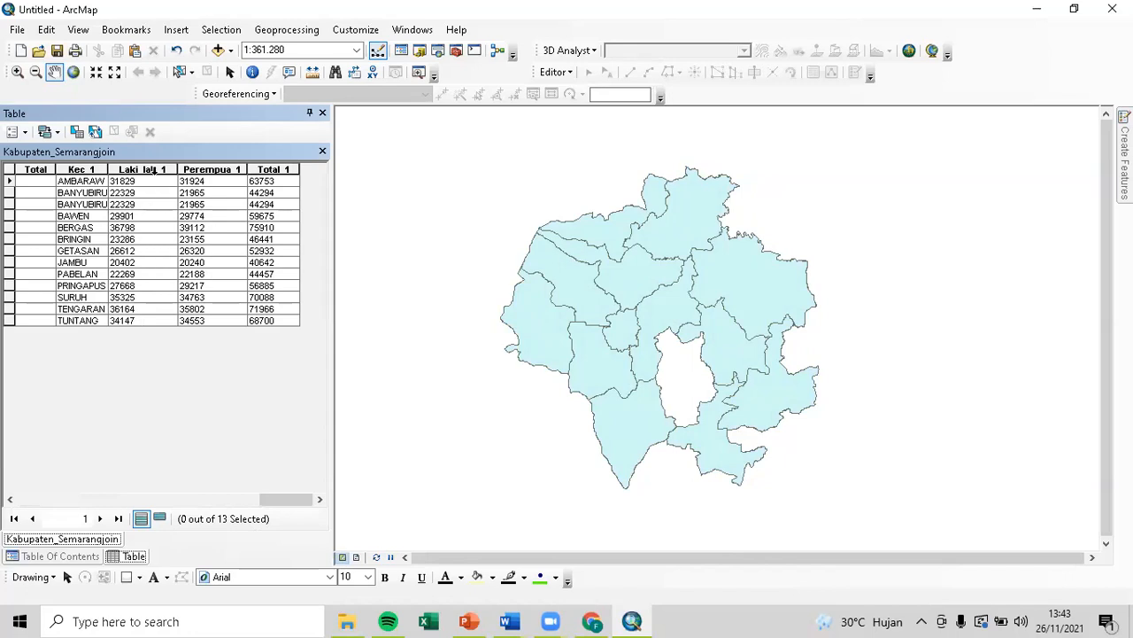
Close the table, browse Categories and Graduated colors symbology for Kabupaten_Semarangjoin, then cancel.
left_click_drag(282, 495, 381, 495)
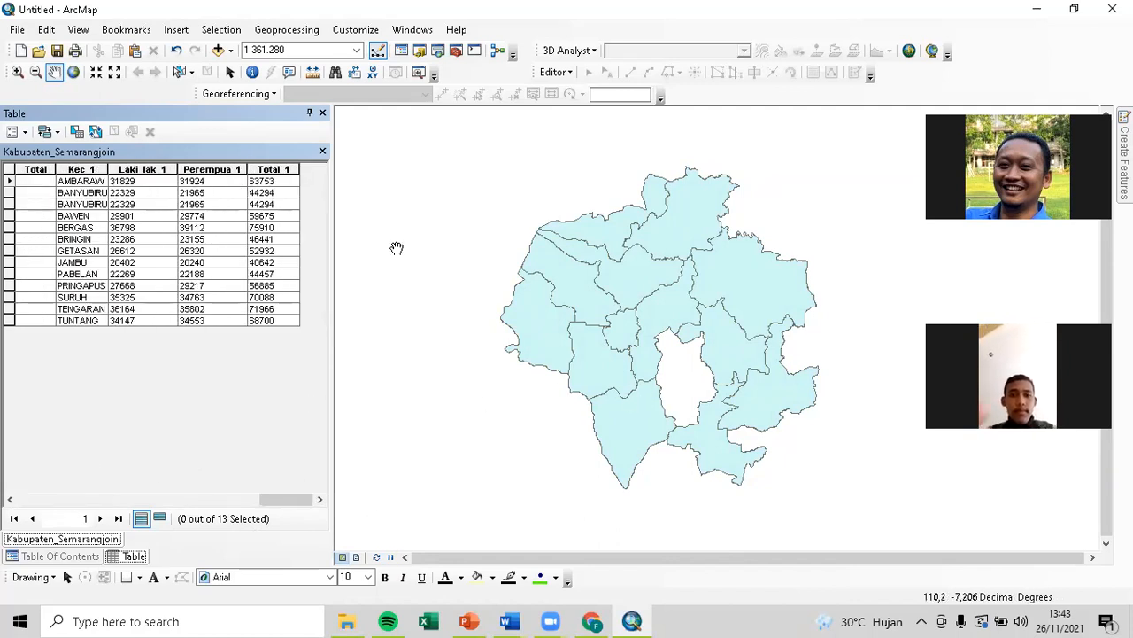
left_click(322, 112)
double_click(127, 166)
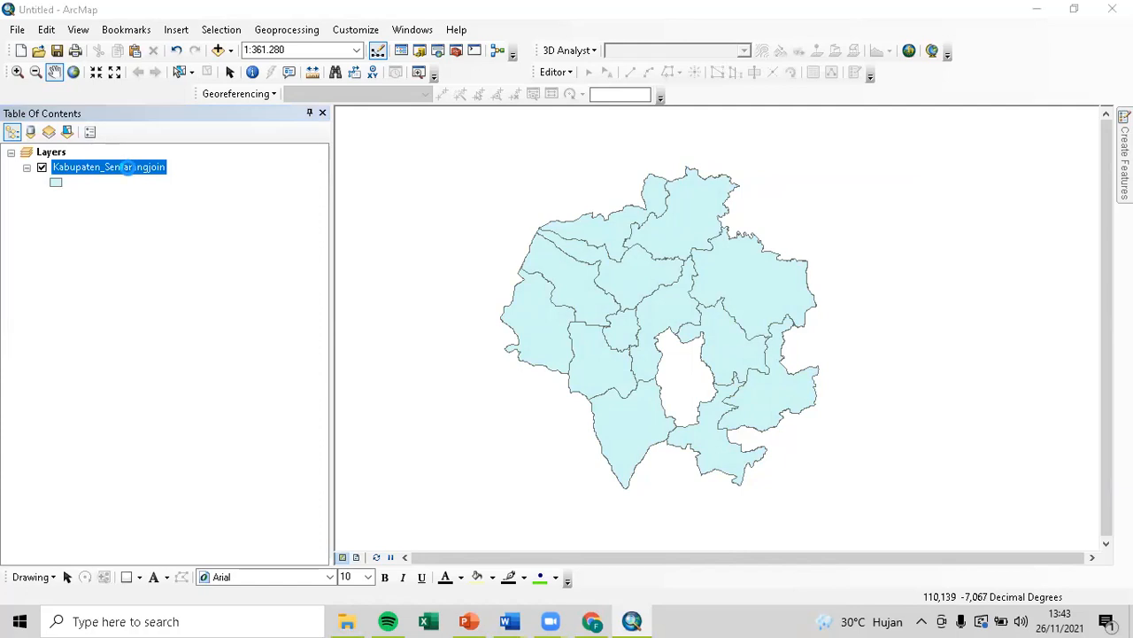
left_click(491, 125)
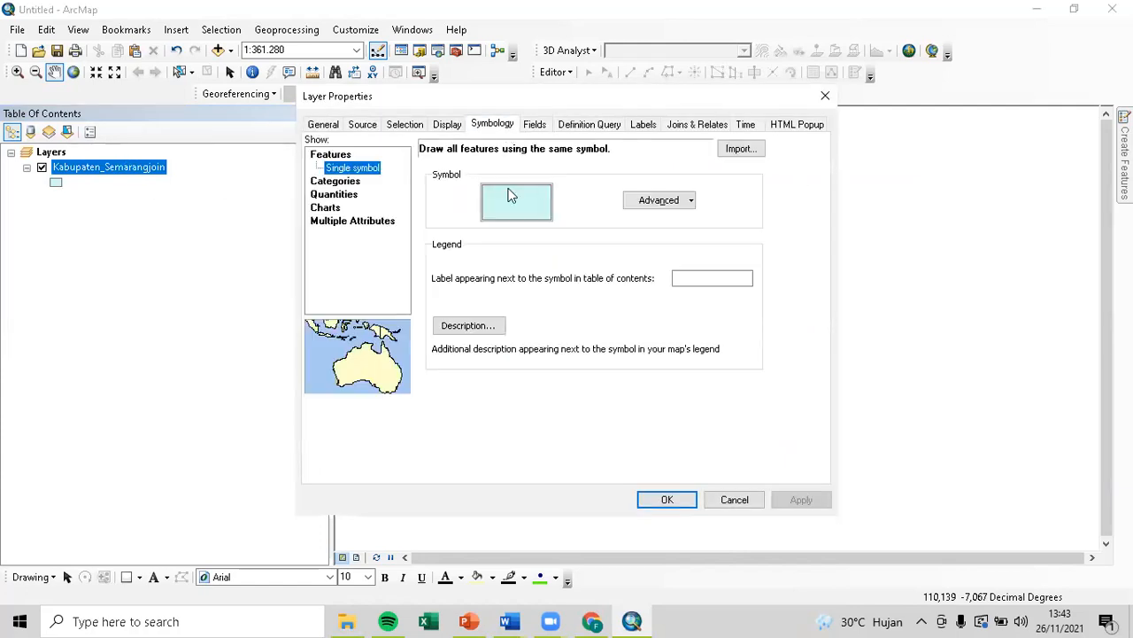
left_click(353, 181)
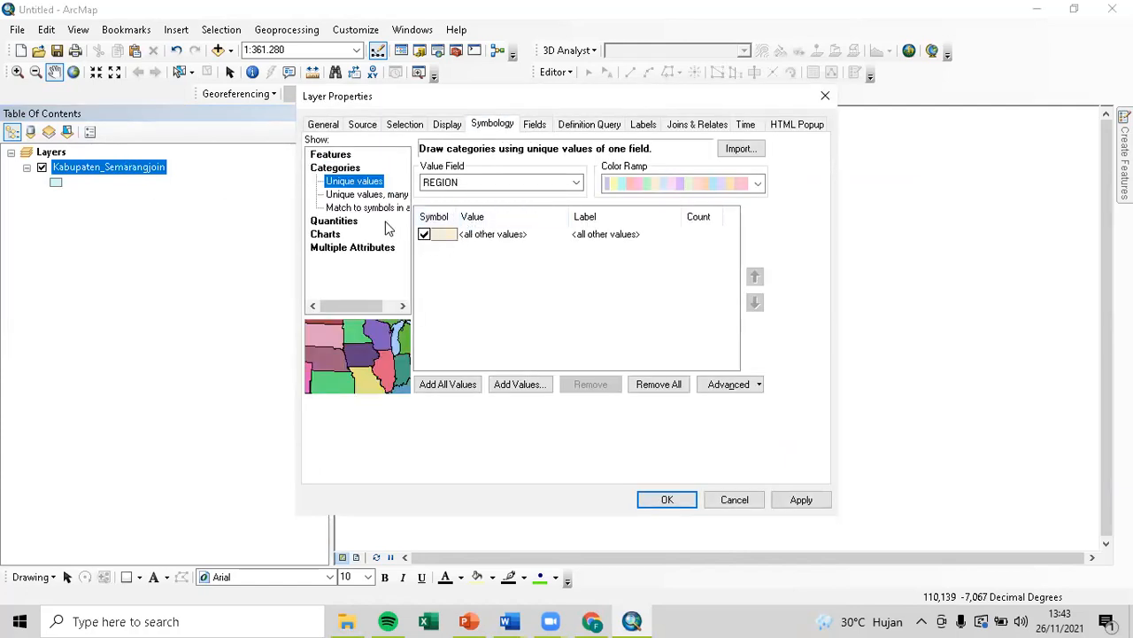
left_click(349, 222)
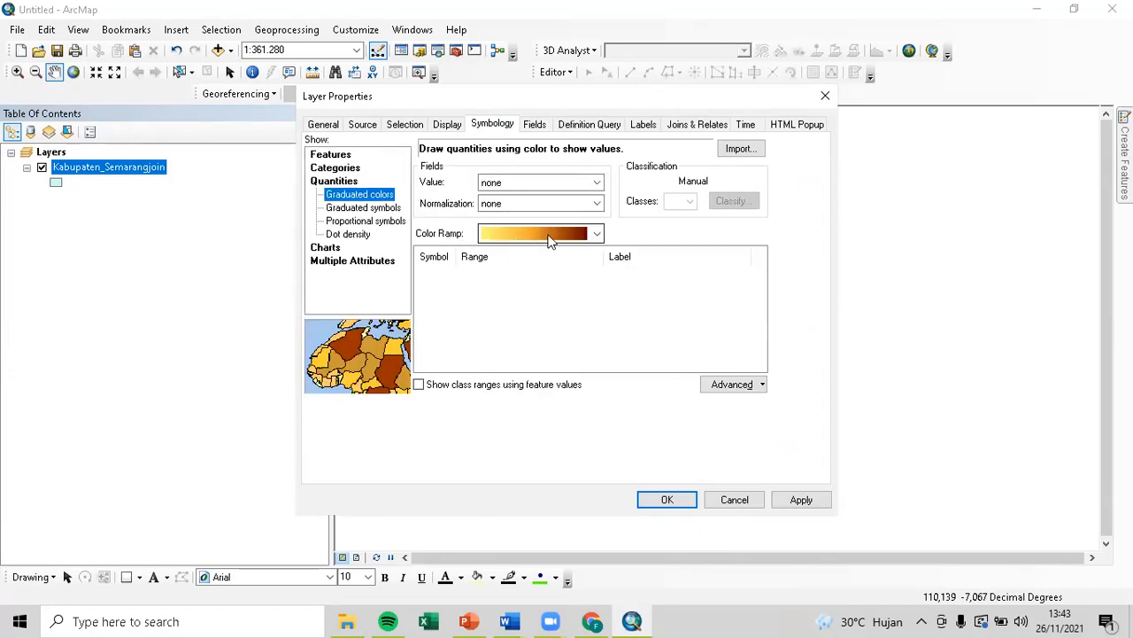
left_click(596, 183)
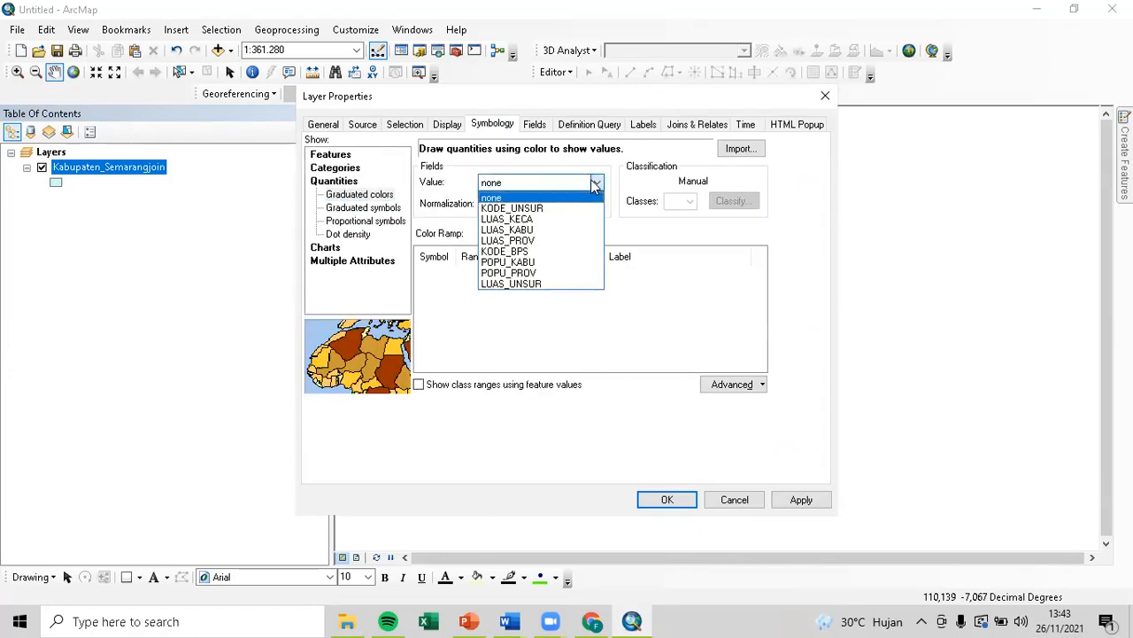
left_click(653, 222)
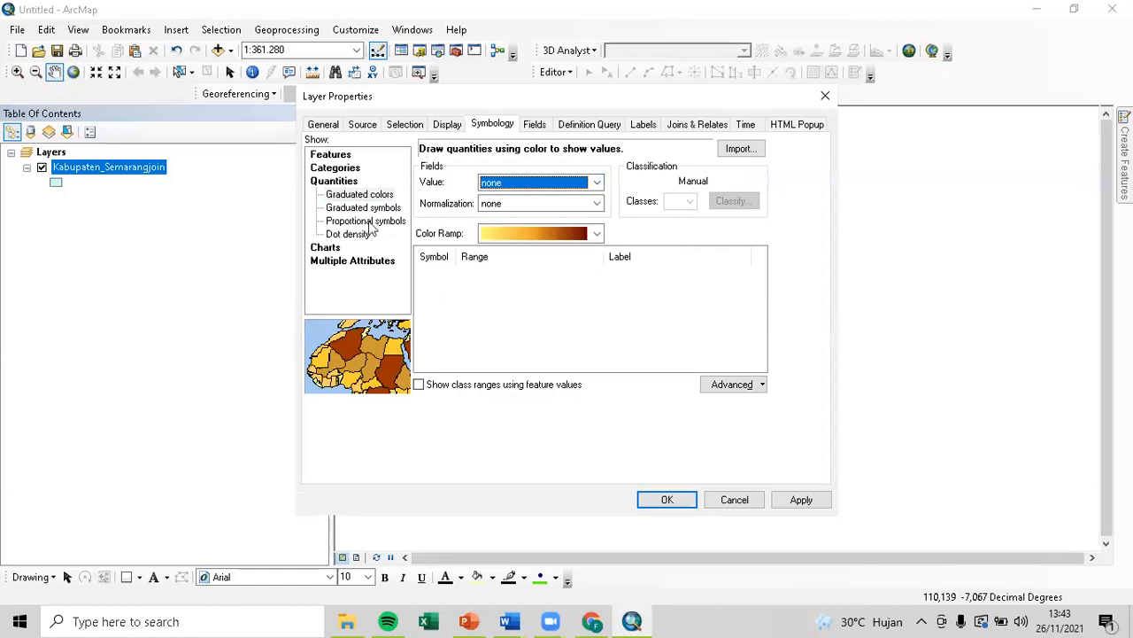
left_click(337, 169)
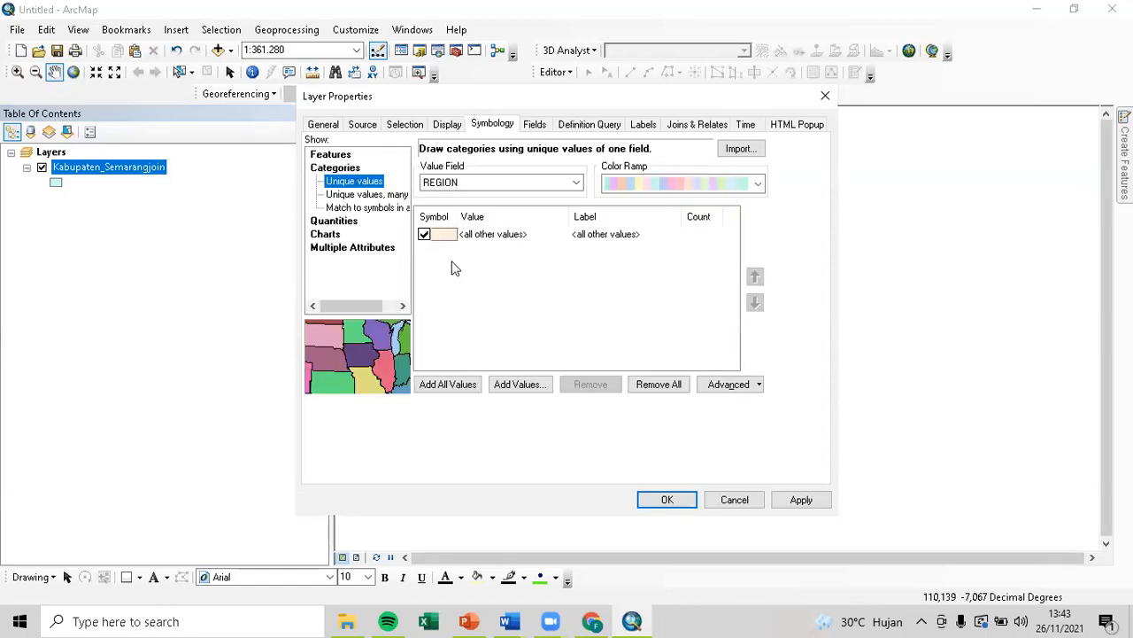
left_click(339, 156)
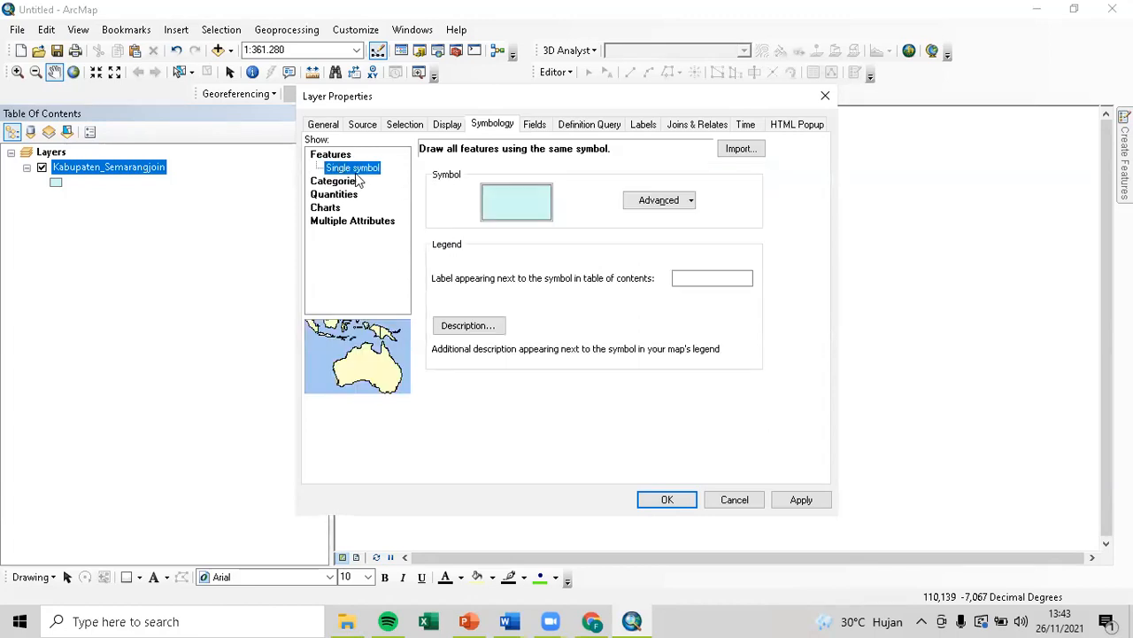
left_click(358, 180)
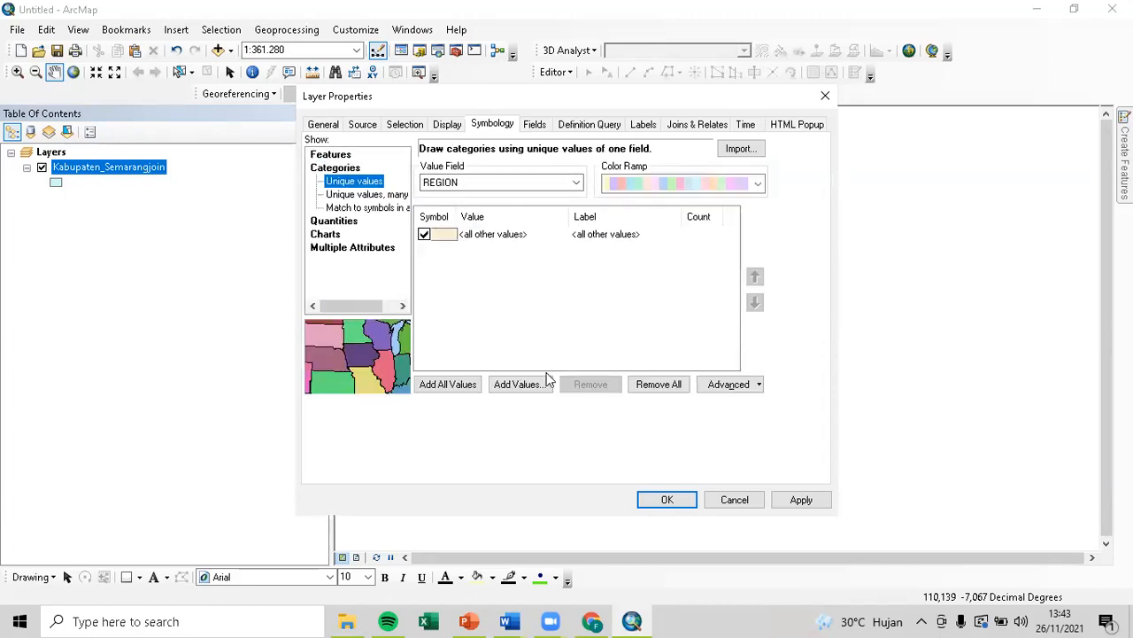
left_click(735, 499)
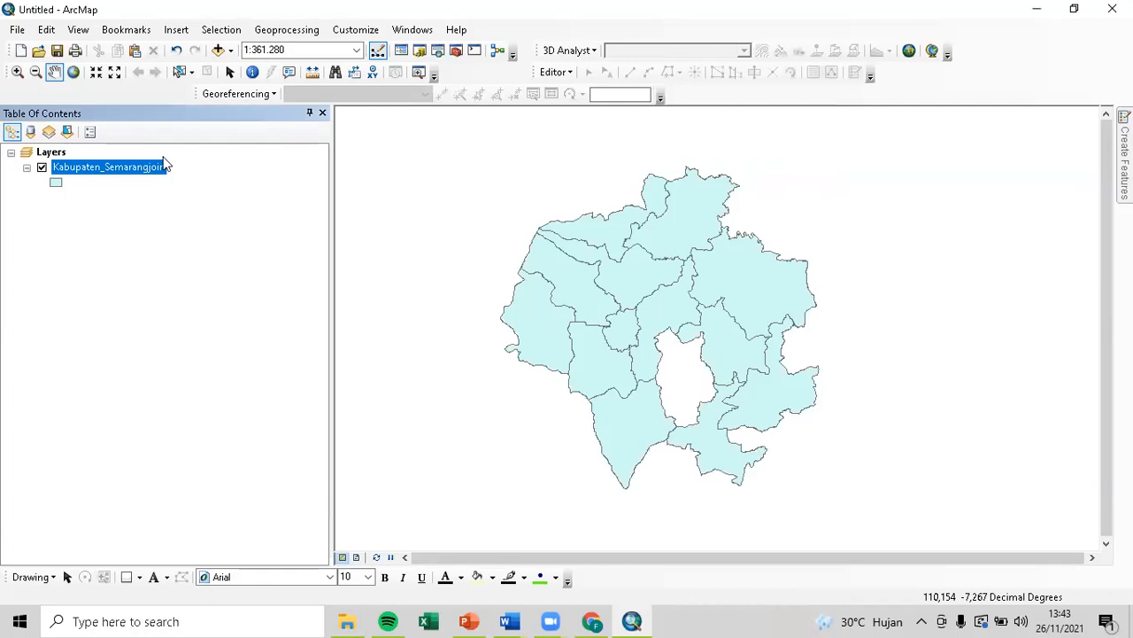
Open the attribute table and inspect the Total_1 field's properties and data type.
right_click(133, 178)
left_click(182, 218)
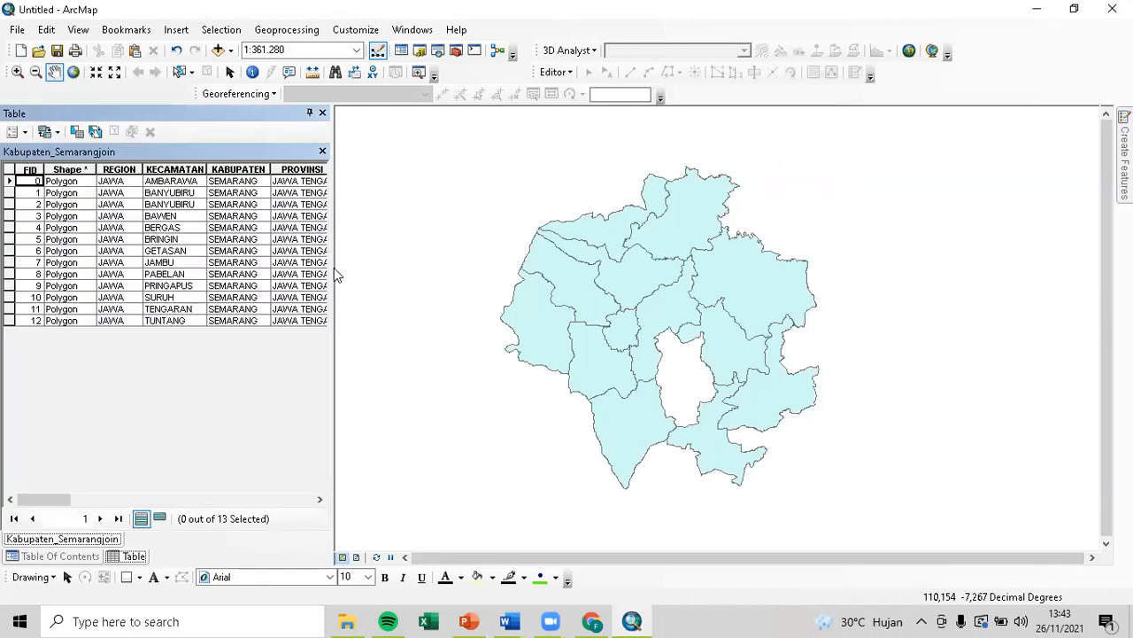
left_click_drag(59, 499, 309, 537)
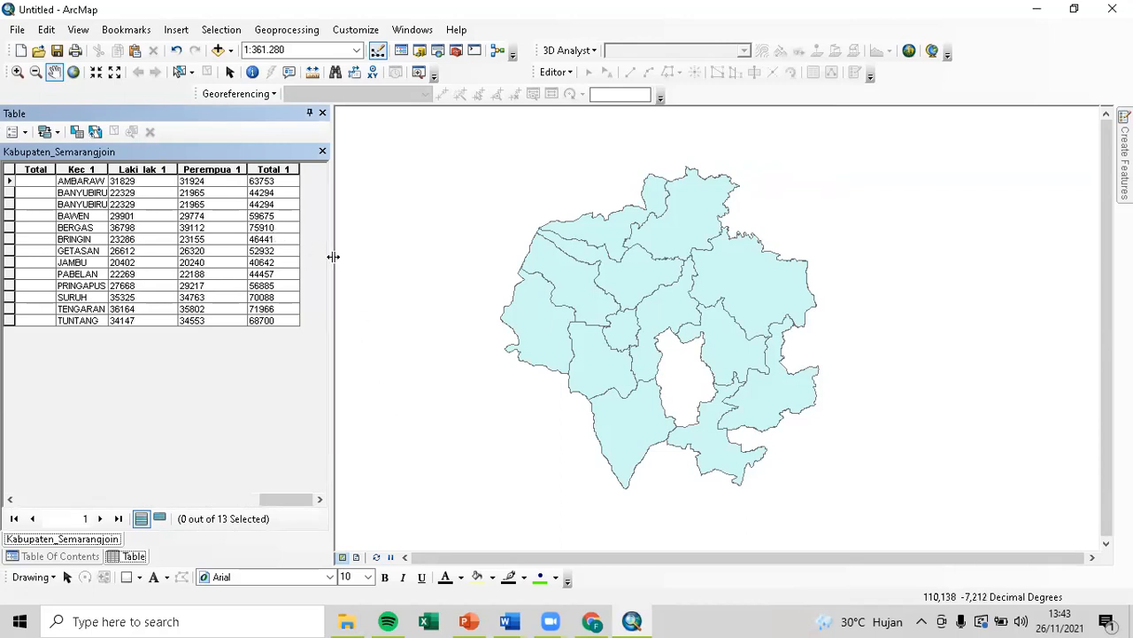
right_click(282, 171)
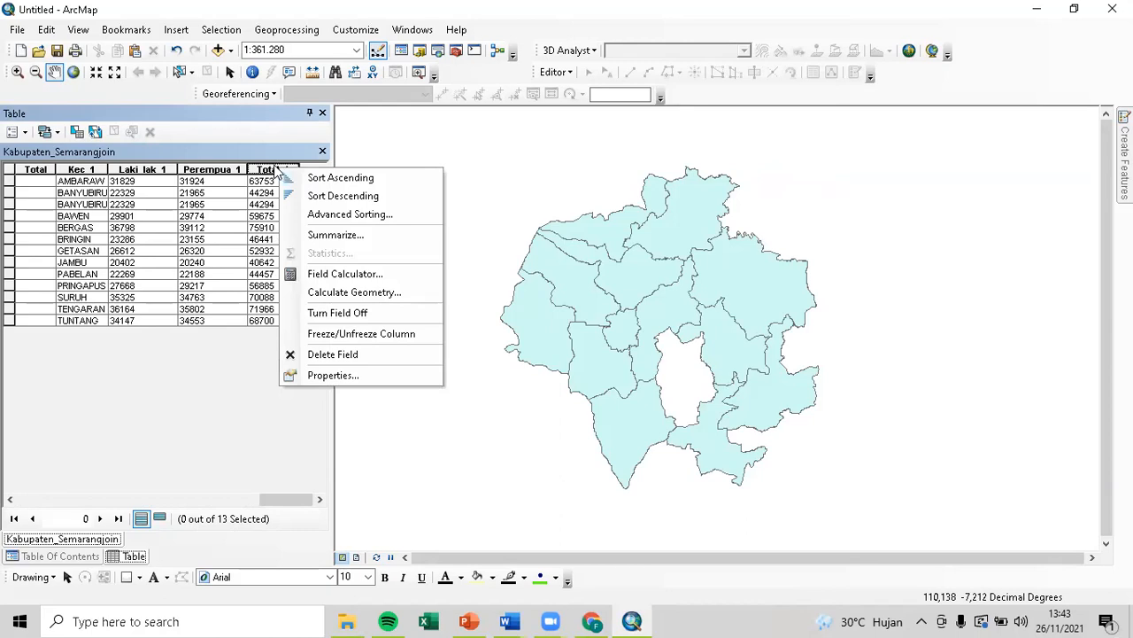
left_click(315, 376)
left_click_drag(550, 211, 450, 217)
left_click_drag(574, 205, 466, 207)
left_click(594, 460)
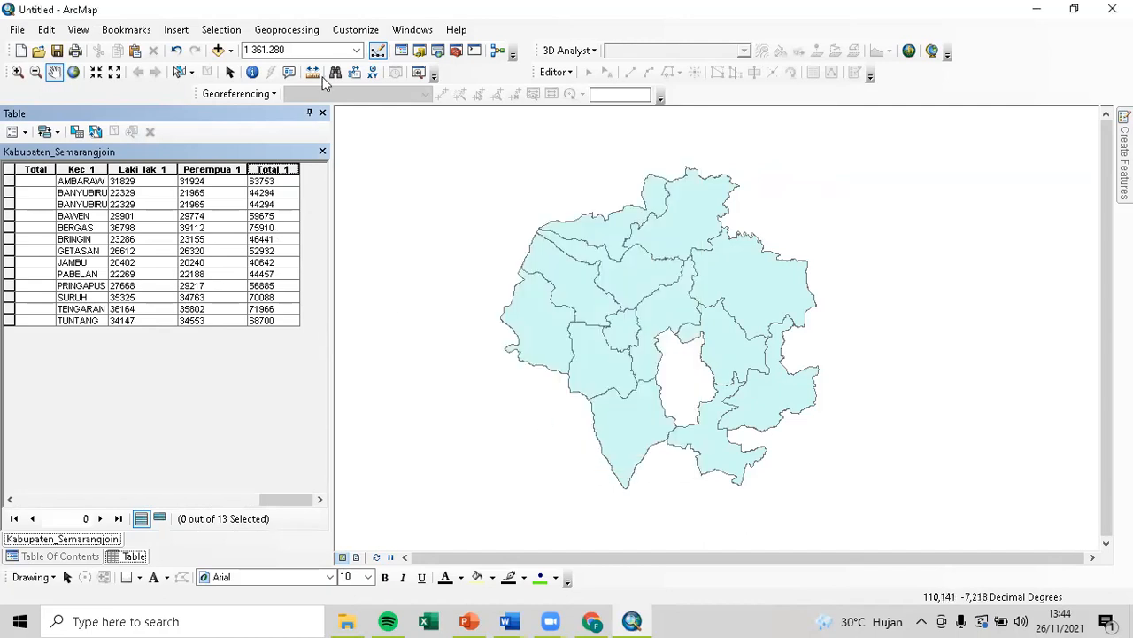
Try Graduated colors and Graduated symbols symbology fields, then cancel without changes.
left_click(322, 113)
right_click(110, 169)
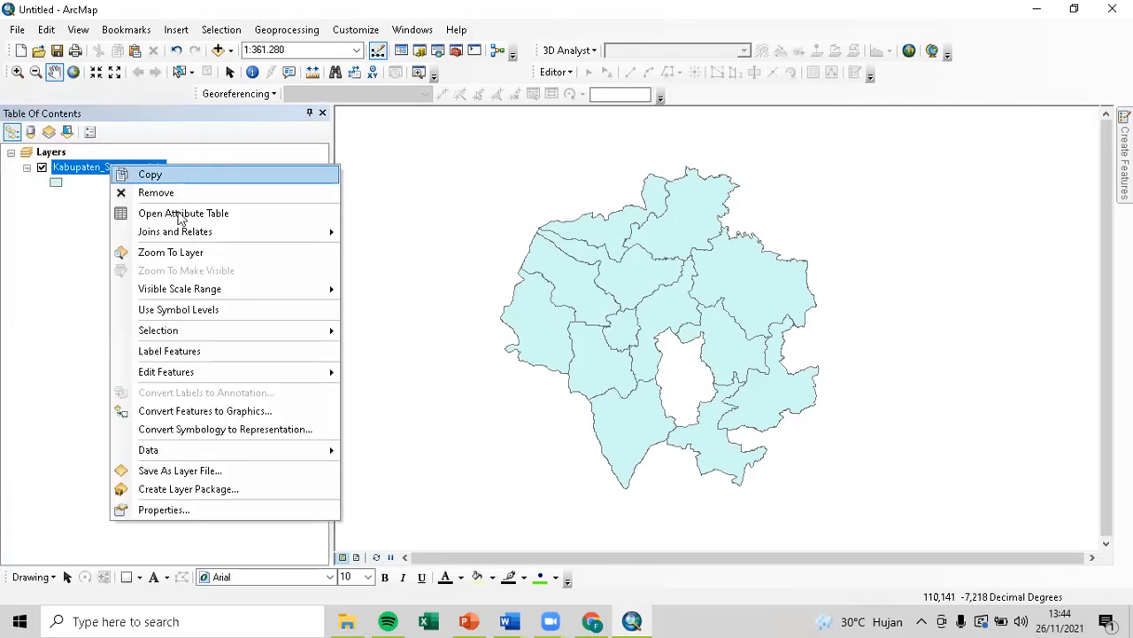
left_click(185, 507)
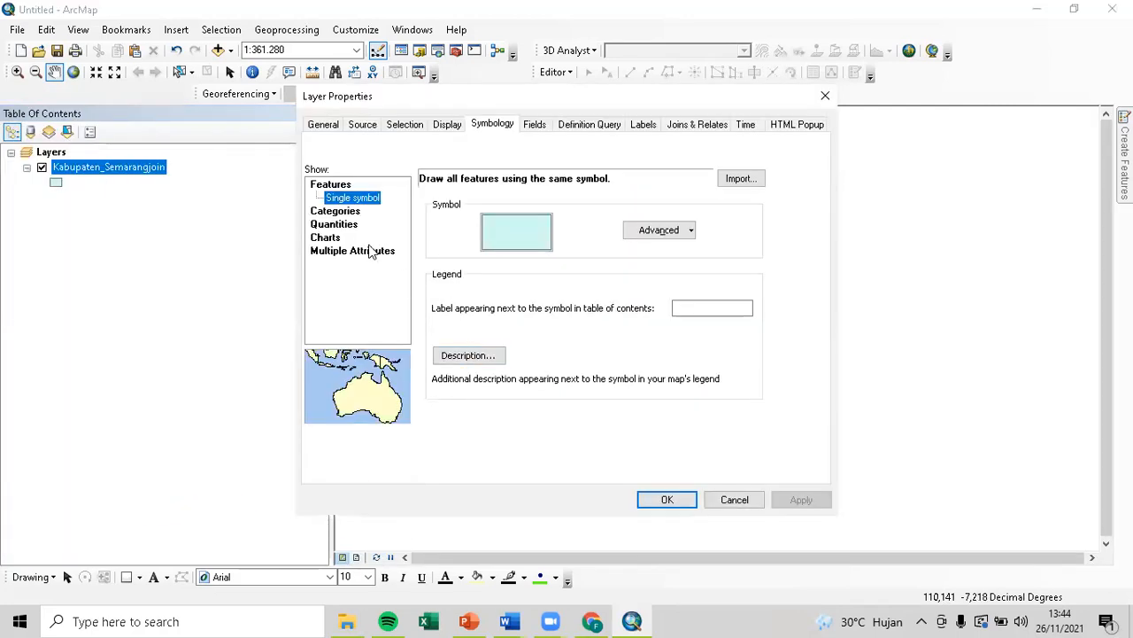
left_click(347, 225)
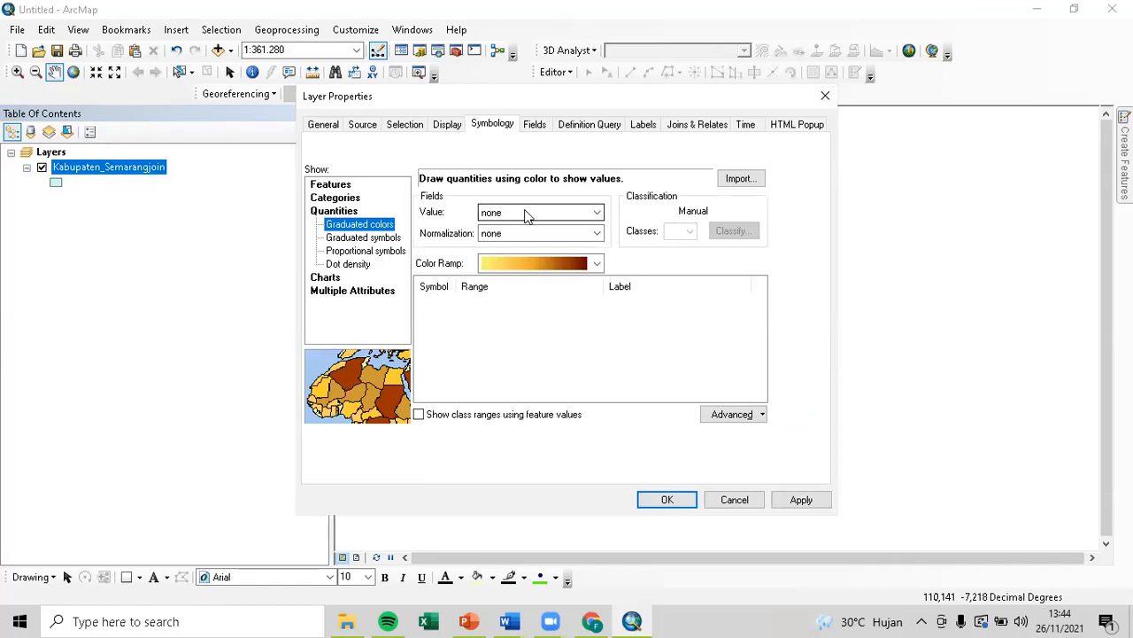
left_click(526, 212)
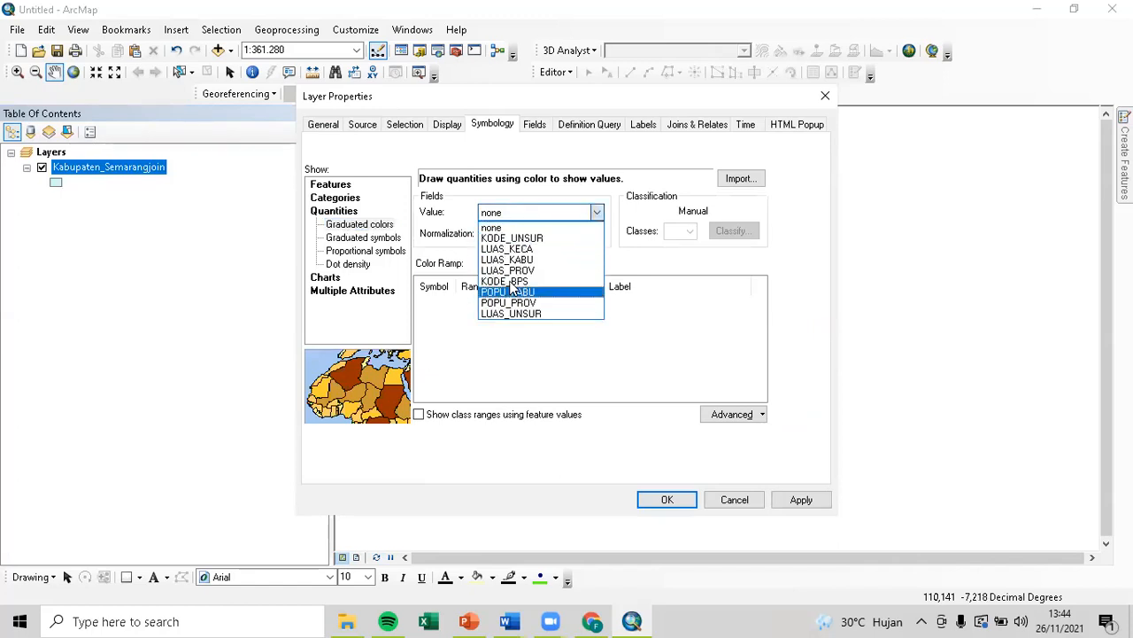
left_click(367, 239)
left_click(365, 238)
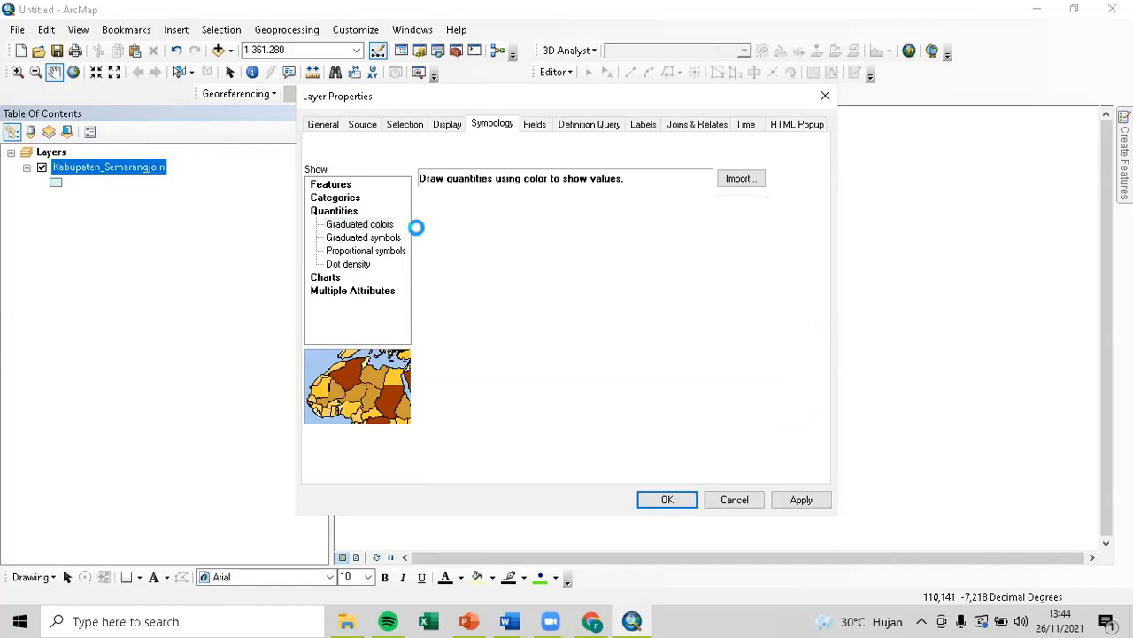
left_click(581, 216)
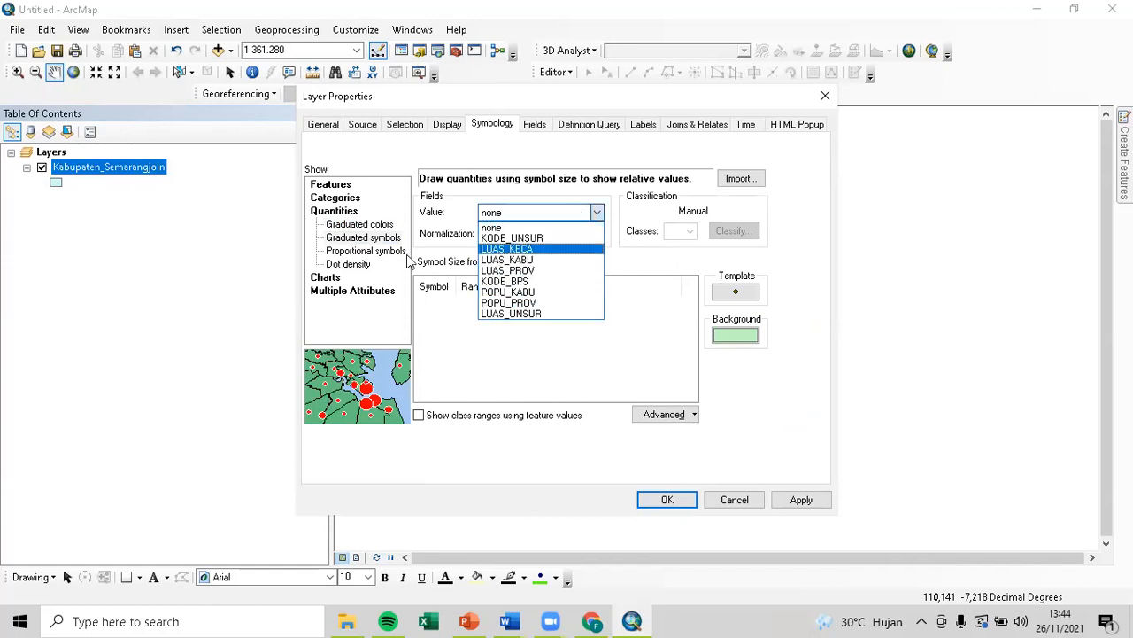
left_click(740, 505)
left_click(734, 499)
Reopen the Kabupaten_Semarangjoin attribute table and bring up its Table Options.
right_click(139, 170)
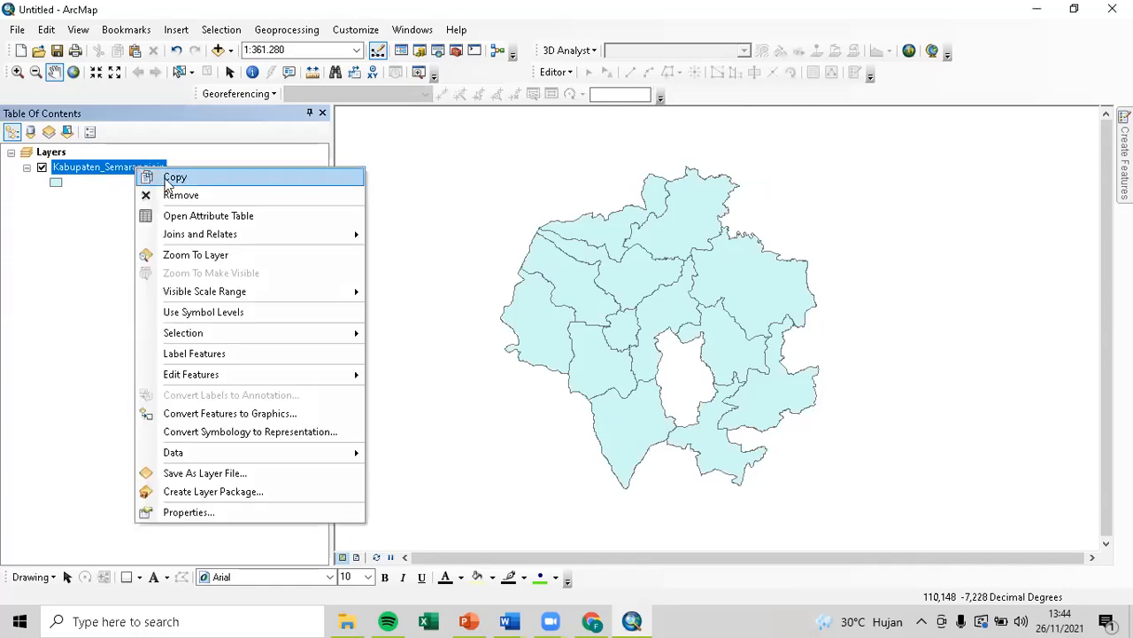
left_click(196, 215)
left_click_drag(62, 505, 302, 512)
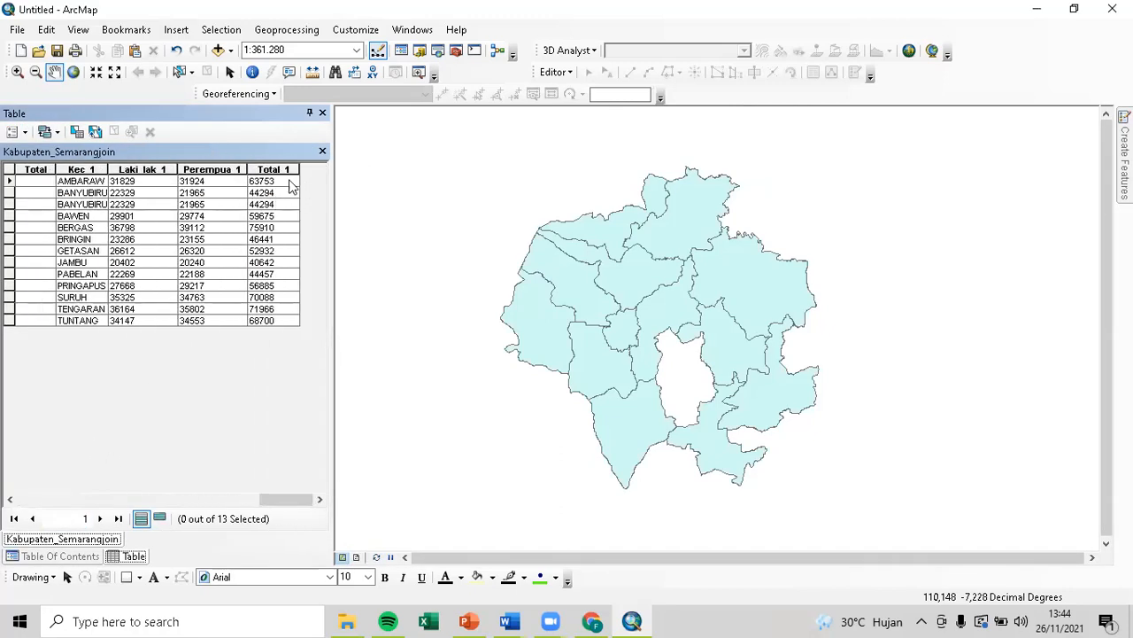
left_click(13, 131)
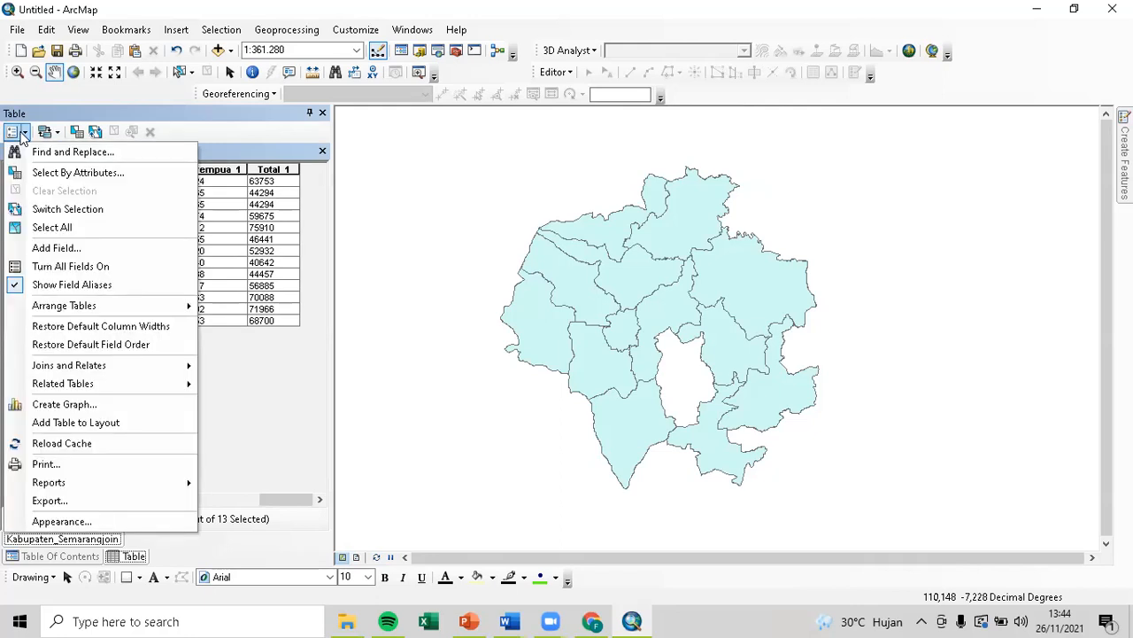
Add a Float field named Jml with precision 10 and scroll the new column into view.
left_click(98, 250)
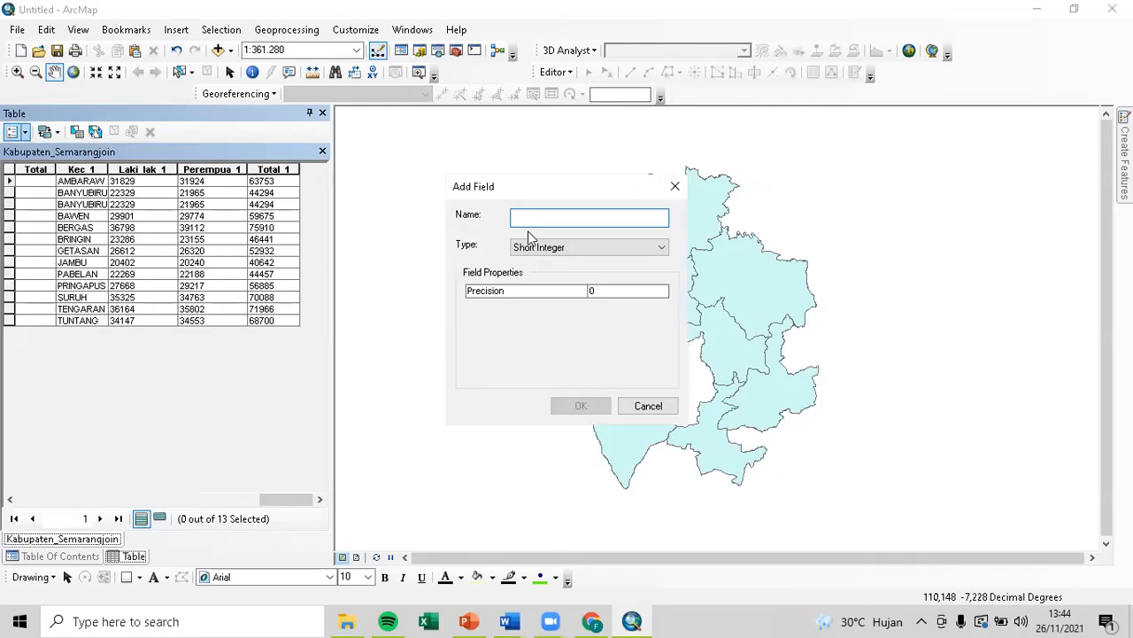
type("Jml")
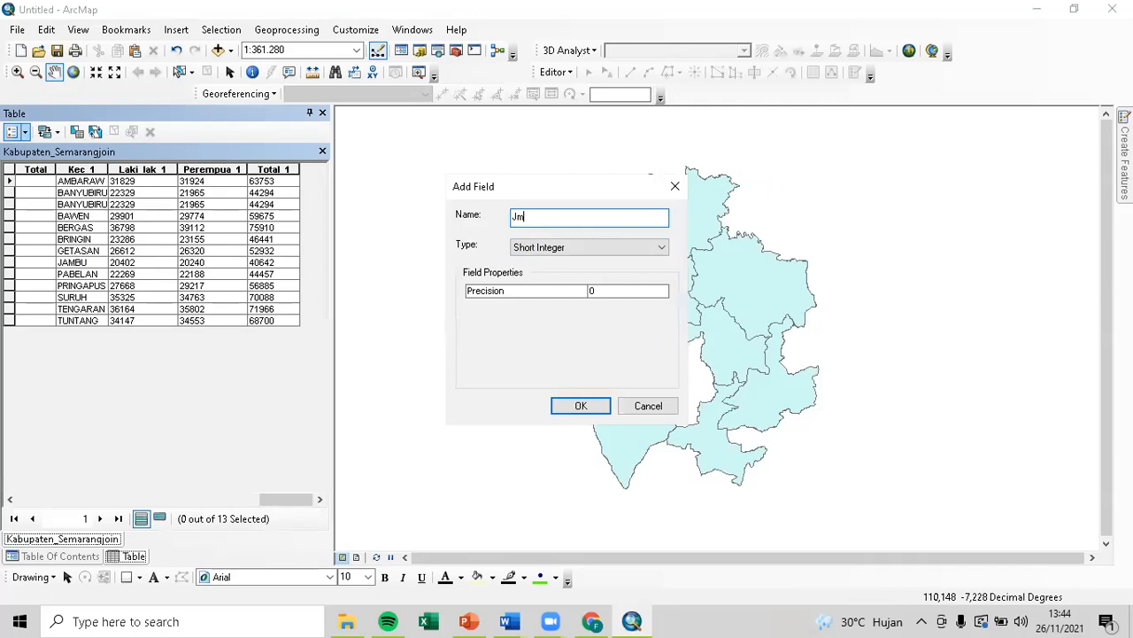
left_click(552, 247)
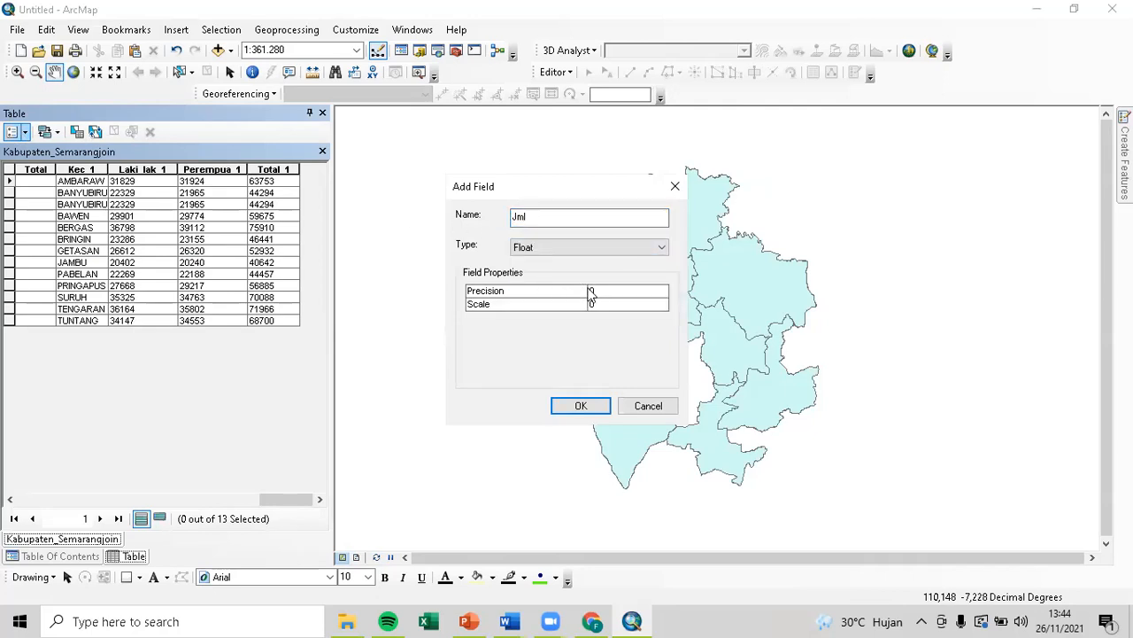
left_click(632, 295)
left_click(629, 304)
left_click(581, 405)
left_click_drag(281, 498, 363, 523)
left_click(304, 501)
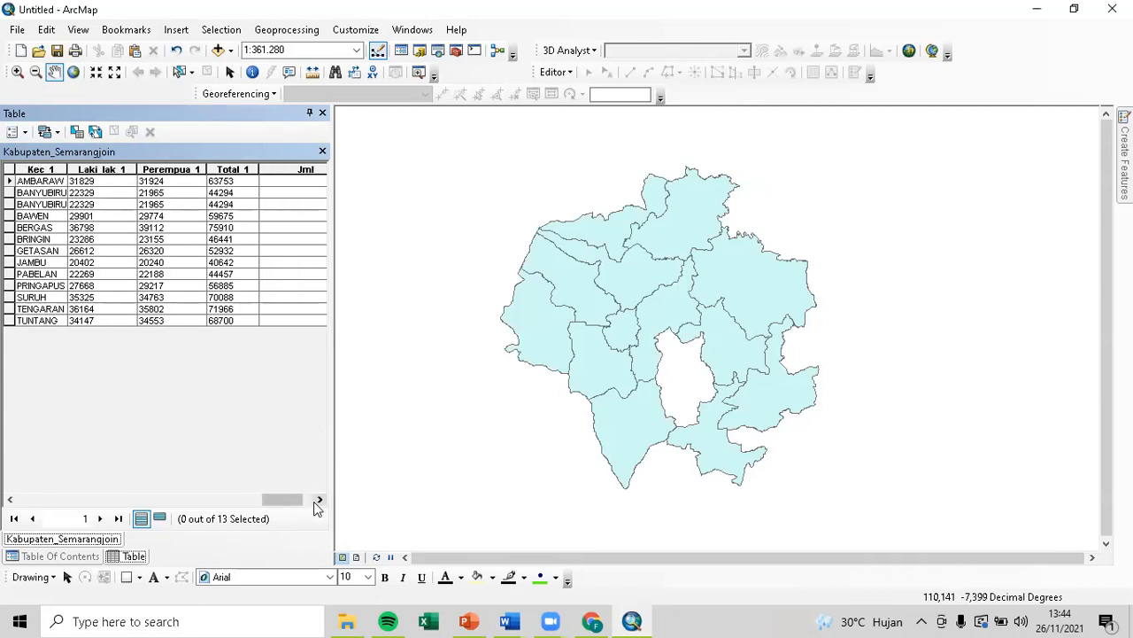
Calculate the Jml field as [Total_1] with the Field Calculator.
right_click(252, 168)
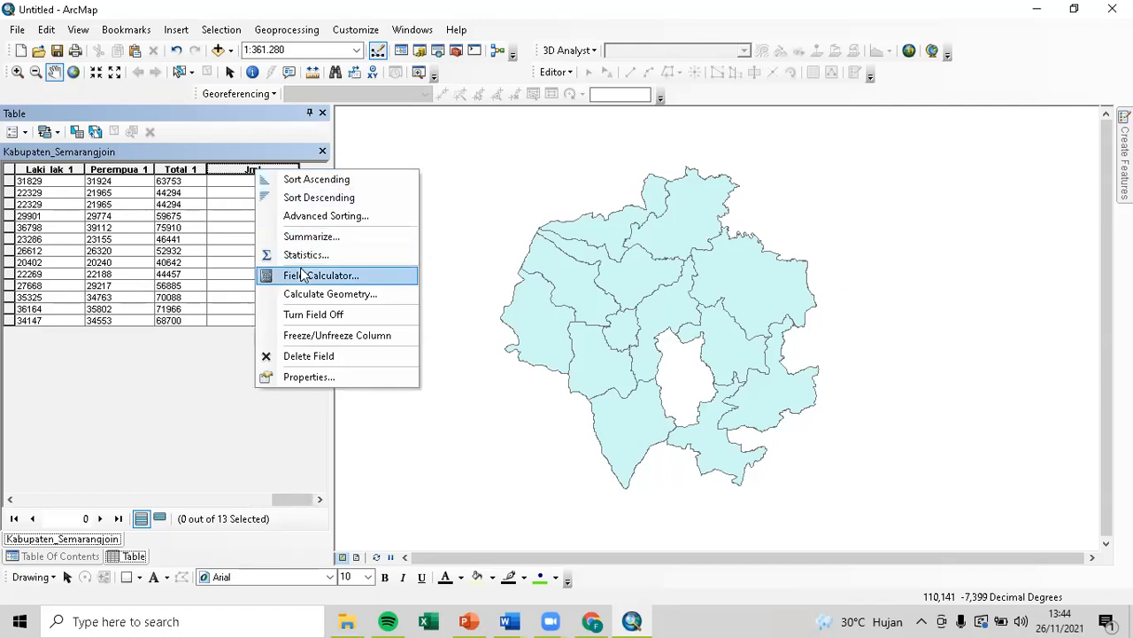
left_click(307, 277)
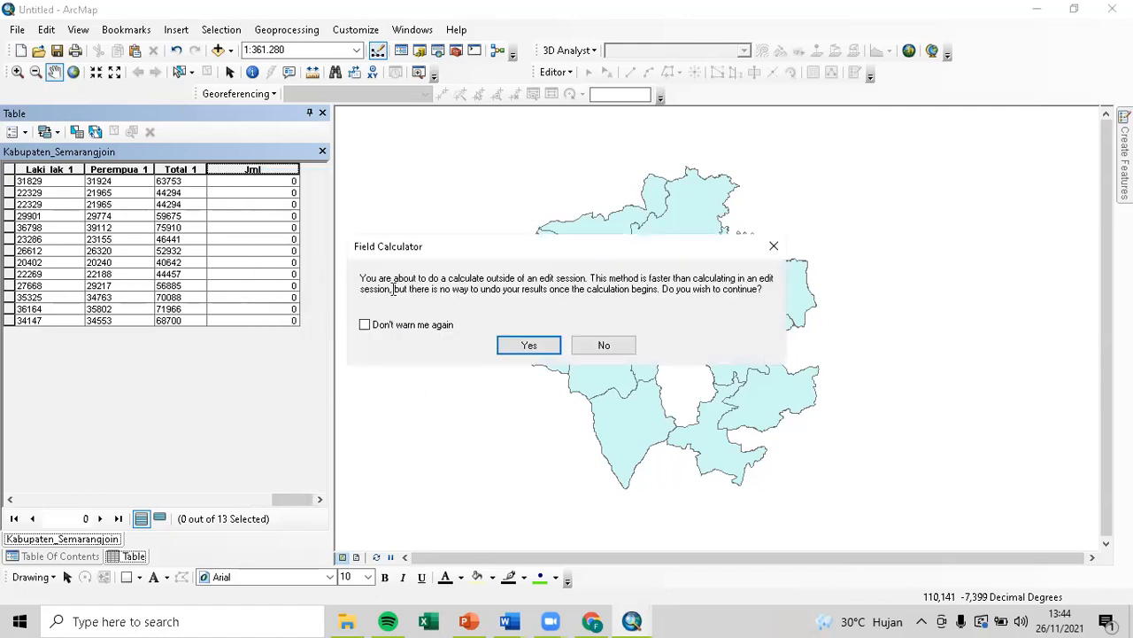
left_click(503, 339)
left_click(402, 331)
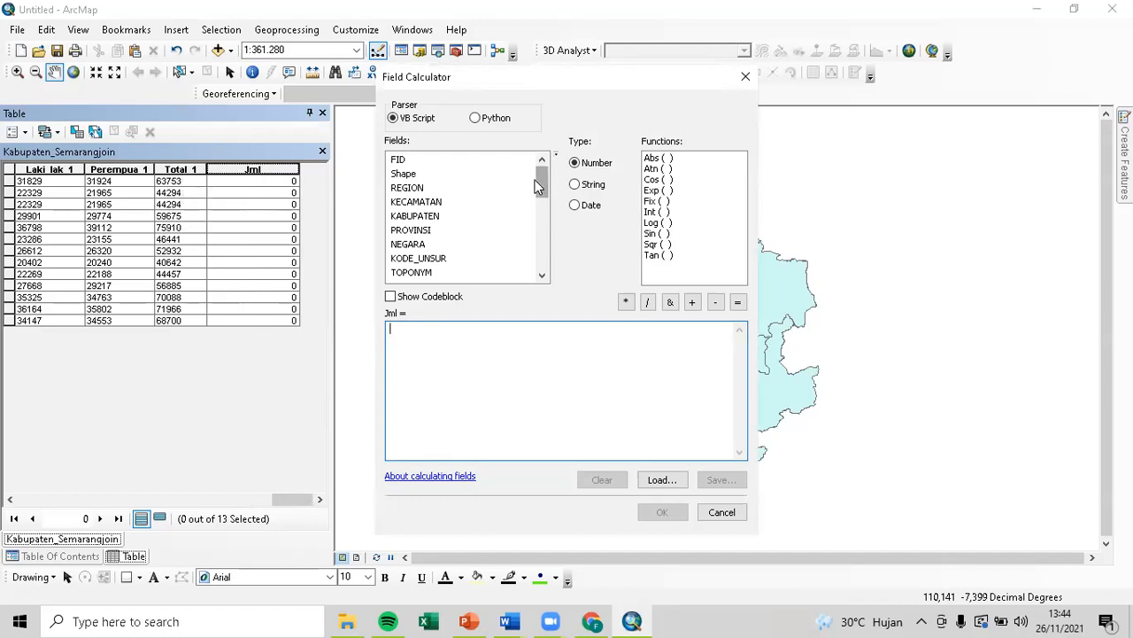
left_click_drag(542, 180, 545, 265)
double_click(405, 258)
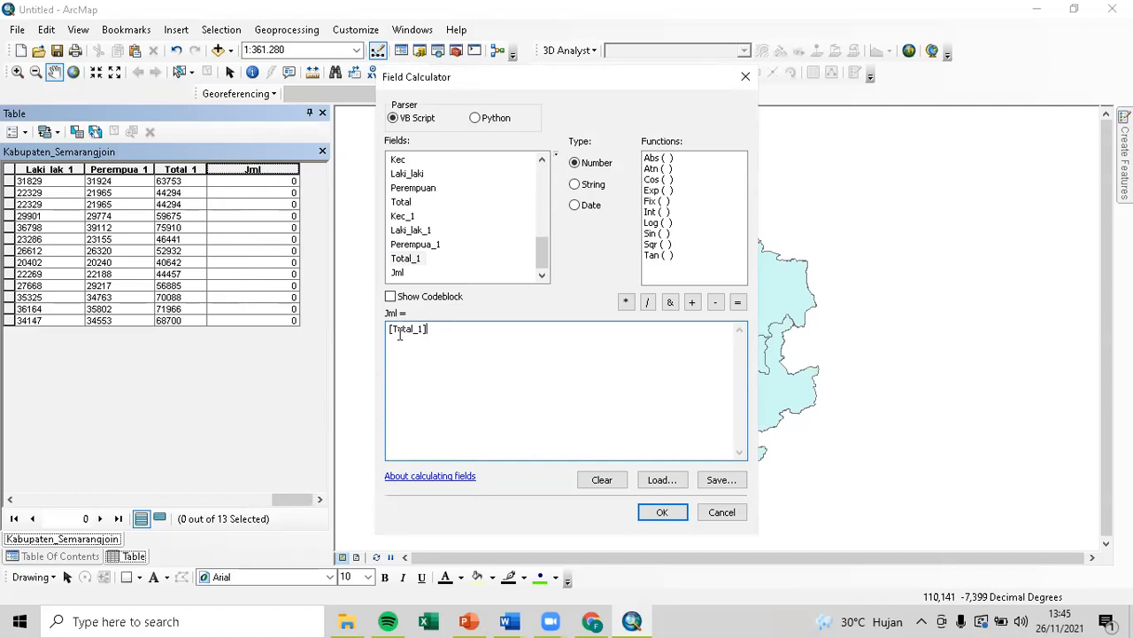
left_click(660, 511)
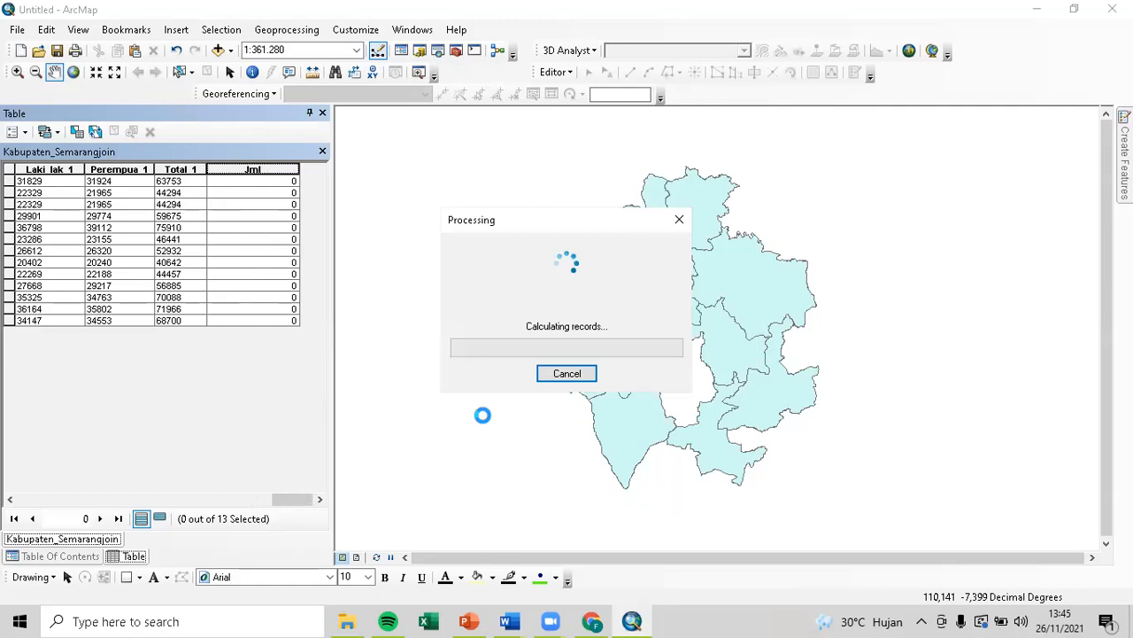
Dismiss the Jml column menu and close the attribute table.
right_click(281, 166)
left_click(248, 227)
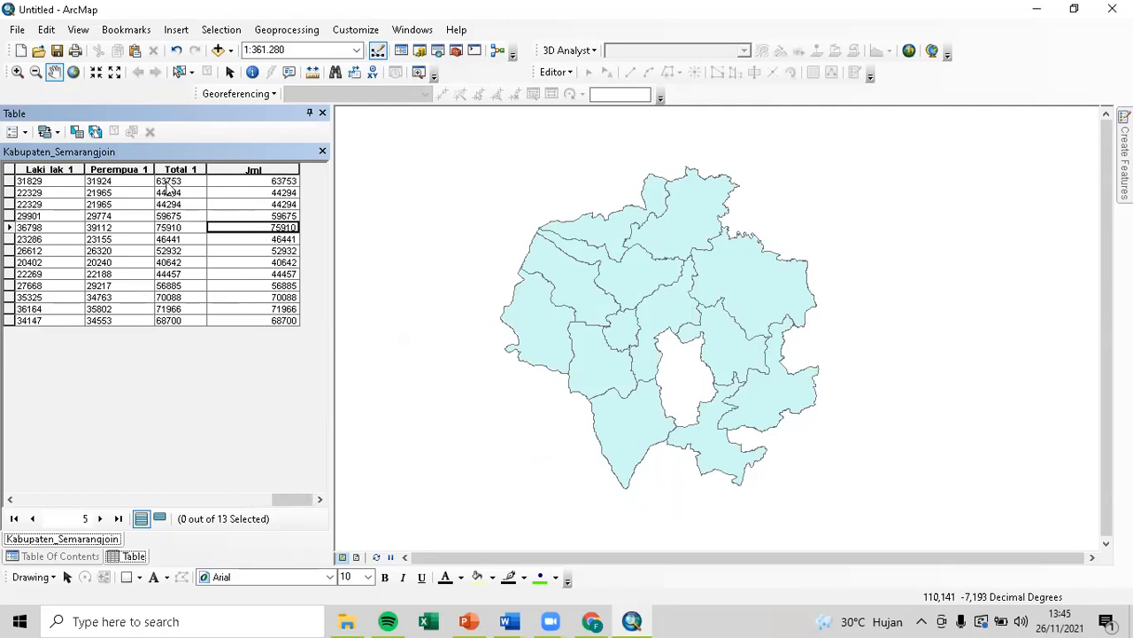
left_click(323, 112)
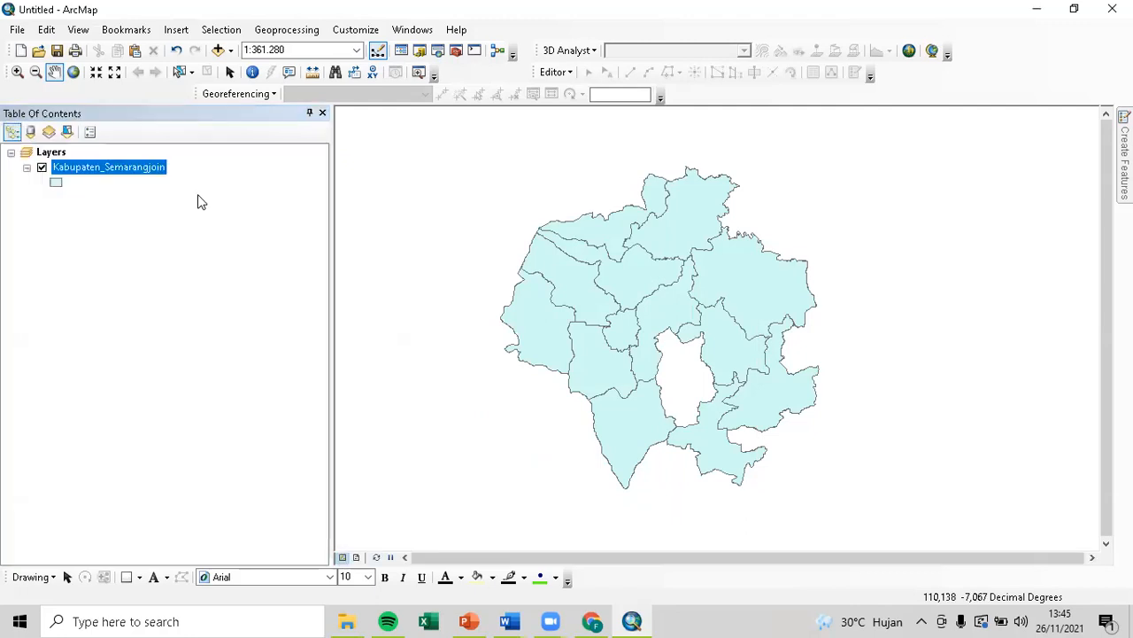
Symbolize Kabupaten_Semarangjoin with Graduated colors on Jml, five Natural Breaks classes from 40642 to 75910.
double_click(133, 167)
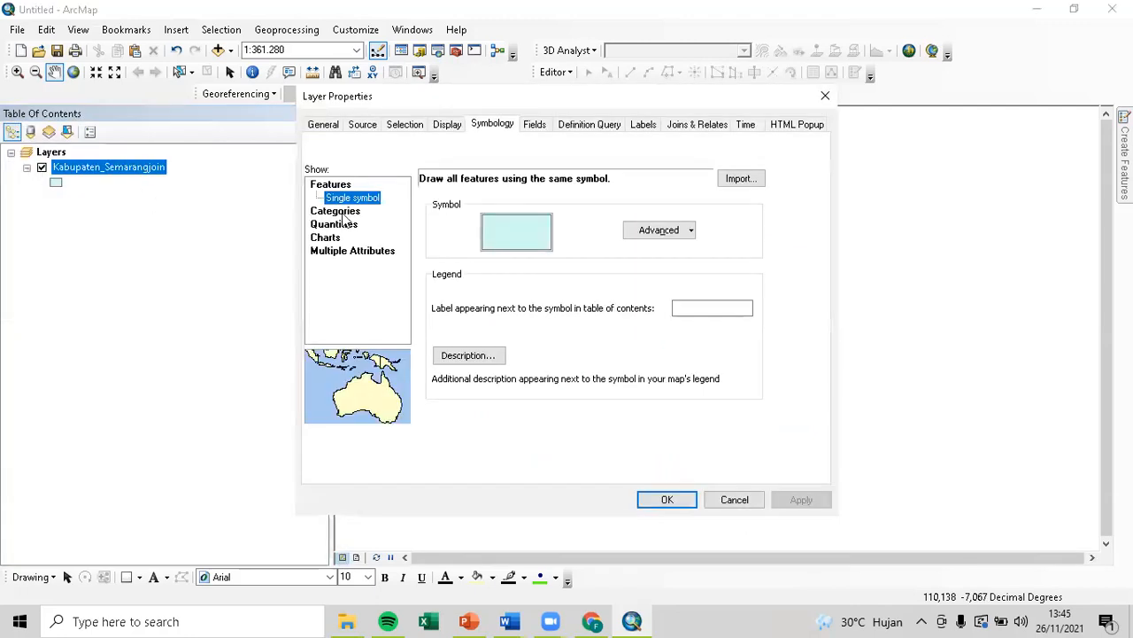
left_click(345, 226)
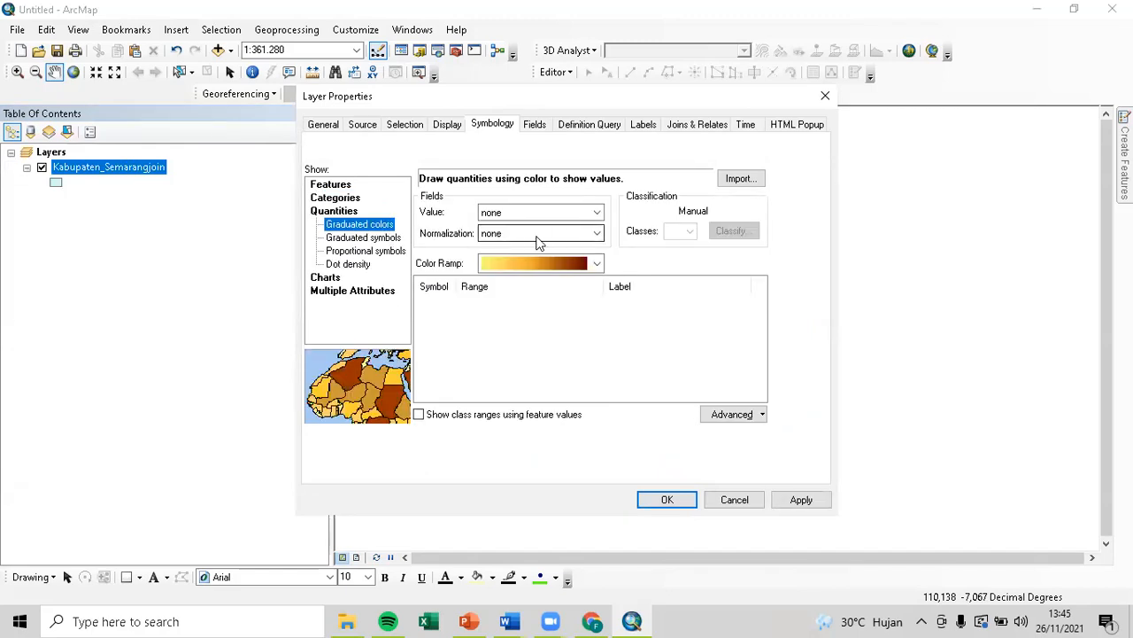
left_click(565, 214)
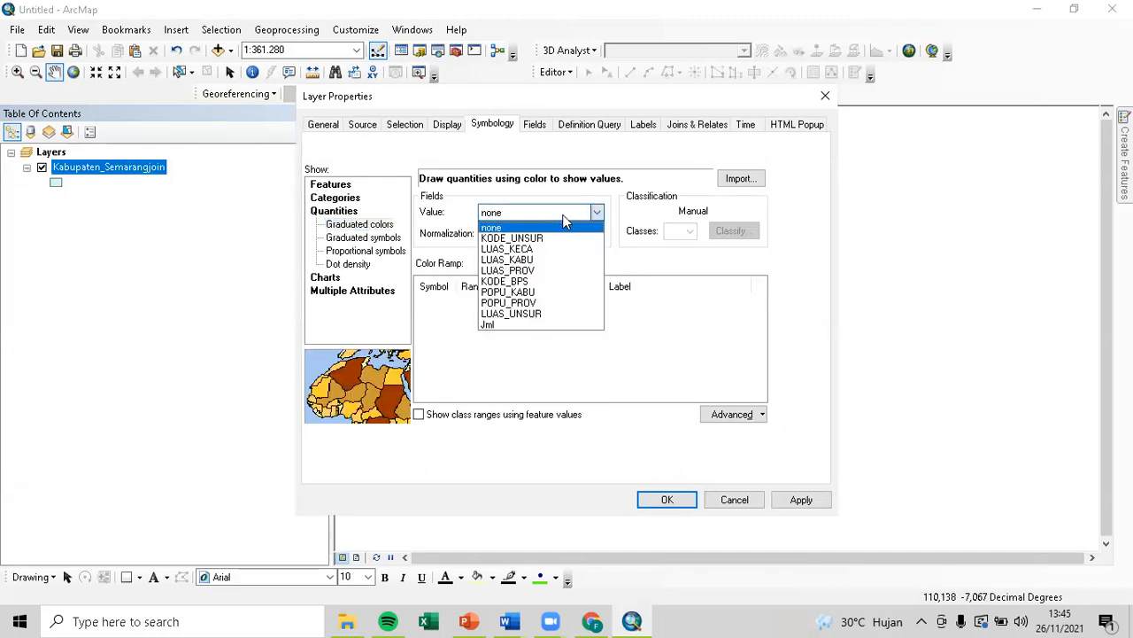
left_click(514, 324)
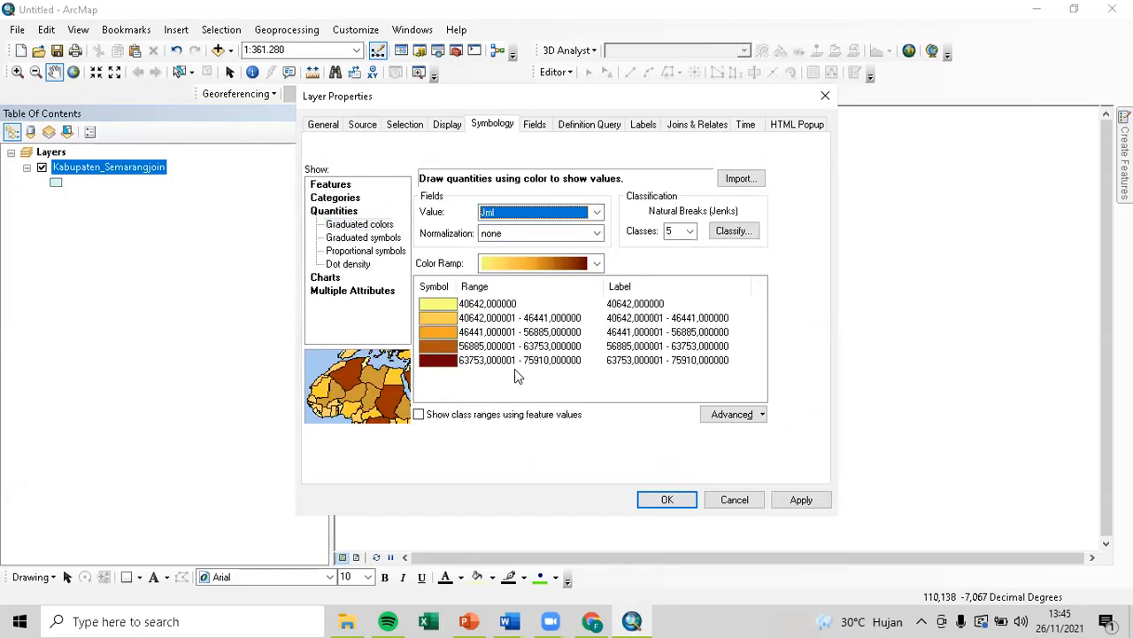
left_click(799, 500)
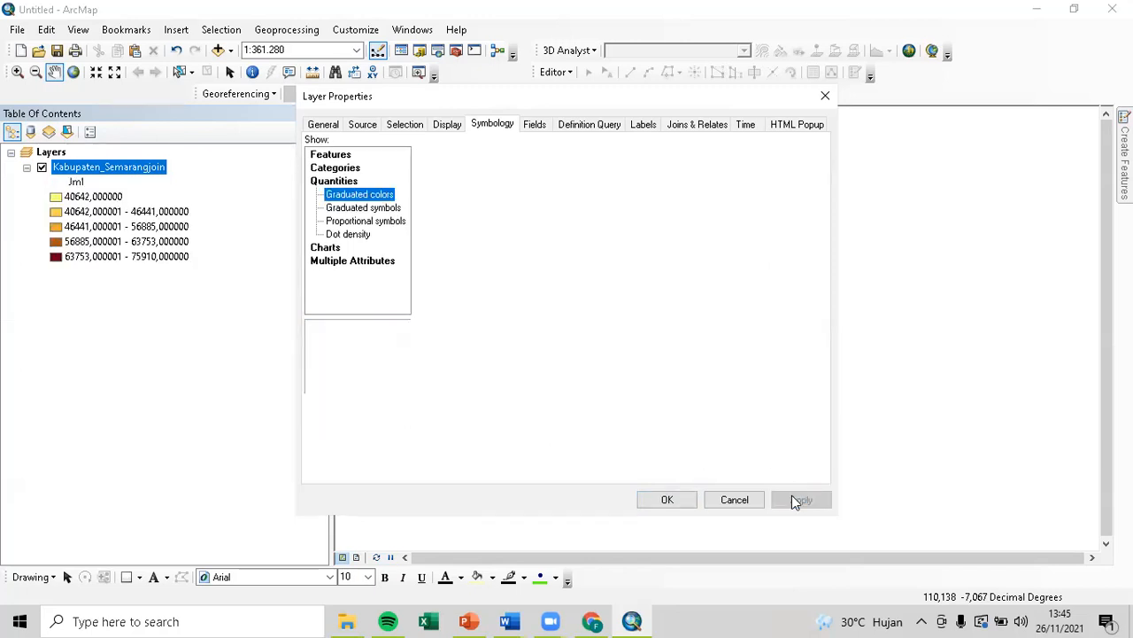
left_click(664, 498)
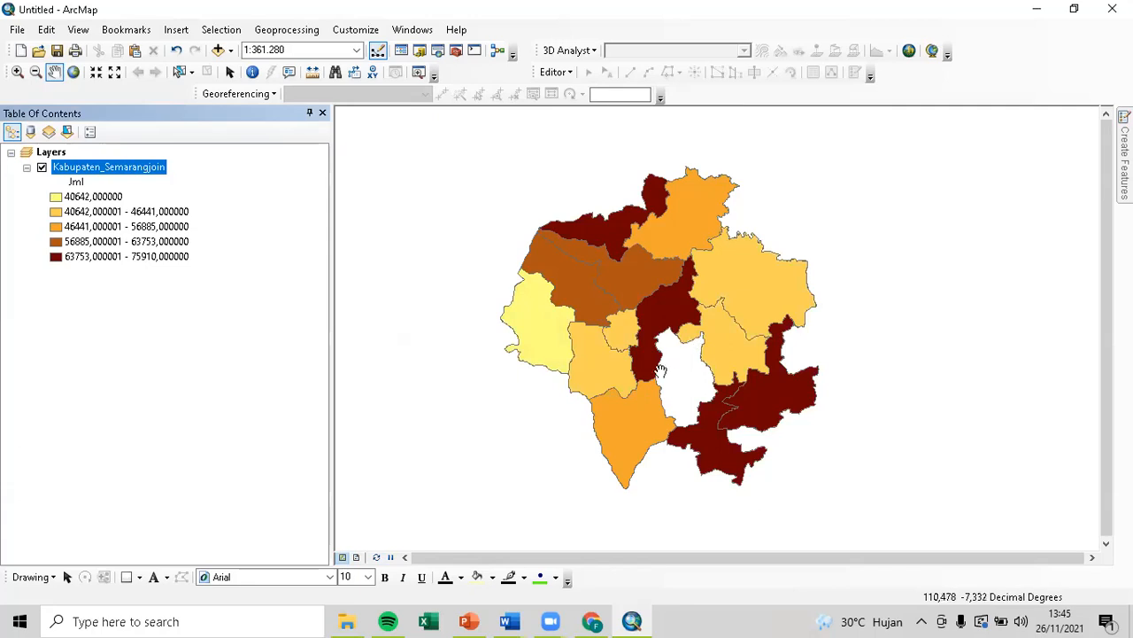
right_click(146, 173)
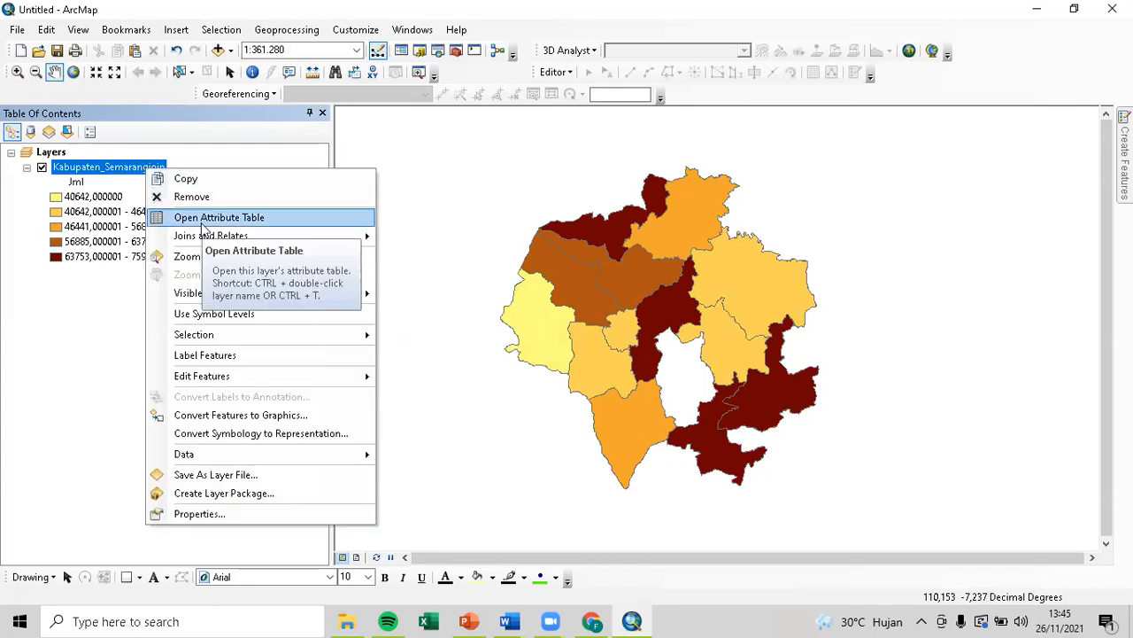
left_click(203, 221)
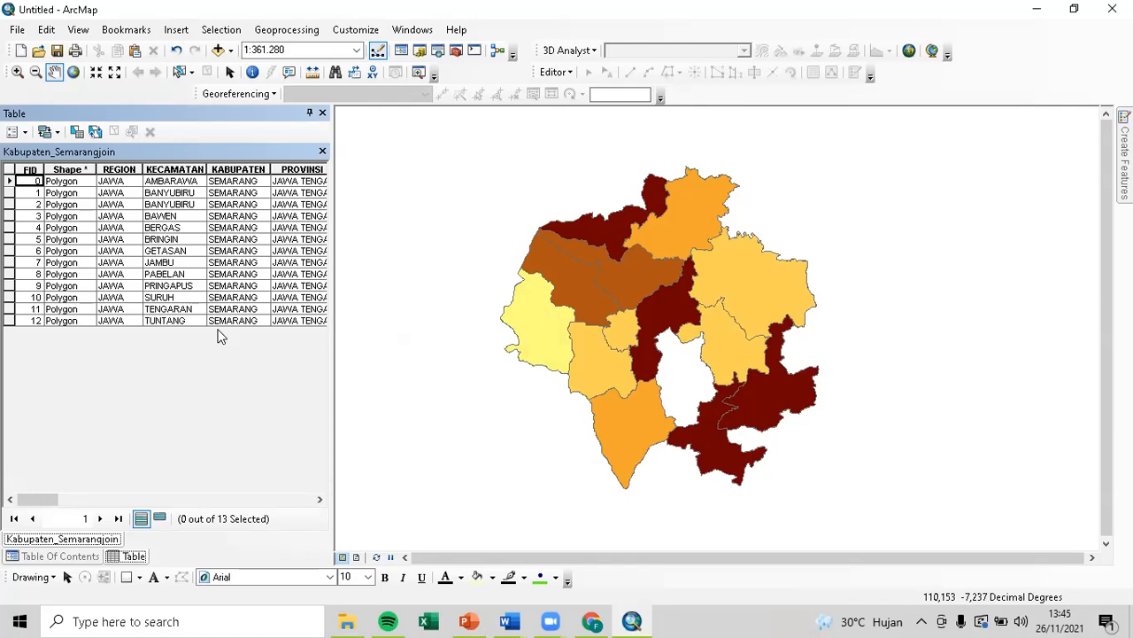
left_click_drag(53, 499, 344, 213)
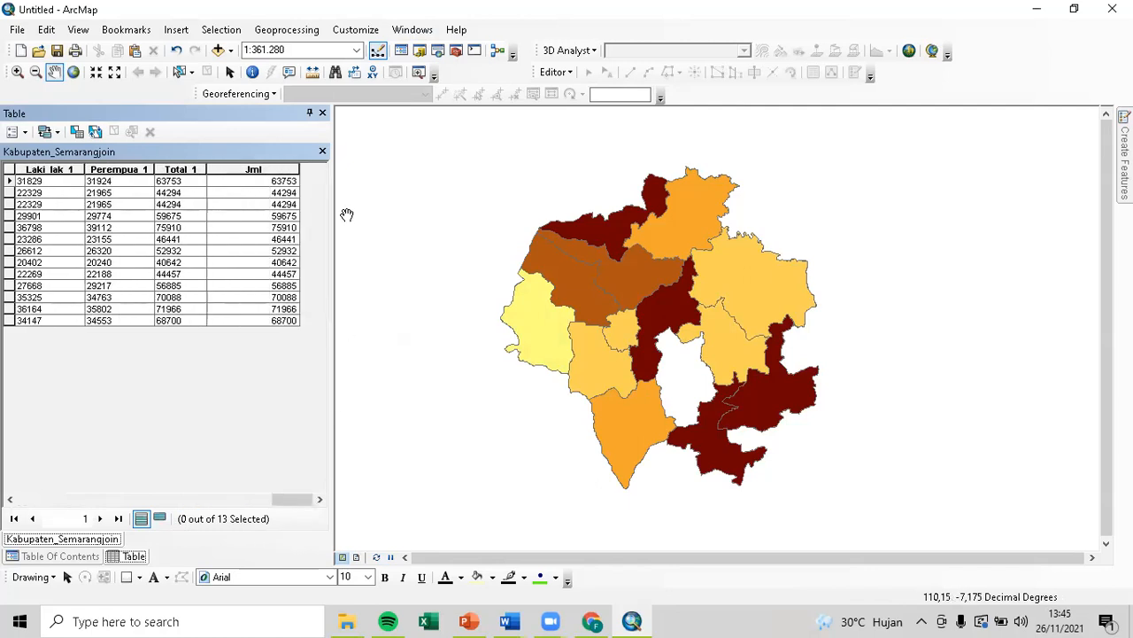
left_click(323, 112)
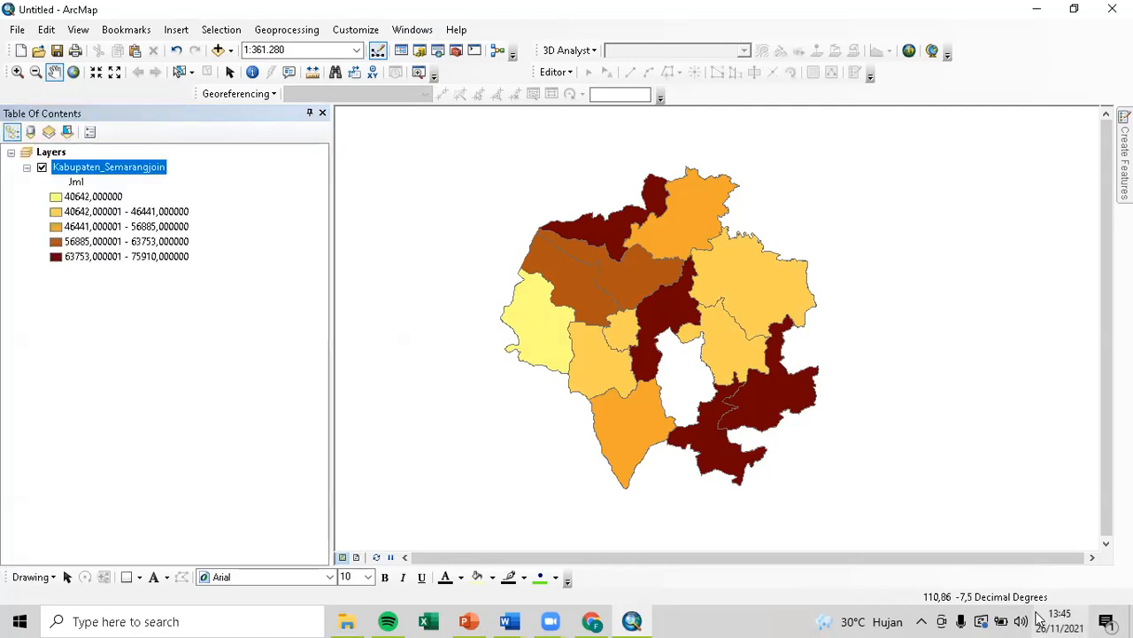
double_click(35, 154)
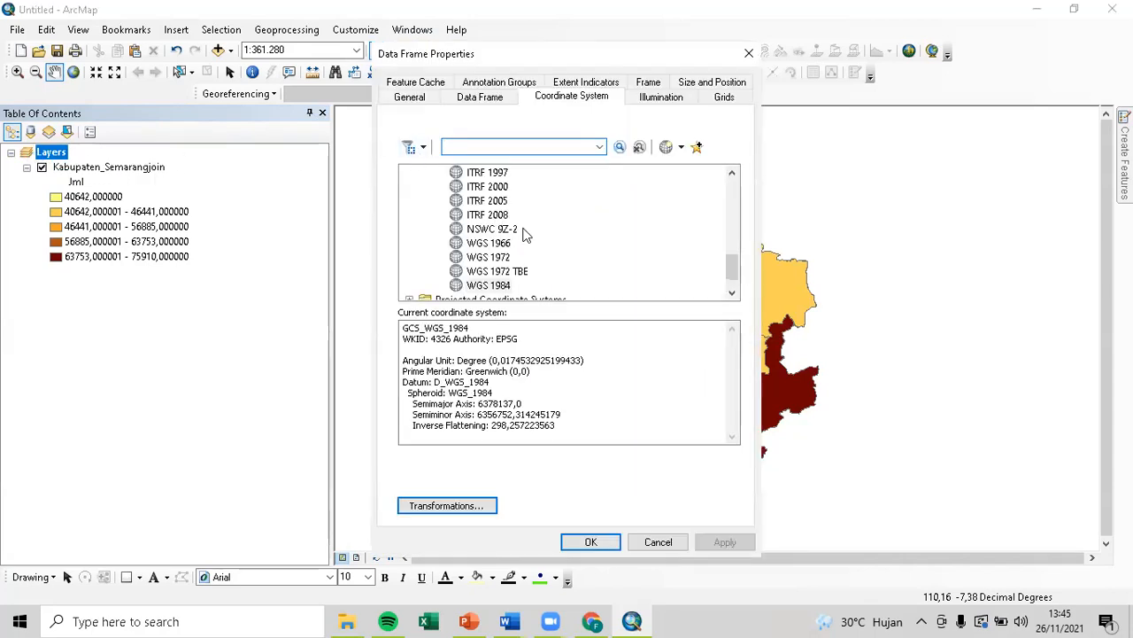
In the data frame coordinate system list, expand Projected > UTM > WGS 1984.
scroll(558, 271, "up", 15)
scroll(505, 266, "down", 3)
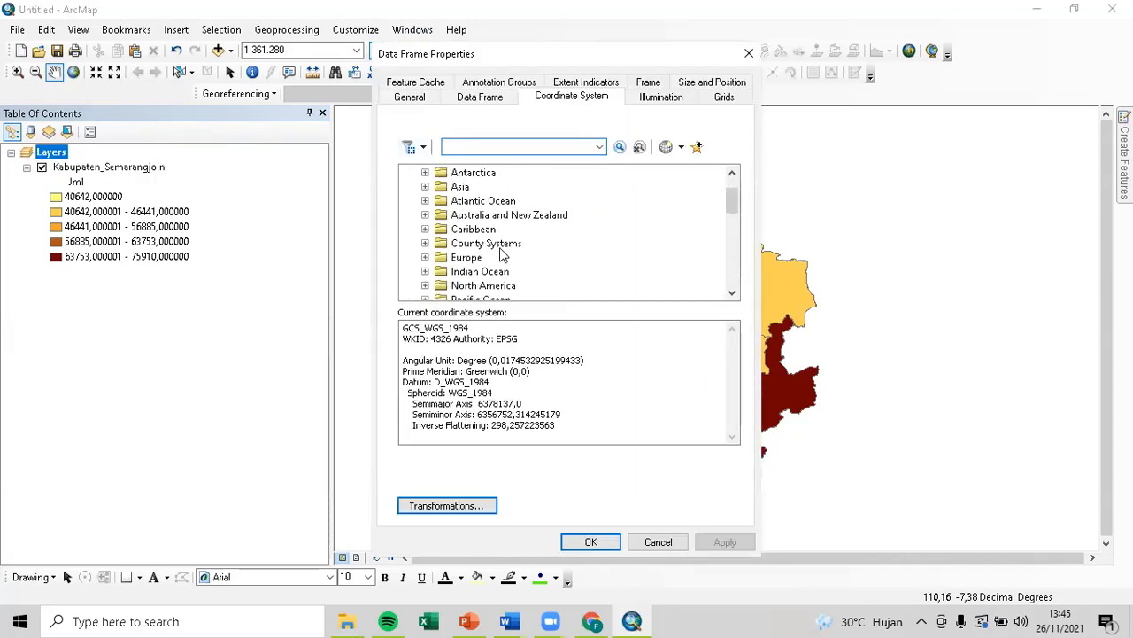
double_click(432, 272)
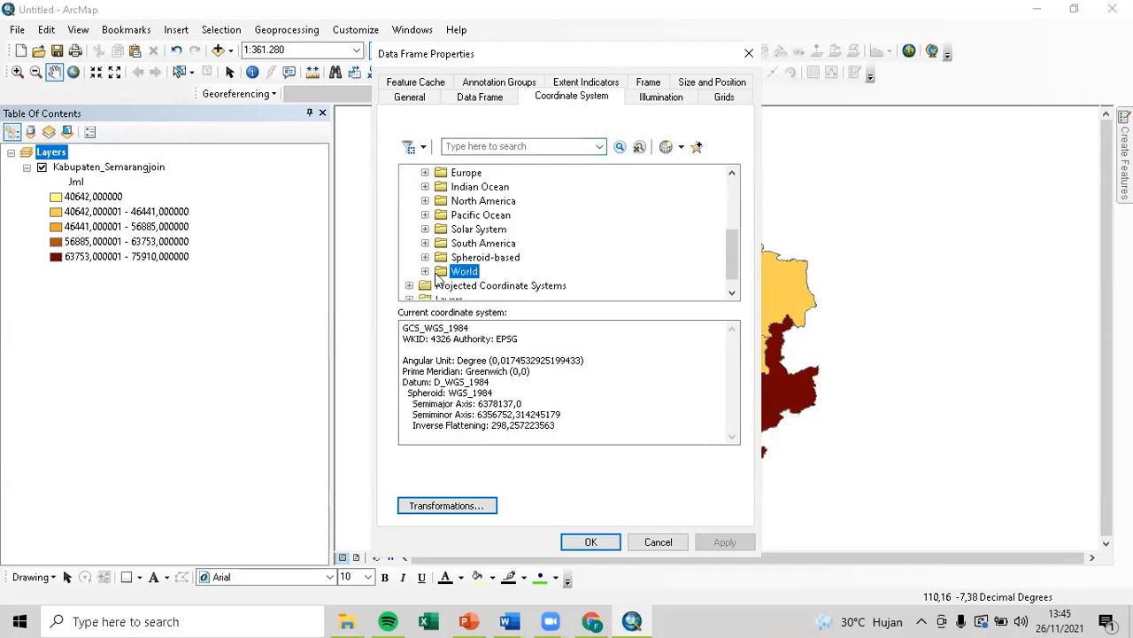
double_click(486, 287)
scroll(518, 255, "down", 2)
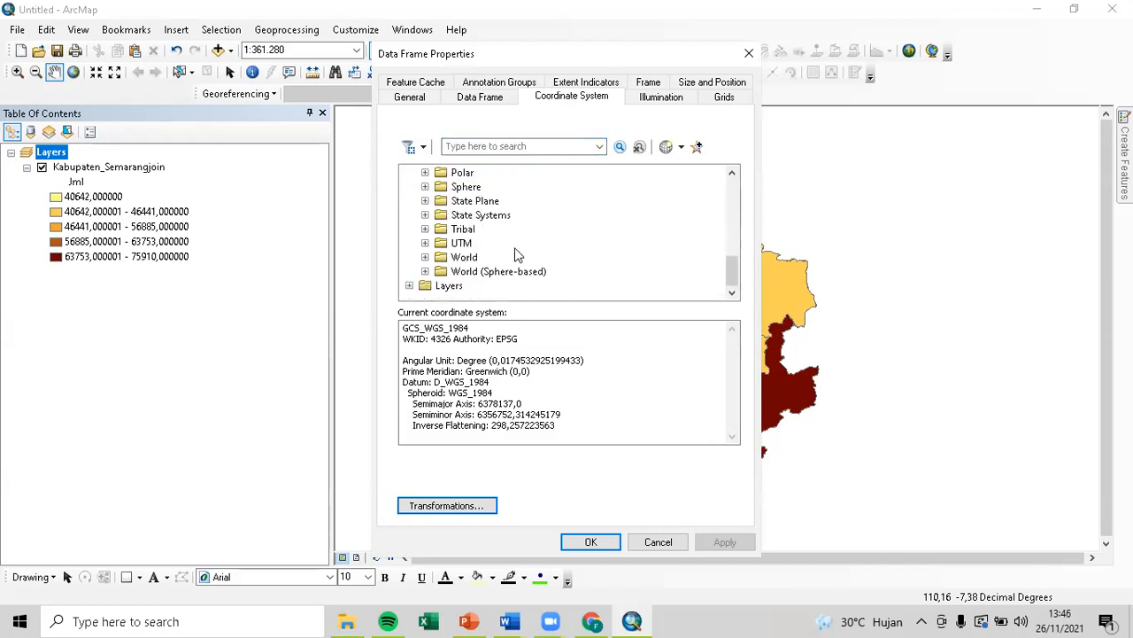
double_click(467, 258)
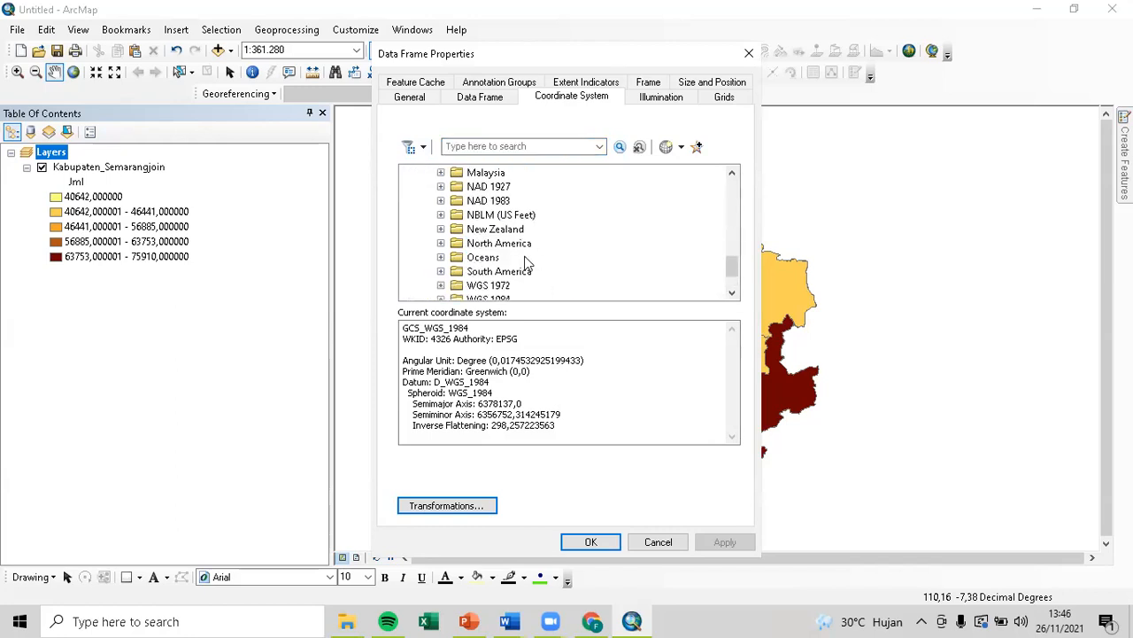
scroll(525, 261, "down", 2)
double_click(501, 239)
Apply WGS 1984 UTM Zone 49S (Southern Hemisphere) and reopen Data Frame Properties.
scroll(567, 241, "down", 1)
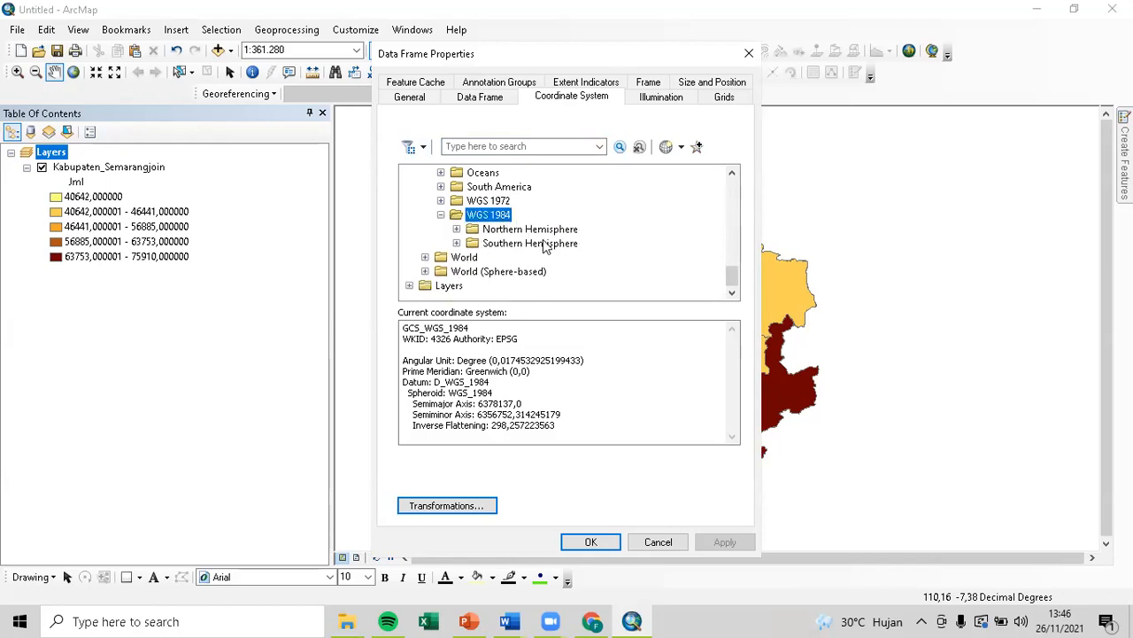
double_click(545, 244)
scroll(576, 253, "down", 10)
scroll(581, 257, "down", 4)
left_click(577, 229)
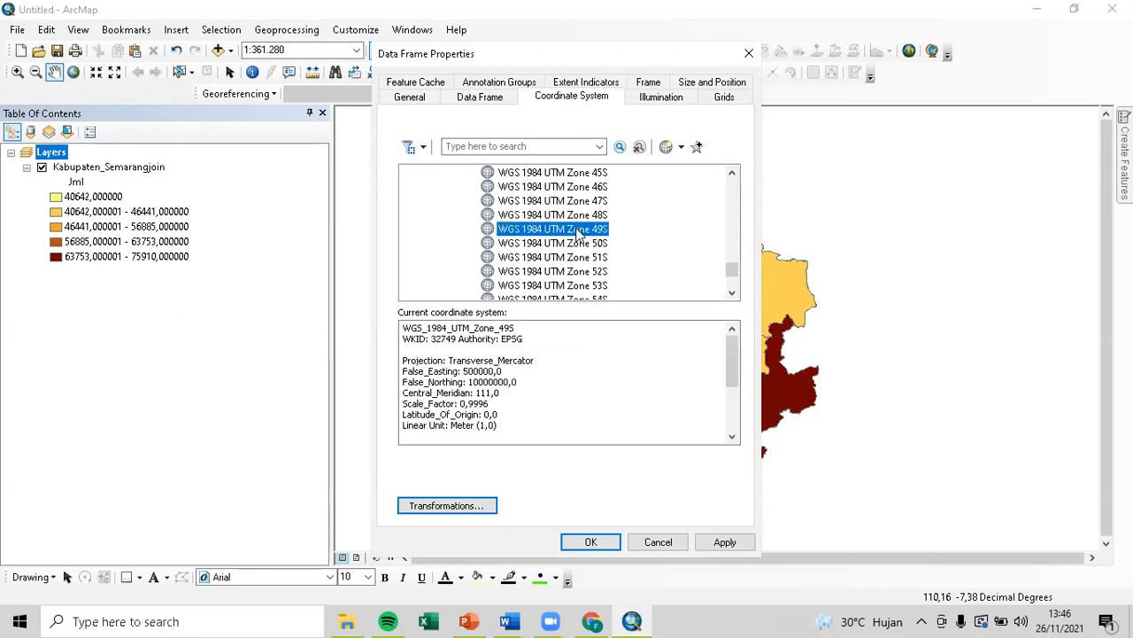
left_click(606, 542)
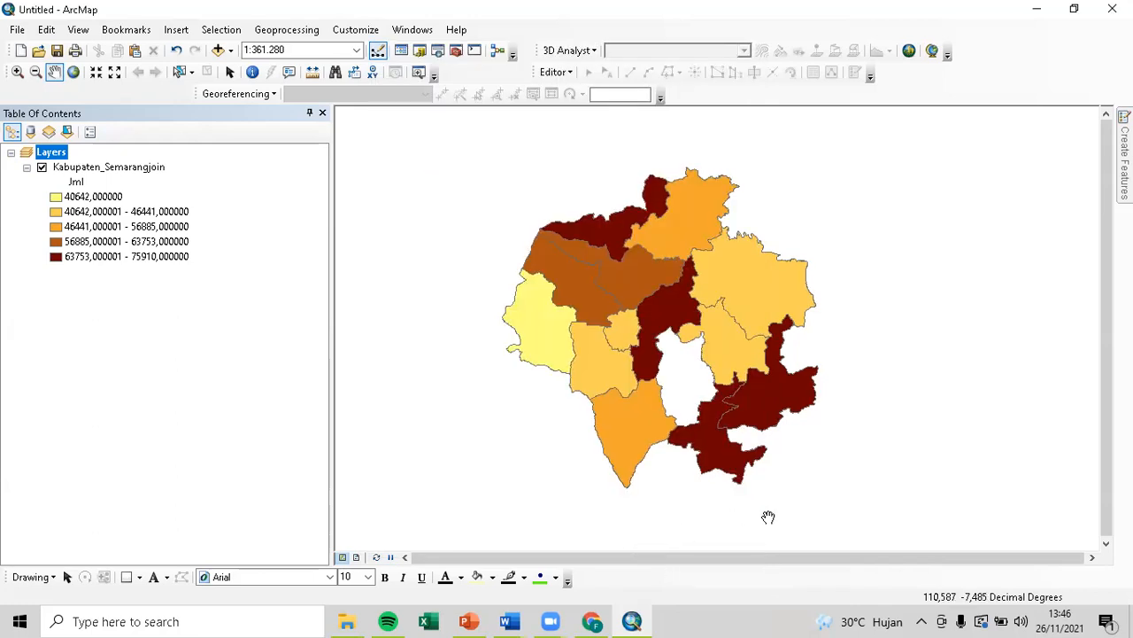
double_click(50, 152)
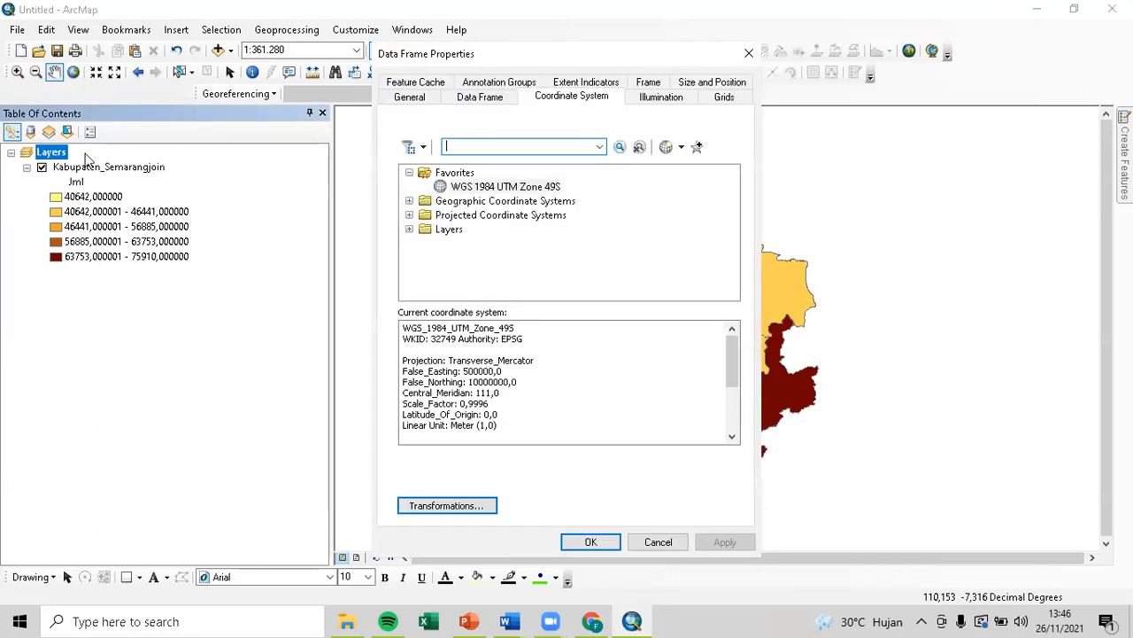
Set the data frame's display units to Meters on the General tab.
left_click(416, 97)
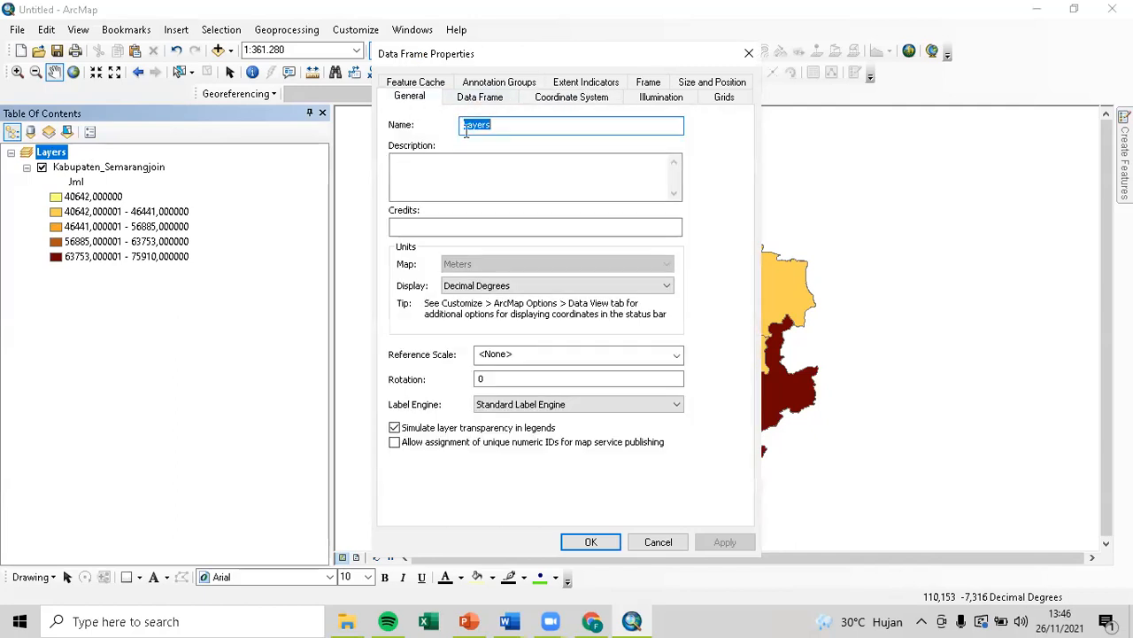
left_click(549, 285)
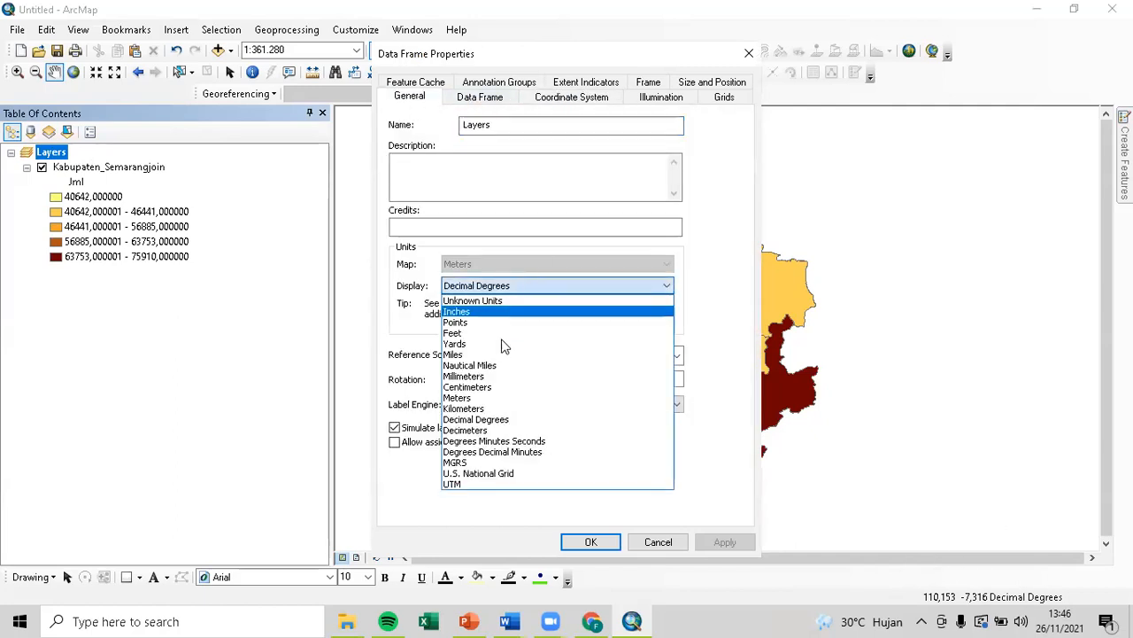
left_click(520, 399)
left_click(590, 541)
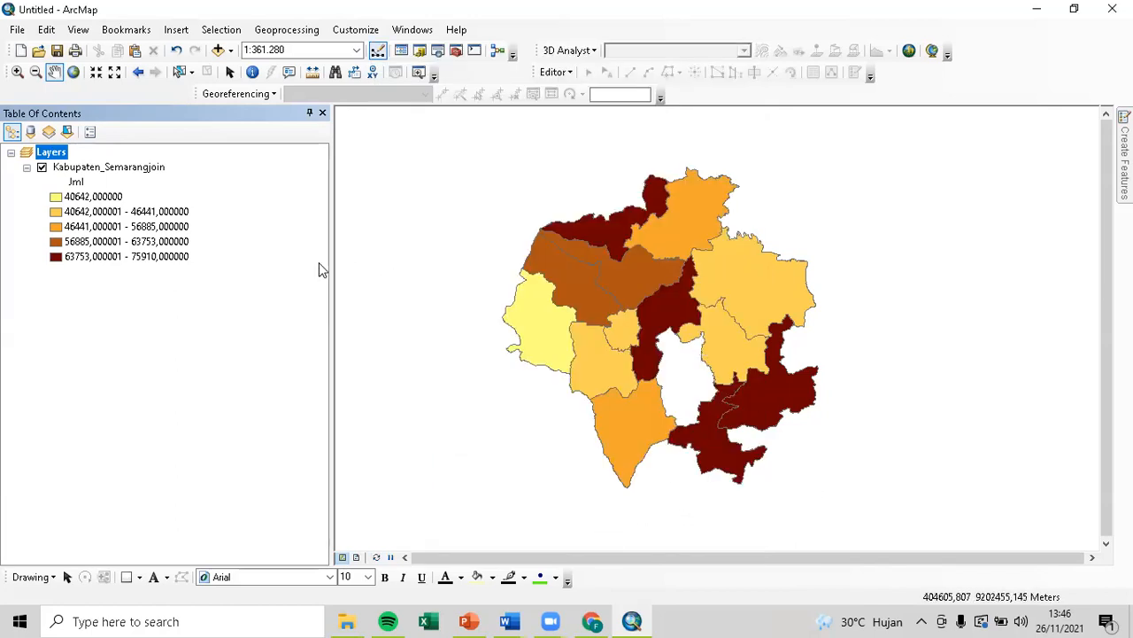
Open the Kabupaten_Semarangjoin attribute table.
right_click(60, 155)
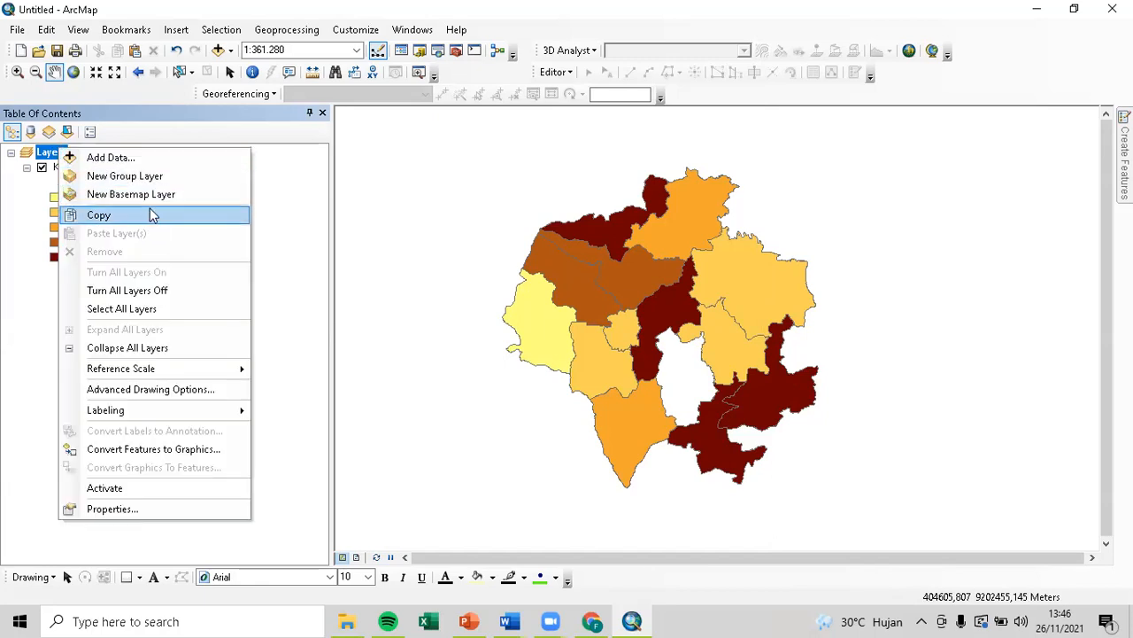
left_click(22, 210)
left_click(87, 168)
right_click(87, 168)
left_click(155, 208)
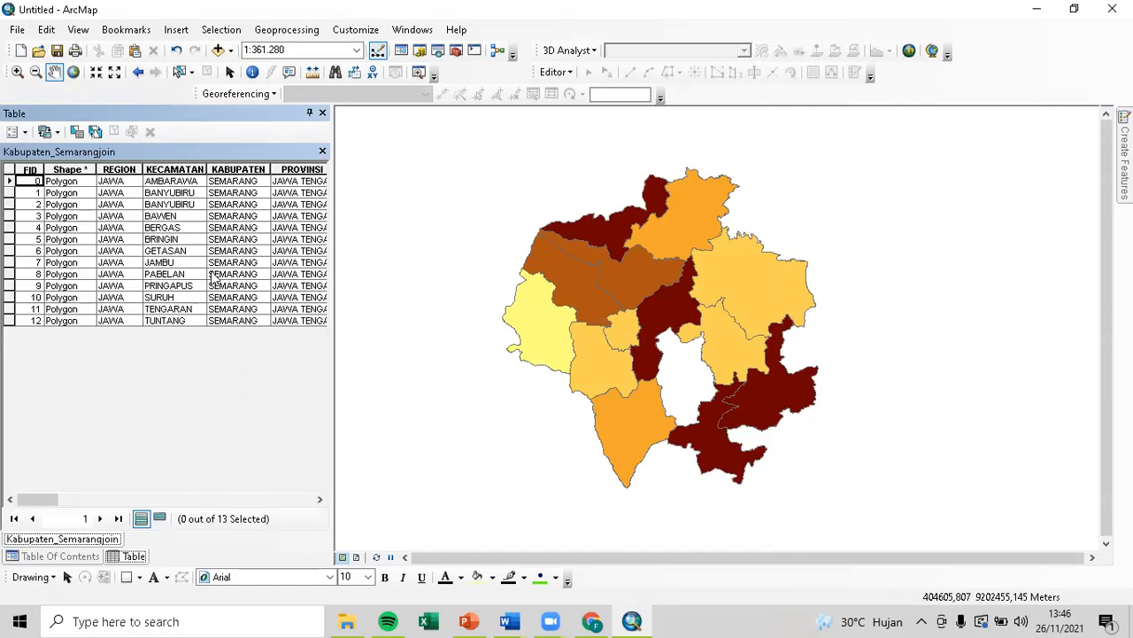
left_click_drag(37, 499, 138, 489)
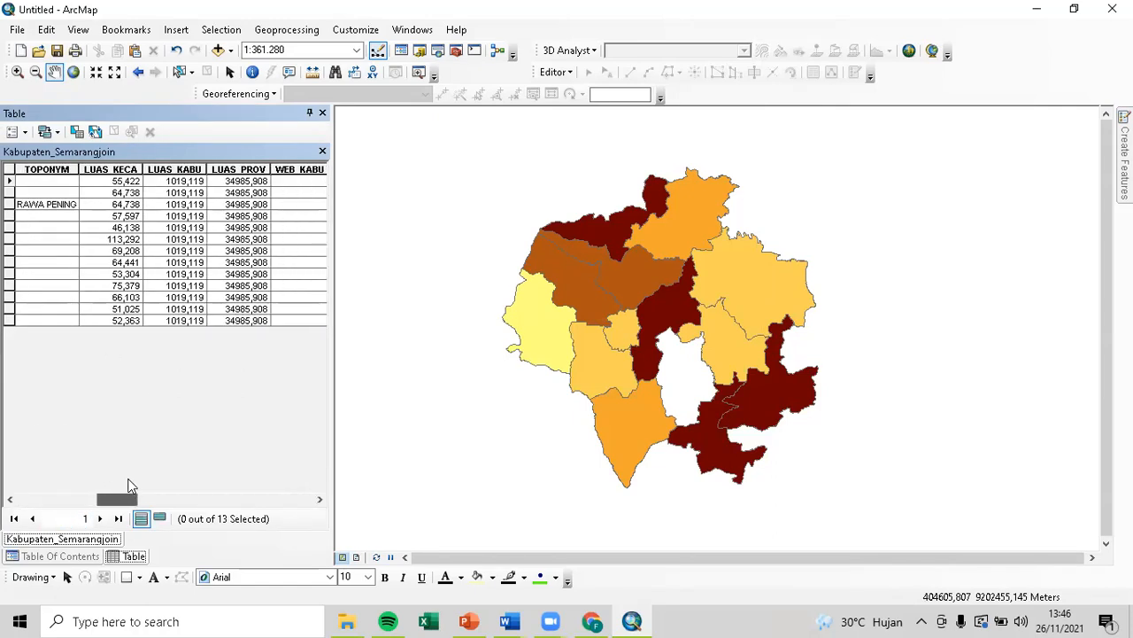
Recalculate LUAS KECA as area in Square Kilometers using the data frame's UTM coordinate system.
right_click(126, 168)
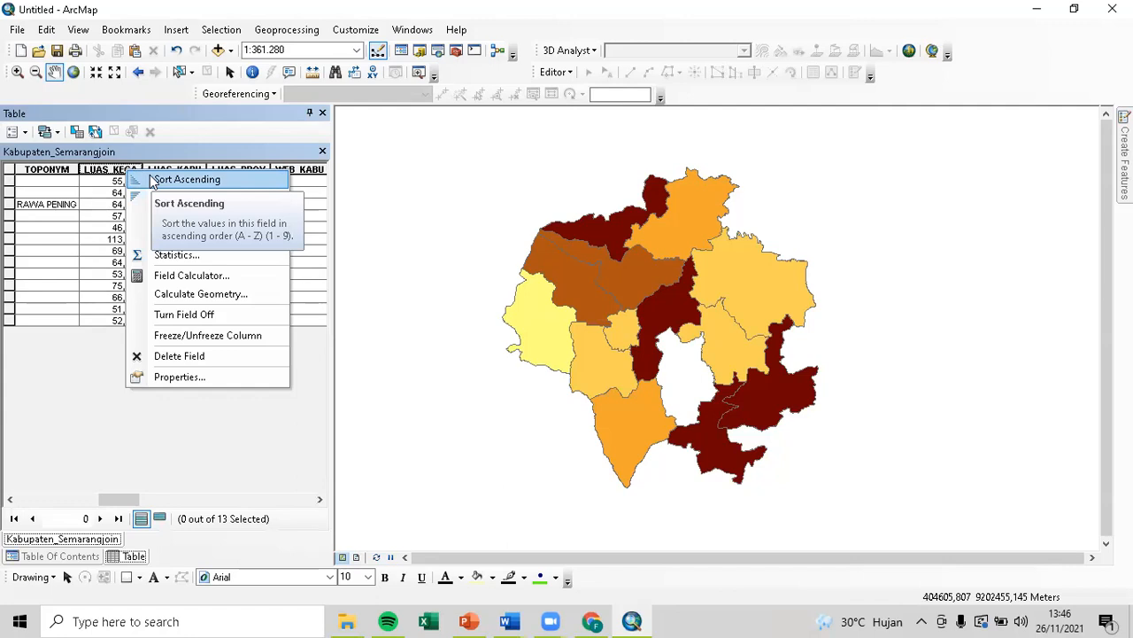
left_click(214, 293)
left_click(528, 344)
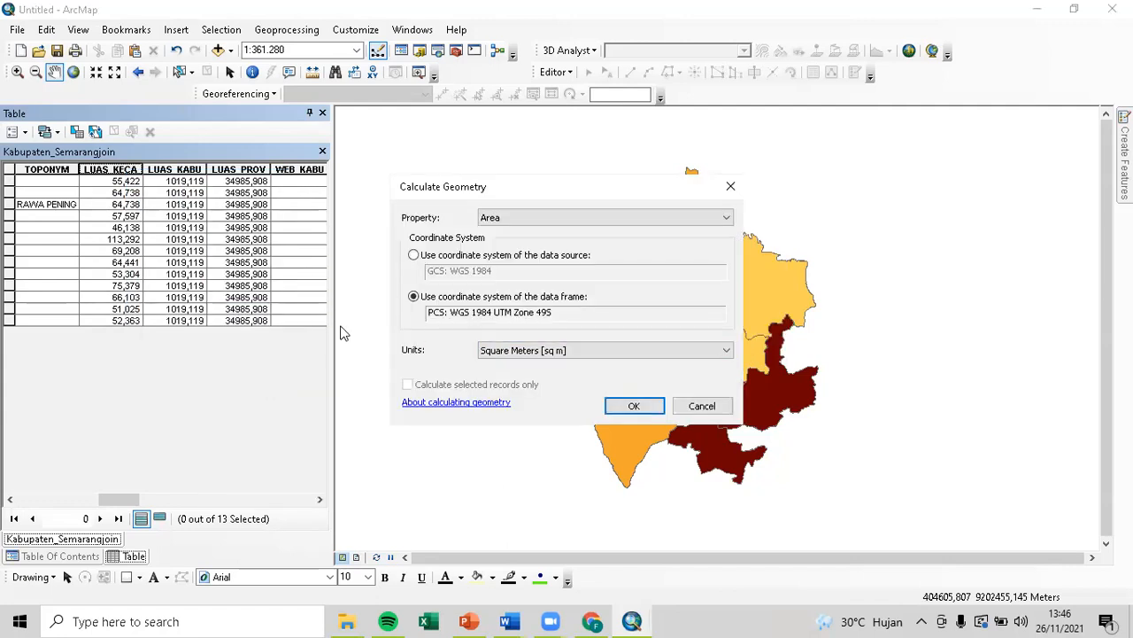
left_click(568, 354)
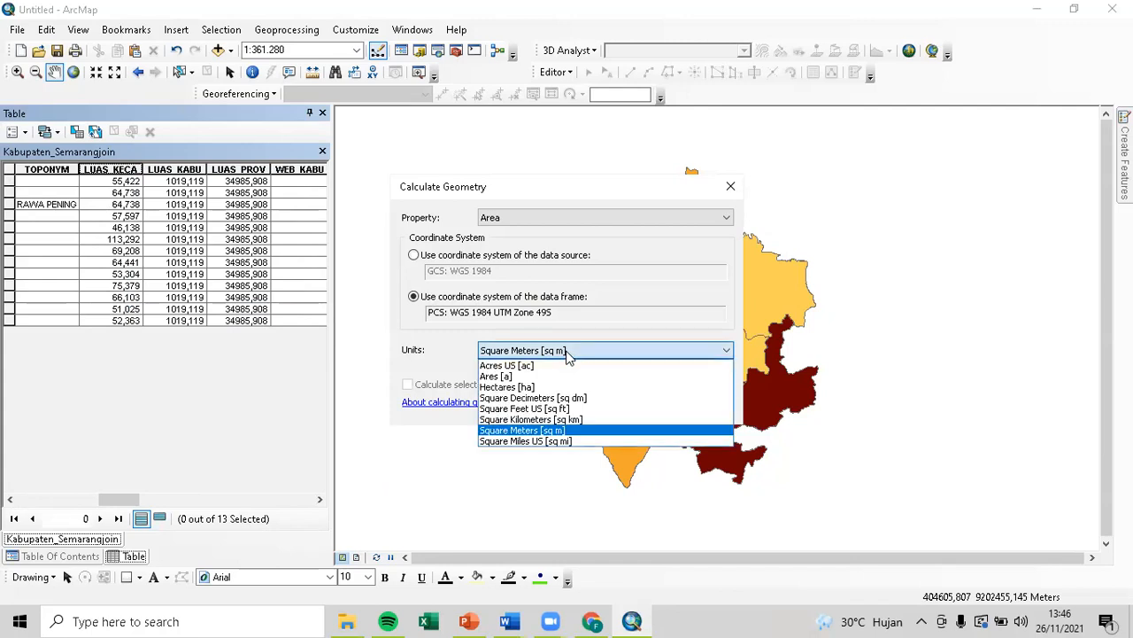
left_click(551, 423)
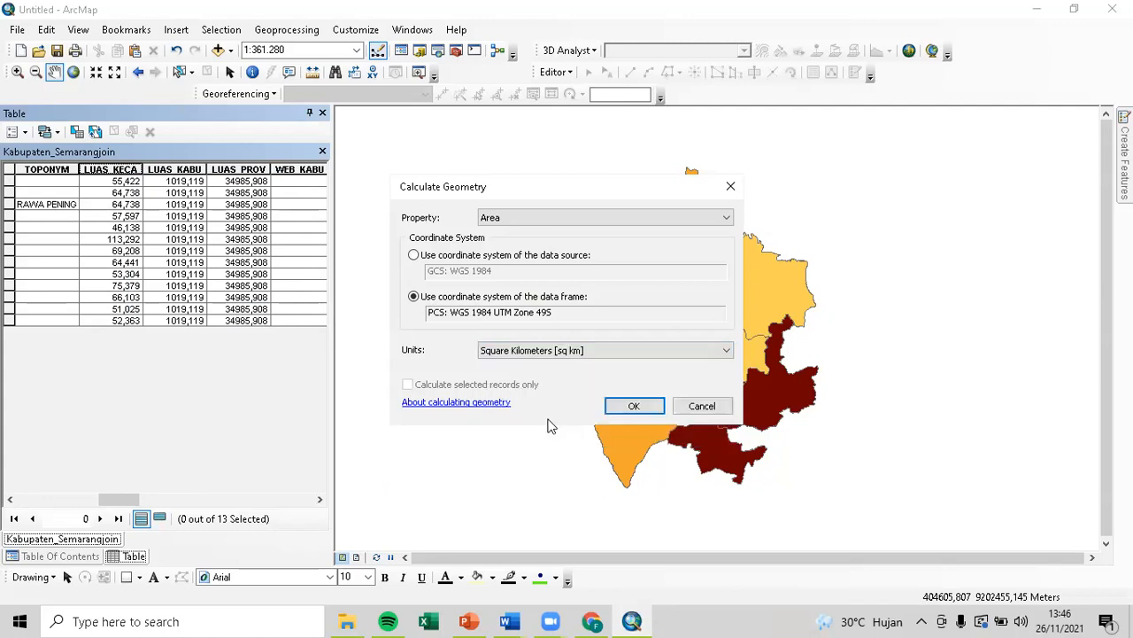
left_click(639, 408)
left_click(517, 345)
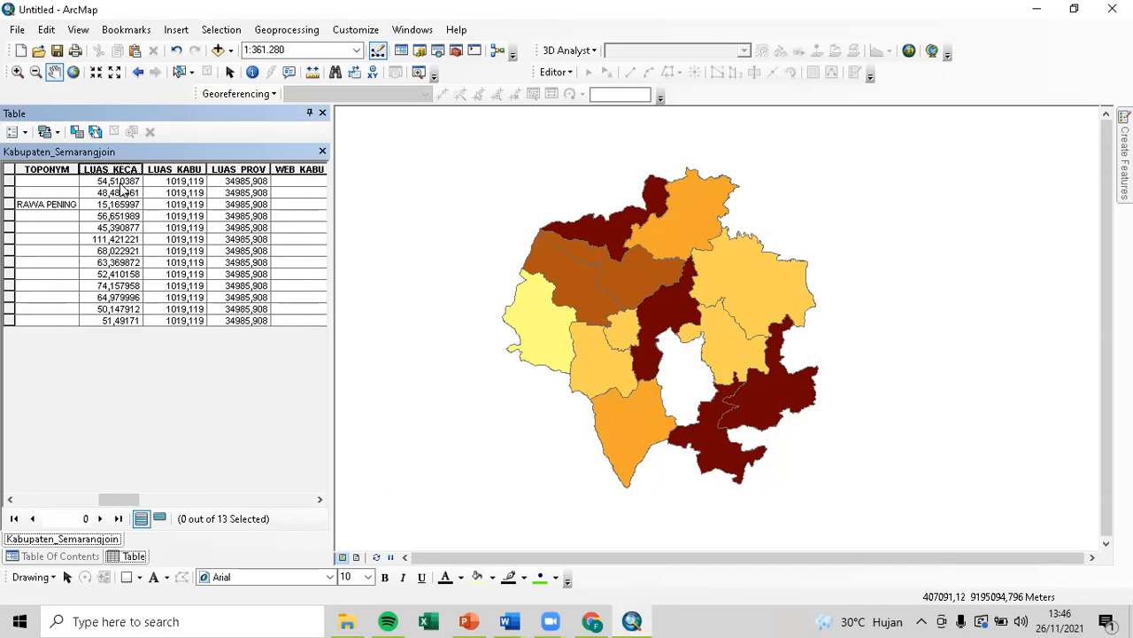
Add a Float field named Kepadatan with scale 2 and bring it into view.
left_click_drag(119, 499, 317, 493)
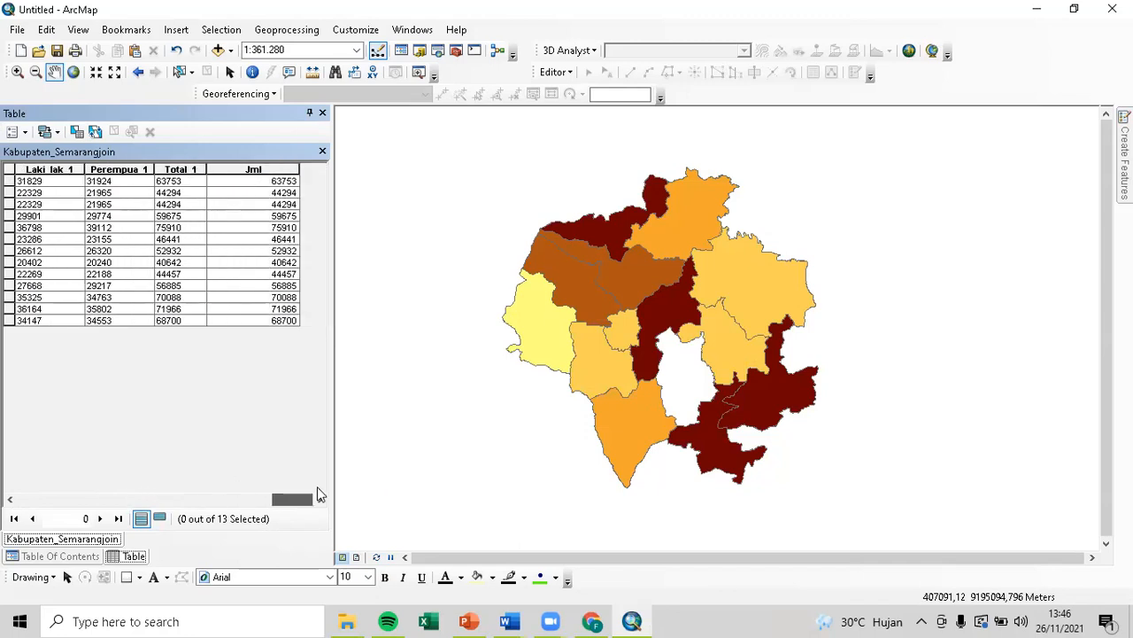
left_click(14, 132)
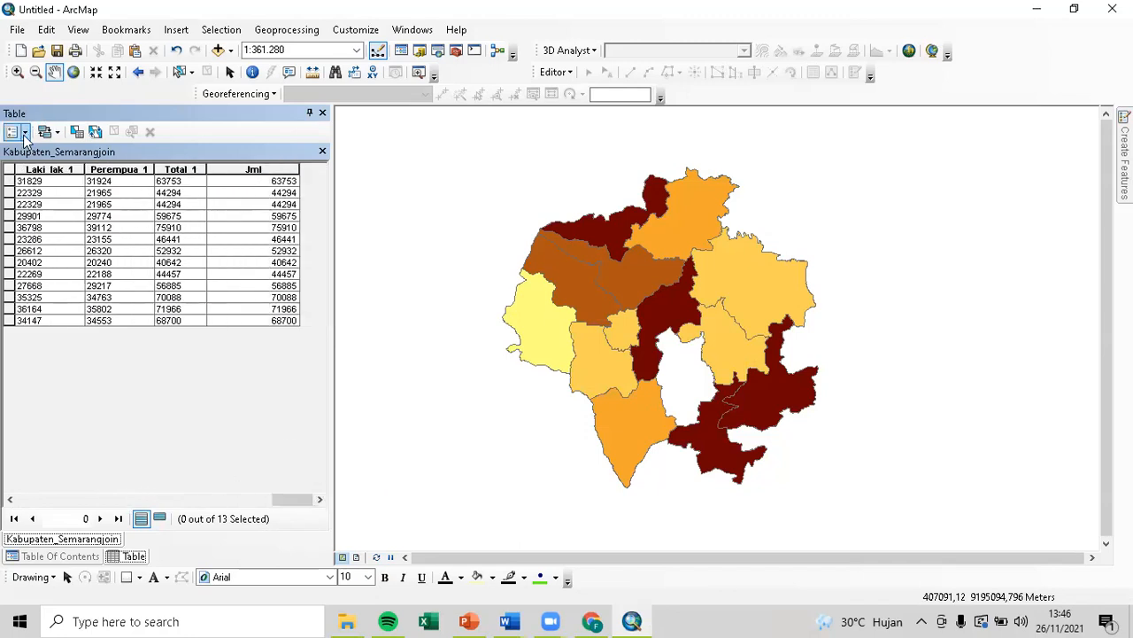
left_click(77, 250)
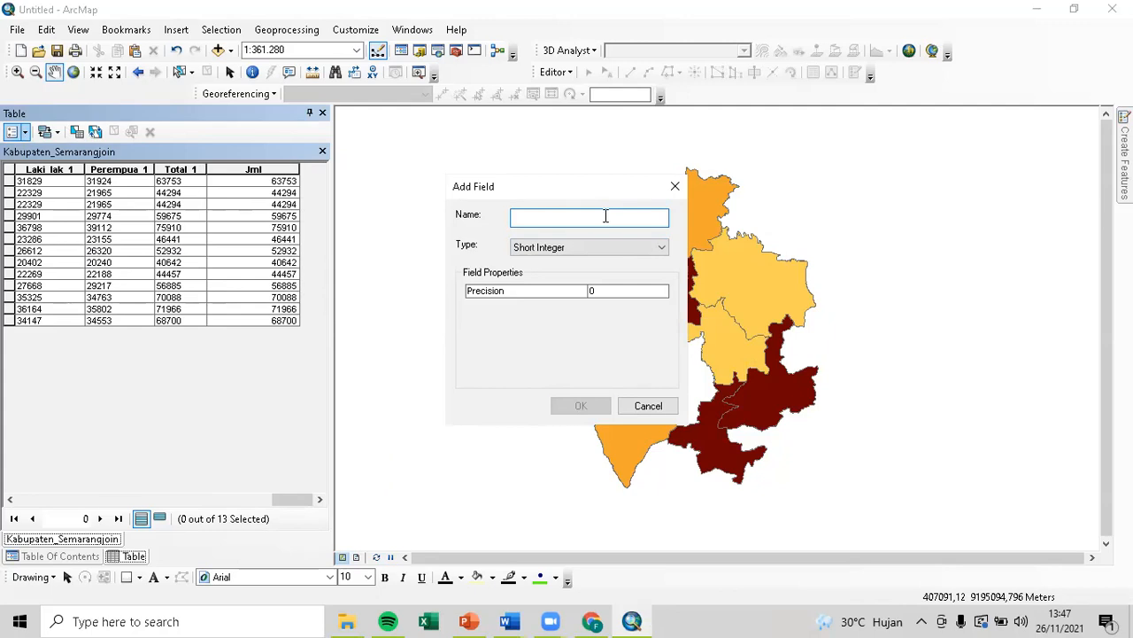
type("Kepadatan")
left_click(622, 247)
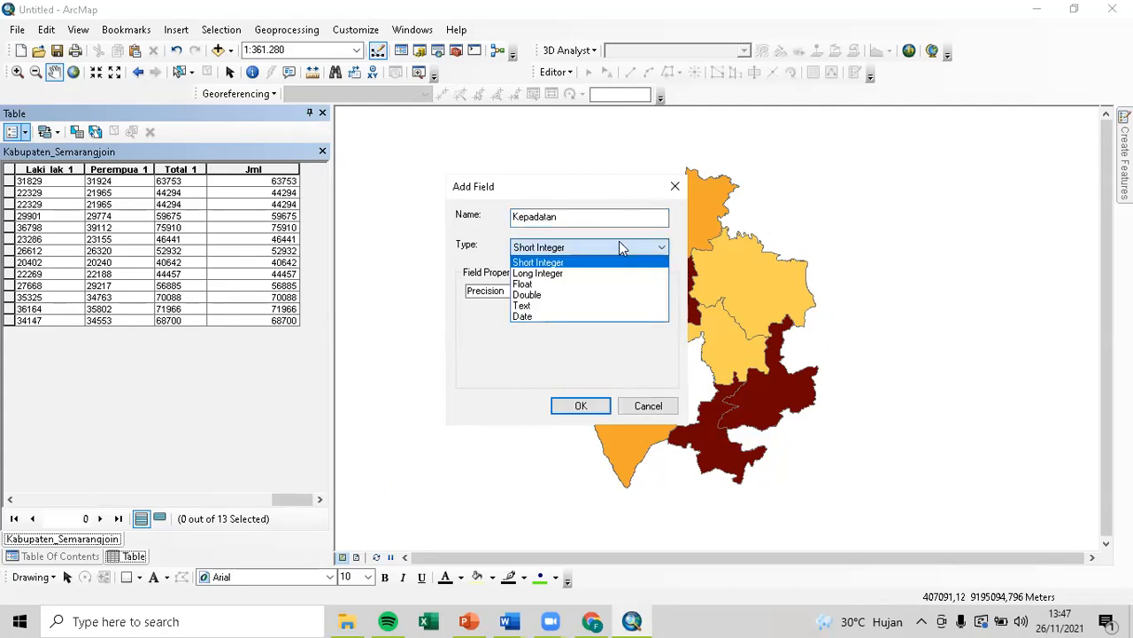
left_click(614, 284)
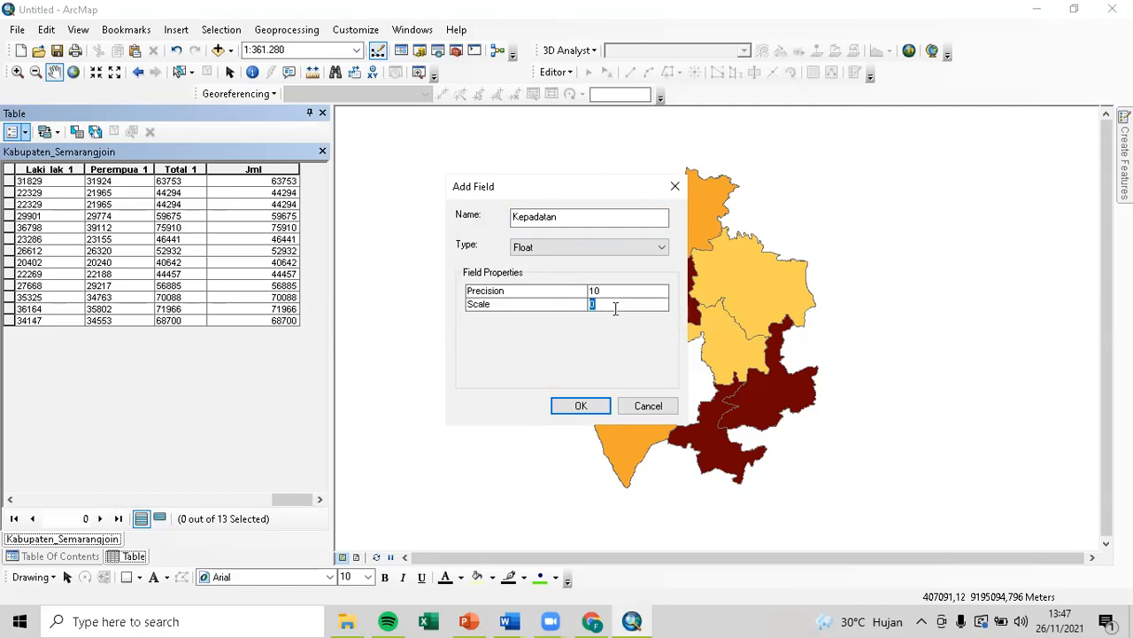
type("2")
left_click(582, 405)
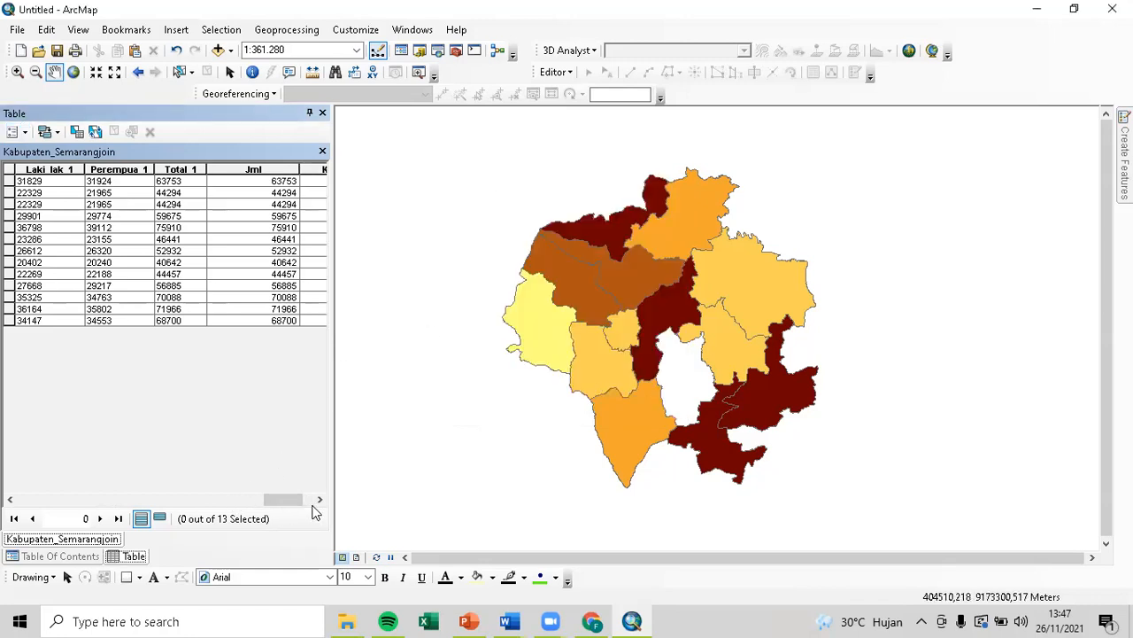
left_click(320, 499)
Open Calculate Geometry for Kepadatan and cancel it.
right_click(295, 168)
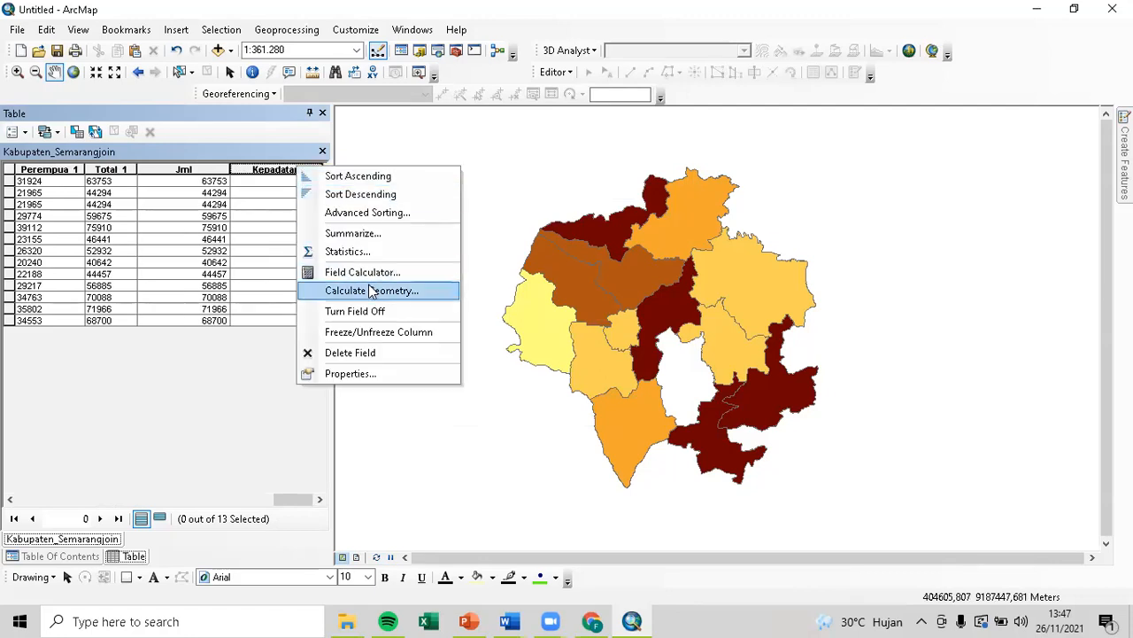
left_click(372, 292)
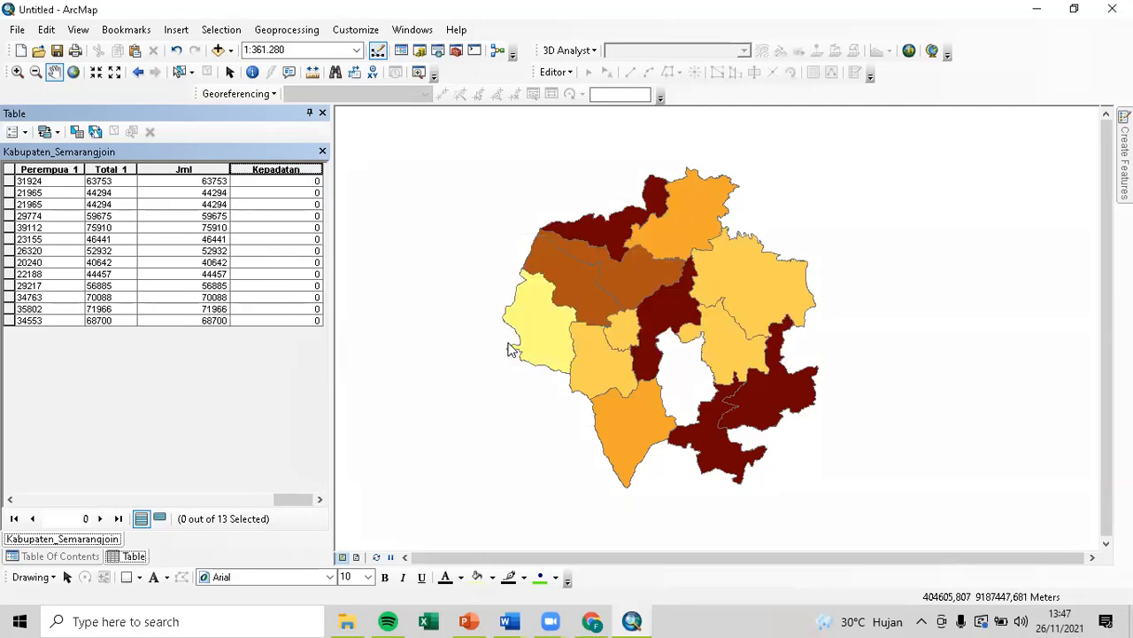
left_click(701, 406)
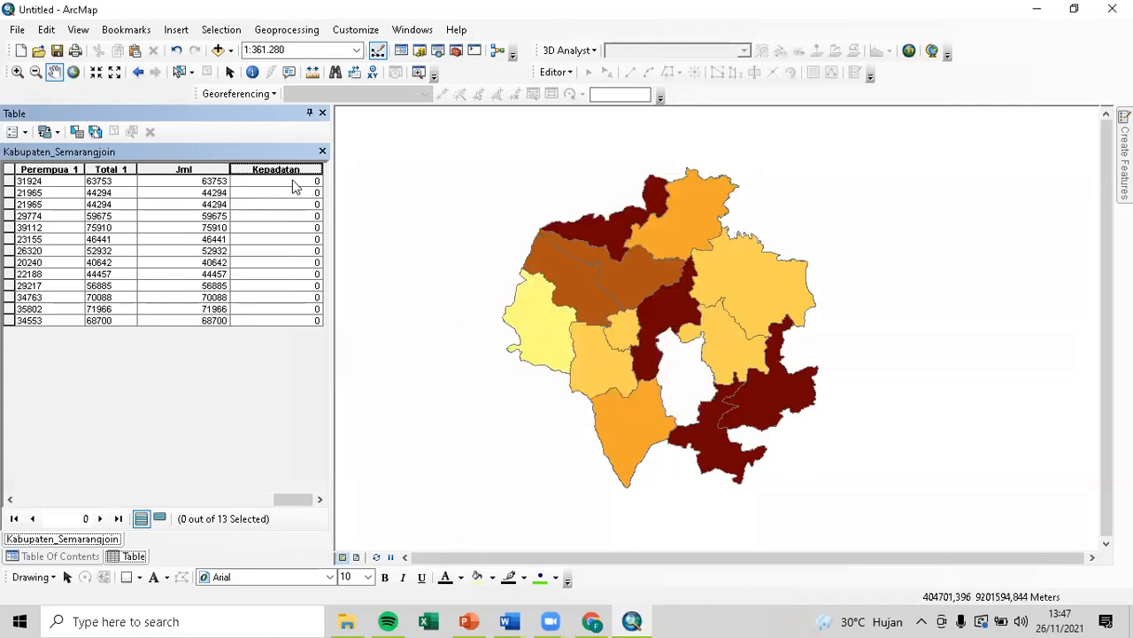
Open the Field Calculator for Kepadatan and build a first [Jml] / [LUAS_KECA] expression.
right_click(295, 175)
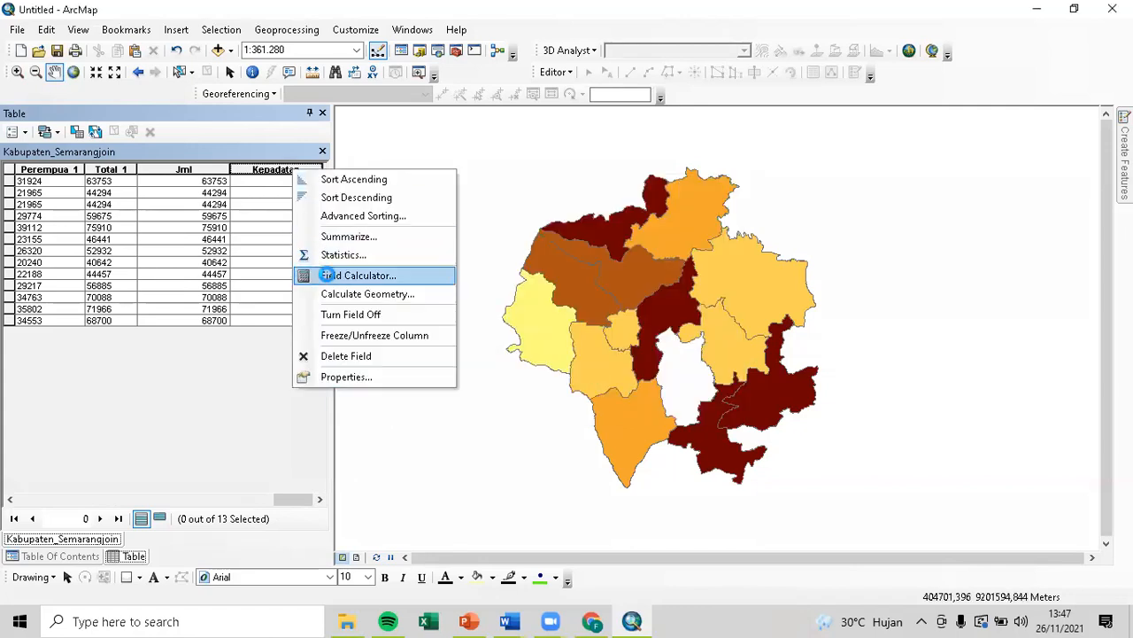
left_click(376, 275)
left_click(529, 345)
left_click_drag(542, 180, 564, 266)
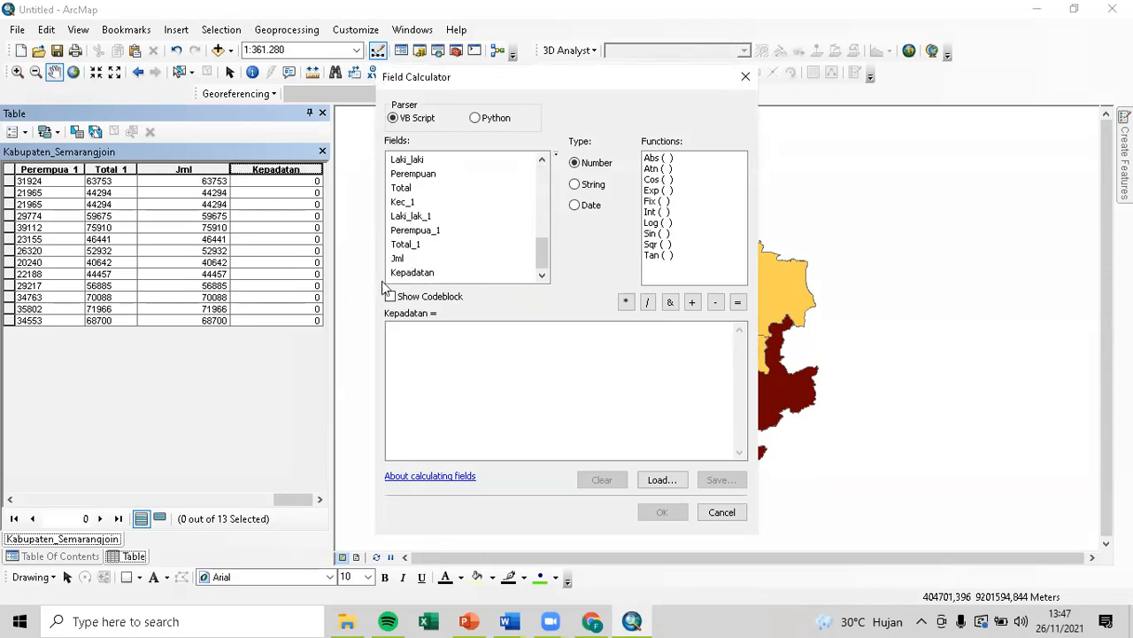
double_click(398, 258)
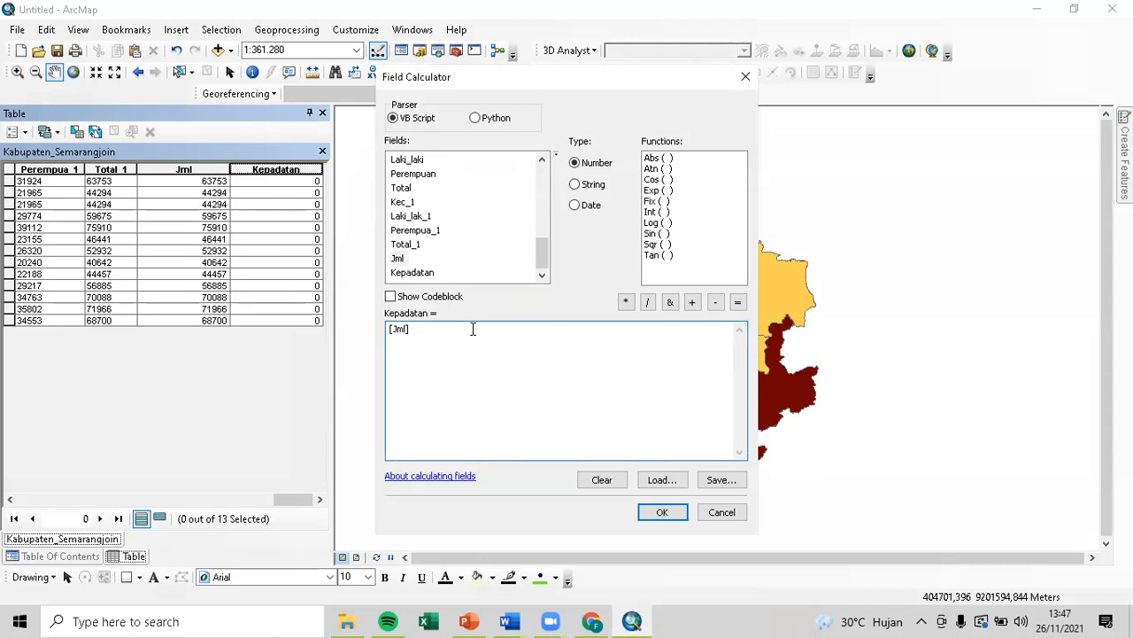
type("/")
scroll(453, 262, "up", 5)
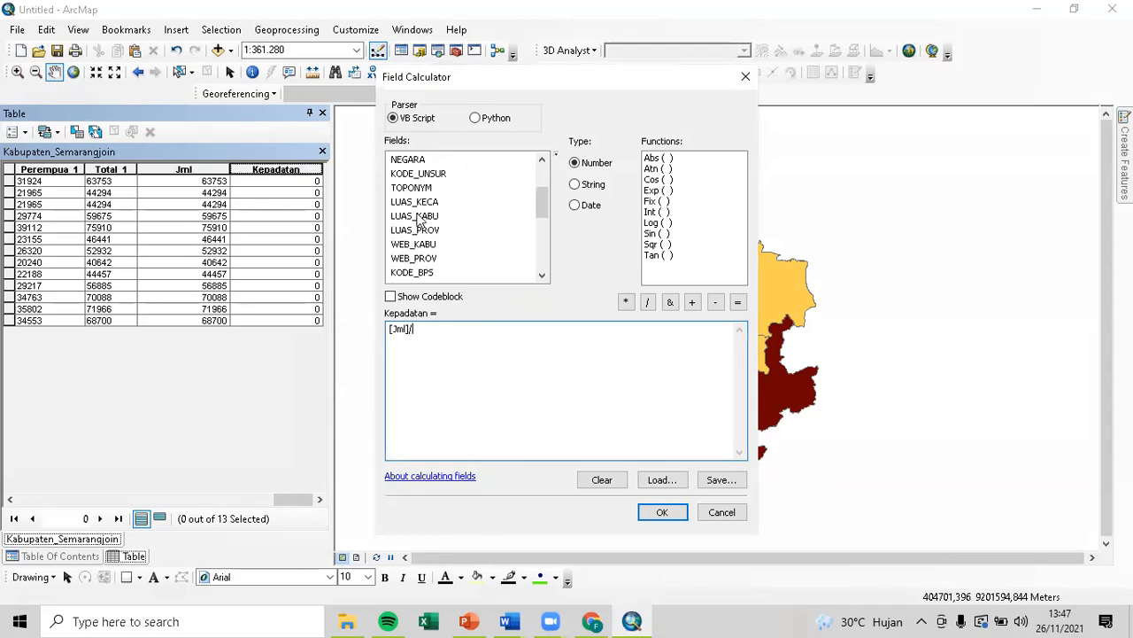
left_click(418, 203)
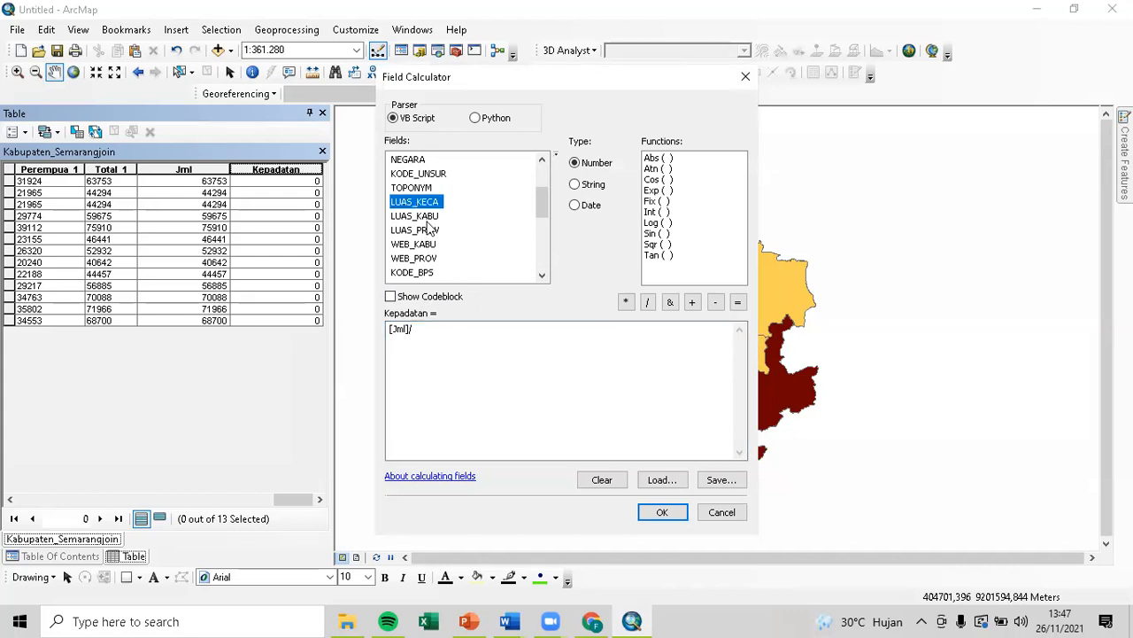
double_click(433, 203)
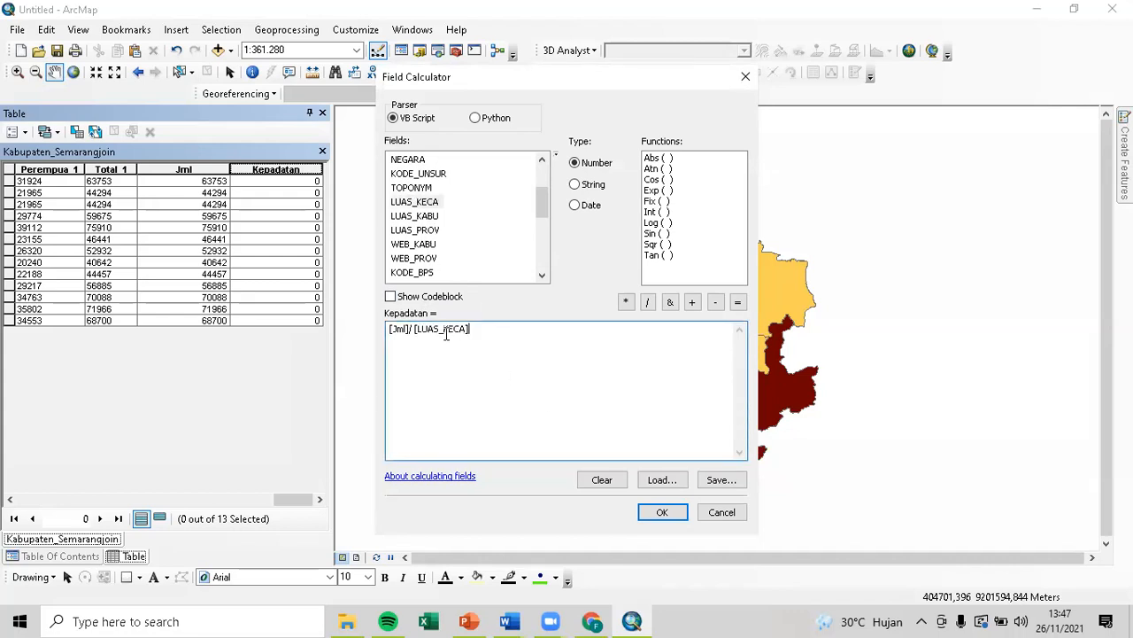
Re-enter [Jml] / [LUAS_KECA], compute the Kepadatan densities, and close the table.
left_click_drag(485, 341, 358, 348)
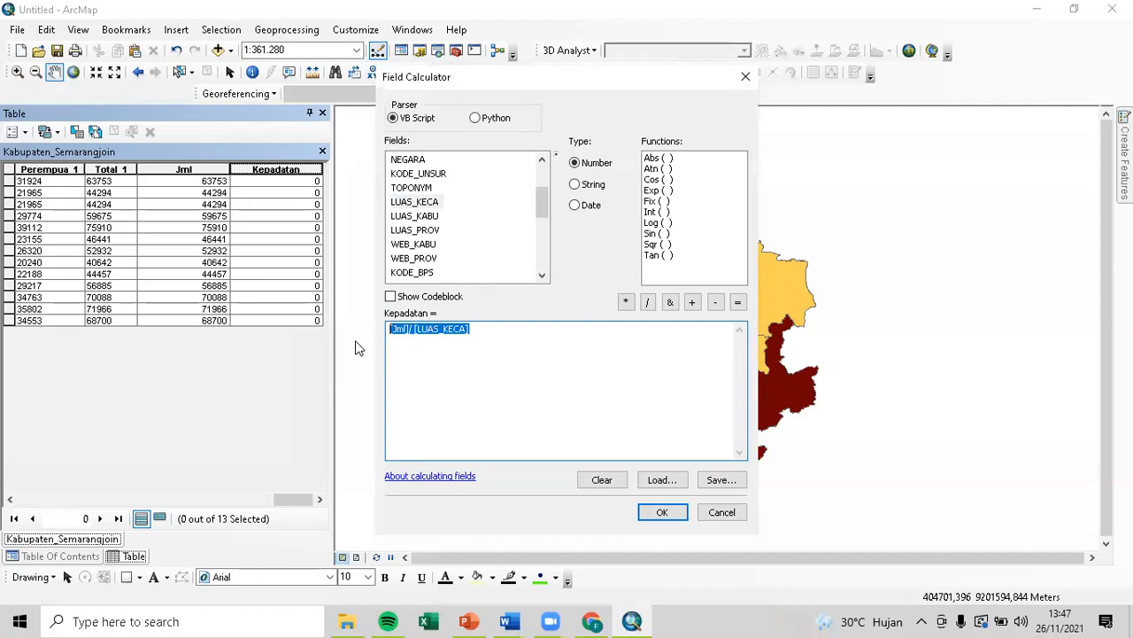
key("Delete")
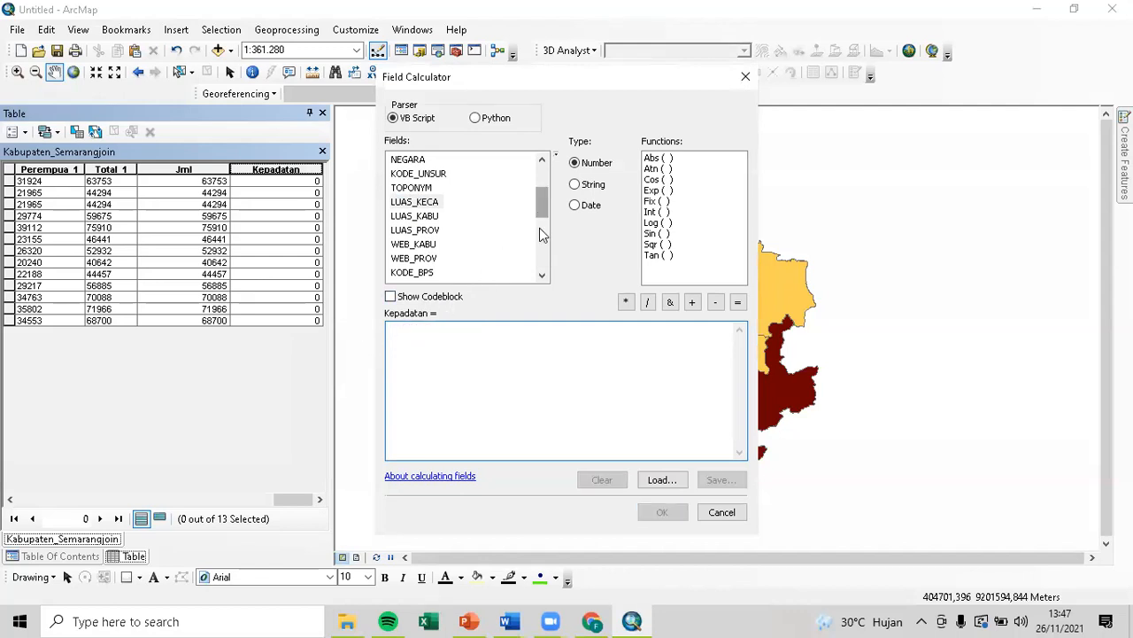
left_click_drag(538, 227, 540, 277)
double_click(399, 257)
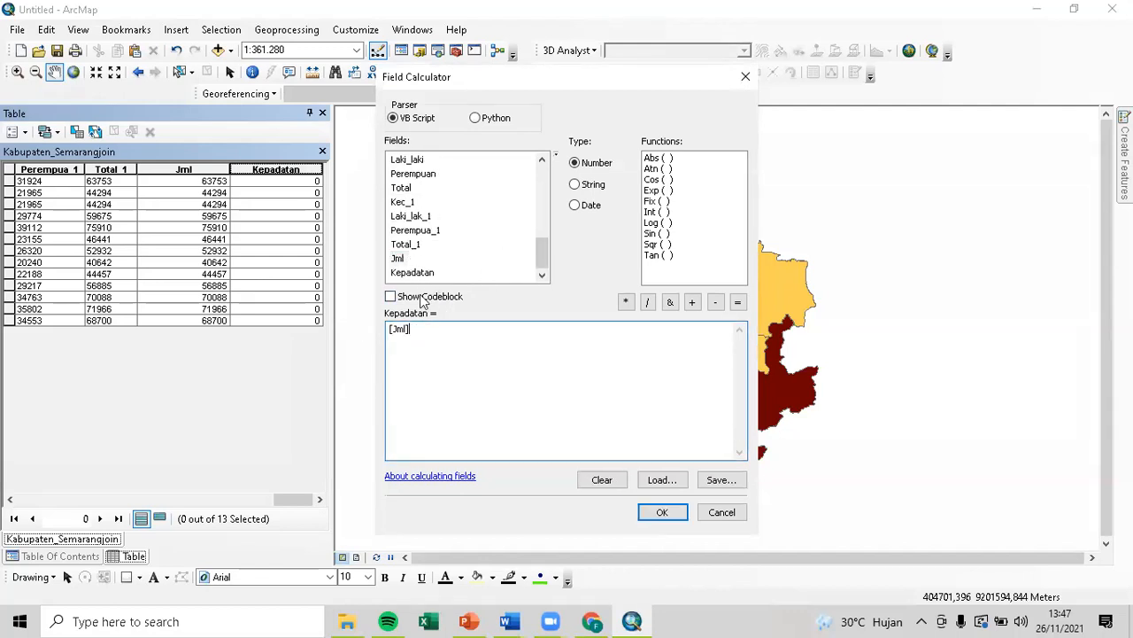
type("/")
scroll(450, 274, "up", 5)
double_click(440, 202)
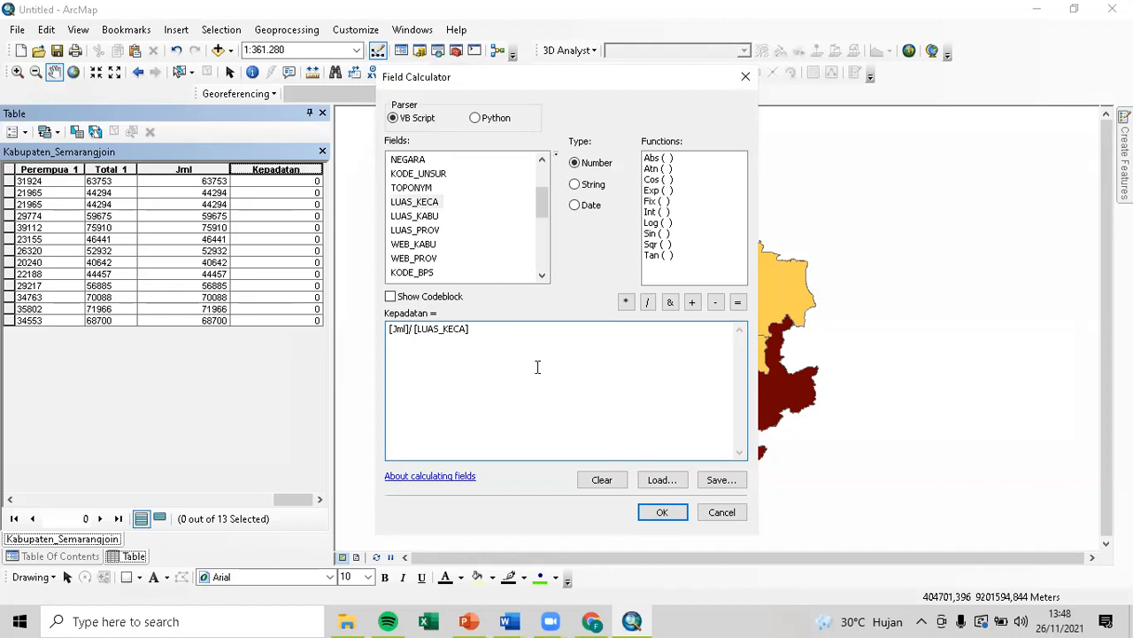
left_click(666, 512)
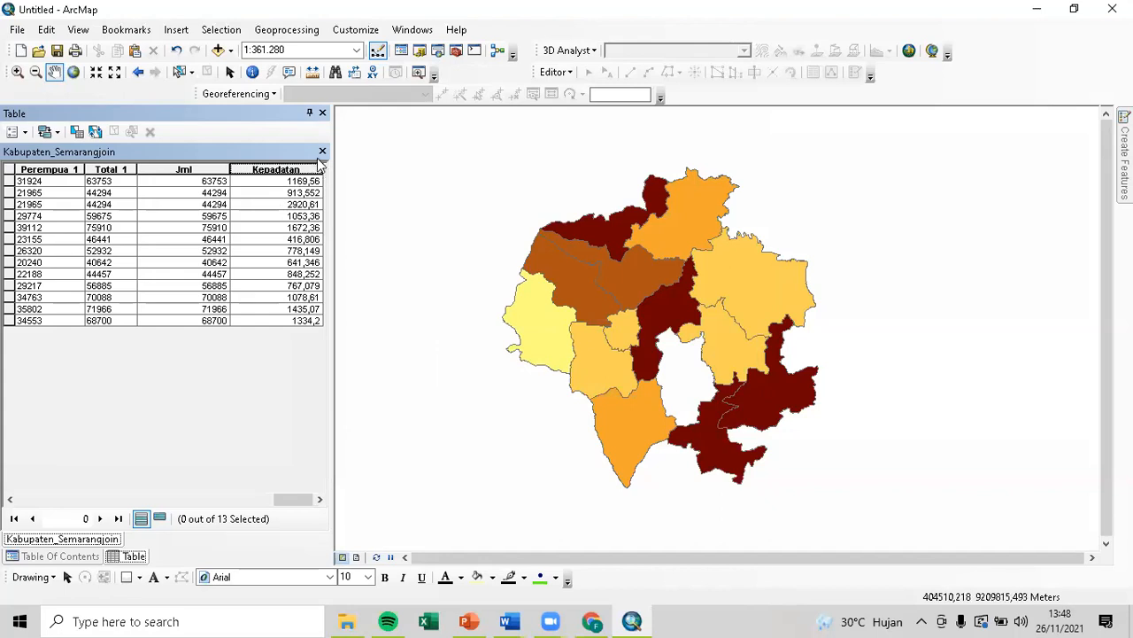
left_click(322, 113)
Switch the graduated-colour Value field from Jml to Kepadatan, five classes from 416,806000 to 2920,610107.
double_click(104, 171)
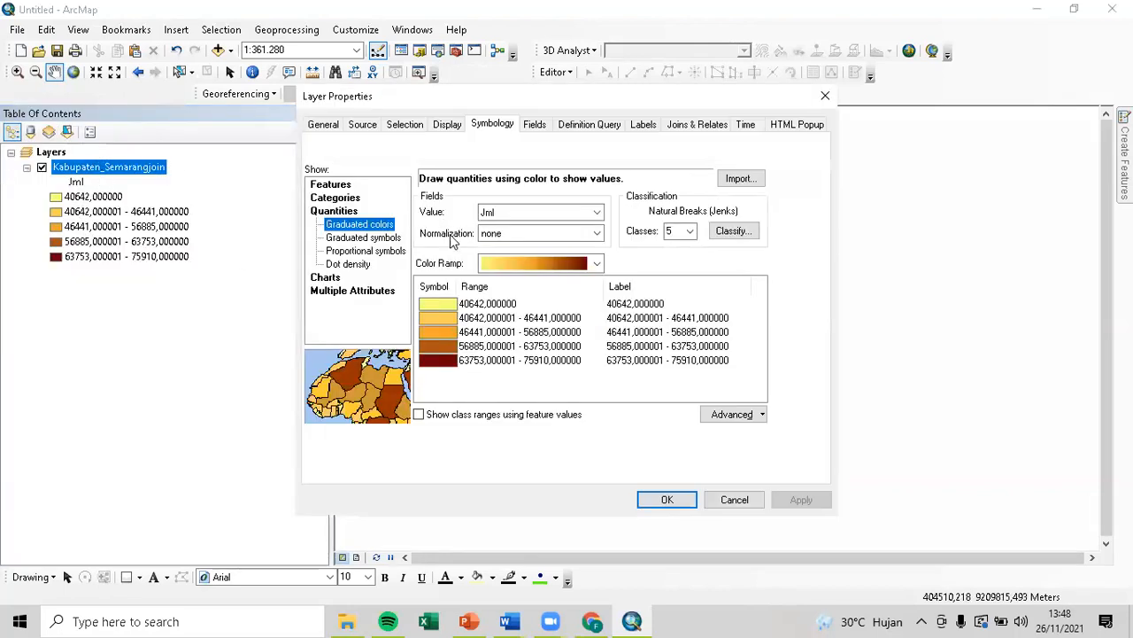
left_click(598, 215)
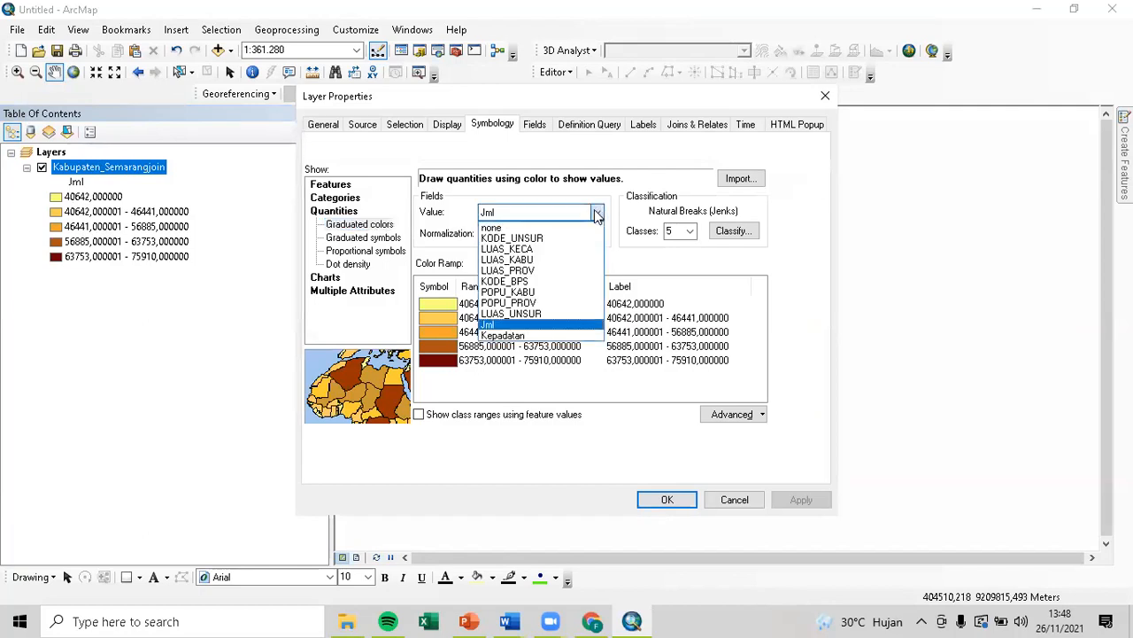
left_click(547, 337)
left_click(802, 500)
left_click(664, 500)
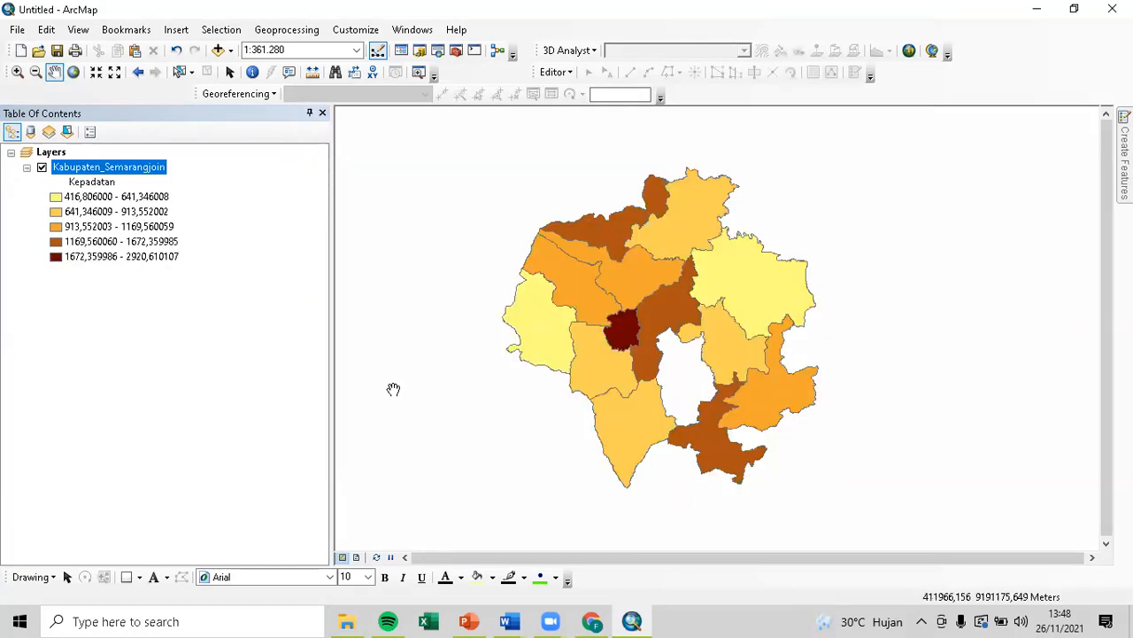
double_click(137, 169)
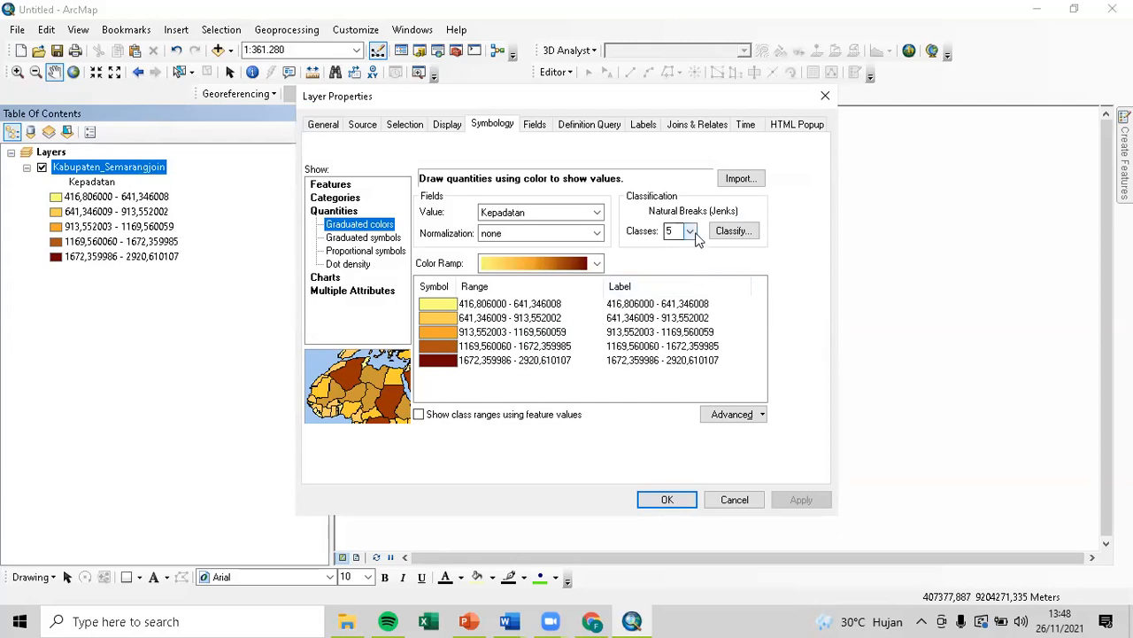
left_click(664, 499)
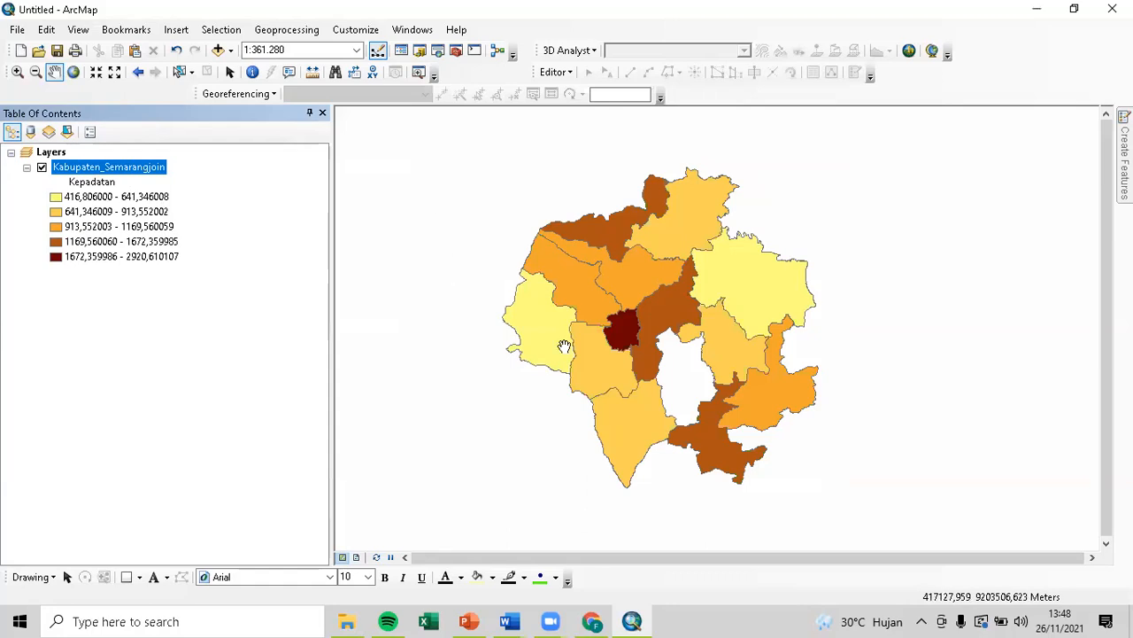
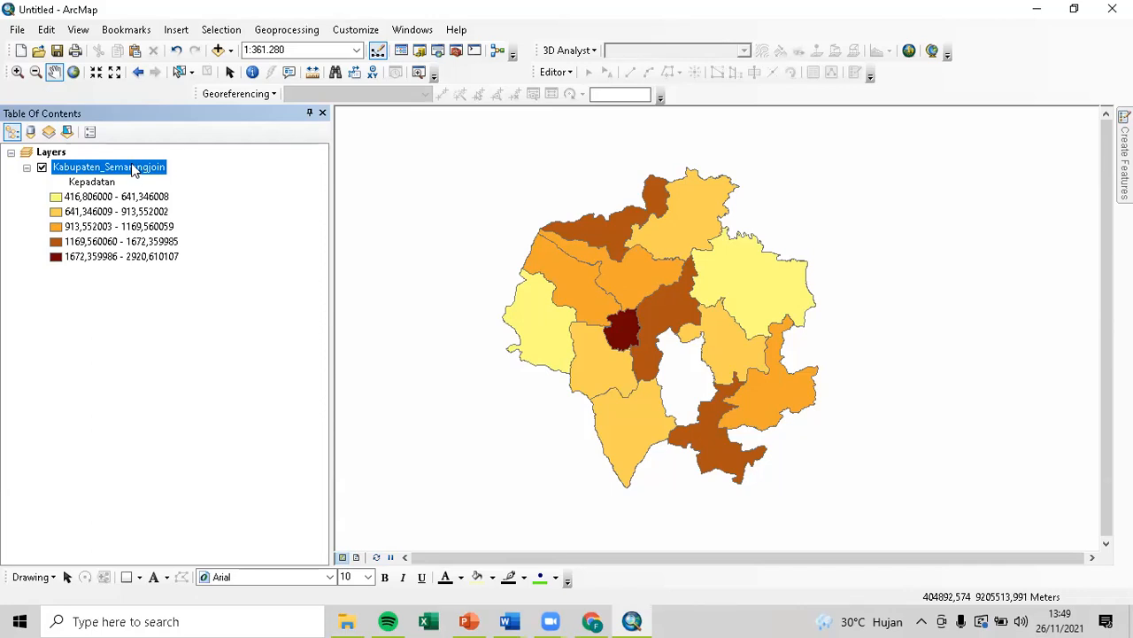
Browse the Kabupaten_Semarangjoin attribute records by KECAMATAN, checking GETASAN, then close the table.
right_click(137, 169)
left_click(214, 214)
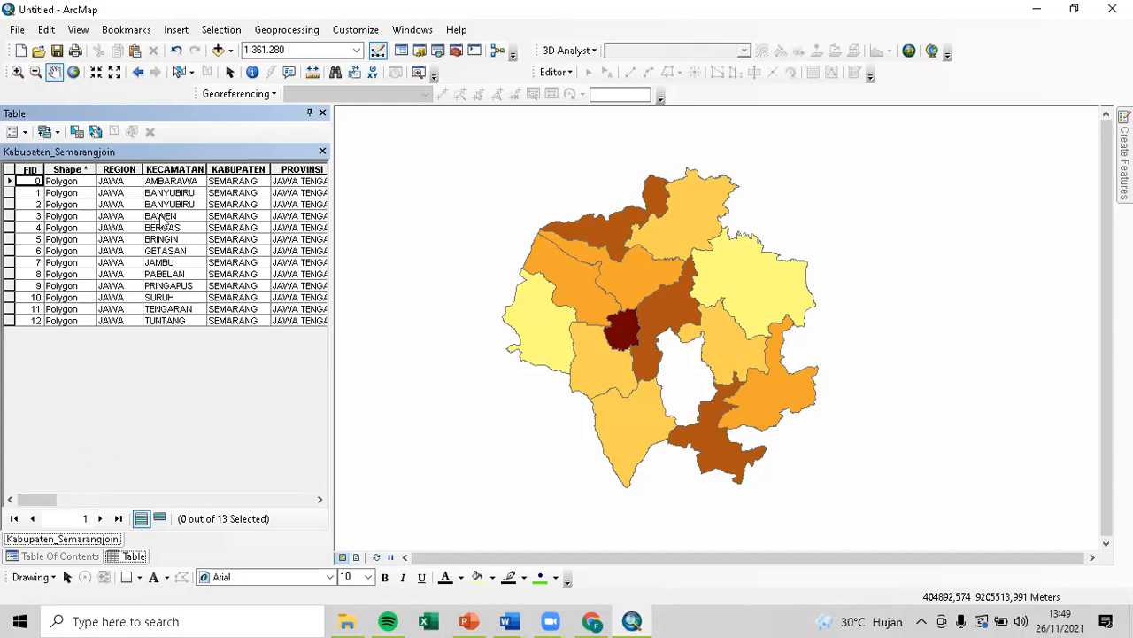
left_click(178, 182)
left_click(167, 286)
left_click(168, 309)
left_click(186, 193)
left_click(184, 252)
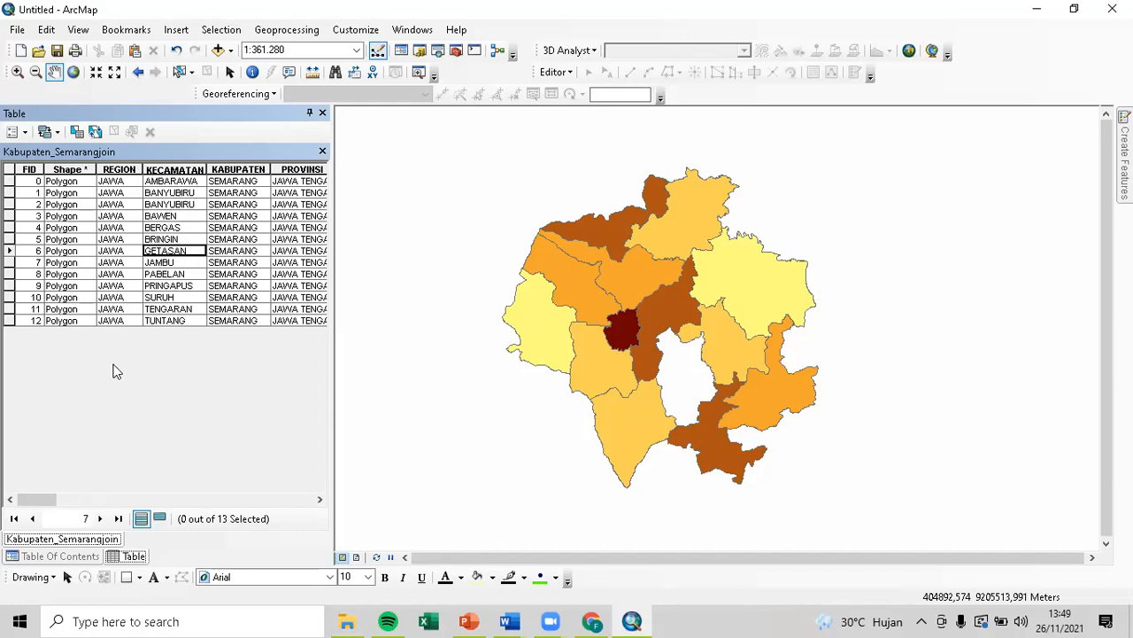
left_click_drag(58, 500, 296, 501)
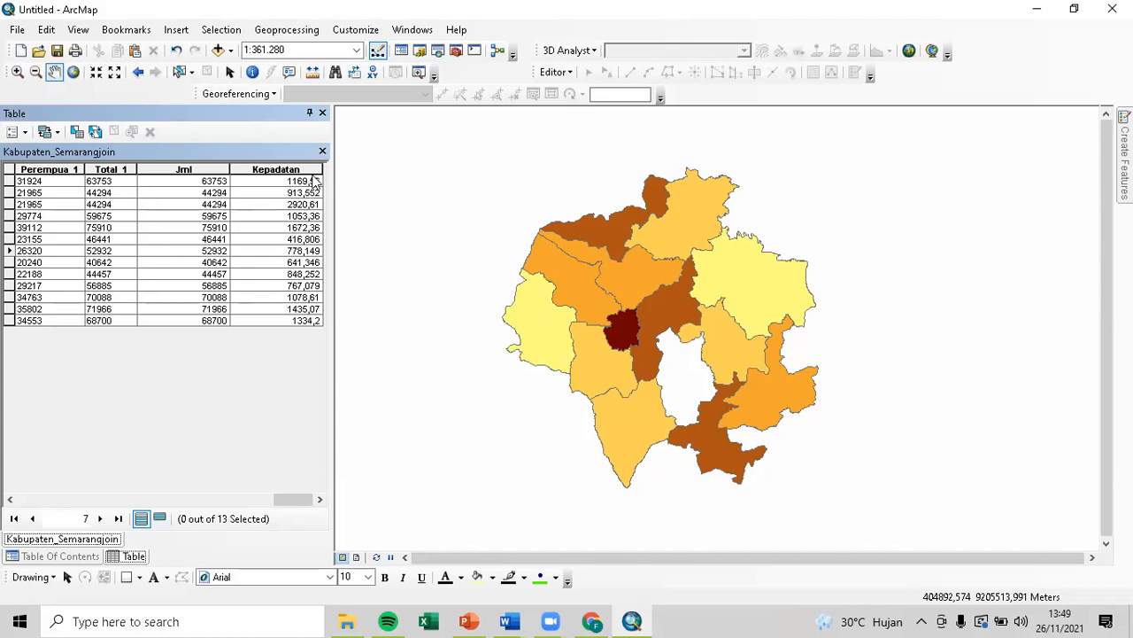
left_click(322, 113)
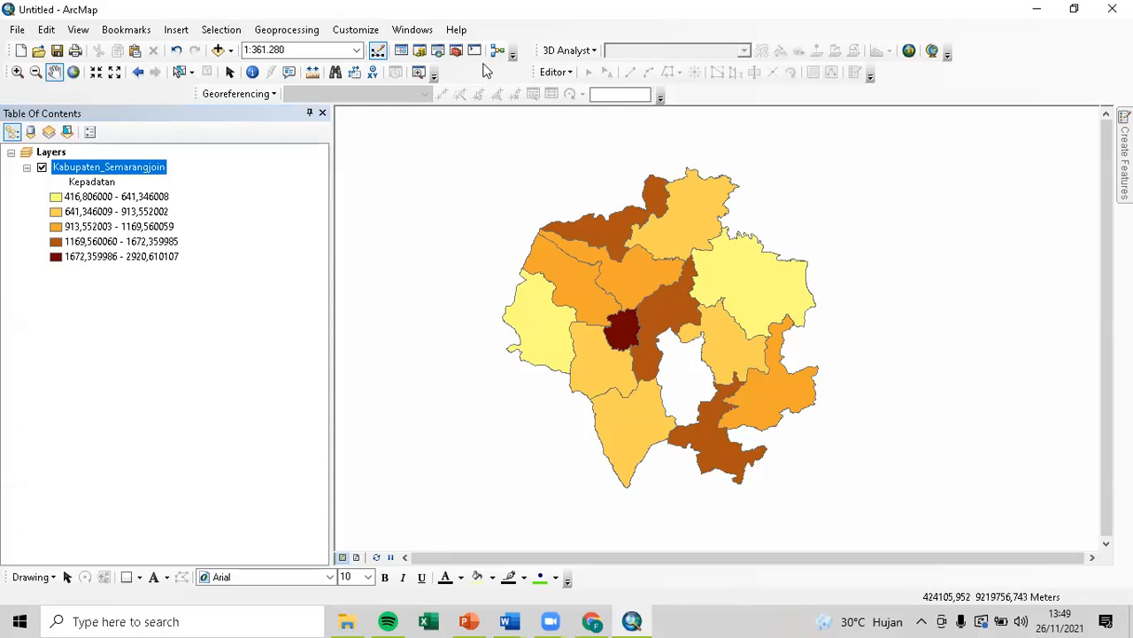
left_click(460, 51)
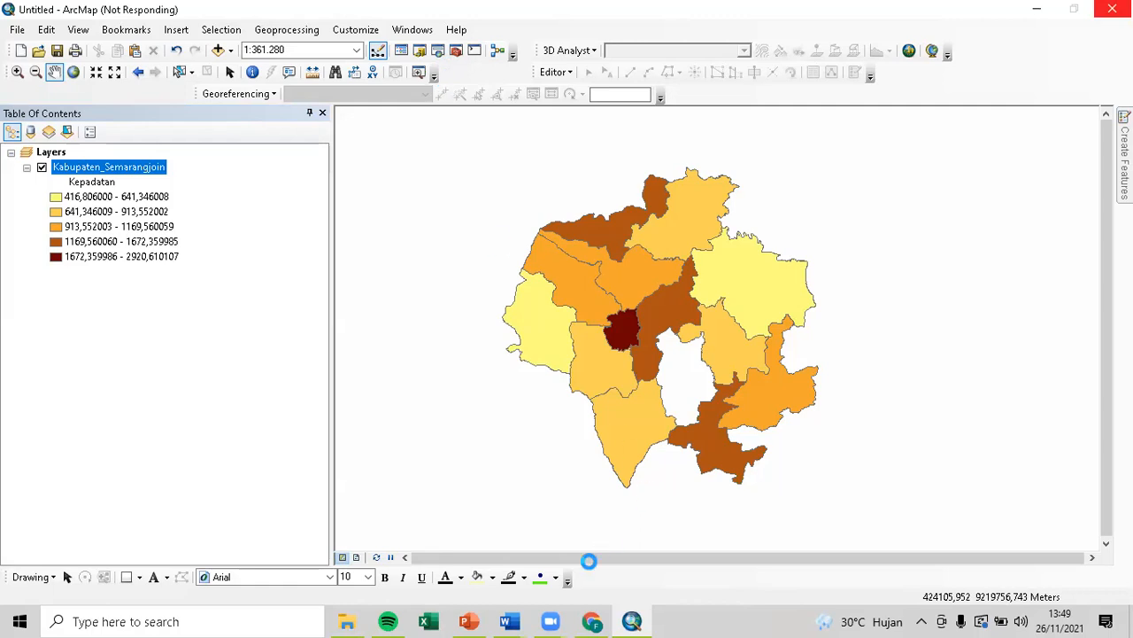
Display slide 5, the Pengantar Data Sharing Dalam ArcGIS cover, in PowerPoint, then return to ArcMap.
left_click(483, 620)
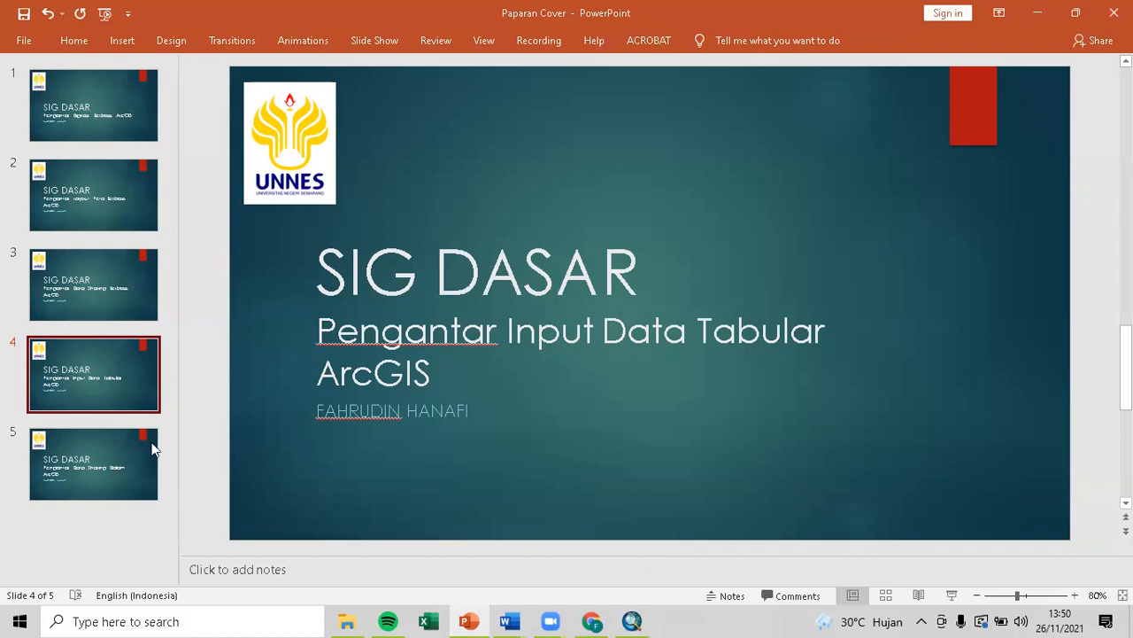
left_click(133, 456)
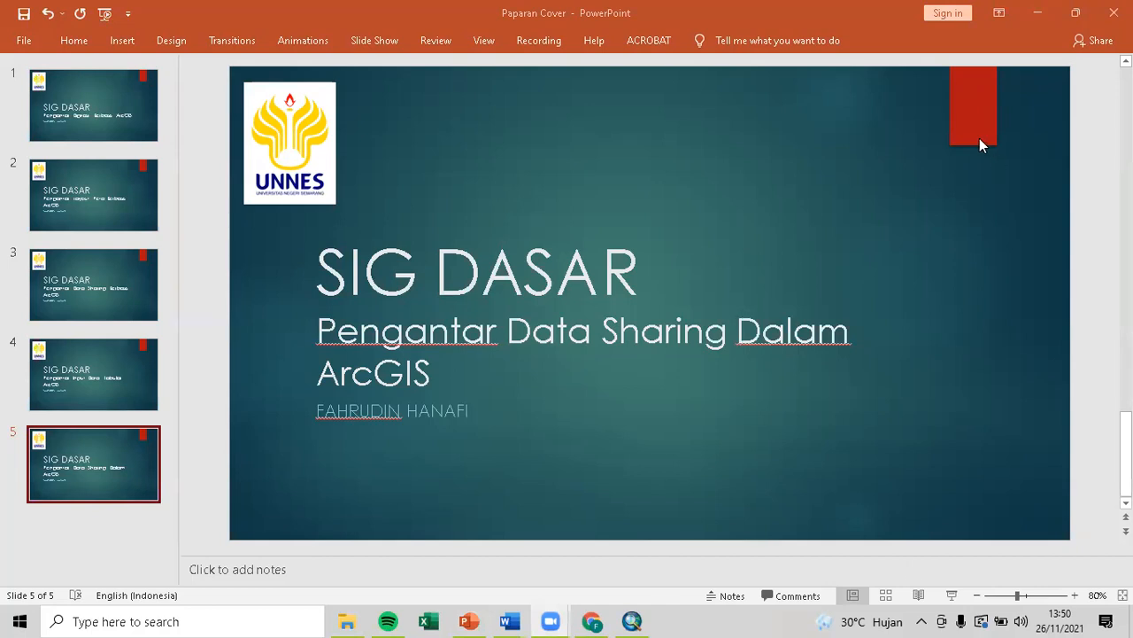
left_click(640, 620)
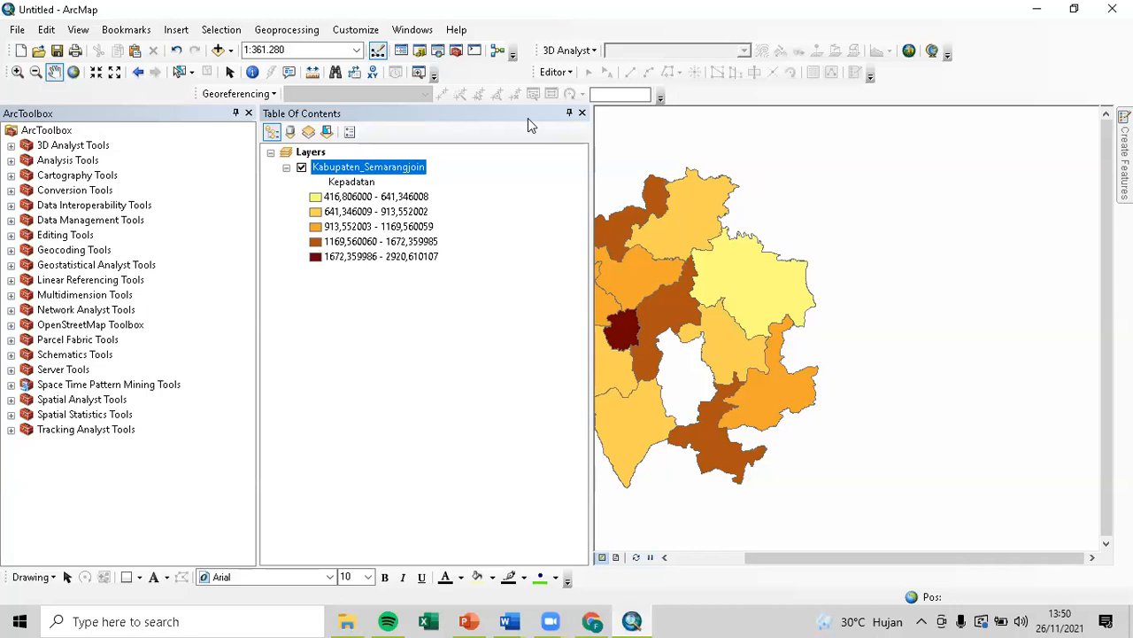
Close the toolbox and layer panels and start a new Blank Map, discarding the density map.
left_click(248, 112)
left_click(322, 112)
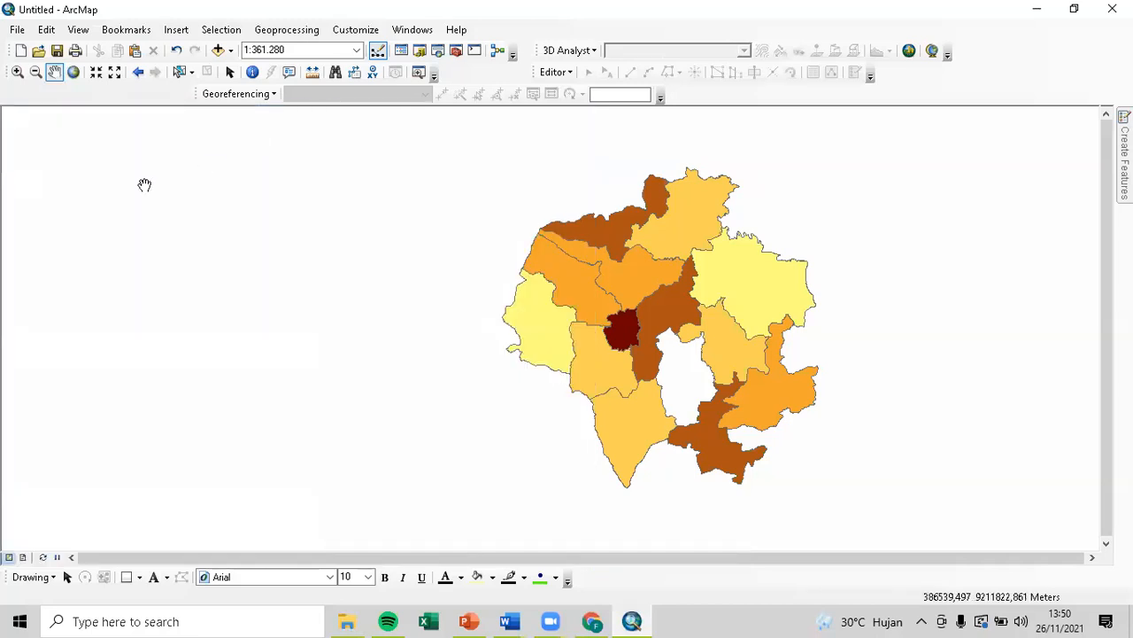
left_click(21, 51)
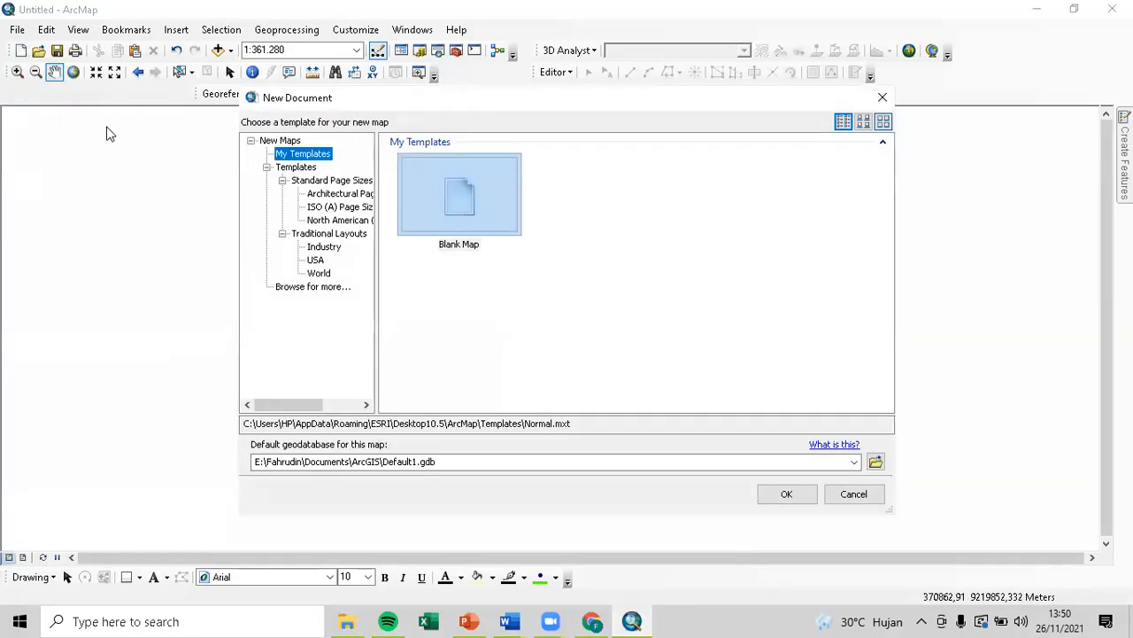
double_click(485, 199)
left_click(581, 346)
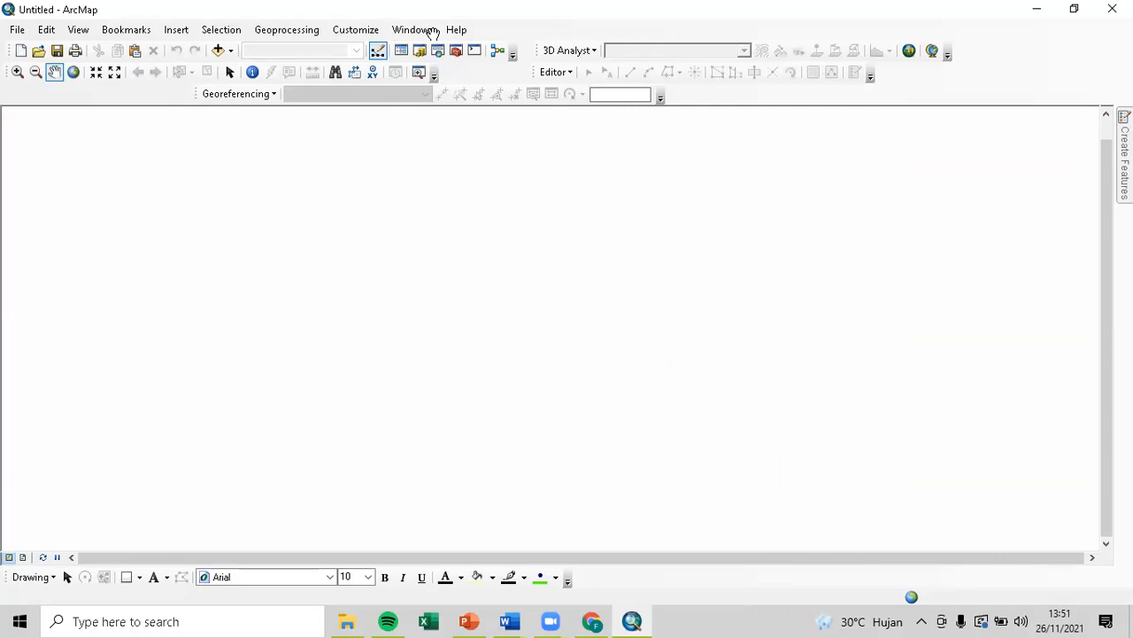
Bring back the Table Of Contents and make it narrower.
left_click(433, 32)
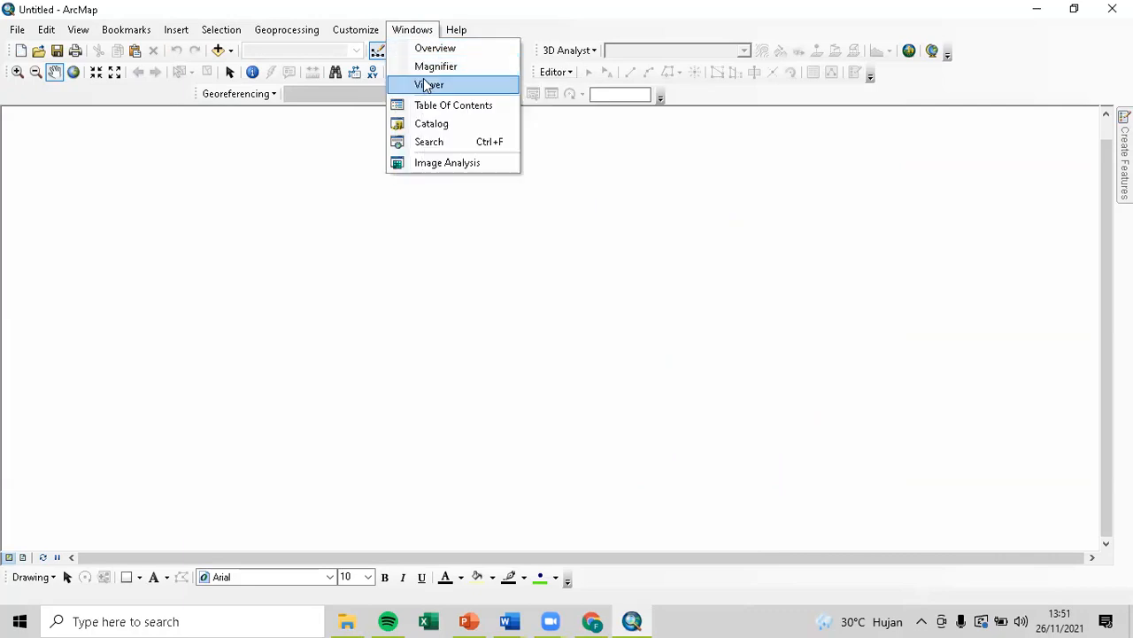
left_click(434, 108)
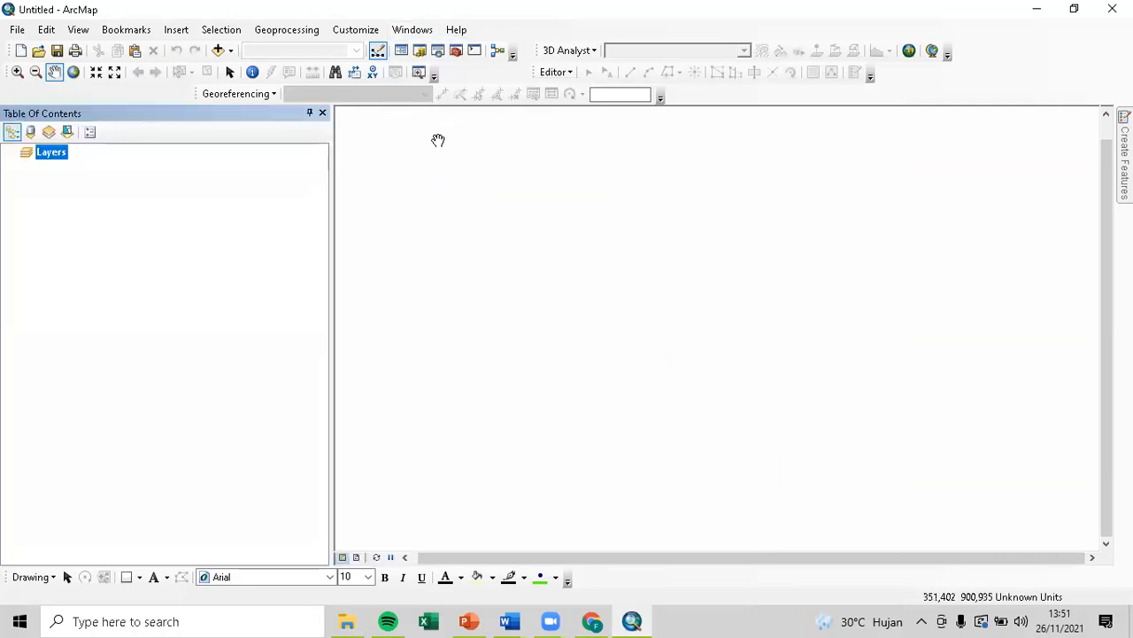
left_click_drag(159, 200, 173, 204)
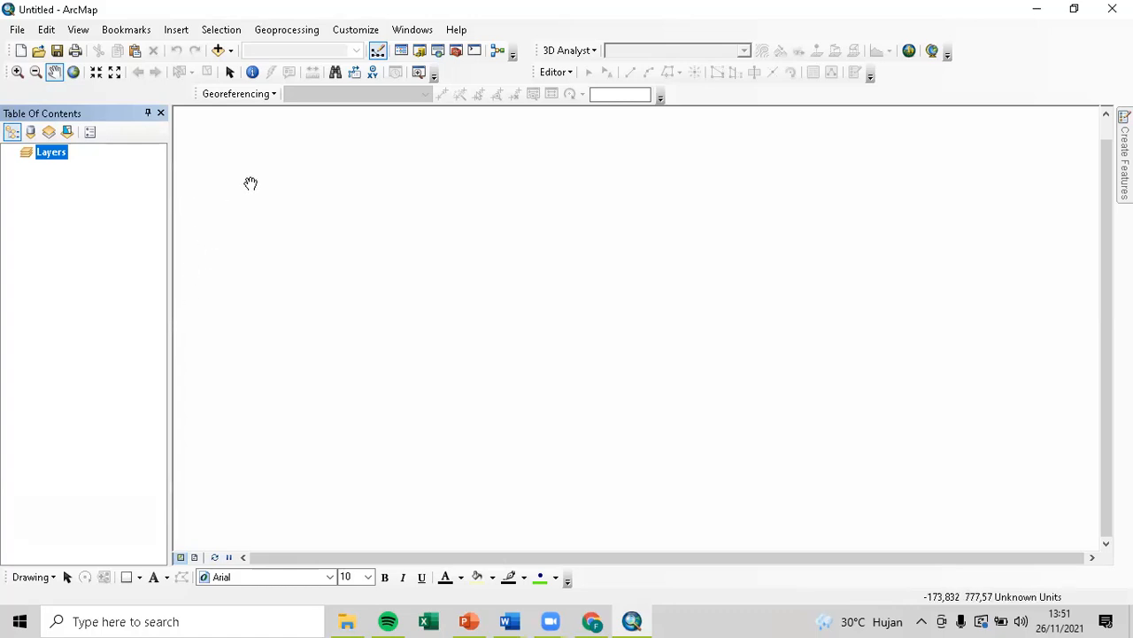
Open the recent E:\Bahan Kuliah Untitled.mxd with the 2003, 2008, 2013 and 2018 LST maps.
left_click(18, 32)
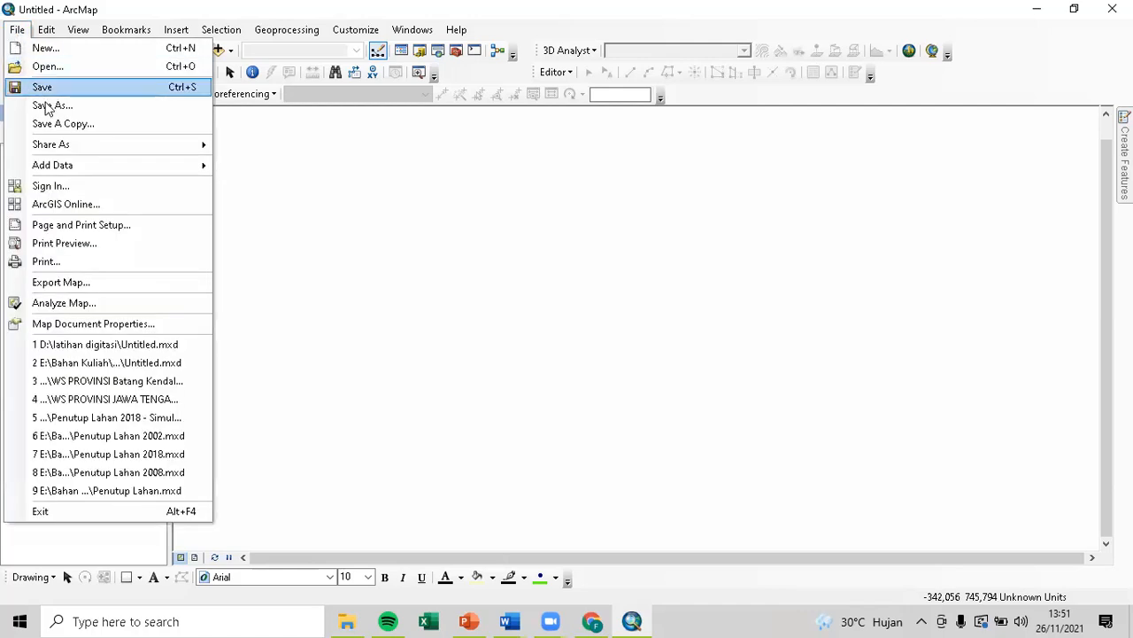
mouse_move(78, 149)
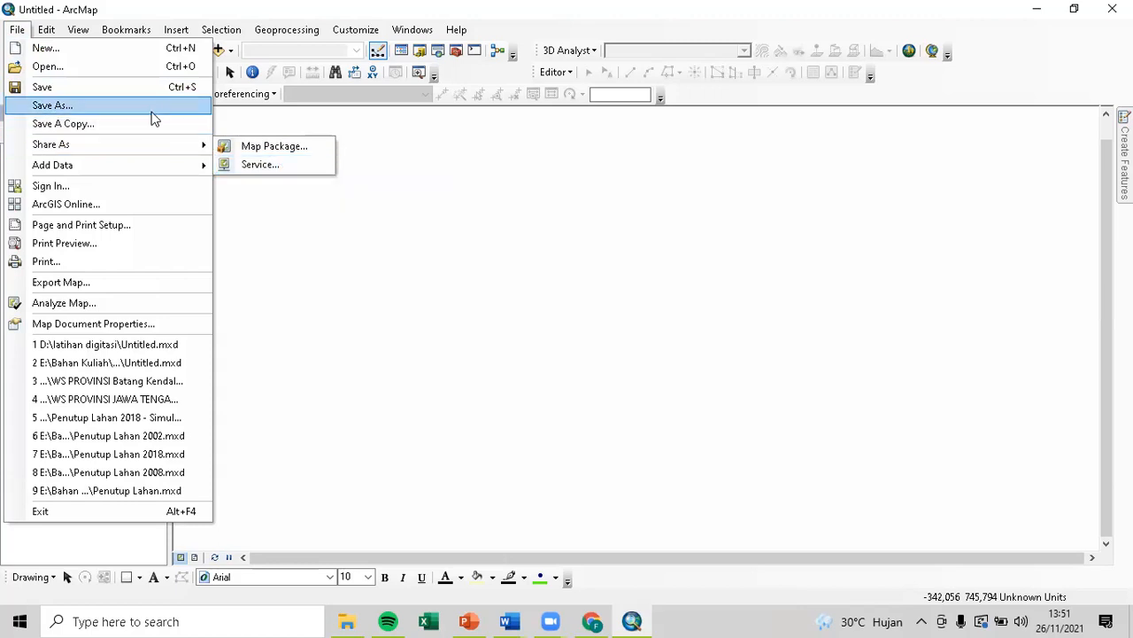
left_click(507, 29)
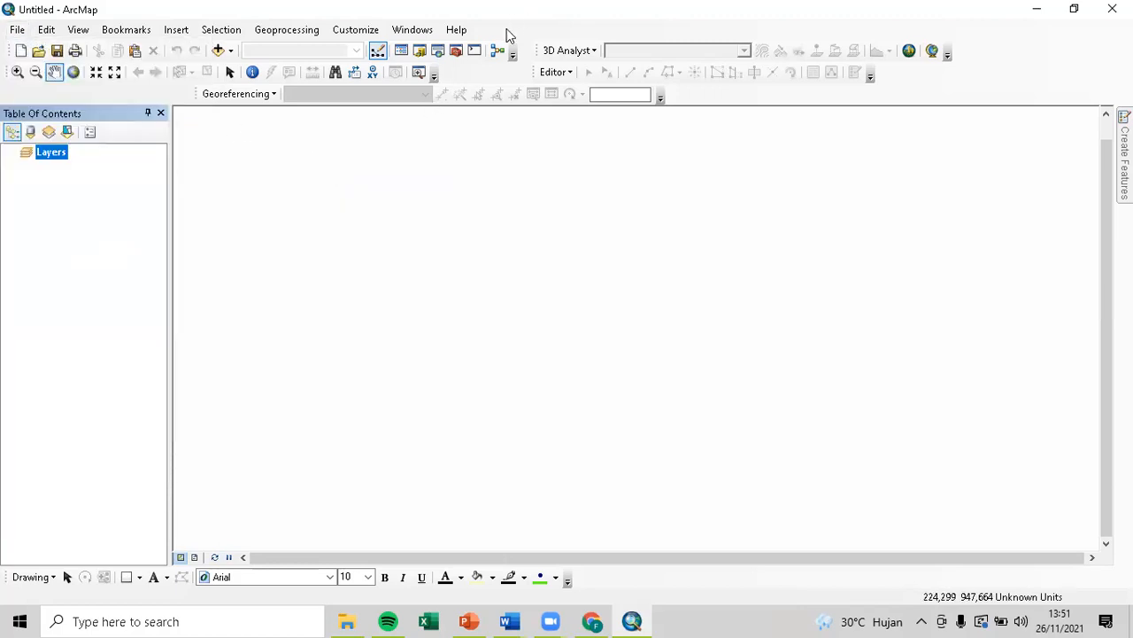
left_click(46, 29)
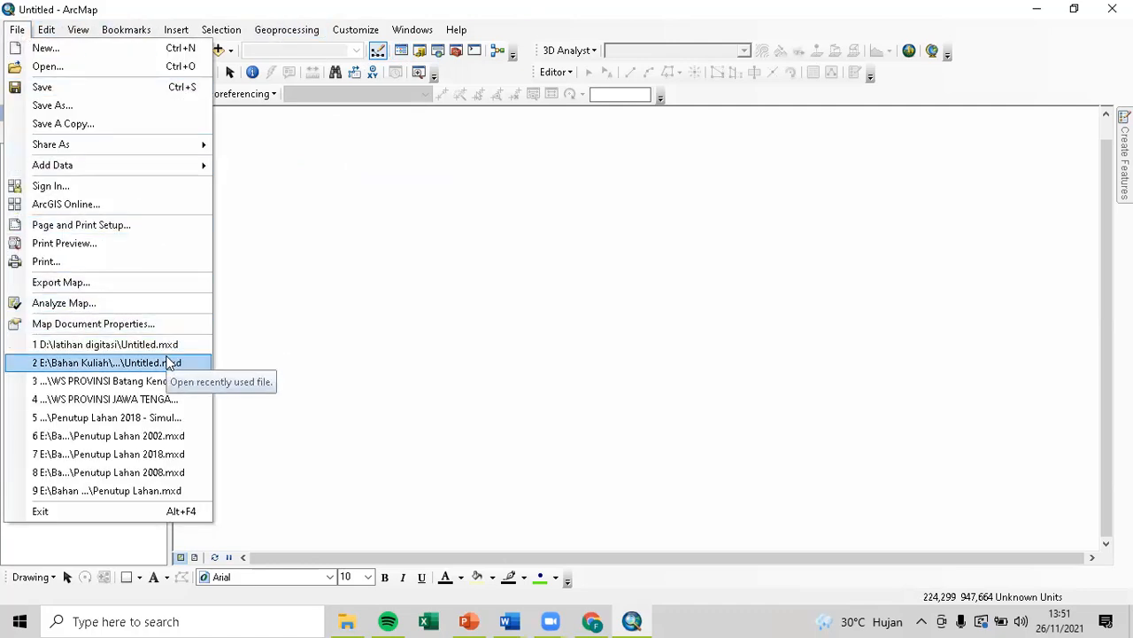
left_click(170, 362)
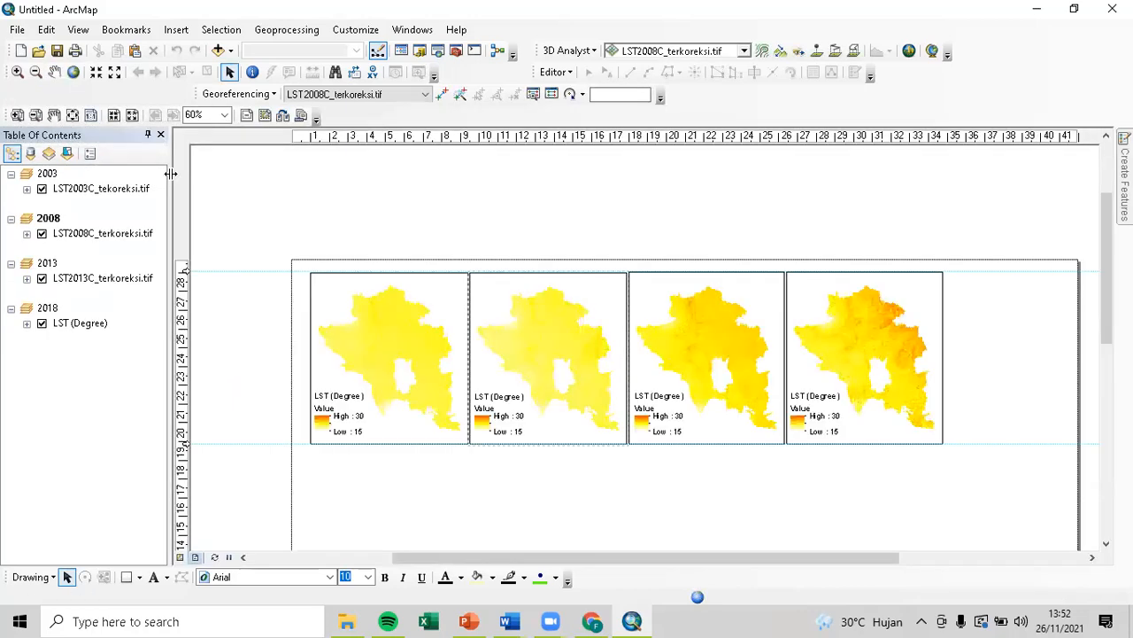
Open Untitled.mxd from the latihan digitasi folder, the Peta DAS Progo-Opak-Serang layout.
left_click(16, 29)
left_click(46, 29)
mouse_move(16, 29)
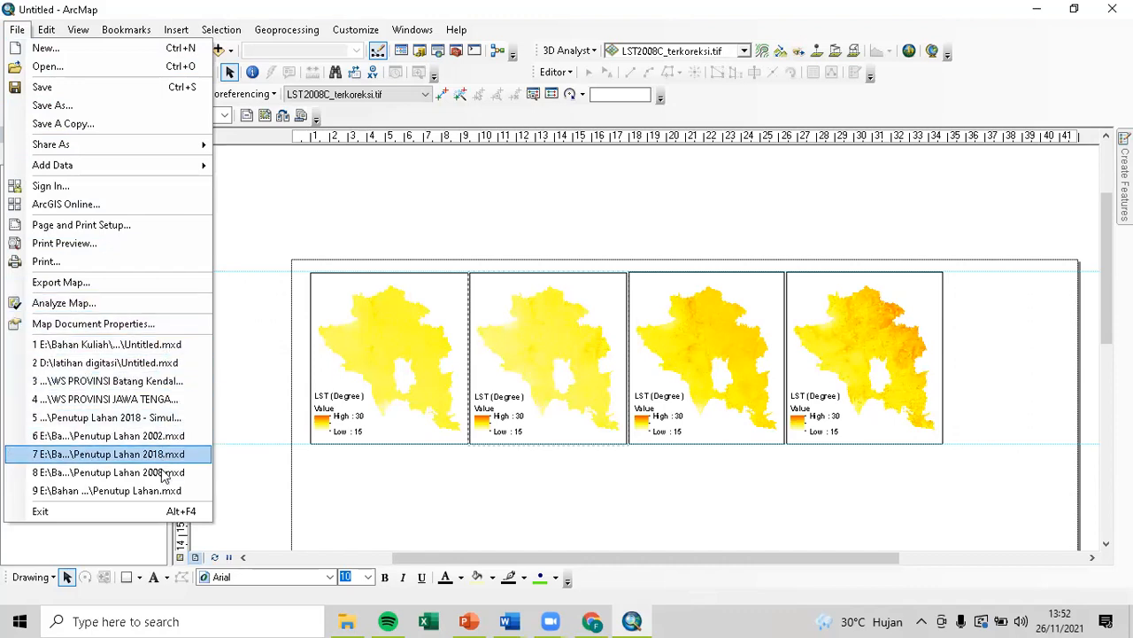
left_click(282, 196)
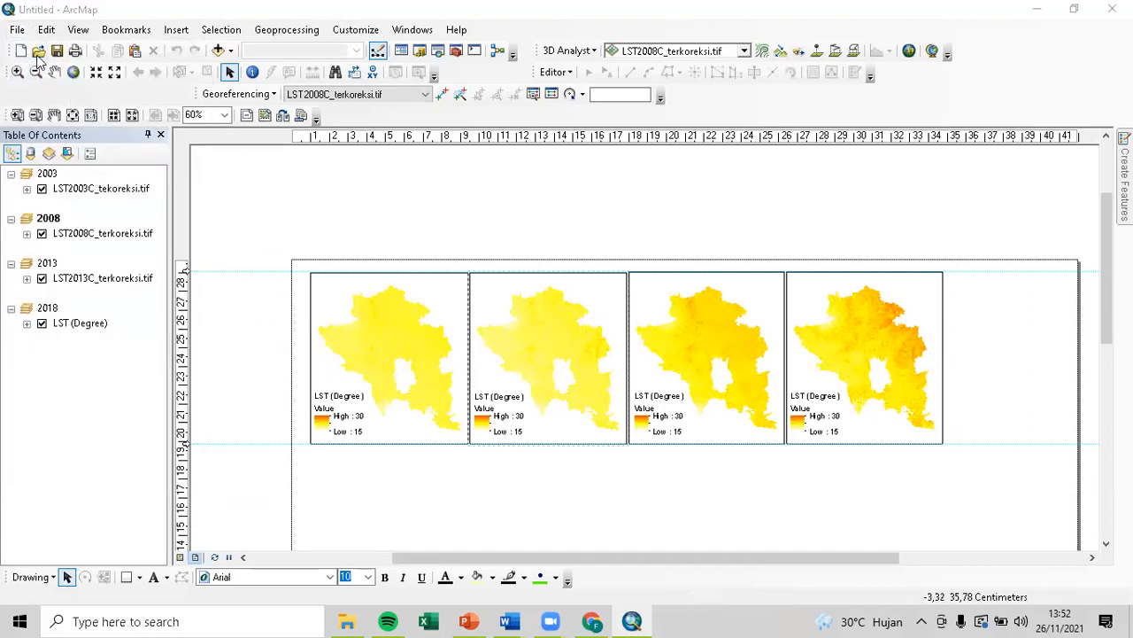
left_click(39, 51)
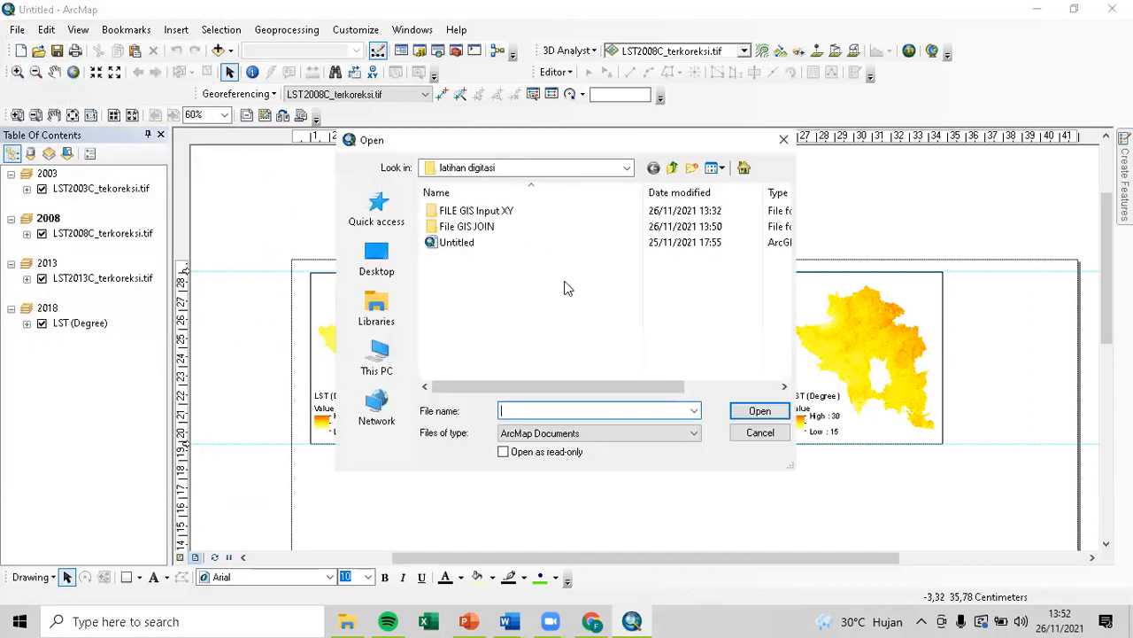
left_click(463, 245)
left_click(778, 410)
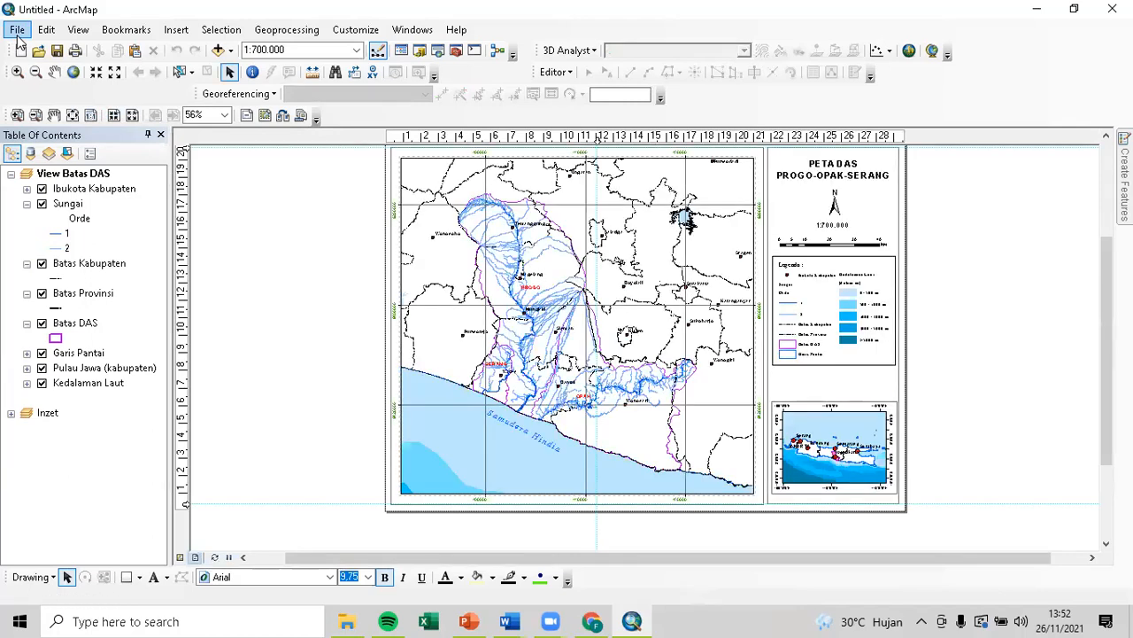
Review the File > Share As options, then open the Catalog at the Latihan digitasi home folder.
left_click(17, 31)
mouse_move(94, 149)
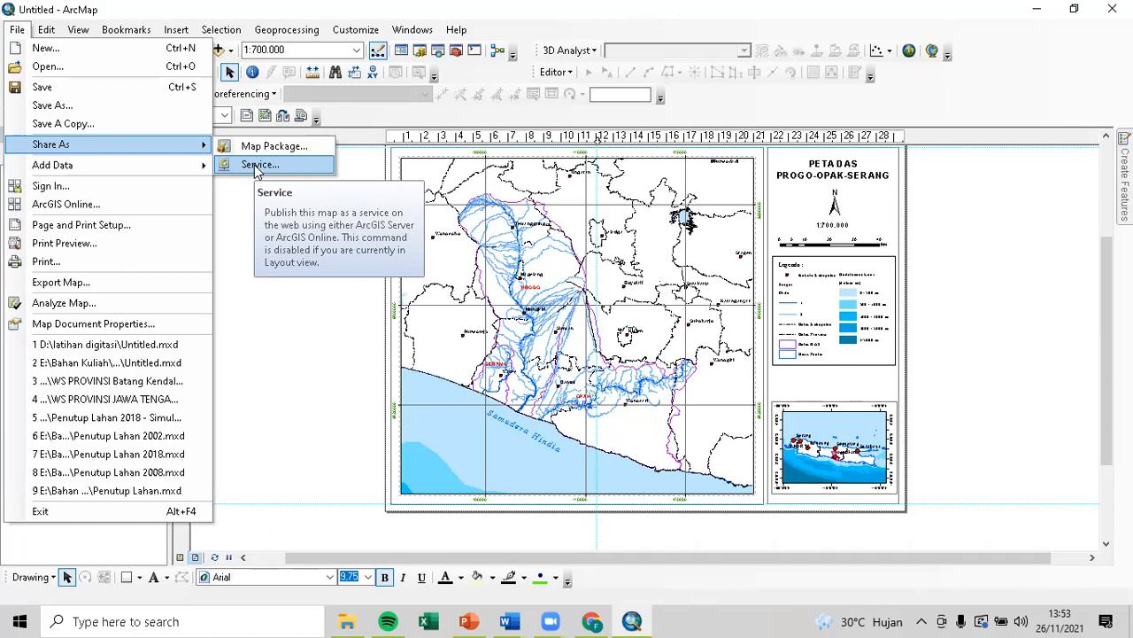
left_click(352, 117)
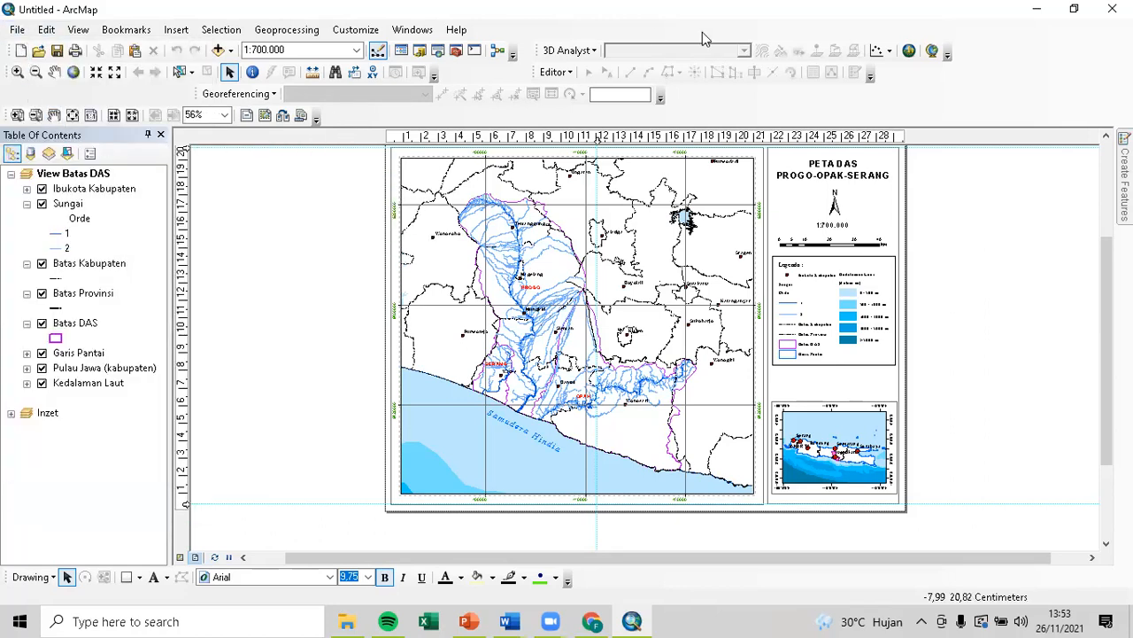
left_click(422, 53)
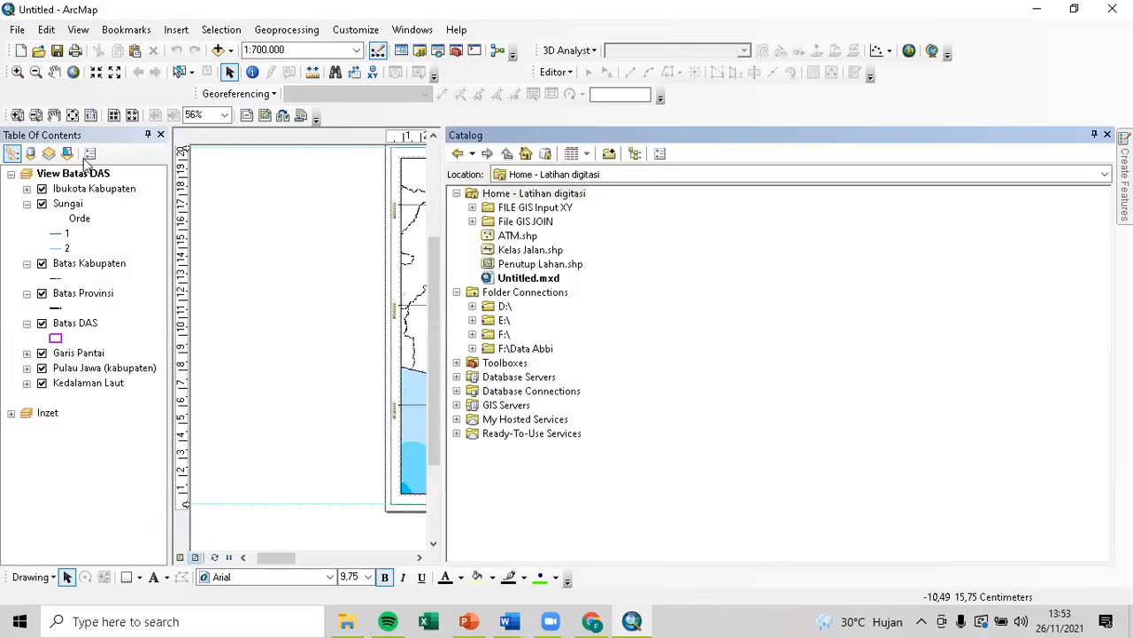
Save the map document as 'Peta DAS' in latihan digitasi, then switch to File Explorer.
left_click(12, 32)
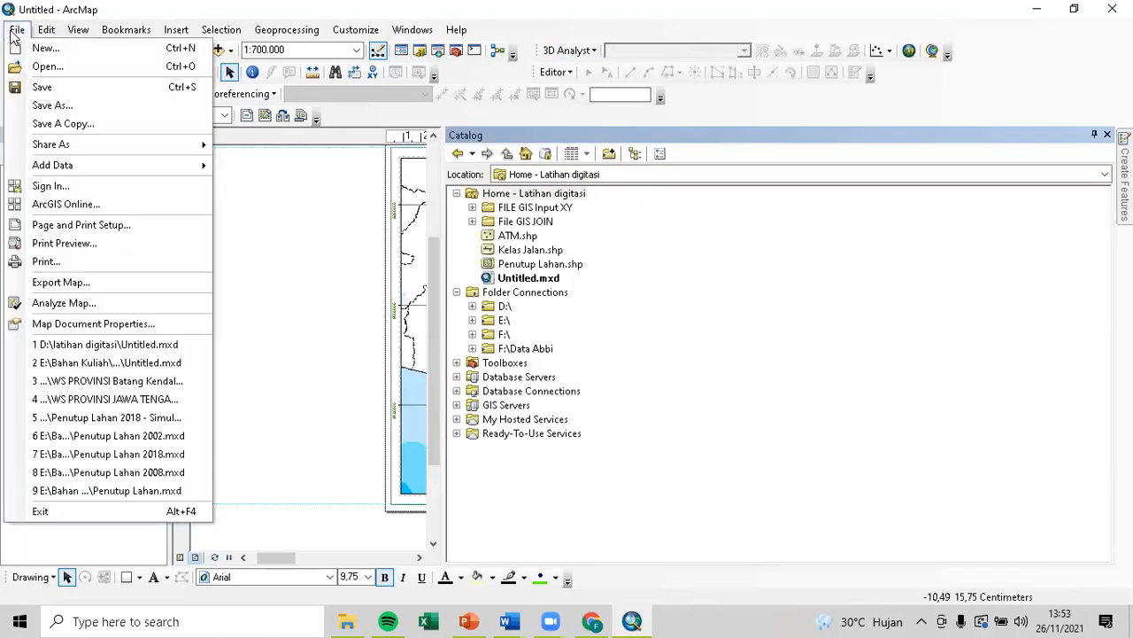
left_click(92, 112)
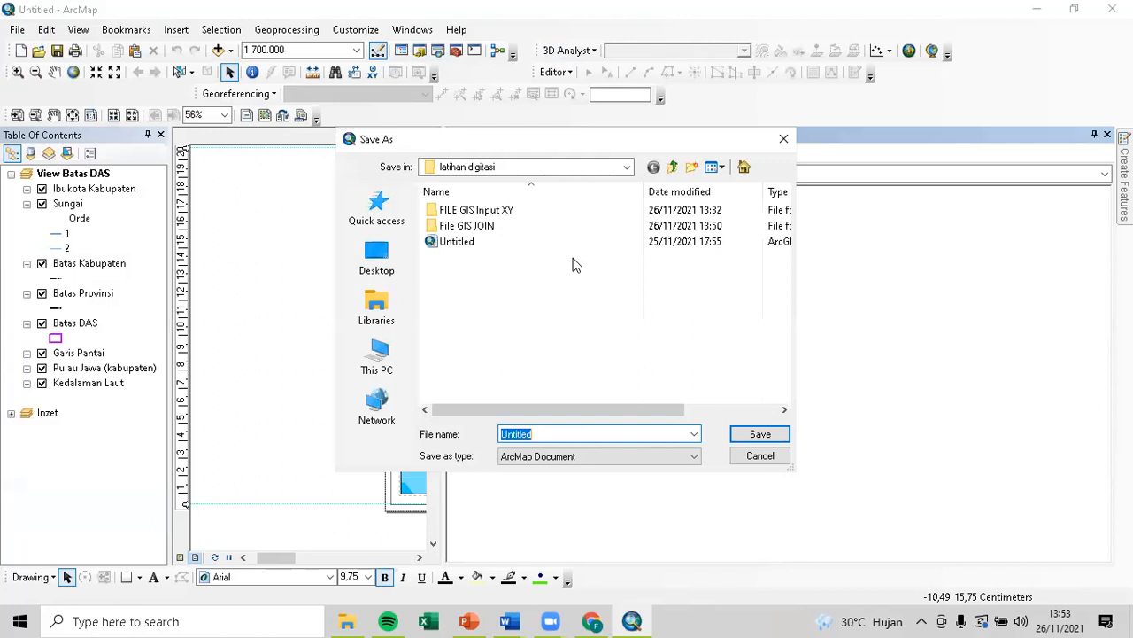
left_click(574, 433)
double_click(573, 433)
type("Peta DAS")
key("Return")
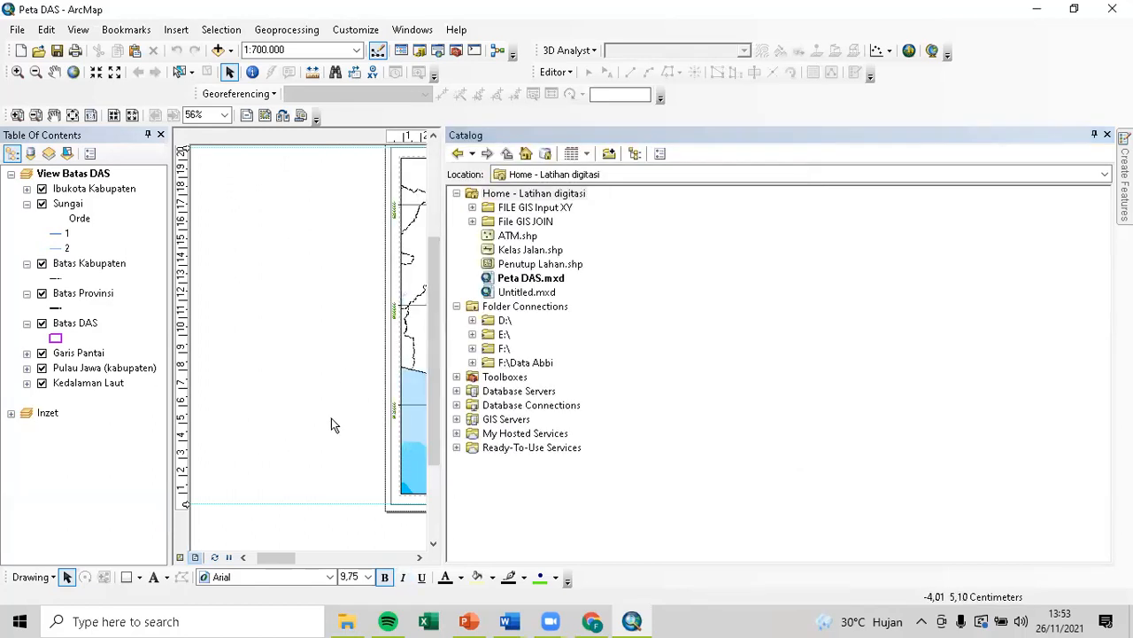
left_click(348, 618)
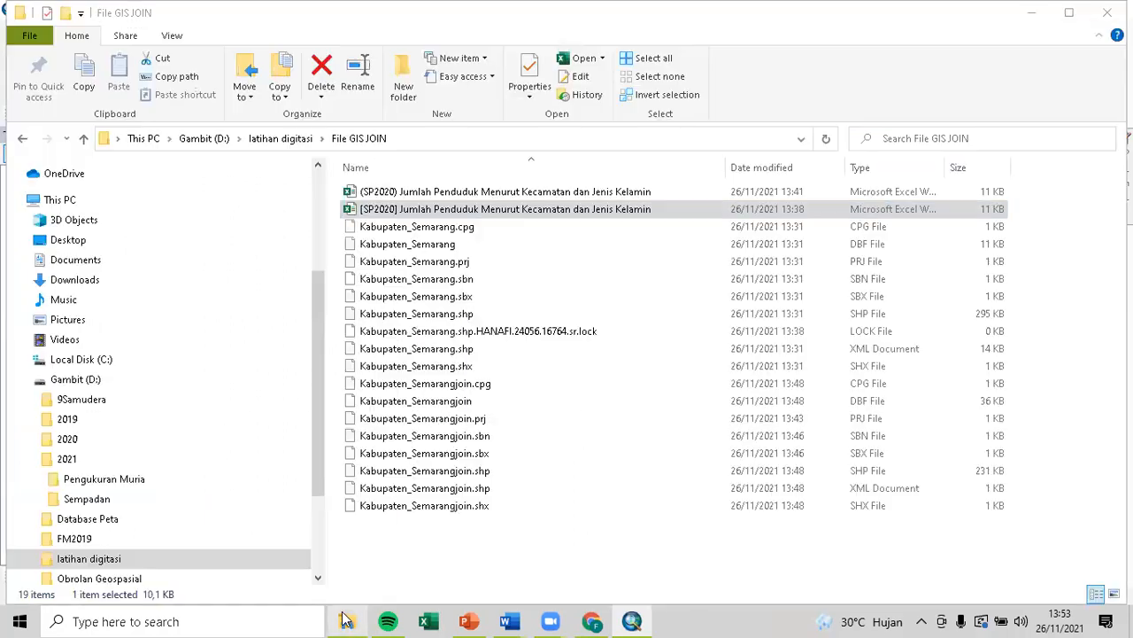
Select Peta DAS in the latihan digitasi folder and widen the Type column to read it.
left_click(292, 138)
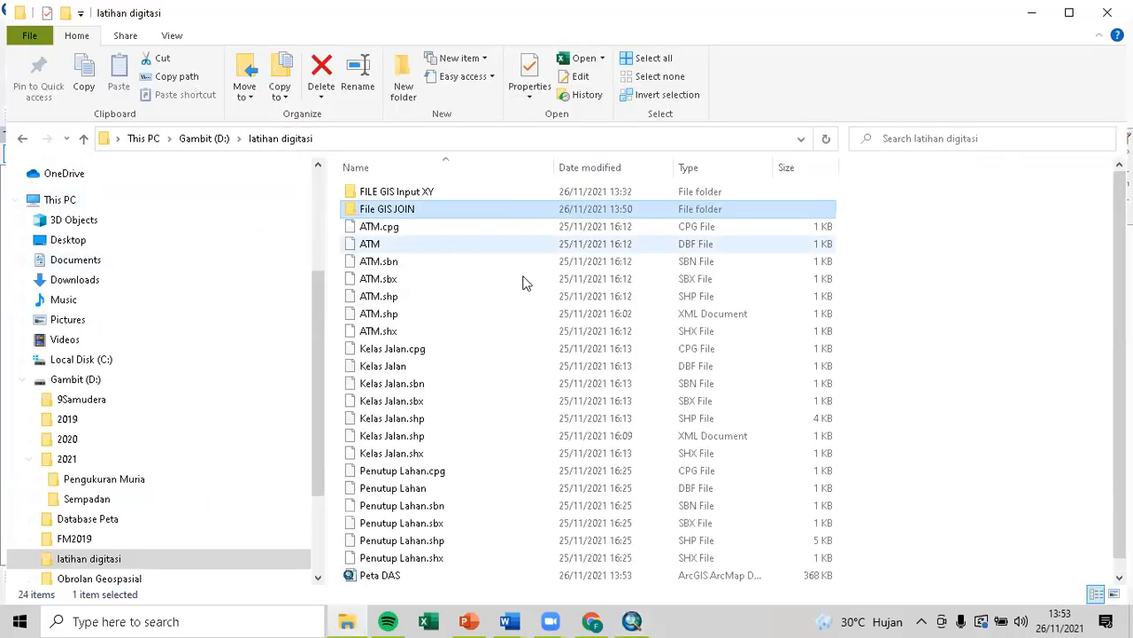
scroll(503, 363, "down", 1)
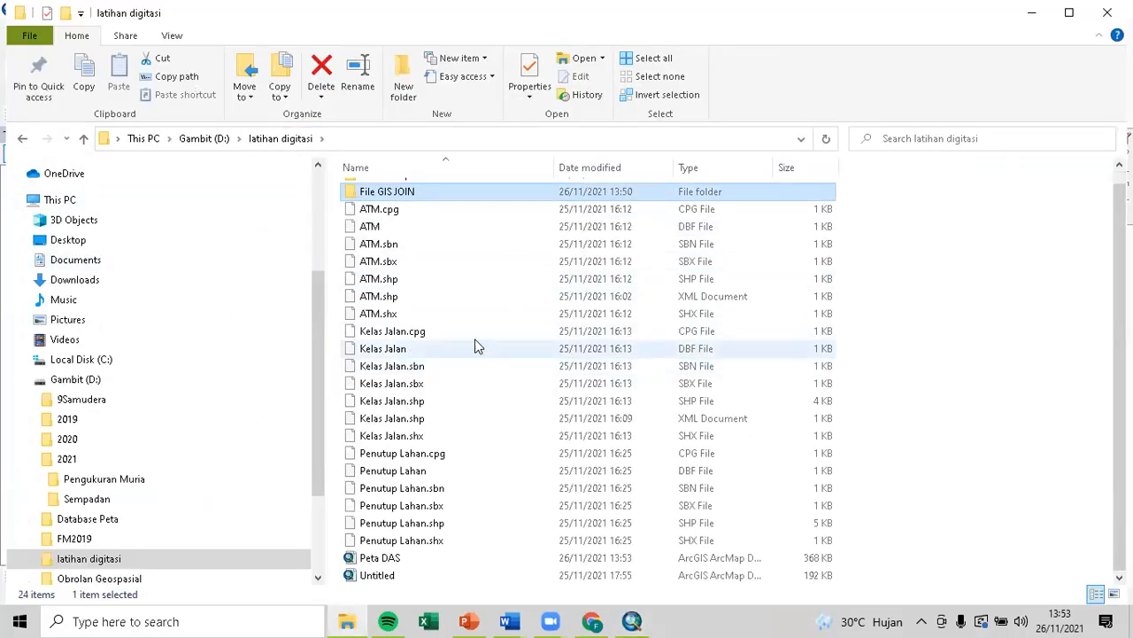
left_click(422, 559)
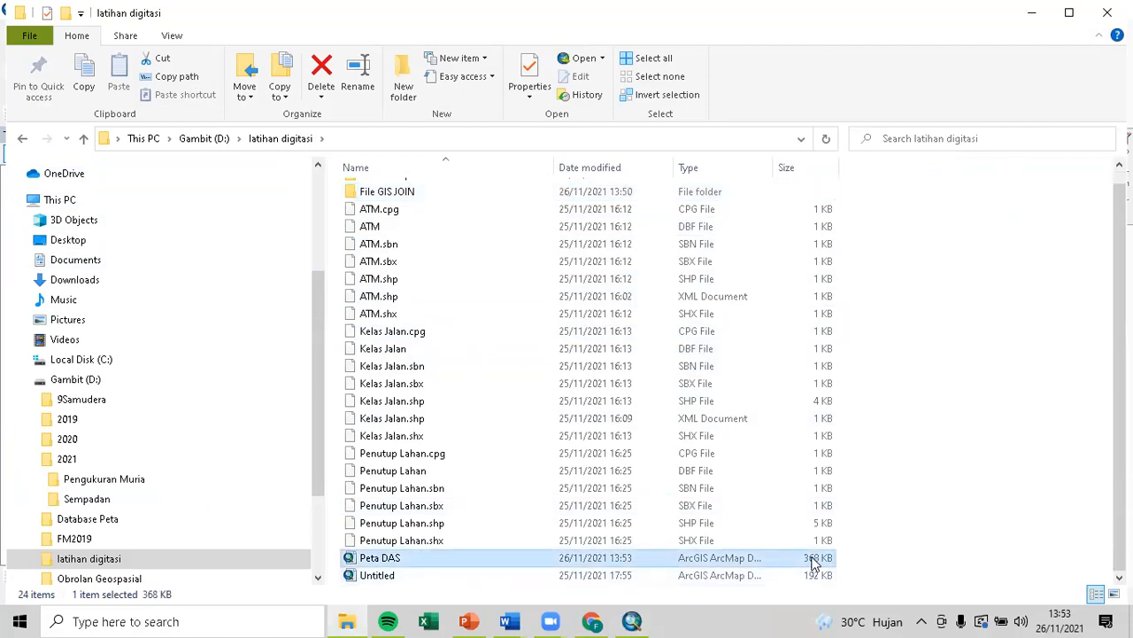
right_click(814, 563)
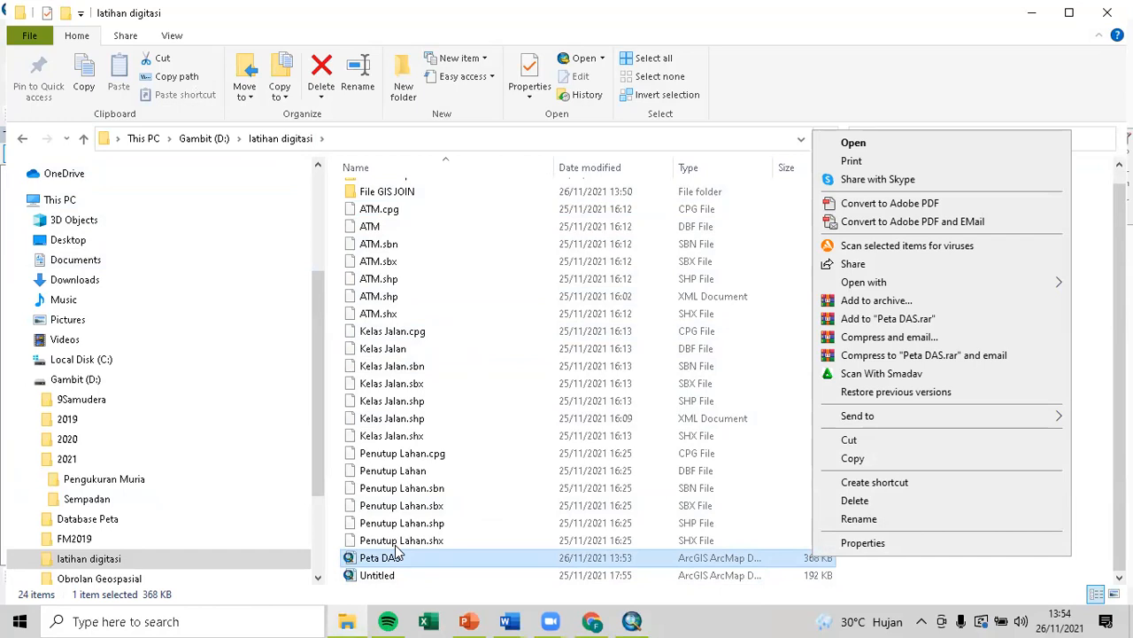
left_click(443, 547)
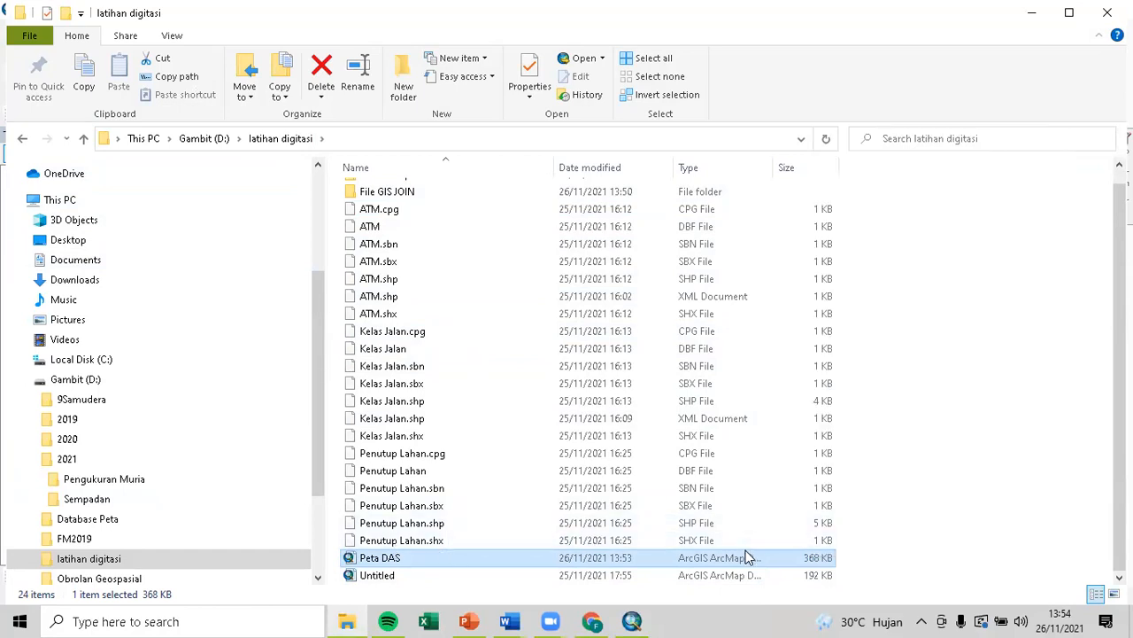
left_click_drag(772, 165, 800, 165)
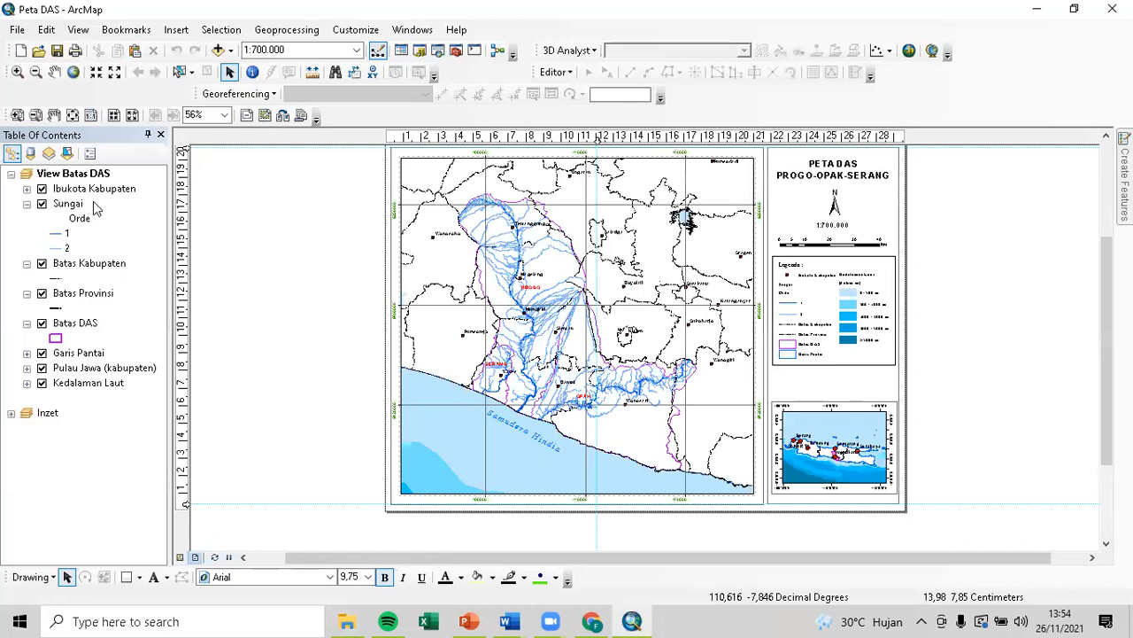
List layers by source and widen the Table of Contents to show full folder paths.
left_click(31, 154)
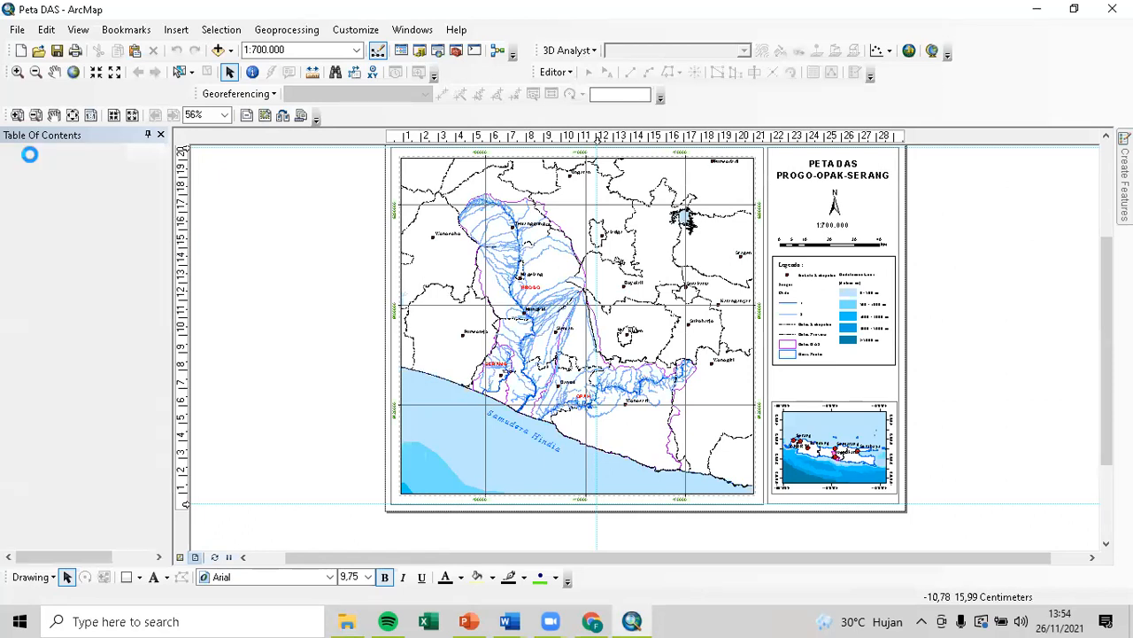
left_click_drag(170, 177, 307, 226)
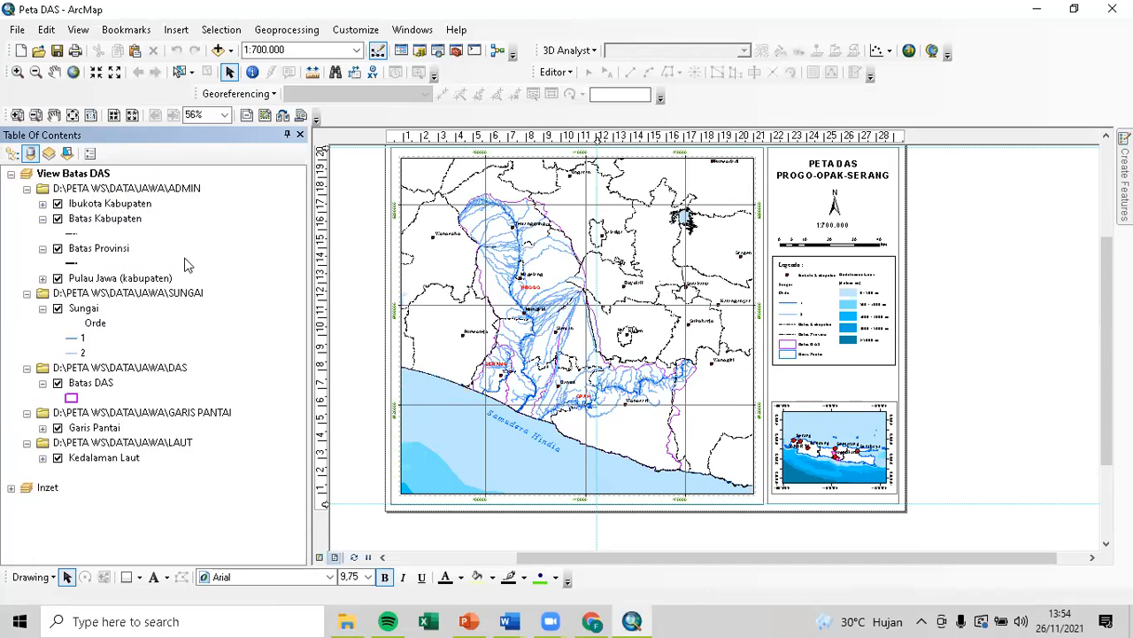
left_click(11, 487)
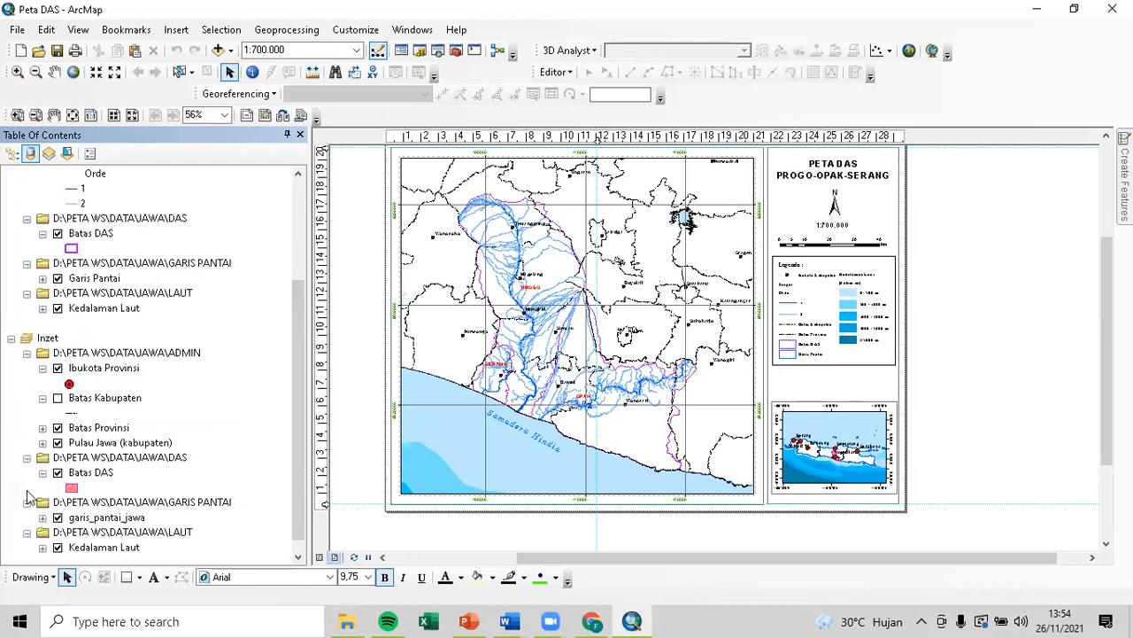
scroll(103, 482, "up", 4)
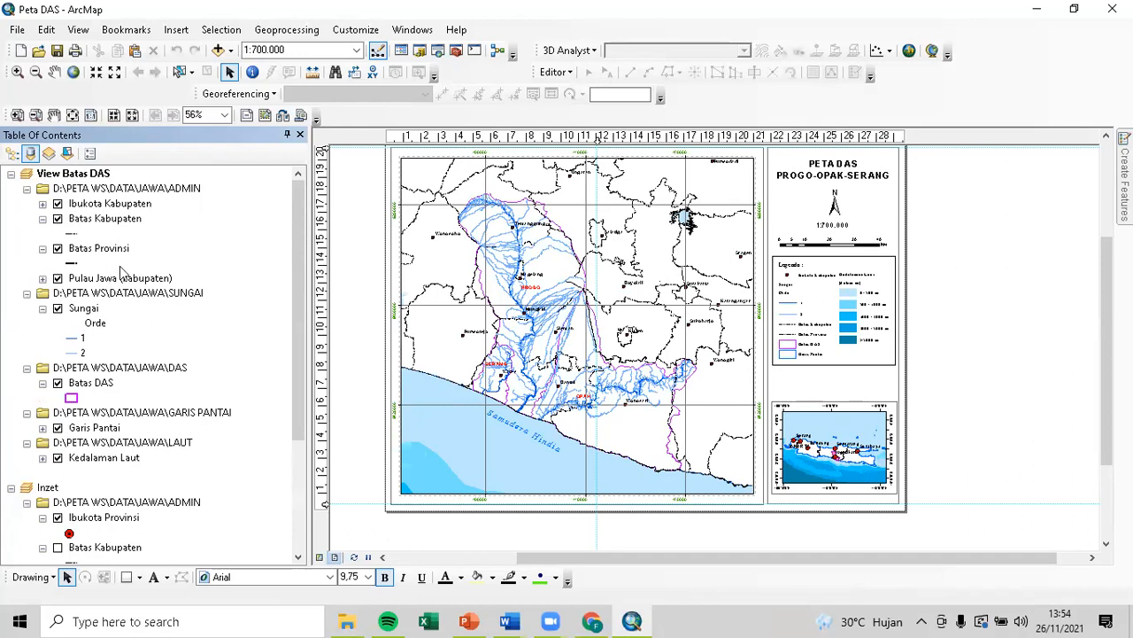
Collapse the source folder groups, expand ADMIN, and turn Ibukota Kabupaten back on.
left_click(26, 189)
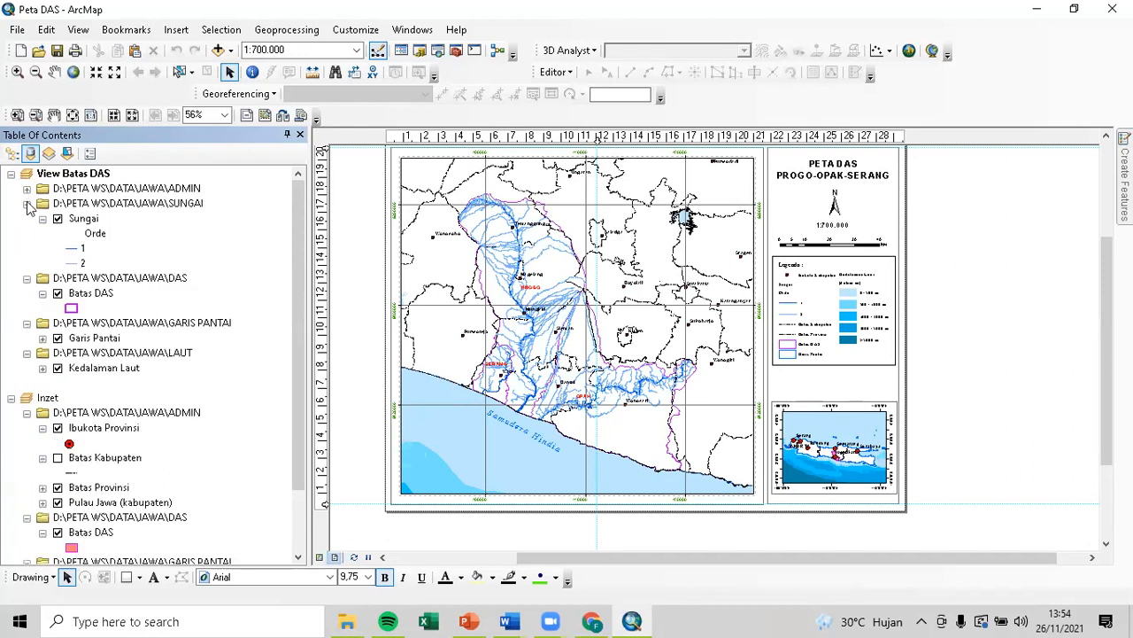
left_click(27, 204)
left_click(26, 218)
left_click(26, 233)
left_click(27, 248)
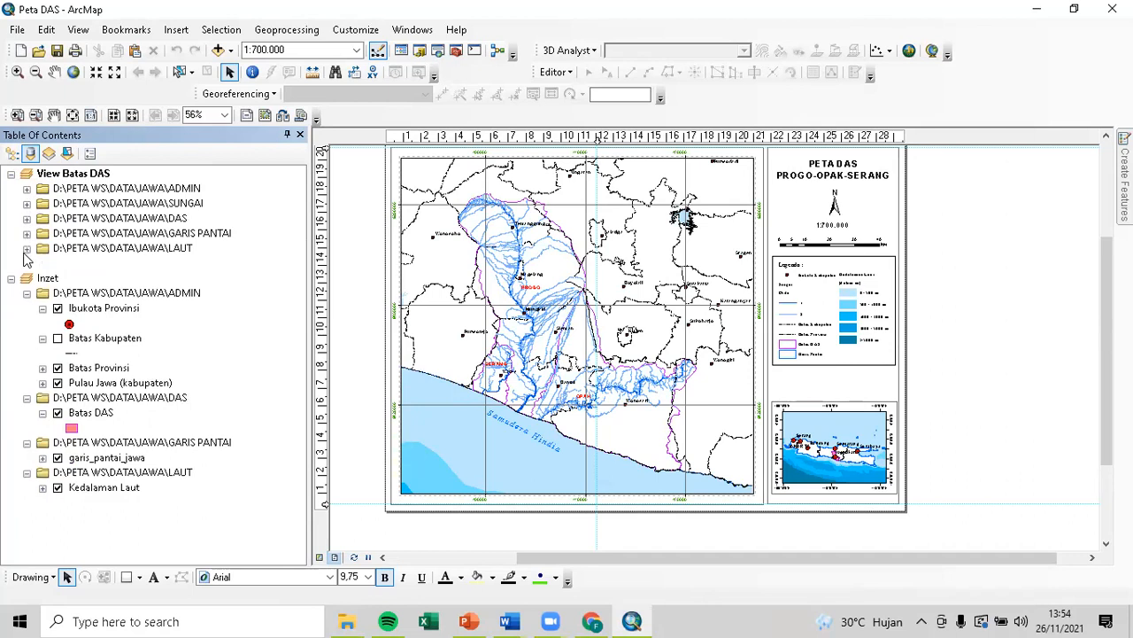
left_click(27, 188)
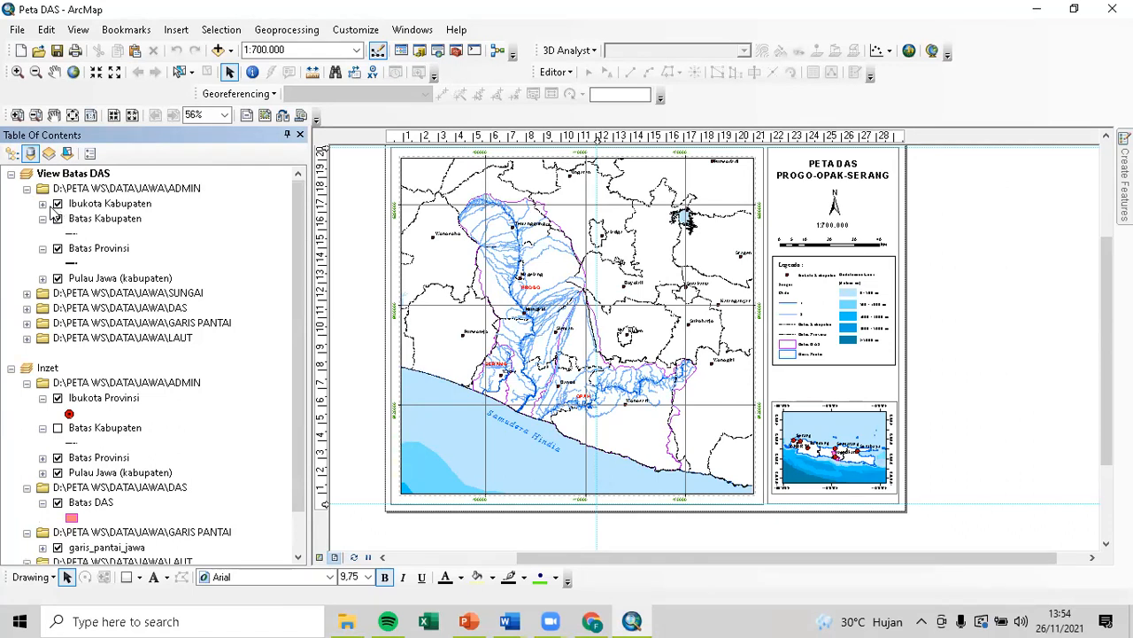
left_click(44, 204)
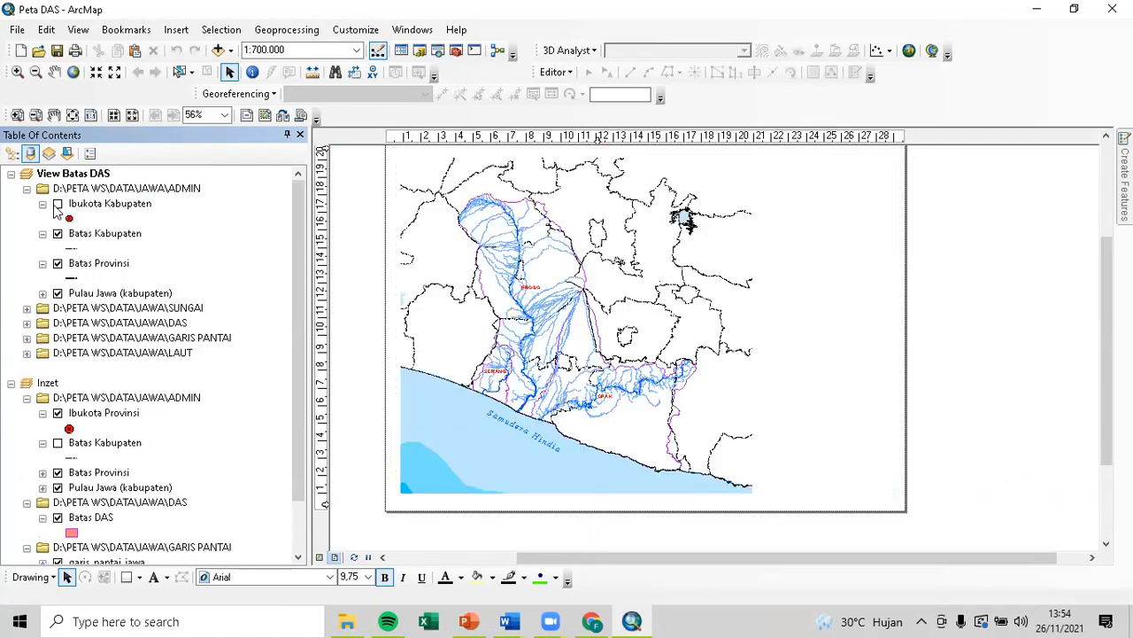
left_click(57, 205)
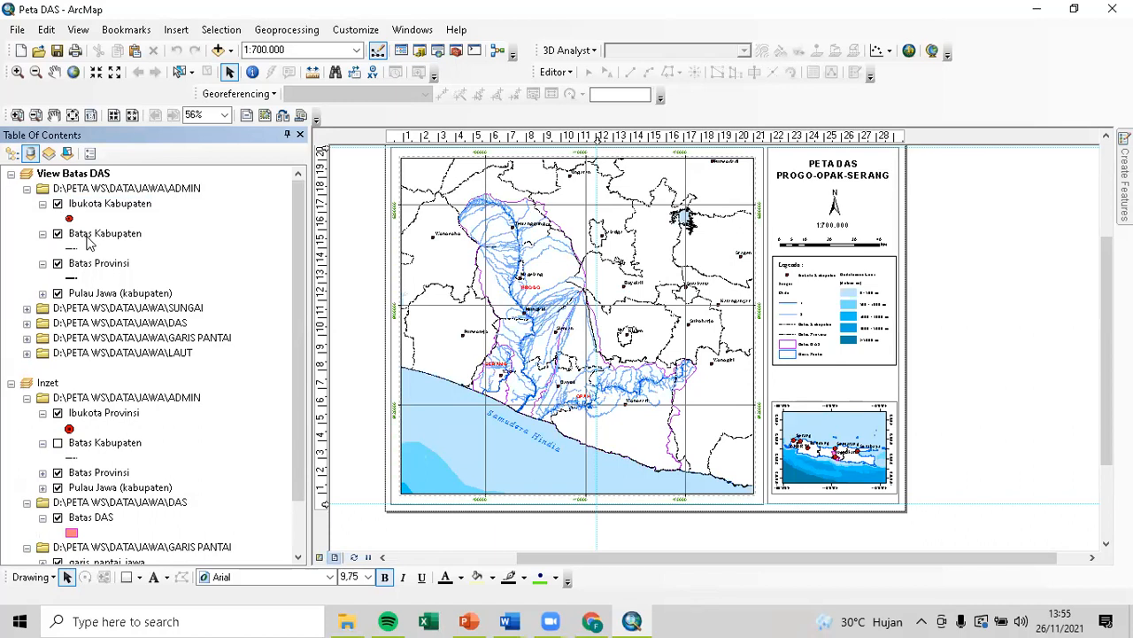
left_click(27, 188)
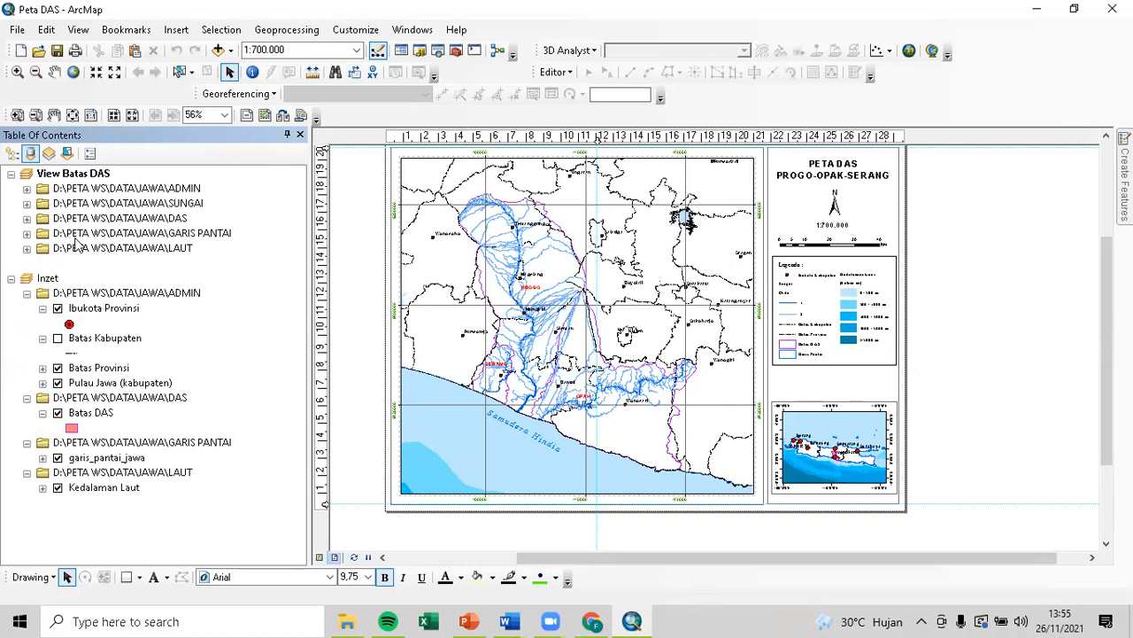
left_click(108, 190)
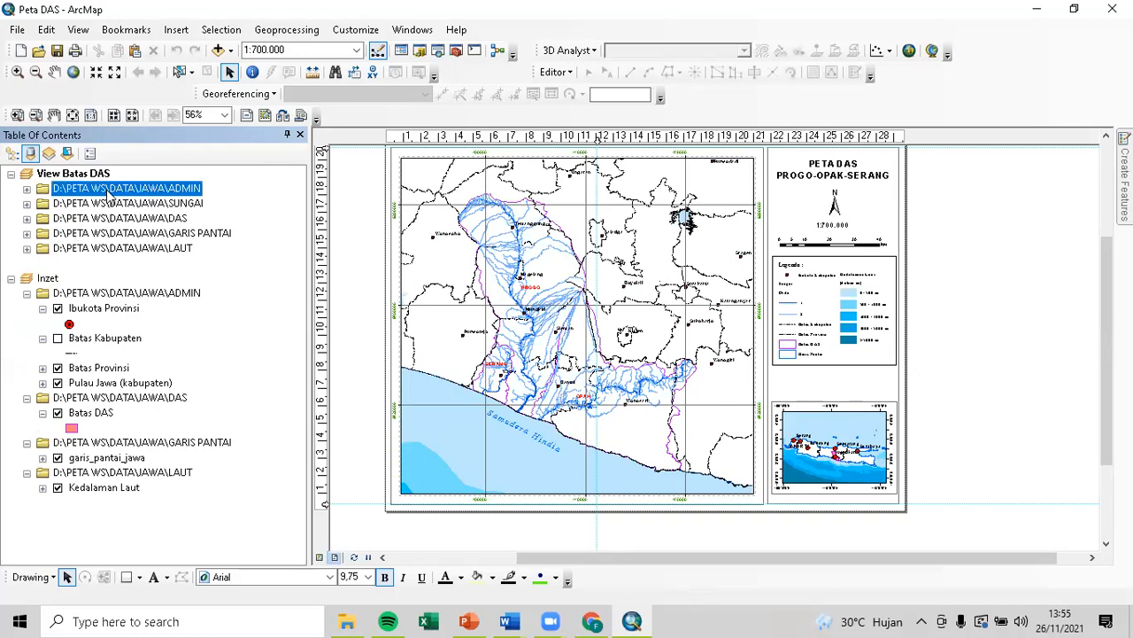
left_click(28, 190)
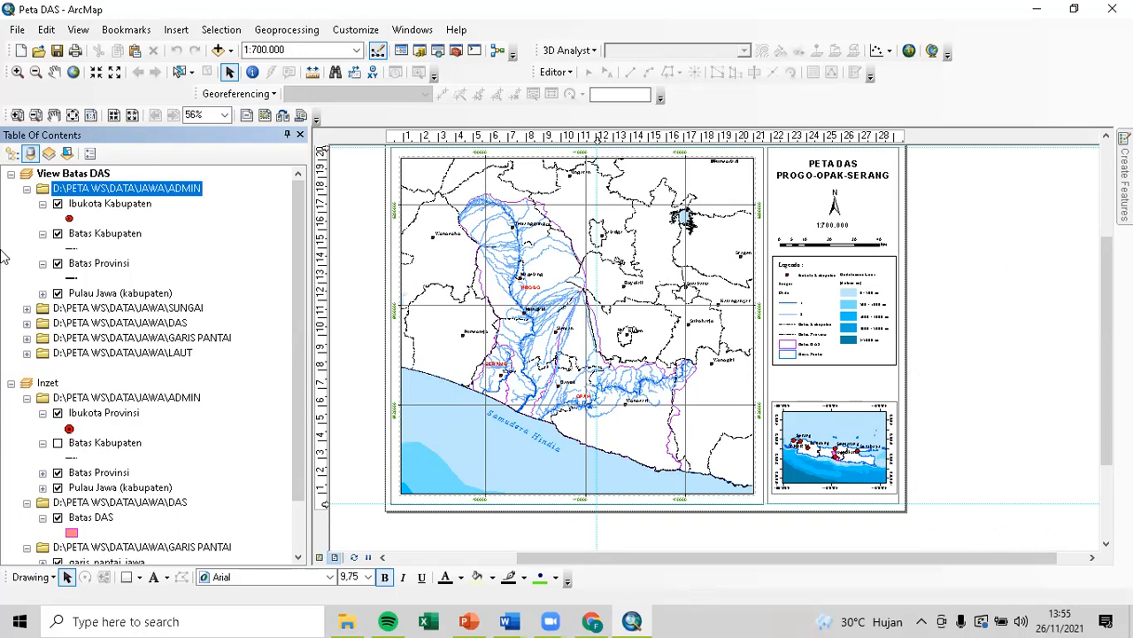
Select all seven Kelas Jalan files, from Kelas Jalan.cpg to Kelas Jalan.shx, in Explorer.
left_click(346, 621)
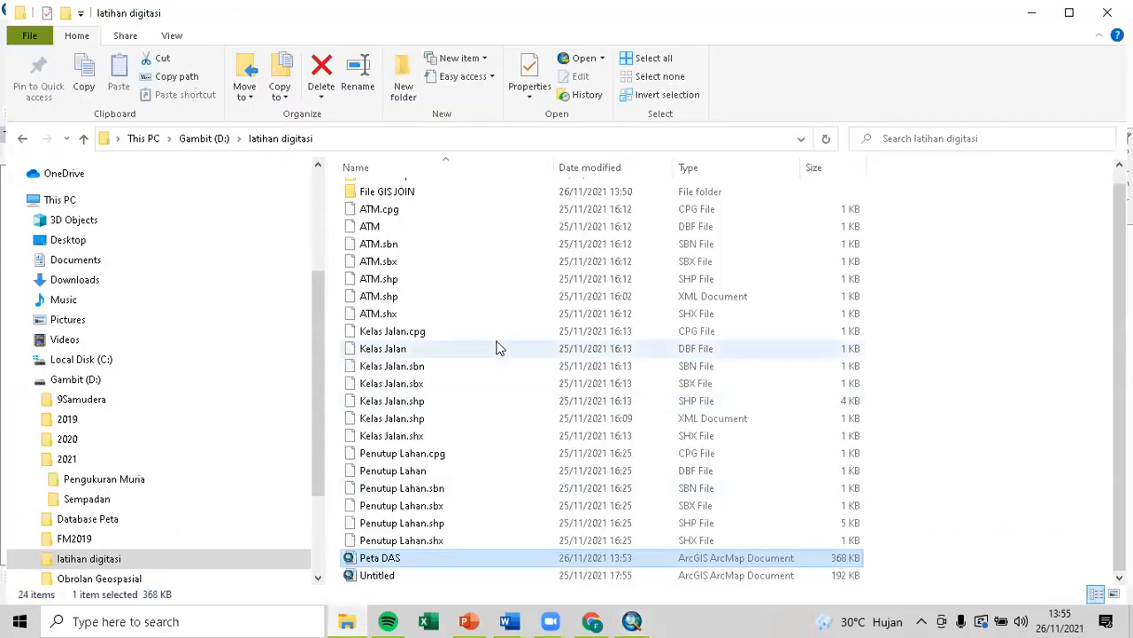
scroll(420, 357, "up", 1)
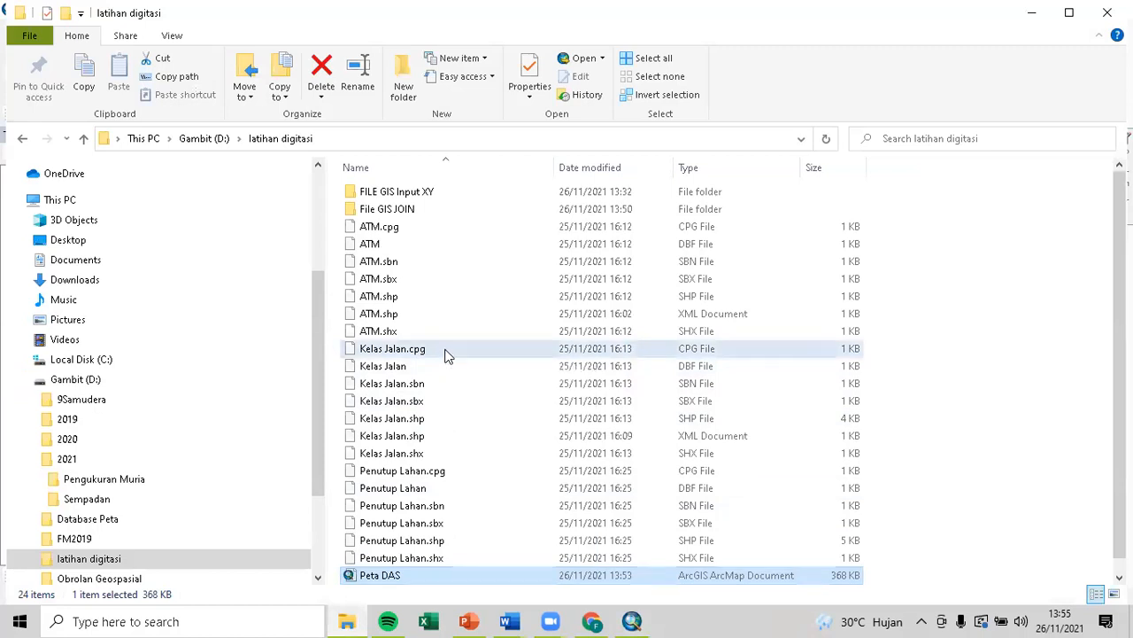
left_click(446, 354)
left_click(446, 455, "shift")
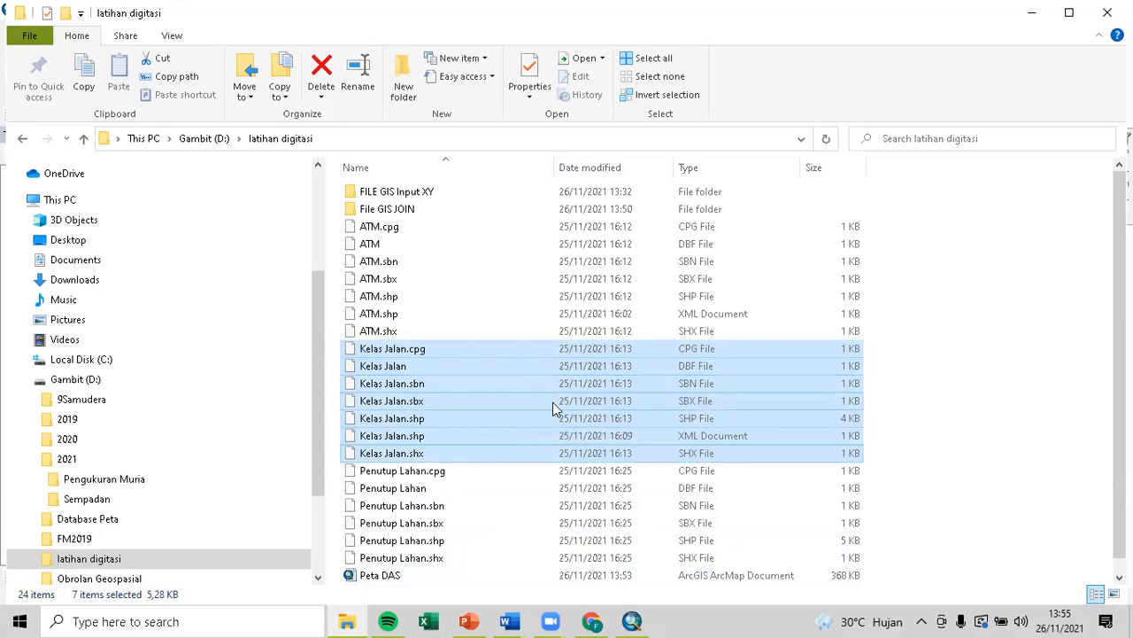
left_click(644, 620)
Point the Catalog at the ADMIN data folder by pasting the ADMIN group's source path.
left_click(416, 53)
left_click(503, 322)
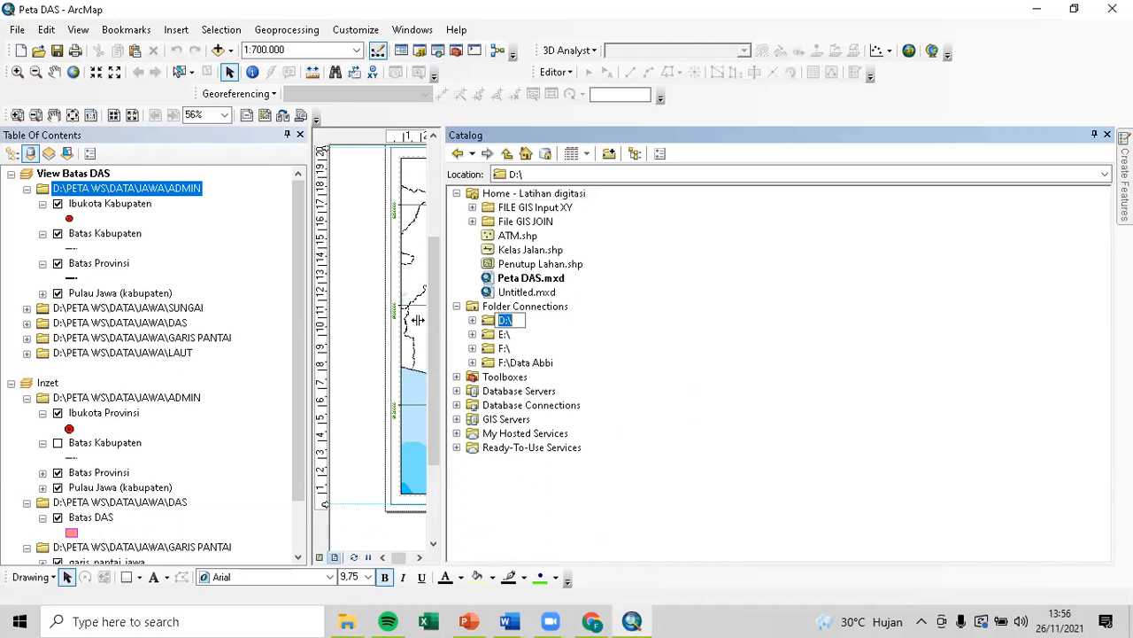
left_click(185, 196)
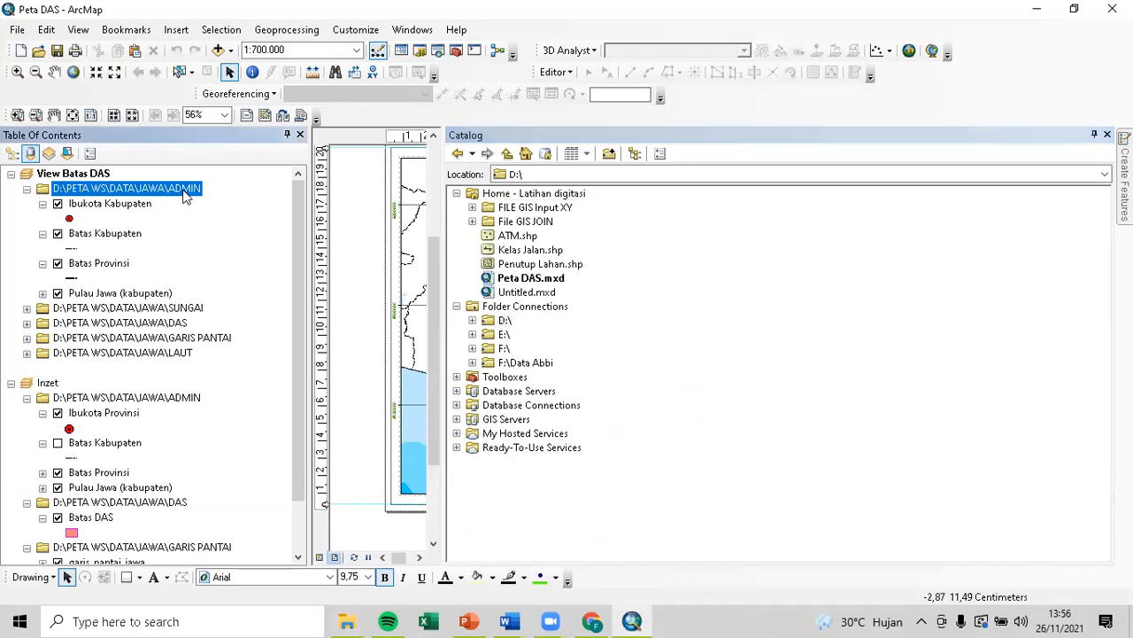
right_click(189, 196)
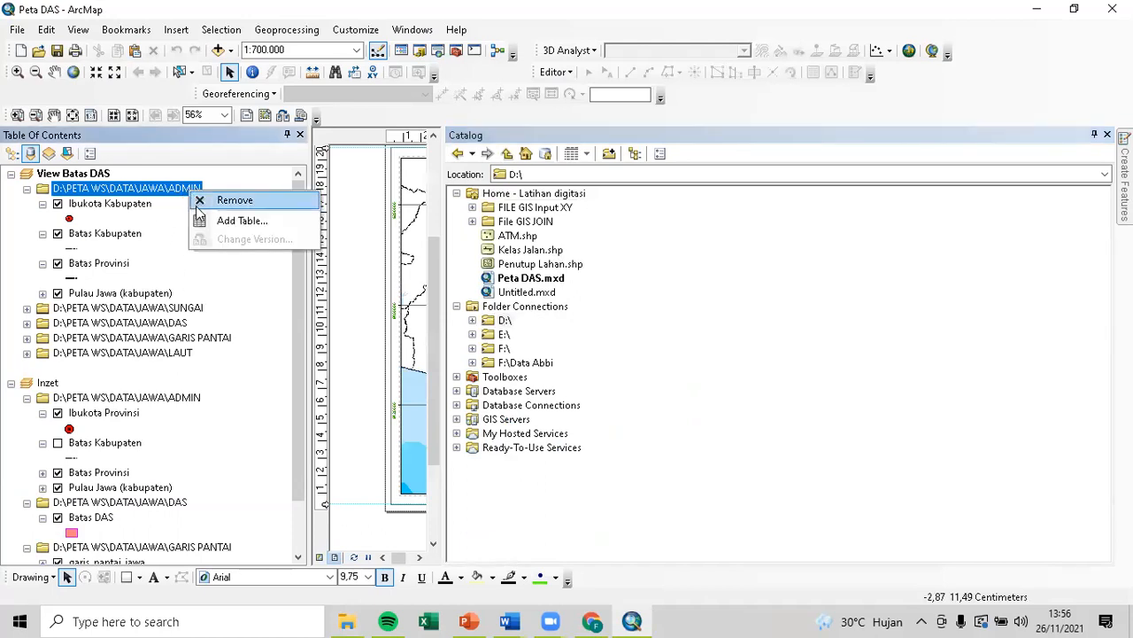
left_click(156, 197)
left_click(142, 189)
key("ctrl+c")
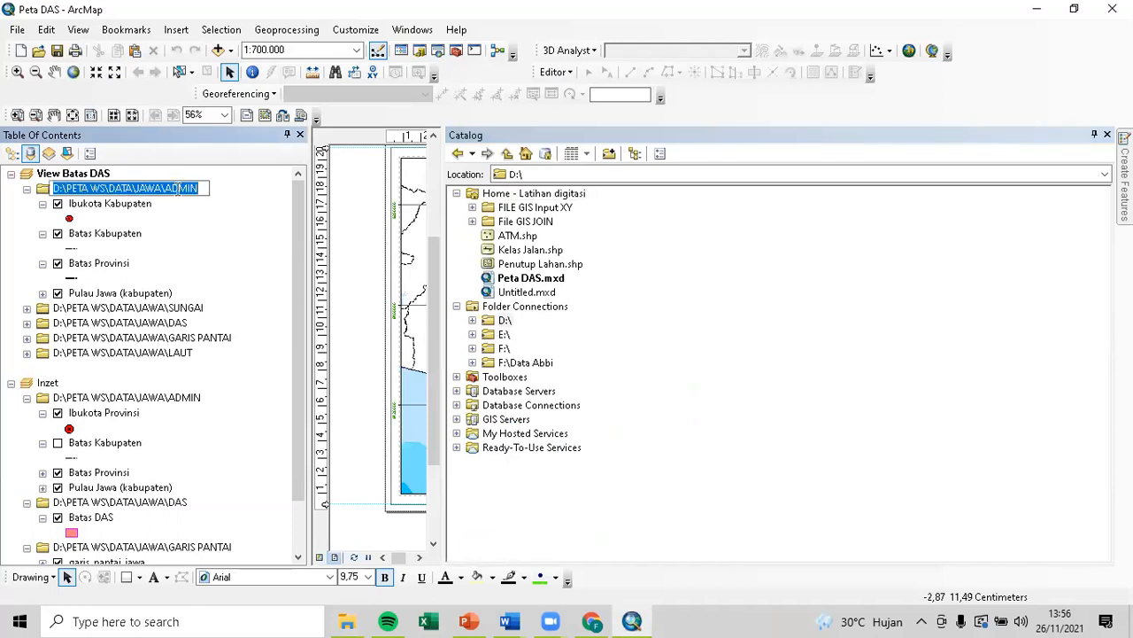
key("Return")
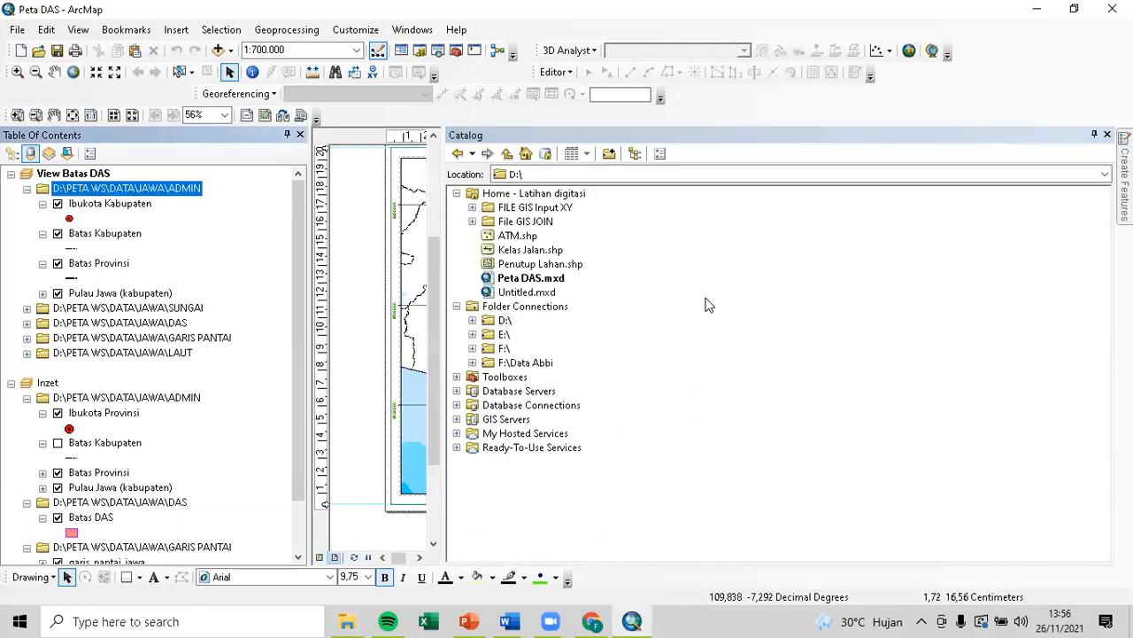
left_click(556, 174)
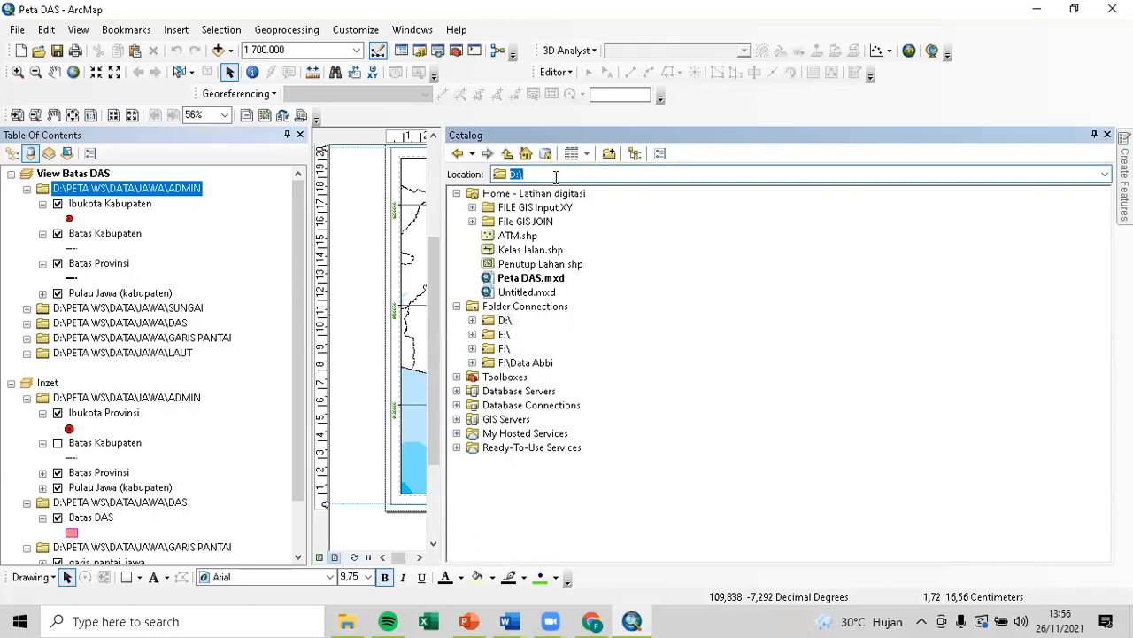
key("ctrl+v")
key("Return")
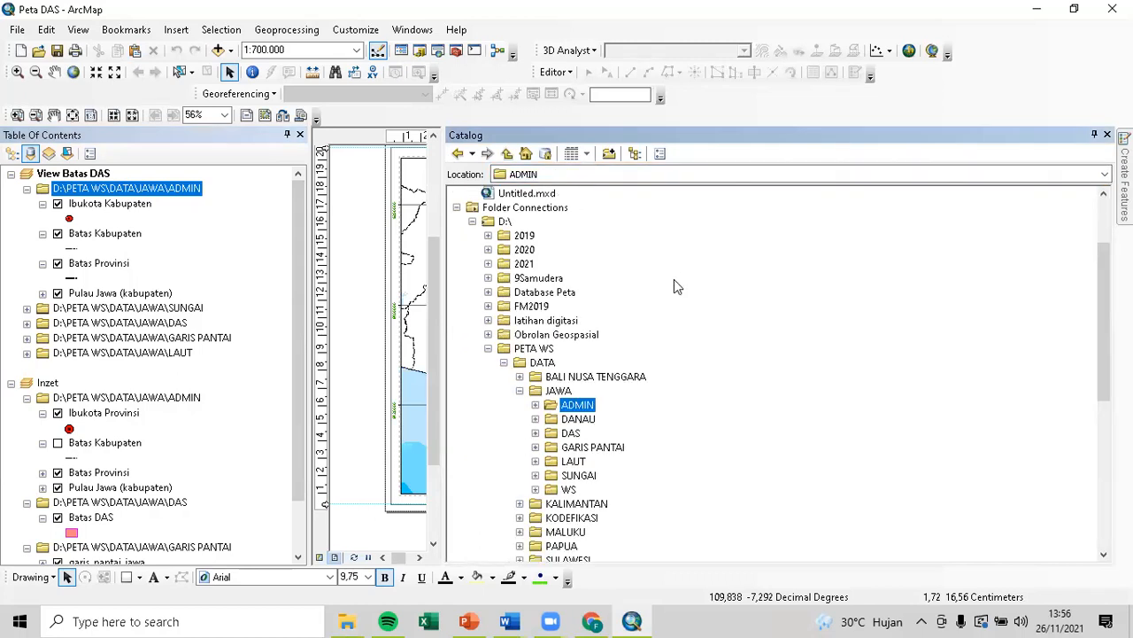
Copy the ibukota_kabupaten_jawa.shp shapefile from the ADMIN folder in the Catalog.
double_click(584, 406)
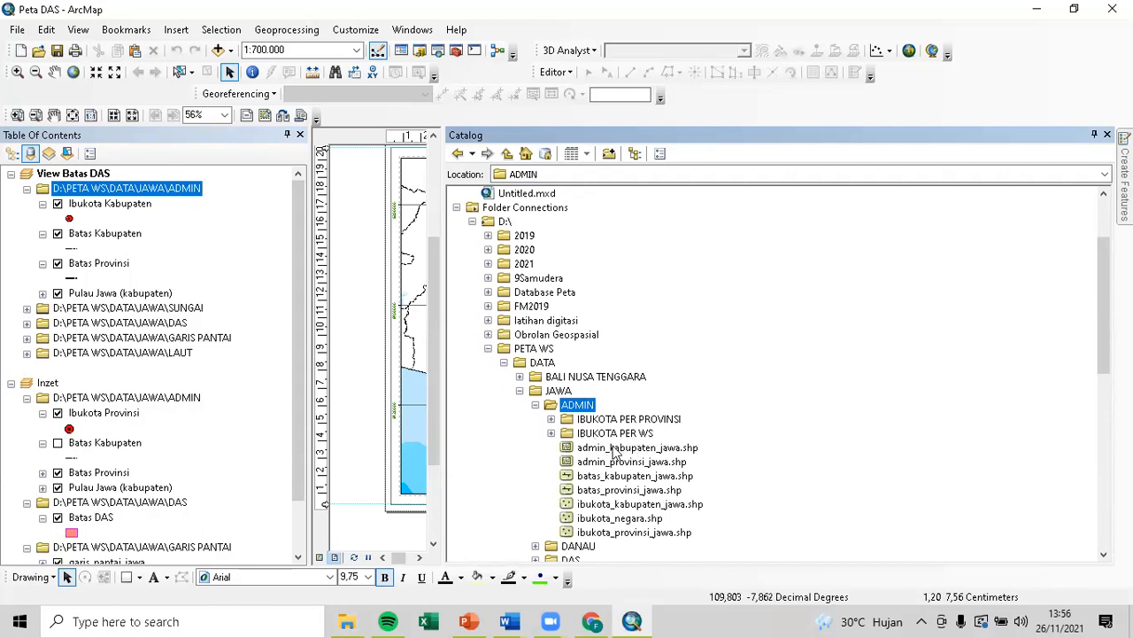
left_click(611, 506)
right_click(611, 503)
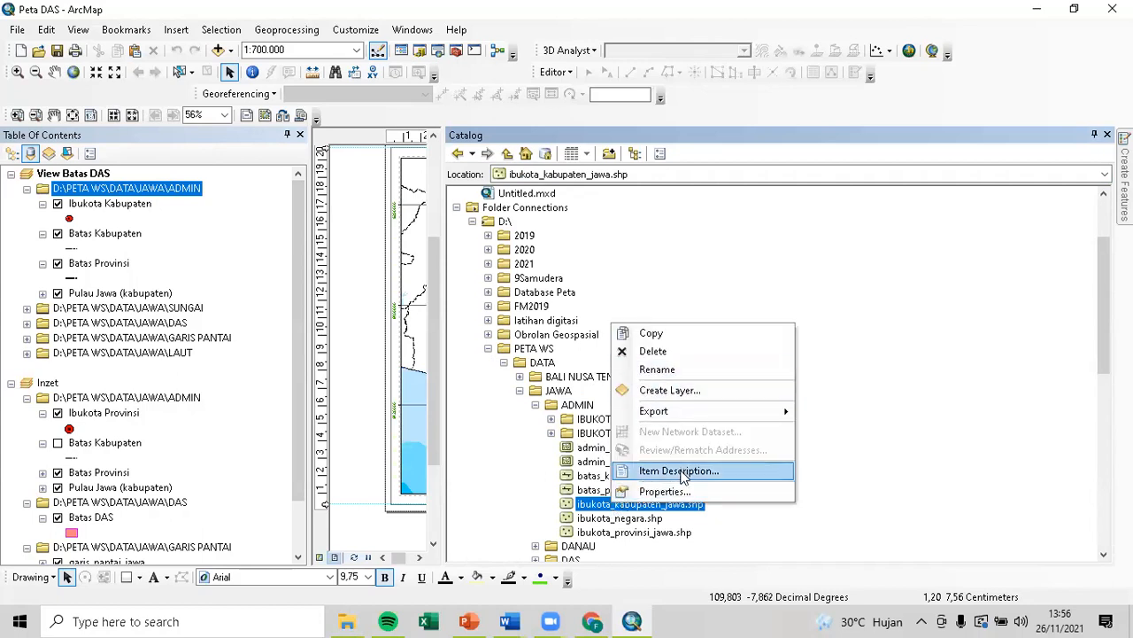
left_click(696, 333)
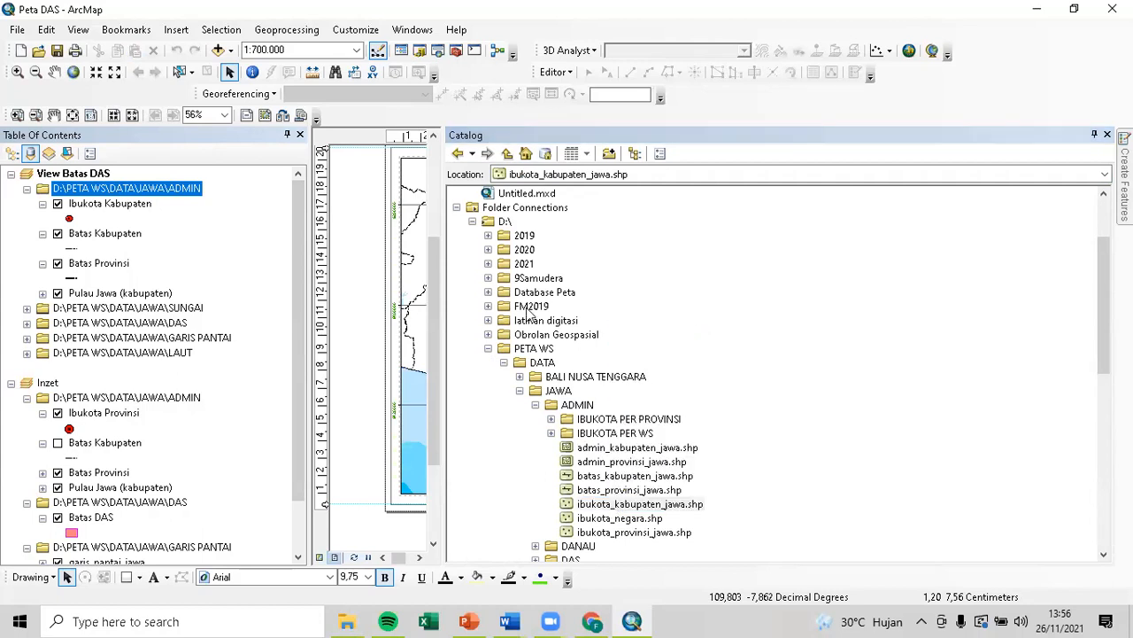
left_click(472, 222)
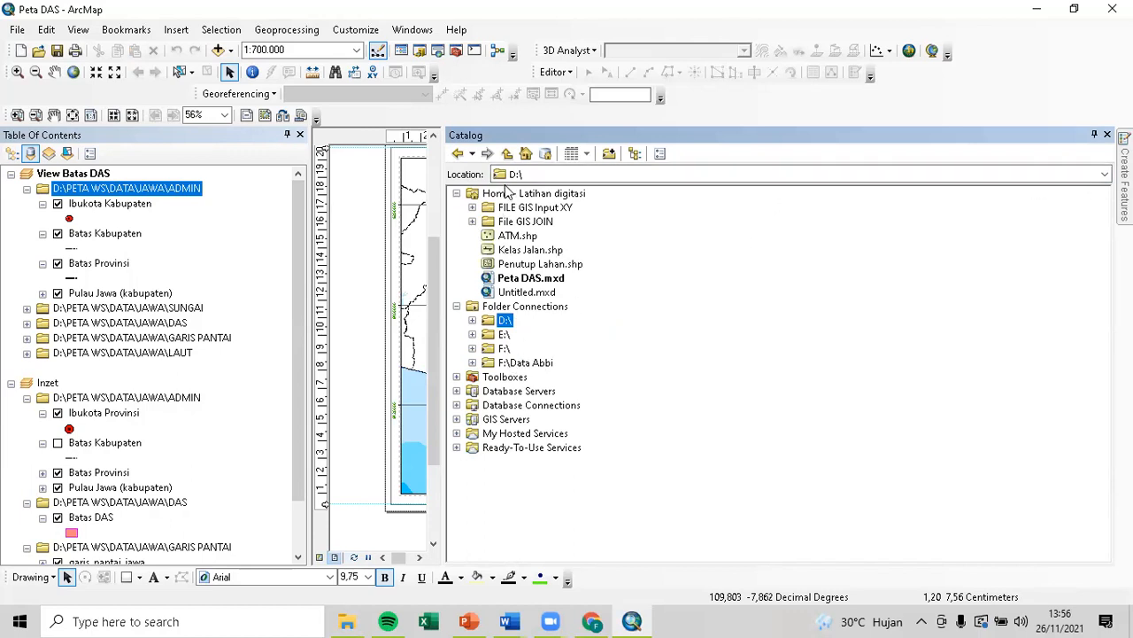
Cancel connecting a new folder and close the Catalog window.
left_click(608, 154)
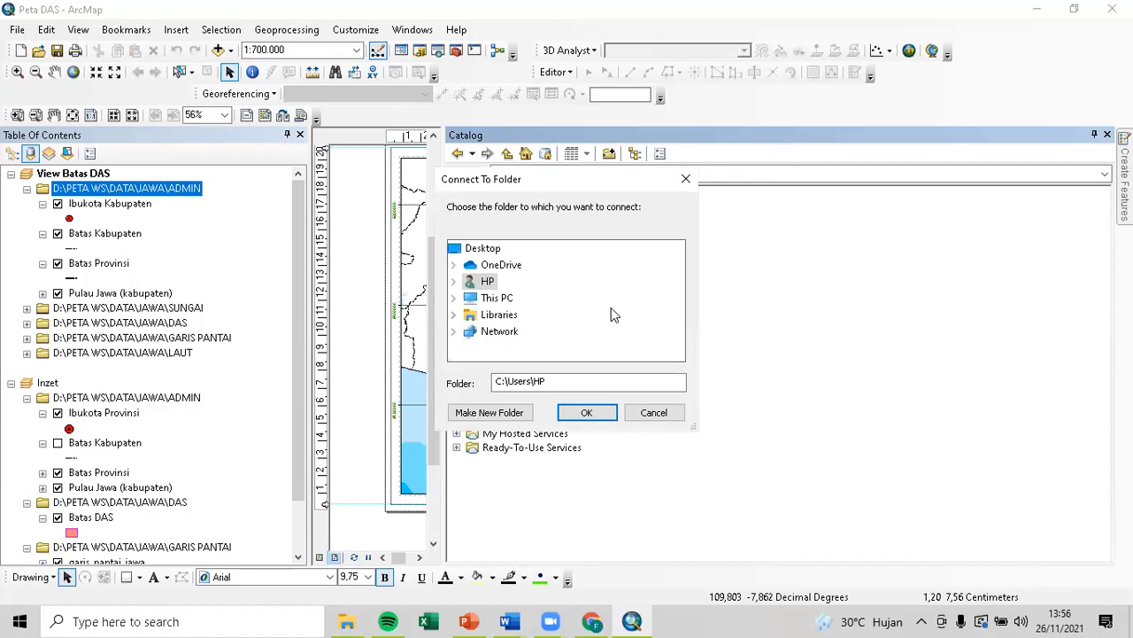
double_click(496, 297)
scroll(520, 324, "down", 2)
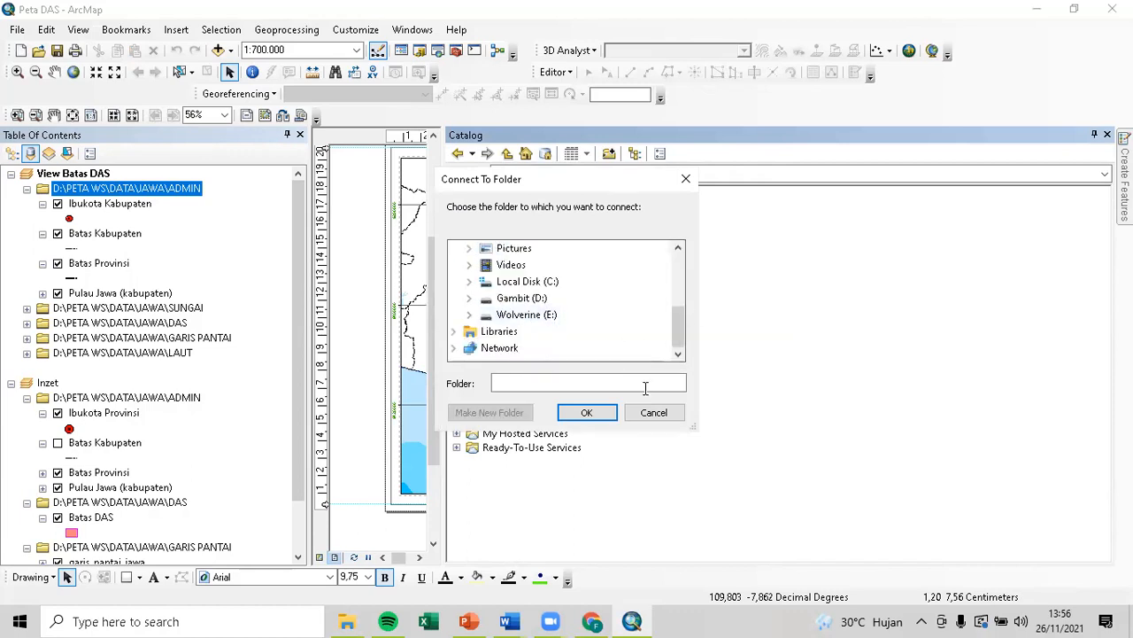
left_click(660, 415)
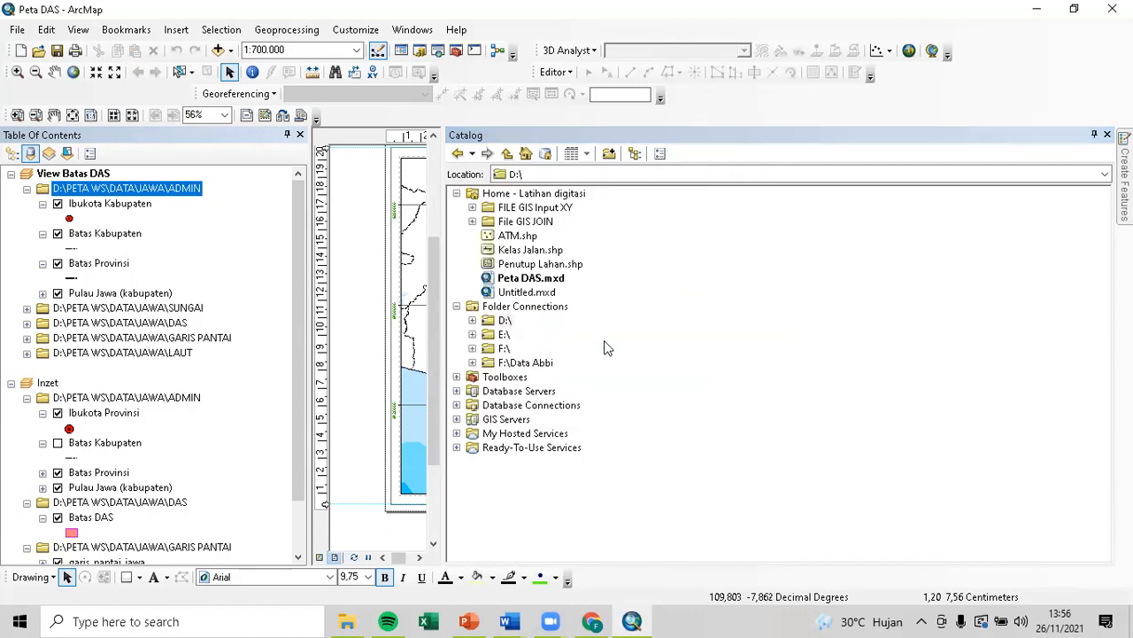
left_click(1107, 135)
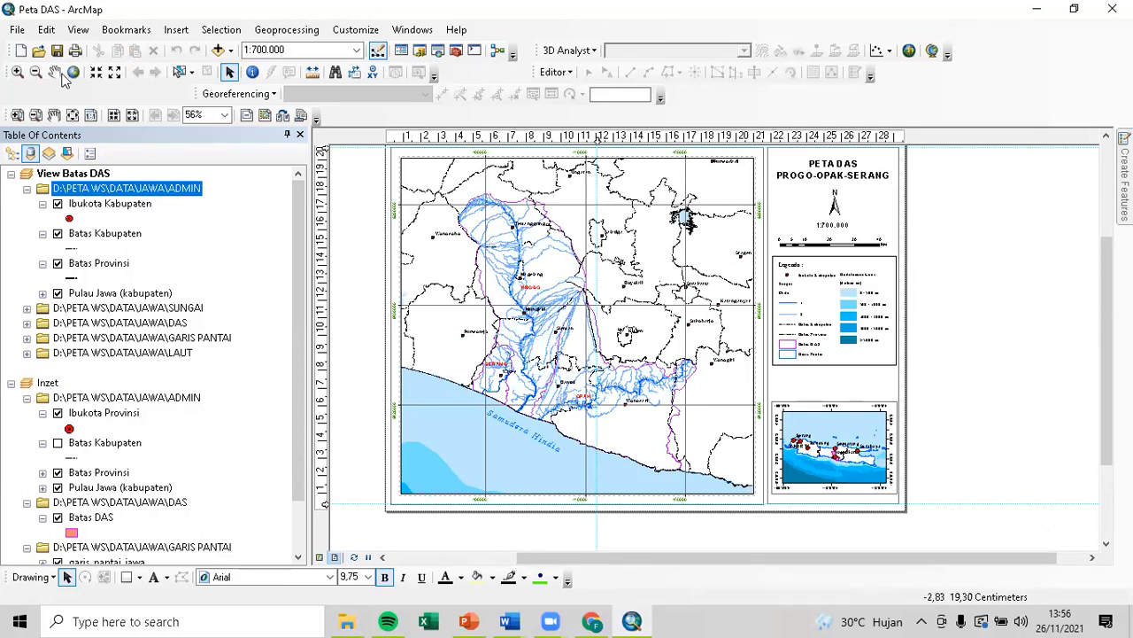
Open the Map Package settings for the Peta DAS layout and browse for the save-to-file location.
left_click_drag(598, 271, 636, 290)
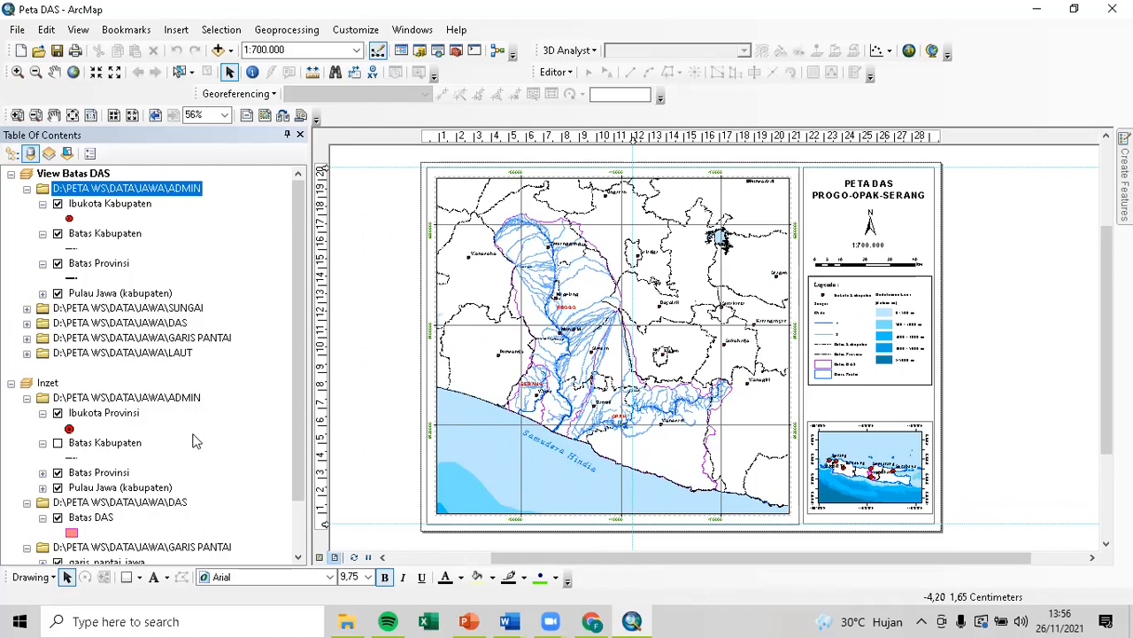
left_click(17, 31)
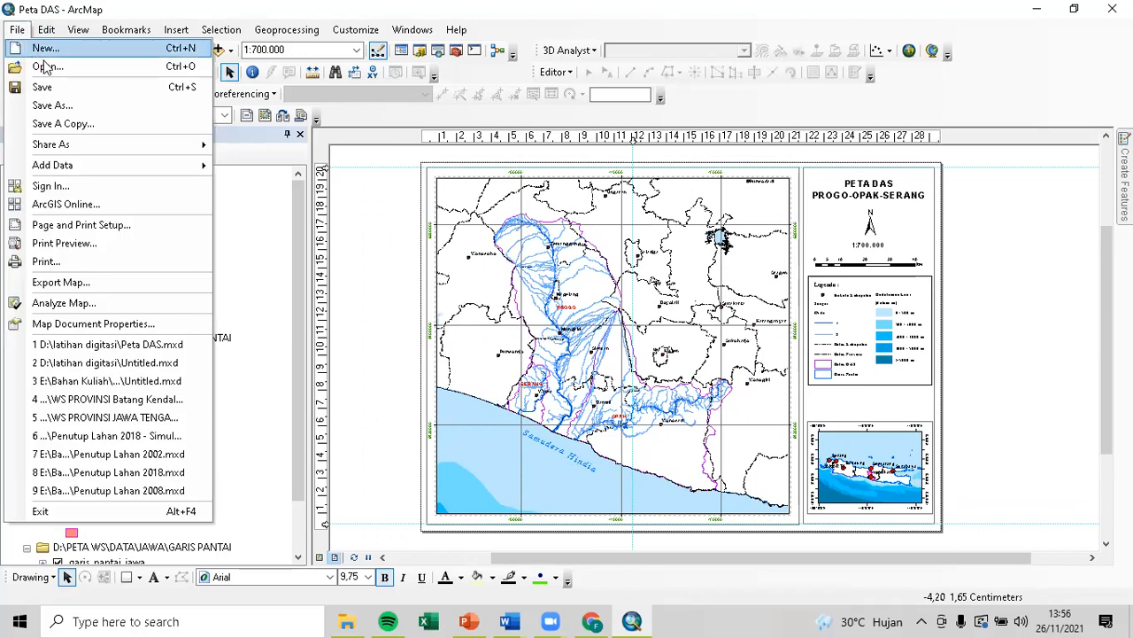
mouse_move(133, 145)
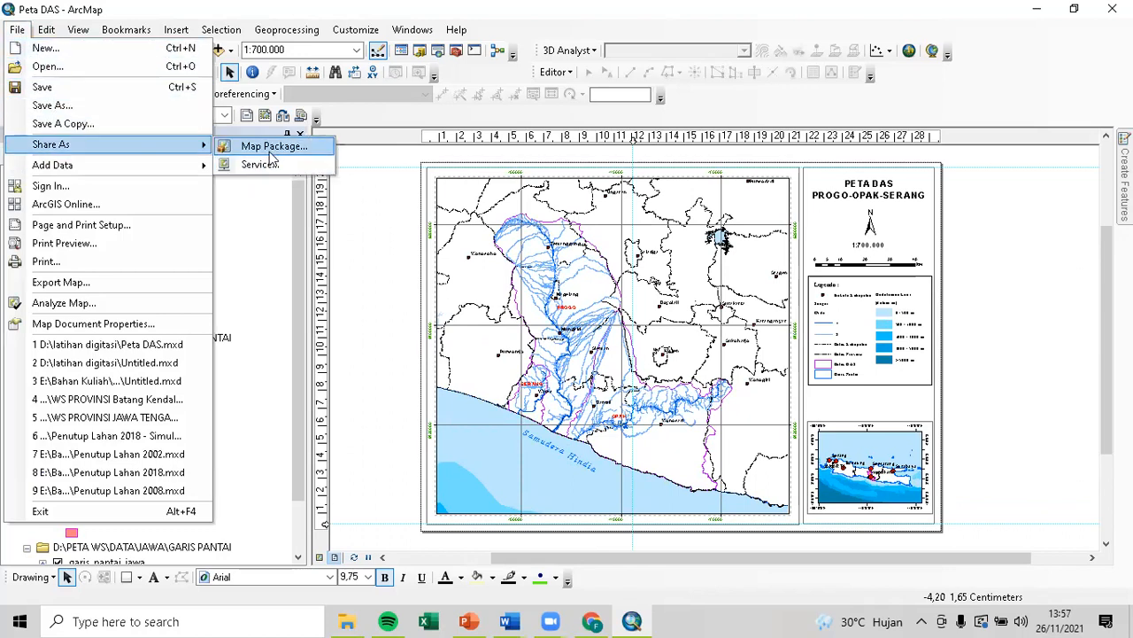
left_click(266, 148)
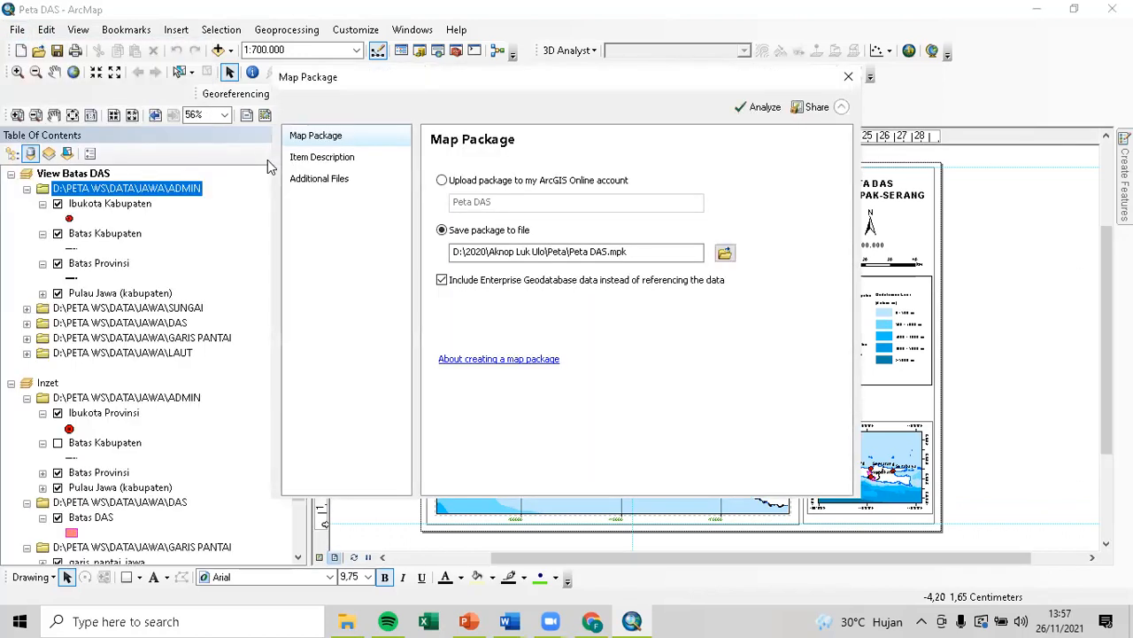
left_click(651, 251)
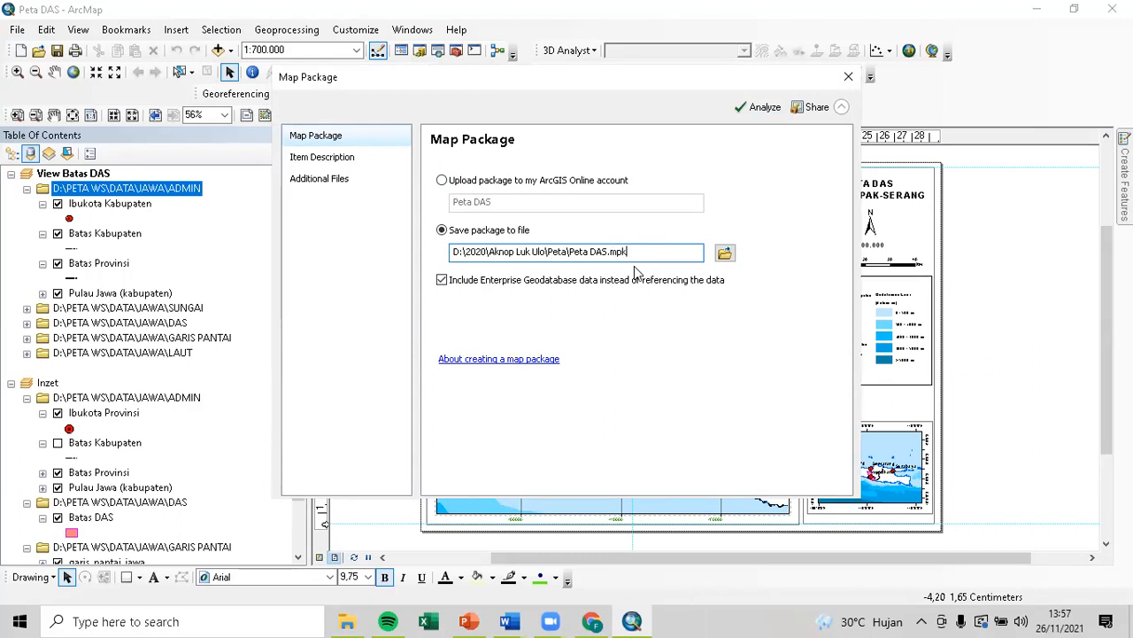
left_click(724, 254)
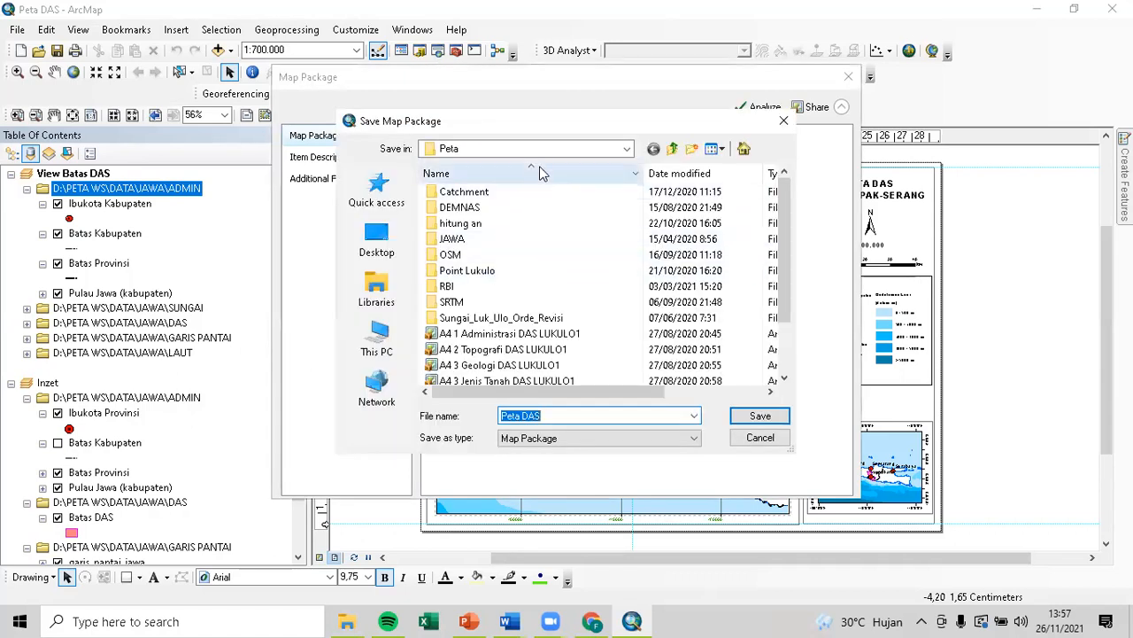
Save the package as Peta DAS.mpk in D:\latihan digitasi.
left_click(626, 149)
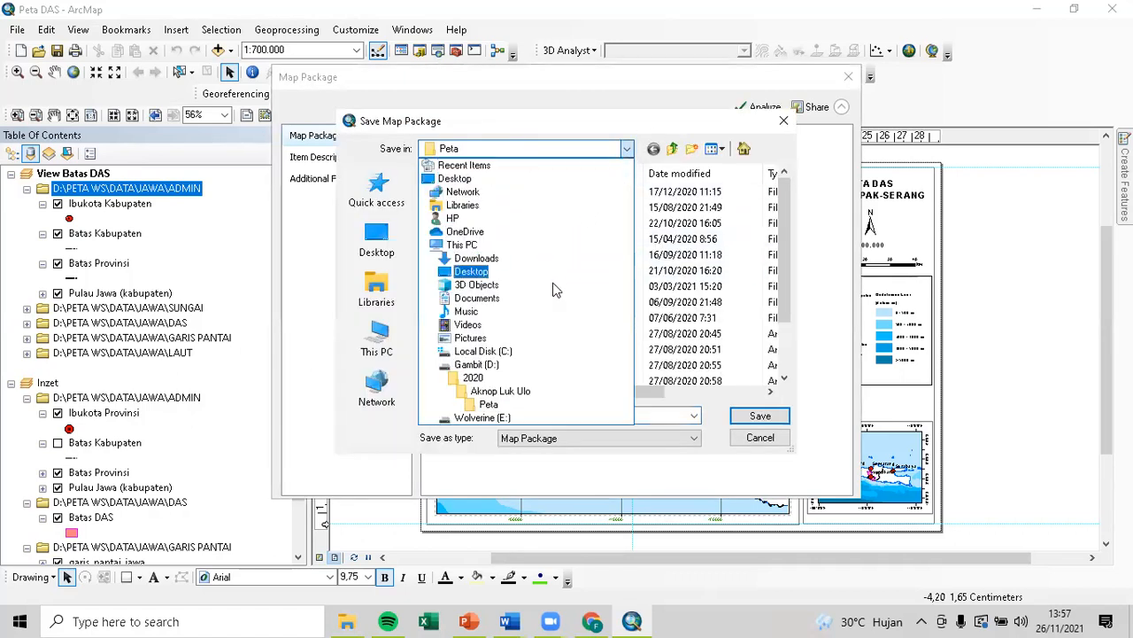
left_click(549, 364)
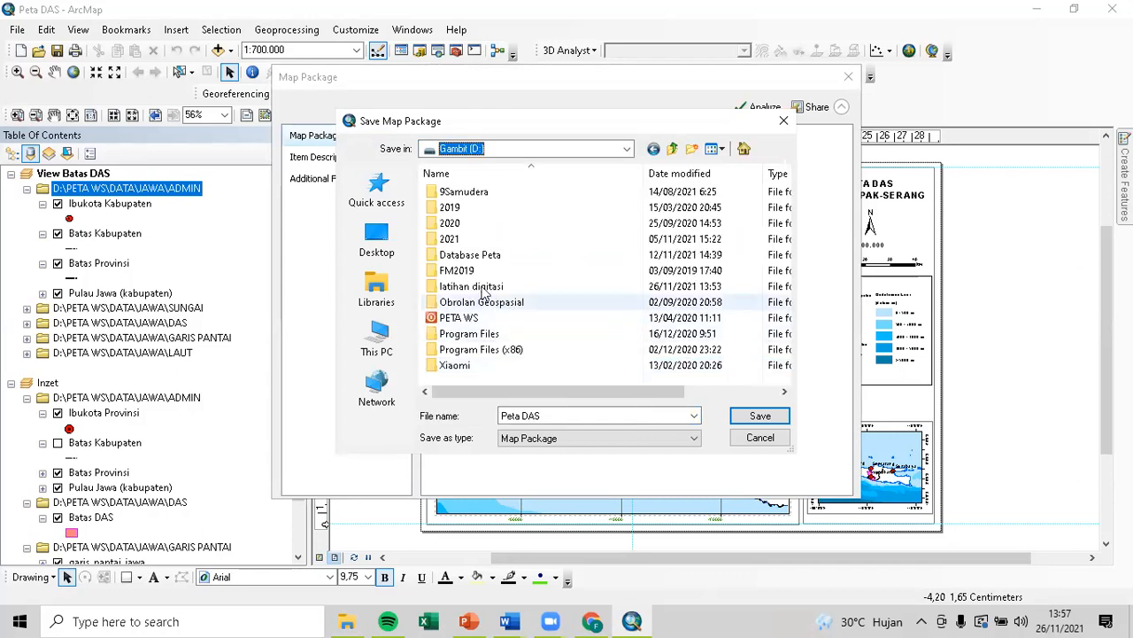
double_click(485, 288)
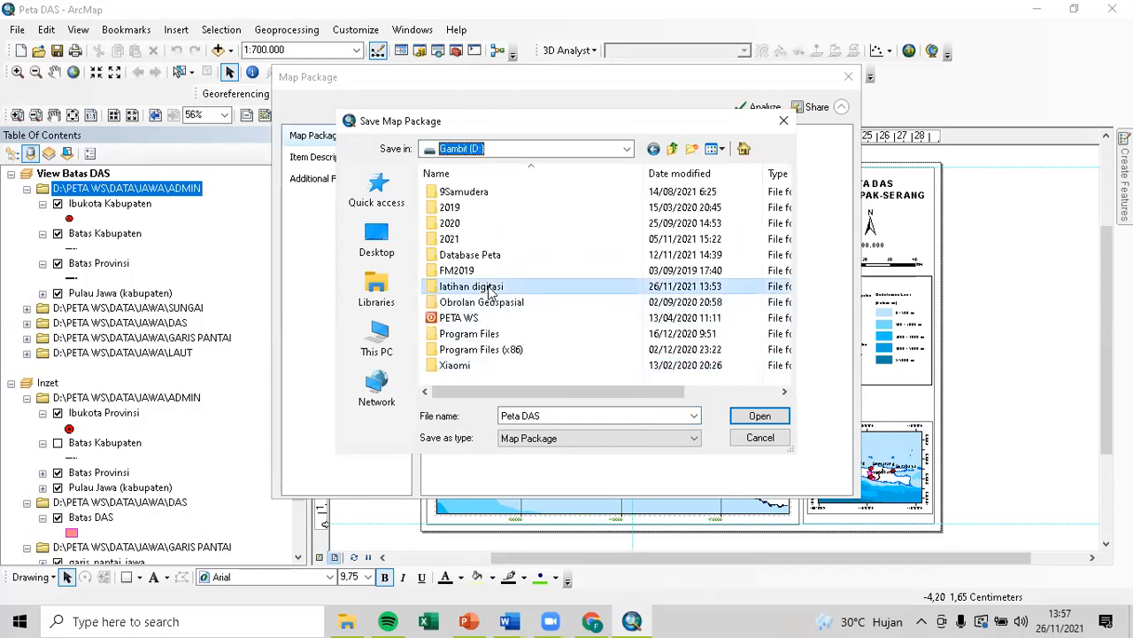
left_click(759, 416)
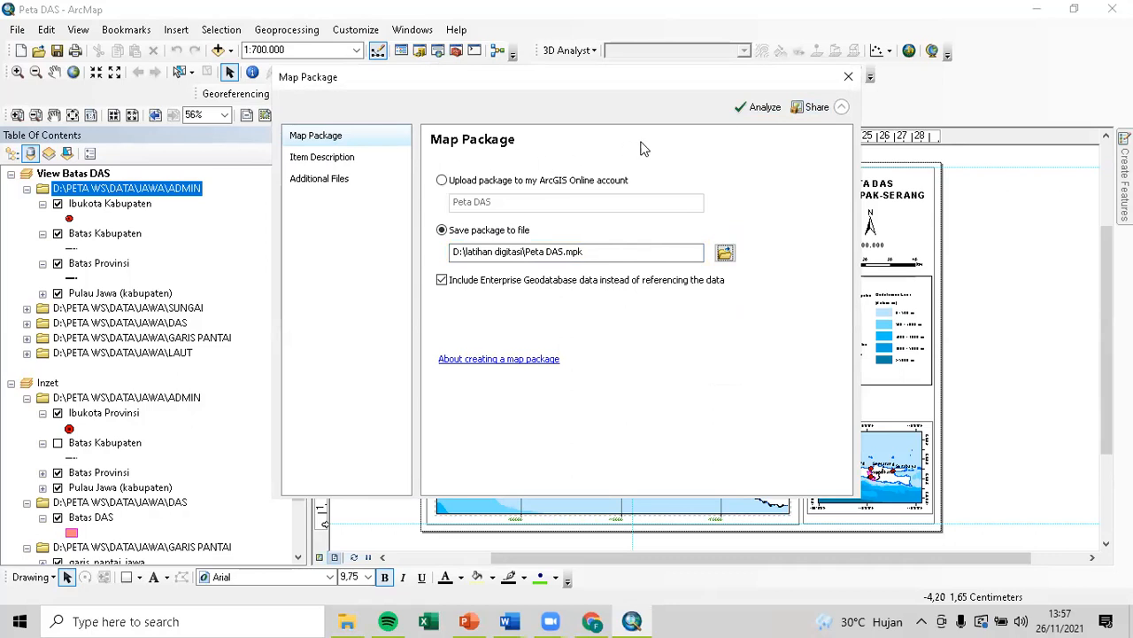
Analyze the map package and rearrange the dialog and Prepare results panel.
left_click(742, 113)
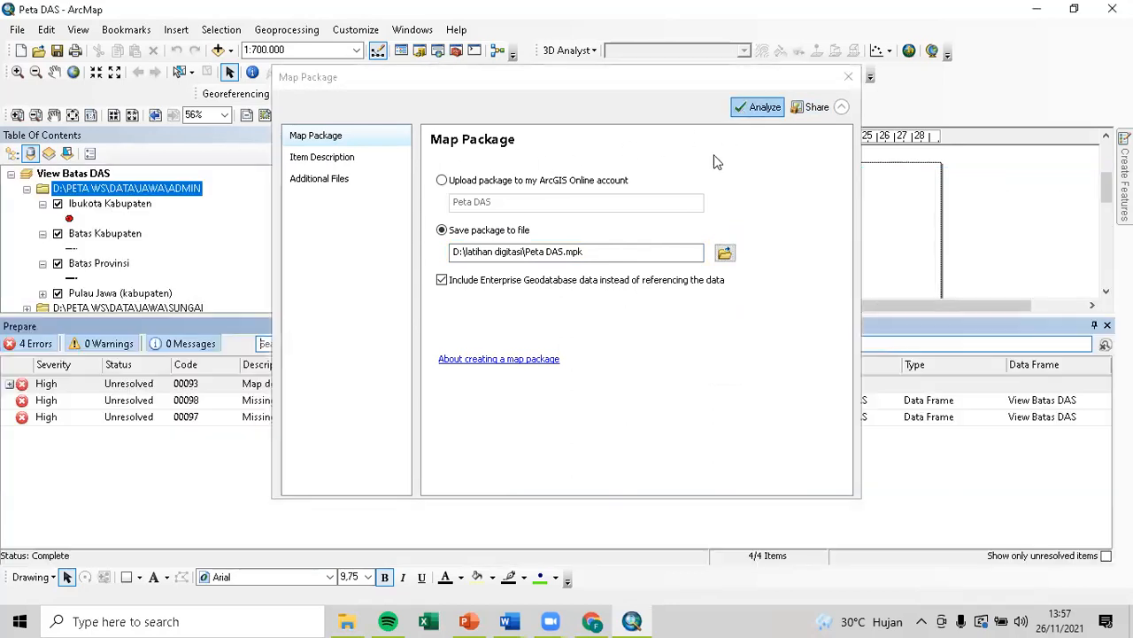
left_click_drag(670, 77, 778, 8)
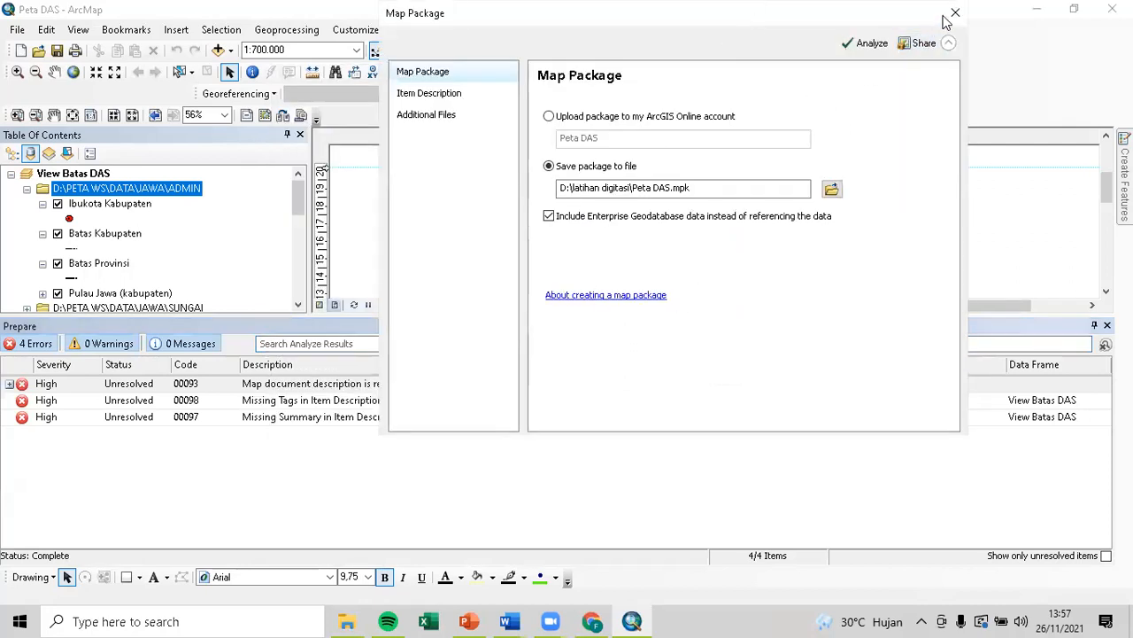
left_click_drag(320, 313, 399, 472)
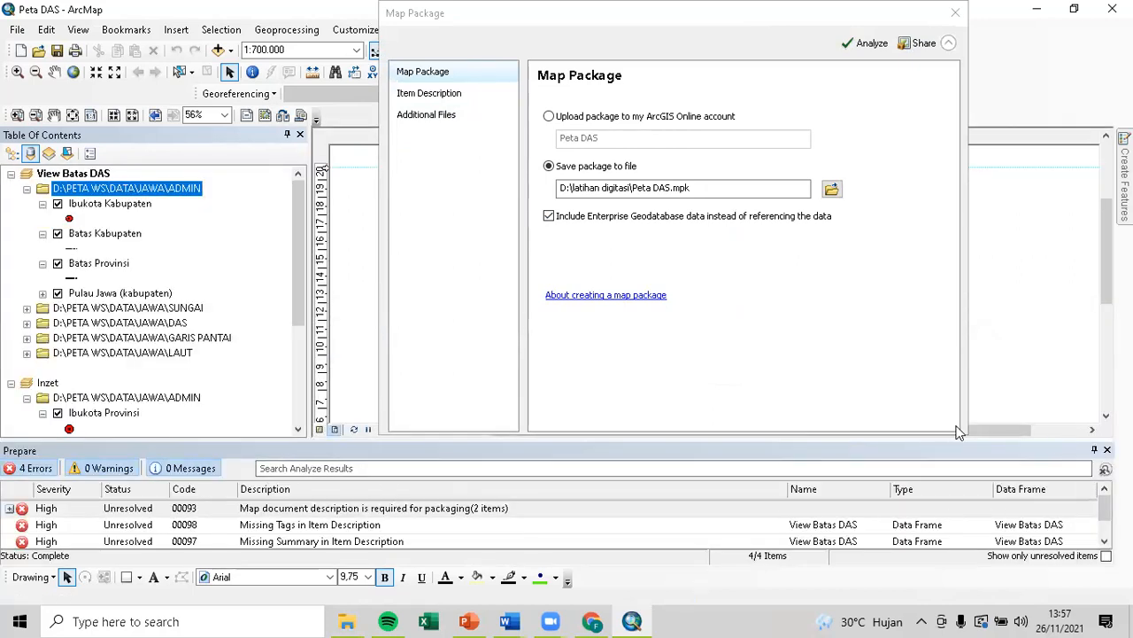
mouse_move(1103, 512)
left_mouse_down()
mouse_move(1103, 524)
mouse_move(1102, 512)
left_mouse_up()
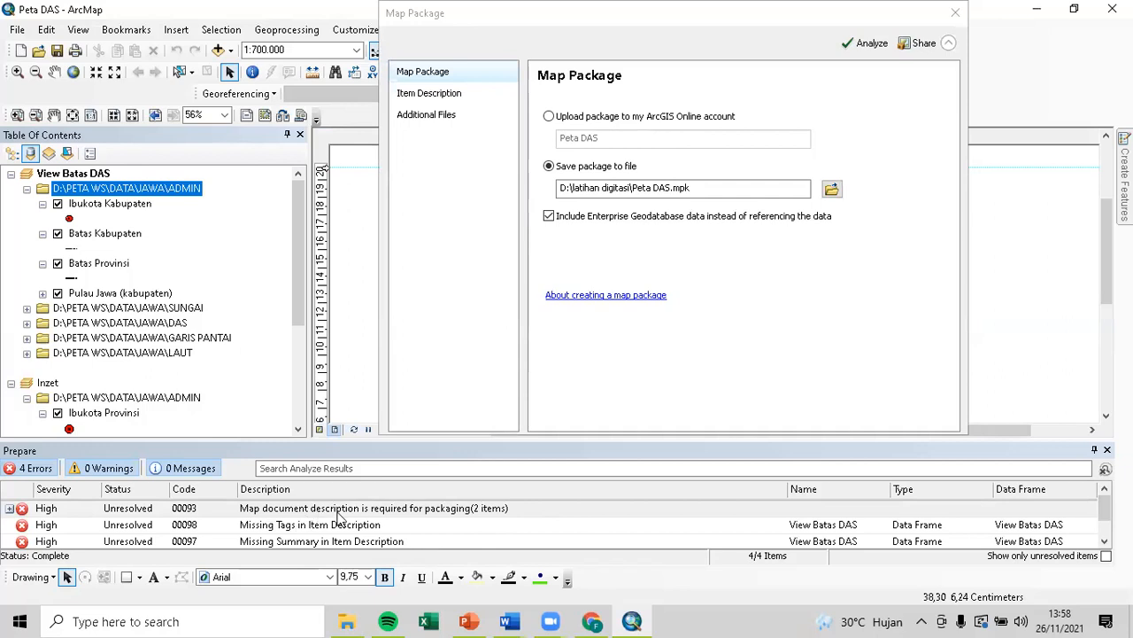
Review the four errors, jump from Missing Summary to Item Description, then close the dialog.
left_click(11, 510)
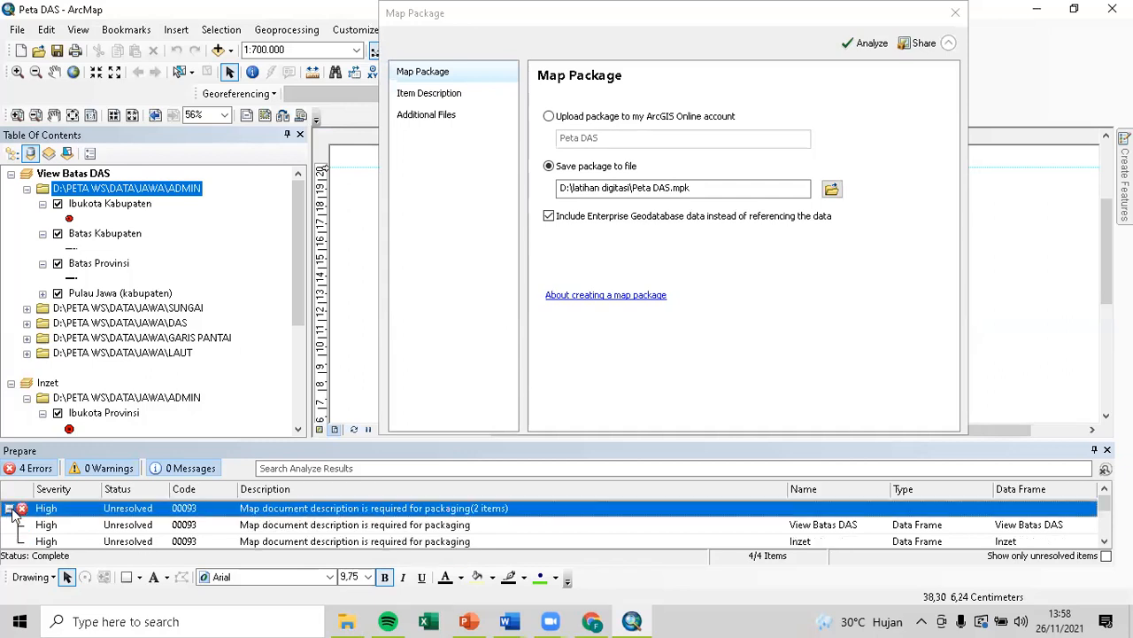
left_click(21, 509)
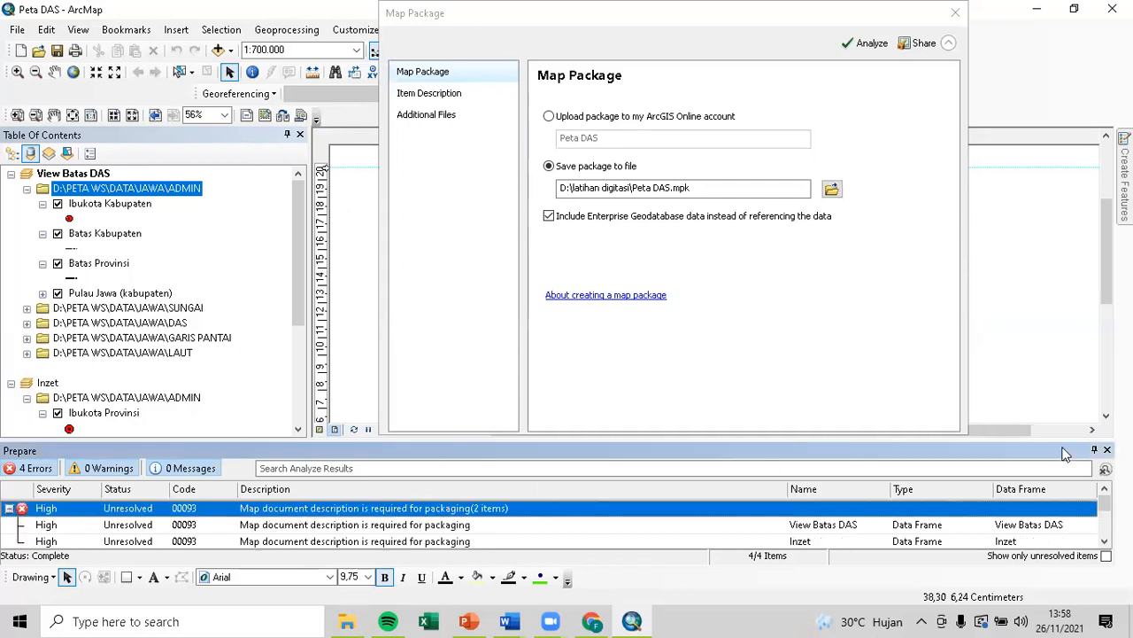
scroll(460, 501, "down", 1)
scroll(459, 516, "down", 1)
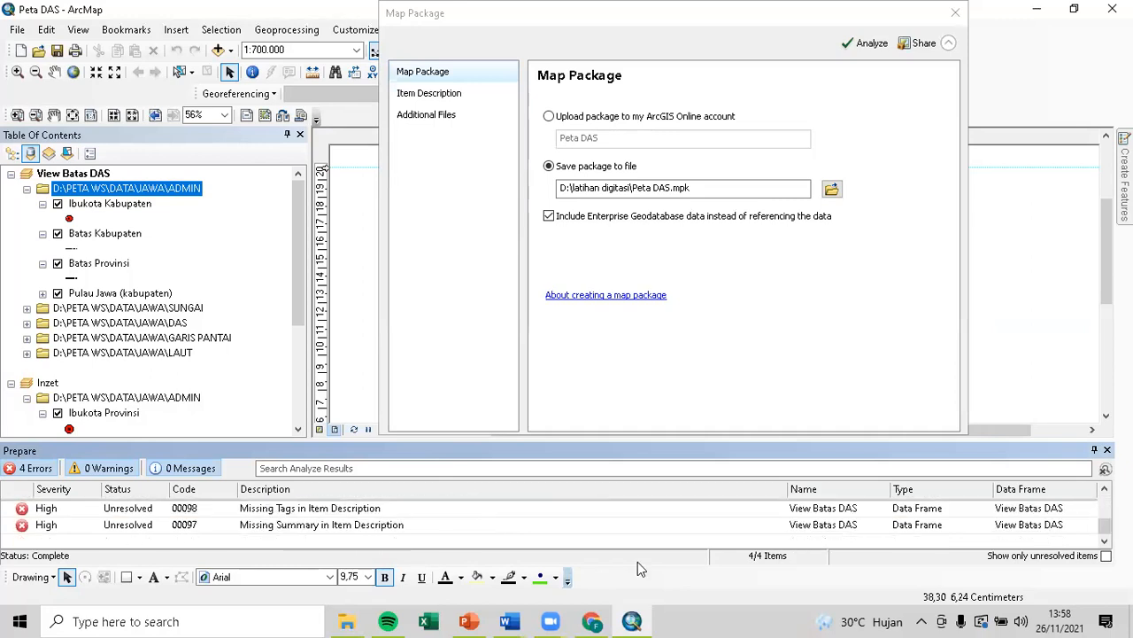
left_click(315, 526)
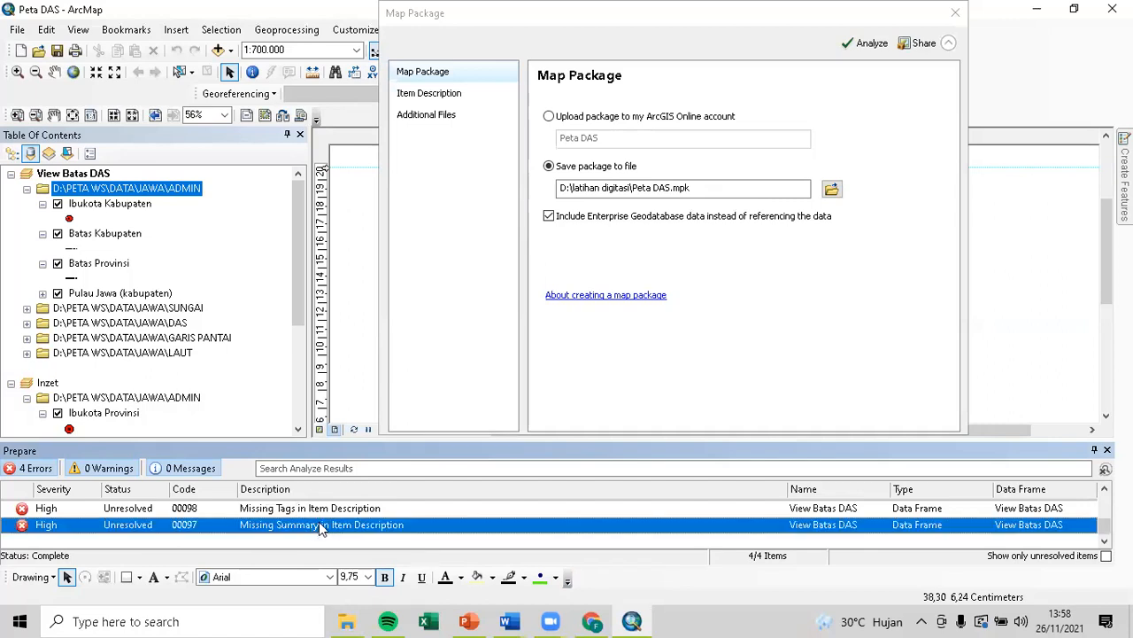
double_click(321, 526)
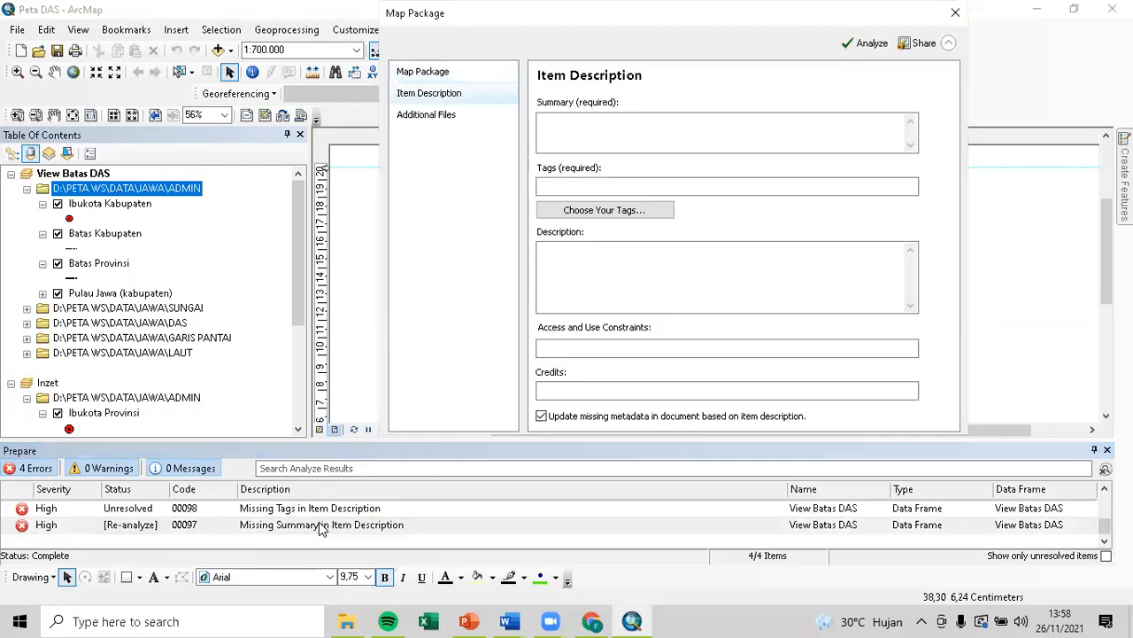
left_click(955, 13)
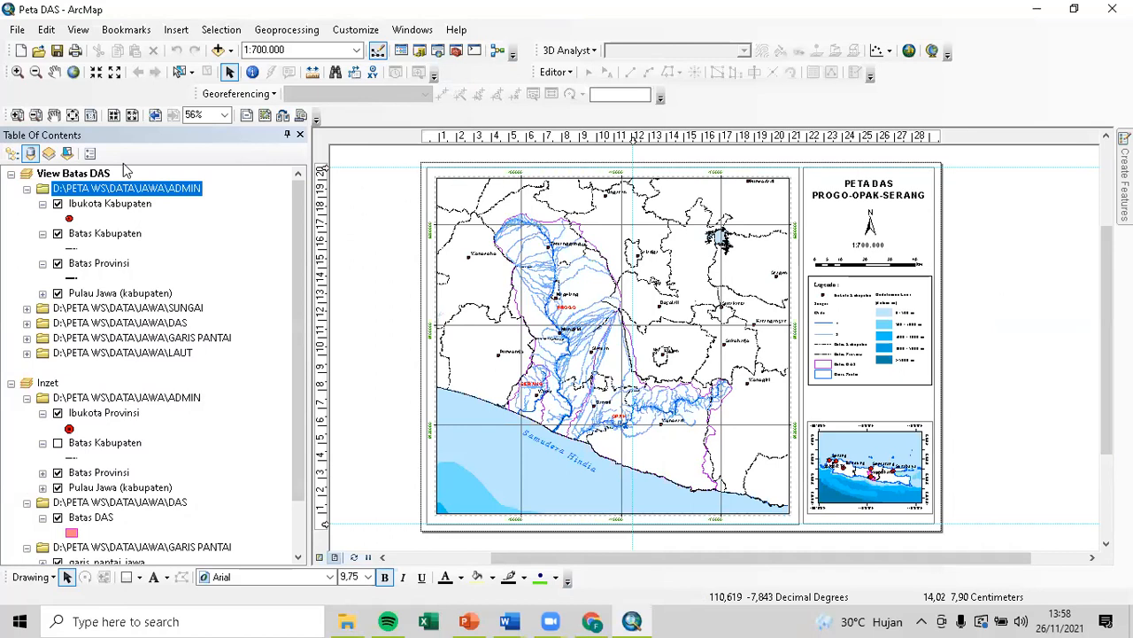
Reopen the Map Package dialog and run Analyze again.
left_click(17, 29)
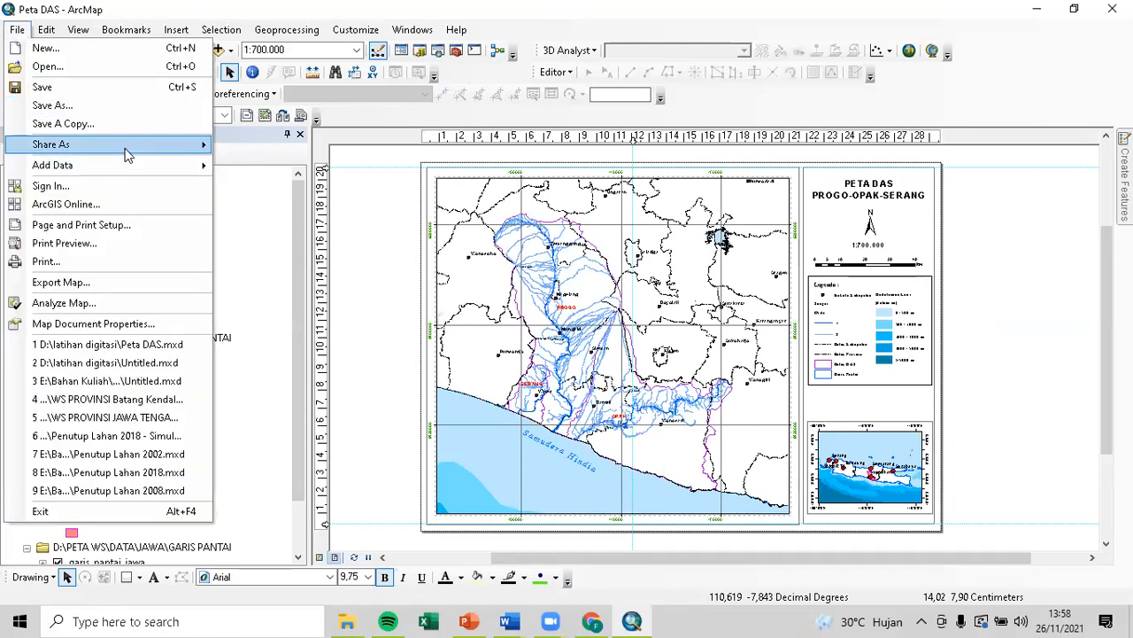
mouse_move(115, 145)
left_click(255, 145)
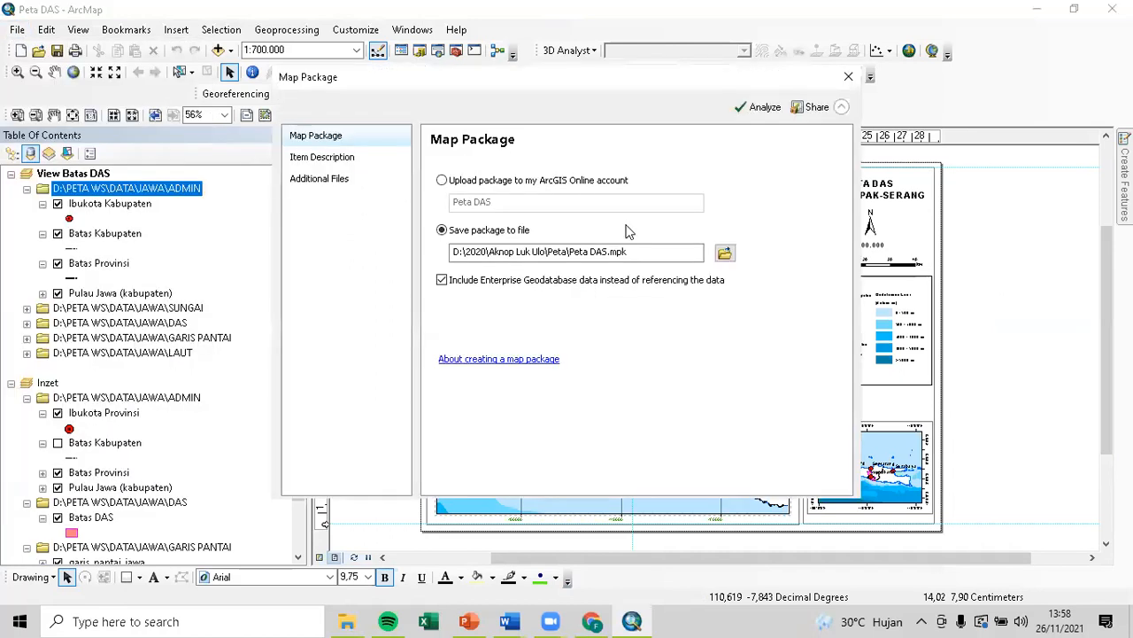
left_click(757, 107)
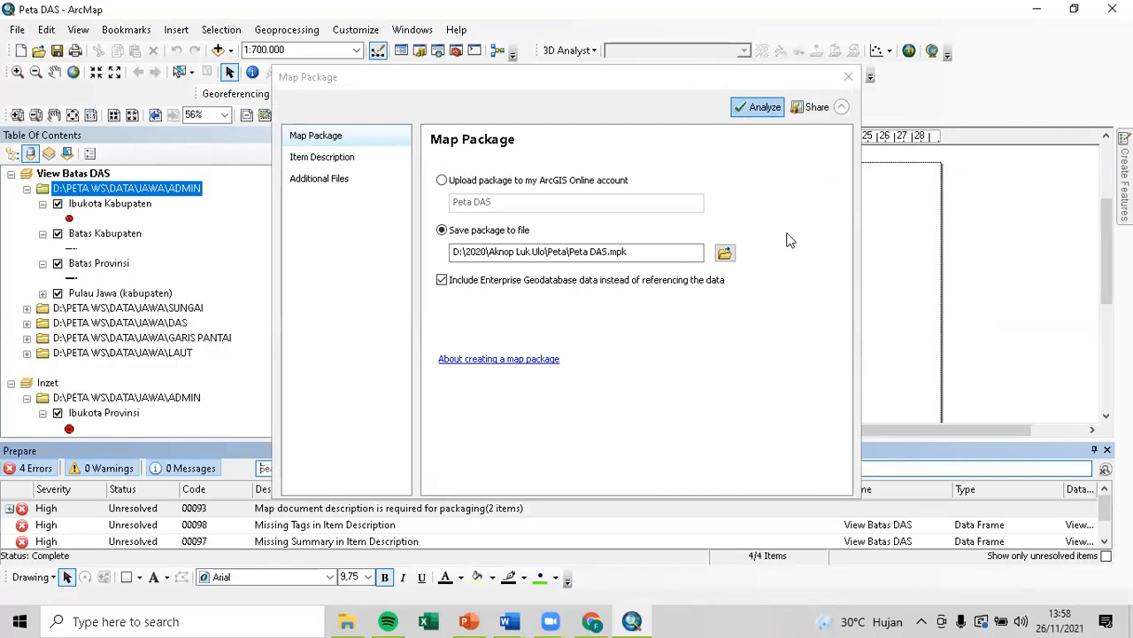
Collapse the dialog and enlarge the Prepare panel so all four errors show.
left_click(843, 108)
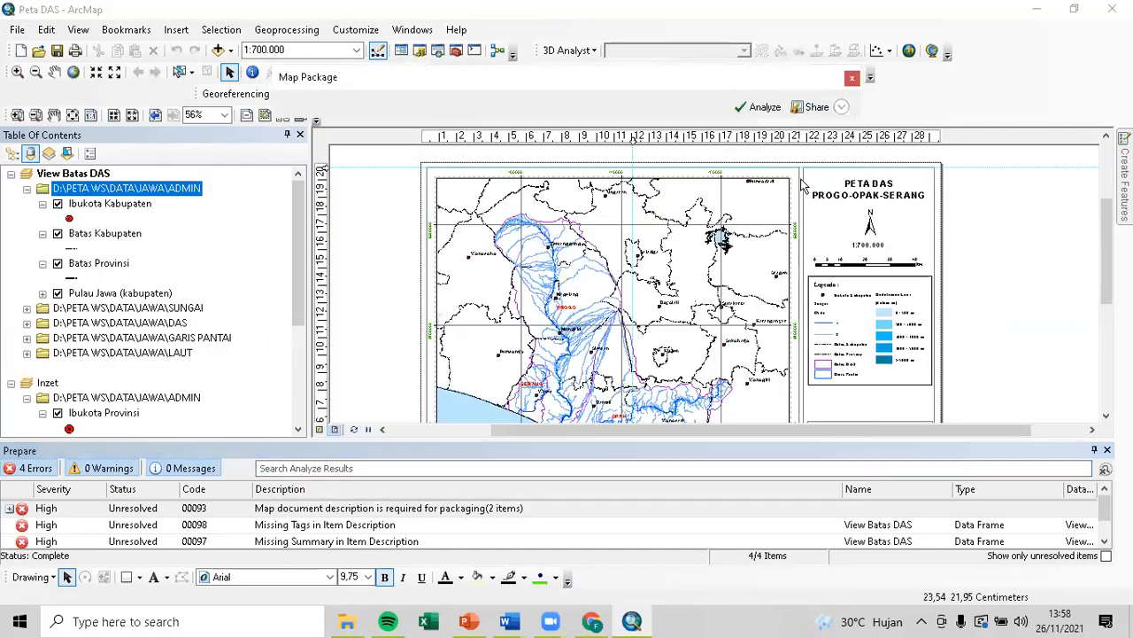
left_click_drag(453, 85, 531, 108)
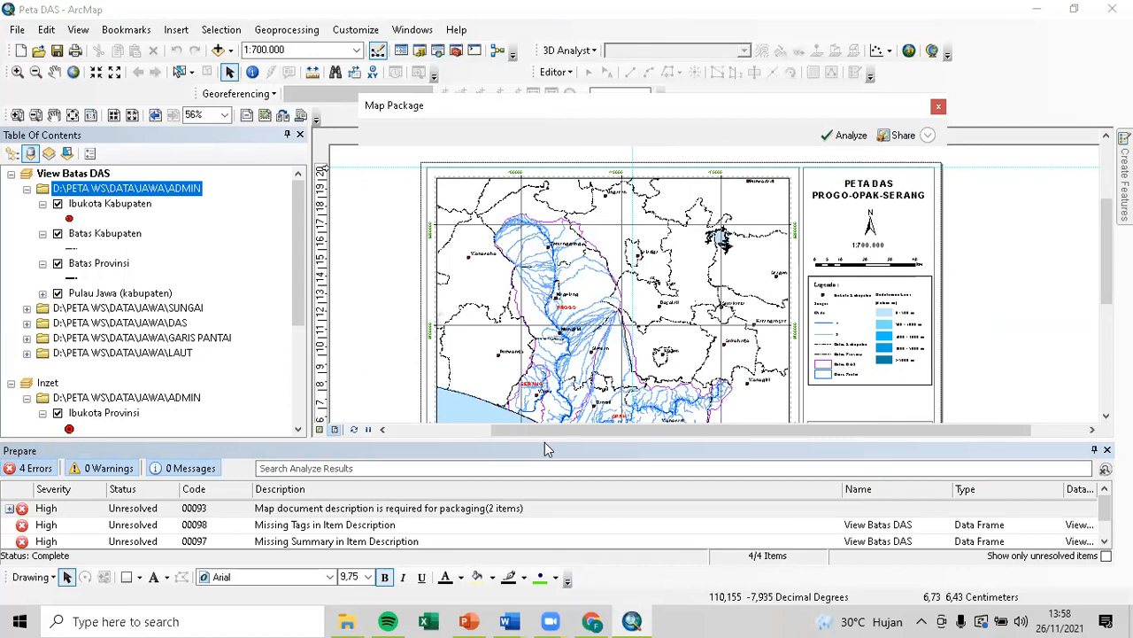
left_click_drag(546, 438, 569, 340)
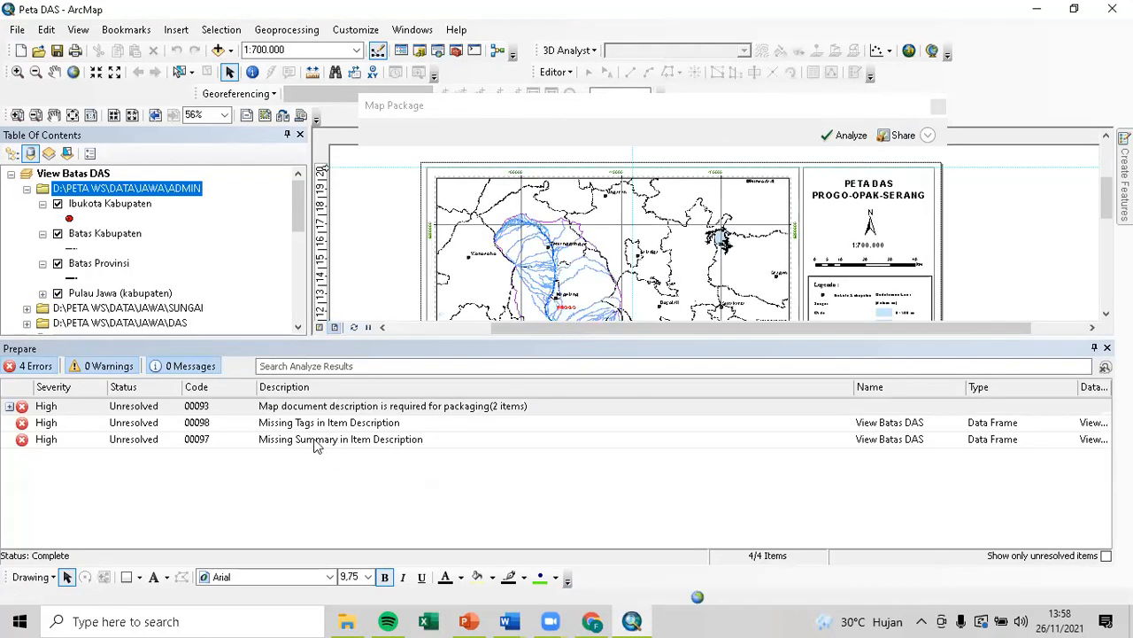
right_click(310, 410)
left_click(303, 409)
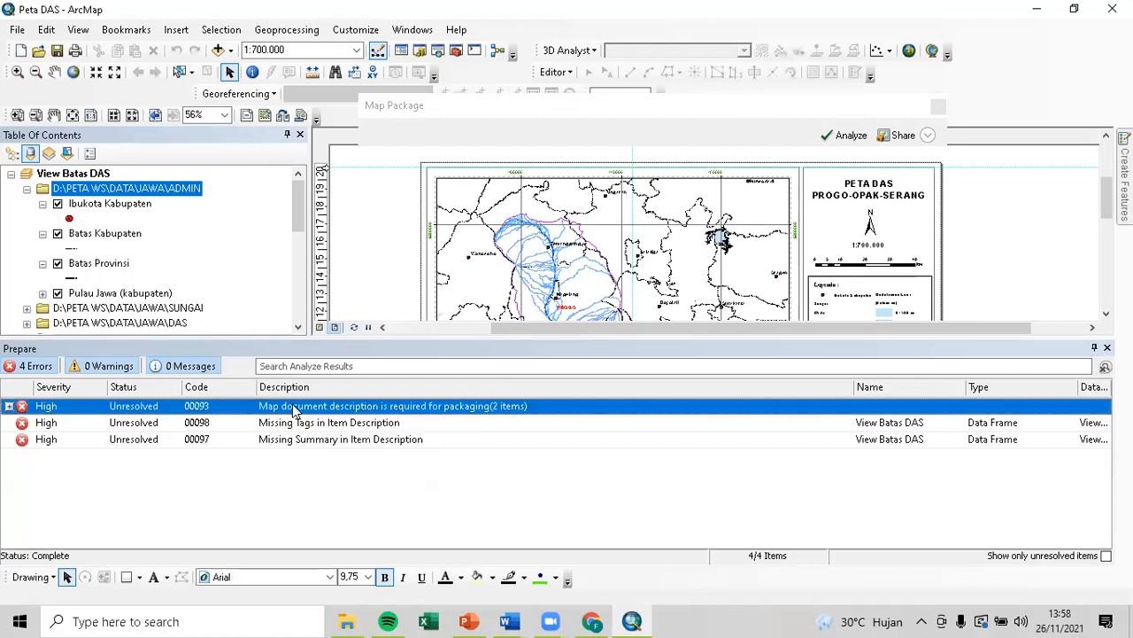
Enter the tags #BatasDAS,#progoOpakSerang in Item Description and re-analyze the package.
double_click(315, 425)
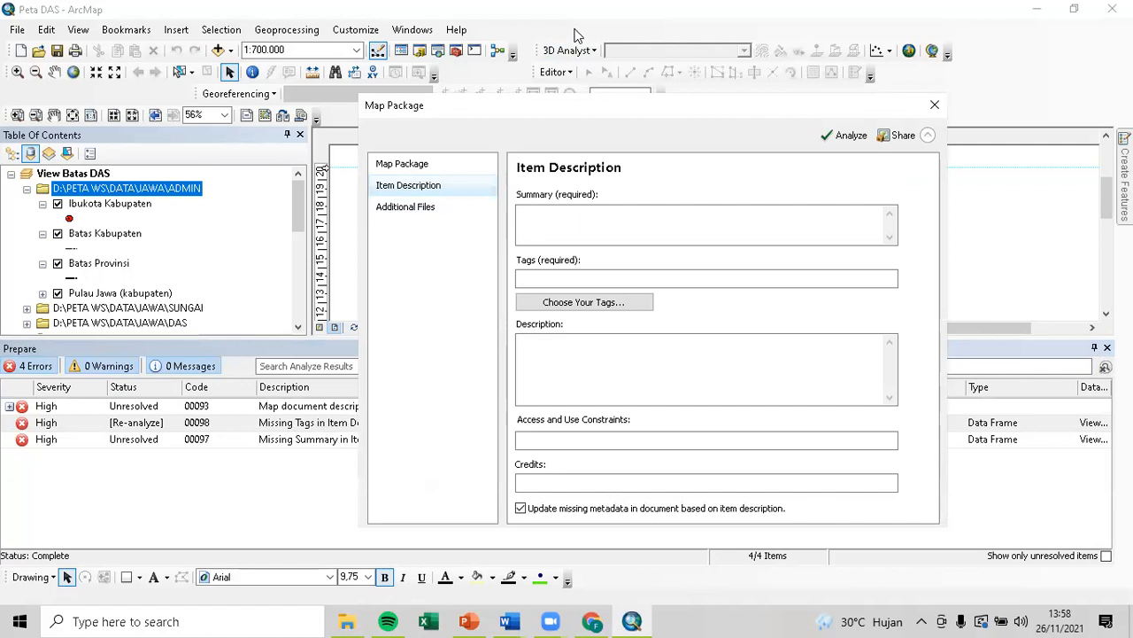
left_click_drag(569, 106, 706, 100)
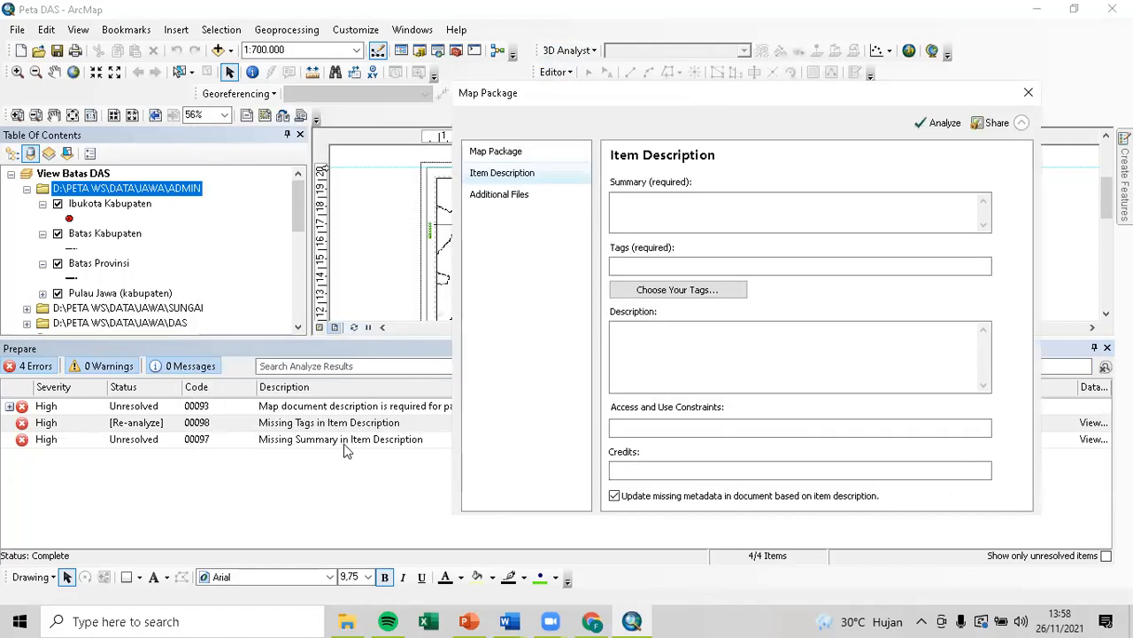
left_click(683, 265)
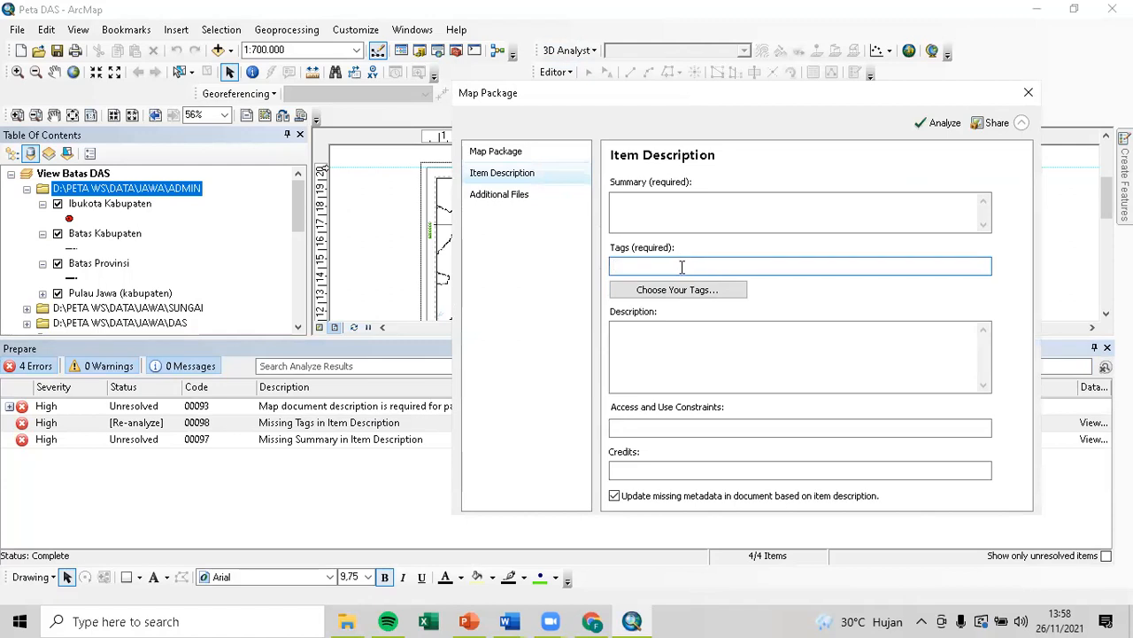
type("#BatasDAS,")
left_click_drag(678, 99, 589, 110)
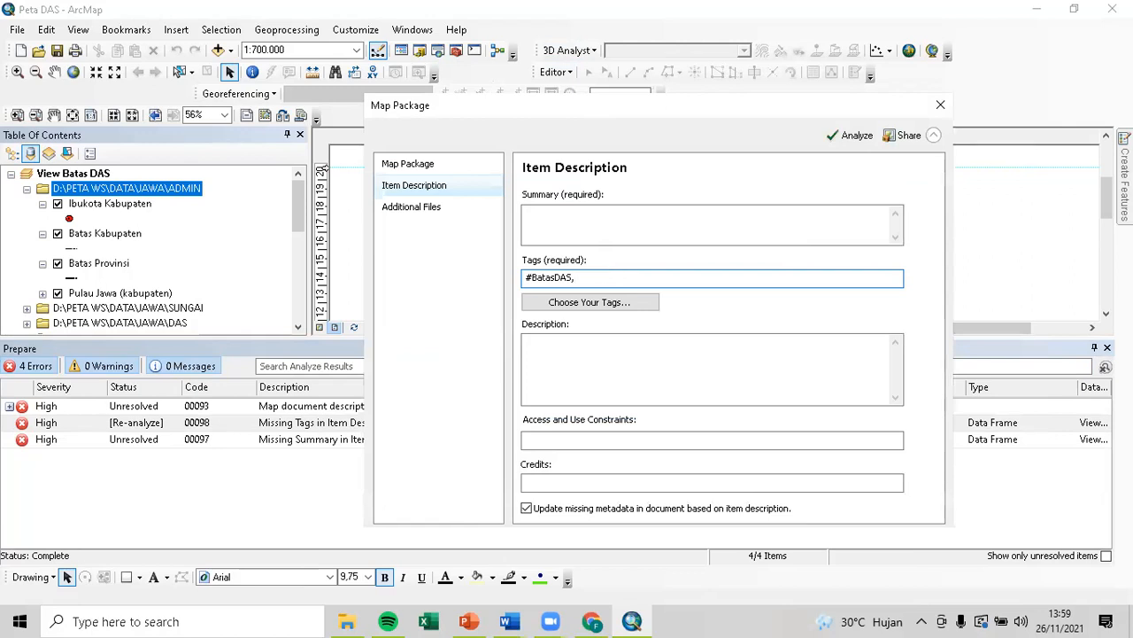
type("Prog")
type("#progo")
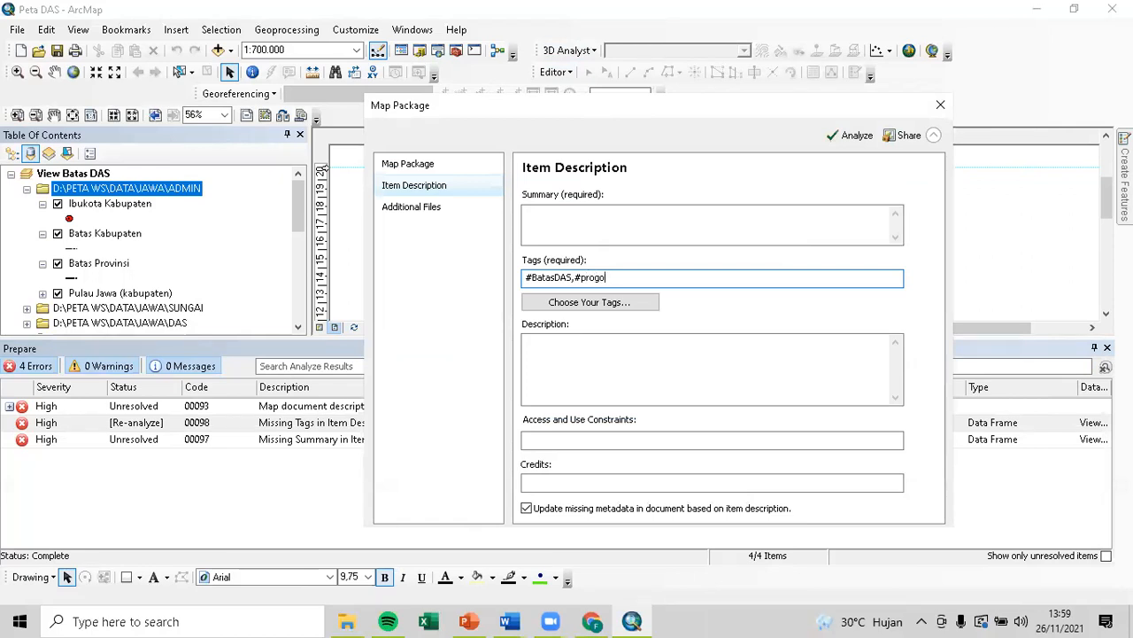
type("OpakSerang")
left_click_drag(683, 108, 683, 22)
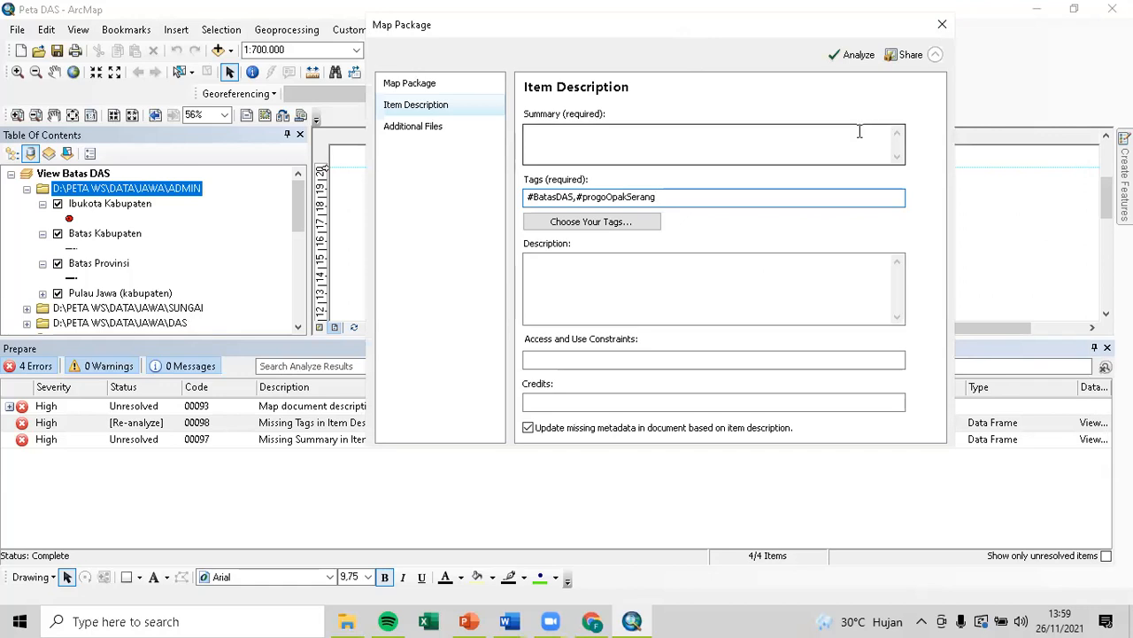
left_click(852, 55)
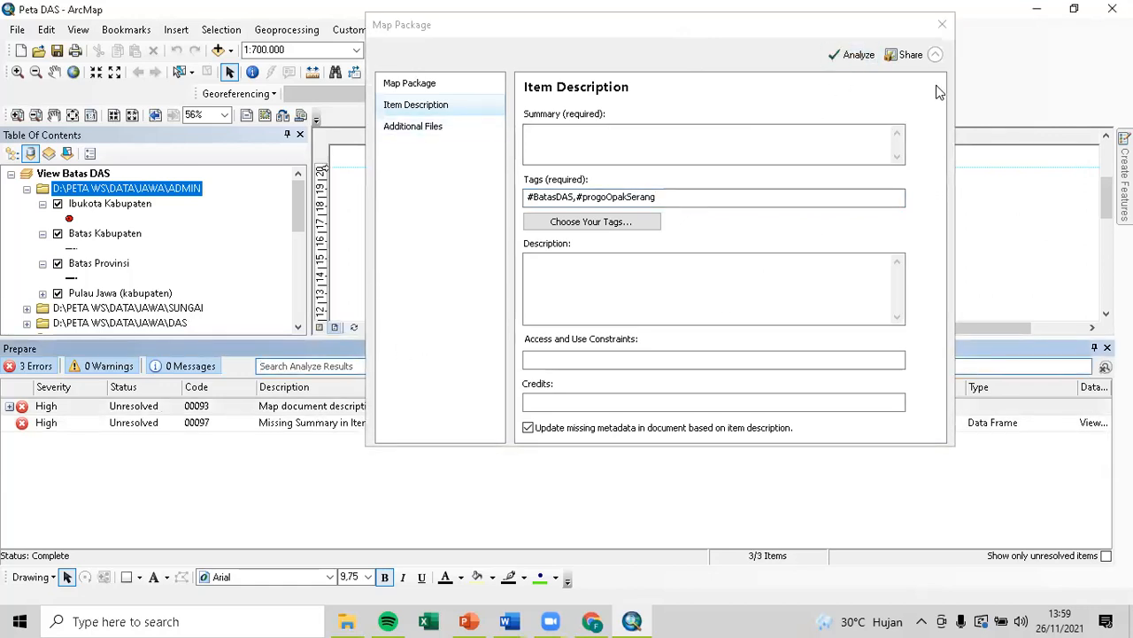
Set the summary to 'Data ini Adalah data Batas DAs dari Citra SRTM dengan metode Matrik D8' and re-analyze.
left_click(935, 55)
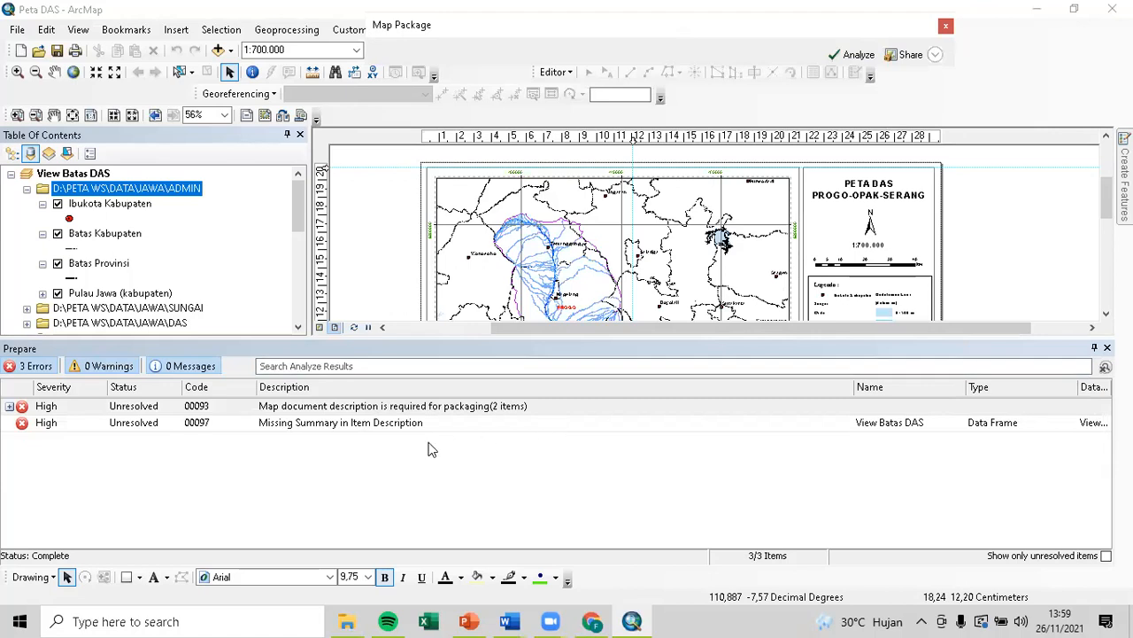
left_click(350, 429)
double_click(341, 423)
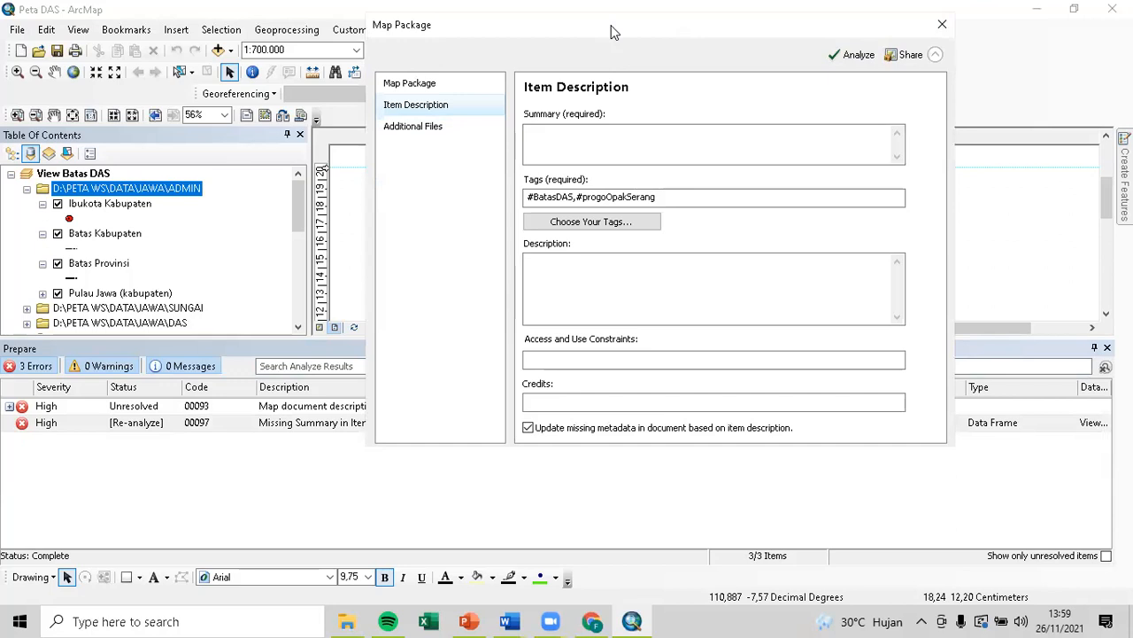
left_click_drag(610, 32, 804, 16)
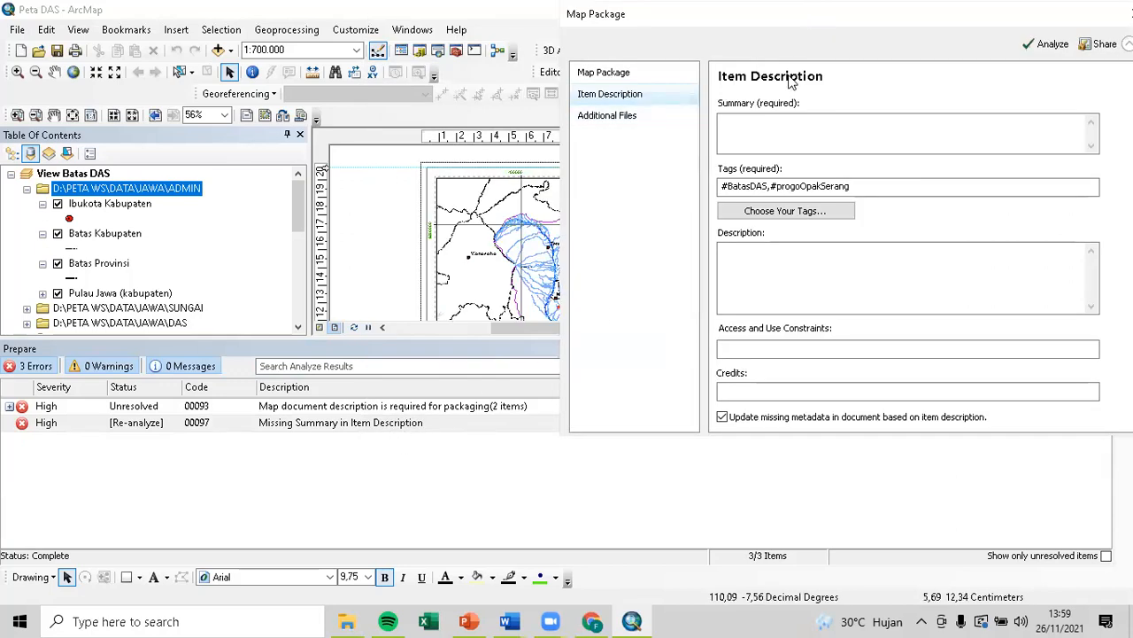
left_click_drag(717, 33, 509, 176)
left_click(587, 270)
type("Data")
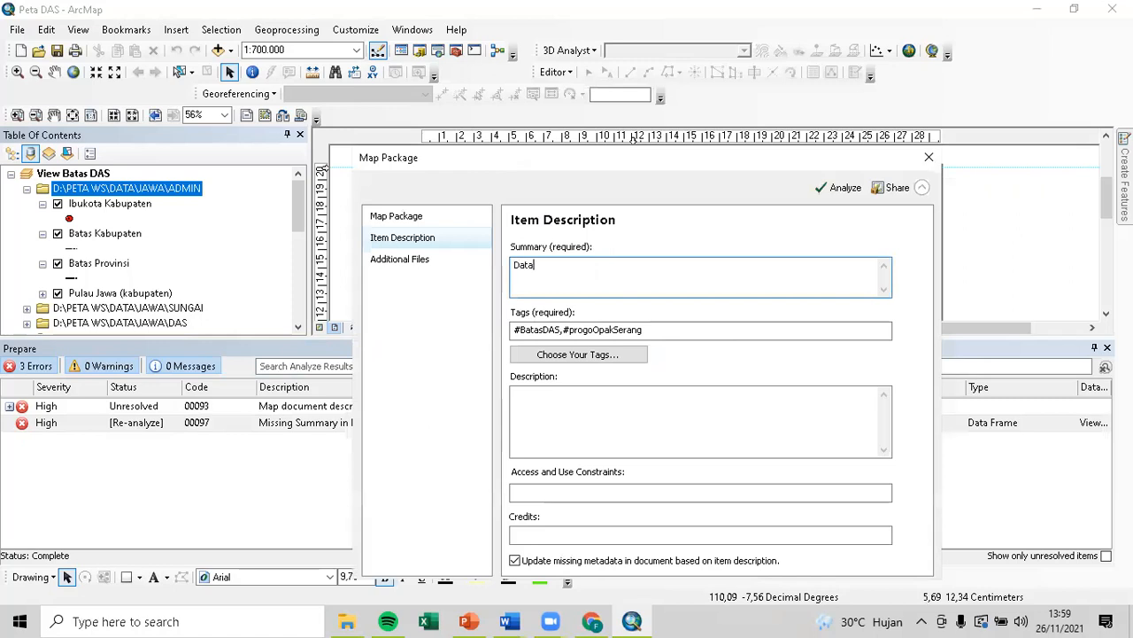
type(" ini Adalah data Batas DAs dari")
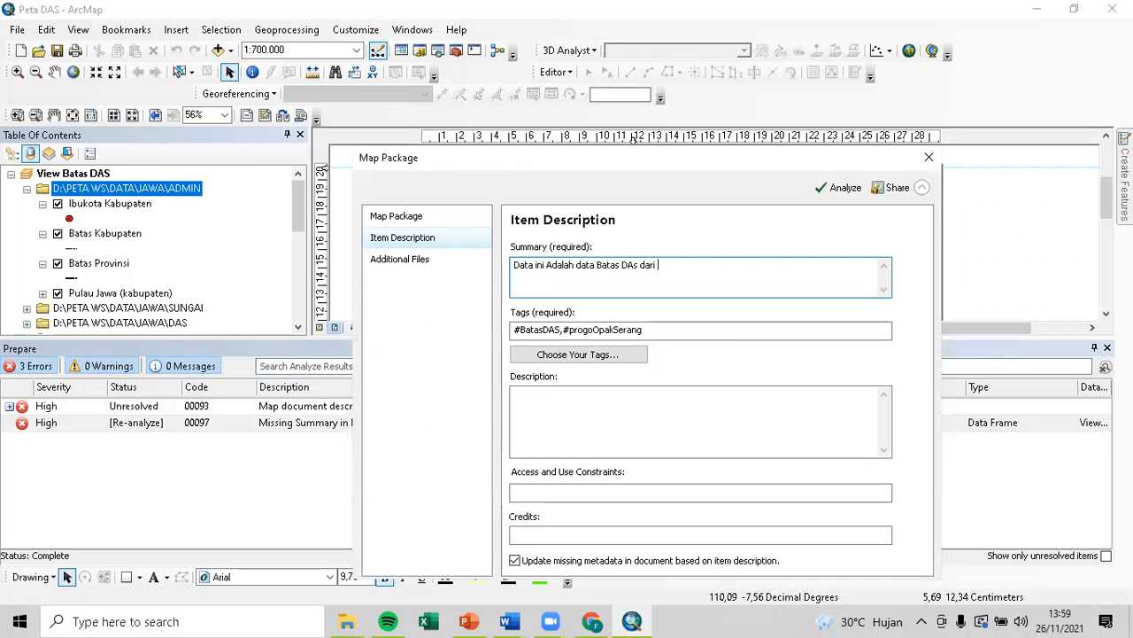
type(" Citra SRTM dengan metode")
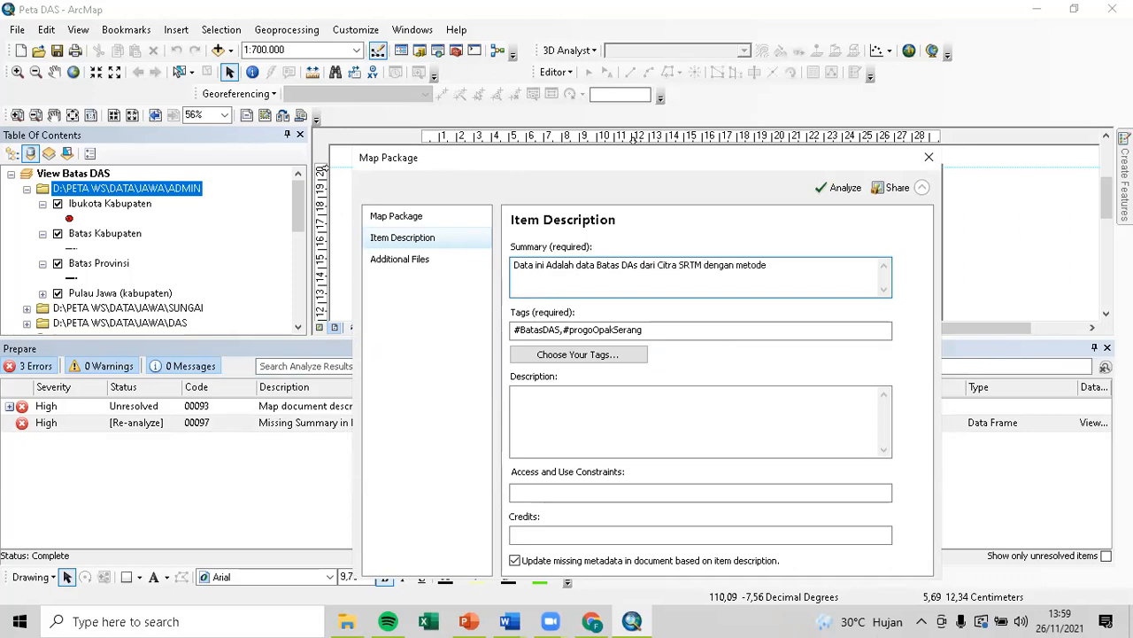
type(" S")
left_click_drag(615, 159, 609, 40)
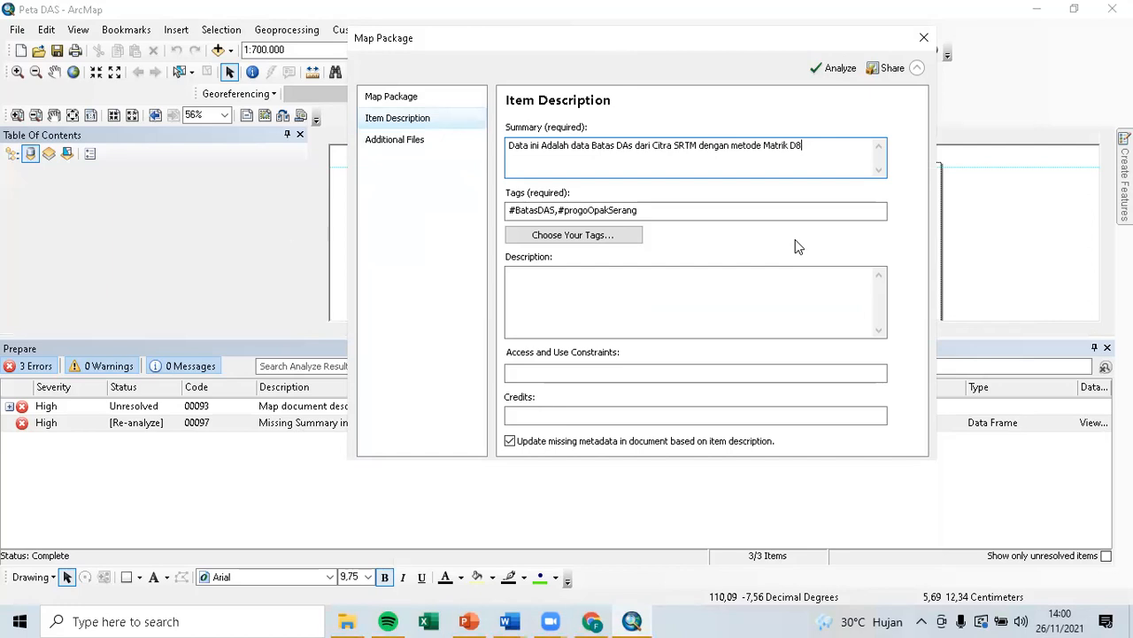
left_click(821, 71)
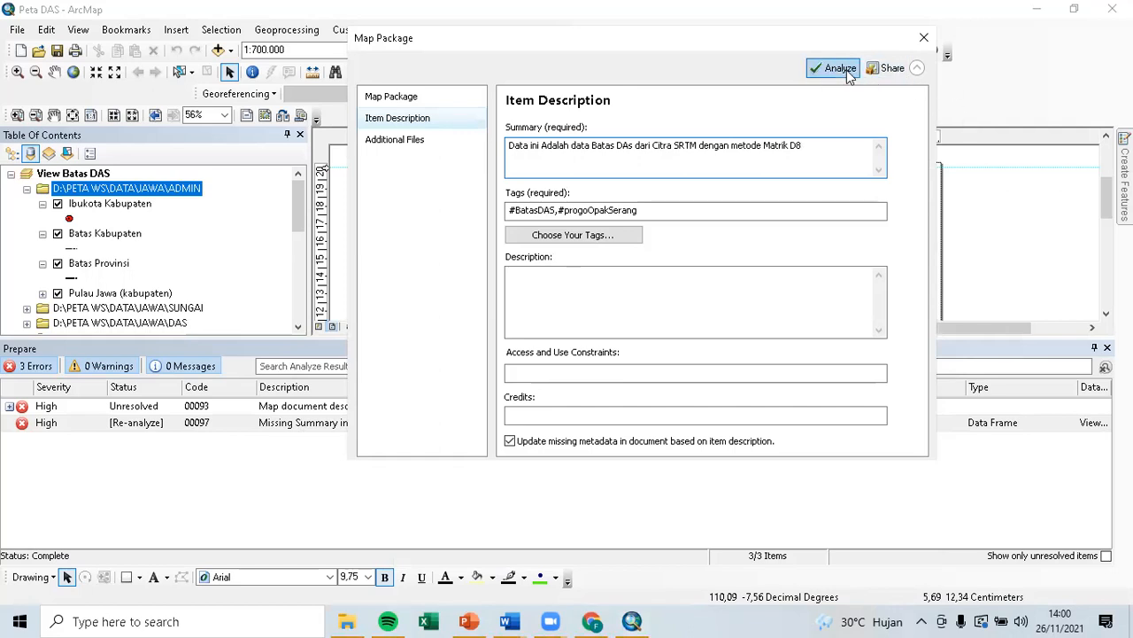
Re-analyze and open Map Document Properties from the View Batas DAS description error.
left_click(846, 70)
double_click(299, 407)
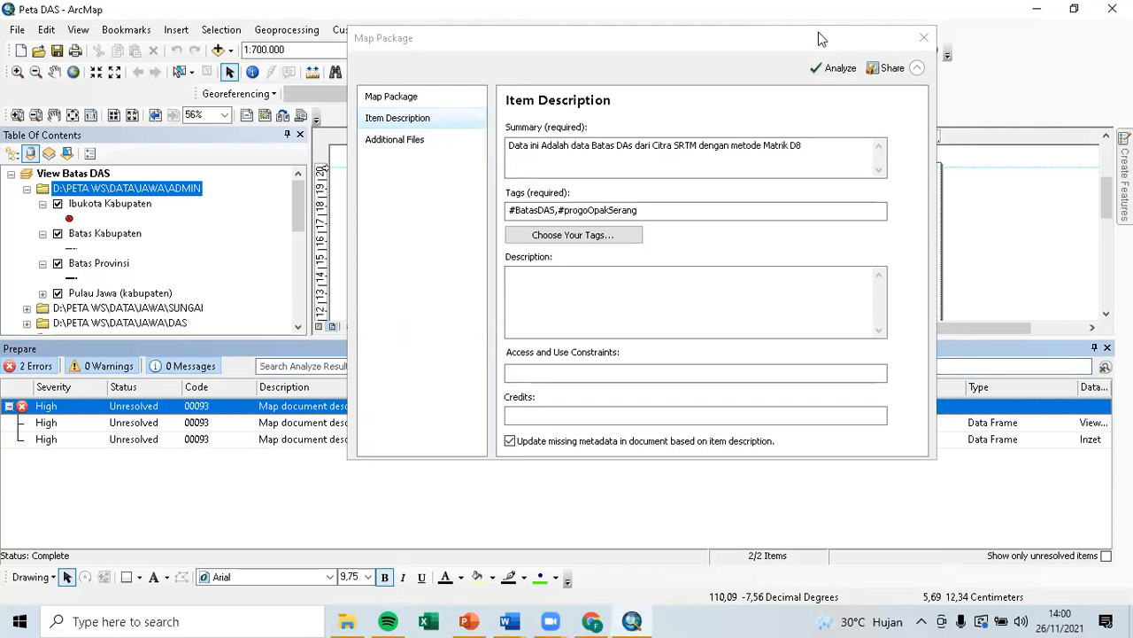
left_click(917, 69)
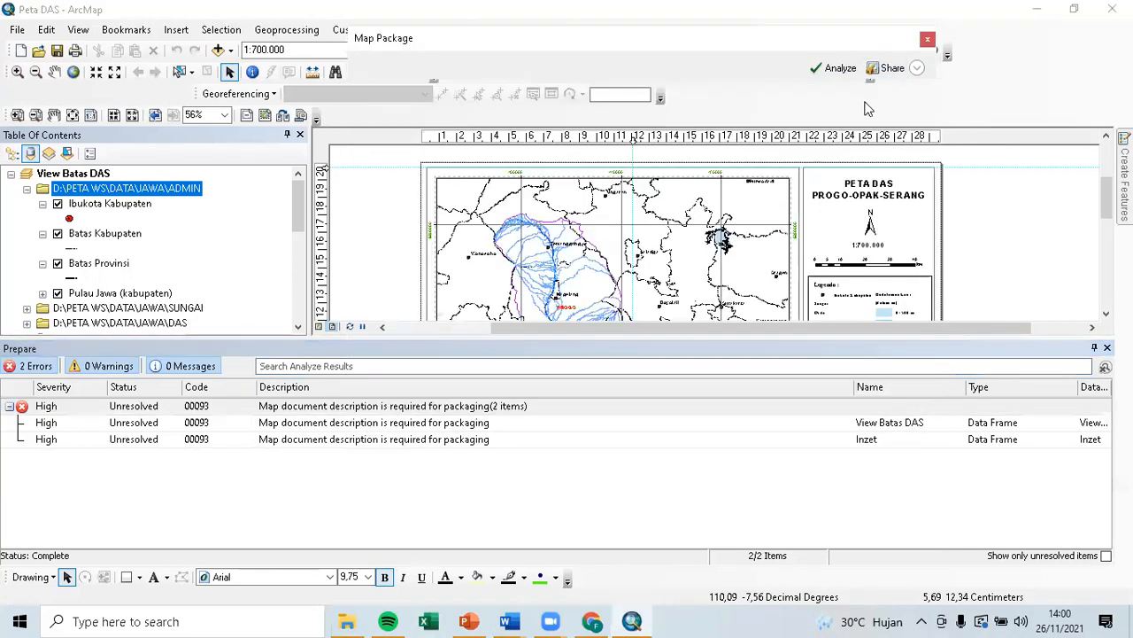
left_click(508, 426)
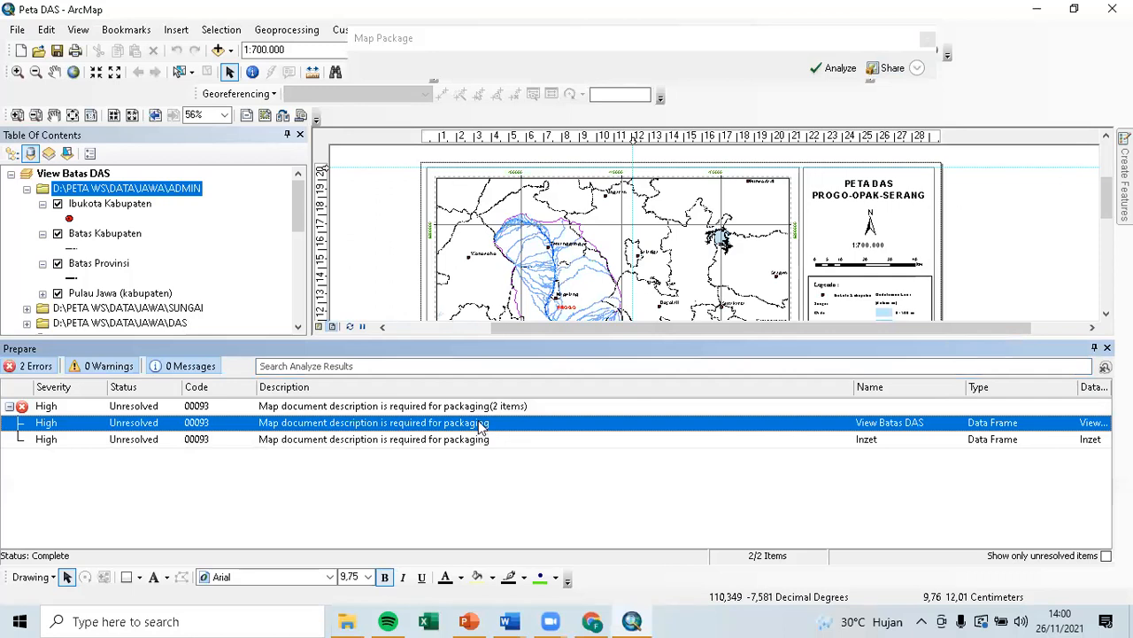
double_click(479, 423)
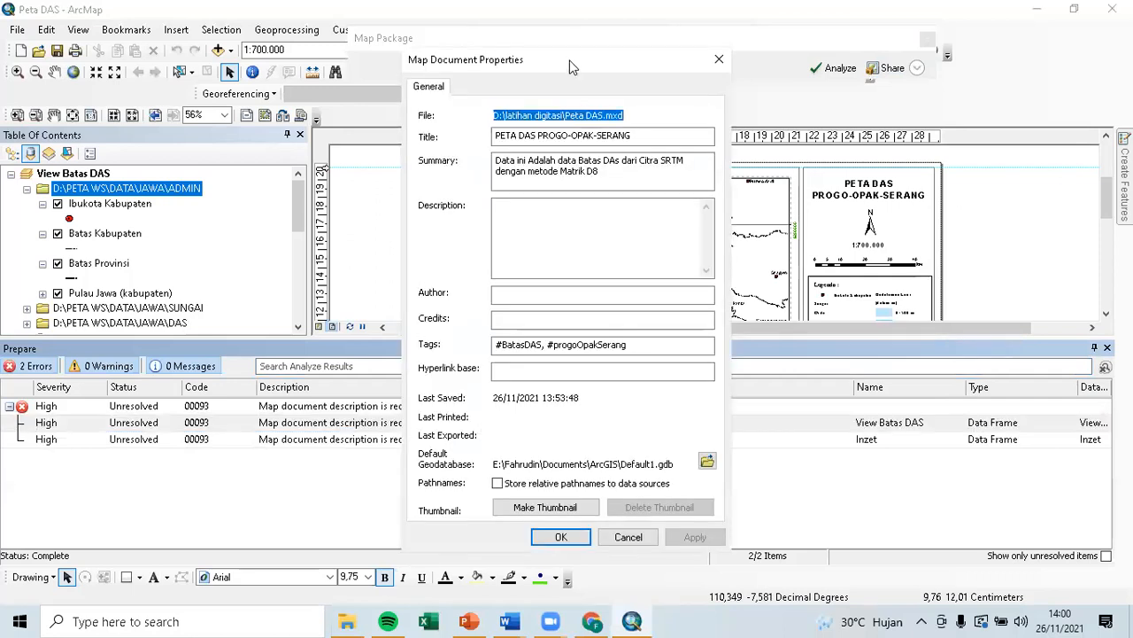
left_click_drag(577, 68, 797, 25)
Set the document description to the SRTM Matrik D8 summary plus 'Untu skala 1: 700000'.
left_click(809, 196)
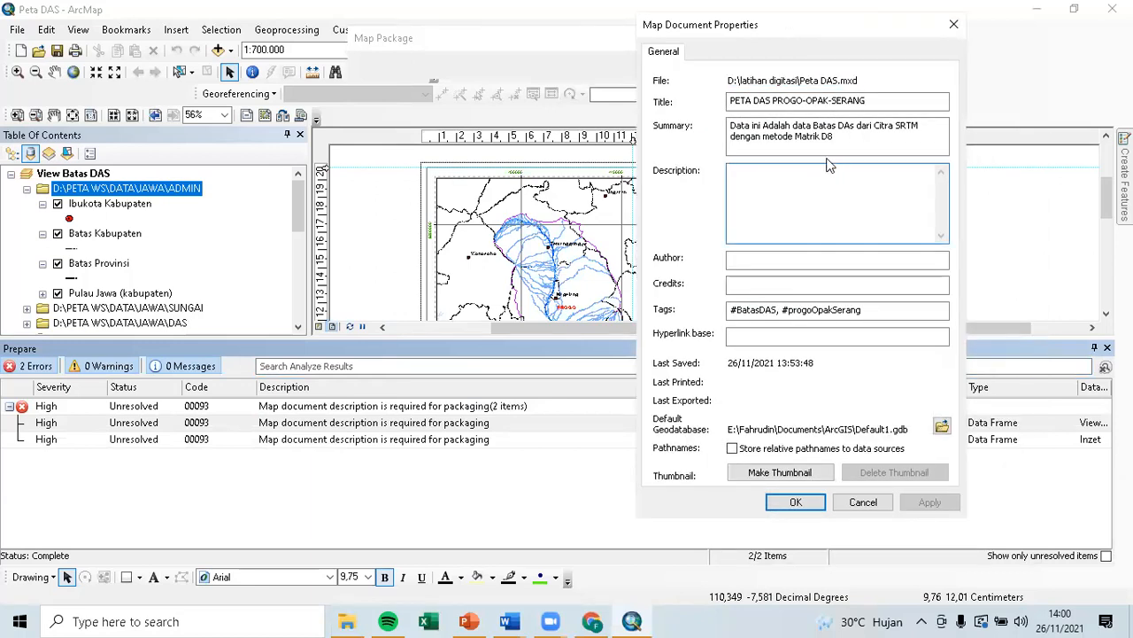
left_click_drag(835, 137, 714, 129)
key("ctrl+c")
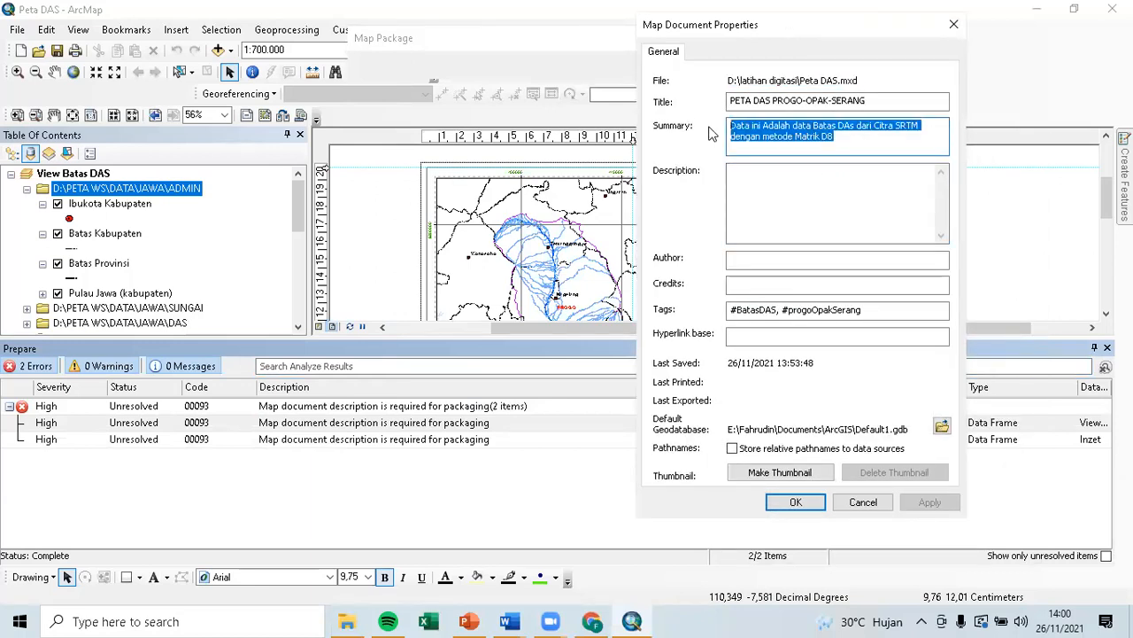
left_click(797, 207)
key("ctrl+v")
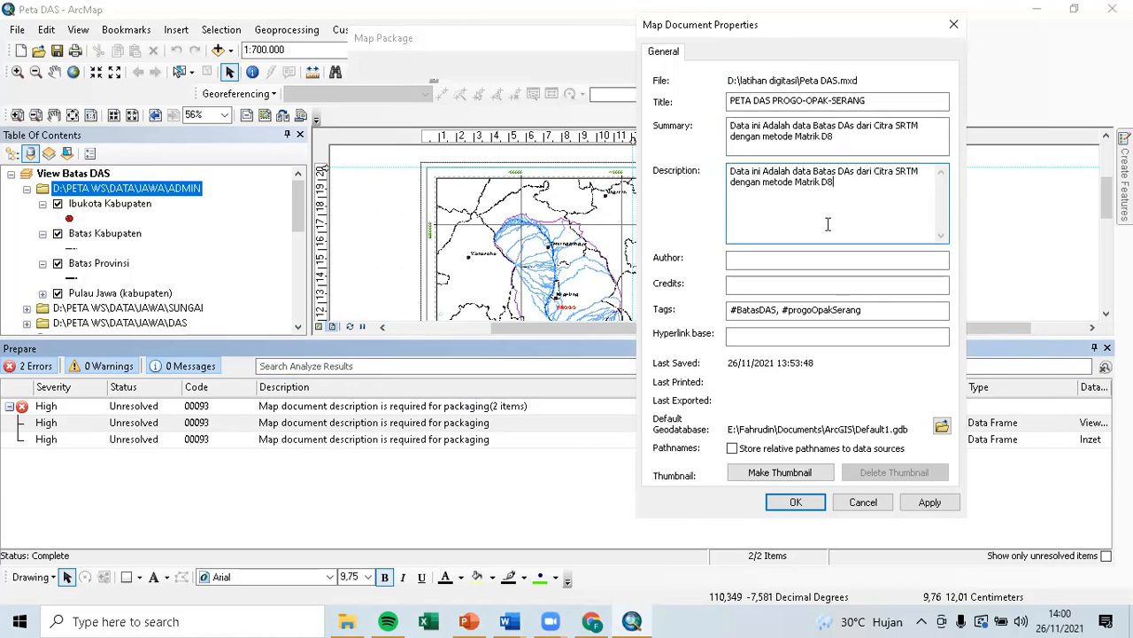
type(", Untu skala 1: 700000")
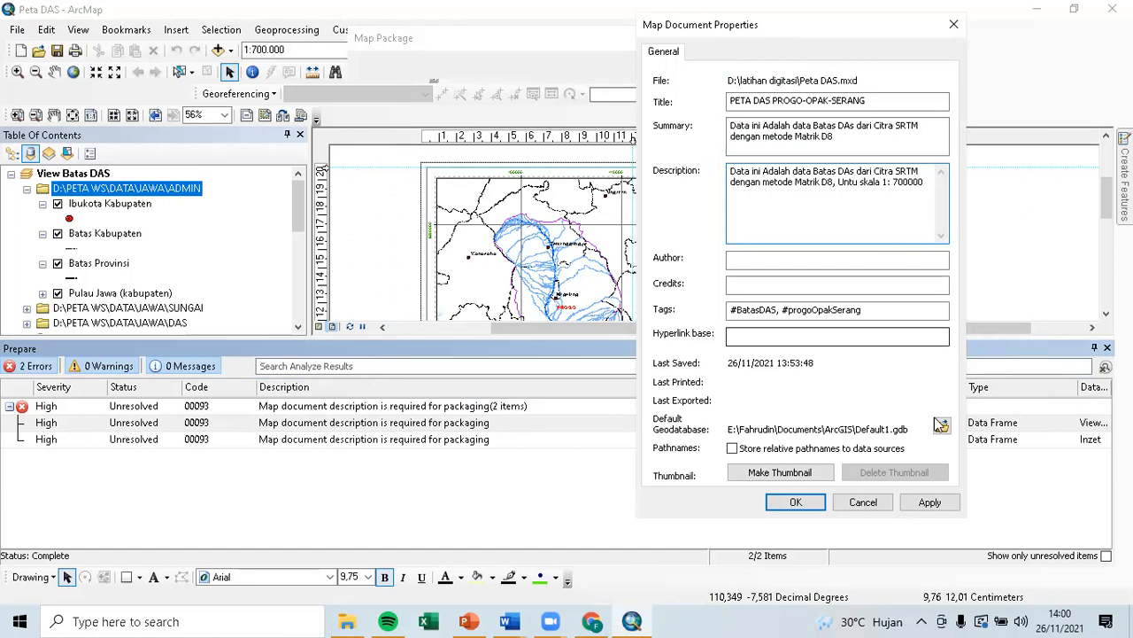
left_click(929, 502)
left_click(821, 502)
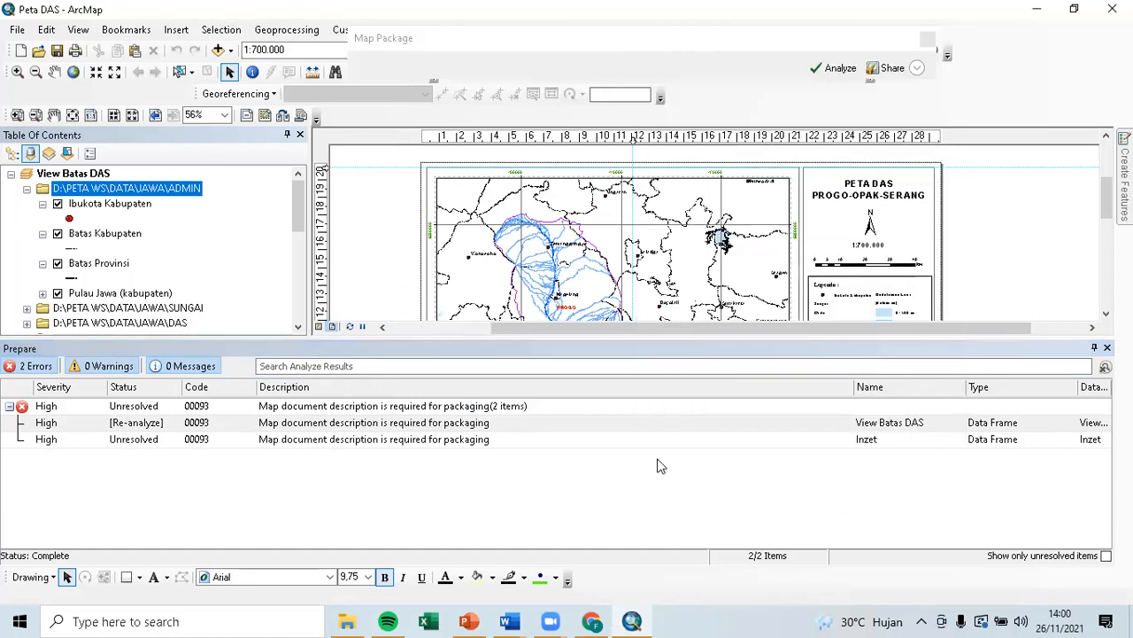
left_click(657, 440)
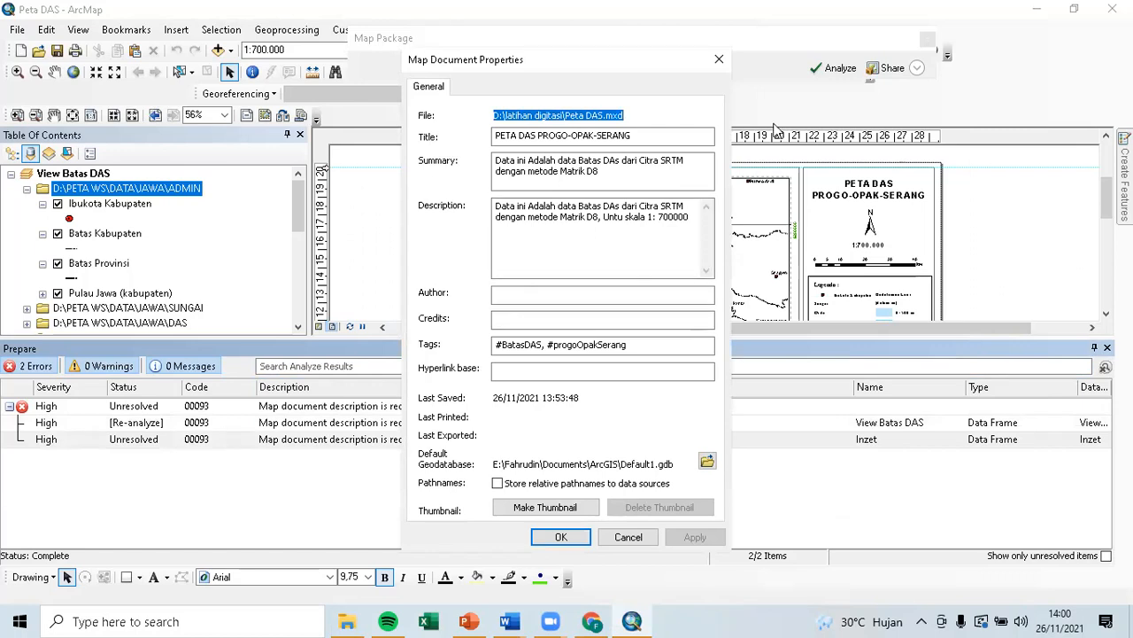
left_click(561, 537)
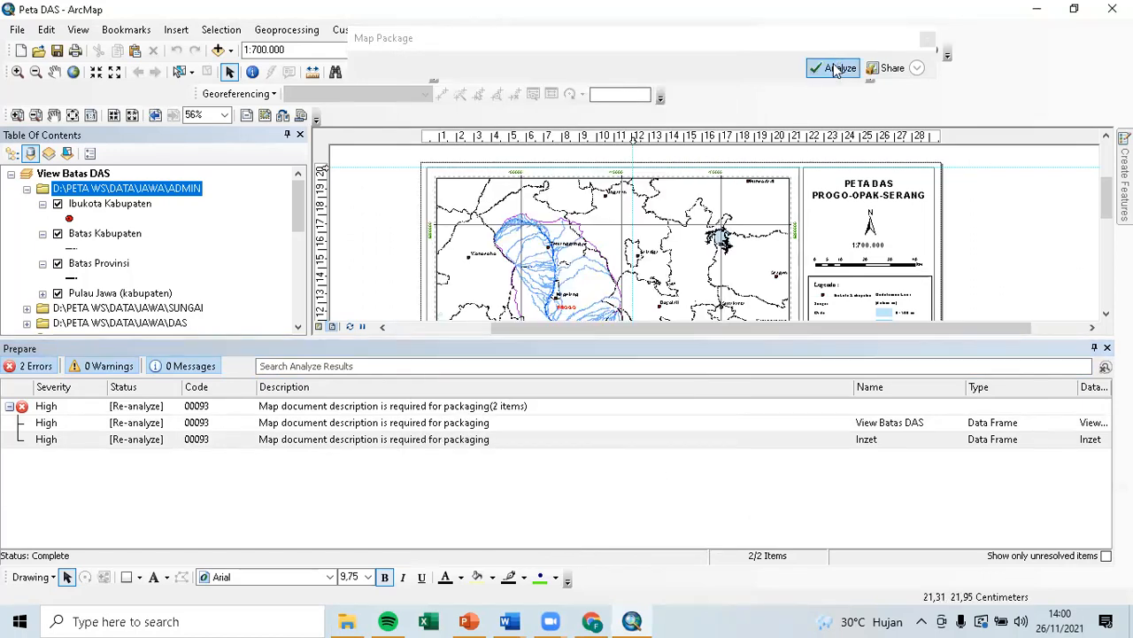
Re-analyze the package until no errors remain and close the error list.
left_click(837, 68)
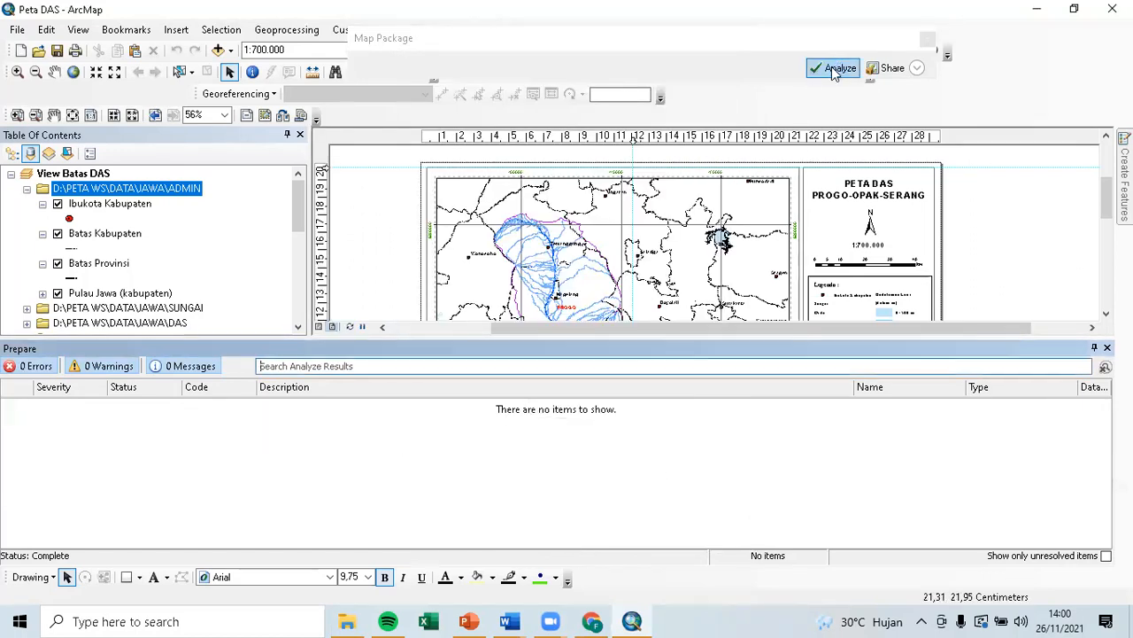
double_click(684, 348)
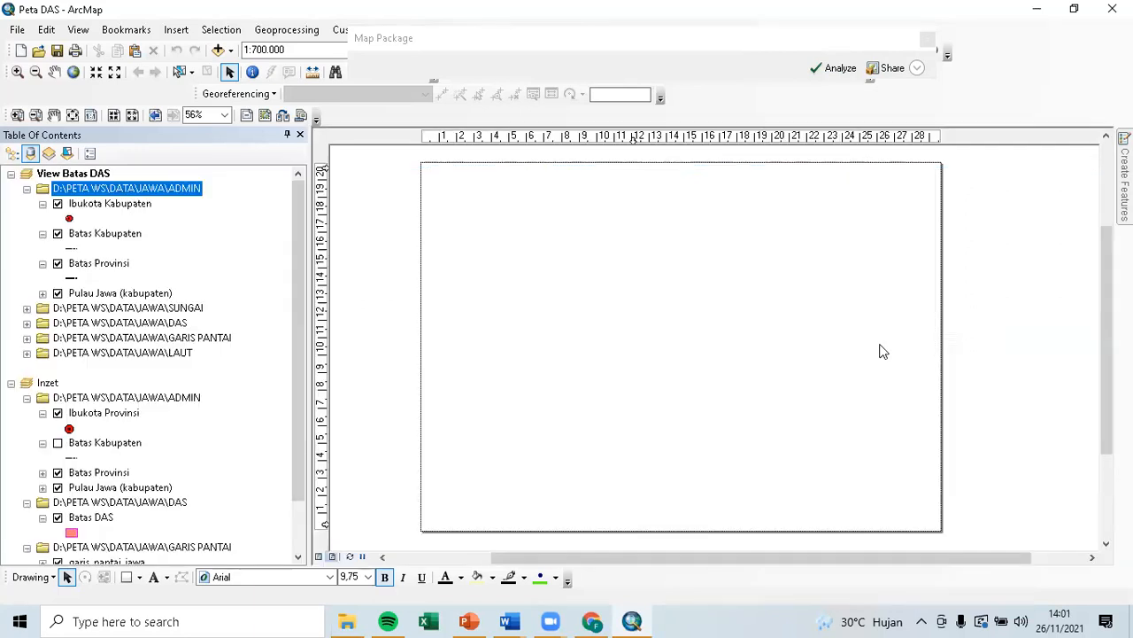
left_click_drag(568, 353, 627, 238)
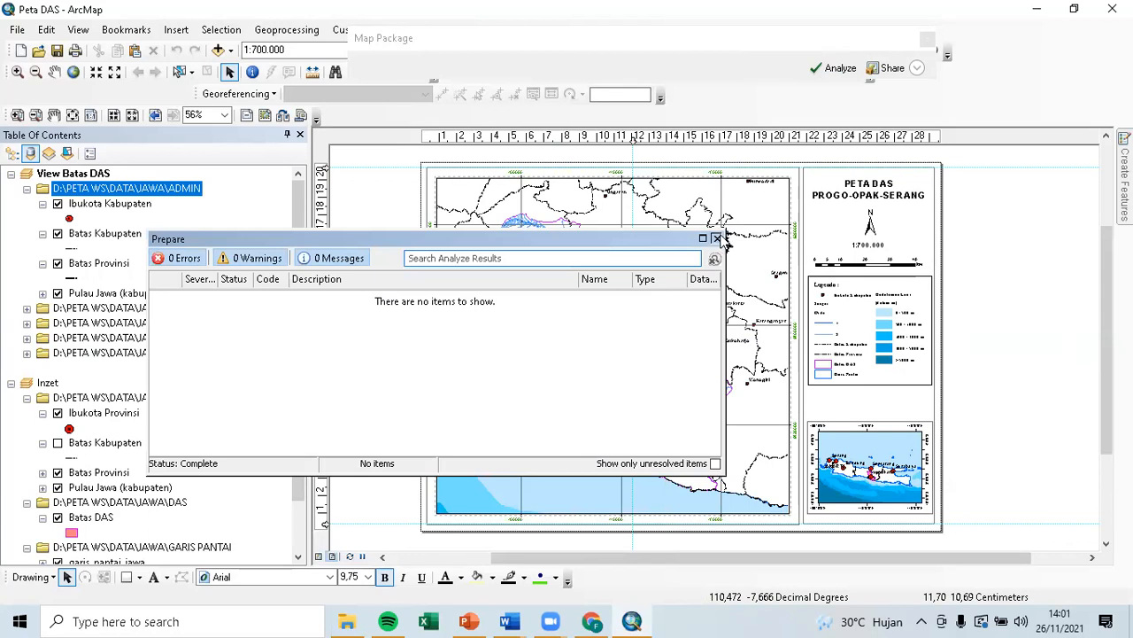
left_click(716, 238)
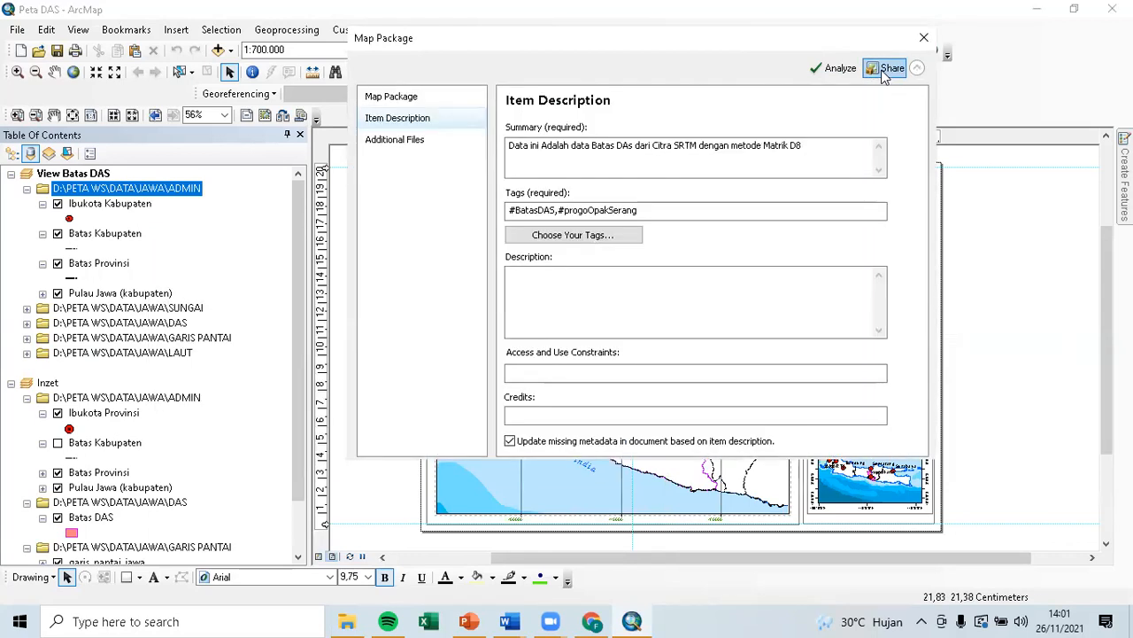
Share the Peta DAS.mpk package, saving the map document first, and confirm success.
left_click(889, 69)
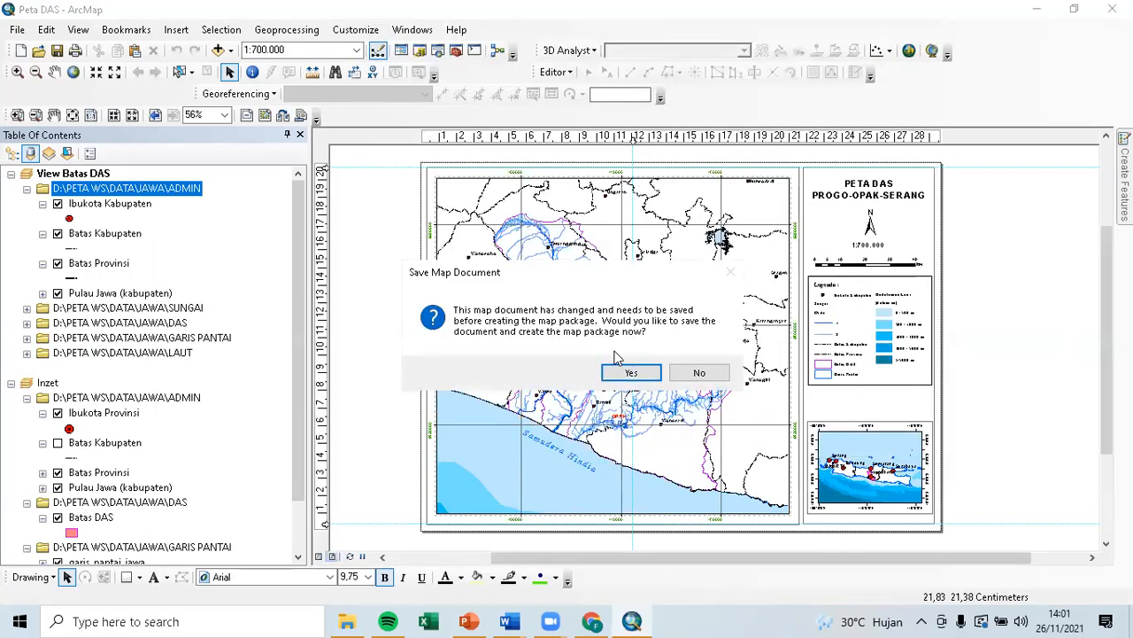
left_click(629, 373)
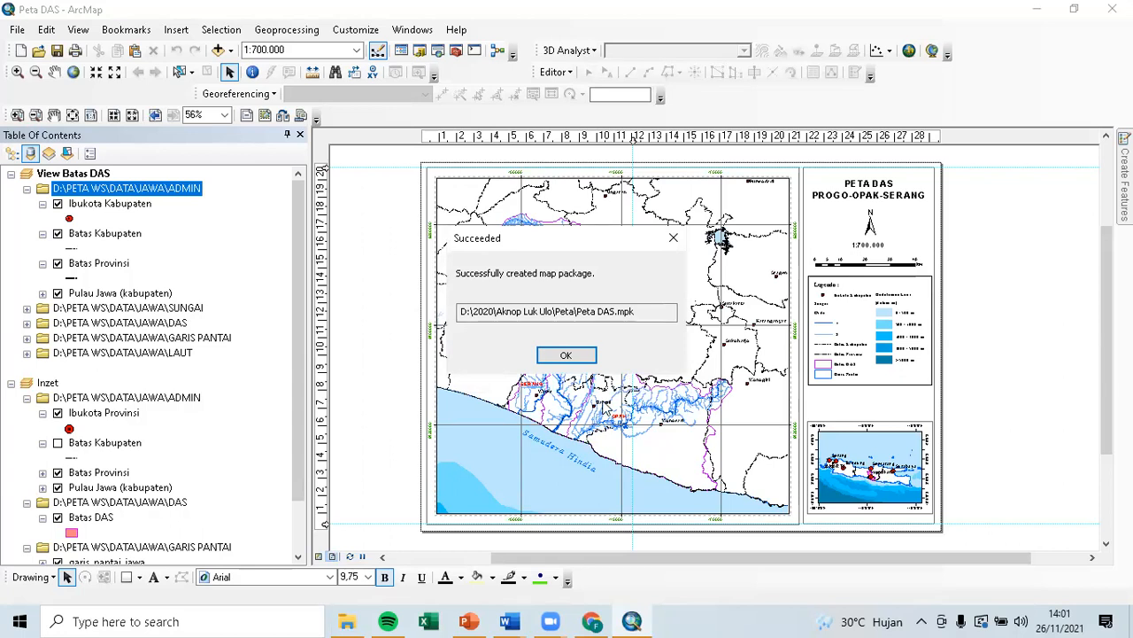
left_click(566, 357)
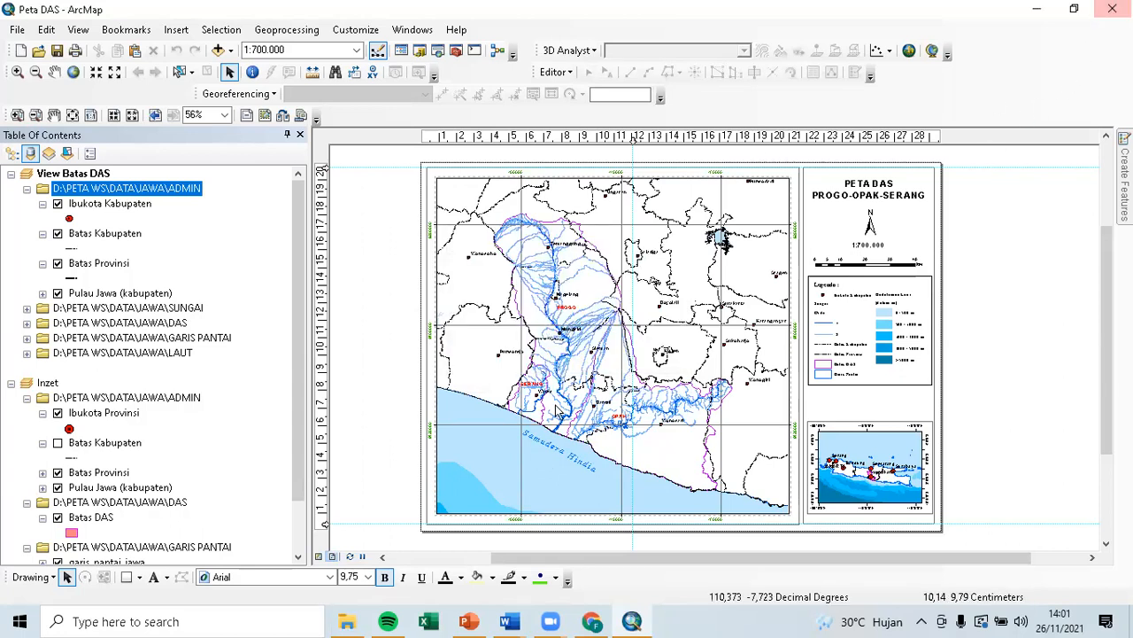
In File Explorer, open latihan digitasi on Gambit (D:) and sort its files by type.
left_click(347, 620)
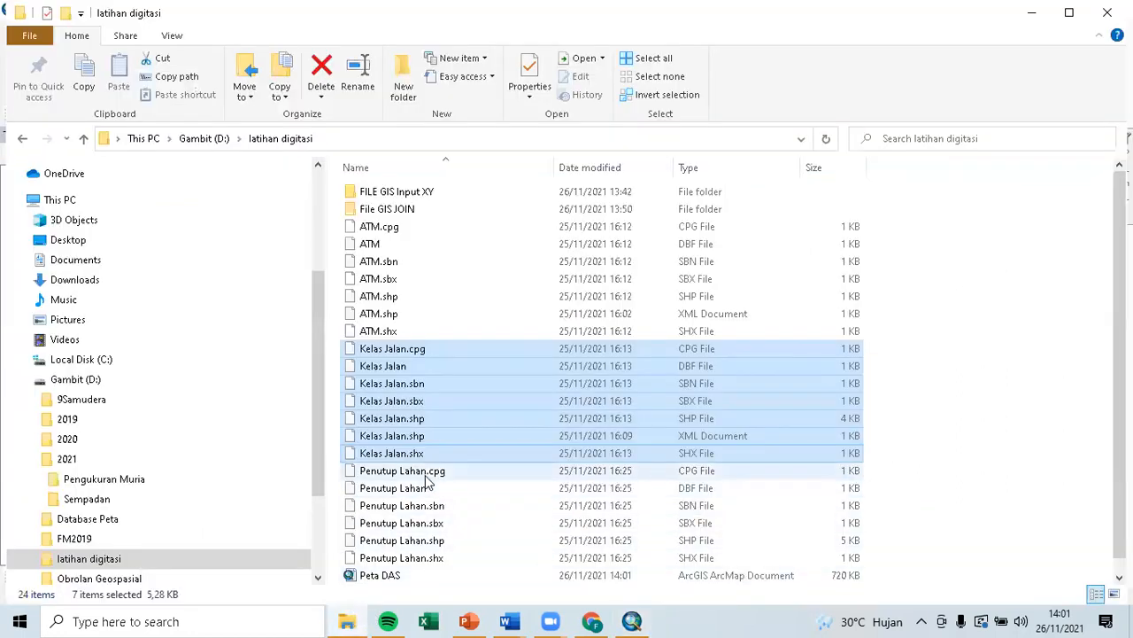
scroll(430, 476, "down", 1)
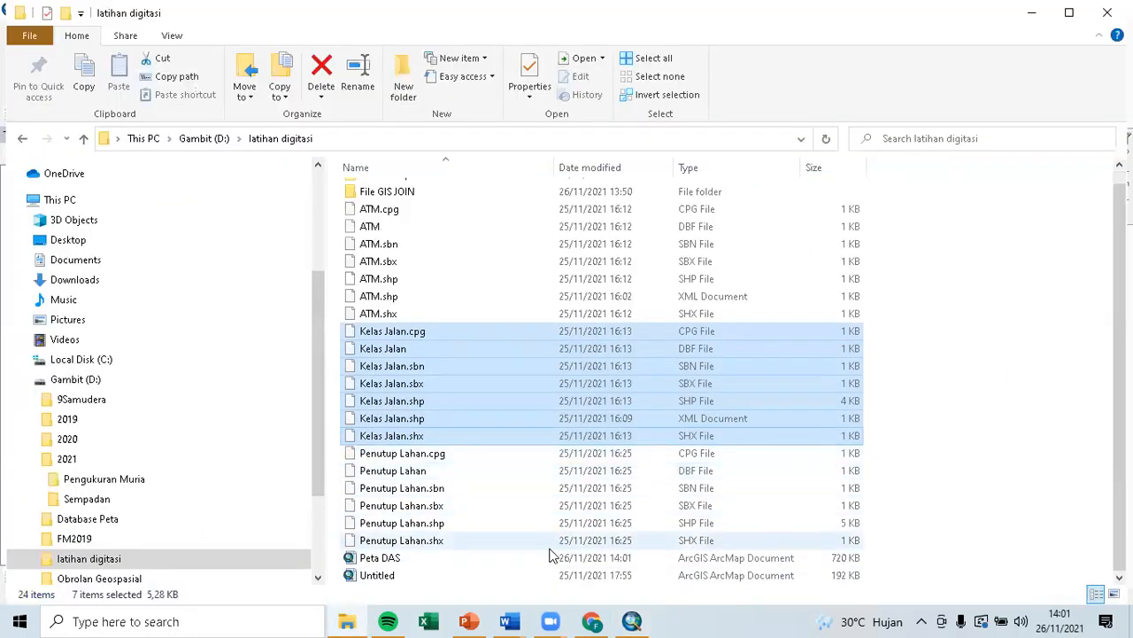
left_click(205, 139)
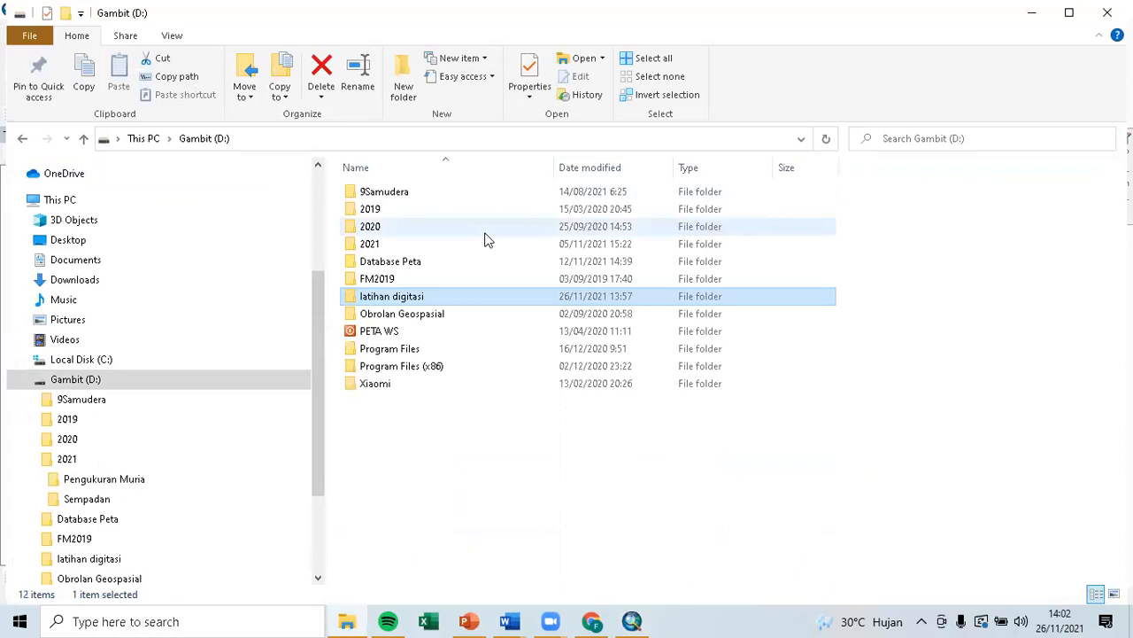
double_click(438, 299)
scroll(556, 372, "down", 1)
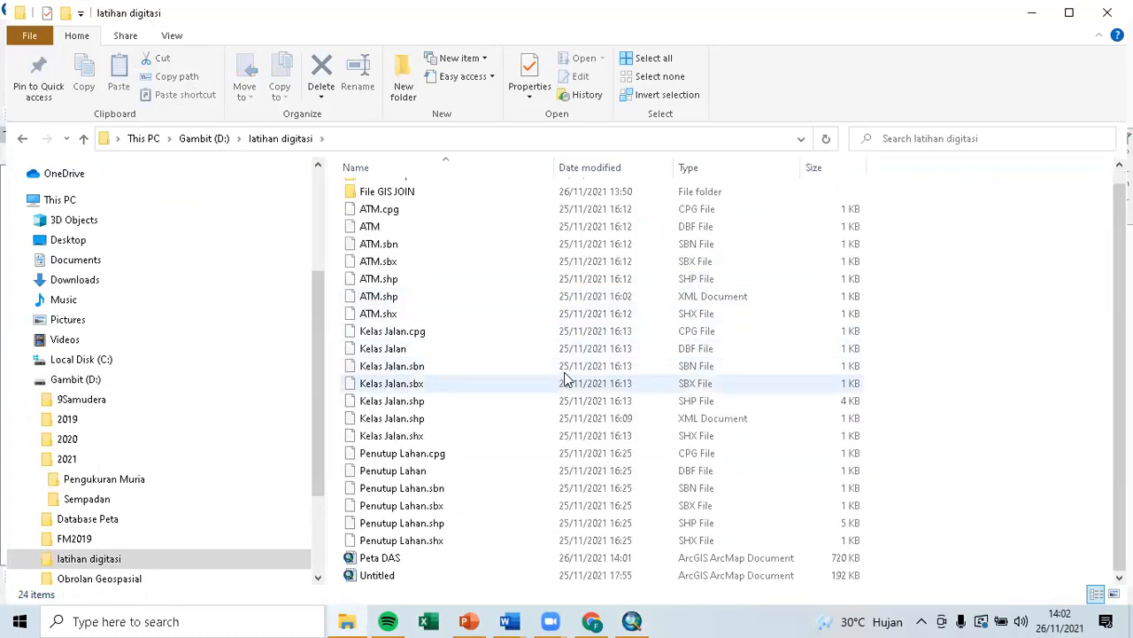
left_click(720, 170)
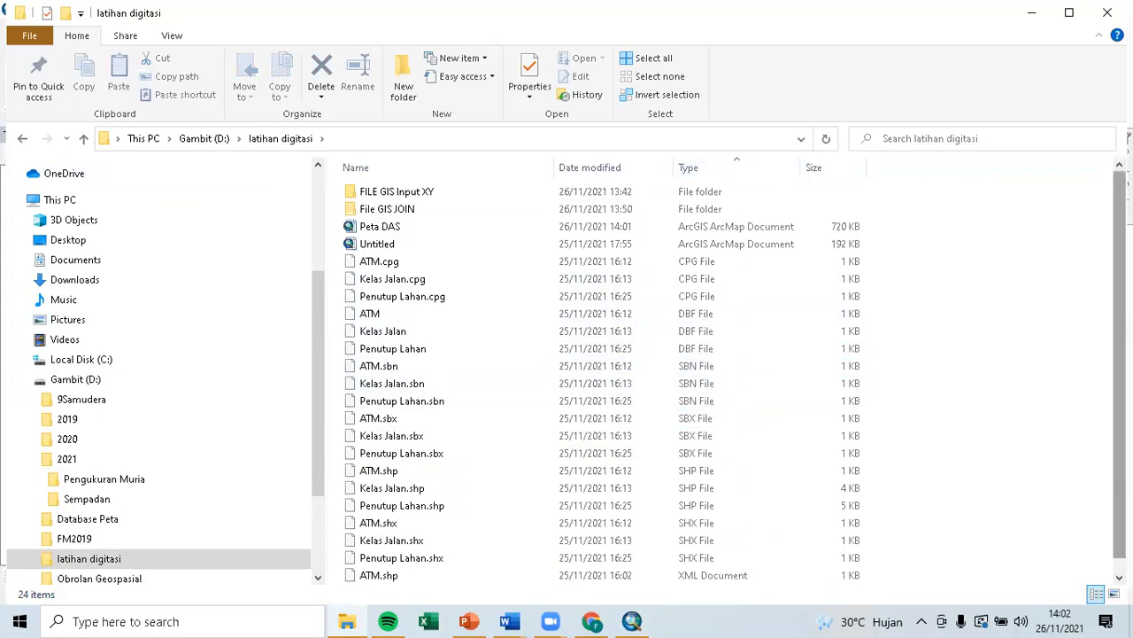
Look through the FILE GIS Input XY and File GIS JOIN folders, ending at Gambit (D:).
scroll(1119, 372, "down", 1)
scroll(425, 251, "up", 1)
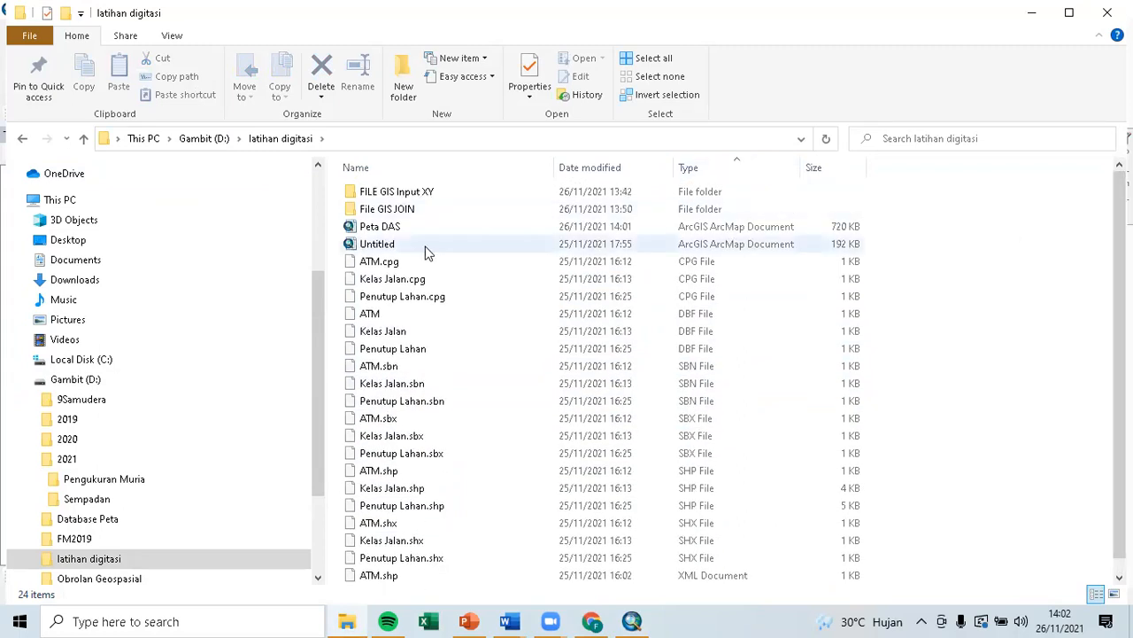
double_click(371, 192)
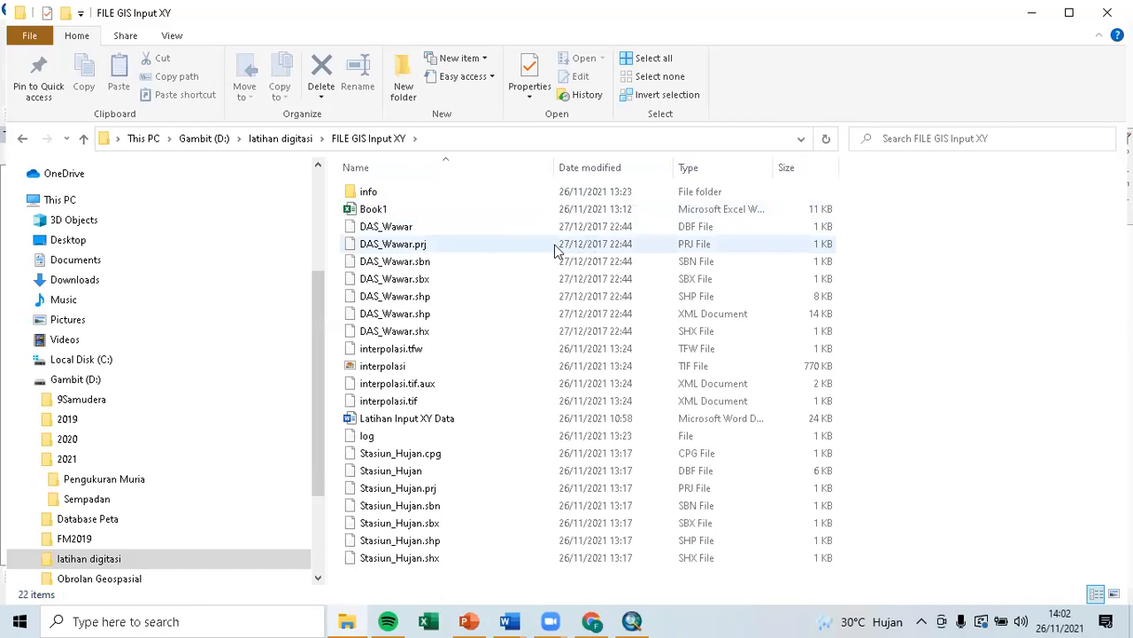
left_click(305, 141)
double_click(408, 212)
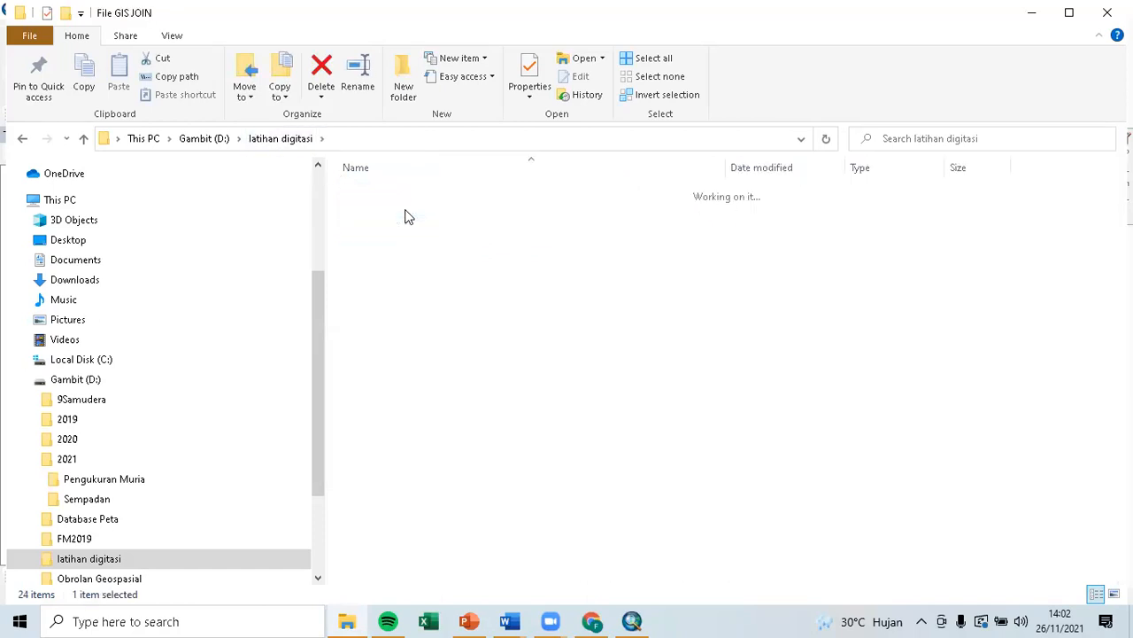
left_click(282, 139)
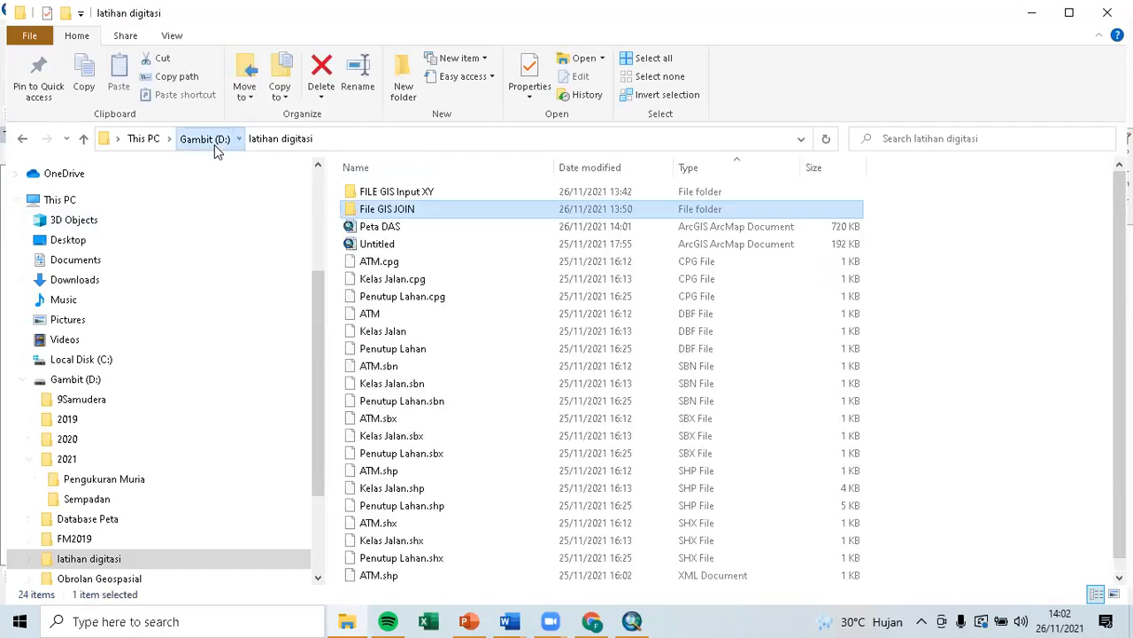
left_click(205, 139)
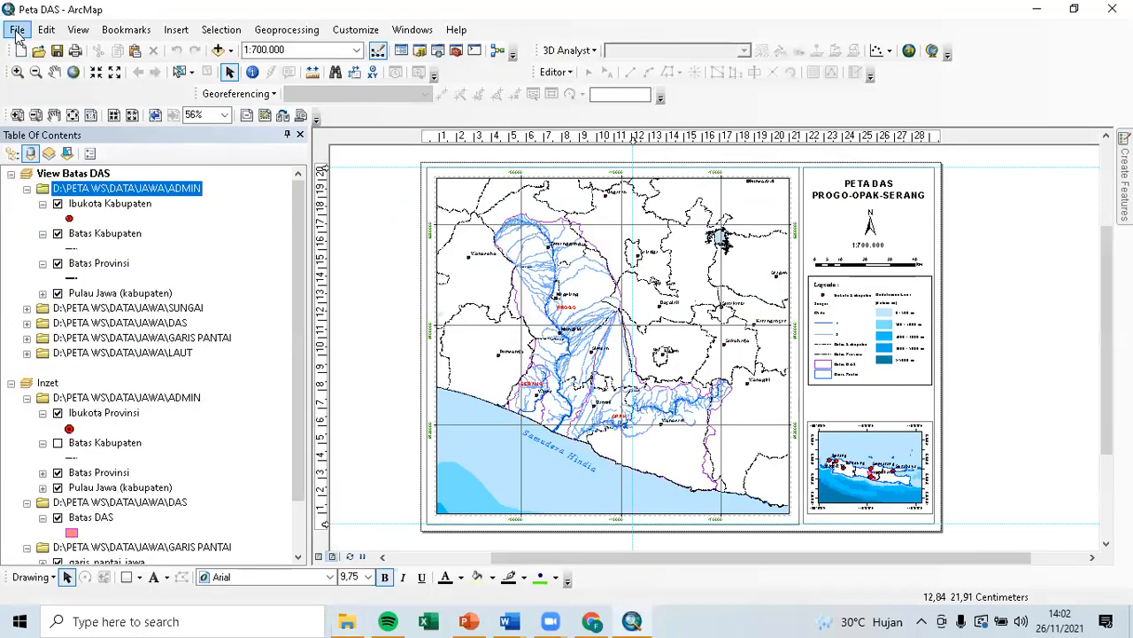
left_click(17, 30)
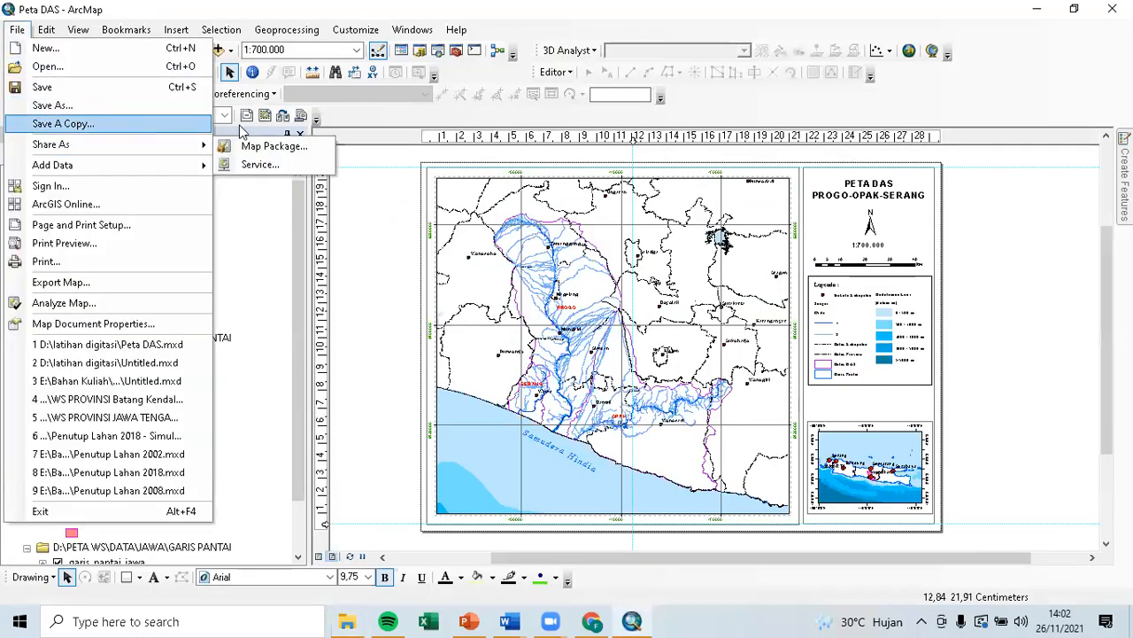
Copy the folder path D:\2020\Aknop Luk Ulo\Peta\ from the package save path and close the dialog.
left_click(265, 146)
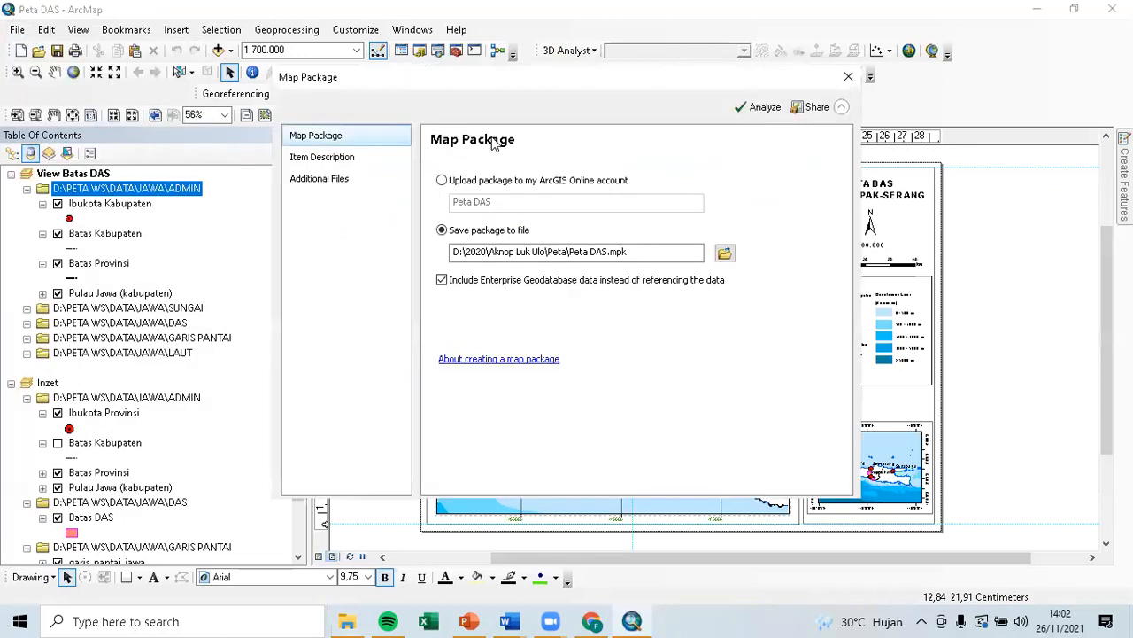
left_click(640, 252)
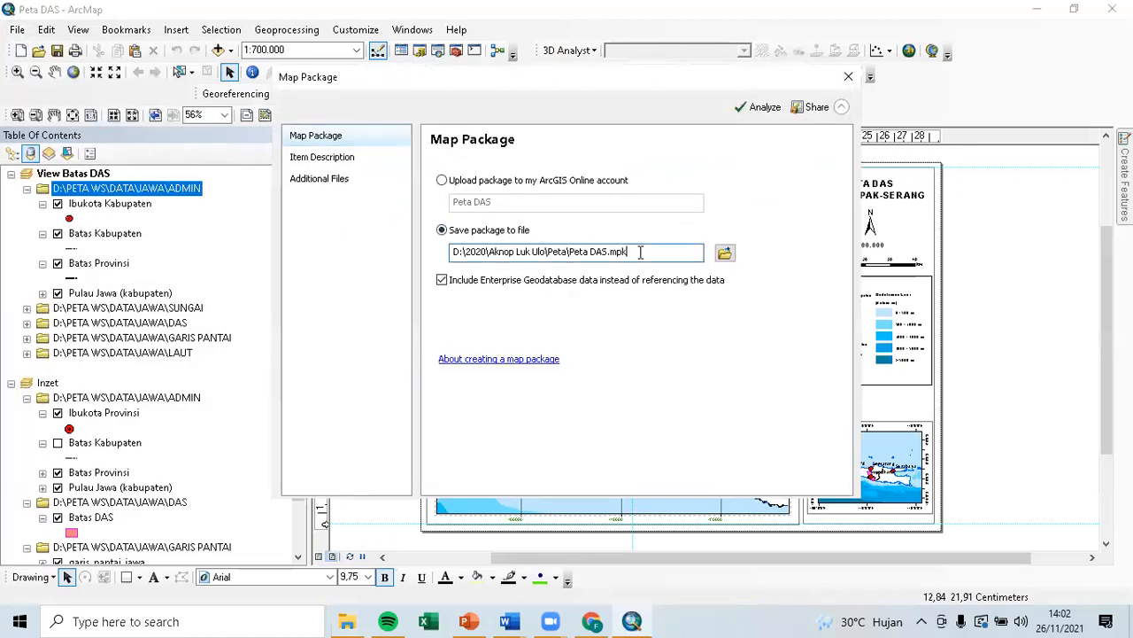
left_click_drag(626, 252, 428, 237)
left_click(608, 256)
left_click_drag(571, 252, 413, 242)
key("ctrl+c")
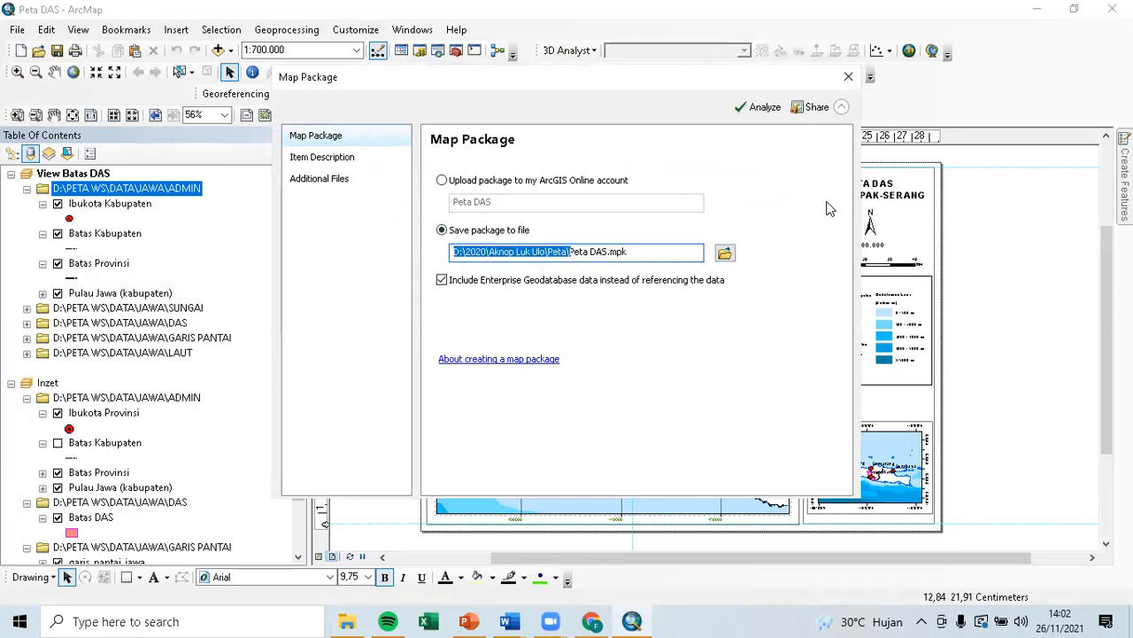
left_click(849, 77)
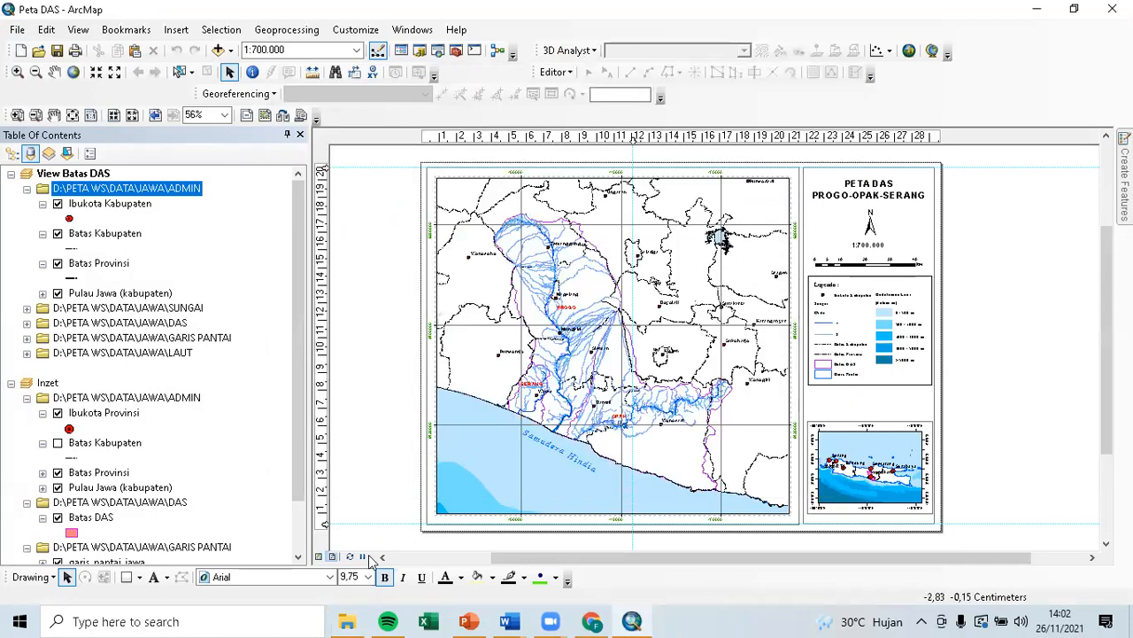
Go to the Peta folder in Explorer, check the 12,303 KB Peta DAS package, and return to ArcMap.
left_click(361, 620)
left_click(325, 139)
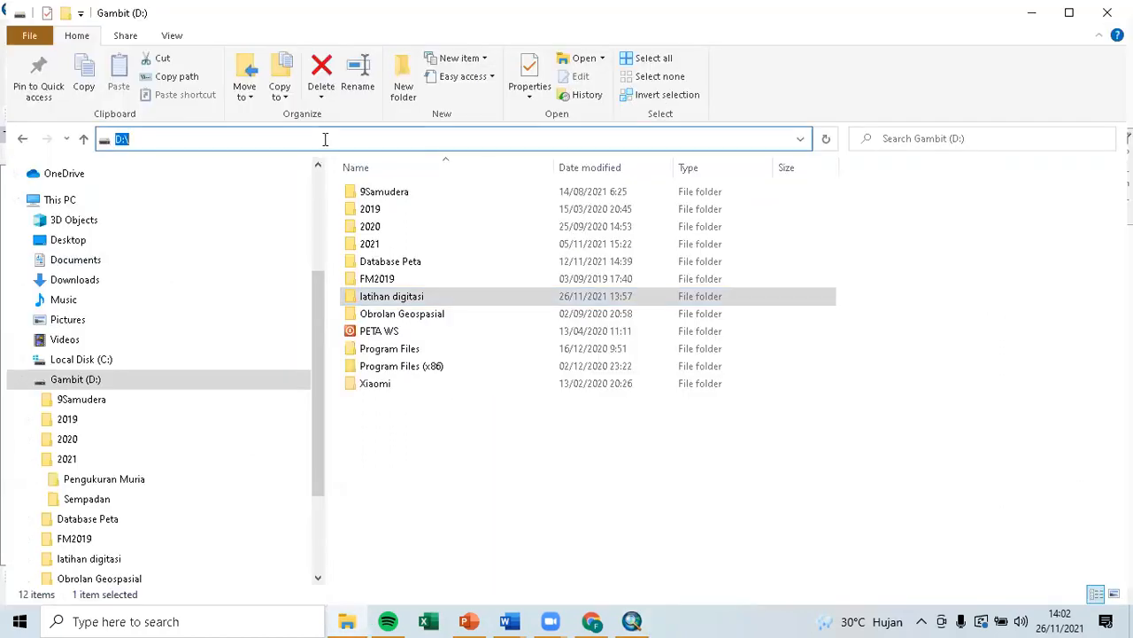
key("ctrl+v")
key("Return")
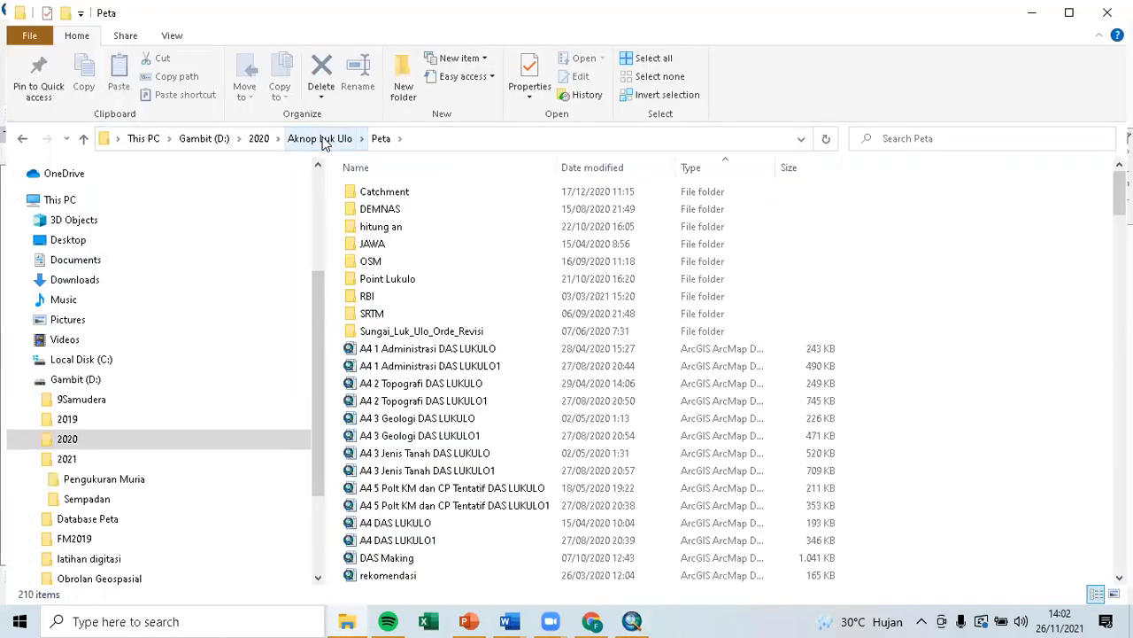
scroll(696, 409, "down", 3)
scroll(695, 409, "down", 2)
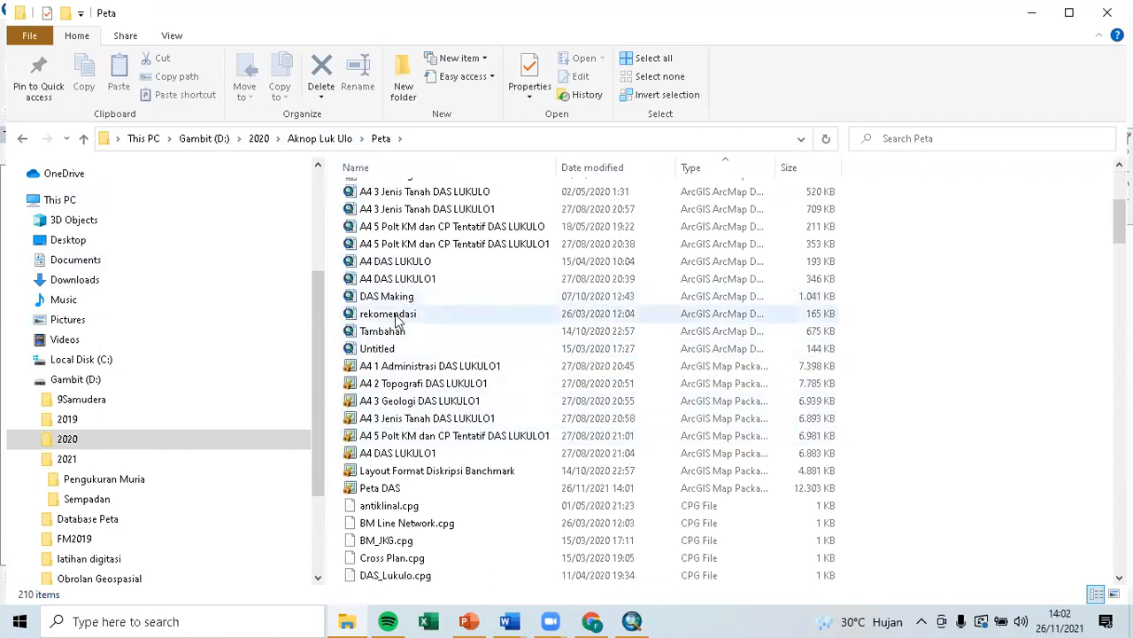
left_click(412, 487)
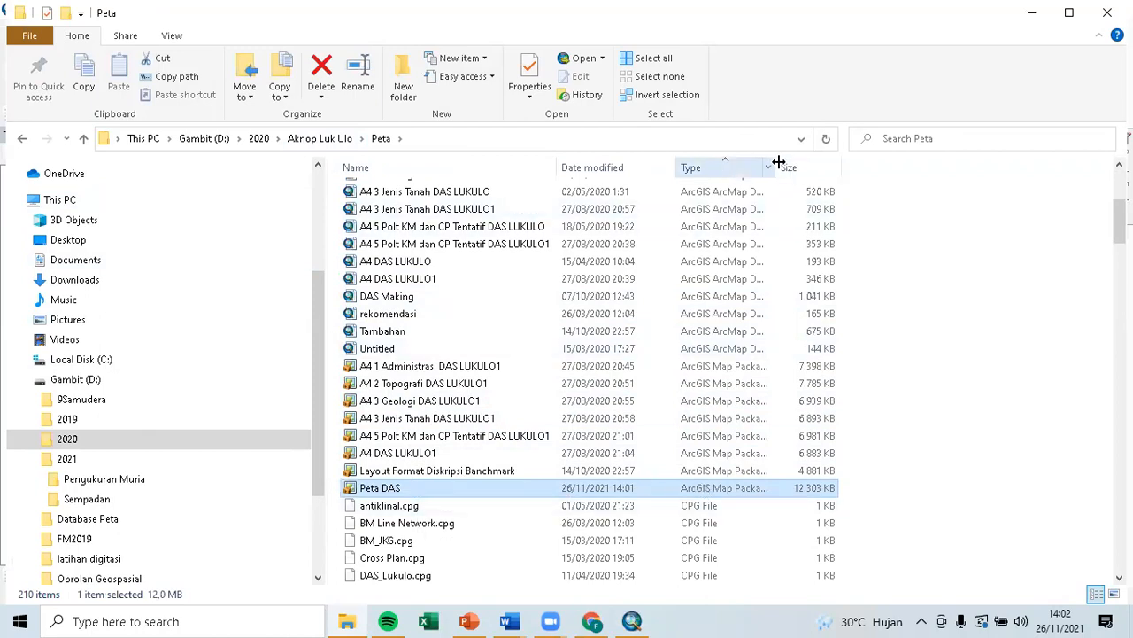
left_click_drag(774, 167, 802, 167)
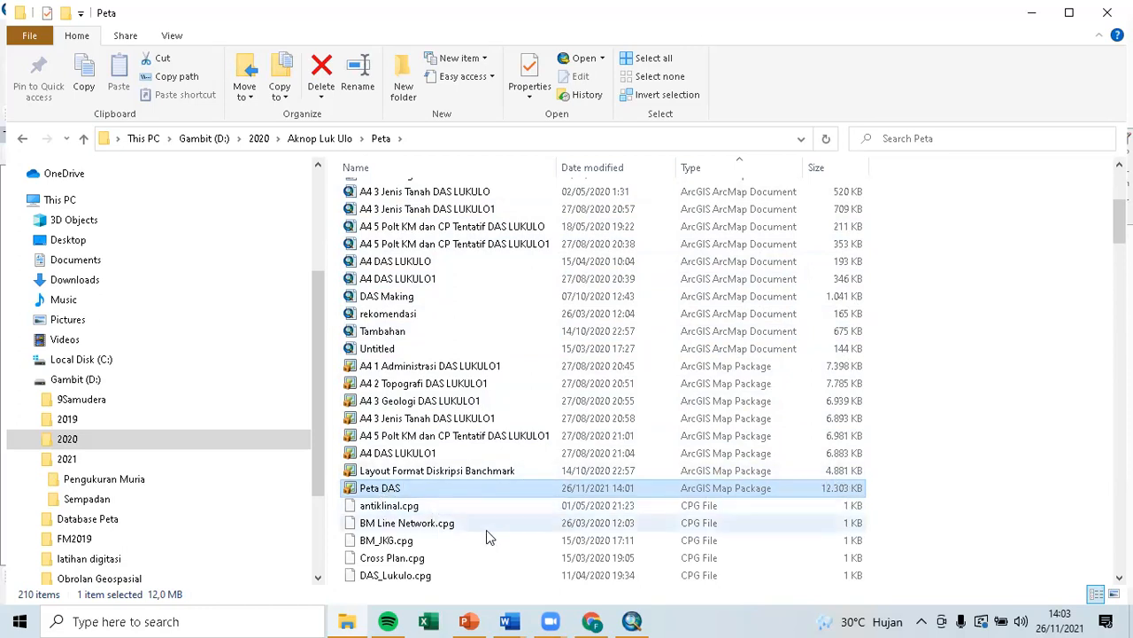
left_click(1032, 15)
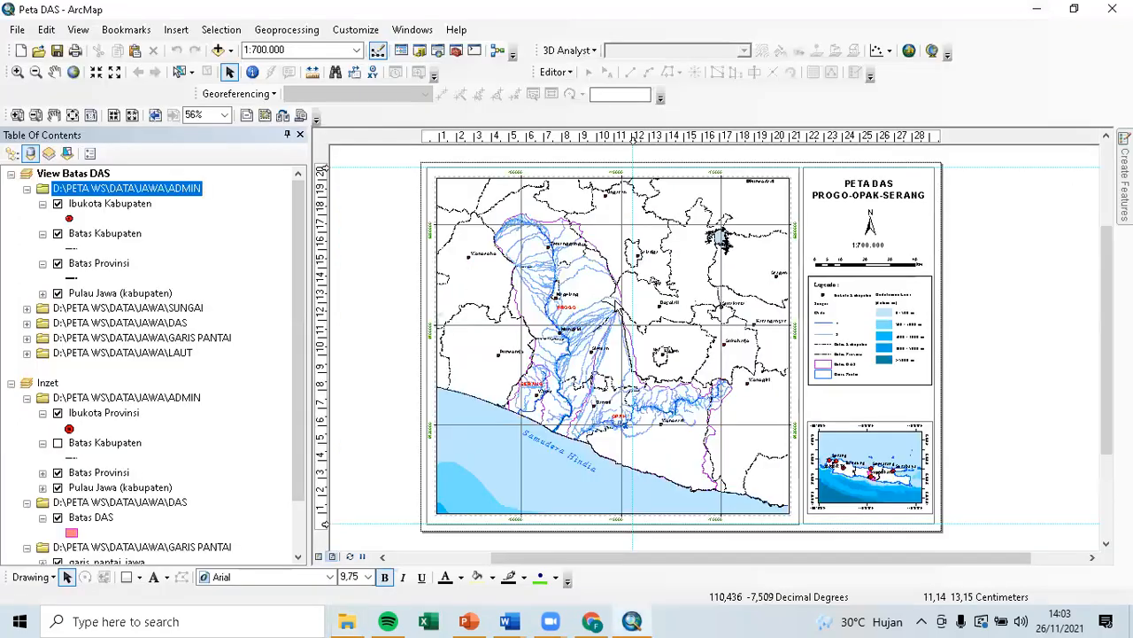
left_click(18, 32)
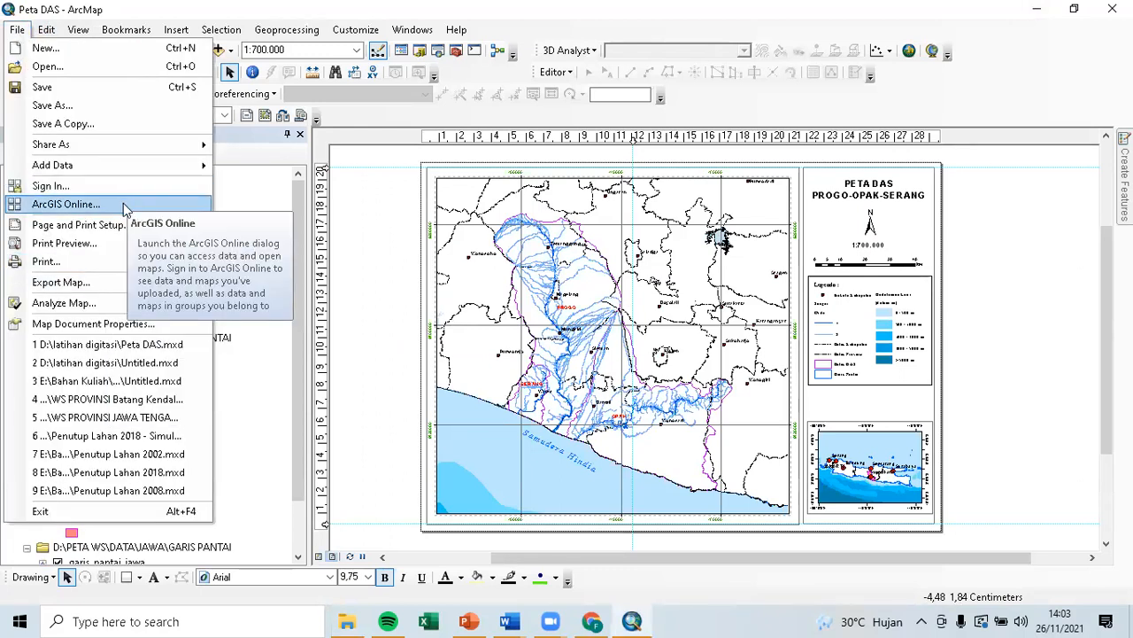
left_click(108, 283)
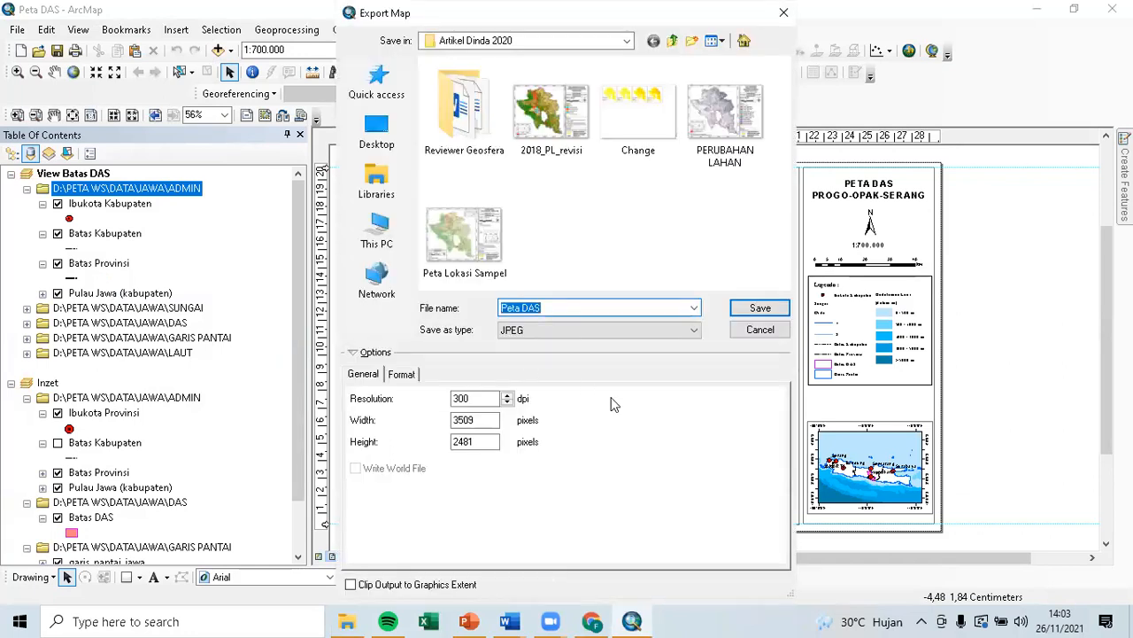
key("Escape")
left_click(17, 29)
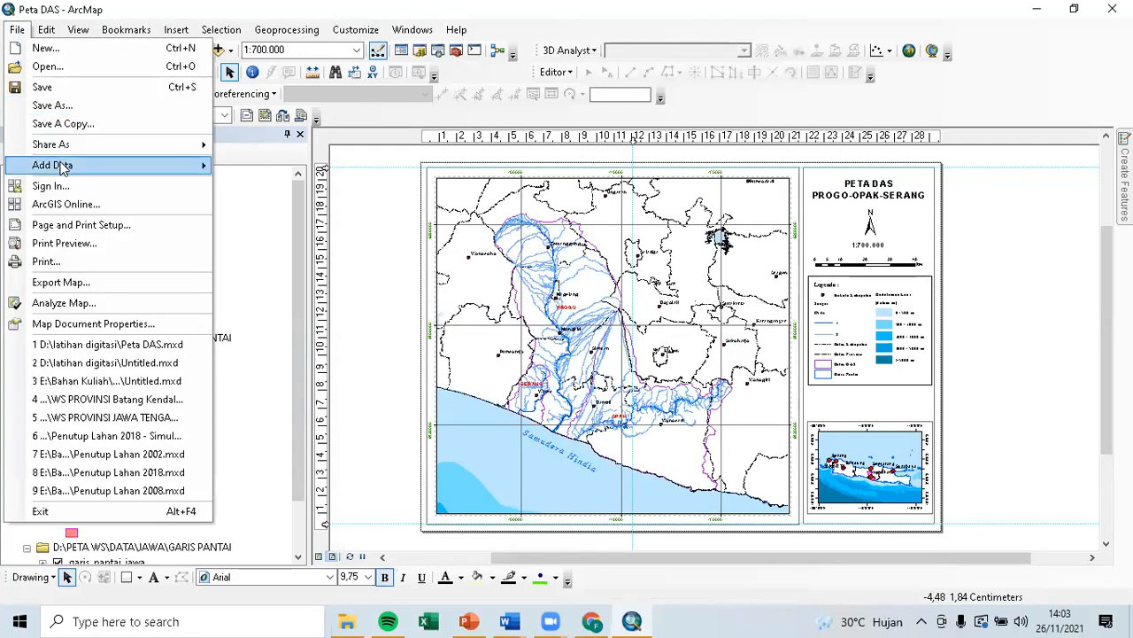
left_click(85, 263)
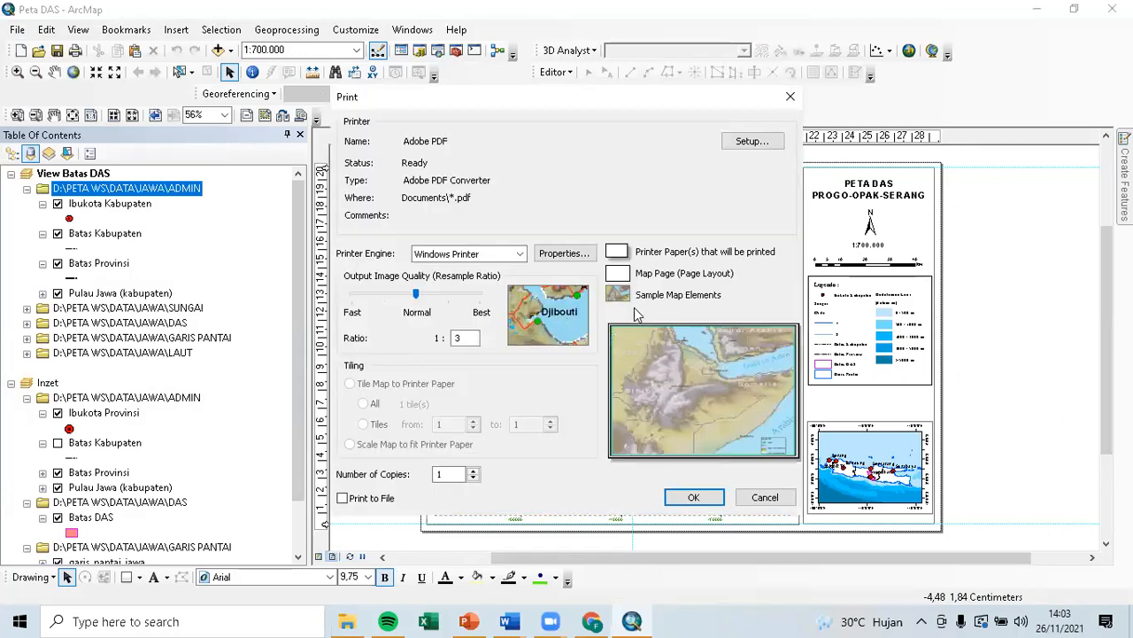
left_click(519, 255)
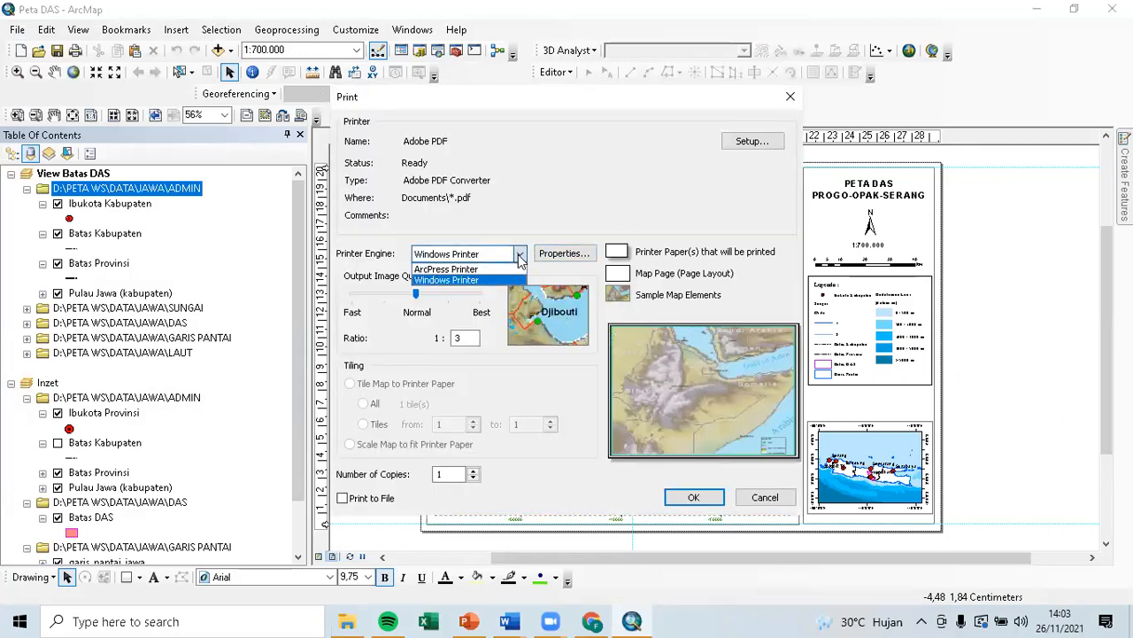
left_click(680, 186)
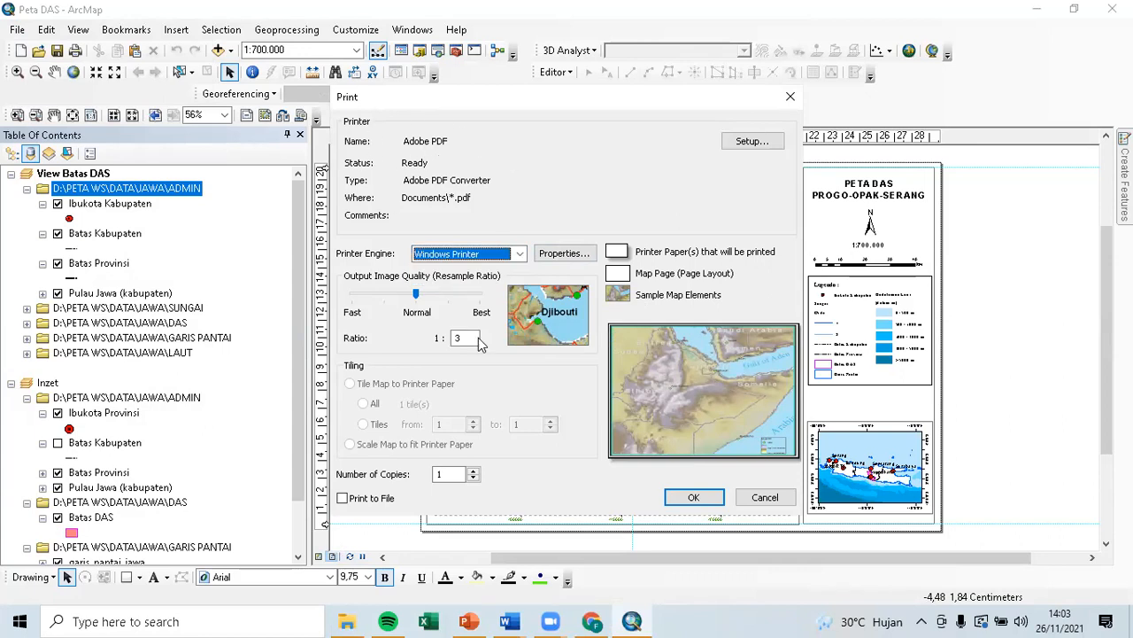
left_click(751, 496)
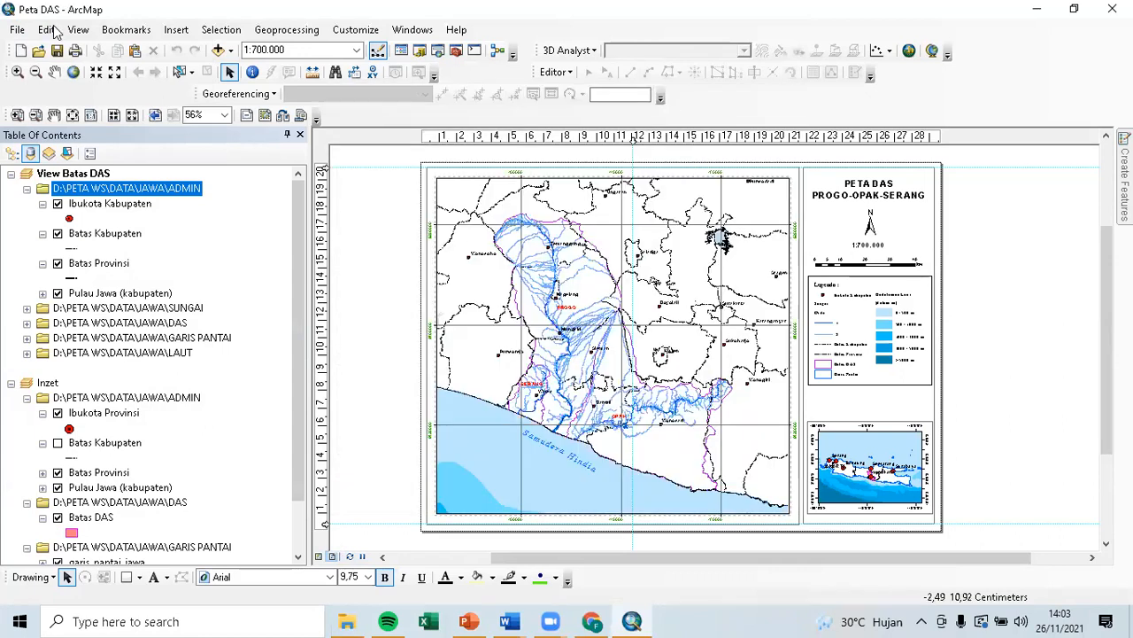
In Export Map, try the EMF and EPS formats before settling on JPEG.
left_click(17, 31)
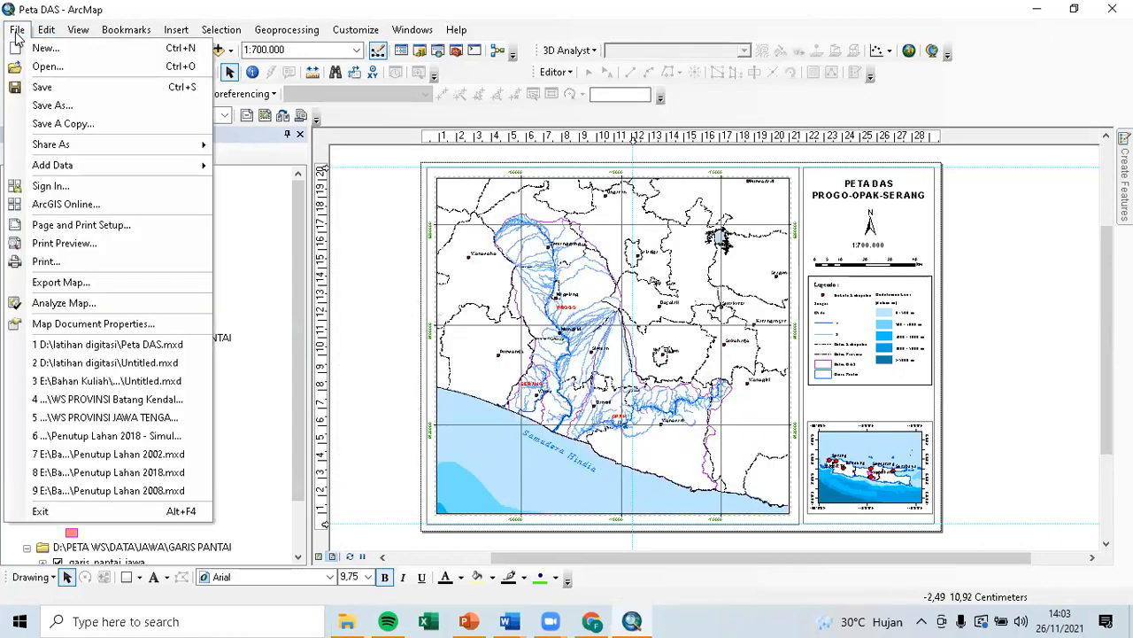
left_click(102, 283)
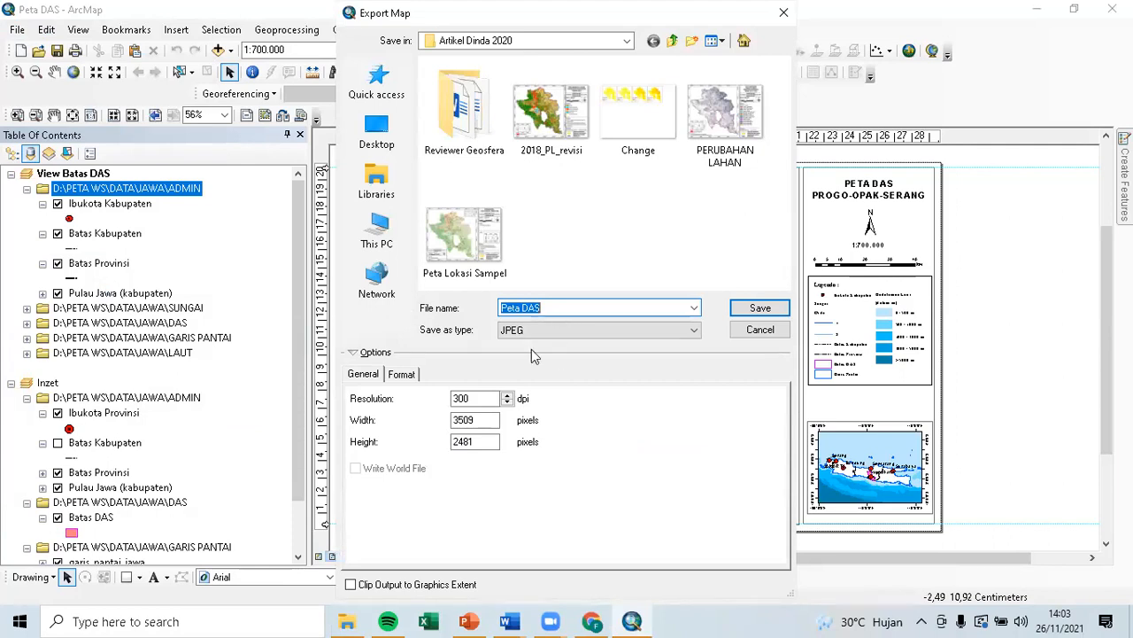
left_click(395, 375)
left_click(364, 375)
left_click(571, 331)
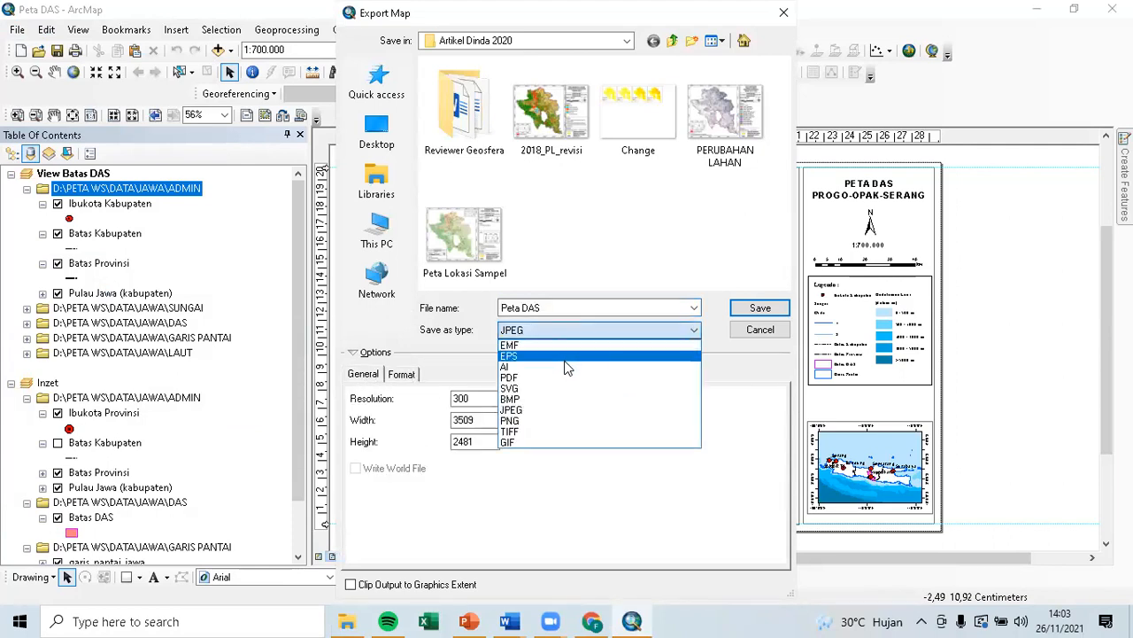
left_click(564, 347)
left_click(581, 332)
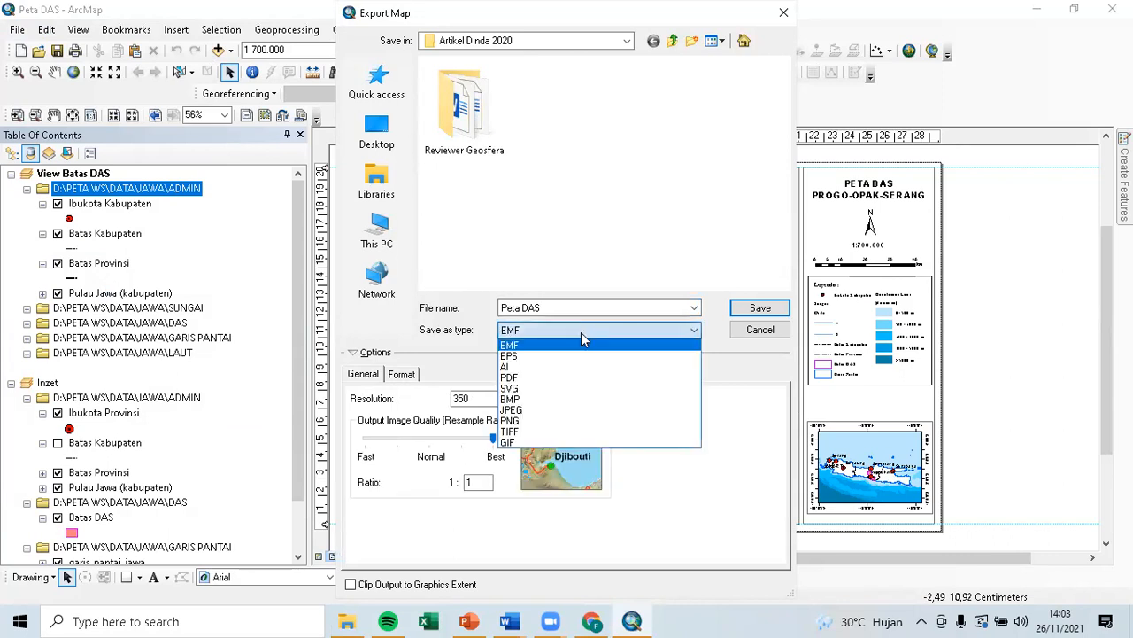
left_click(573, 357)
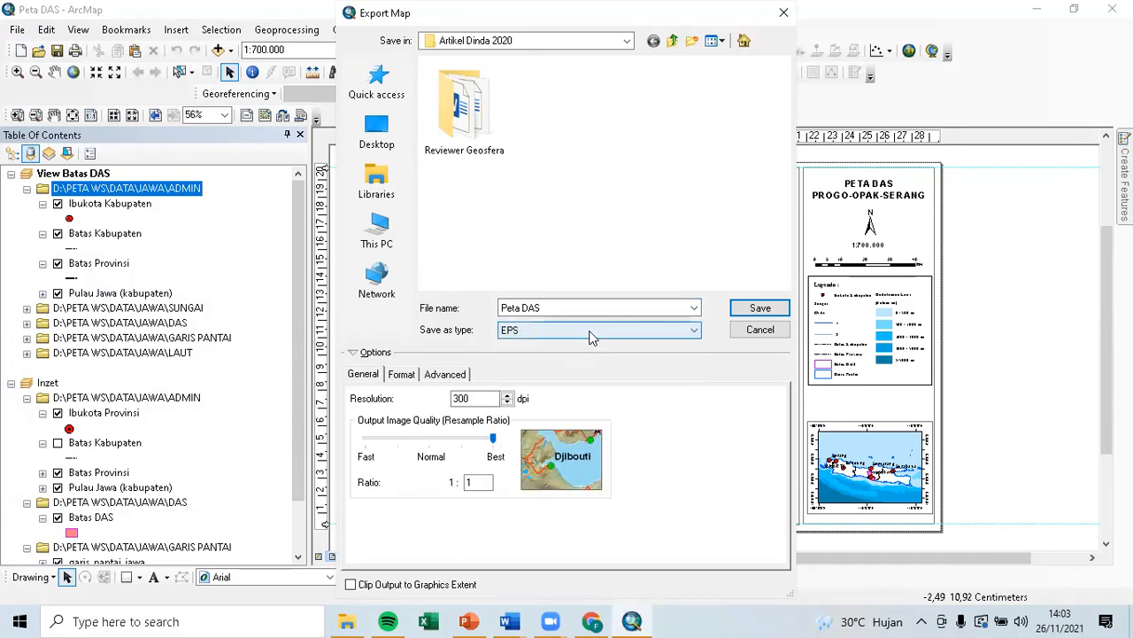
left_click(591, 329)
left_click(361, 354)
left_click(362, 354)
left_click(363, 355)
left_click(532, 331)
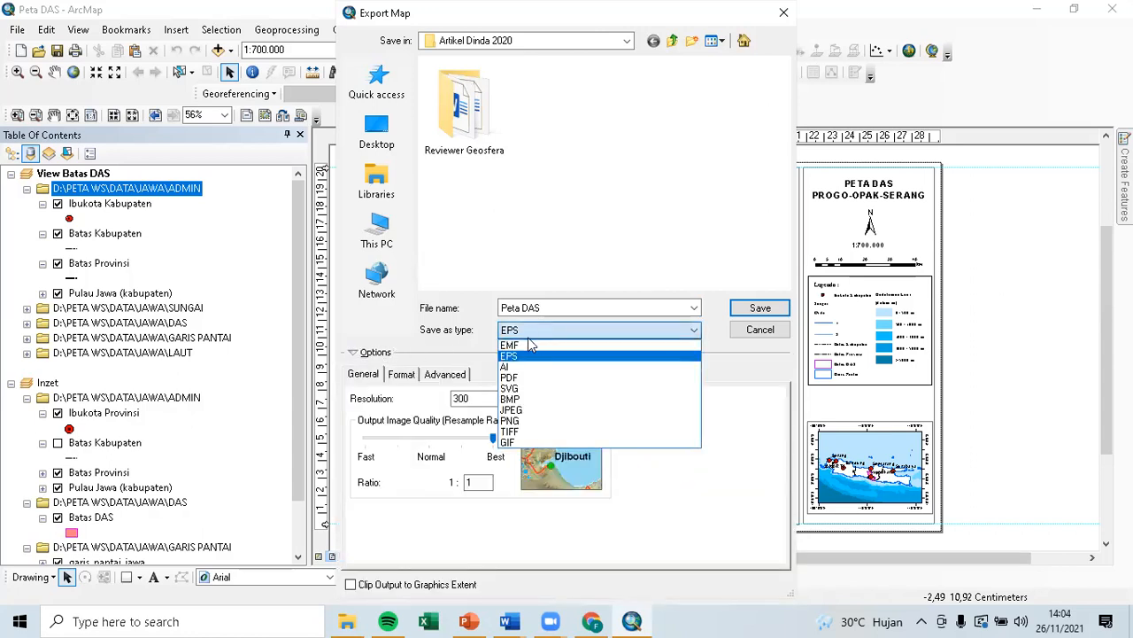
left_click(531, 411)
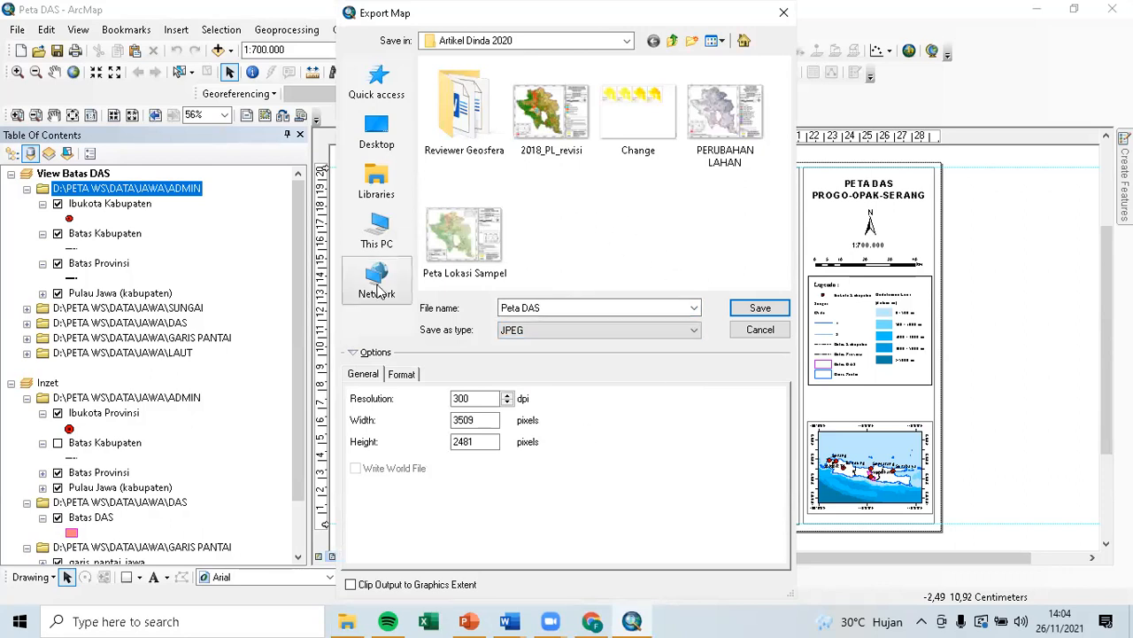
Save the layout as Peta DAS.jpg at 300 dpi in D:\latihan digitasi.
left_click(531, 41)
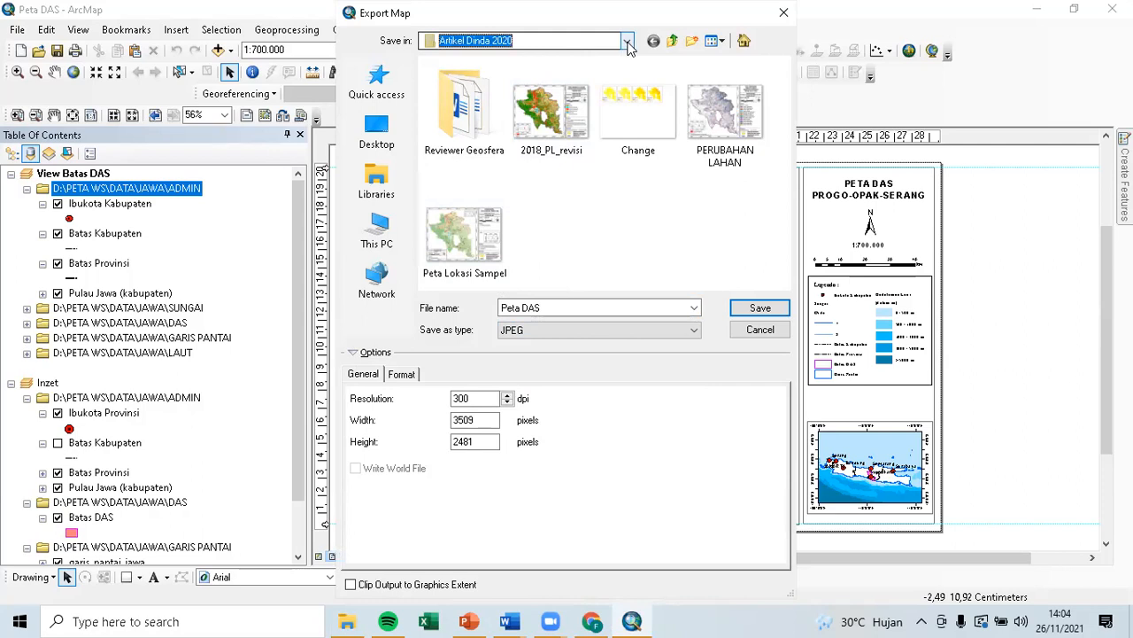
left_click(478, 256)
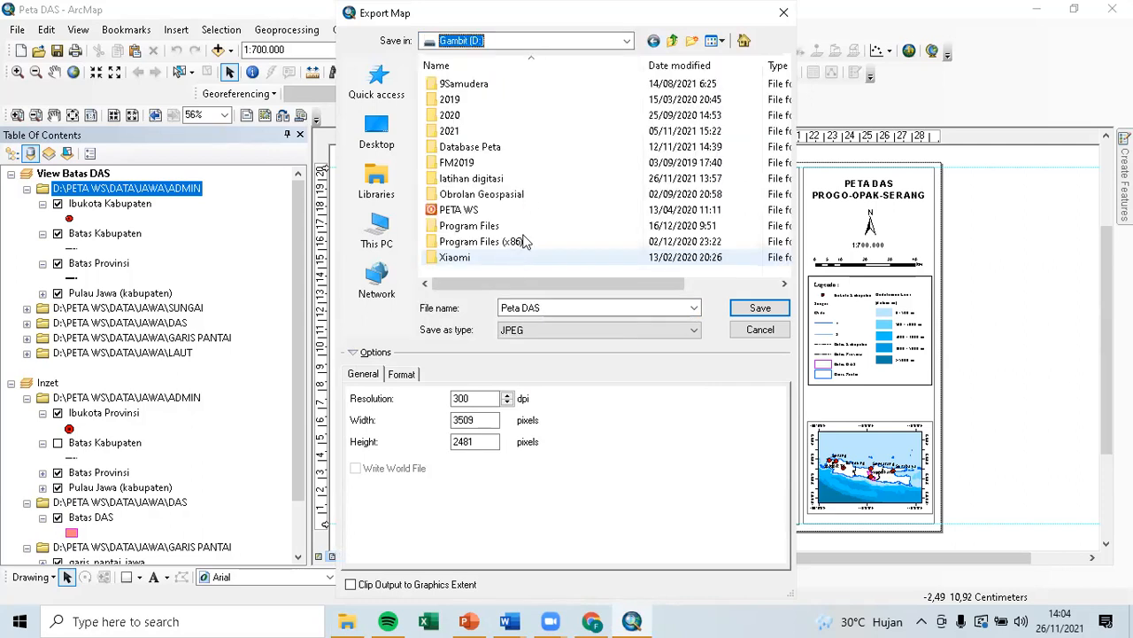
double_click(479, 180)
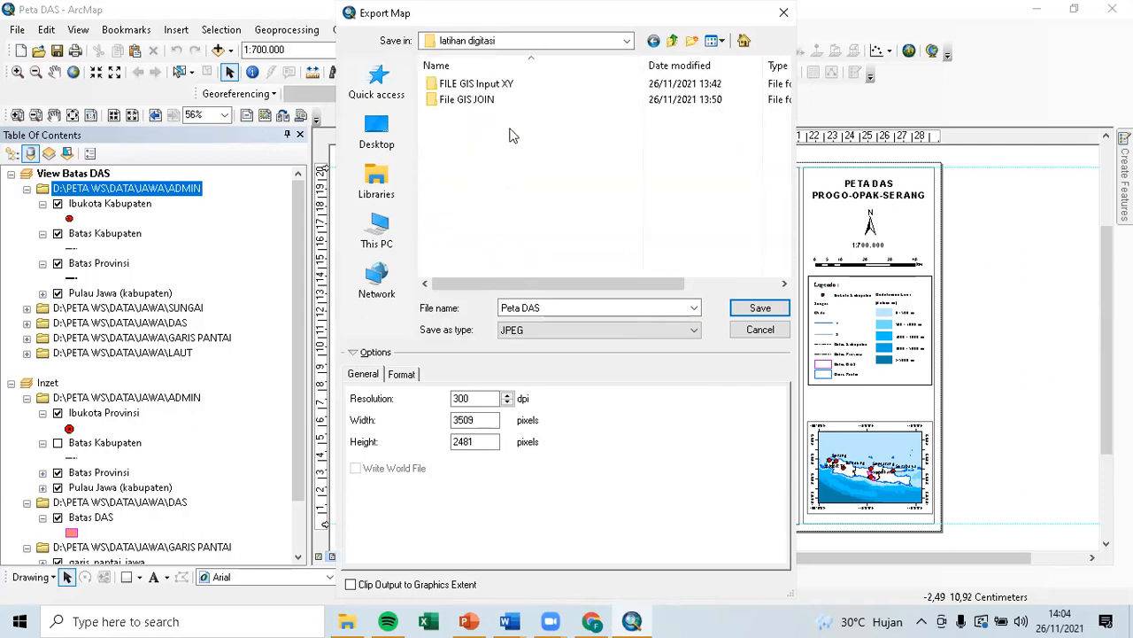
left_click(547, 307)
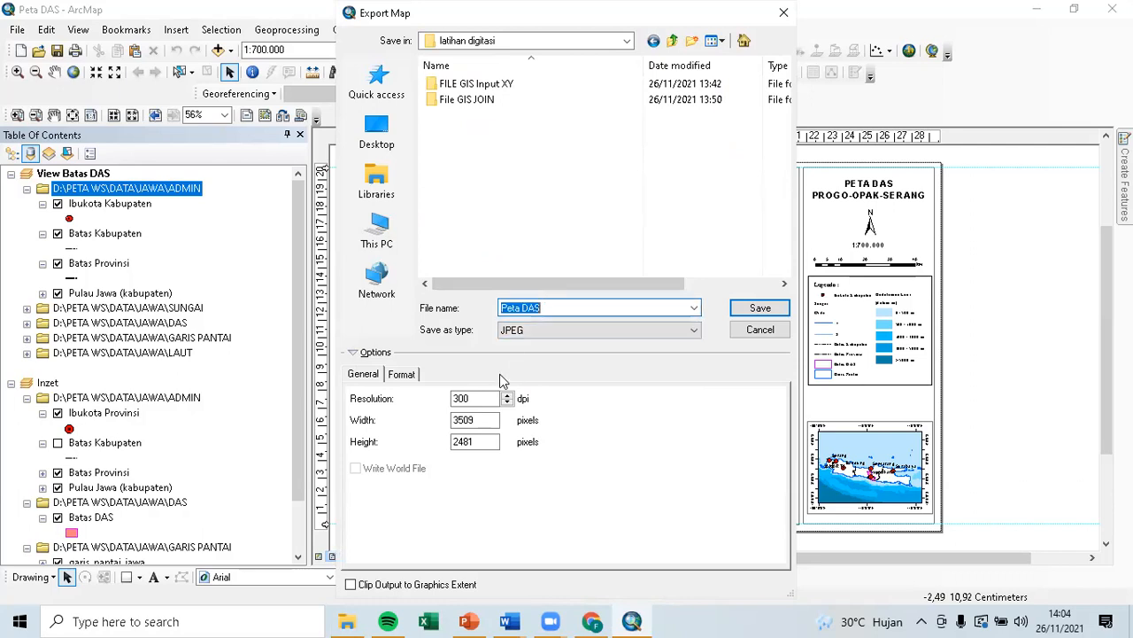
left_click(508, 395)
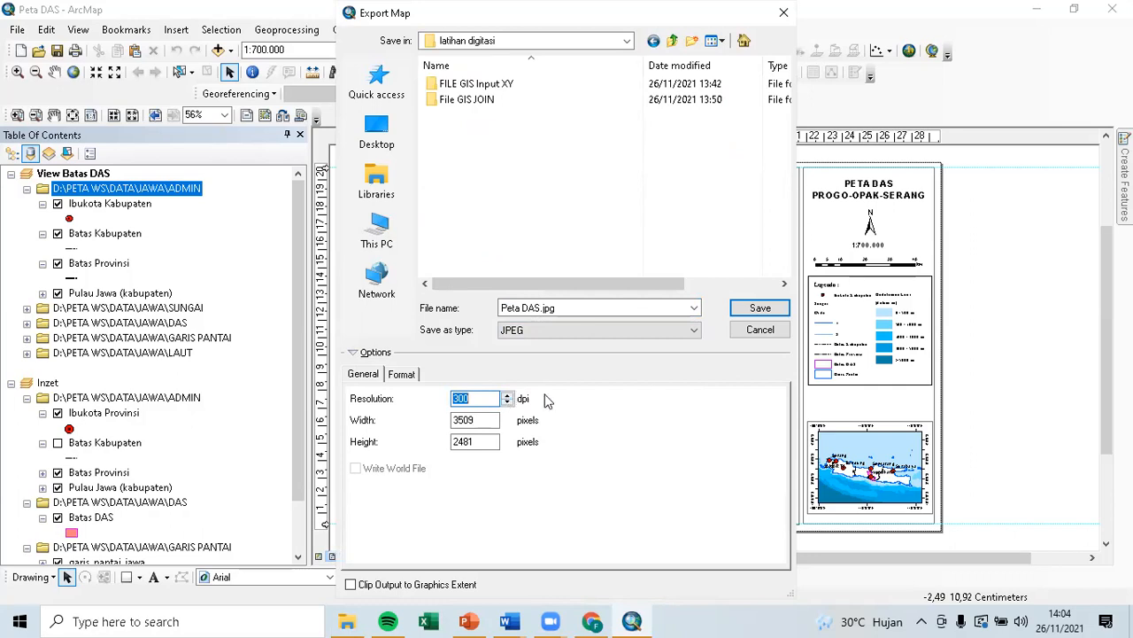
left_click(400, 375)
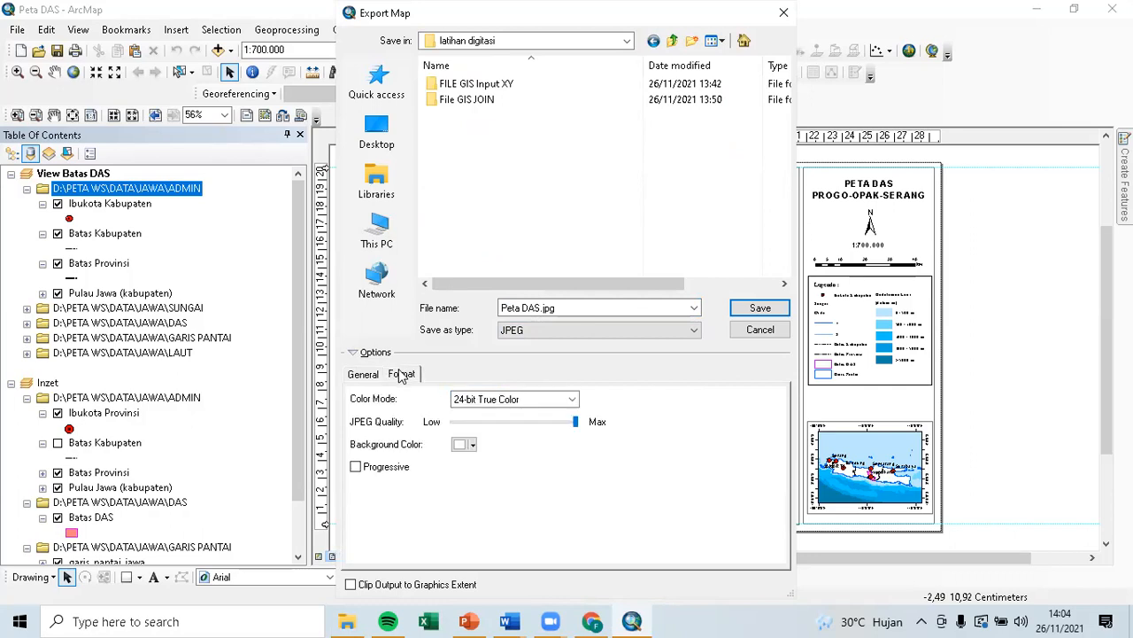
left_click(375, 372)
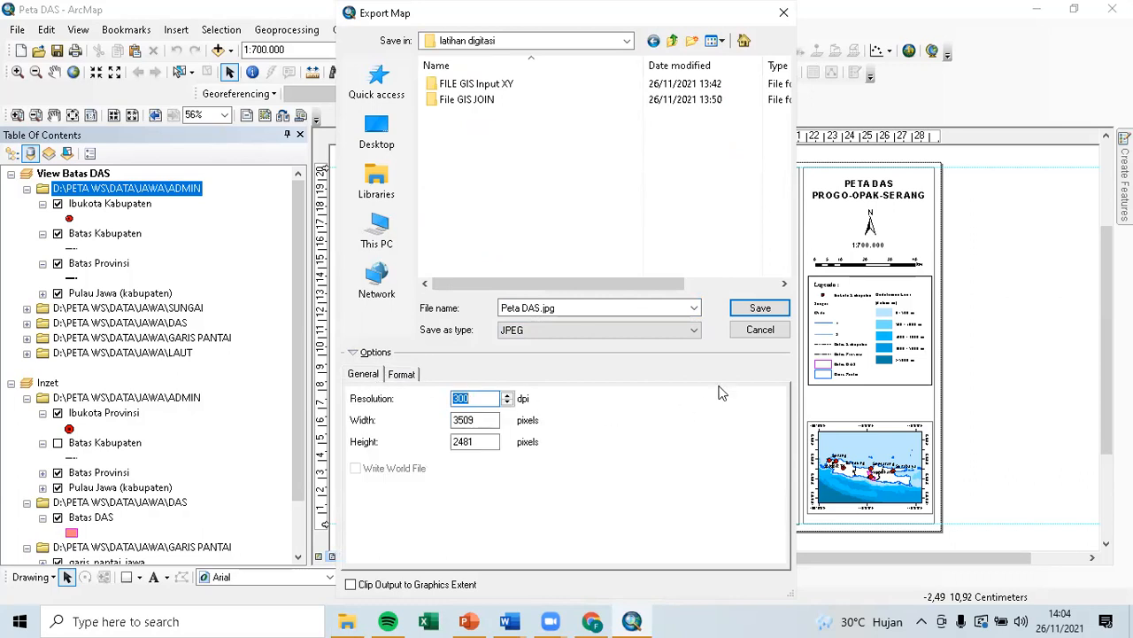
left_click(758, 309)
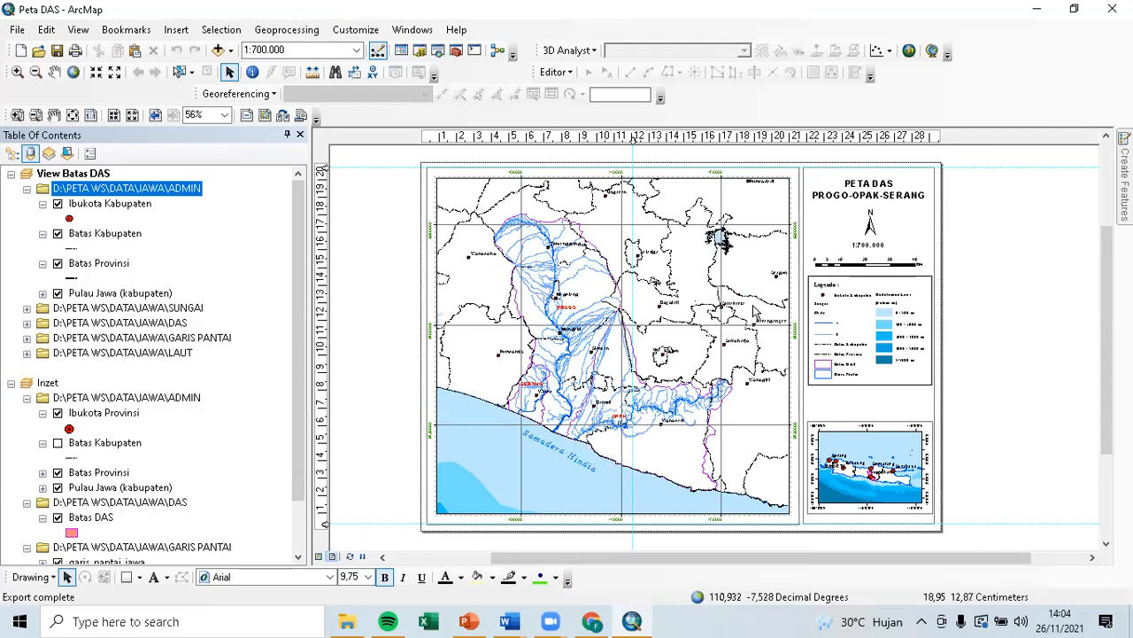
left_click(348, 621)
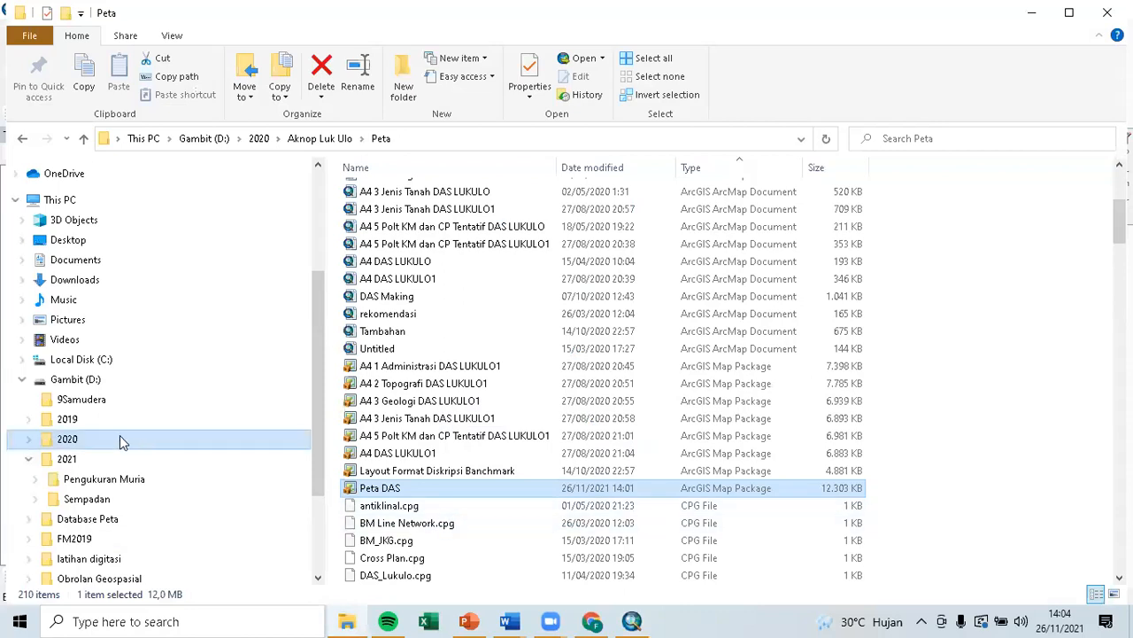
left_click(118, 522)
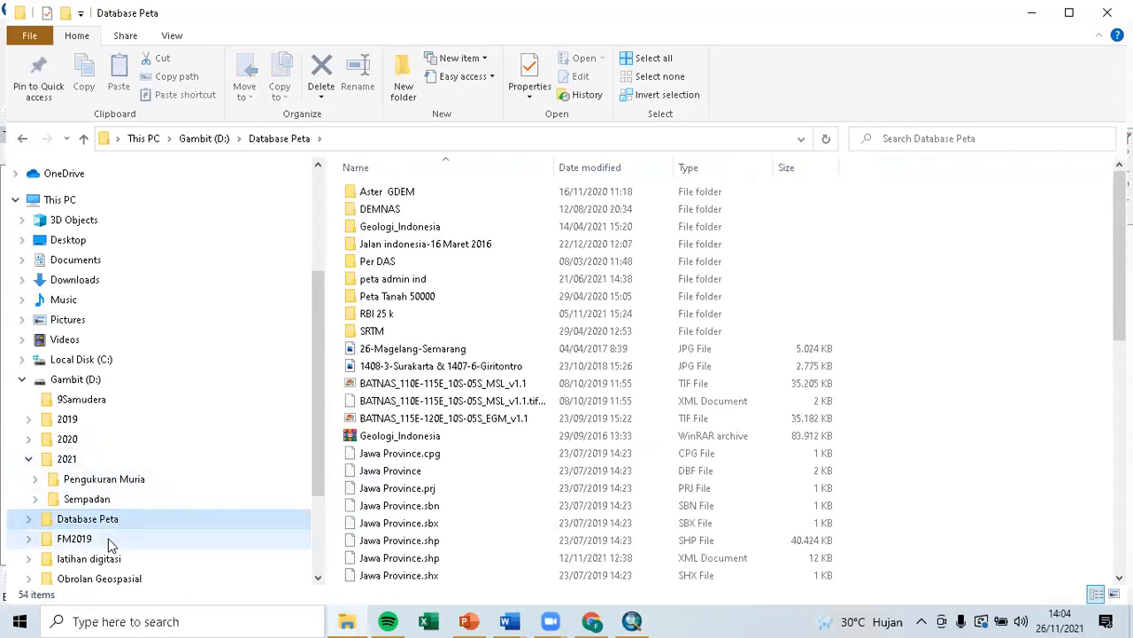
left_click(101, 559)
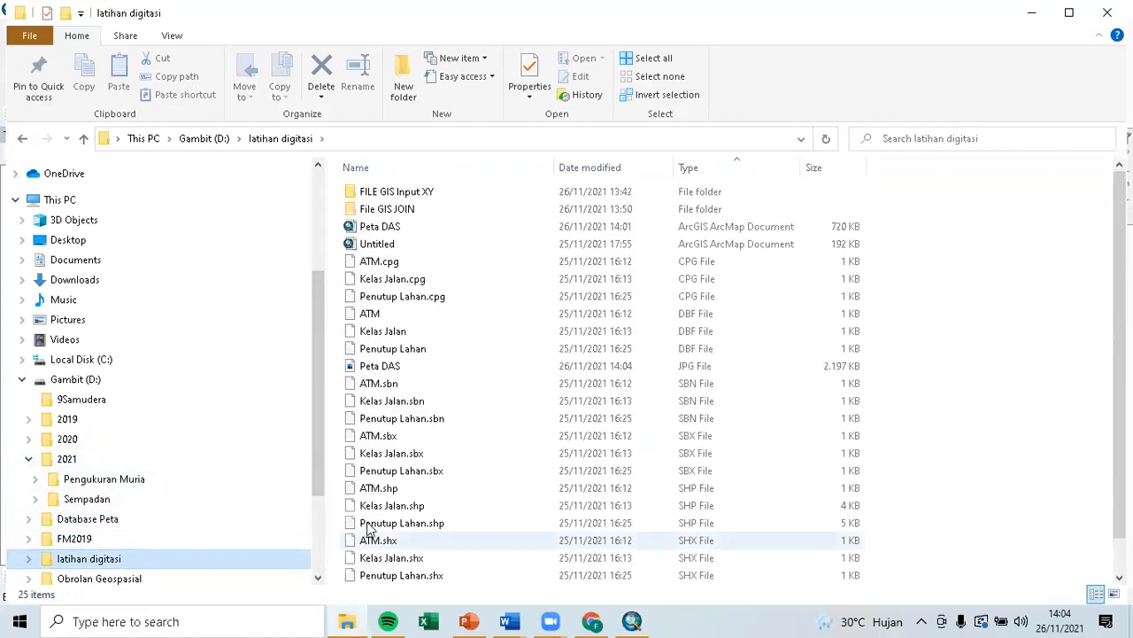
left_click(470, 370)
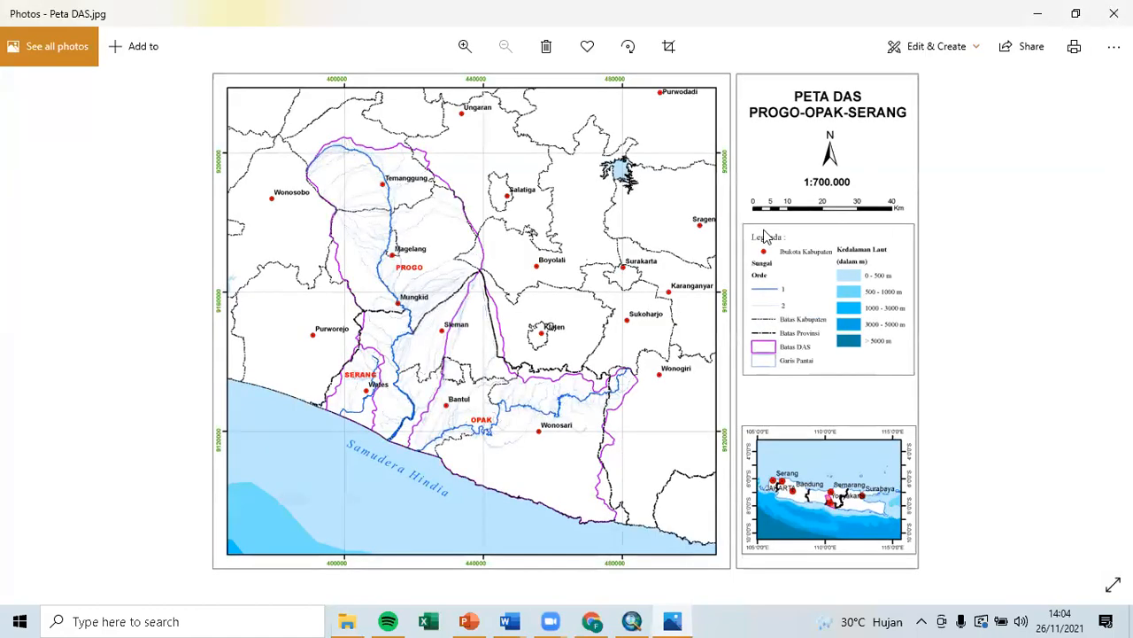
left_click(1114, 13)
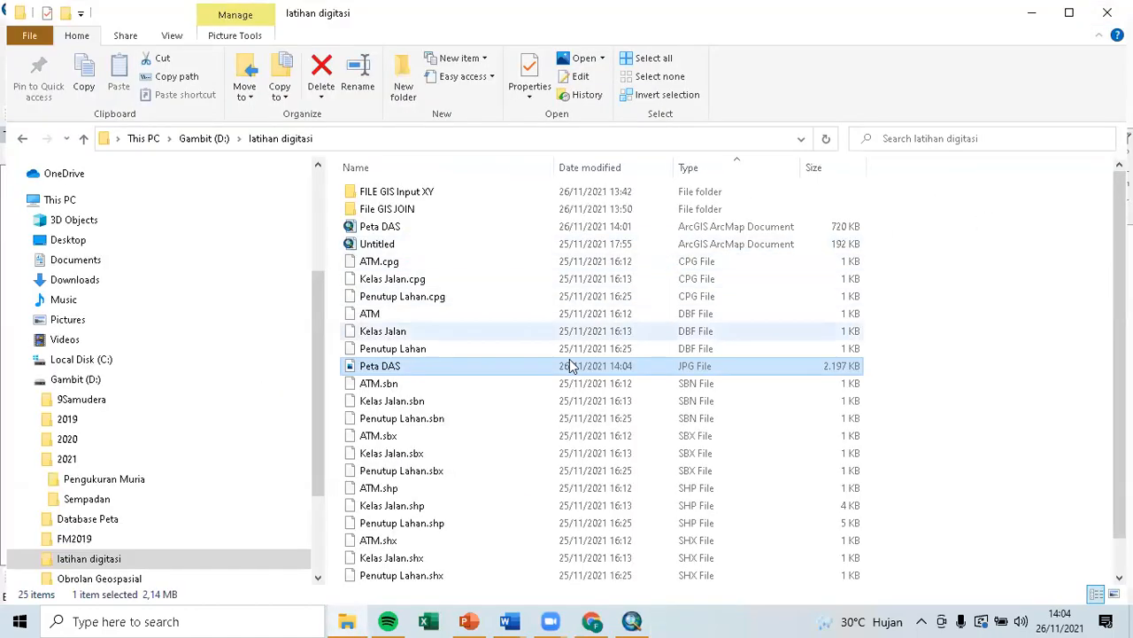
left_click(628, 619)
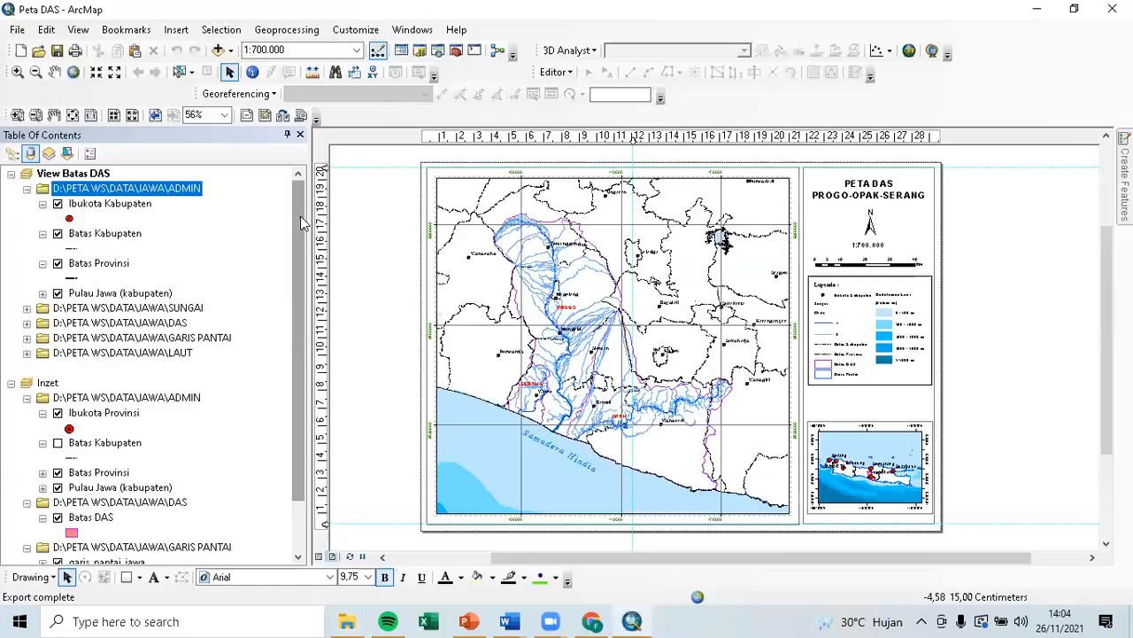
List layers by drawing order and switch from the page layout to Data View.
left_click(13, 153)
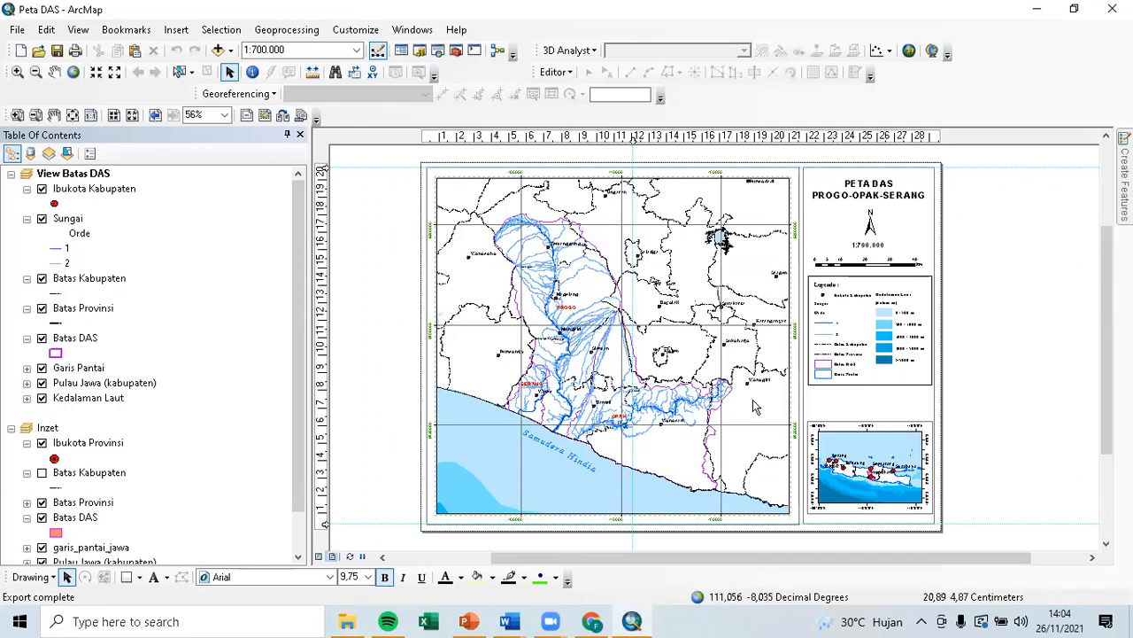
left_click(320, 557)
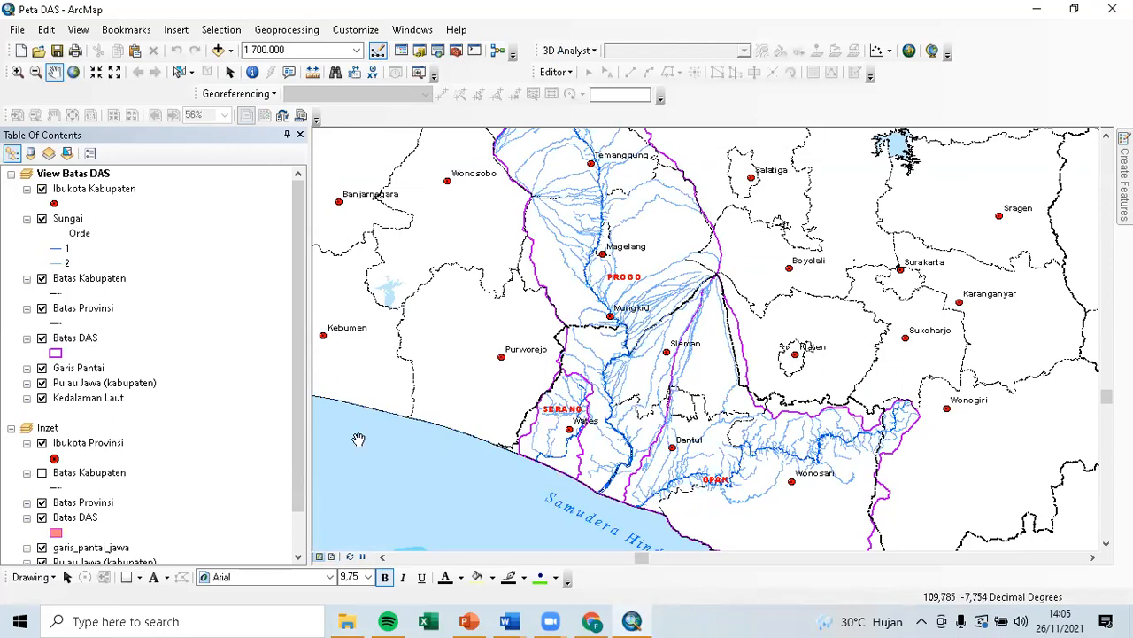
left_click(331, 557)
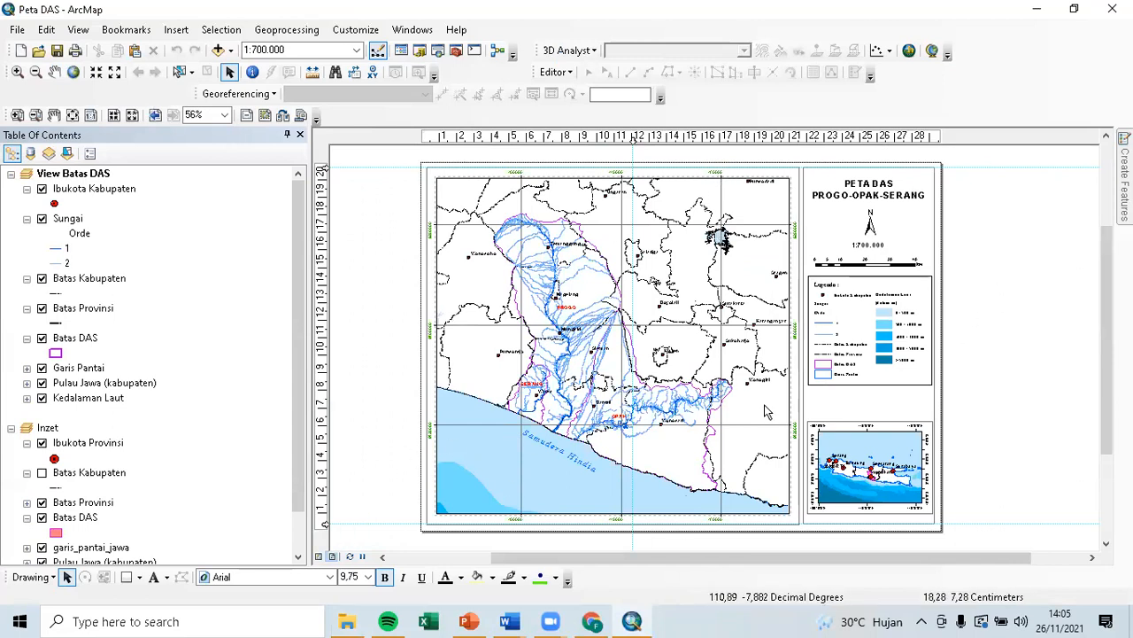
left_click(318, 556)
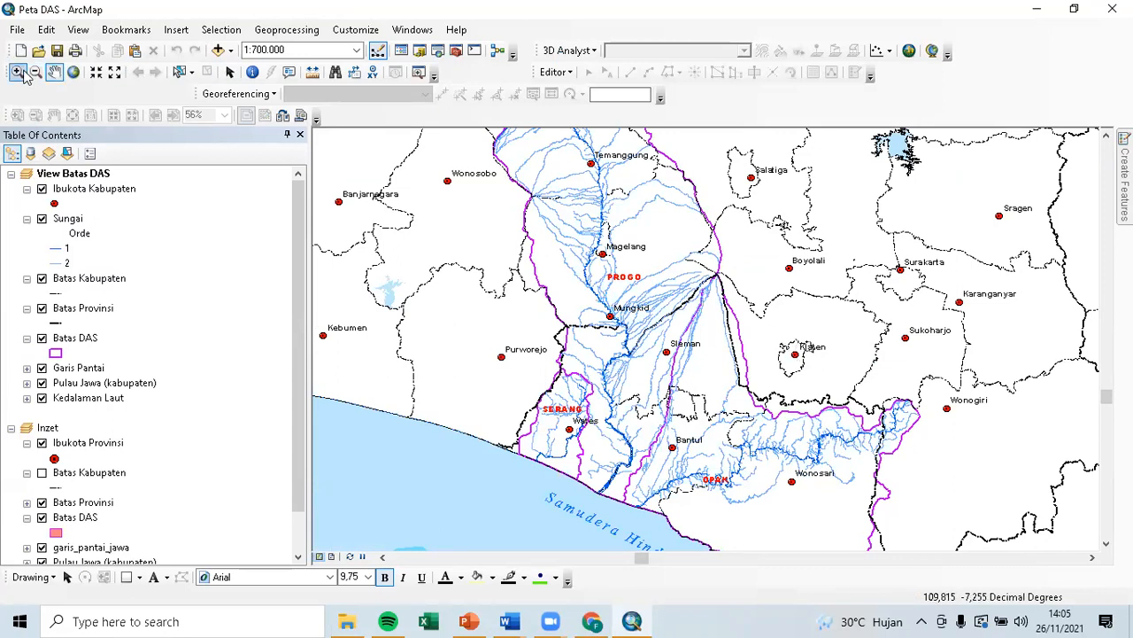
left_click(17, 29)
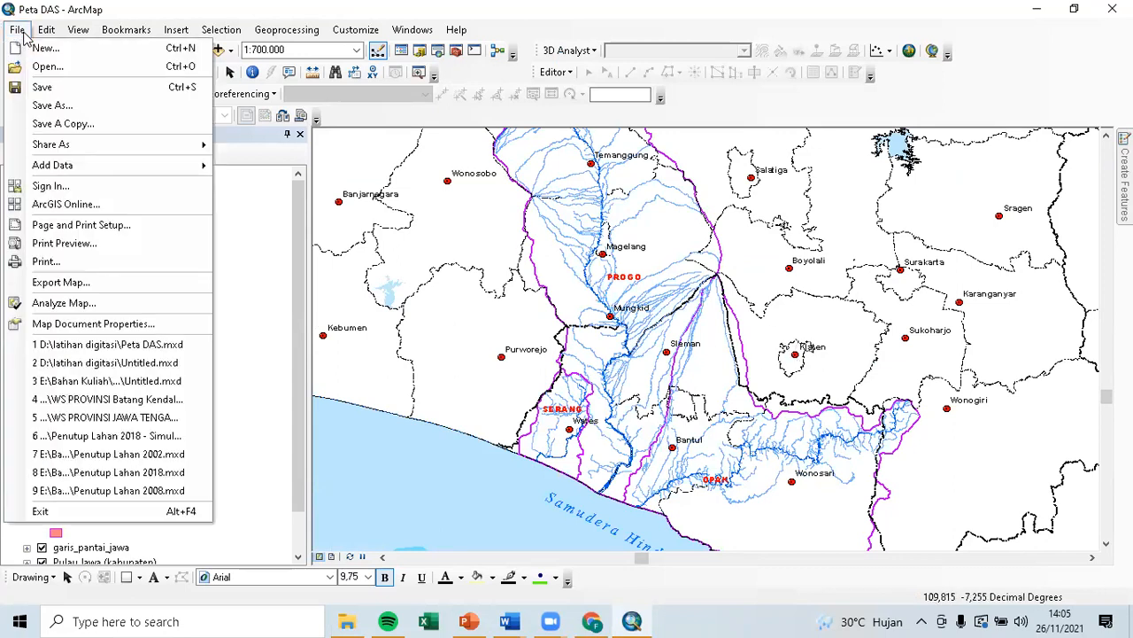
Export the data view as the JPEG 'Peta DAS no layout' with a world file.
left_click(121, 283)
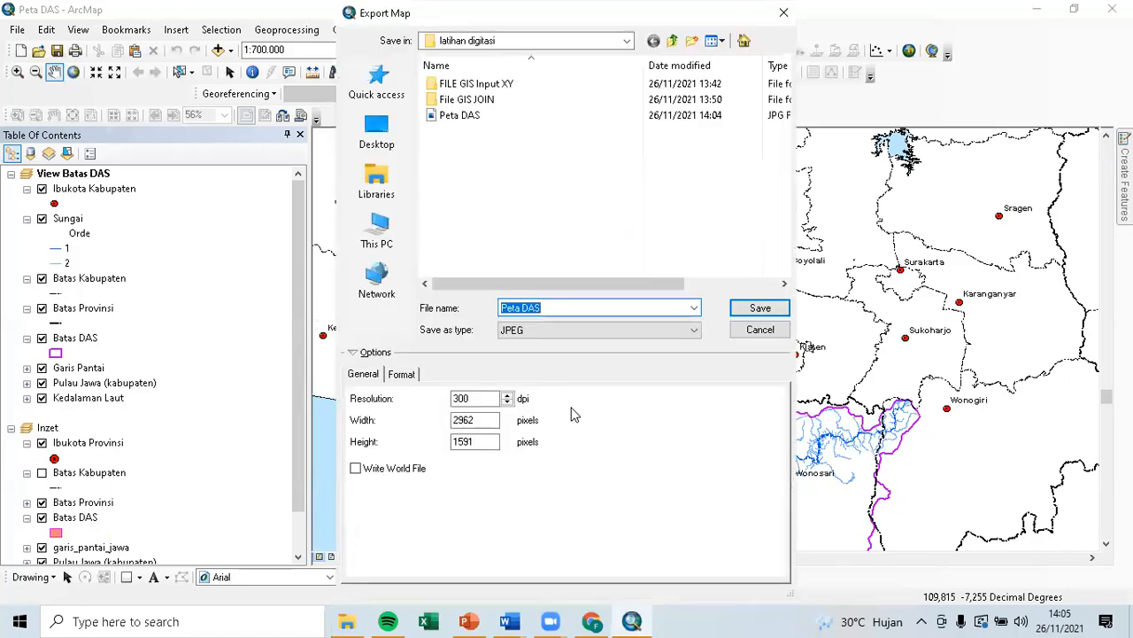
left_click(556, 307)
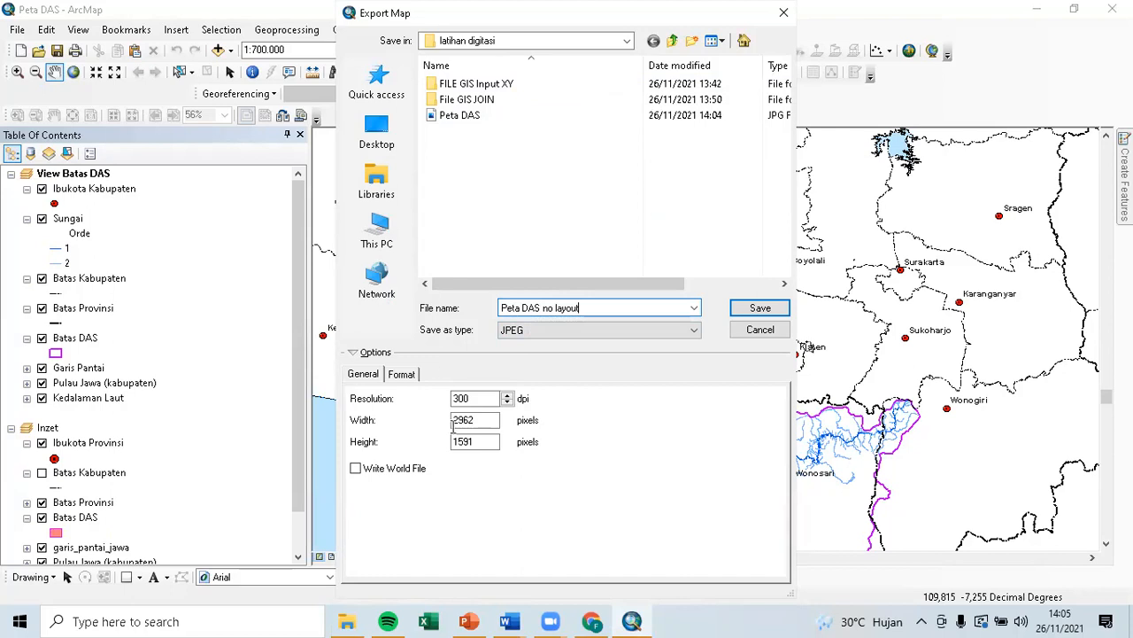
left_click(356, 472)
left_click(764, 310)
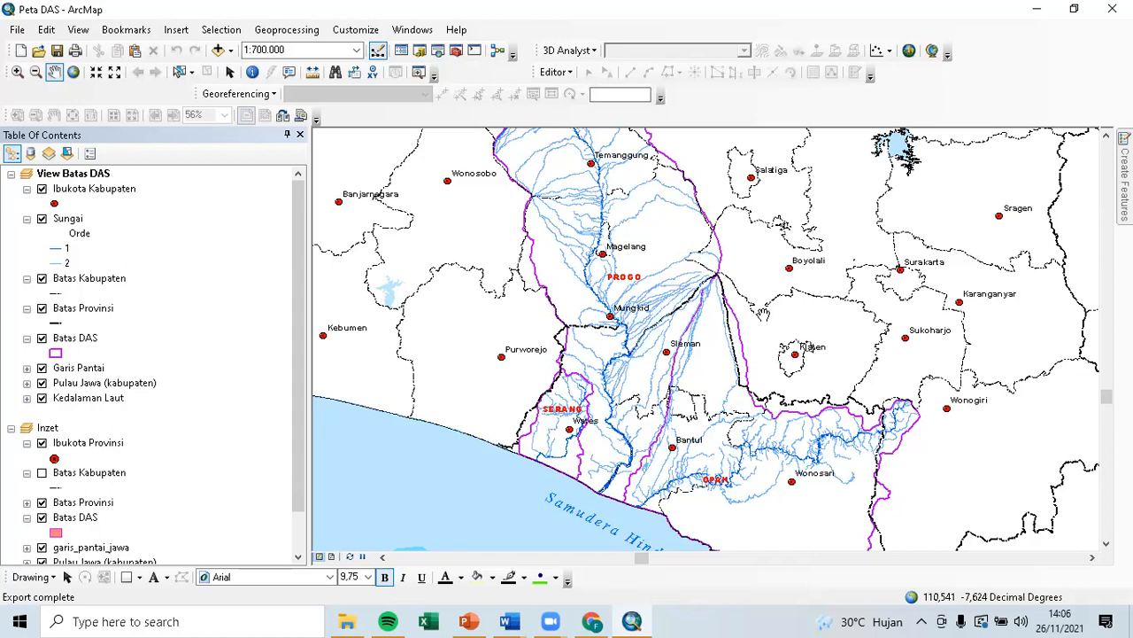
left_click(347, 621)
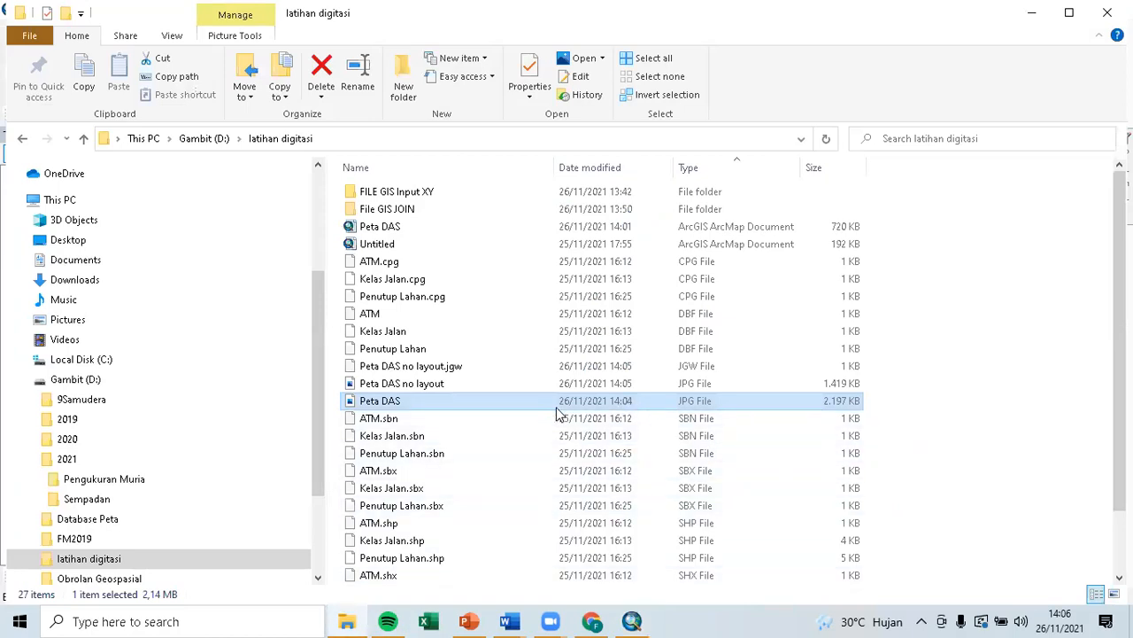
left_click(486, 389)
left_click(488, 369)
left_click(490, 382)
left_click(492, 368)
left_click(485, 389)
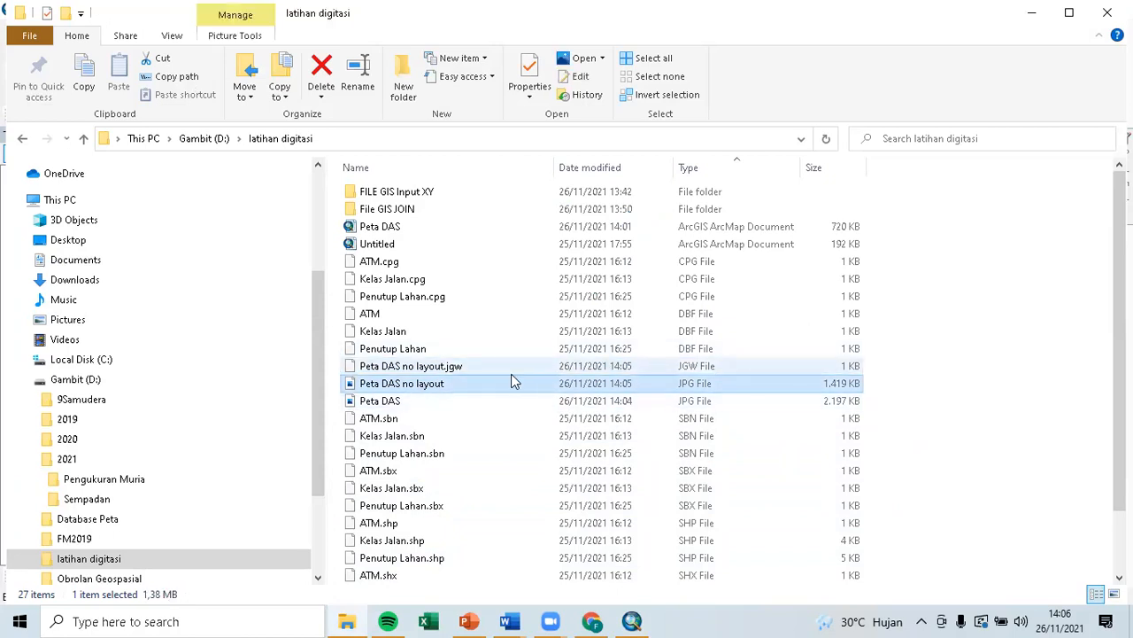
left_click(511, 372)
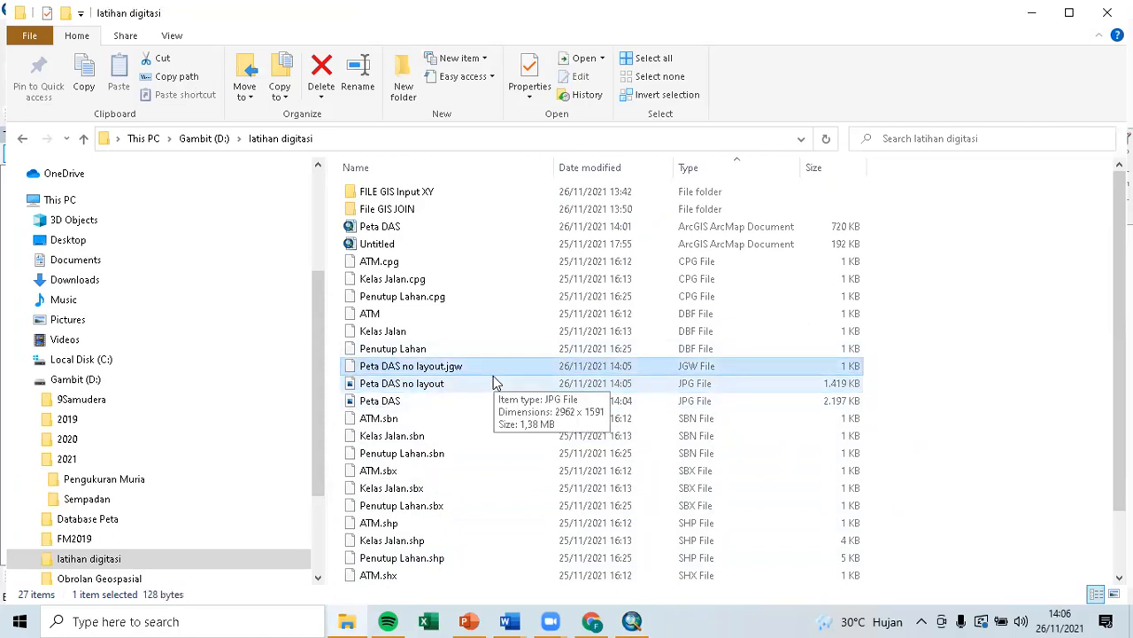
left_click(448, 386)
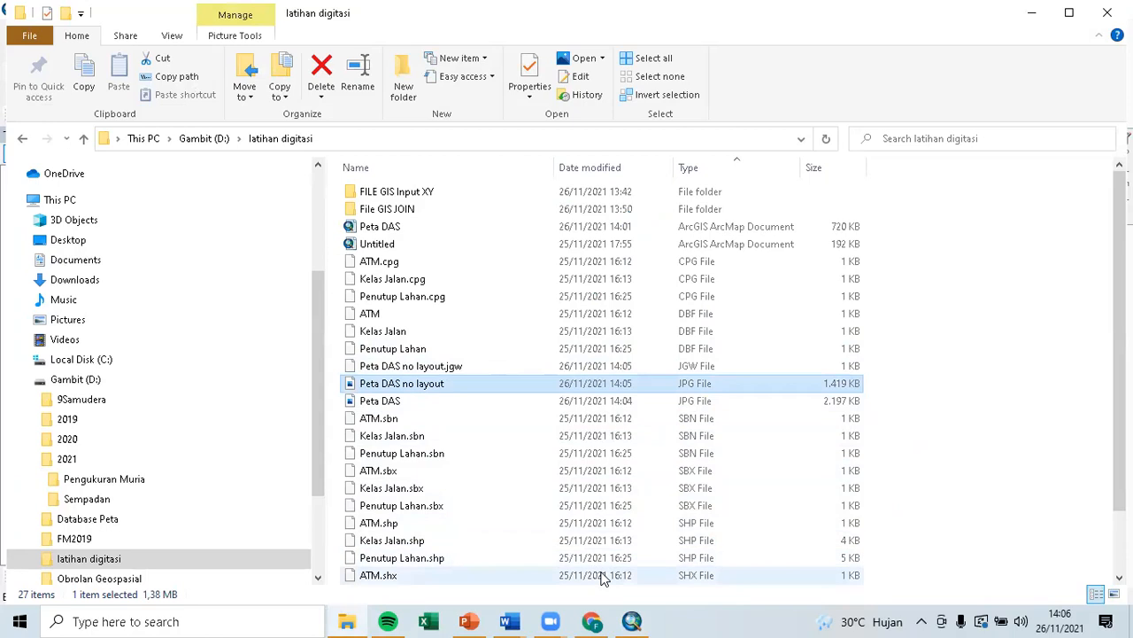
left_click(634, 619)
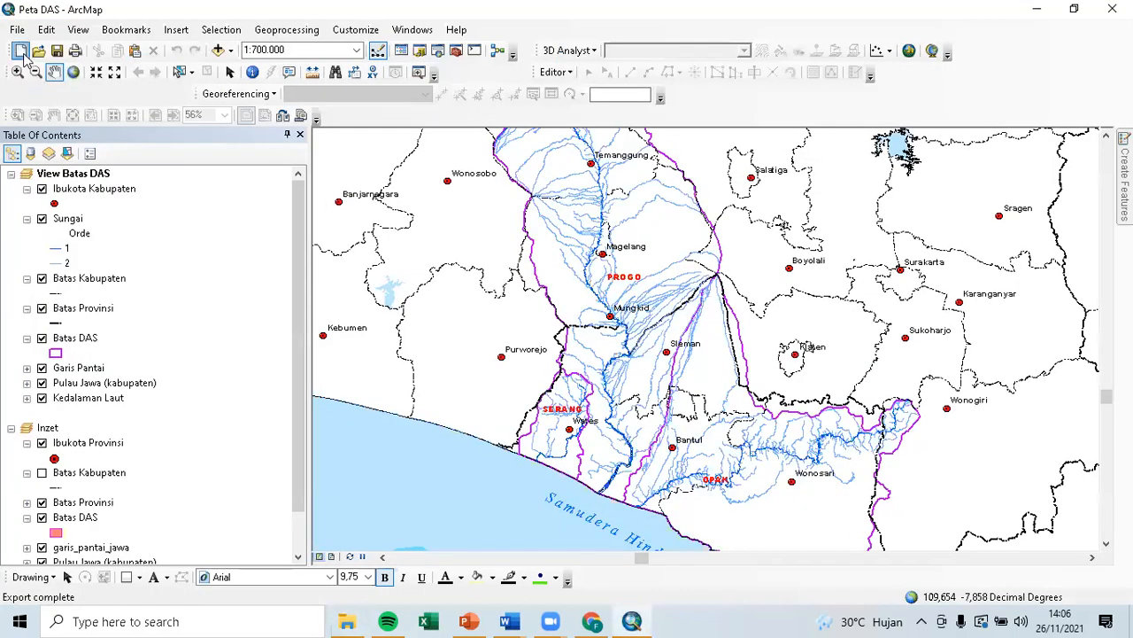
Start a new blank map, discarding unsaved changes to Peta DAS.
left_click(21, 50)
left_click(447, 196)
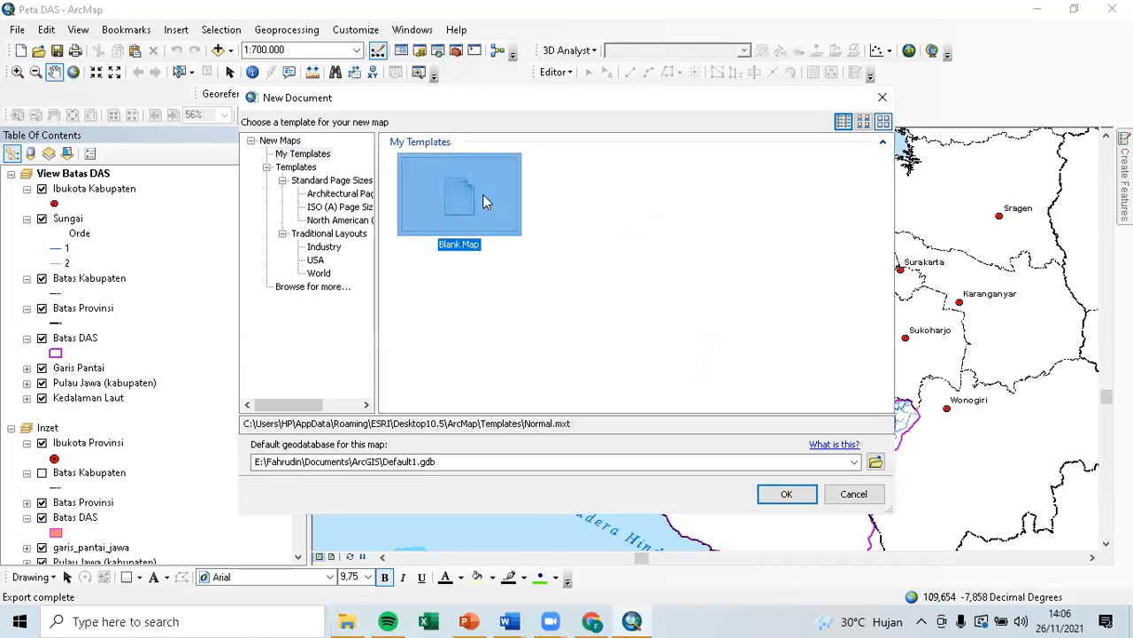
left_click(774, 498)
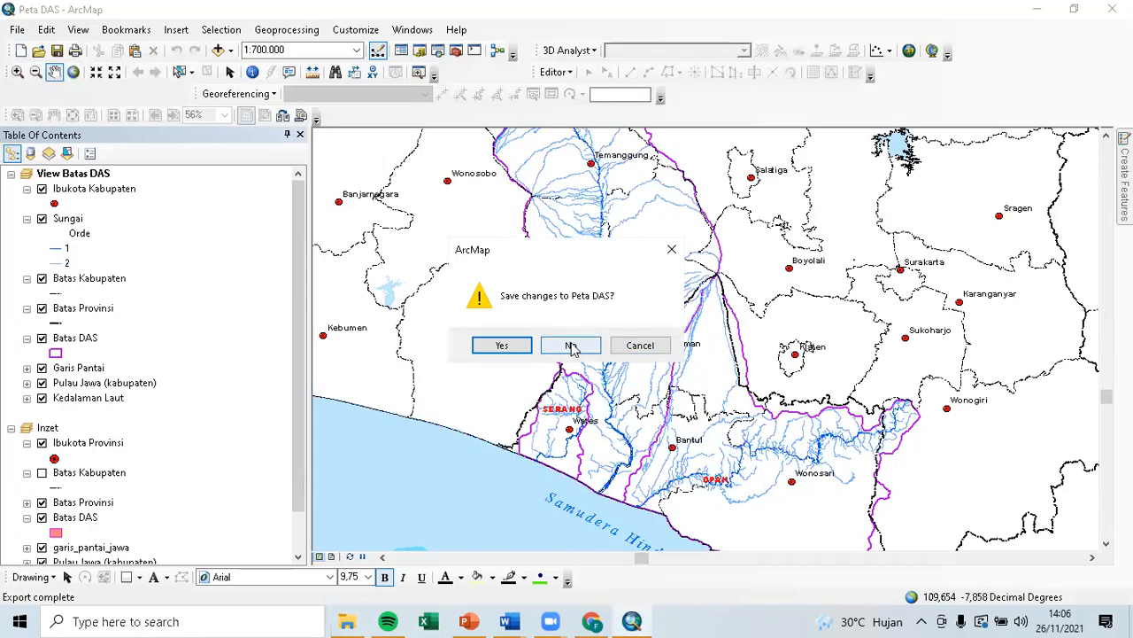
left_click(572, 347)
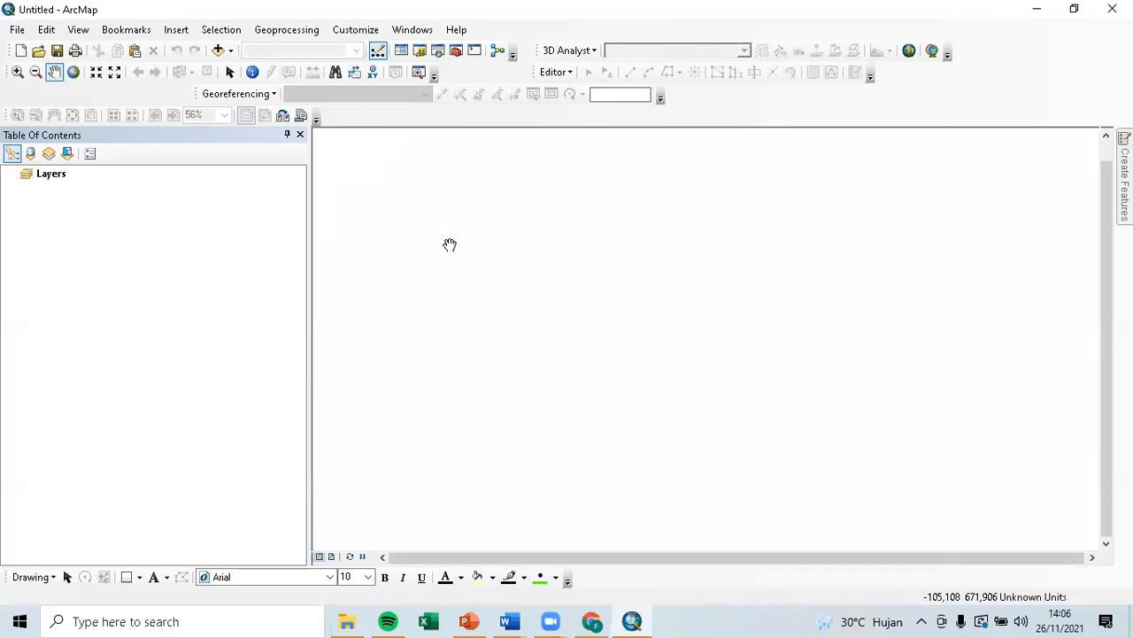
Add Peta DAS no layout.jpg, dismiss the spatial reference warning, and zoom in near Mungkid.
left_click(218, 50)
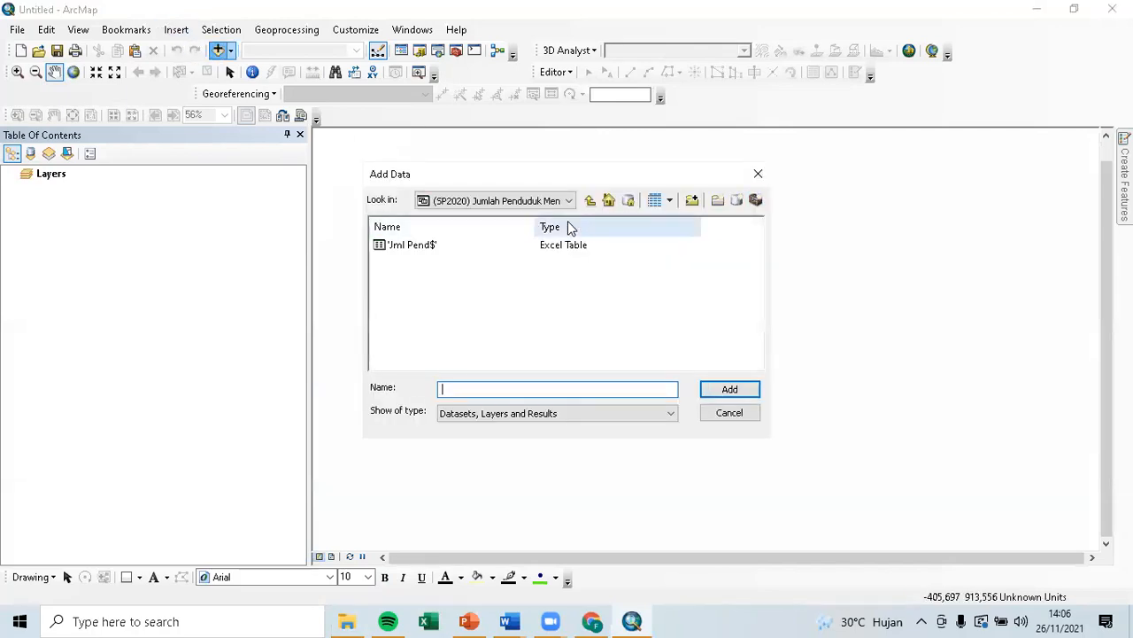
left_click(589, 200)
left_click(590, 201)
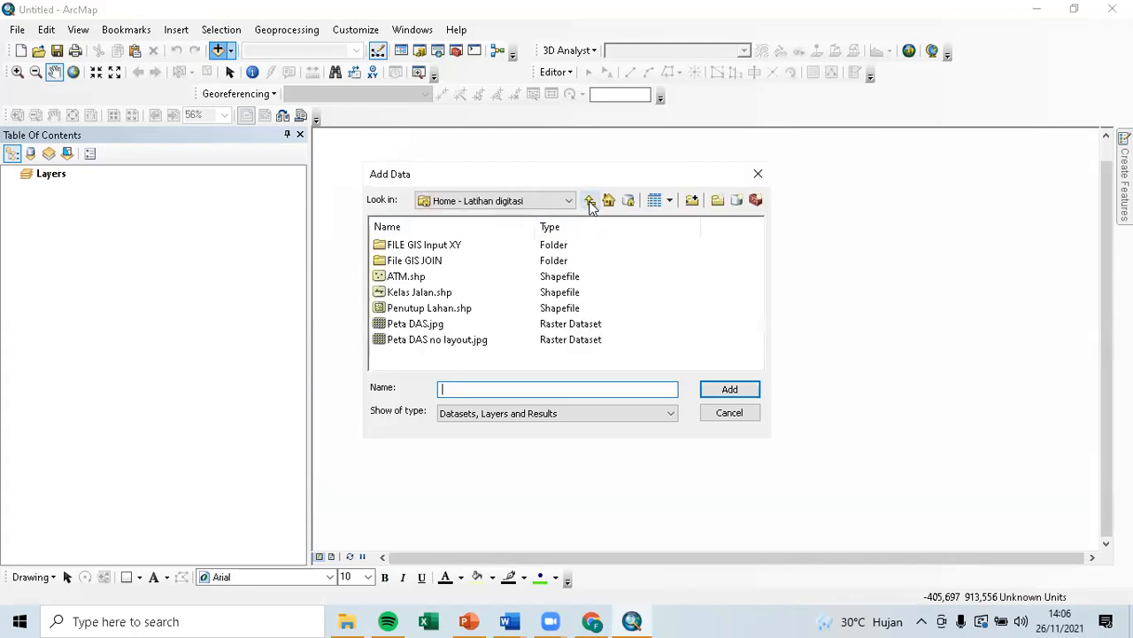
left_click(476, 340)
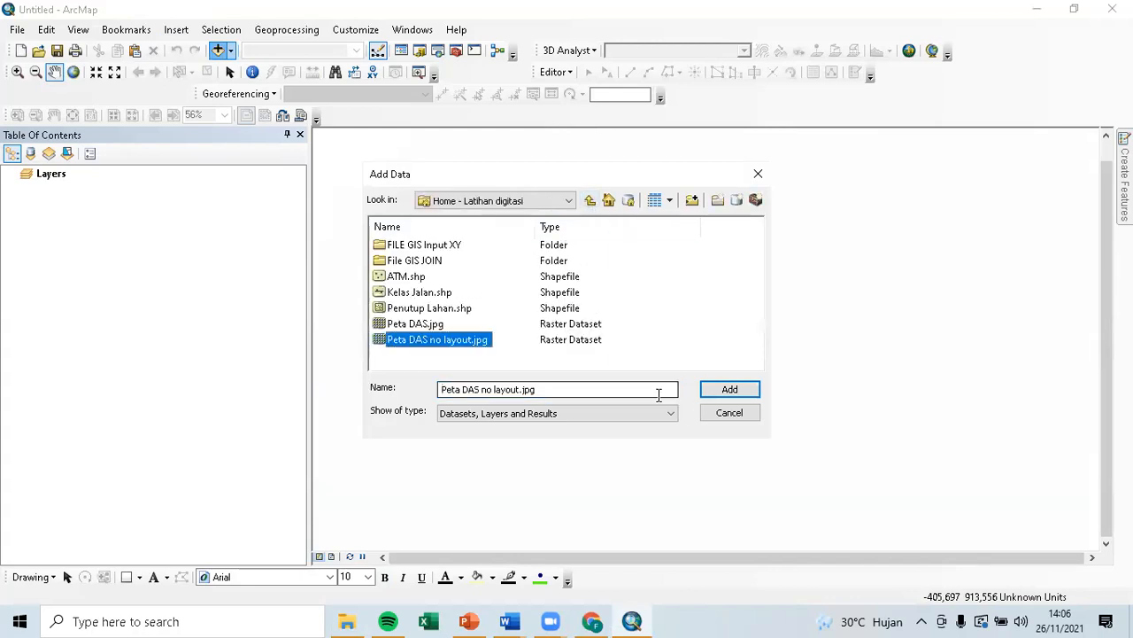
left_click(728, 391)
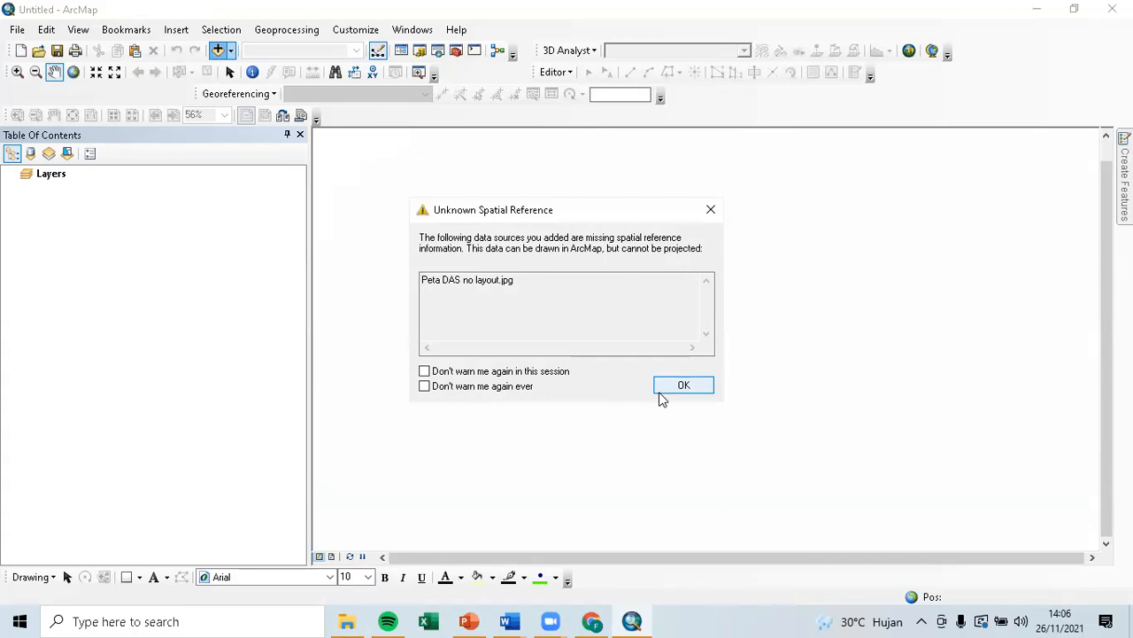
left_click(682, 386)
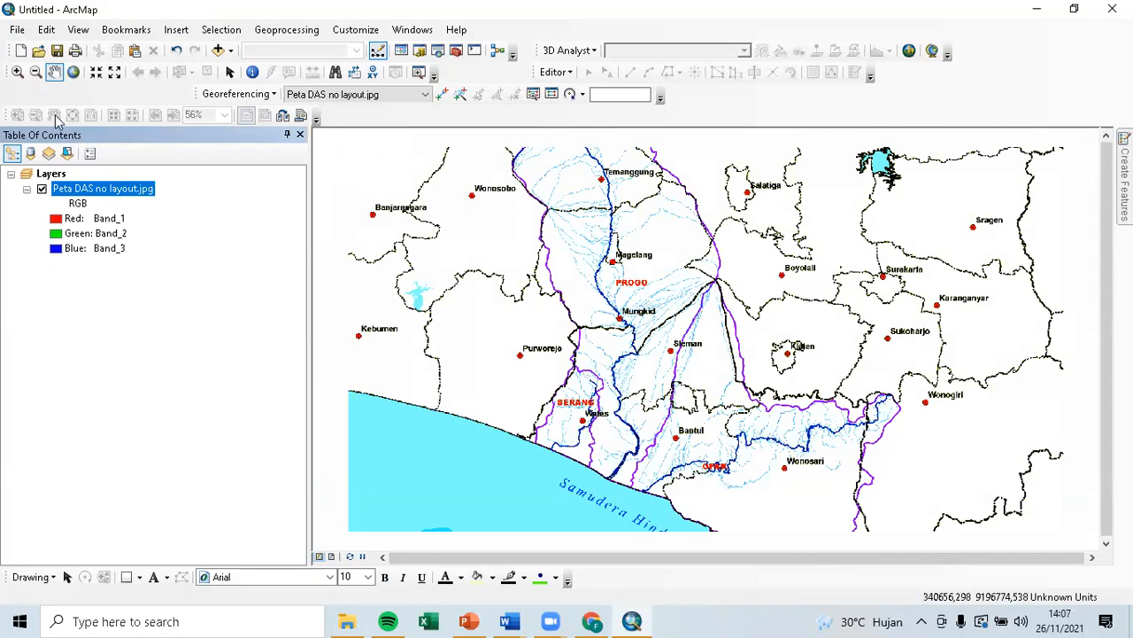
left_click(17, 73)
left_click(624, 343)
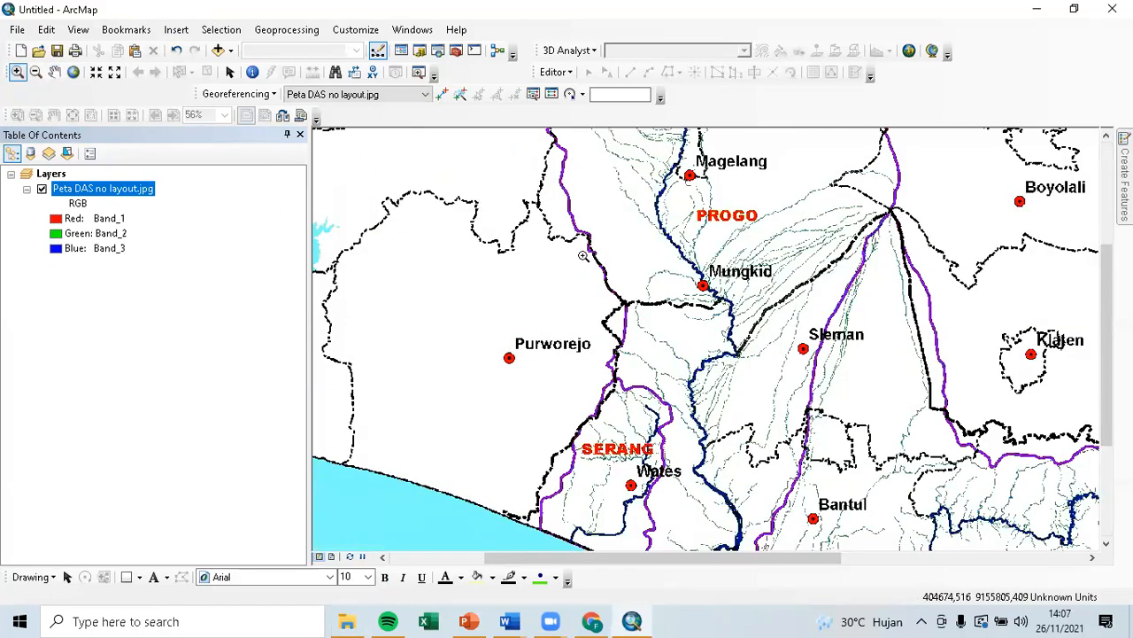
left_click(694, 341)
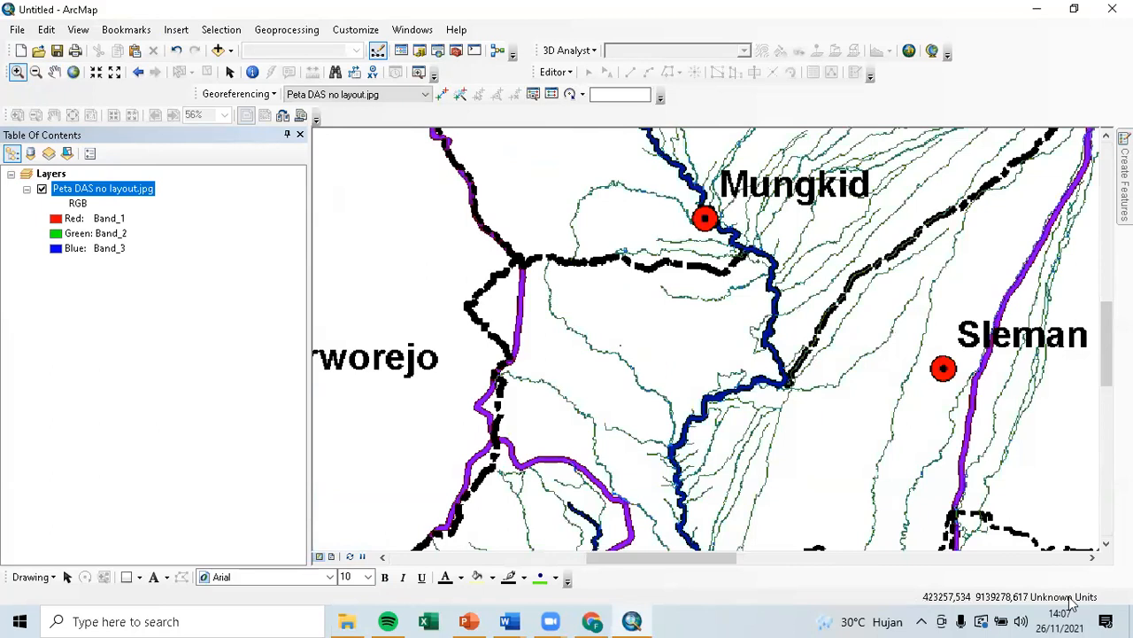
Set the Layers data frame's map units to Meters.
double_click(45, 174)
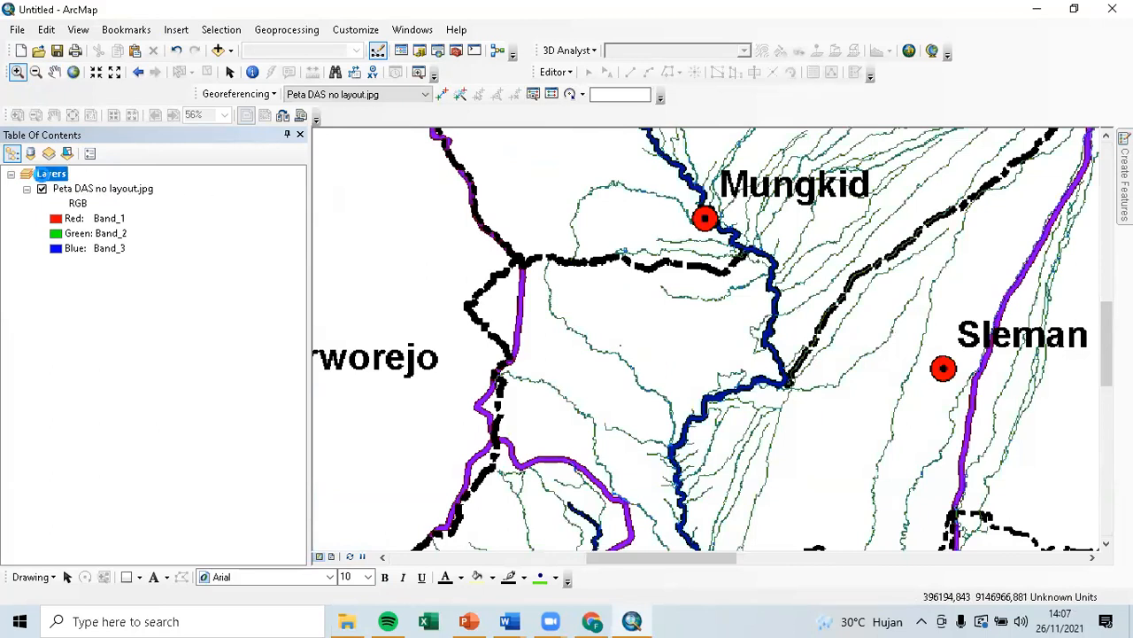
left_click(527, 281)
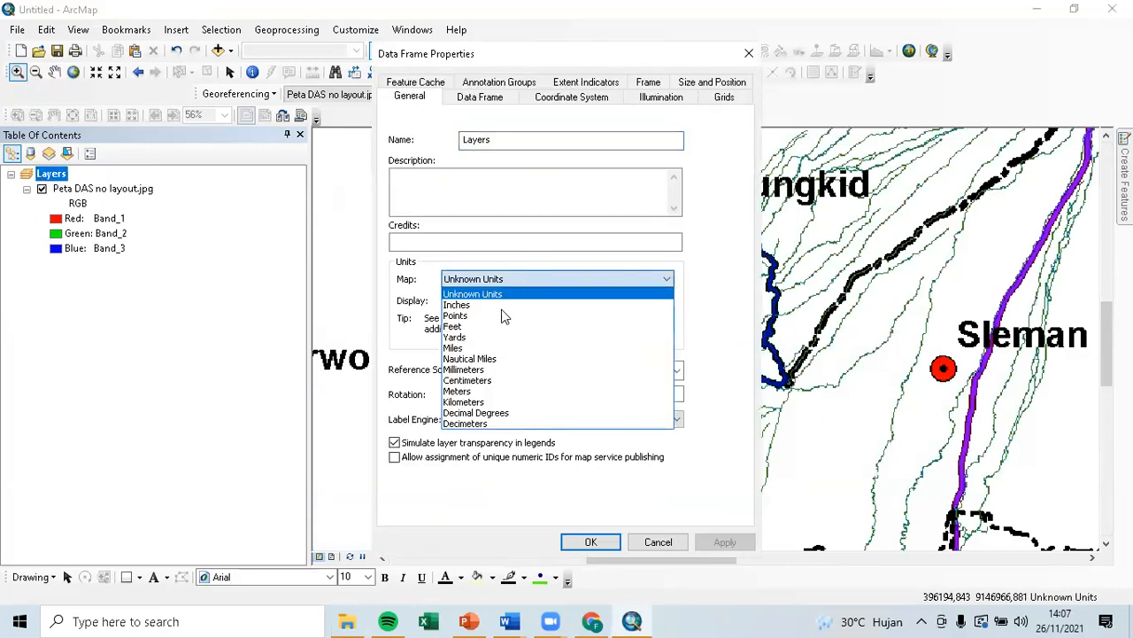
left_click(510, 393)
left_click(590, 541)
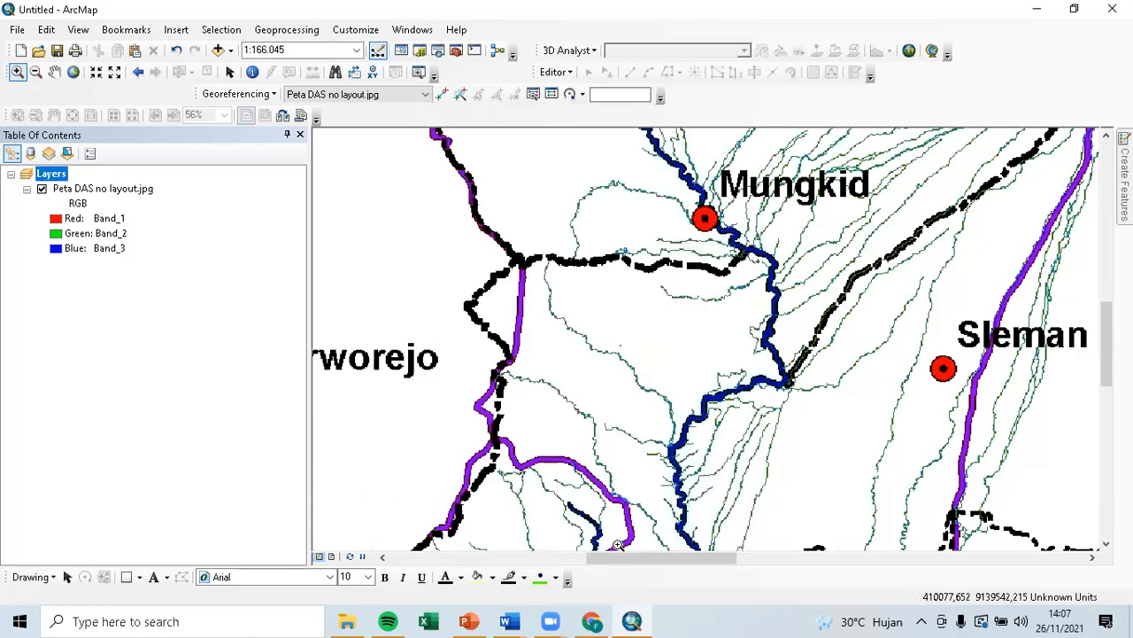
Remove the Peta DAS no layout.jpg layer from the map.
right_click(56, 178)
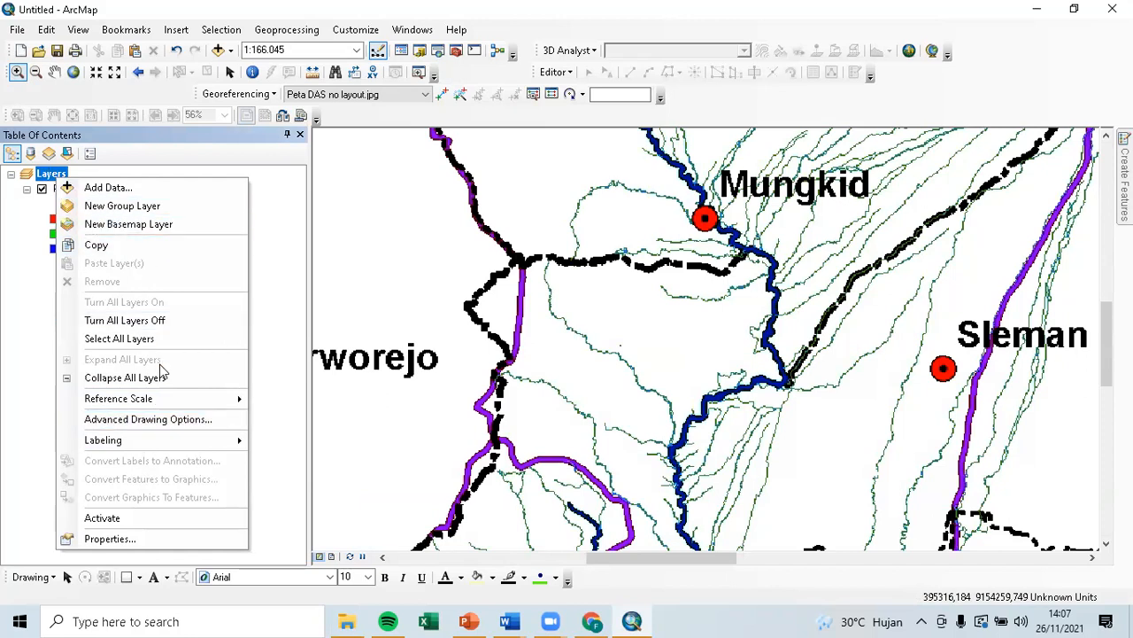
left_click(23, 270)
right_click(54, 190)
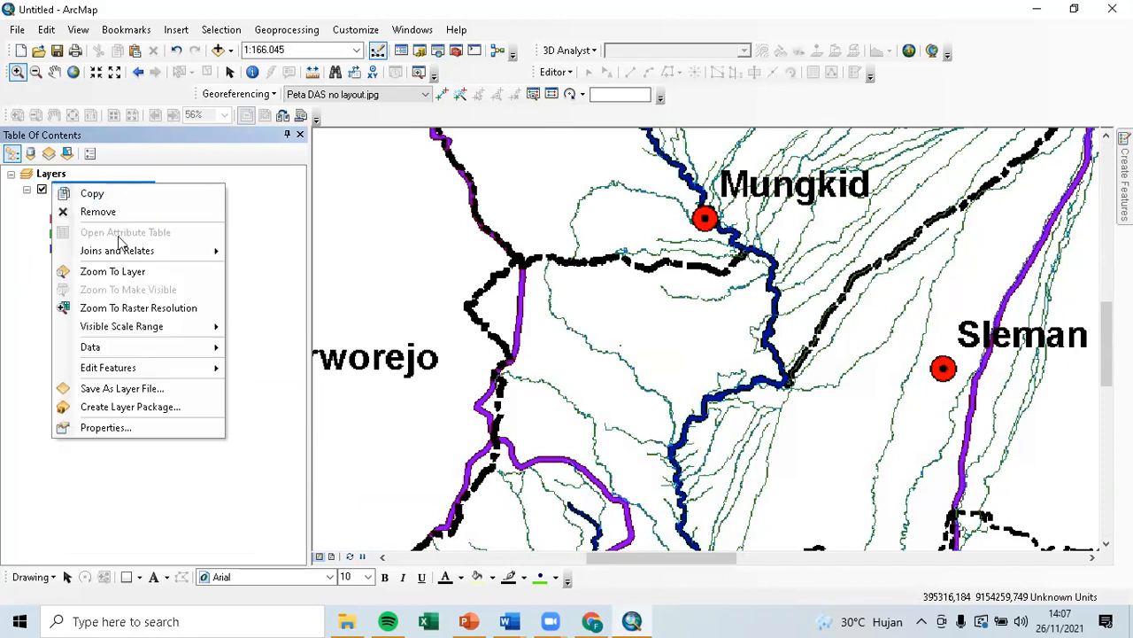
left_click(94, 213)
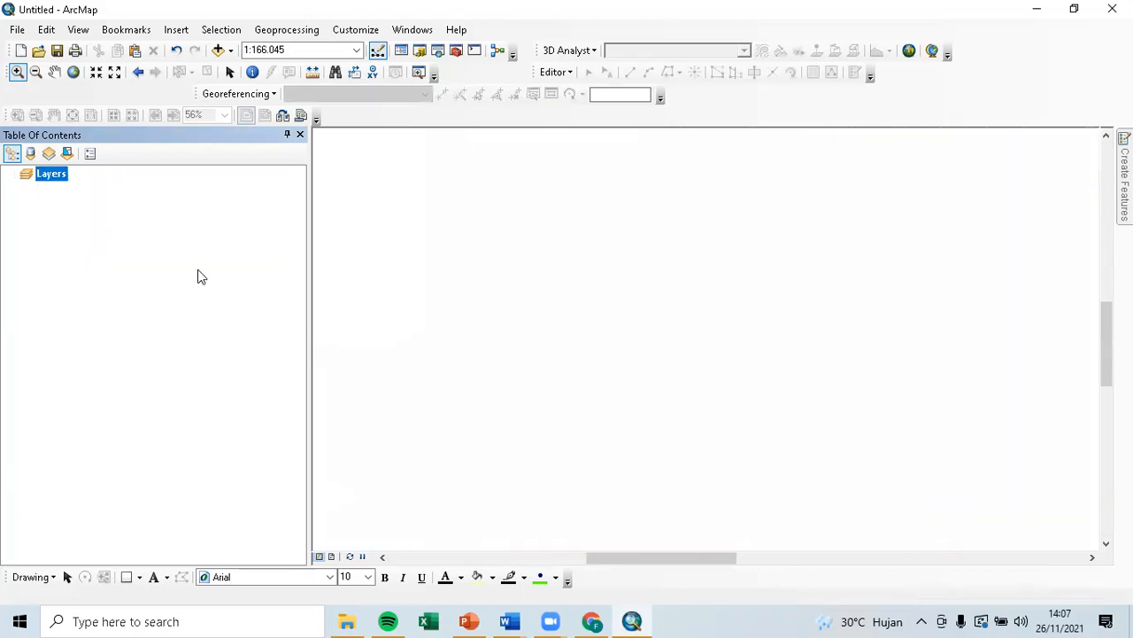
Check the File menu for ArcGIS Online, then switch to Chrome.
left_click(17, 30)
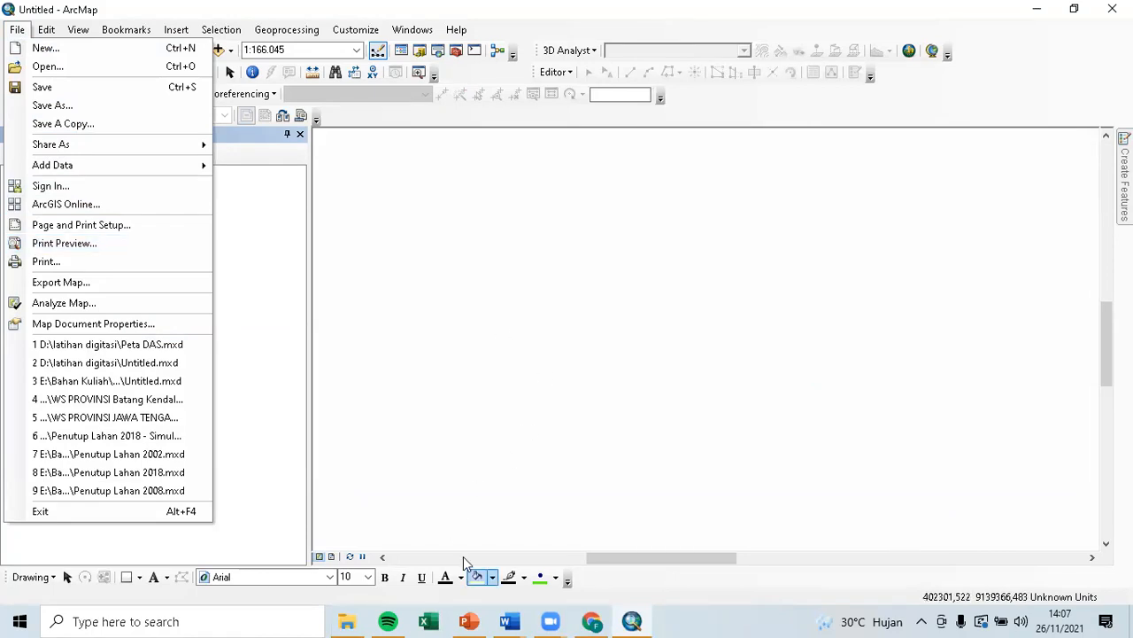
left_click(595, 620)
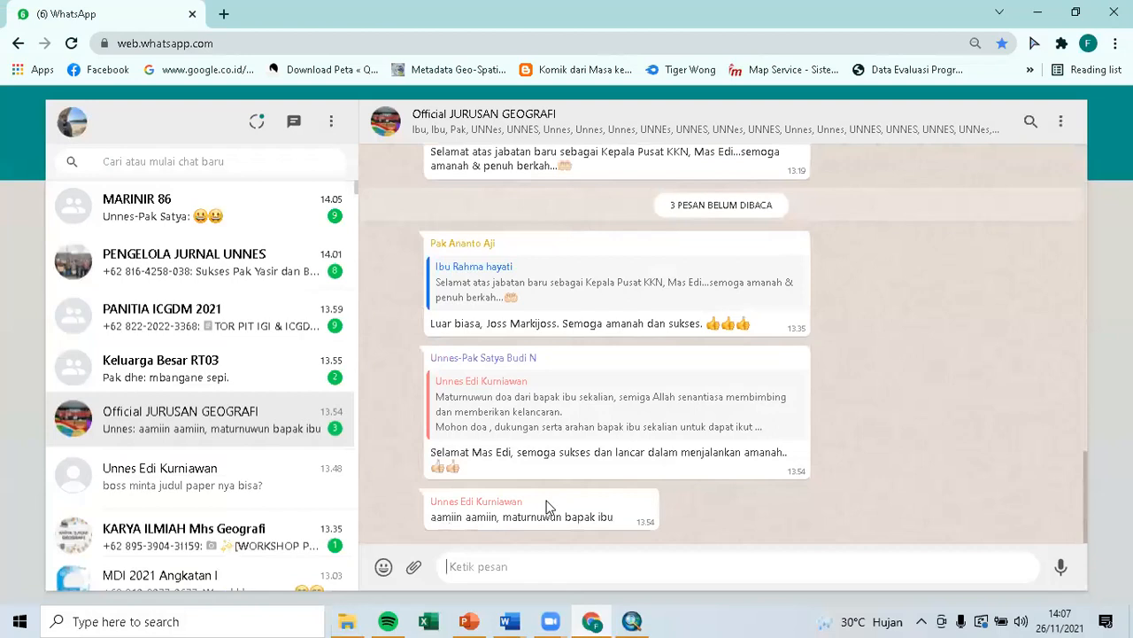
Search 'arcgisonline' in a new Chrome tab and open the ArcGIS Online result.
left_click(234, 14)
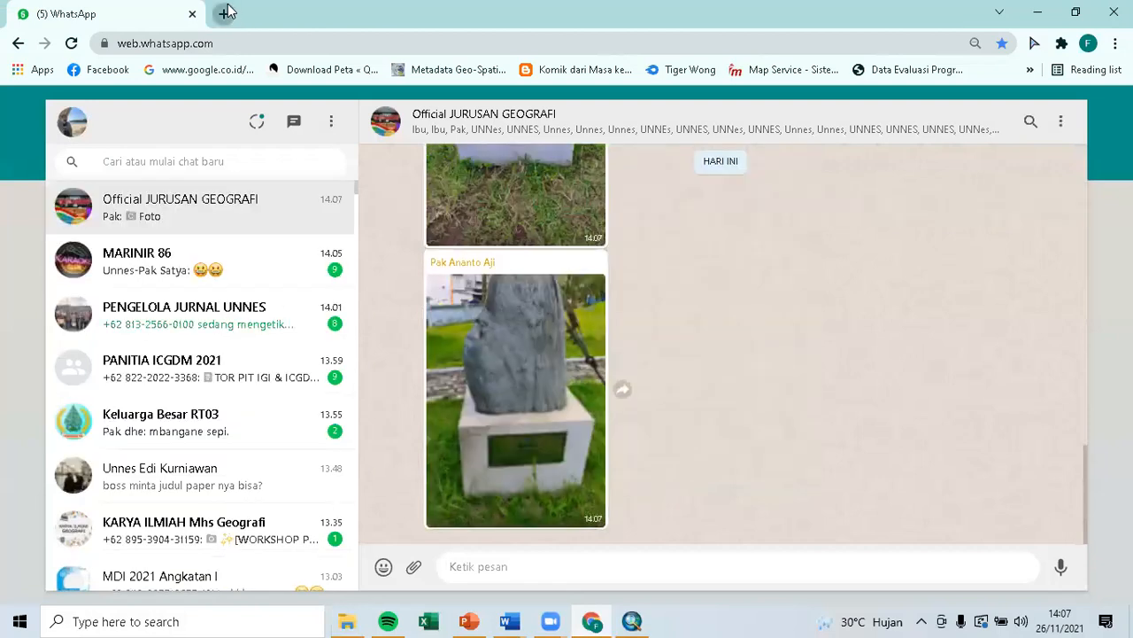
left_click(351, 45)
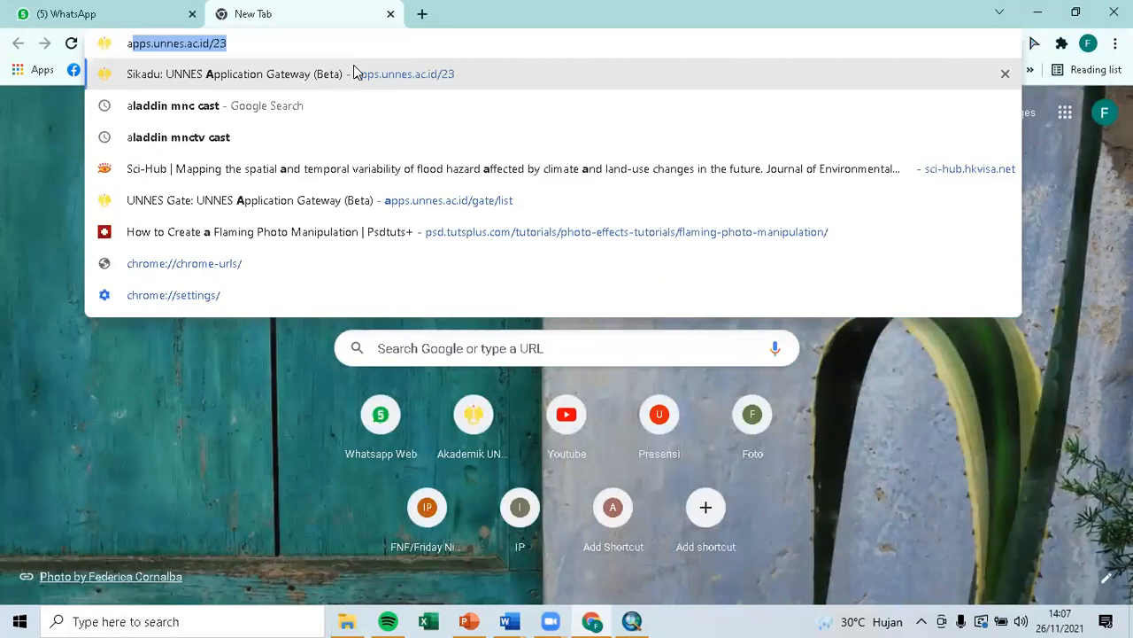
type("rcgisonline")
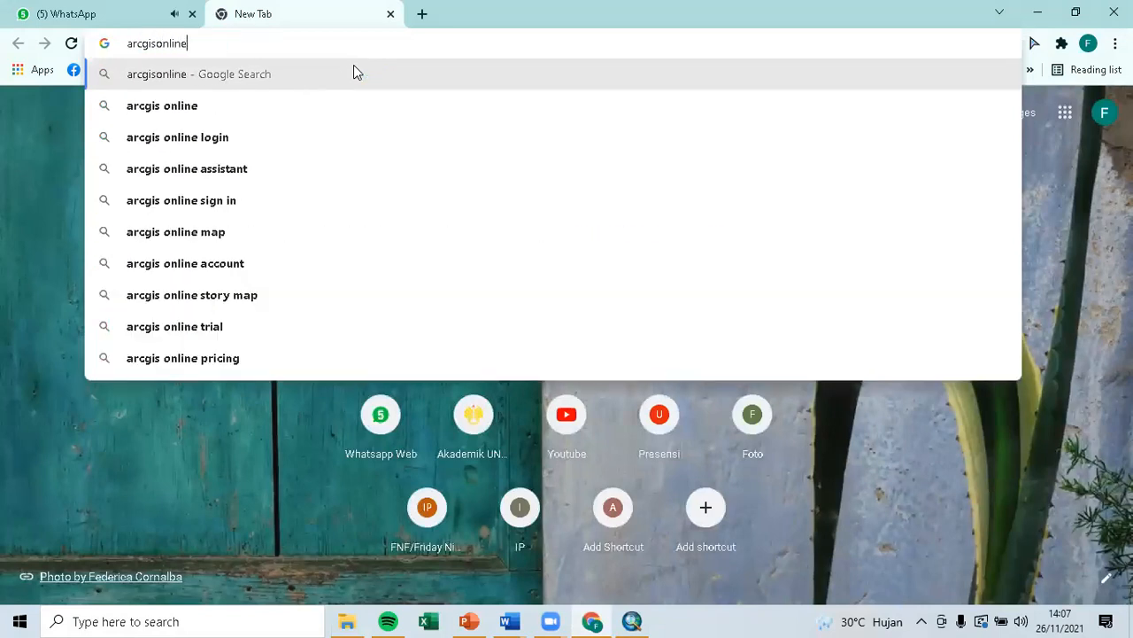
key("Return")
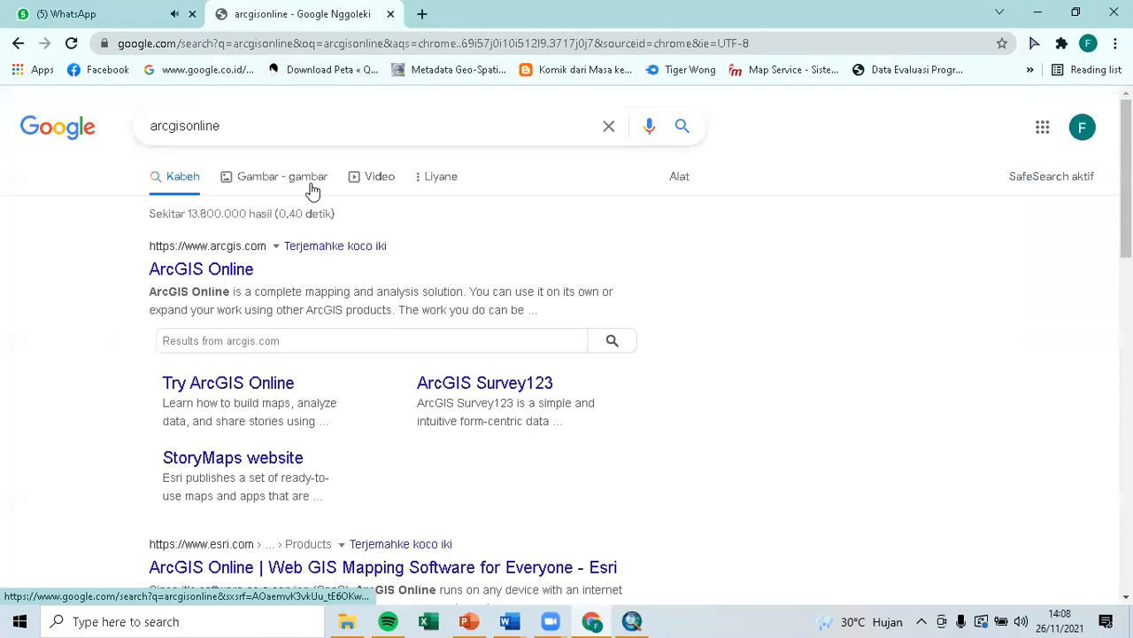
left_click(227, 271)
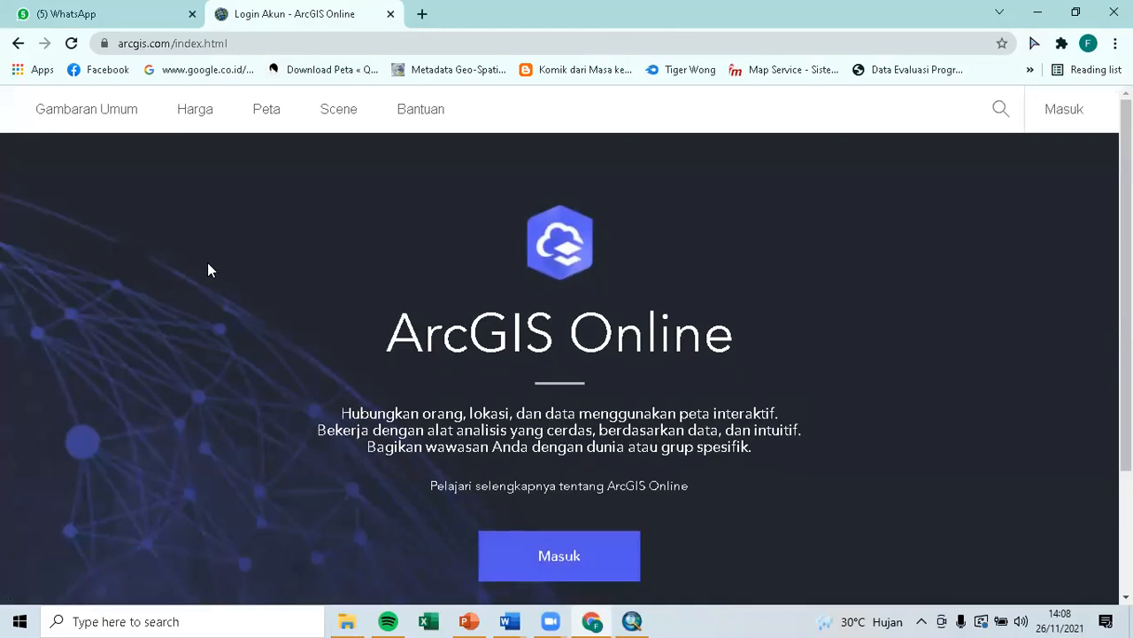
Browse ArcGIS Online's Peta link and the pricing page, then go back home.
left_click(268, 115)
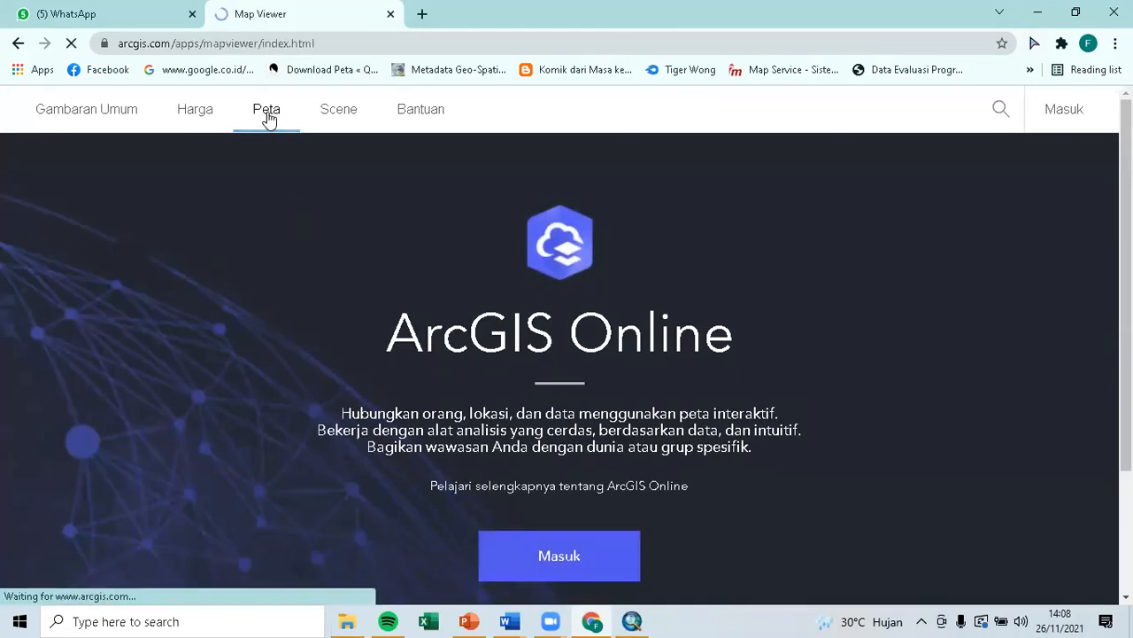
left_click(17, 46)
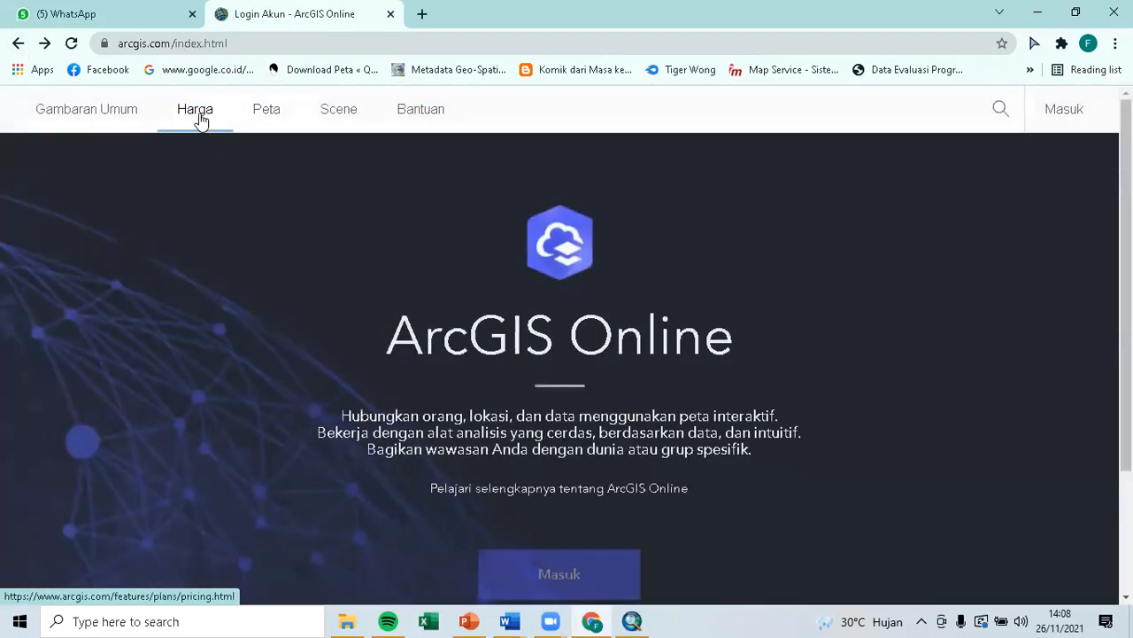
scroll(227, 132, "down", 2)
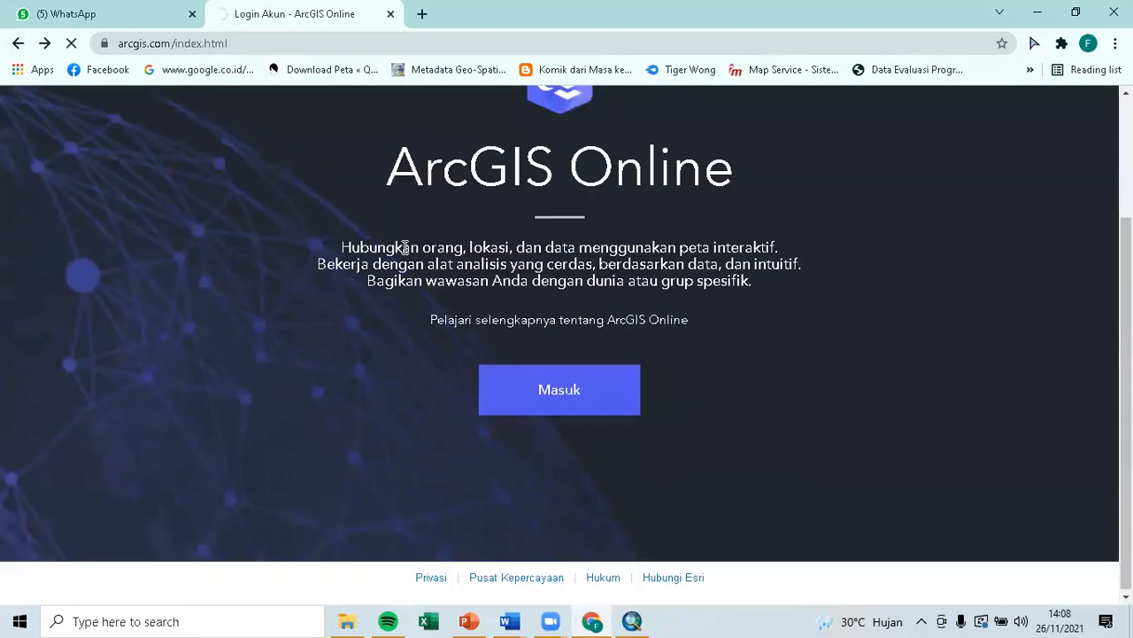
scroll(590, 578, "up", 2)
left_click(590, 578)
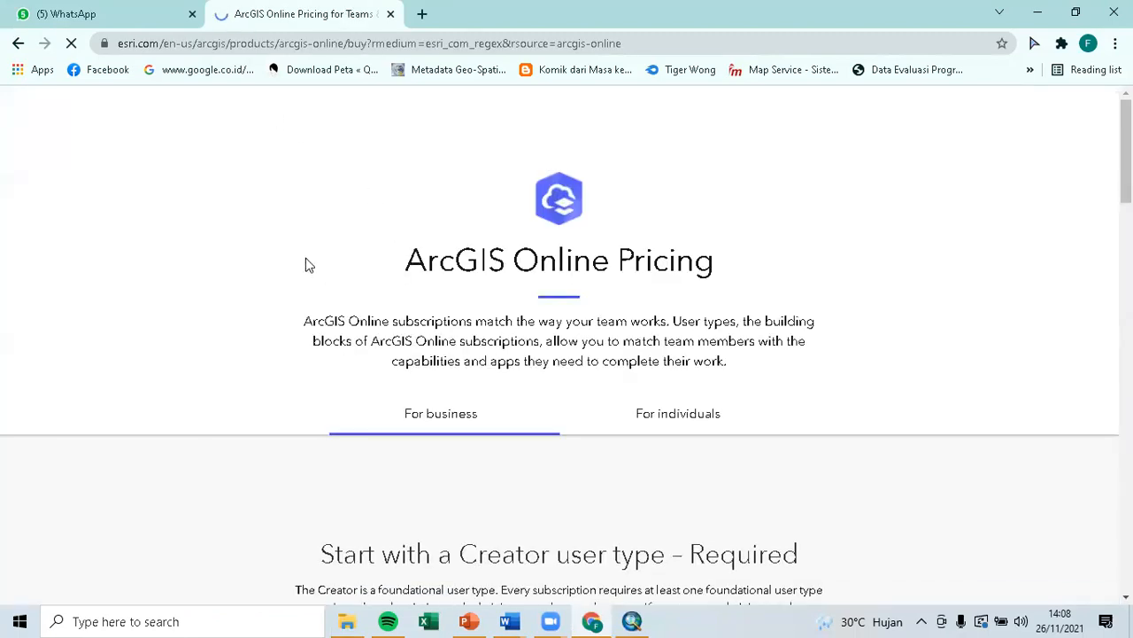
scroll(650, 425, "down", 2)
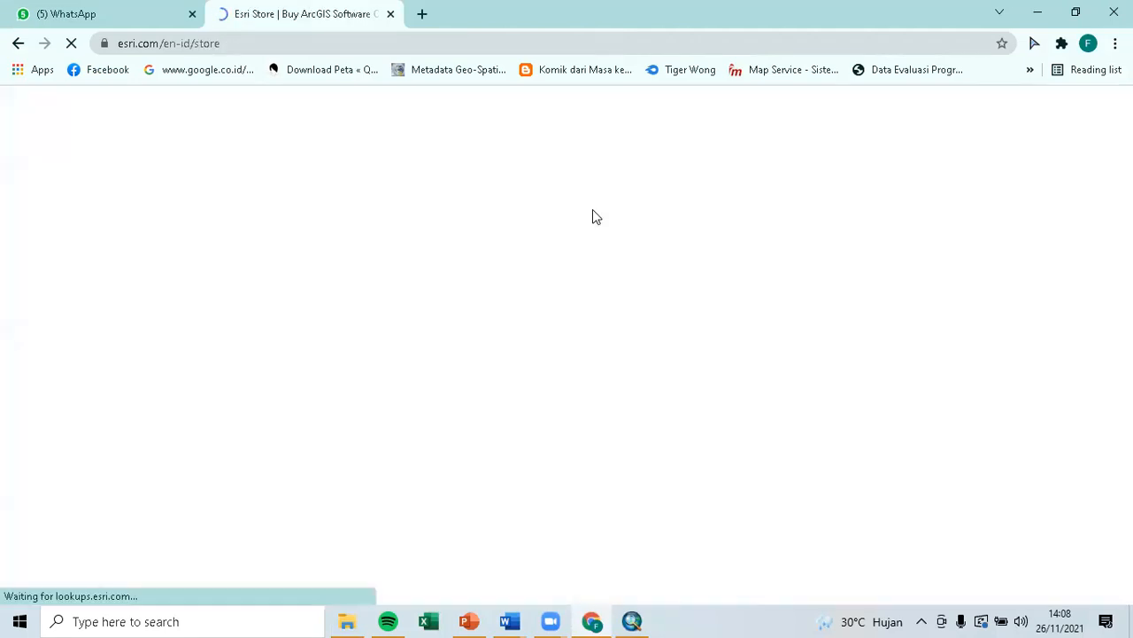
left_click(16, 44)
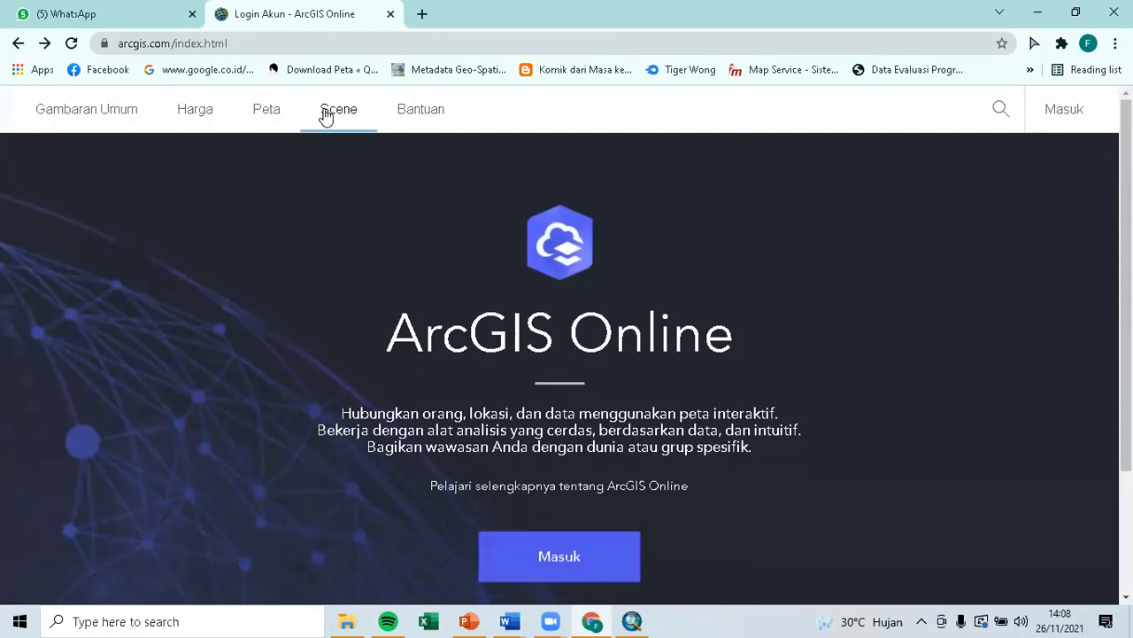
Open the untitled Map Viewer, then bring up PowerPoint slide 5 on data sharing.
left_click(276, 111)
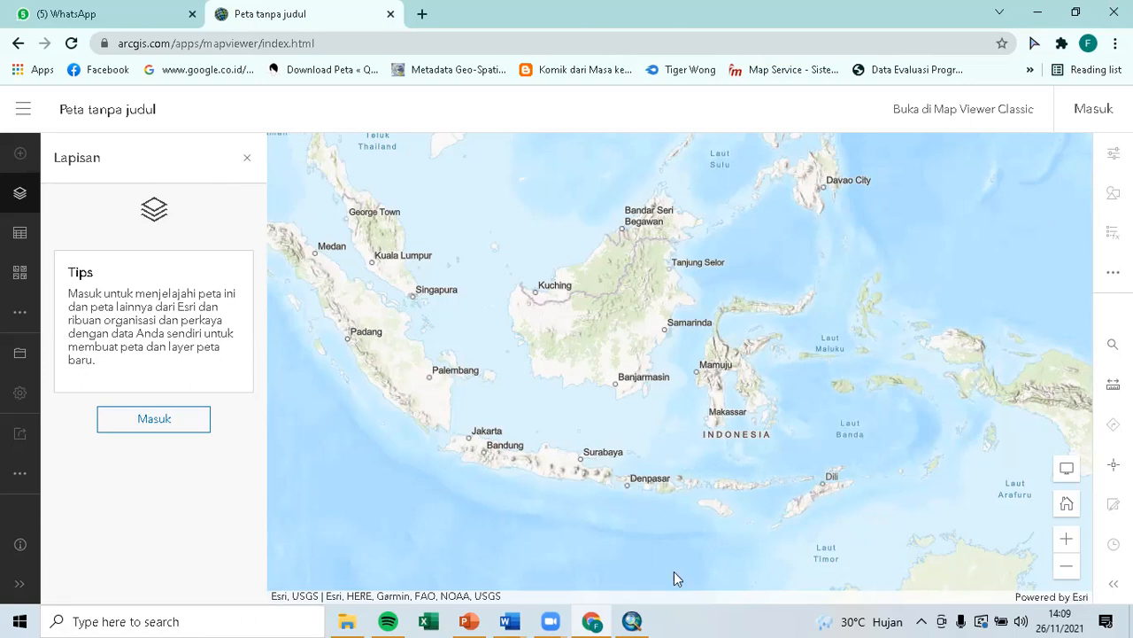
left_click(472, 619)
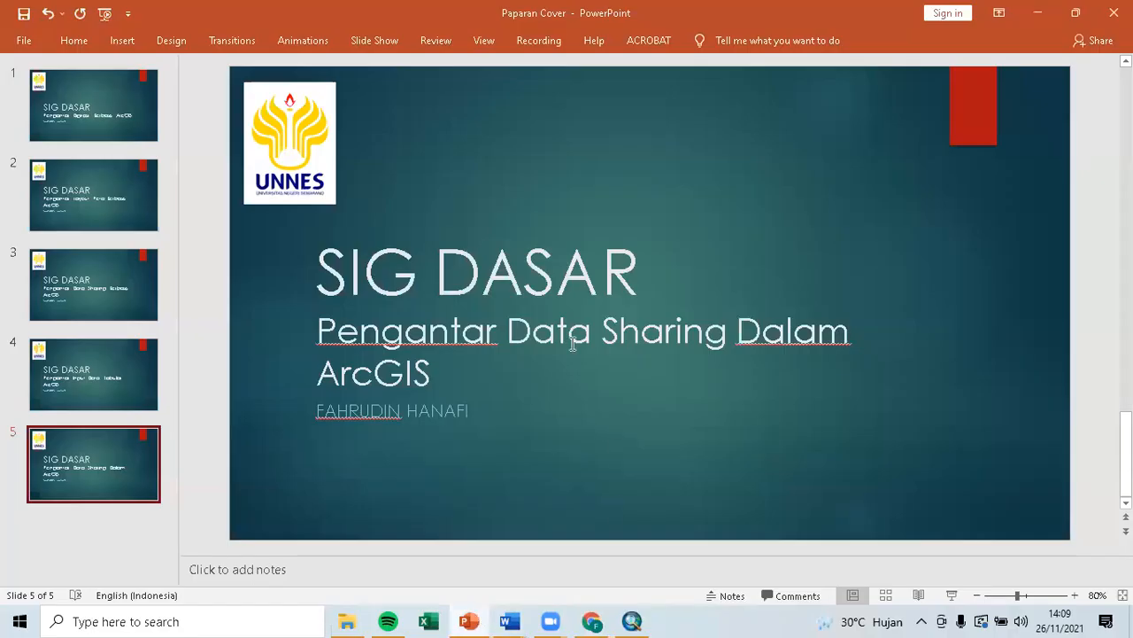
left_click(609, 498)
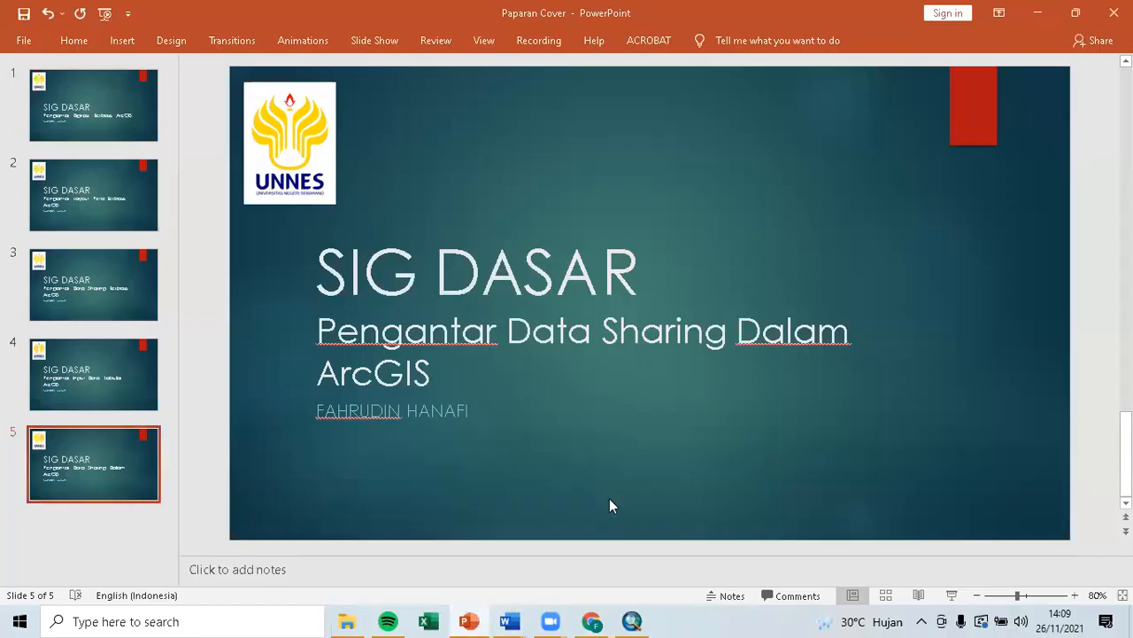